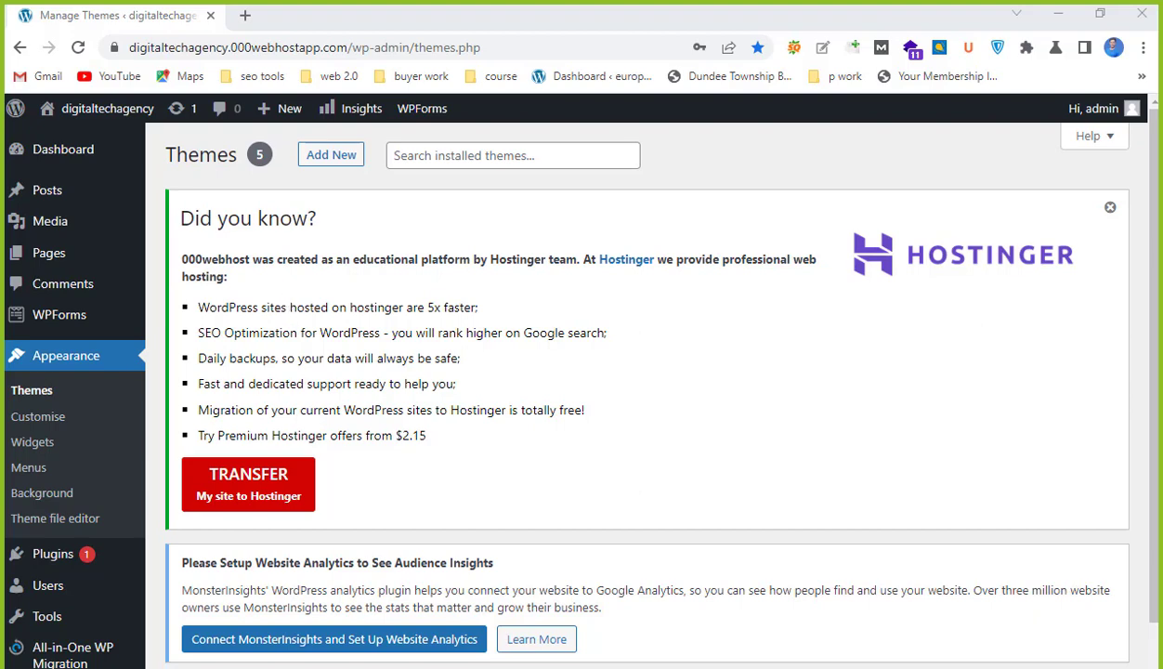
Check the 'free website access' login notes, then start a new blank Notepad window
key("alt+Tab")
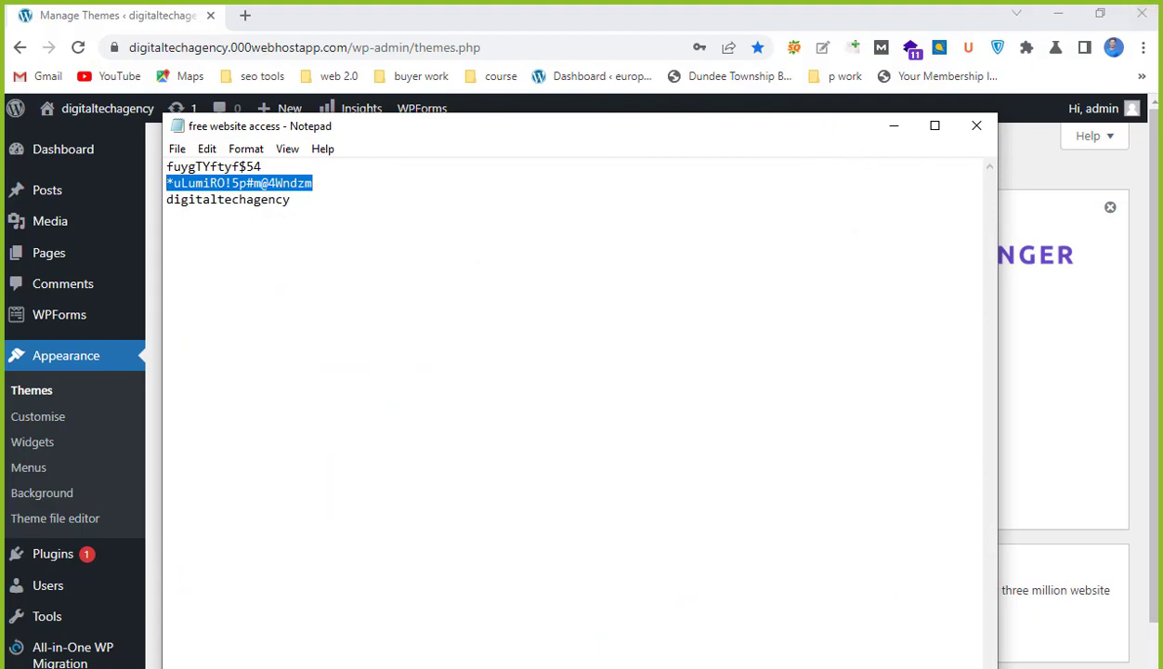
key("alt+Tab")
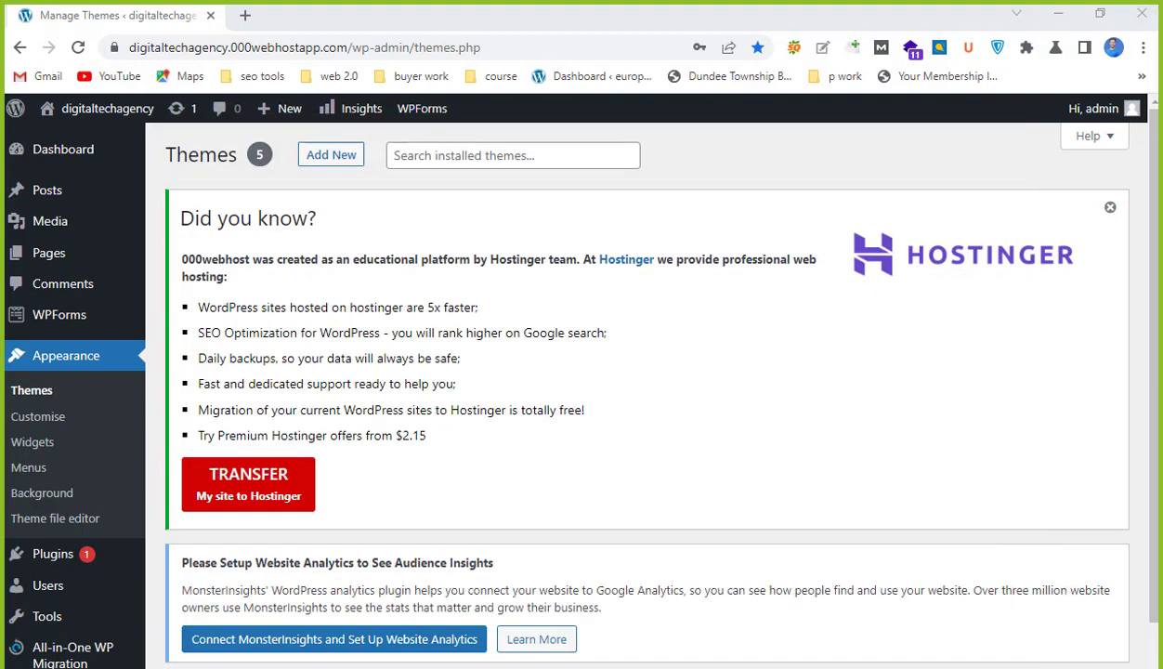
key("alt+Tab")
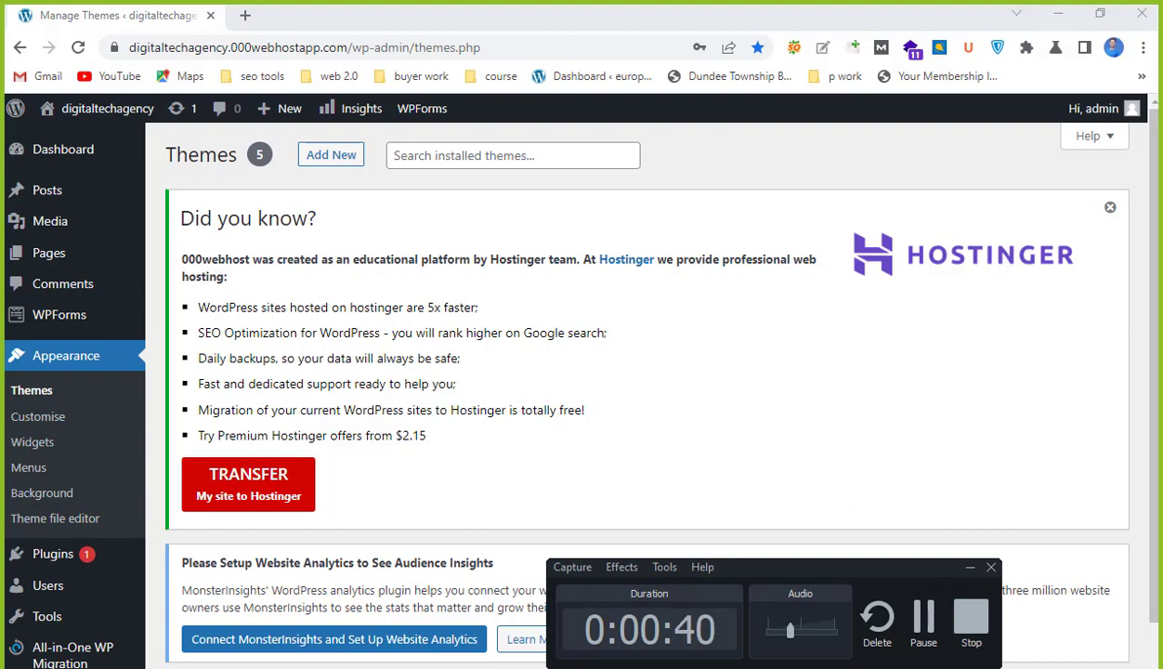
left_click(55, 667)
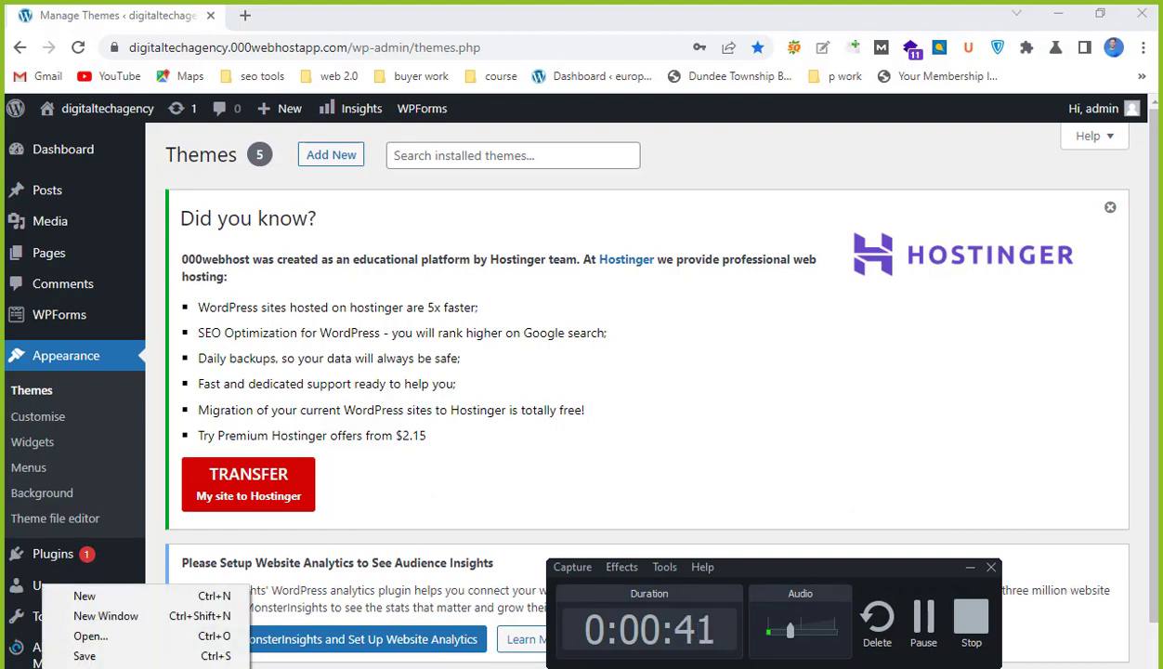
left_click(105, 616)
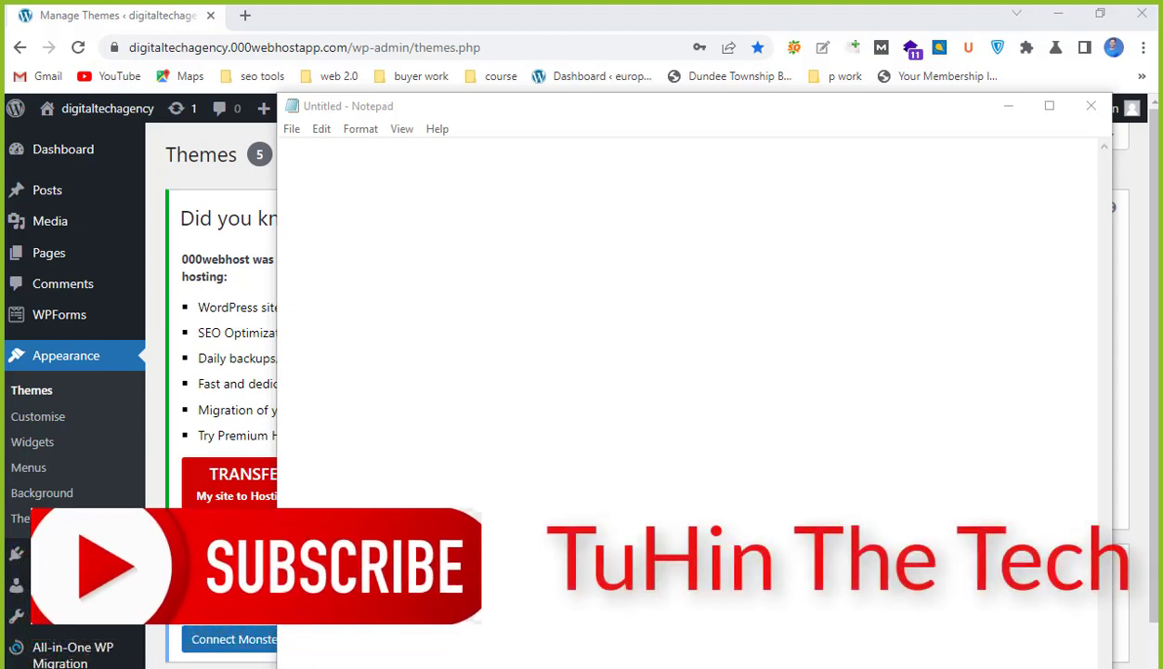
Type 'website access', 'Article' and 'Main Keyword' on three separate lines in the note
left_click(333, 236)
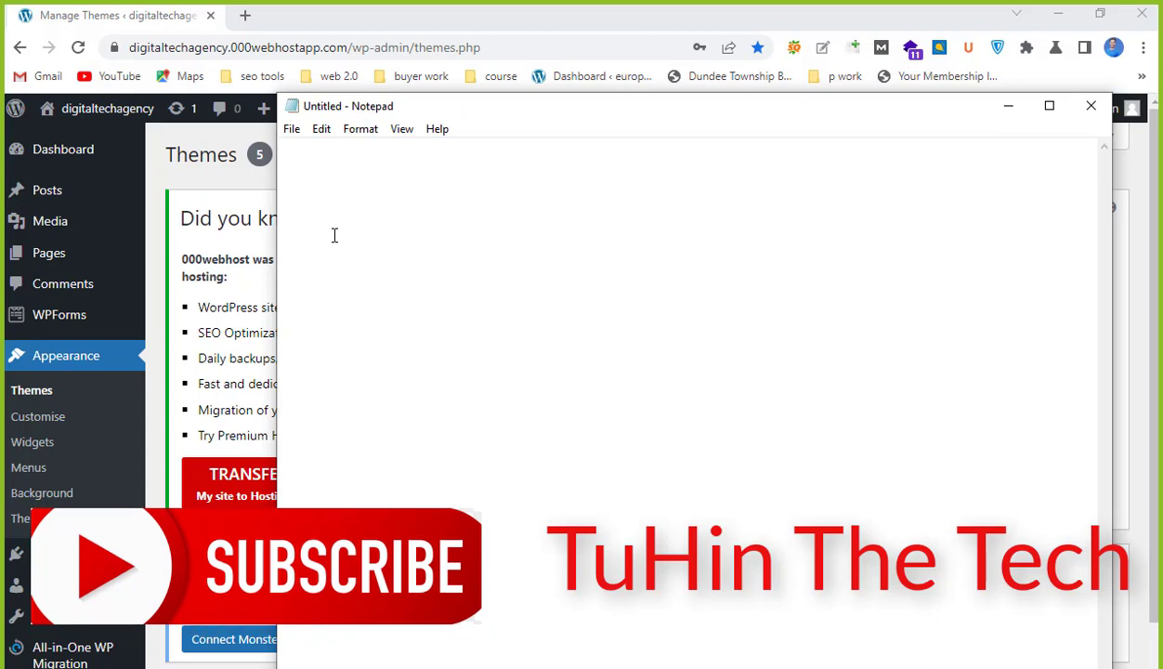
type("web")
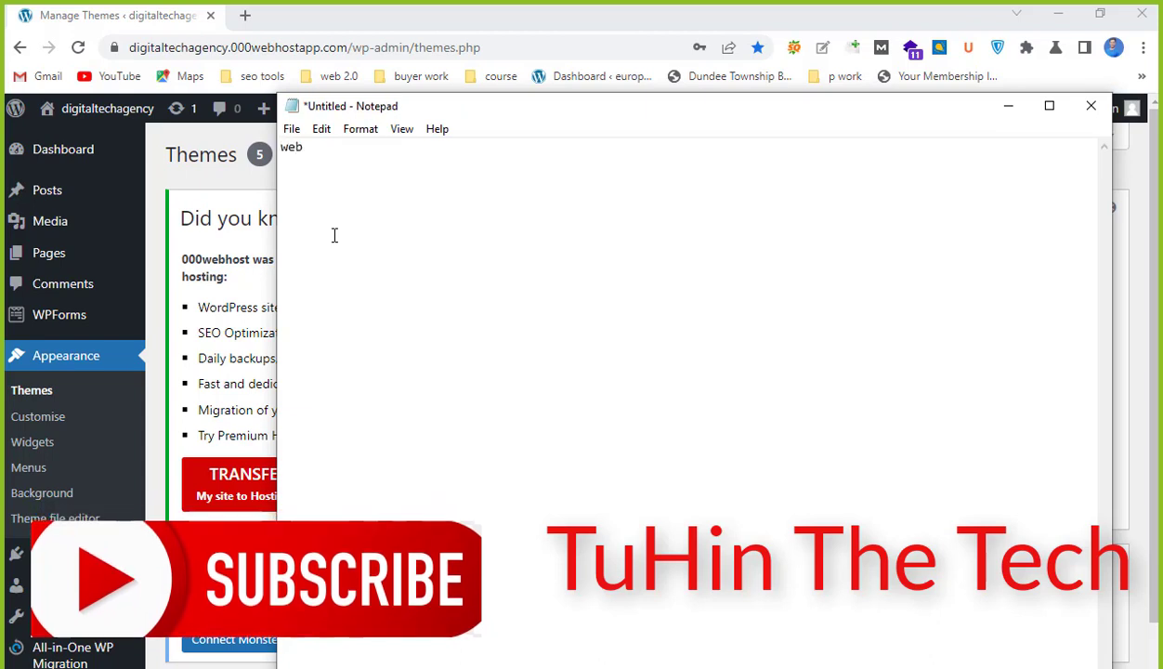
type("site acc")
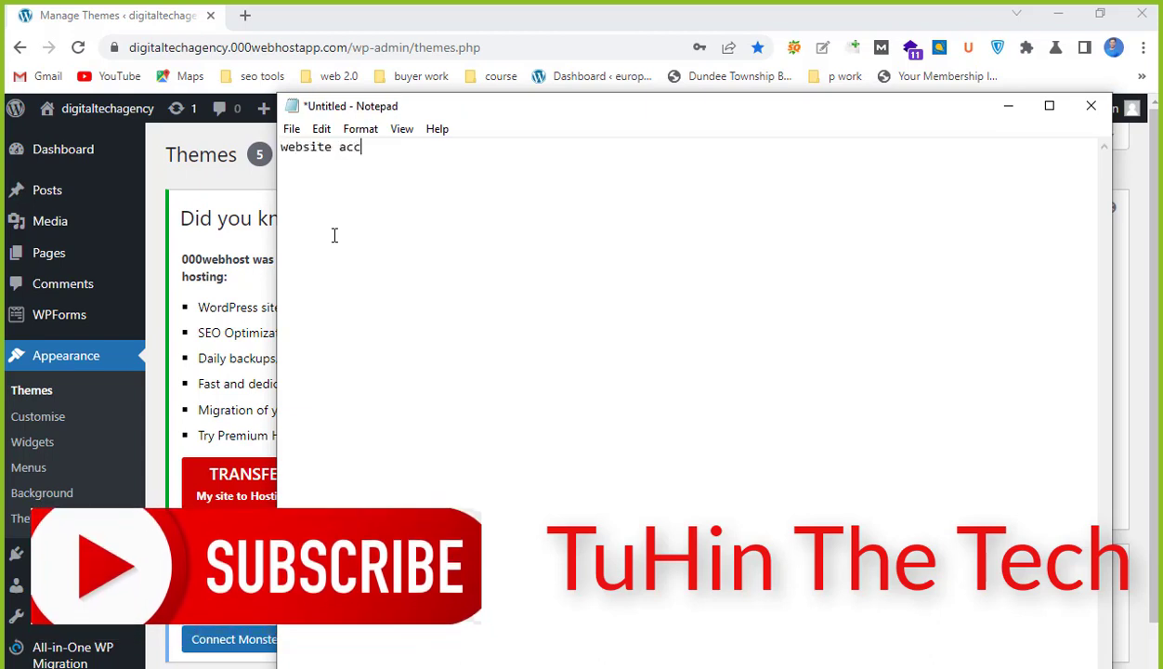
type("ess")
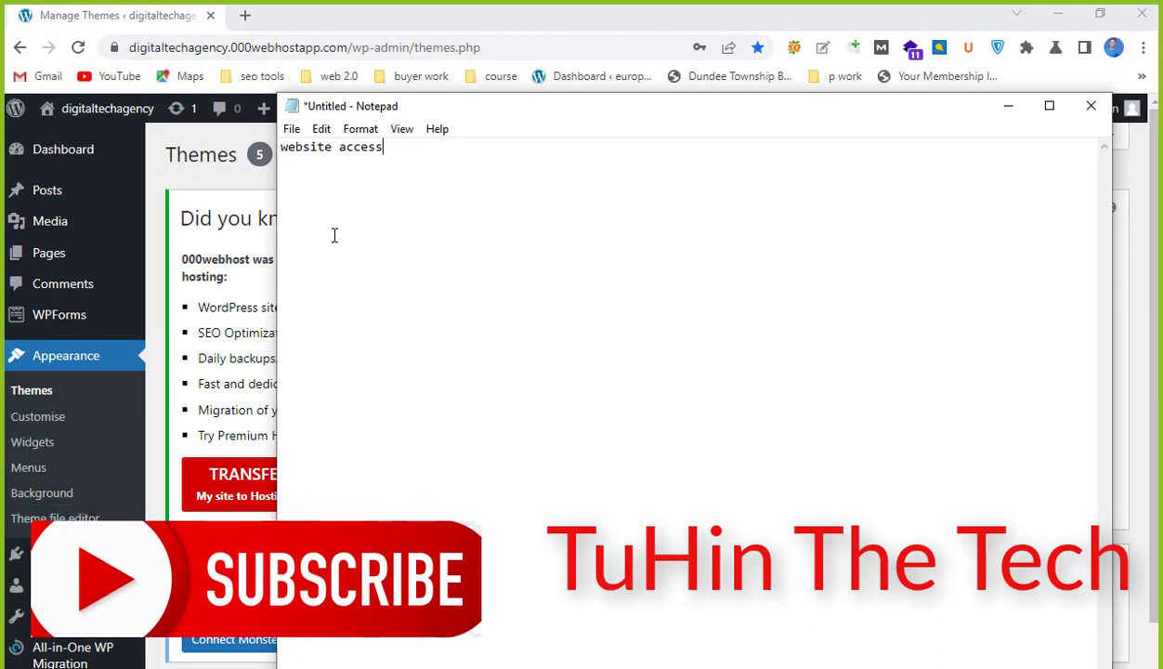
key("Return")
type("Articl")
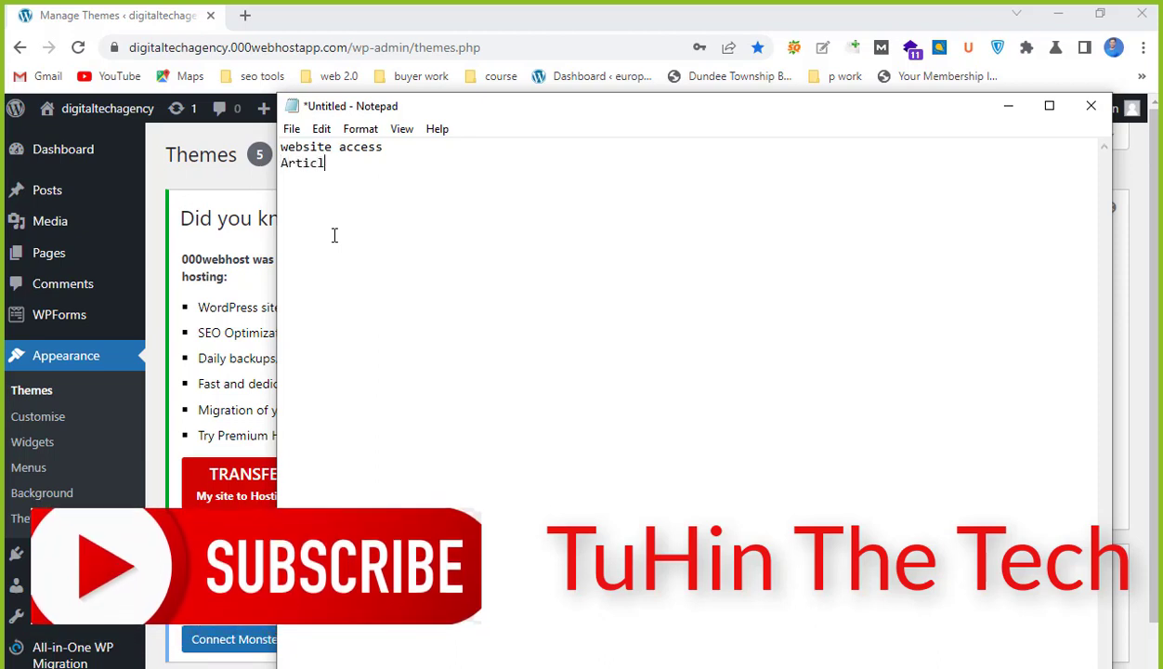
type("e")
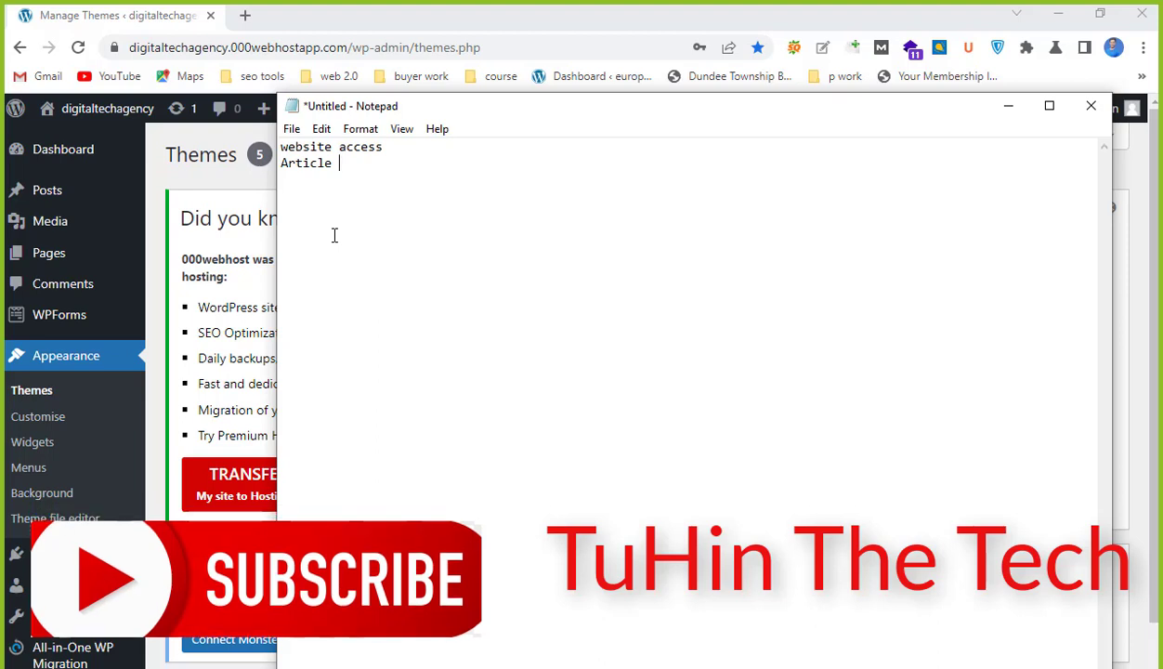
key("Return")
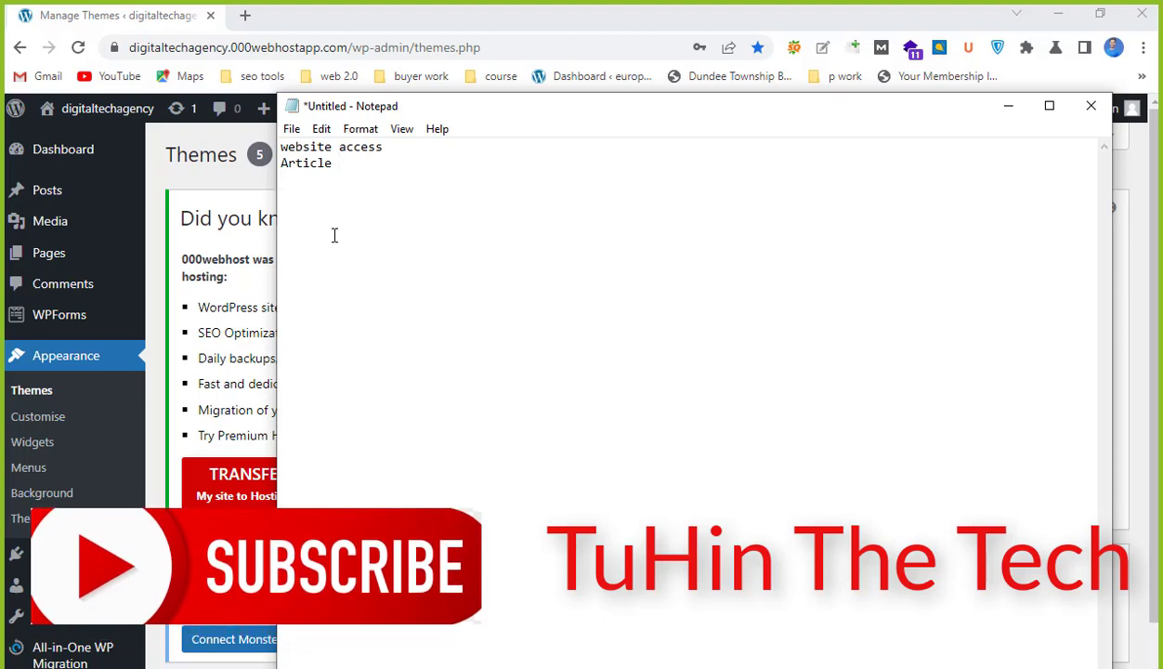
type("Mas")
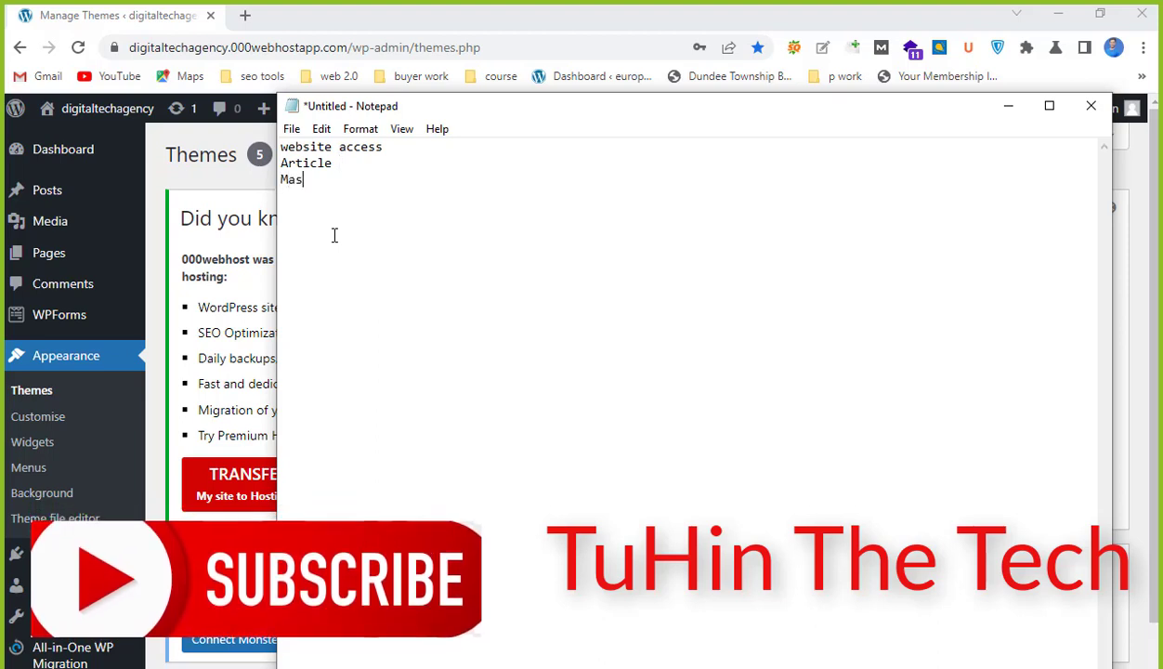
key("BackSpace")
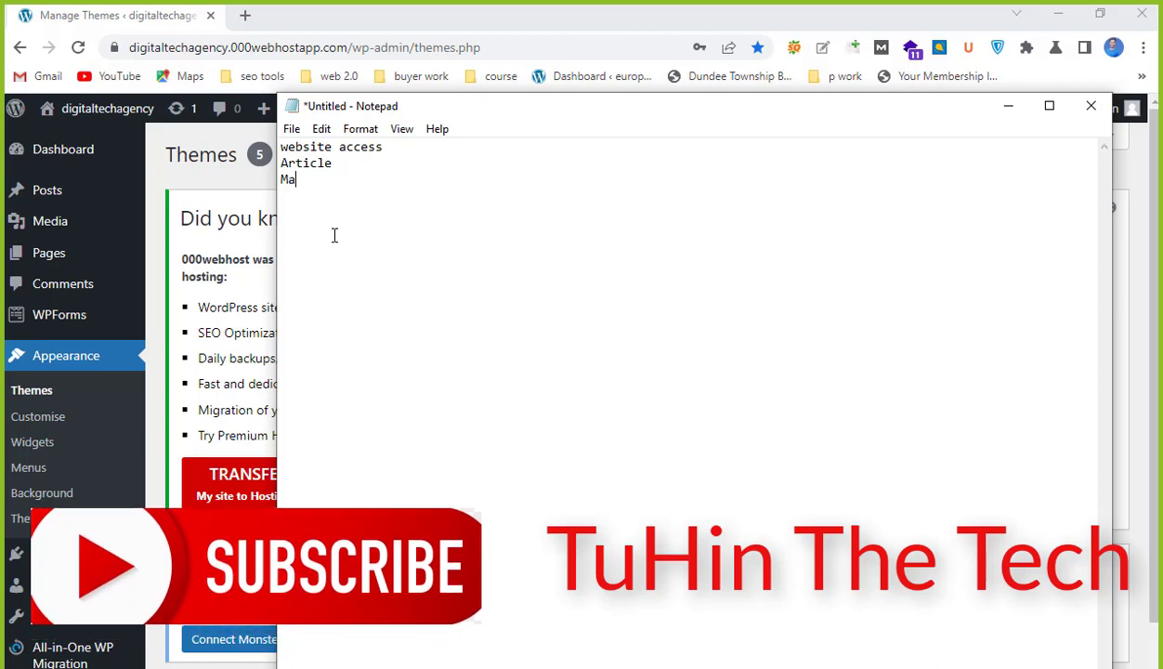
type("in ")
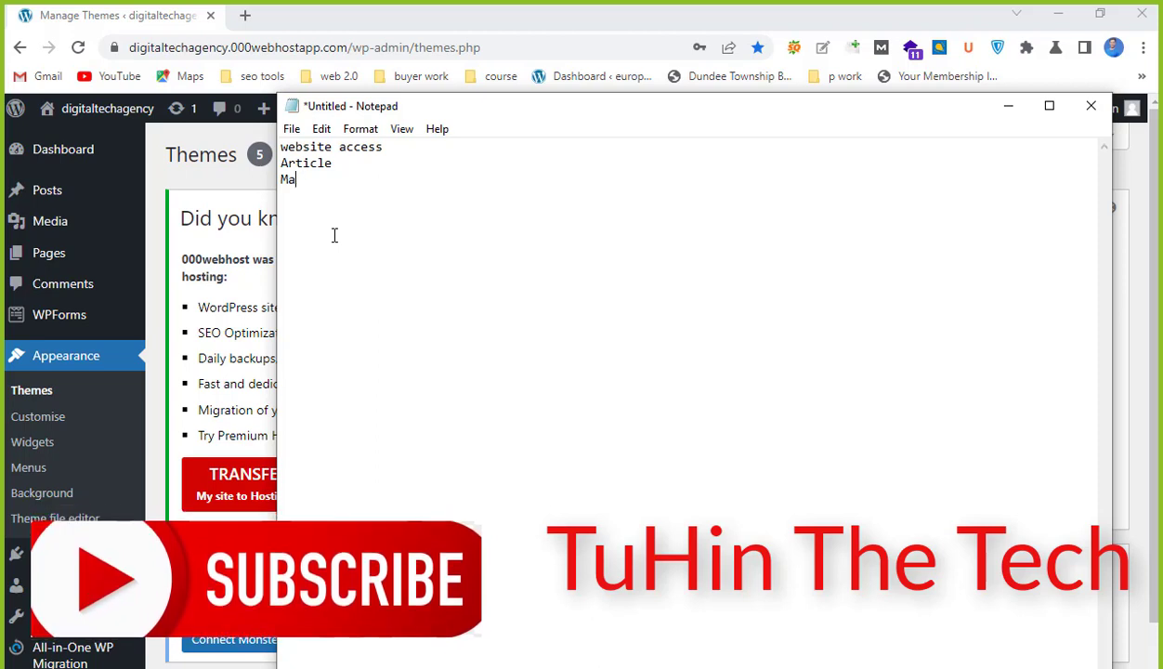
type("Key")
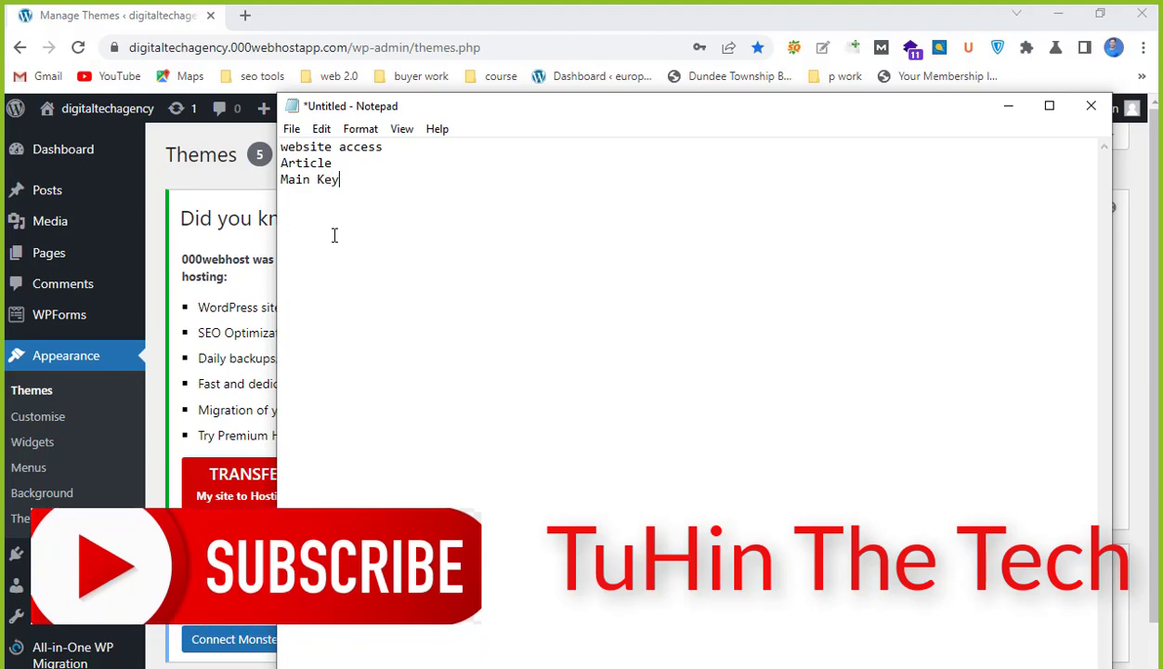
type("word")
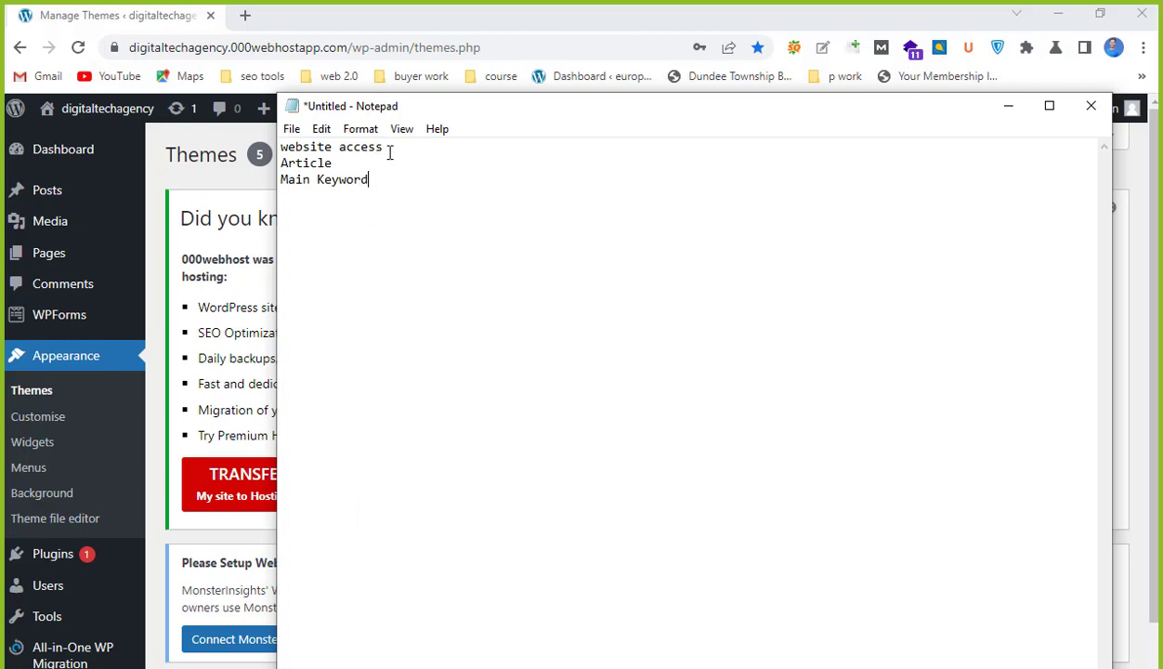
Look over the three lines, then minimize Notepad to reveal the WordPress Themes page
left_click_drag(386, 146, 239, 151)
left_click(280, 163)
left_click_drag(332, 163, 267, 163)
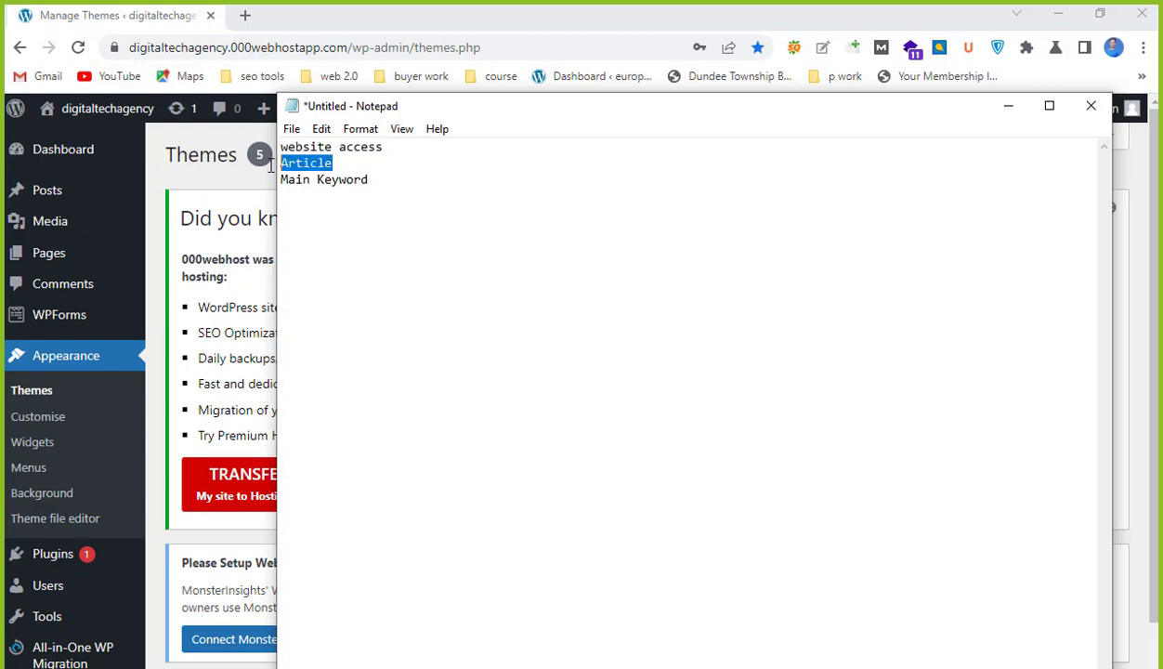
left_click_drag(370, 179, 279, 181)
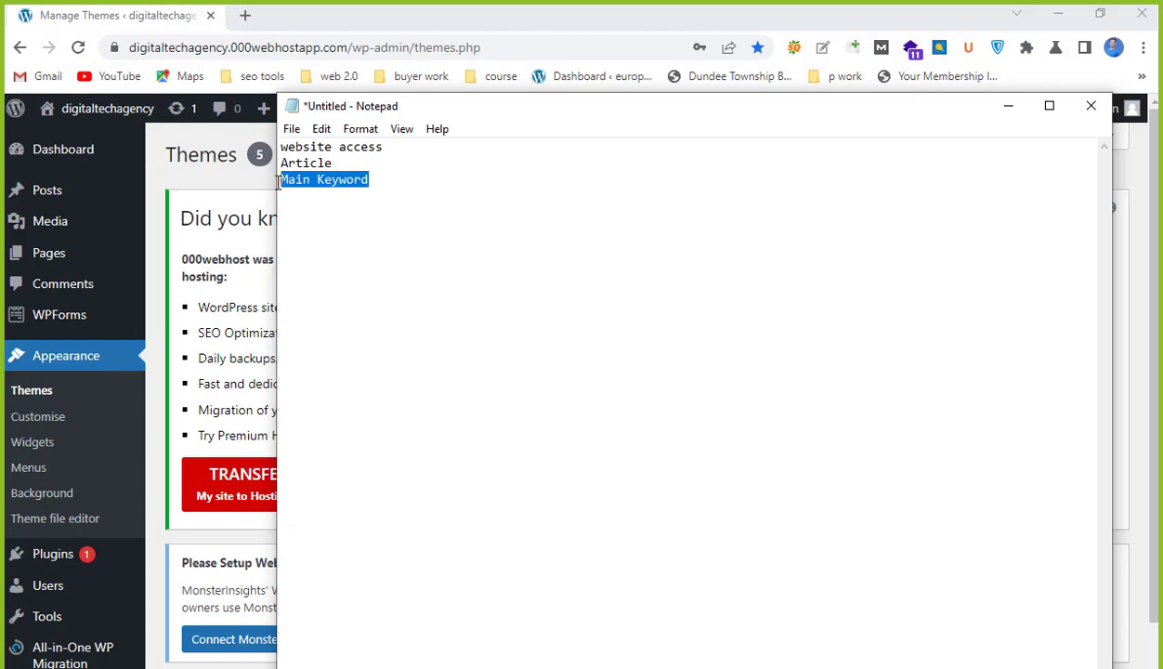
left_click(402, 181)
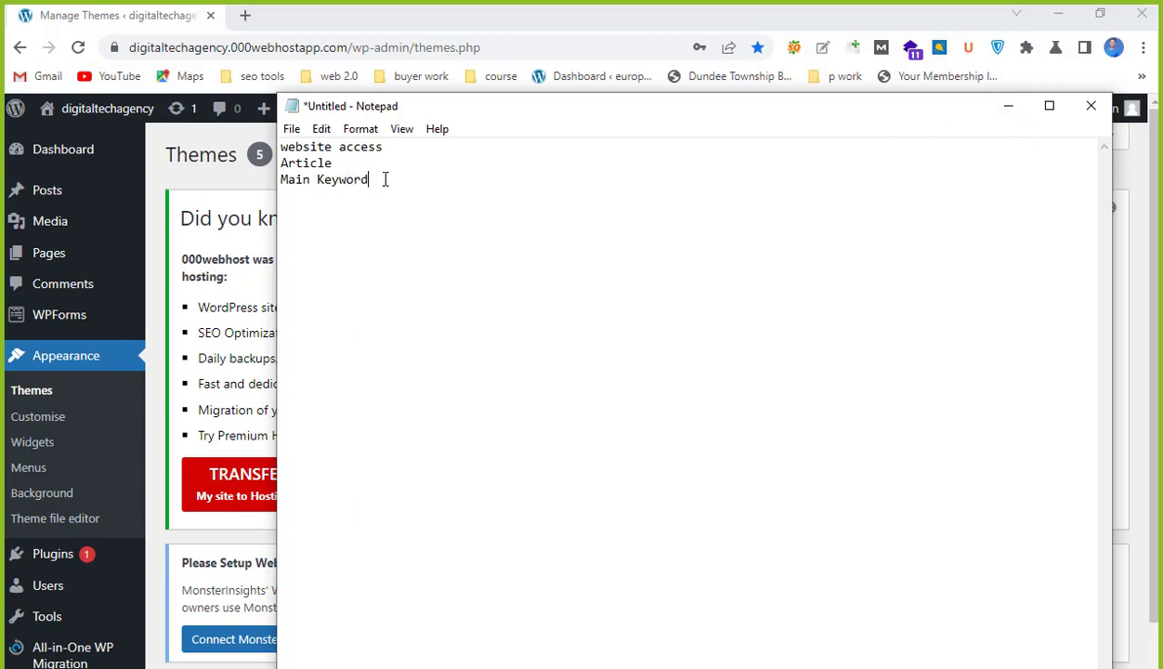
left_click(1006, 109)
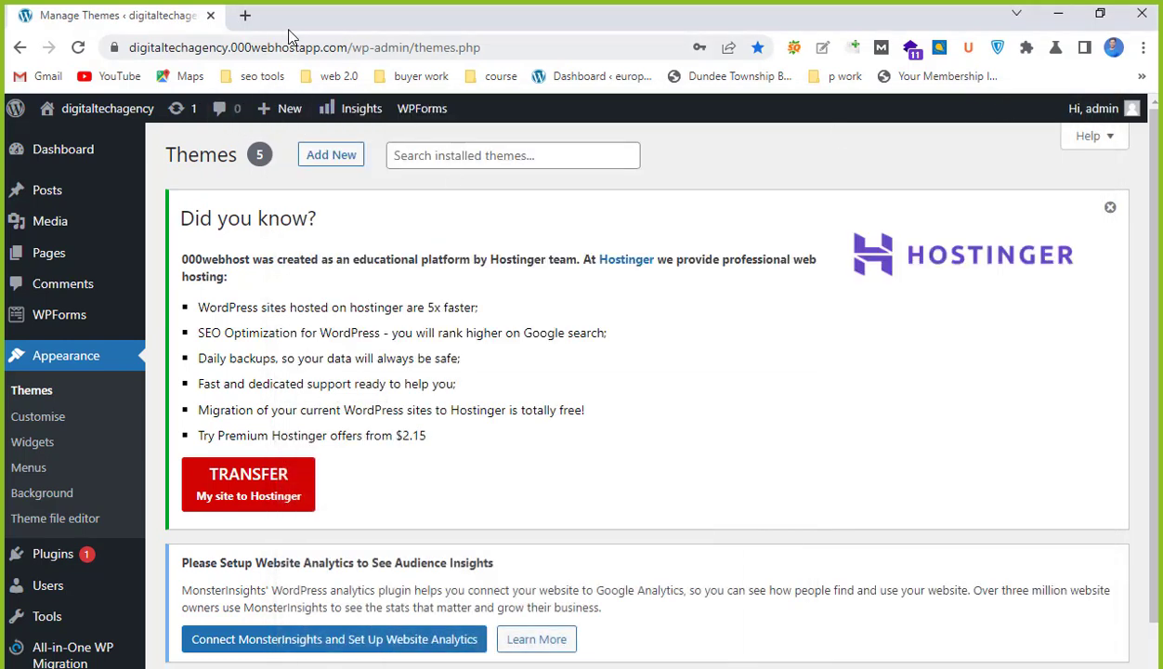
left_click_drag(343, 44, 76, 48)
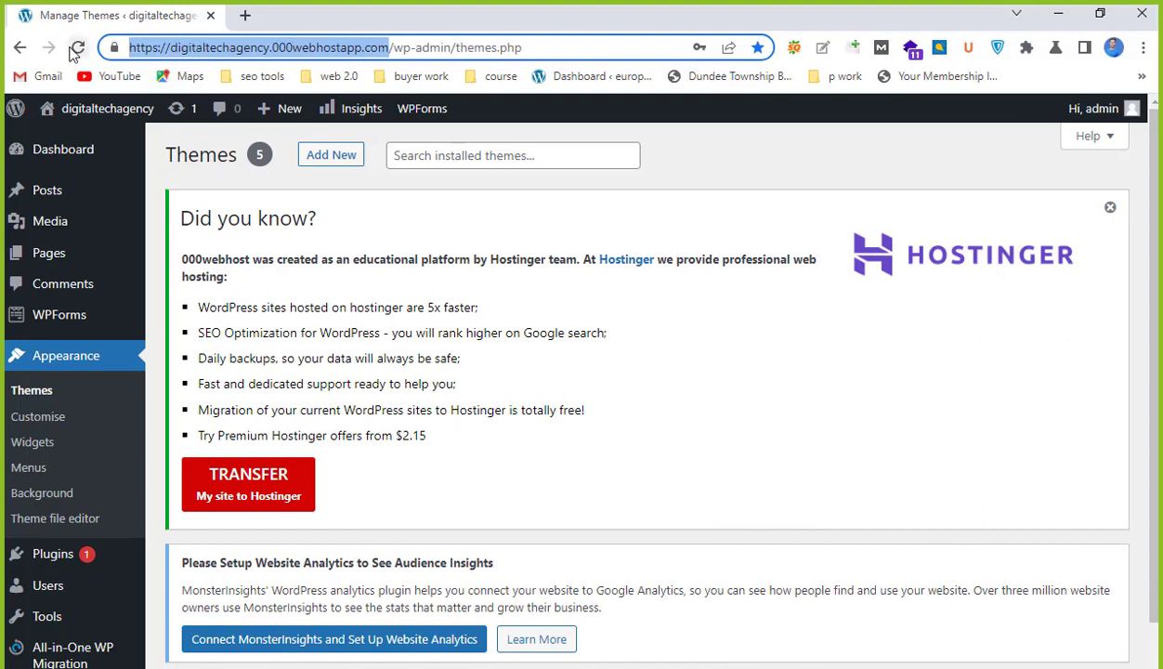
left_click(245, 15)
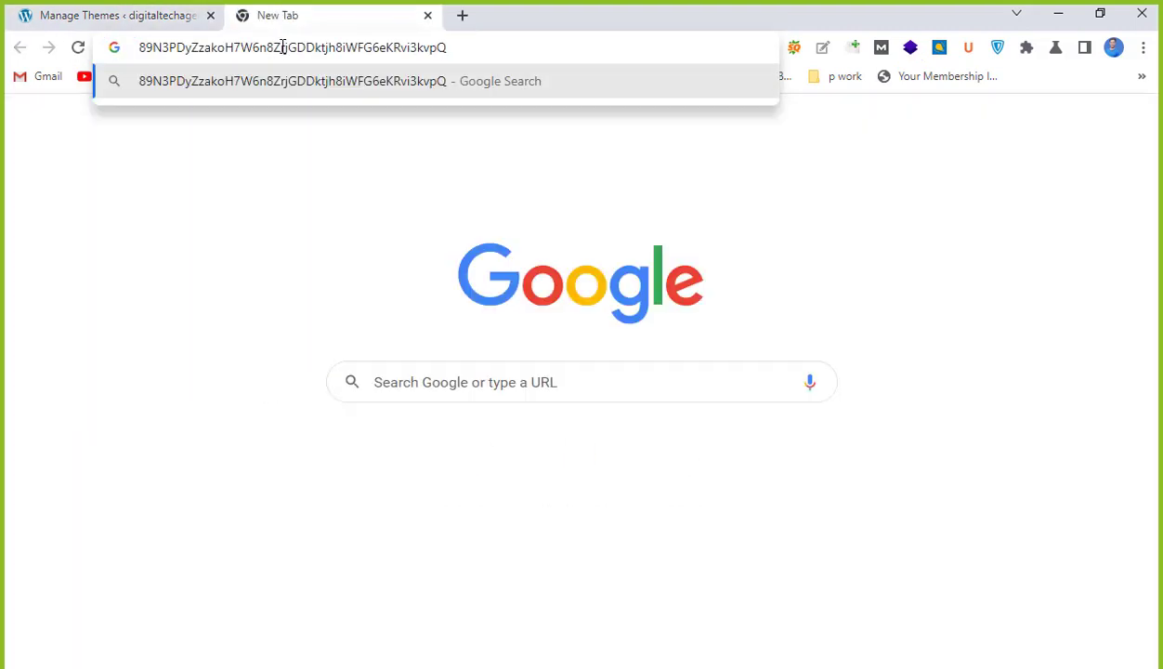
key("Return")
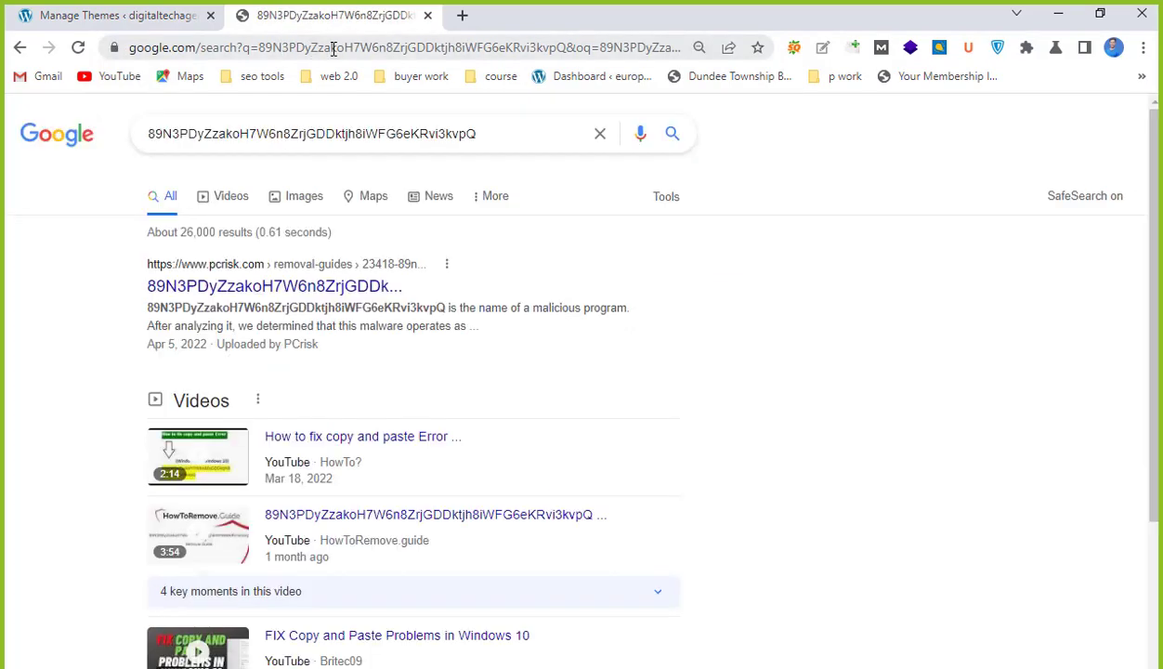
left_click(156, 19)
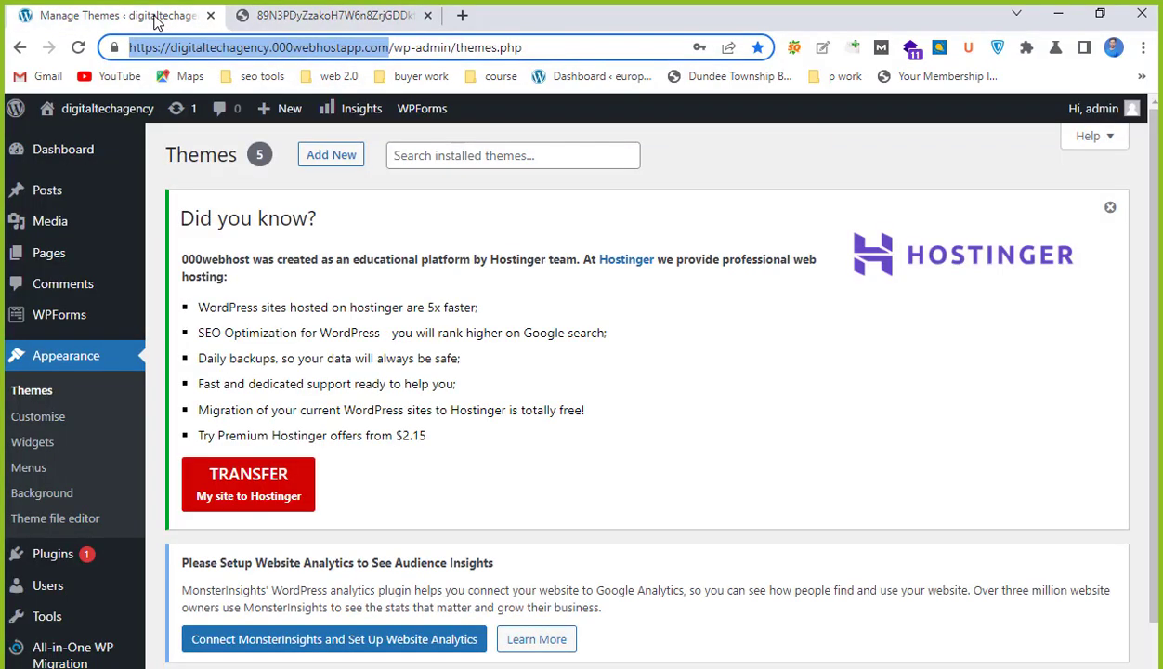
left_click(426, 16)
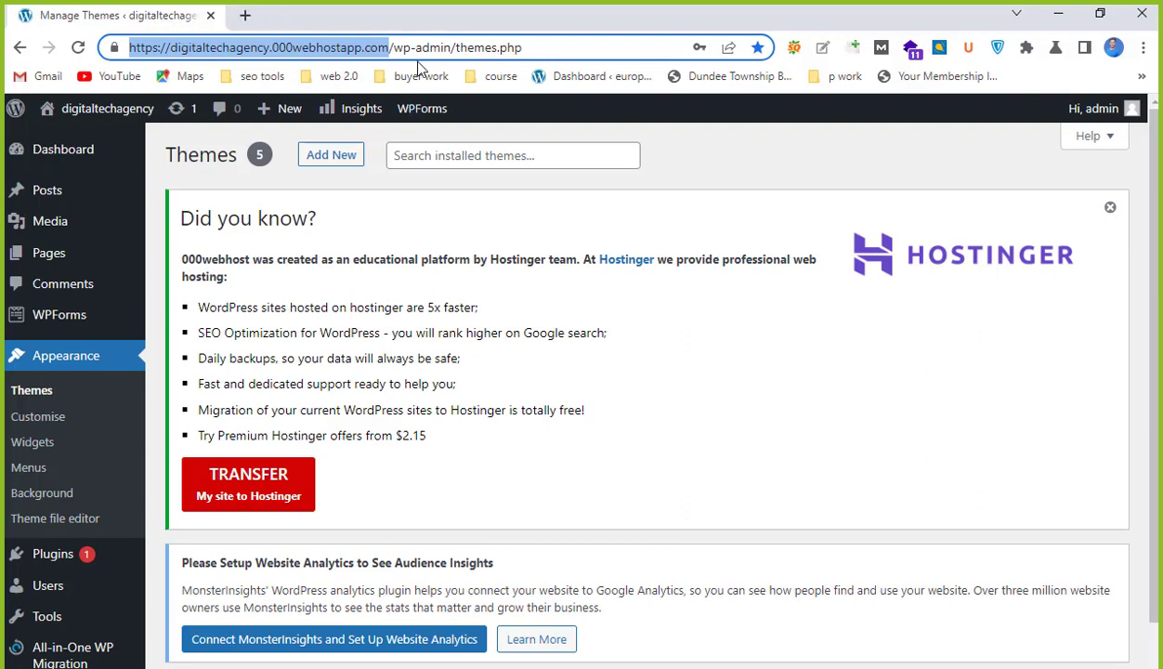
left_click(527, 116)
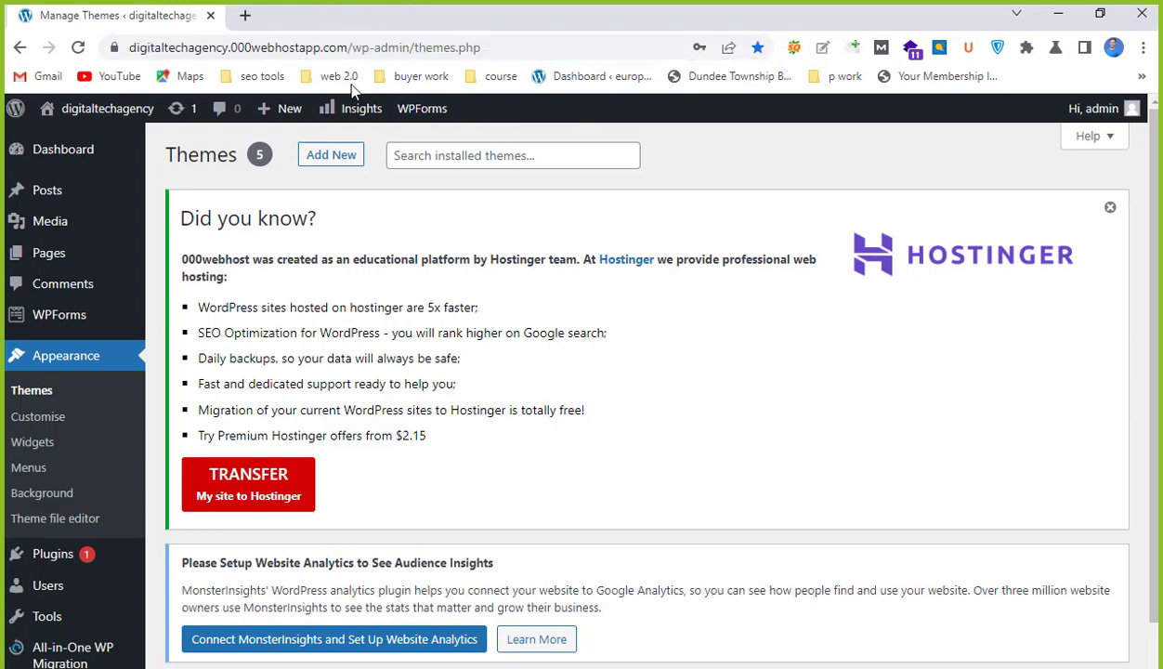
Open a new Chrome tab and load the 000webhost.com site from the address bar
left_click(246, 18)
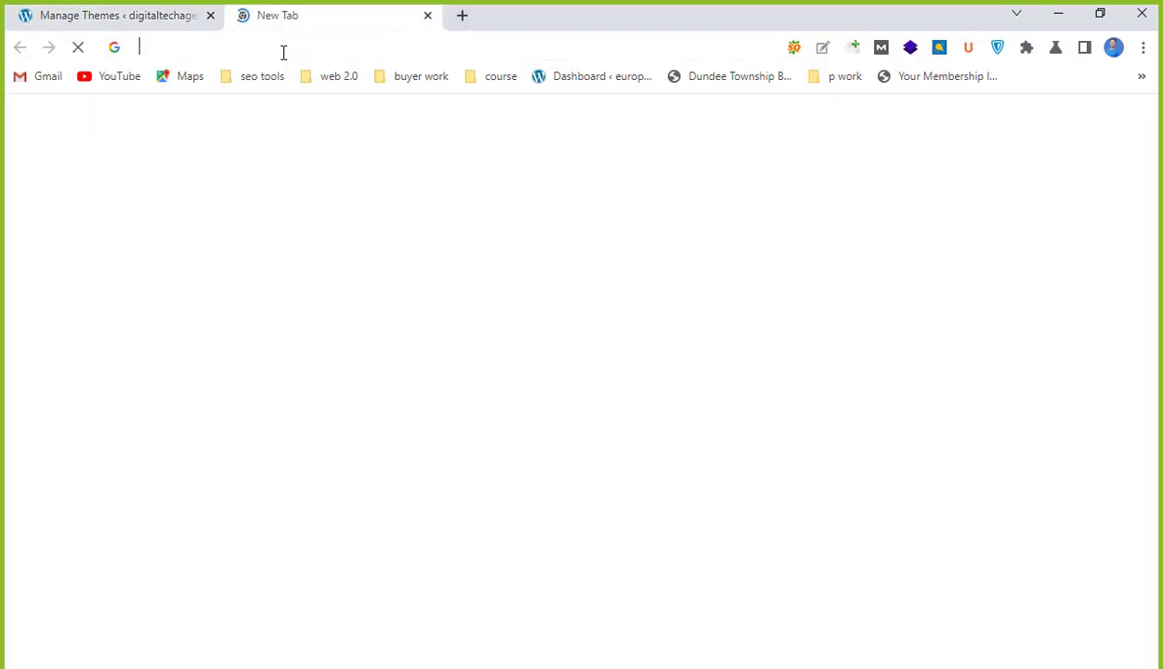
left_click(283, 49)
type("www")
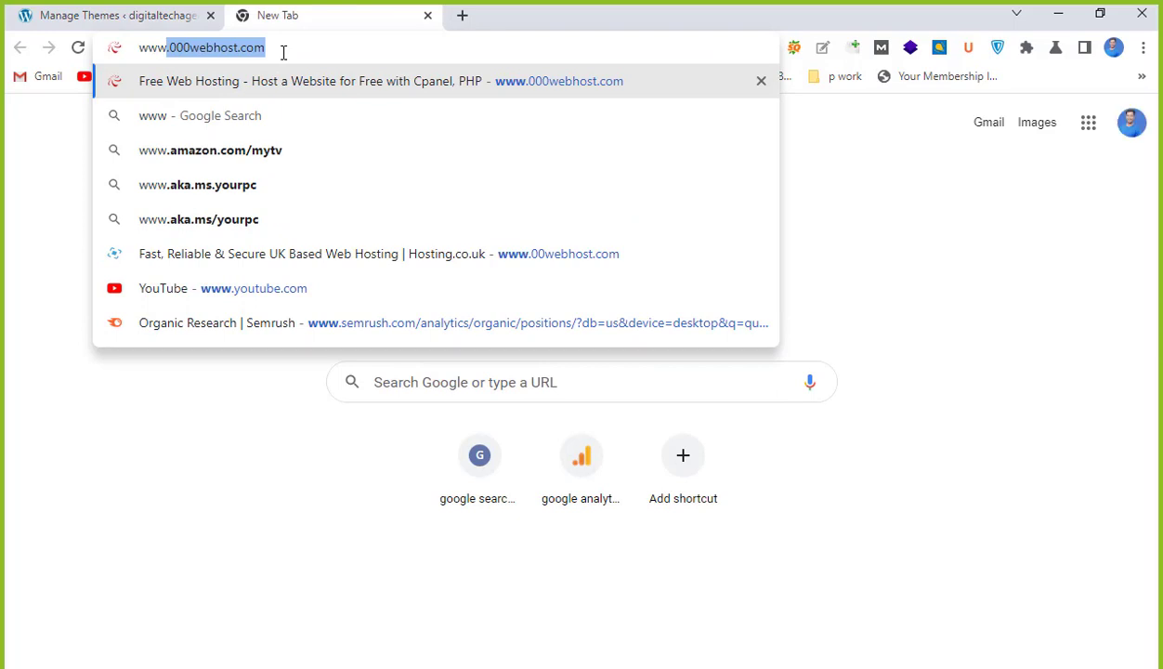
key("Return")
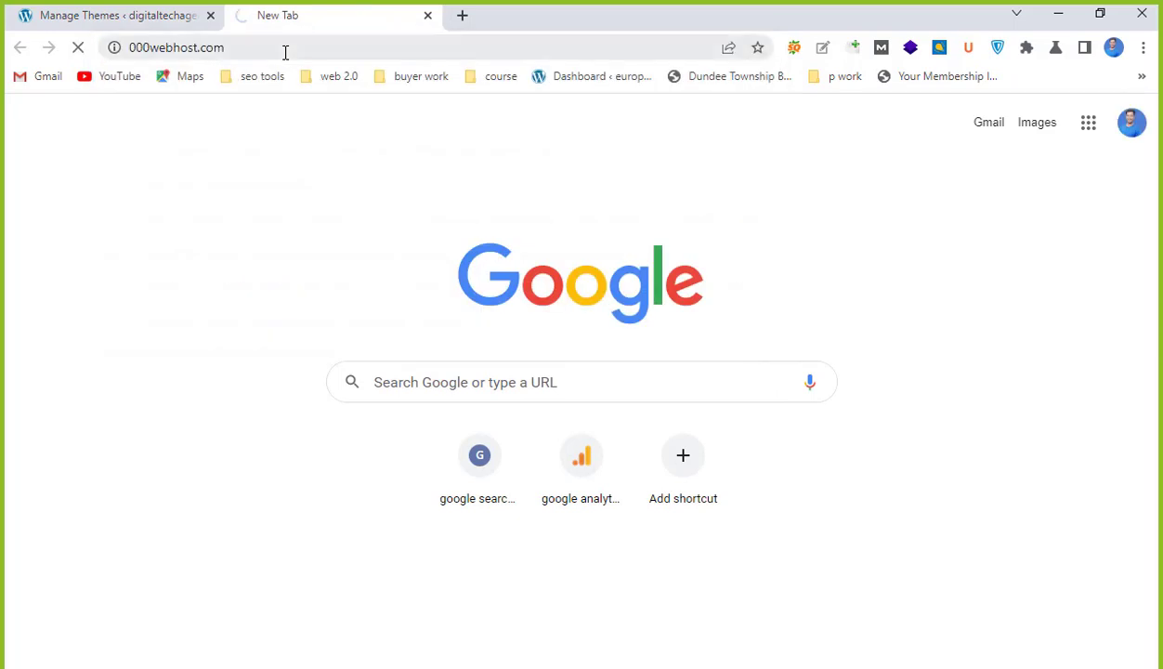
left_click(285, 50)
left_click(329, 48)
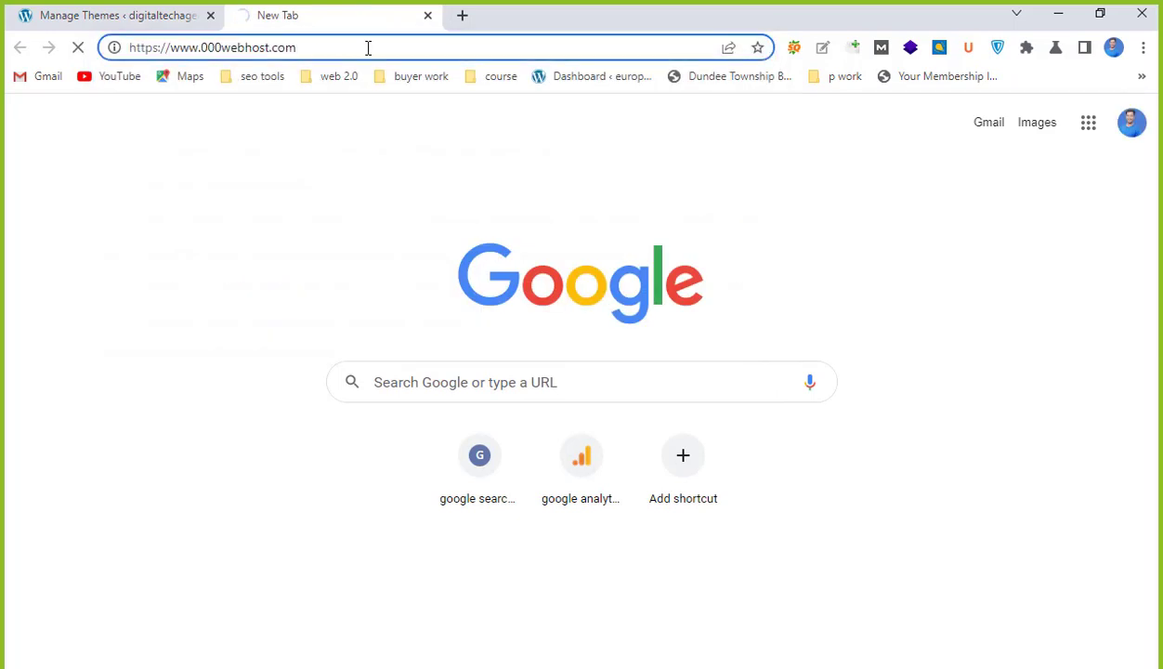
Try 'wwww.europeanbasketballacademy.com' in a new tab, which can't be reached, then switch Chrome windows
left_click(461, 16)
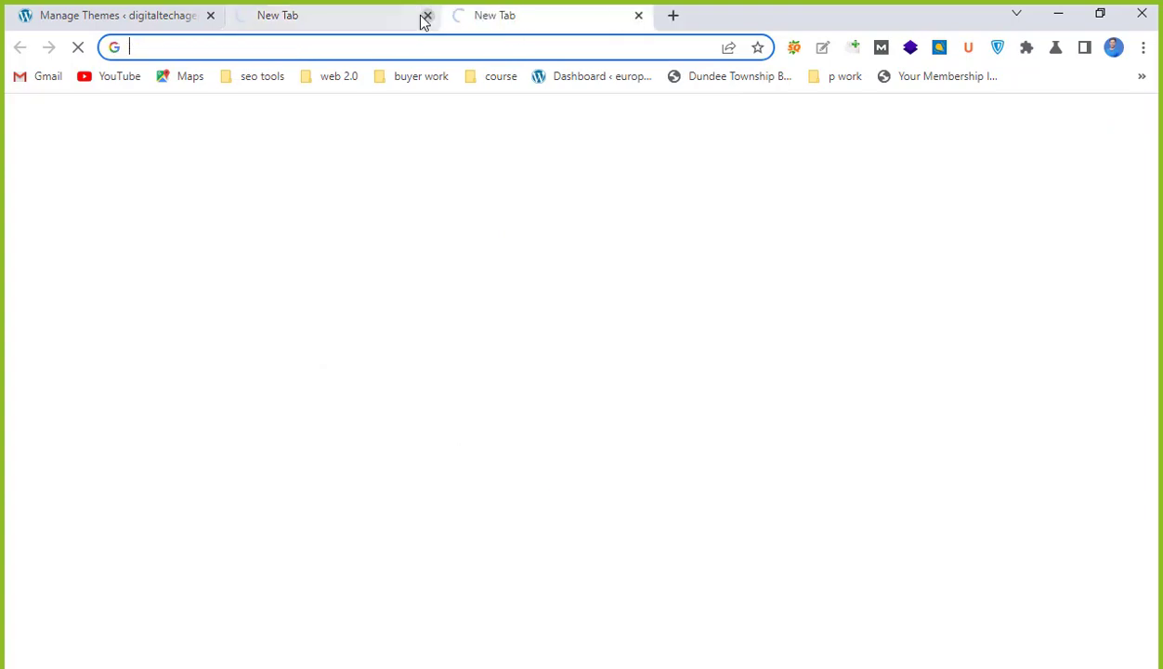
left_click(429, 16)
left_click(346, 48)
type("w")
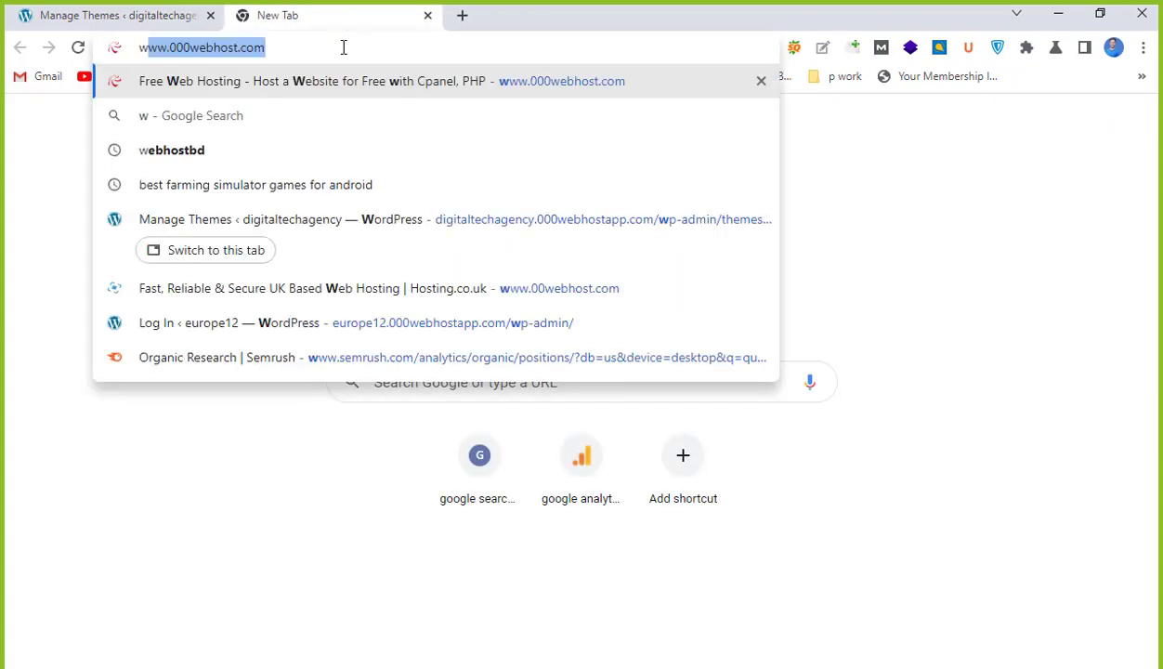
type("www")
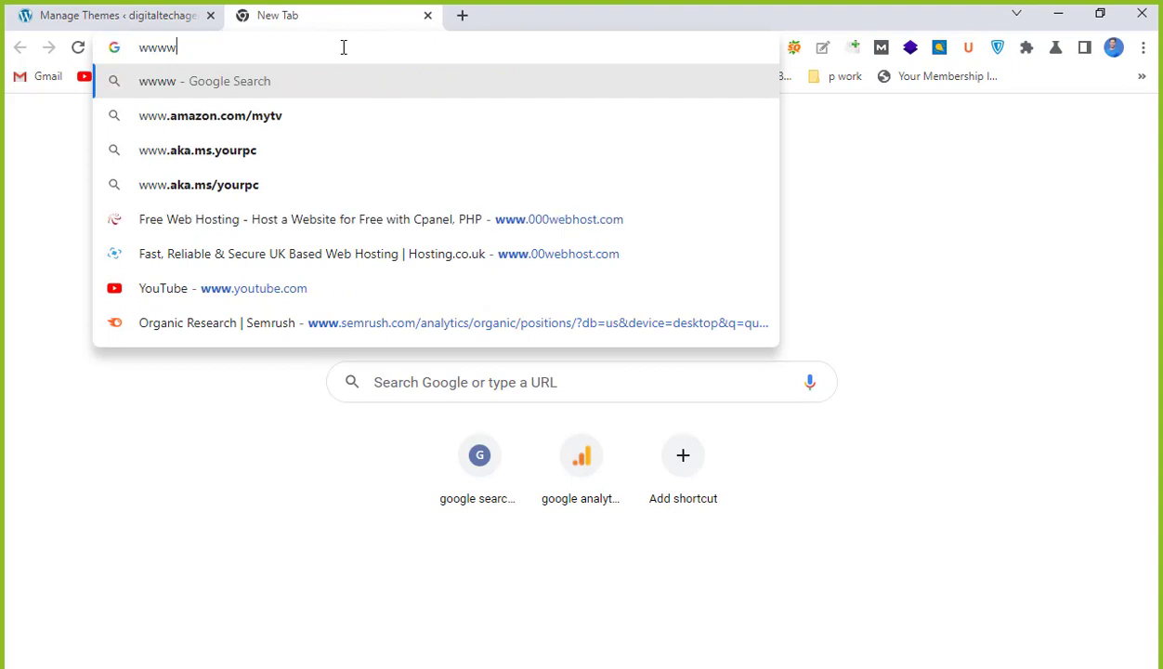
type(".europ")
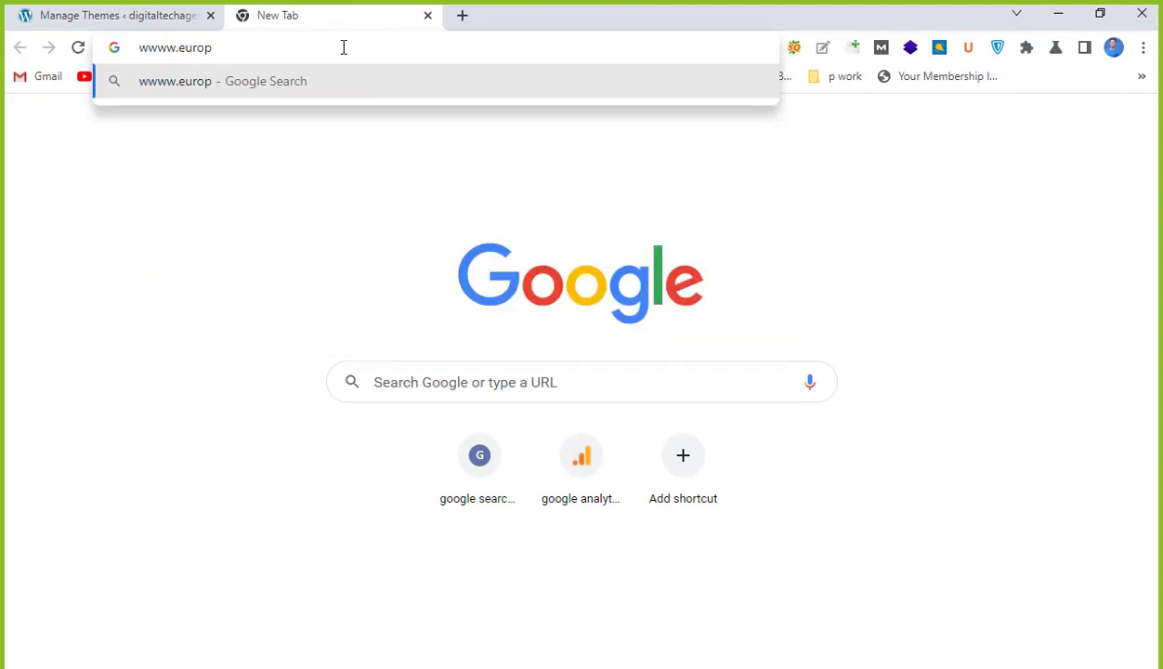
type("ean")
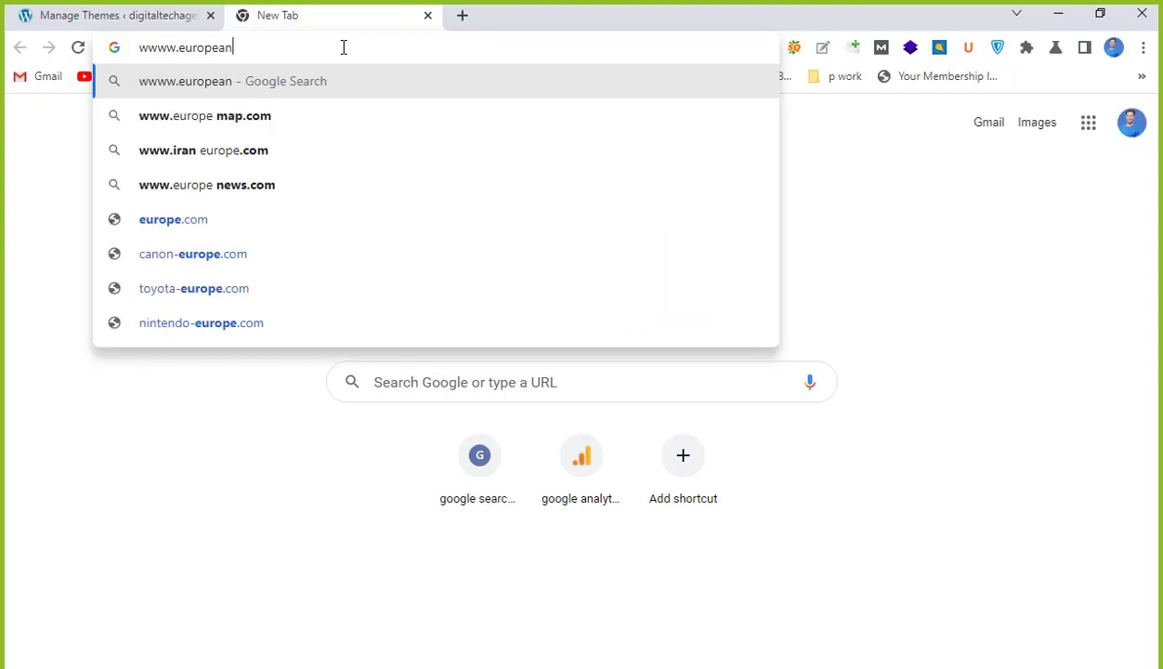
type("baske")
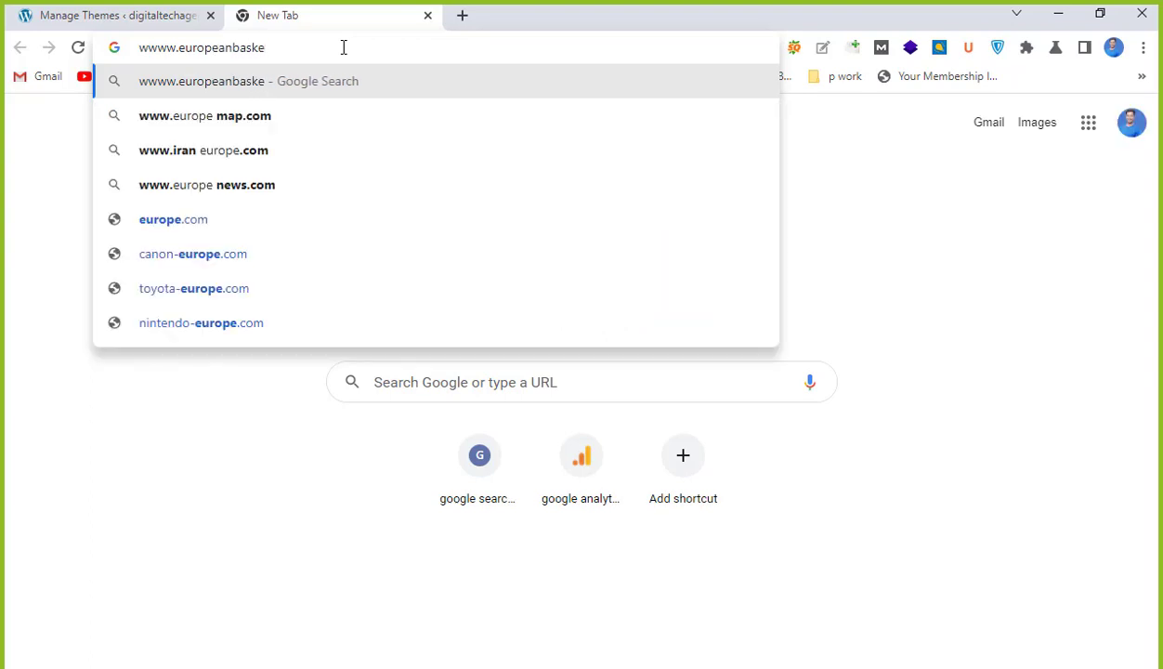
type("tball")
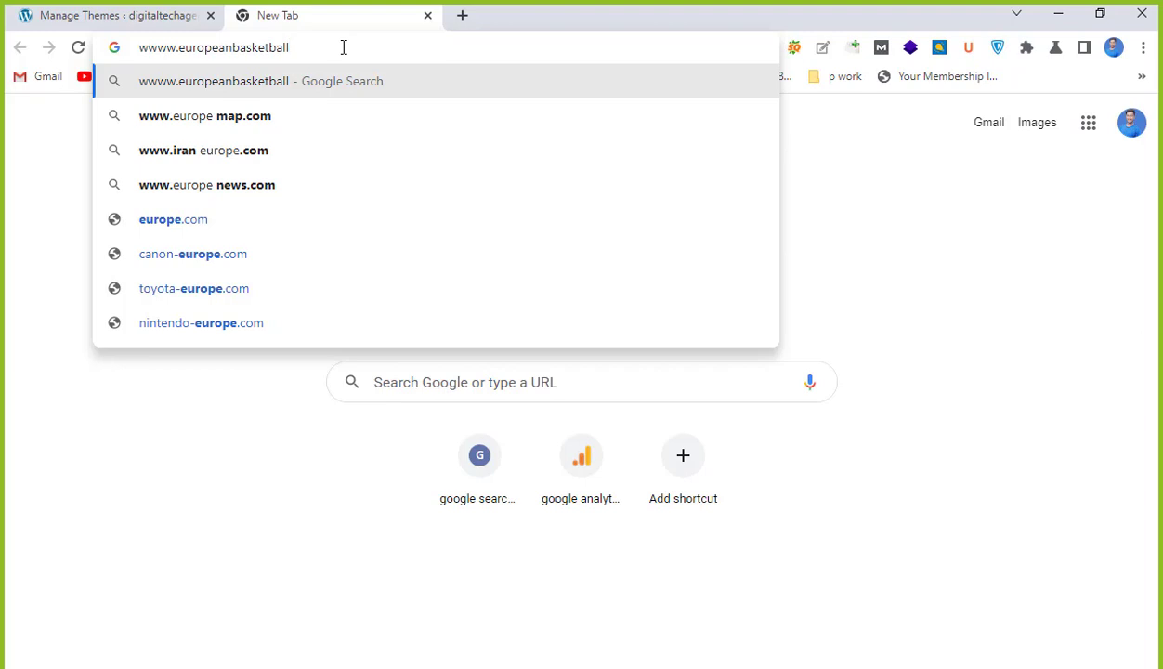
type("aca")
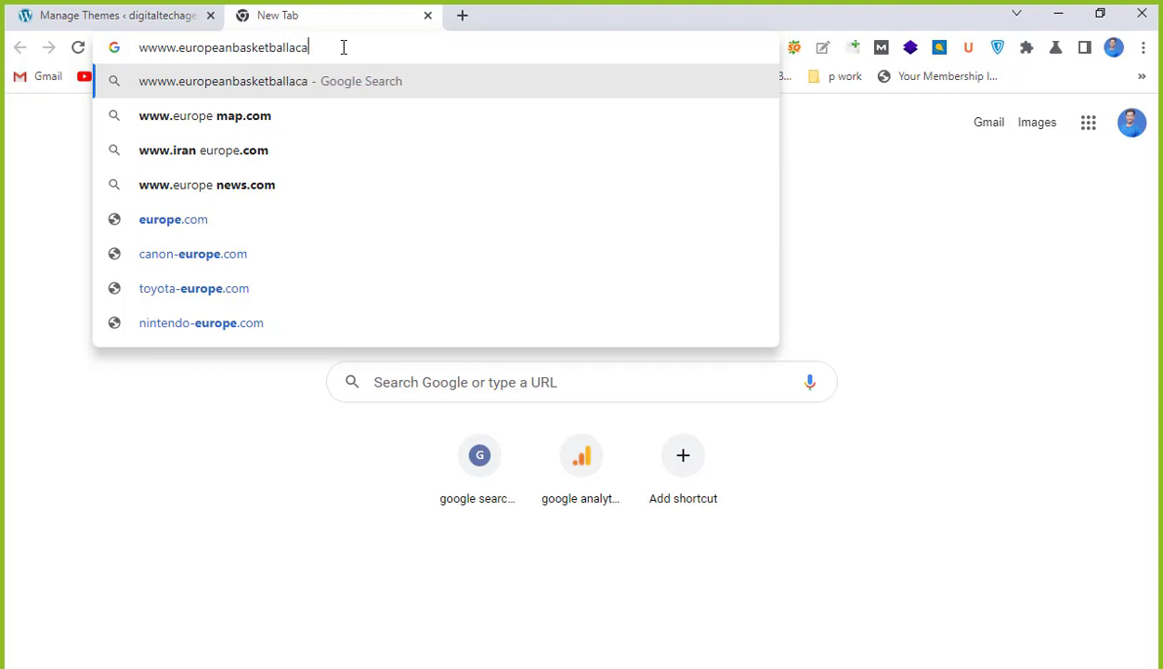
type("demy")
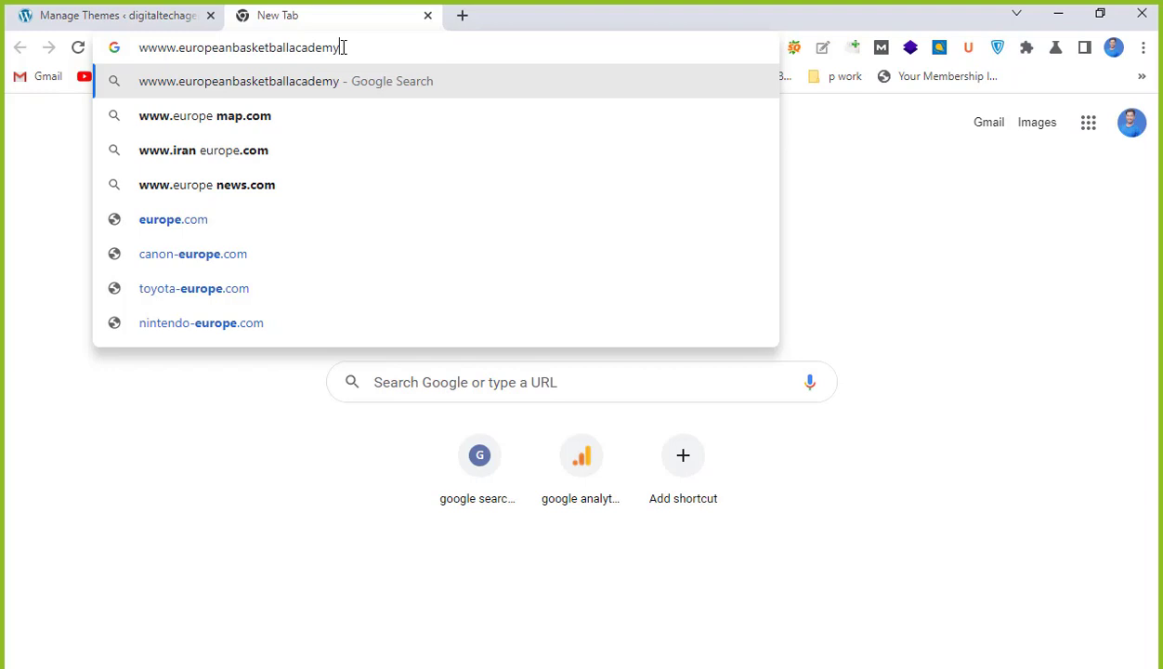
type(".com")
key("Return")
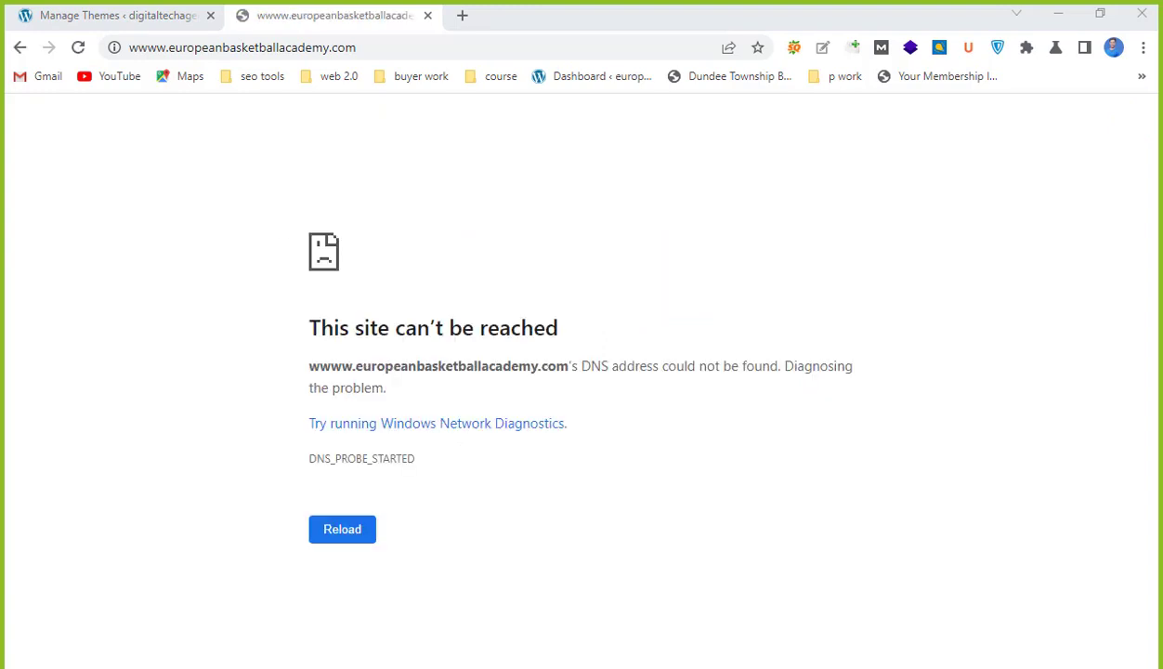
left_click(389, 666)
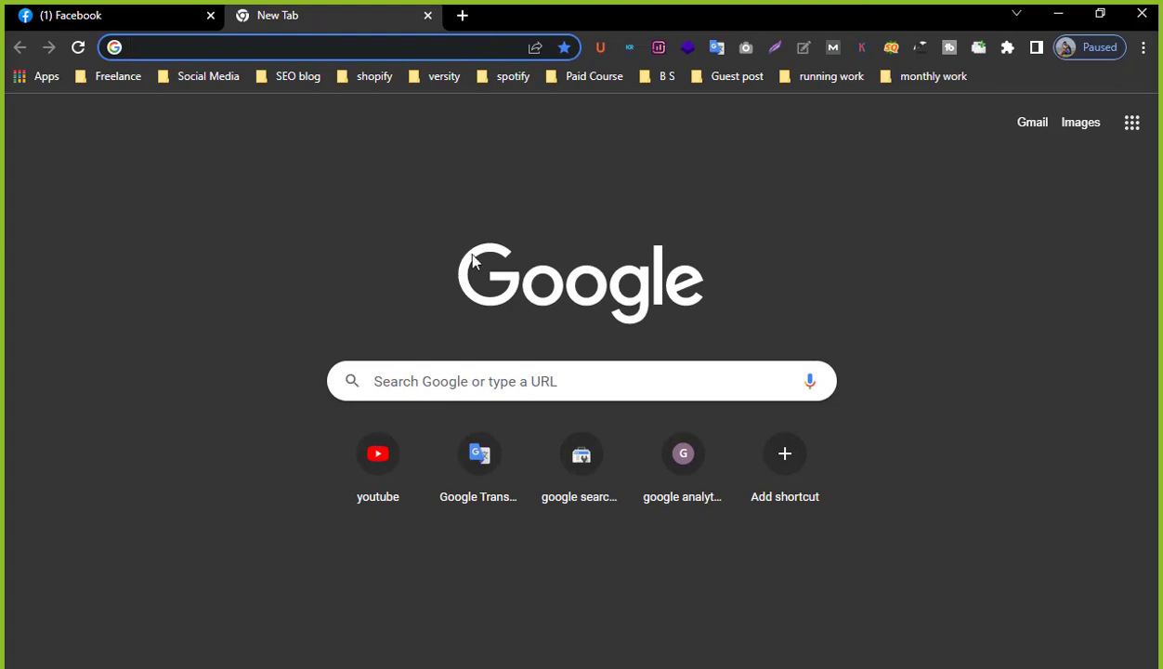
Open the crystalcleaningnow.uk bookmark from 'monthly work' and go to its /wp-admin address
left_click(919, 76)
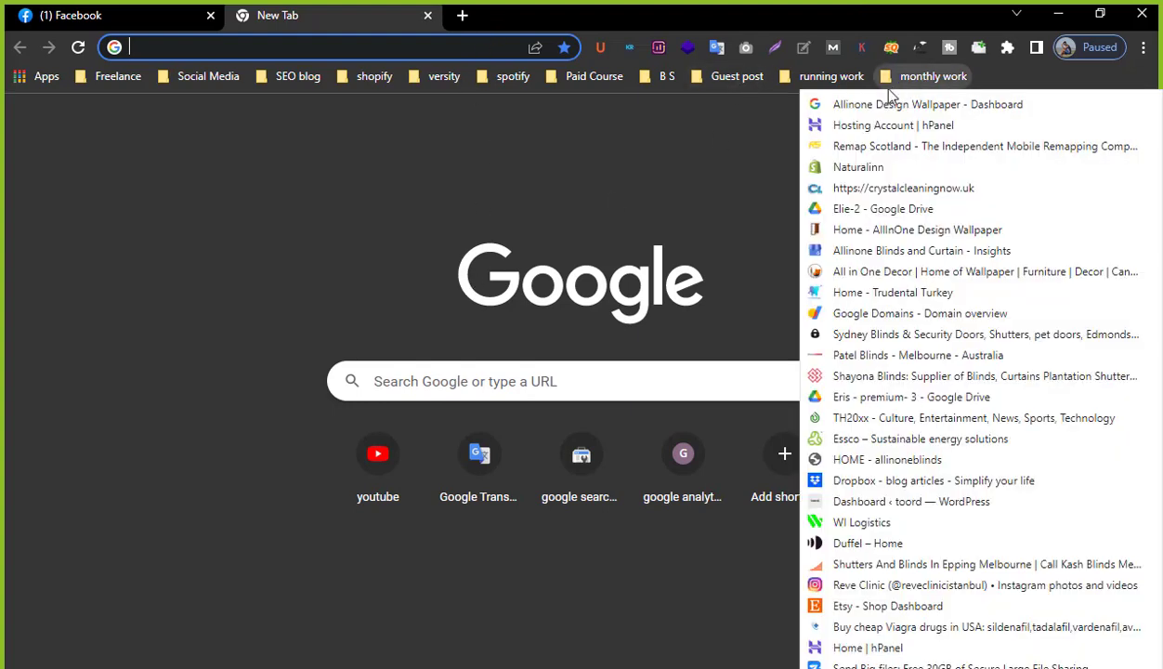
left_click(840, 191)
left_click(328, 51)
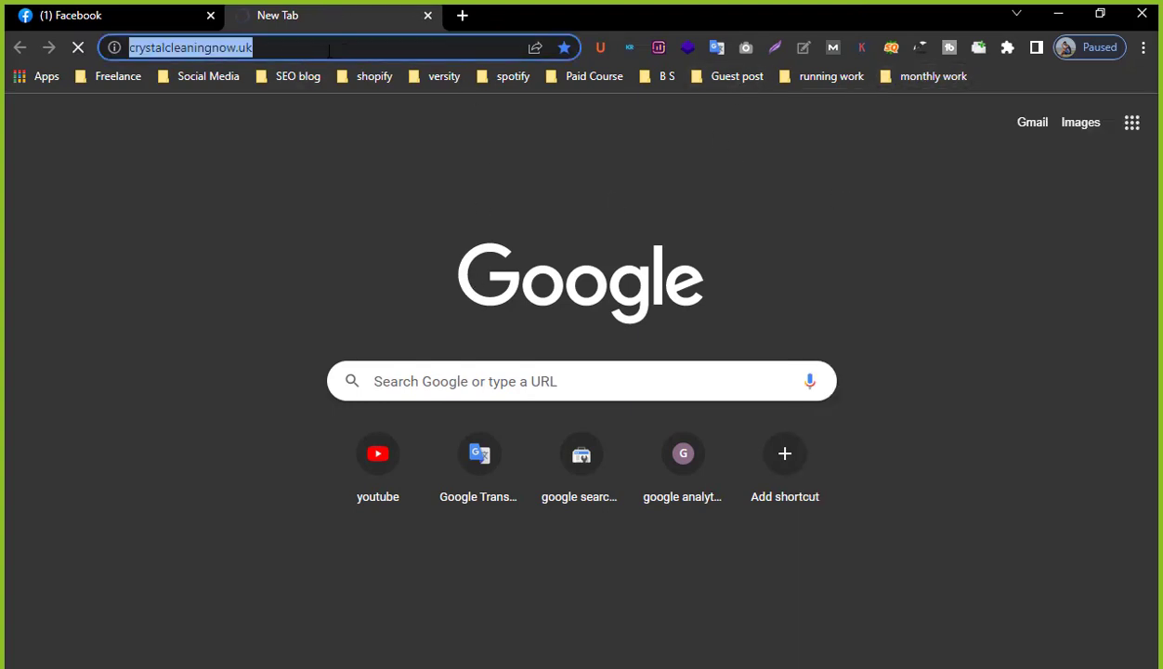
left_click_drag(328, 51, 2, 53)
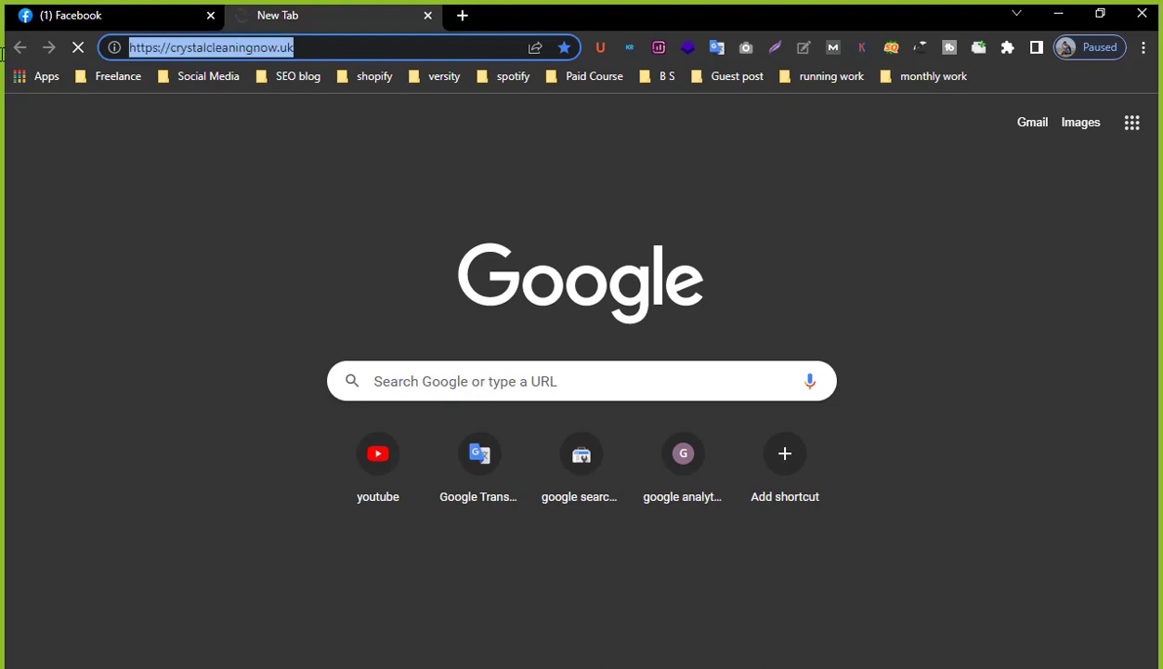
left_click(278, 163)
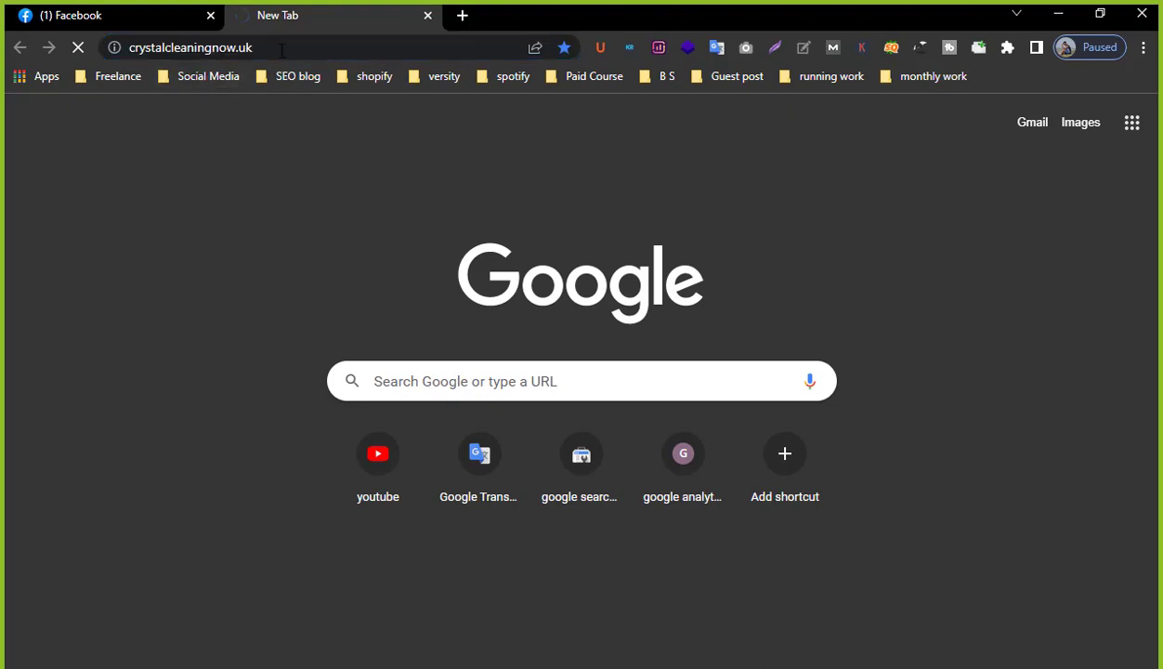
left_click(348, 47)
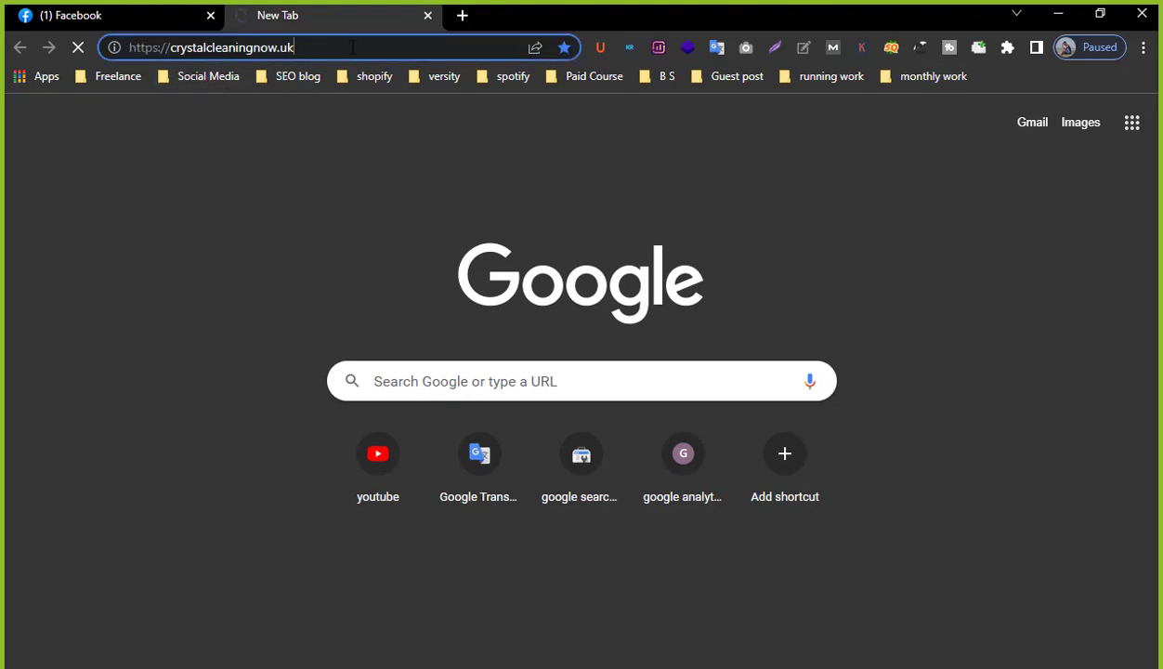
left_click(340, 46)
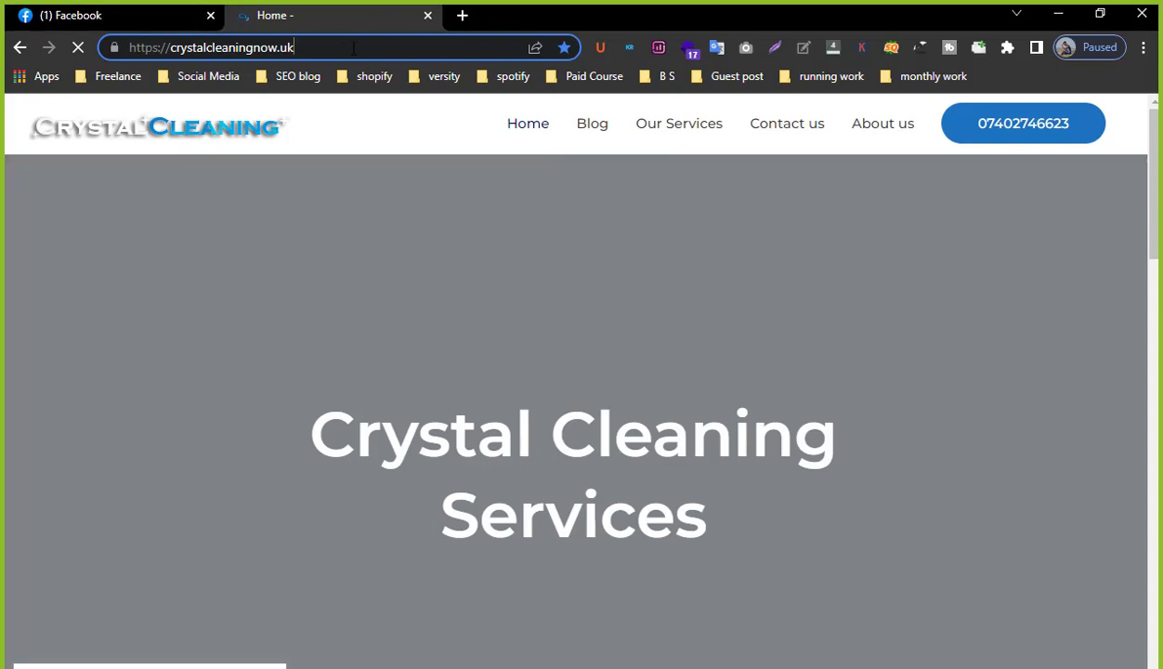
type("/")
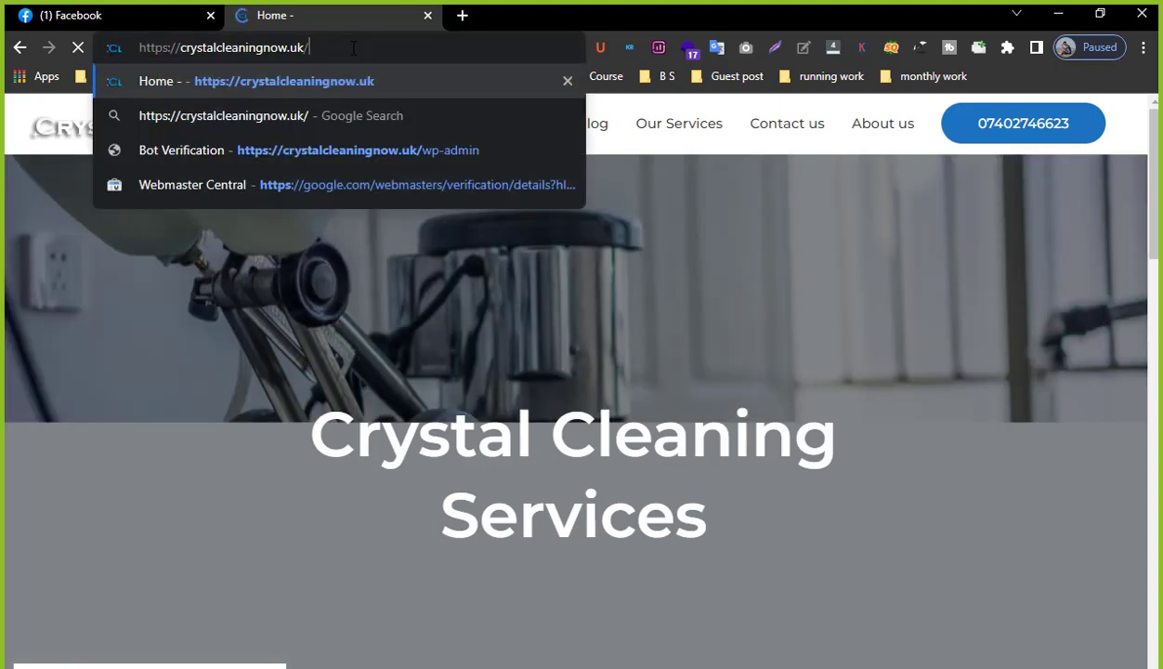
type("w")
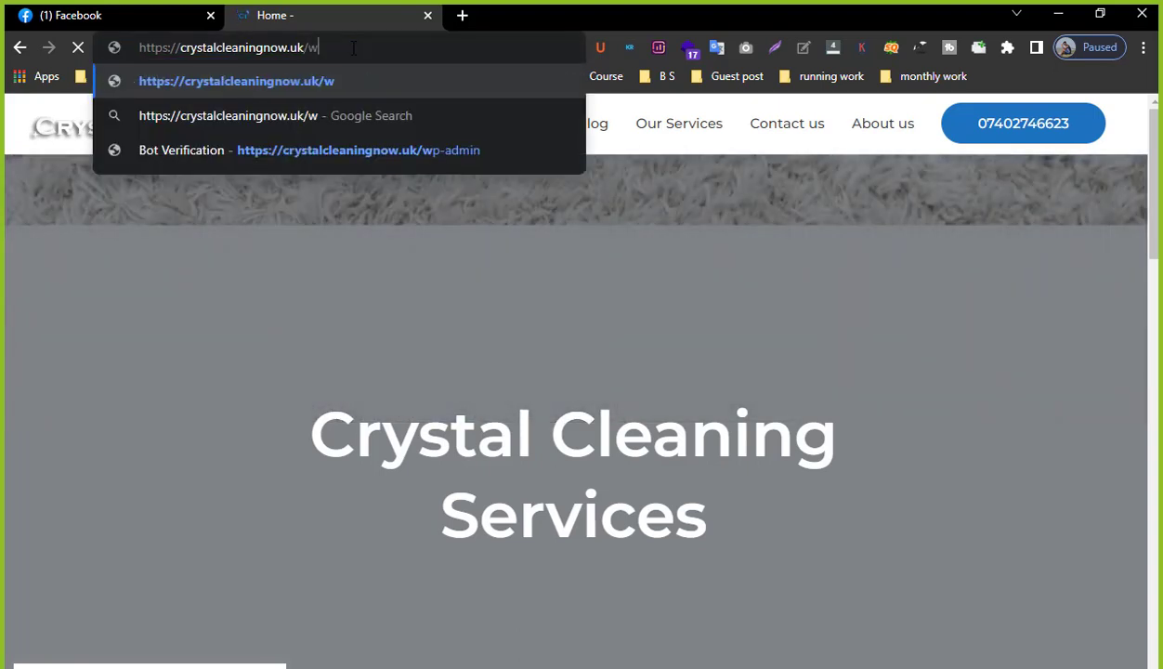
type("p-ad")
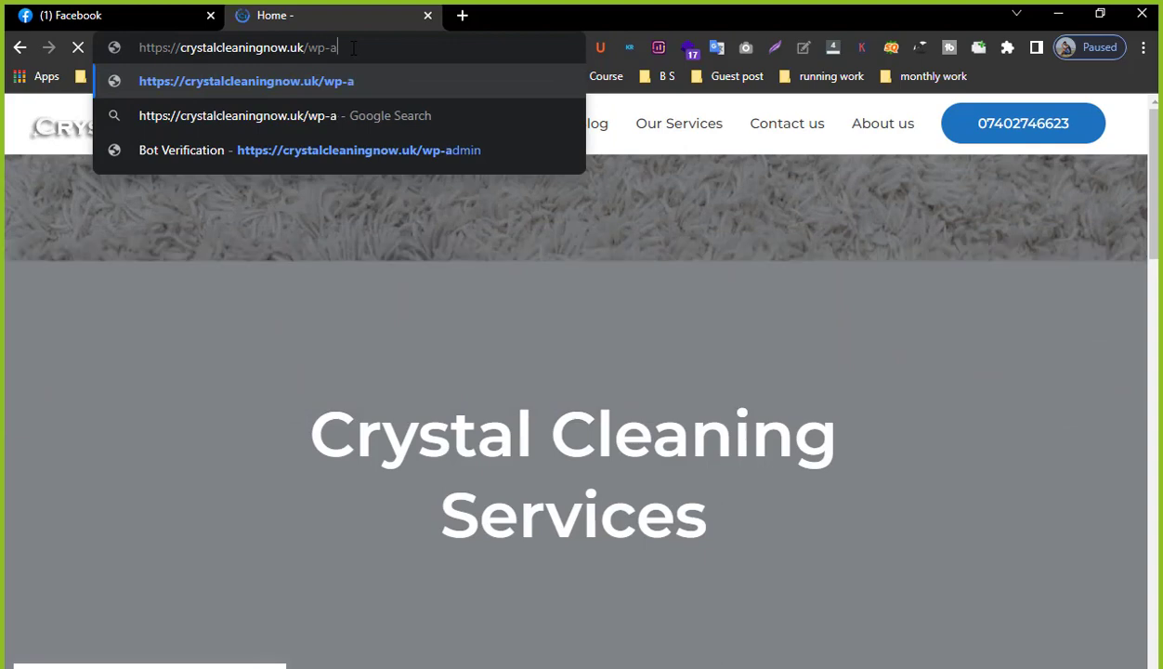
type("min")
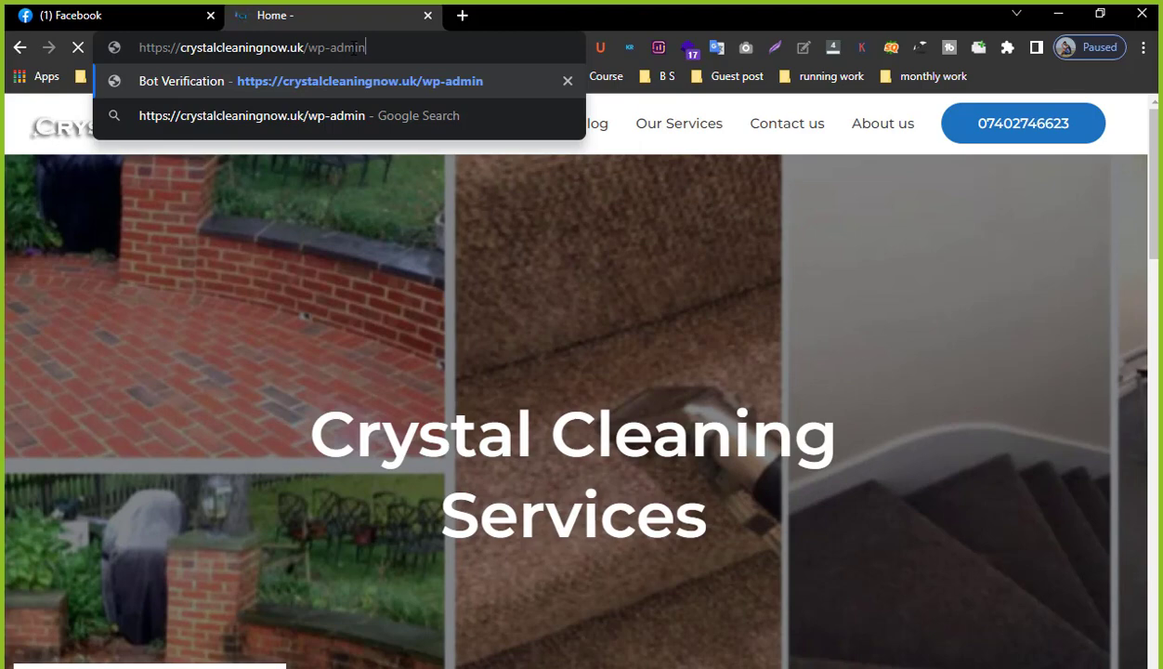
key("Return")
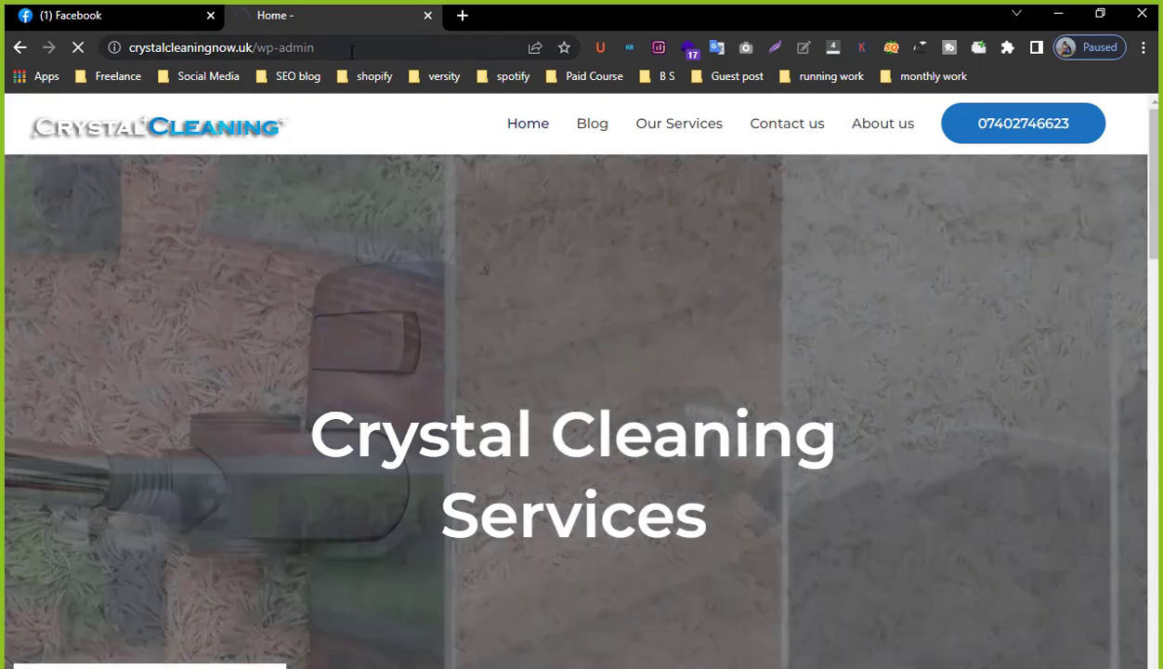
Close the Crystal Cleaning WordPress login tab, leaving only the Facebook tab open
left_click(382, 48)
left_click(382, 51)
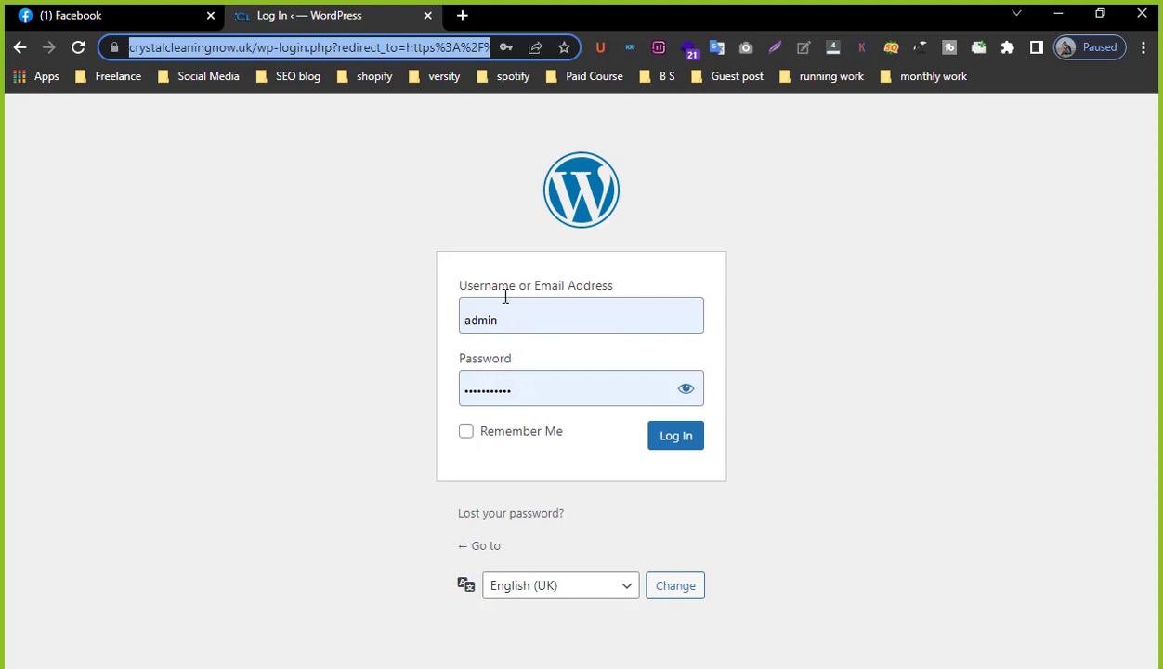
left_click(428, 16)
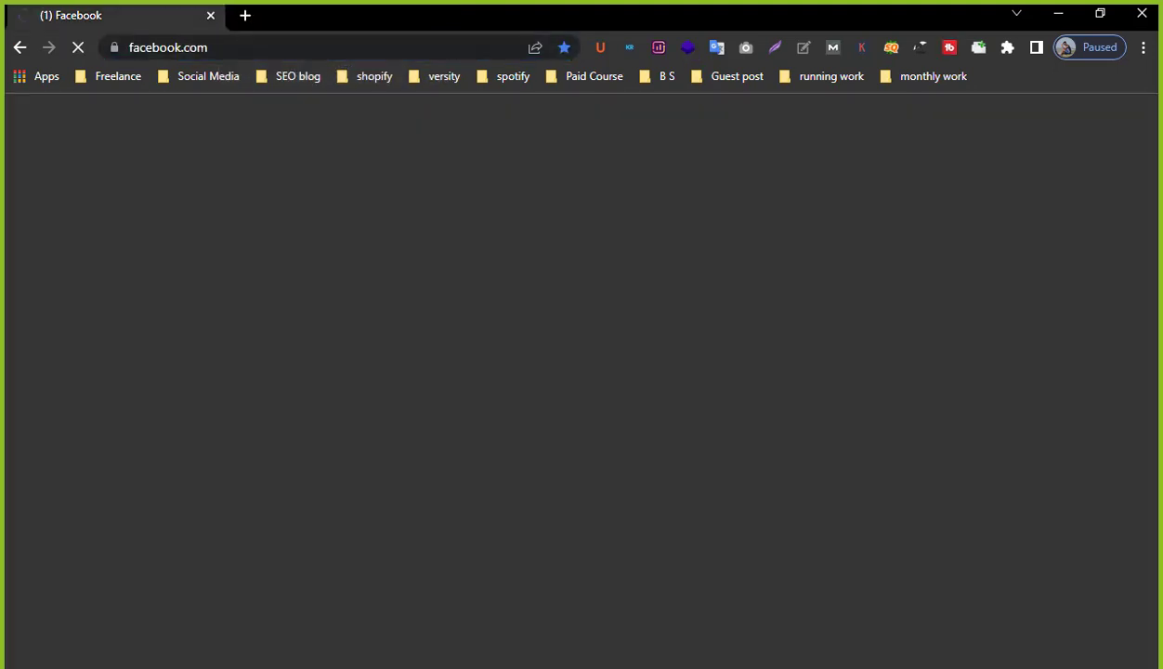
left_click(1057, 13)
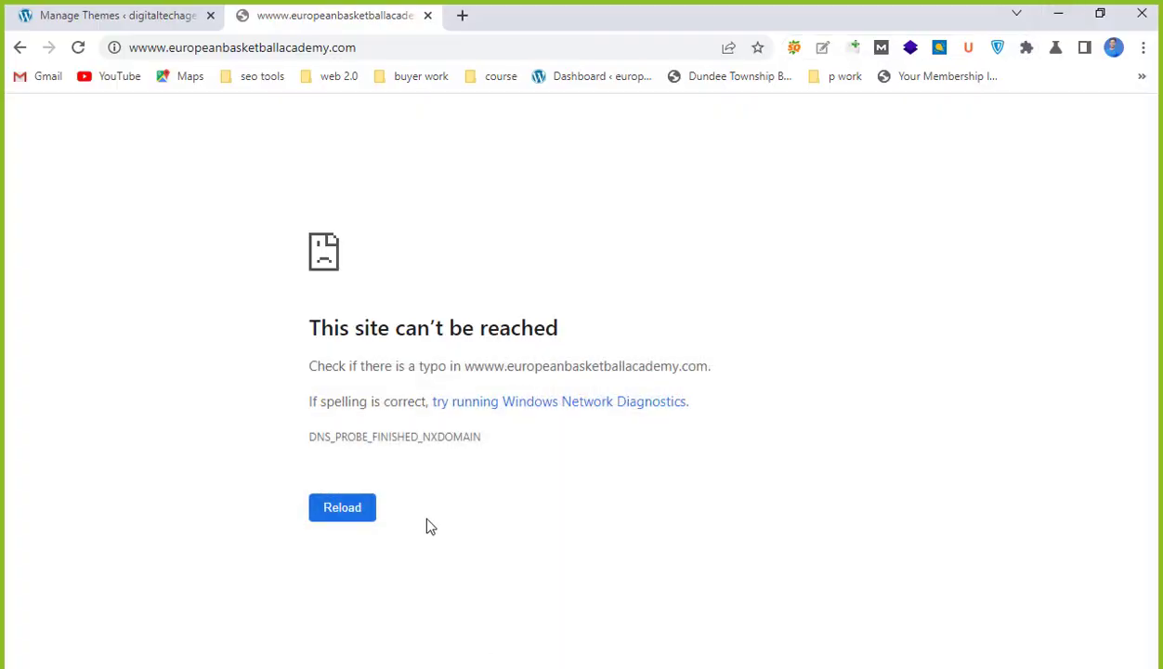
left_click(74, 17)
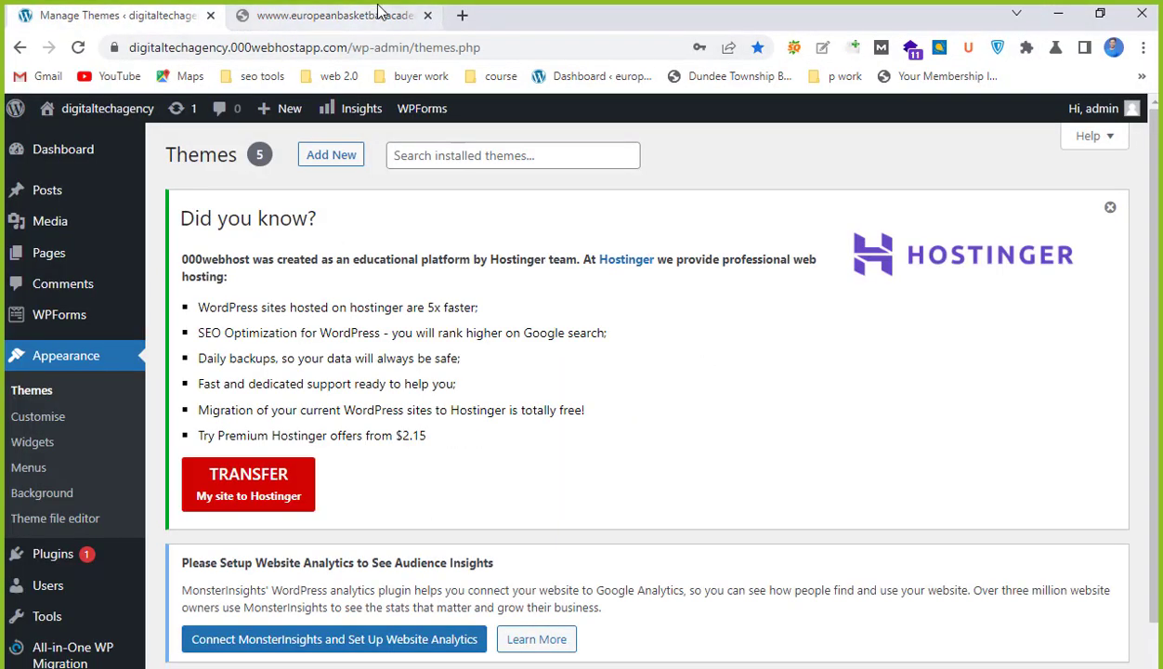
left_click(427, 16)
scroll(87, 485, "down", 2)
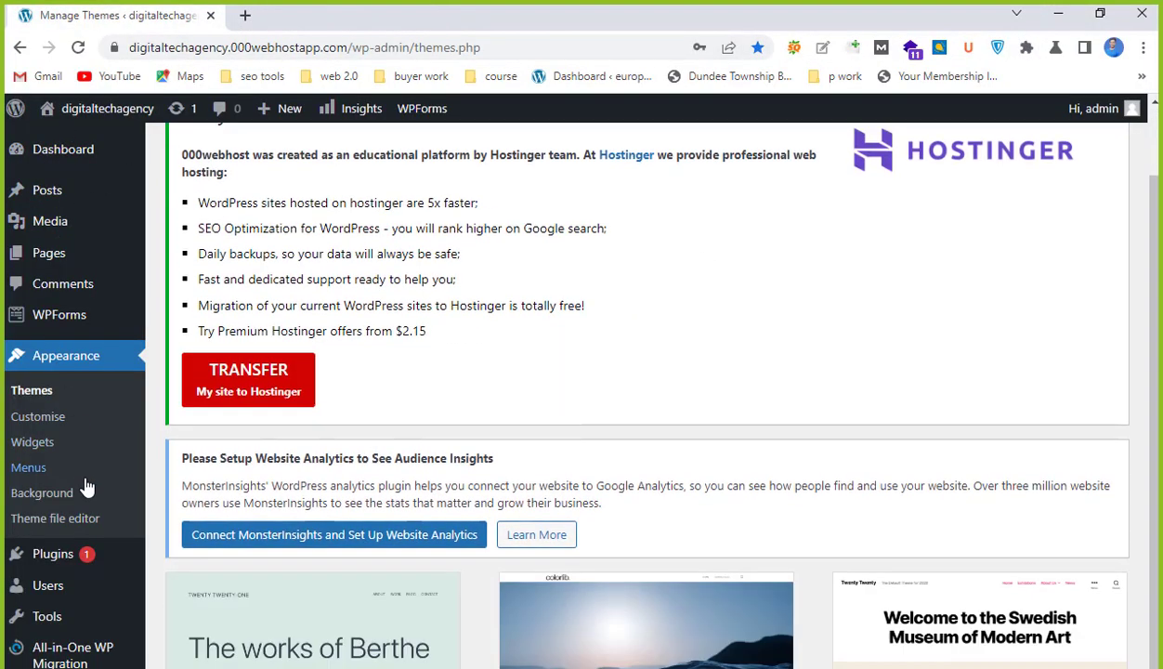
scroll(86, 485, "up", 2)
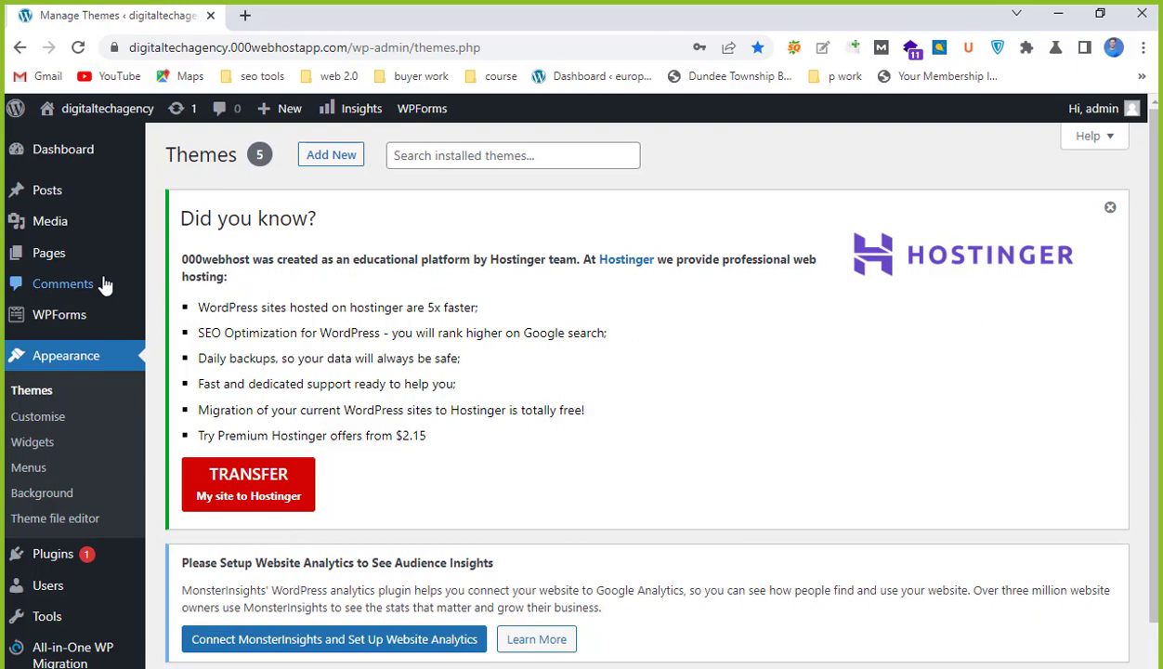
mouse_move(76, 221)
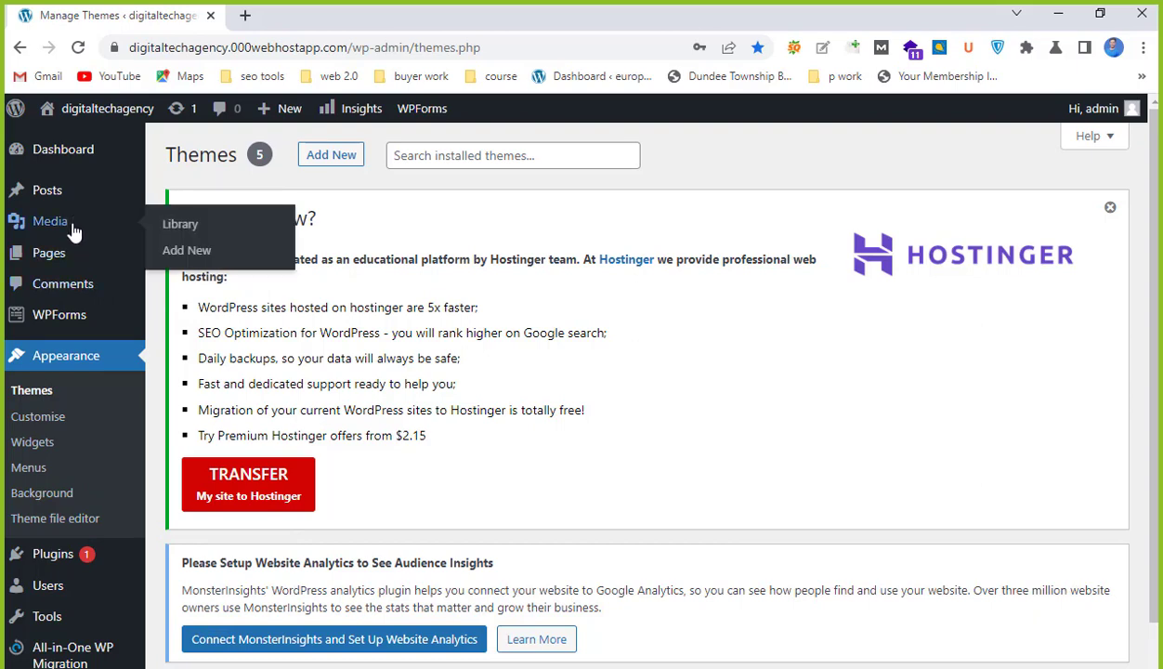
scroll(74, 334, "down", 2)
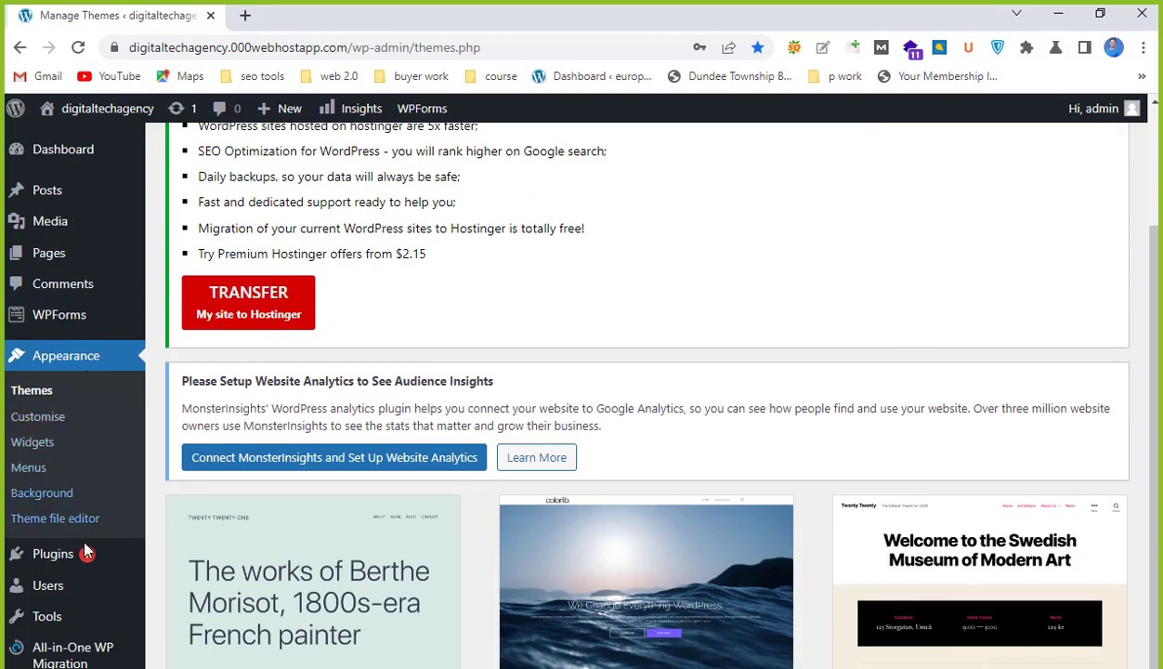
scroll(60, 613, "down", 2)
mouse_move(39, 631)
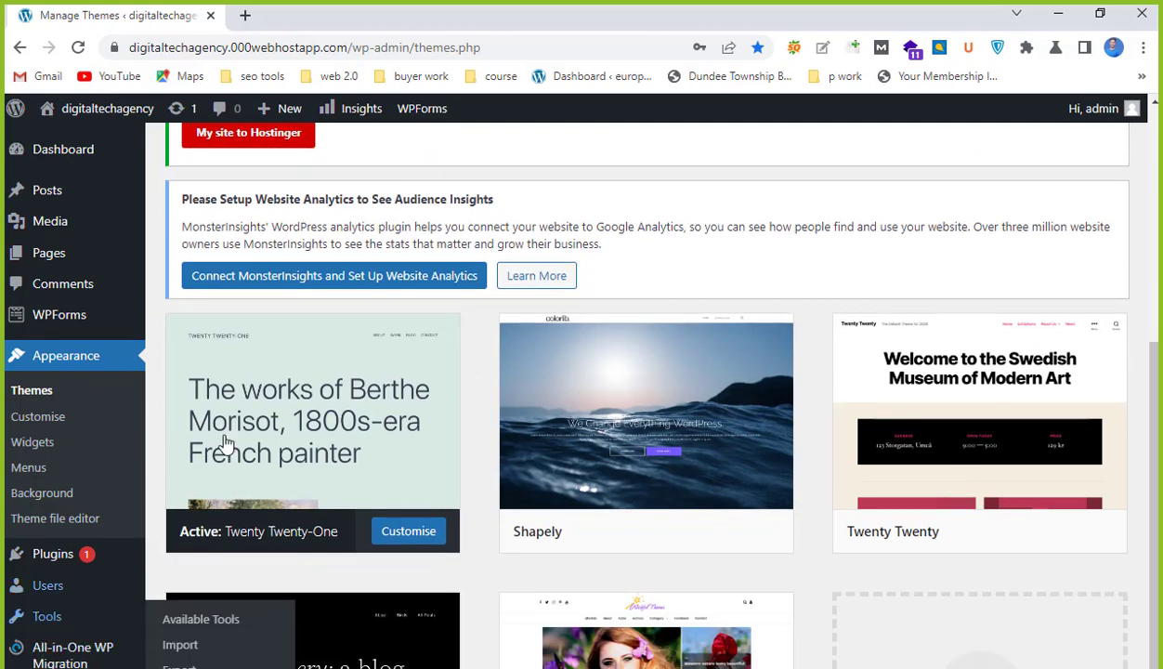
mouse_move(72, 609)
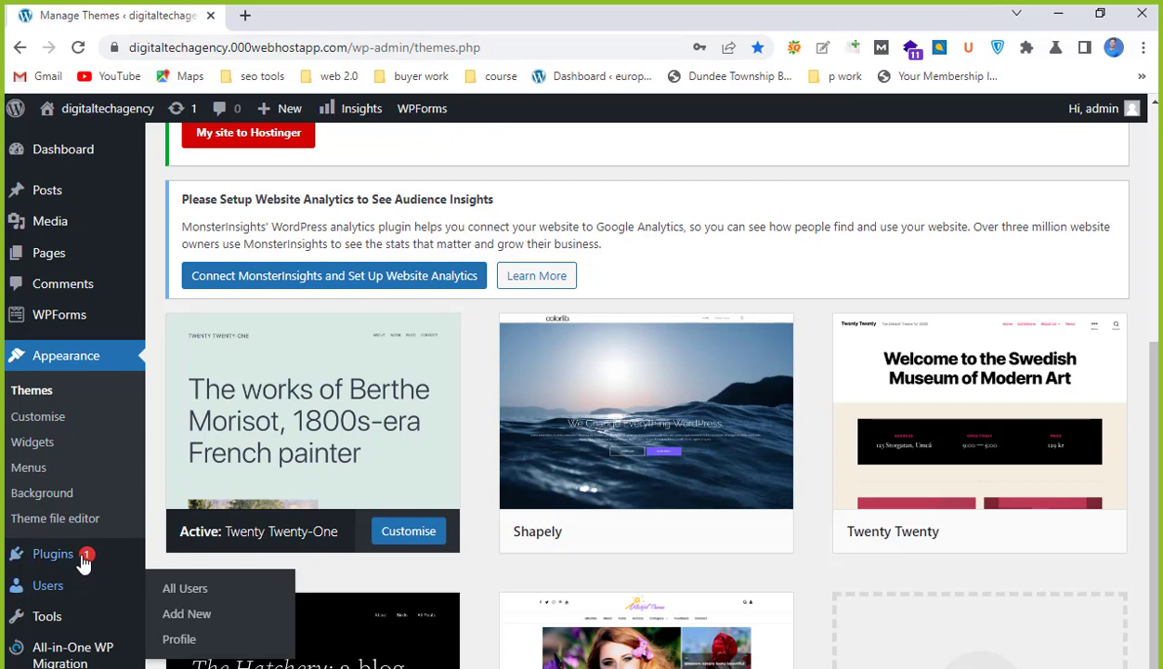
mouse_move(84, 562)
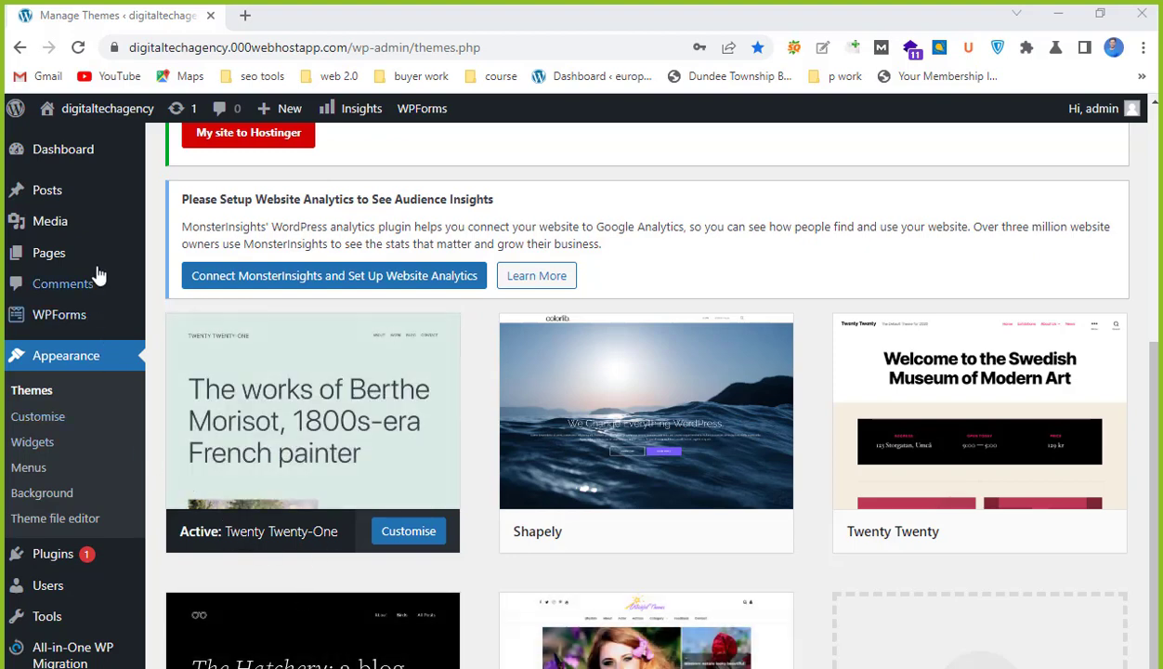
scroll(67, 381, "down", 1)
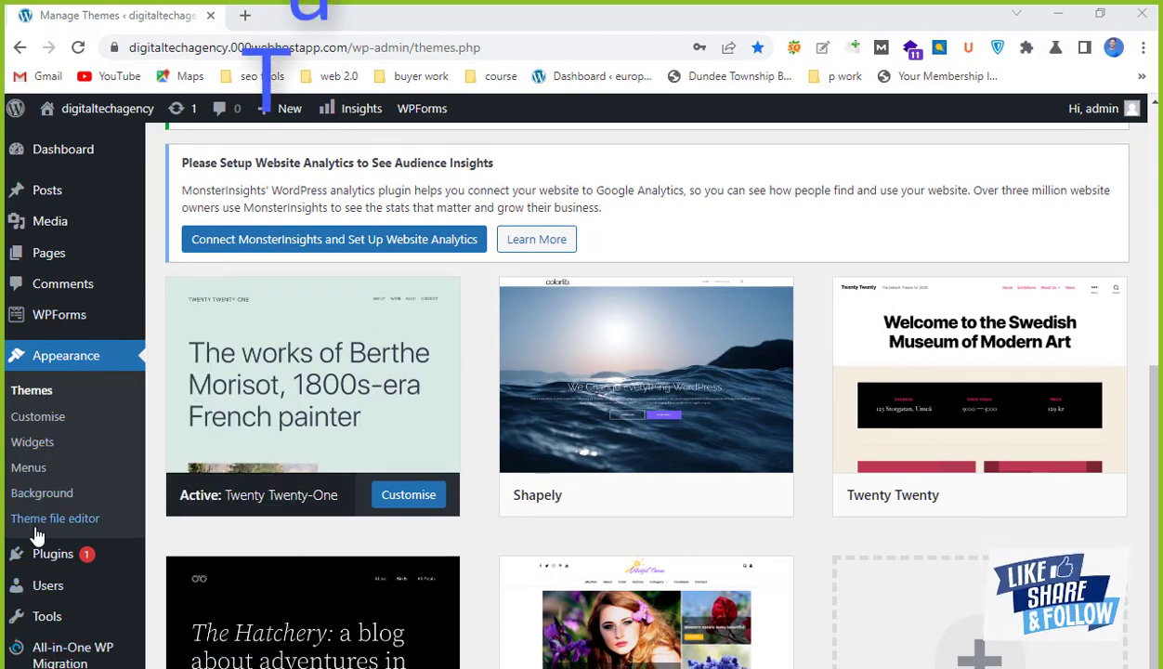
mouse_move(38, 584)
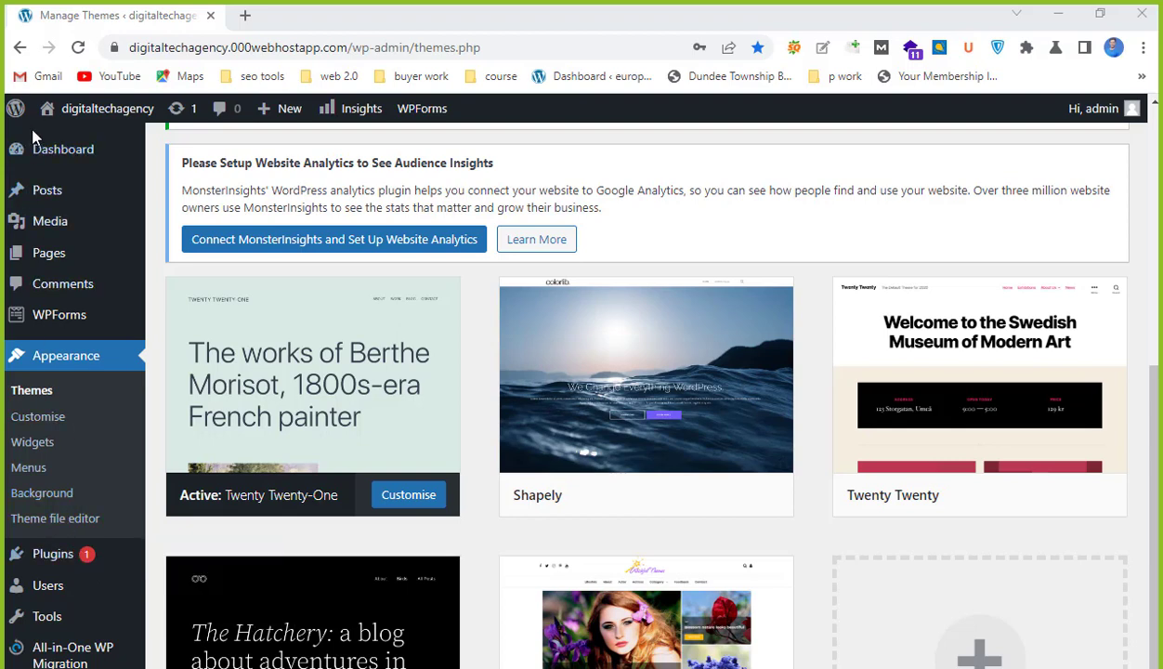
scroll(37, 297, "up", 3)
scroll(26, 390, "down", 3)
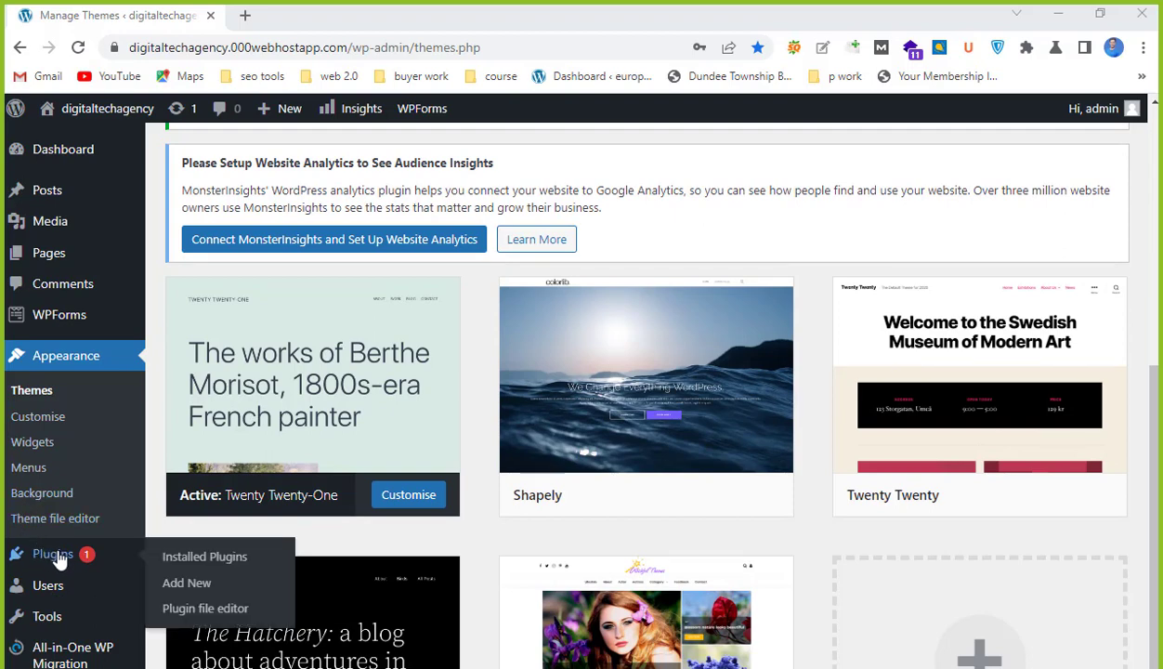
Open Installed Plugins in a second tab and scroll through the six listed plugins
middle_click(227, 563)
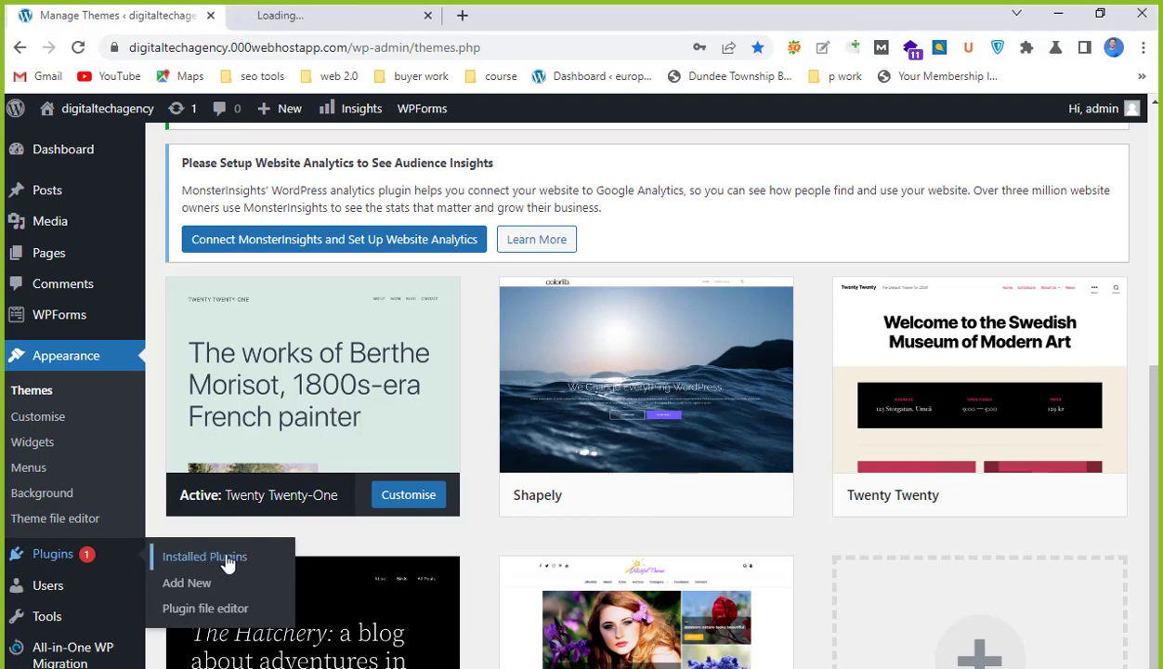
left_click(294, 11)
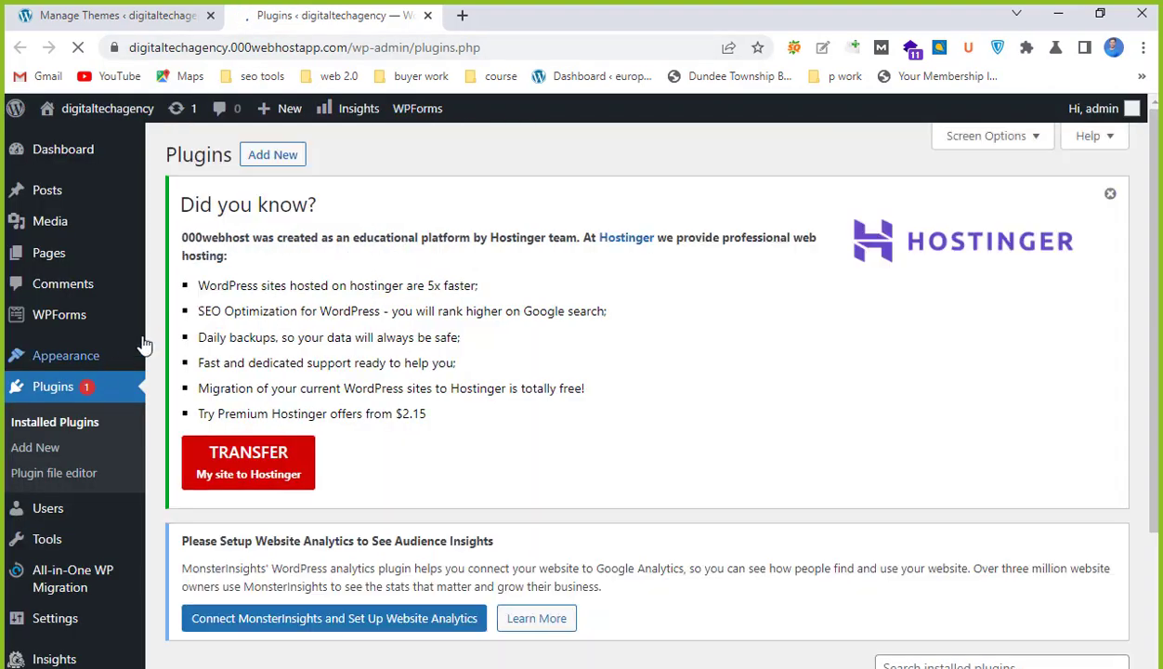
scroll(279, 446, "down", 5)
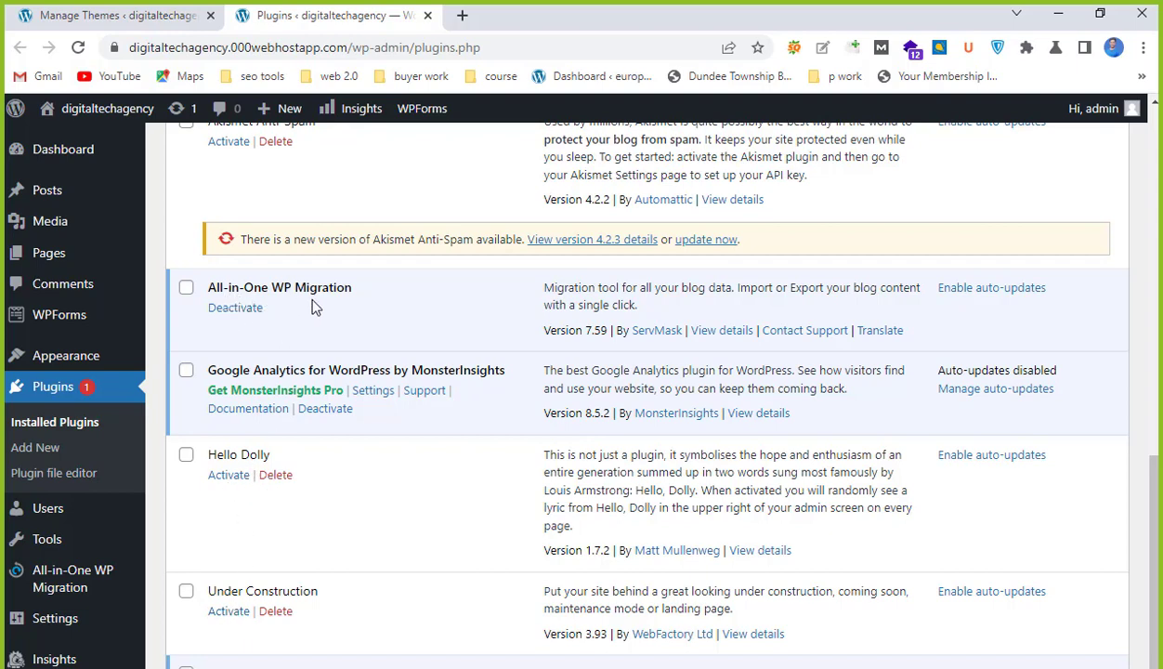
scroll(313, 307, "up", 1)
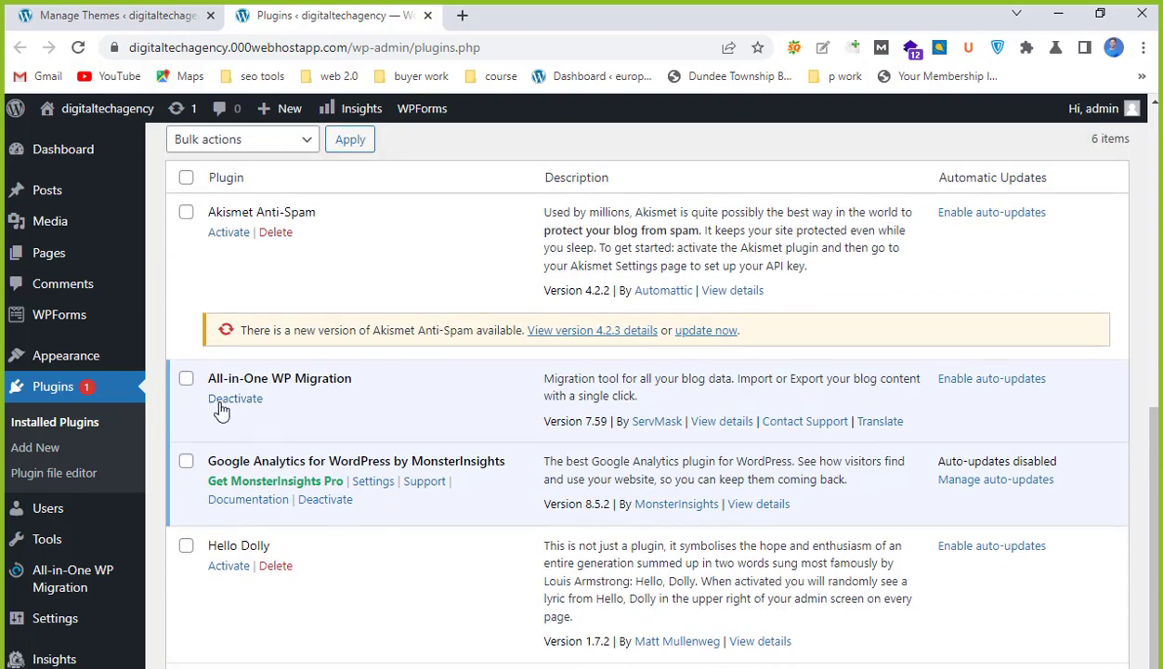
scroll(321, 287, "down", 1)
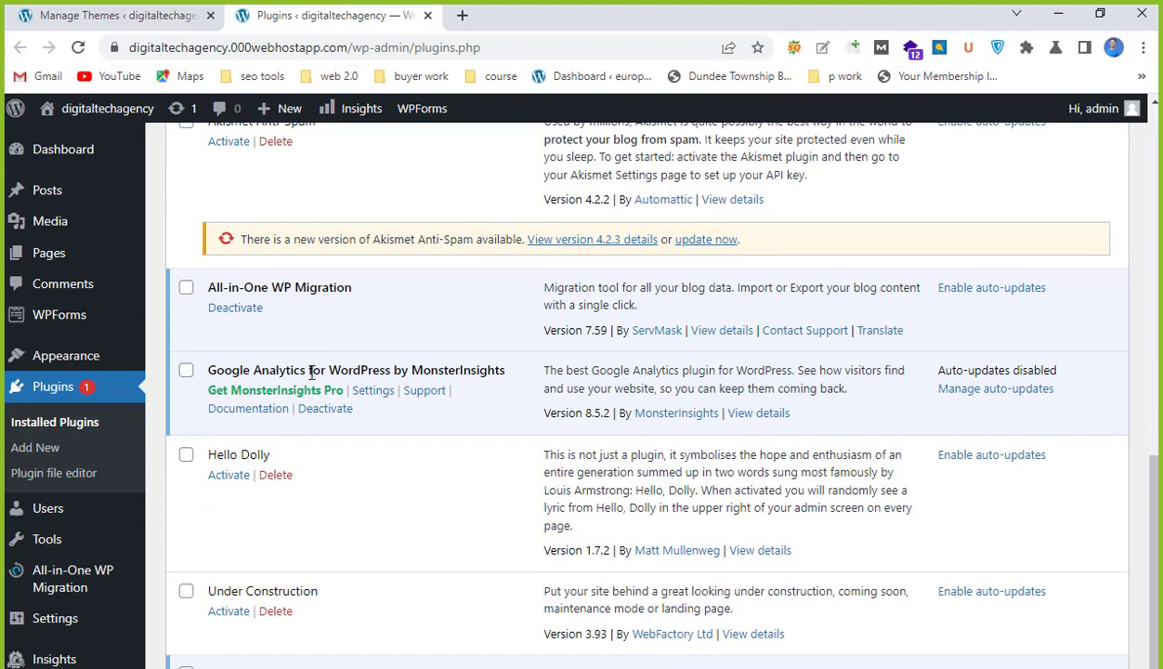
scroll(260, 408, "up", 1)
scroll(269, 394, "down", 1)
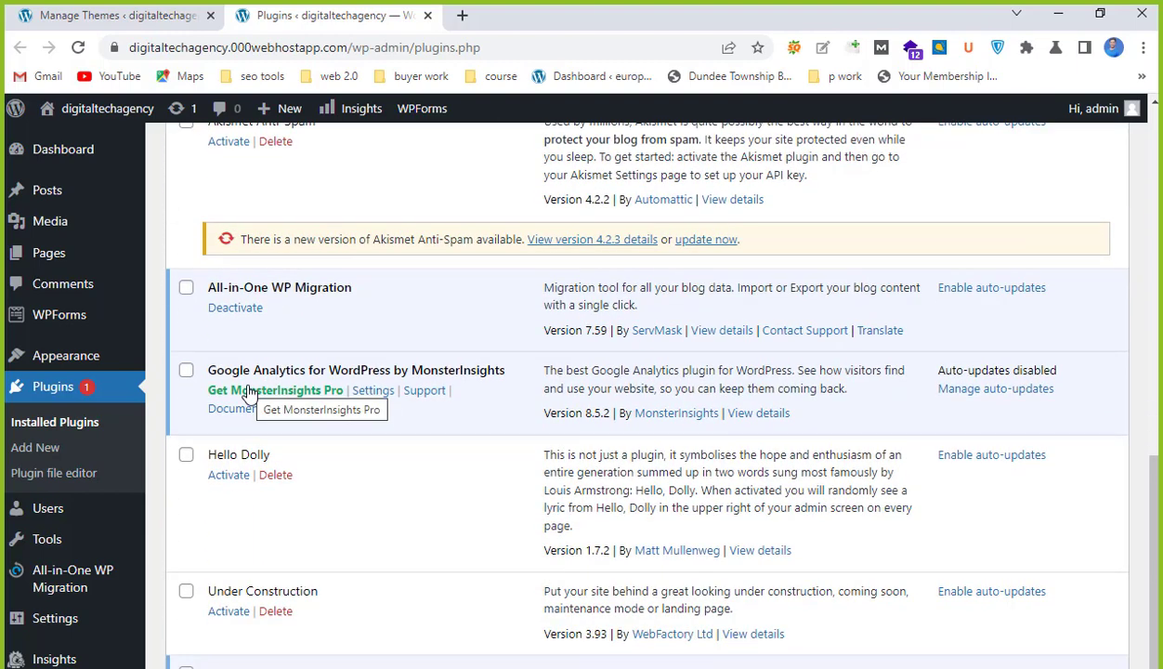
scroll(251, 395, "up", 4)
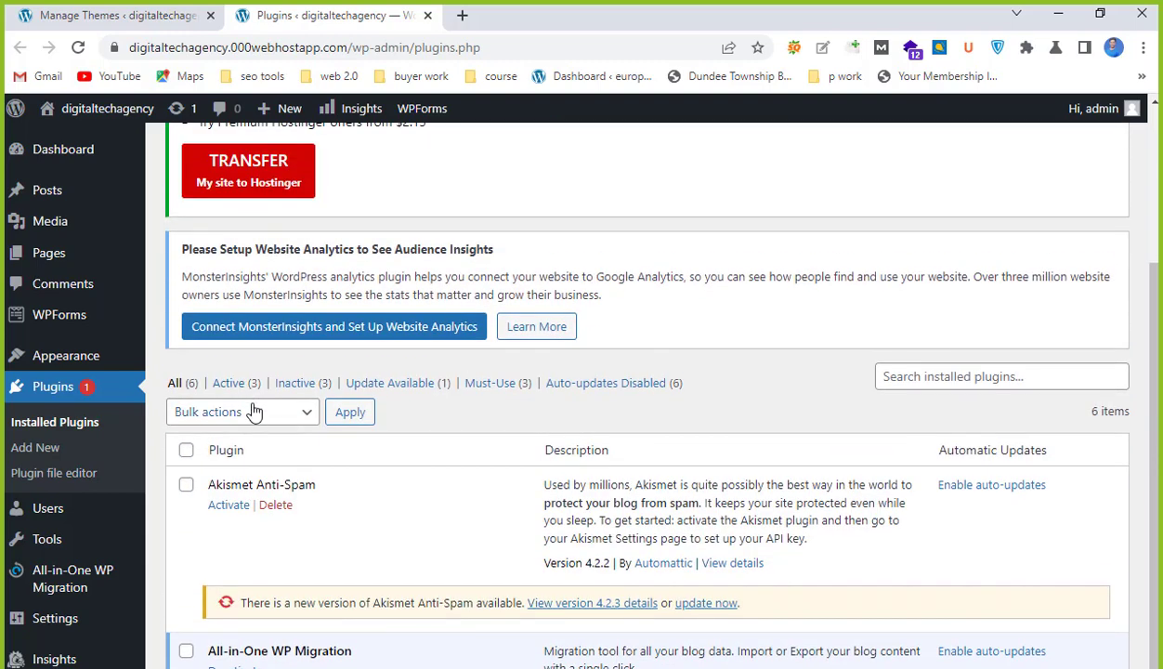
scroll(254, 411, "up", 3)
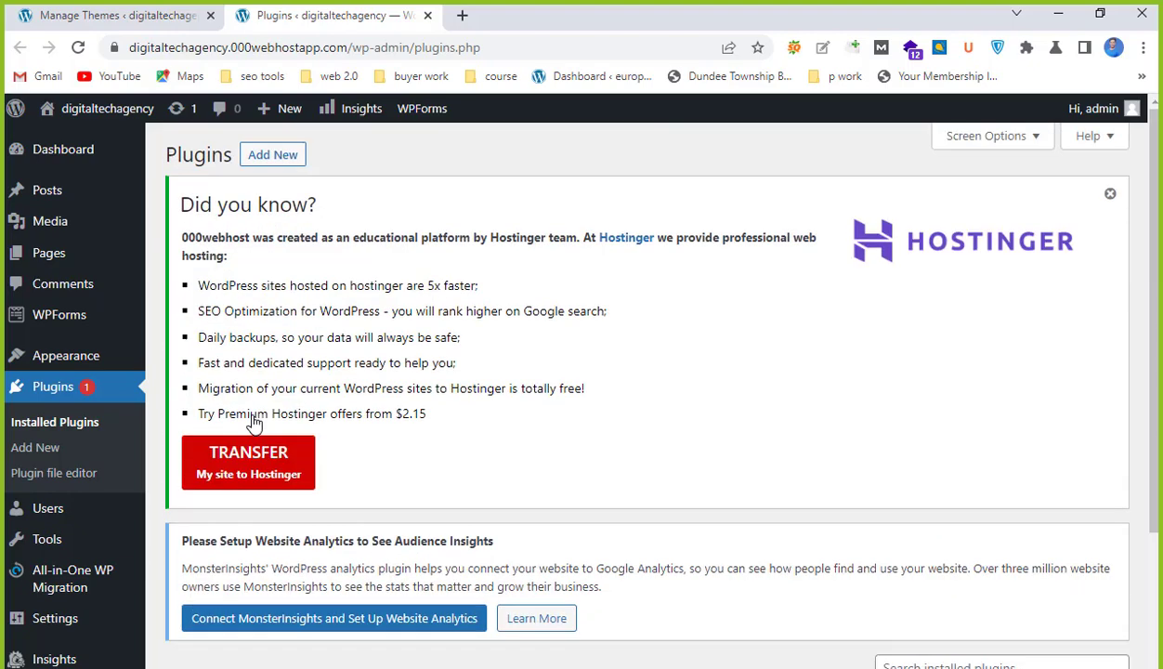
scroll(252, 421, "down", 2)
scroll(252, 422, "up", 2)
left_click_drag(166, 154, 223, 160)
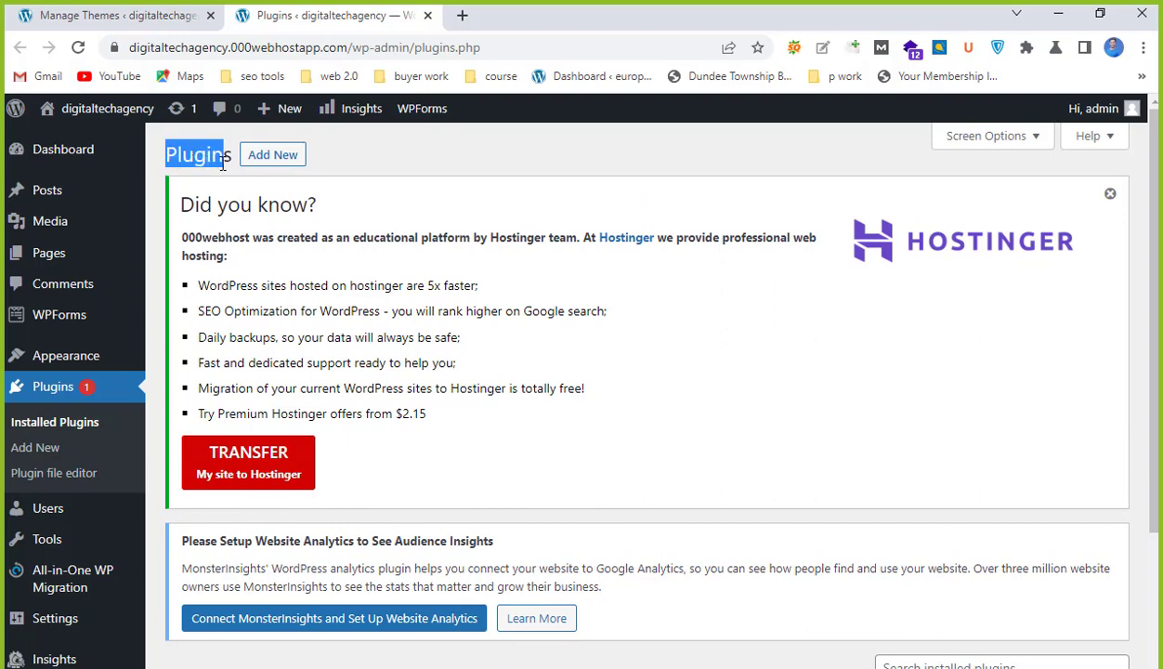
Go to the Add Plugins page and search the plugin directory for 'yoast'
left_click(271, 163)
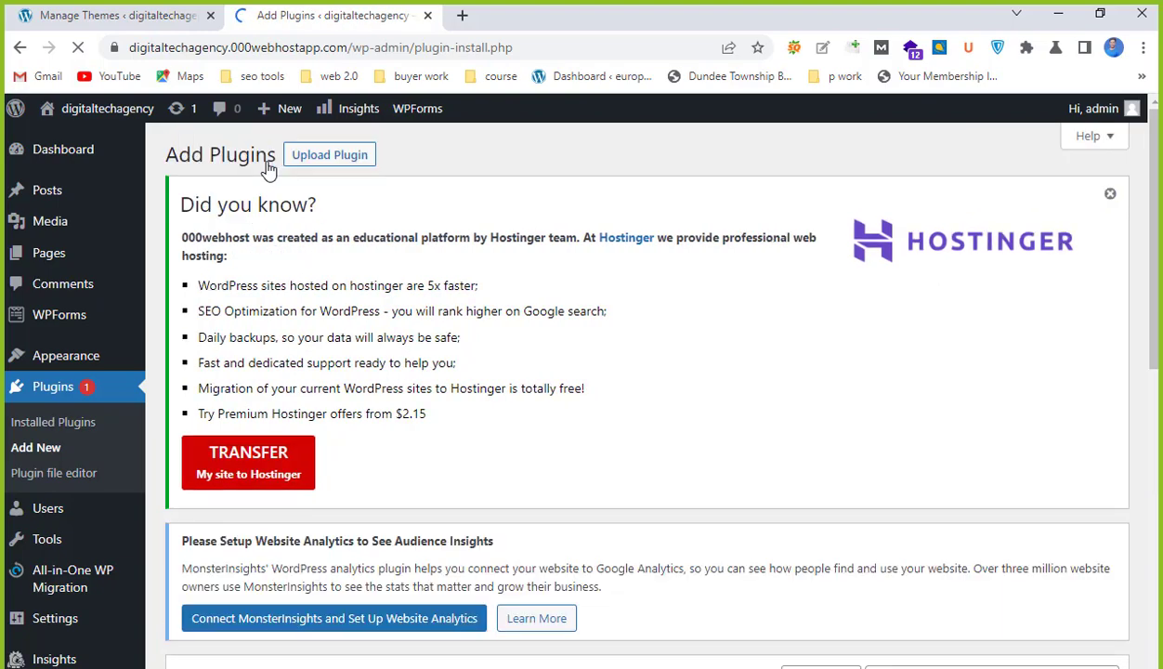
scroll(287, 185, "down", 6)
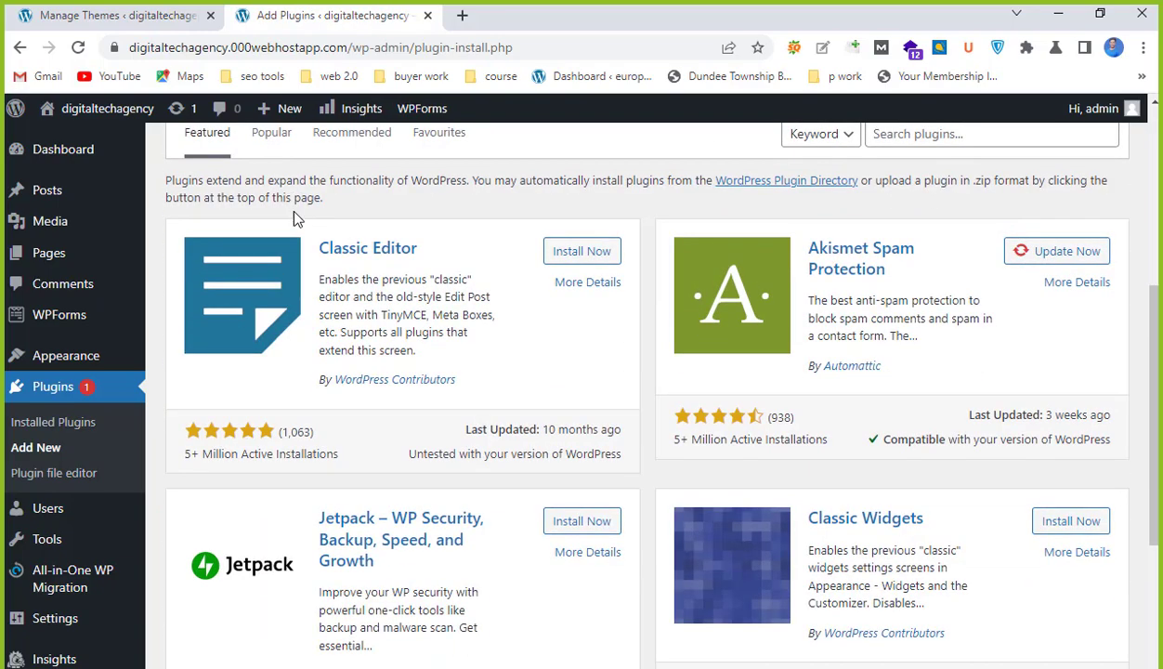
scroll(293, 216, "up", 2)
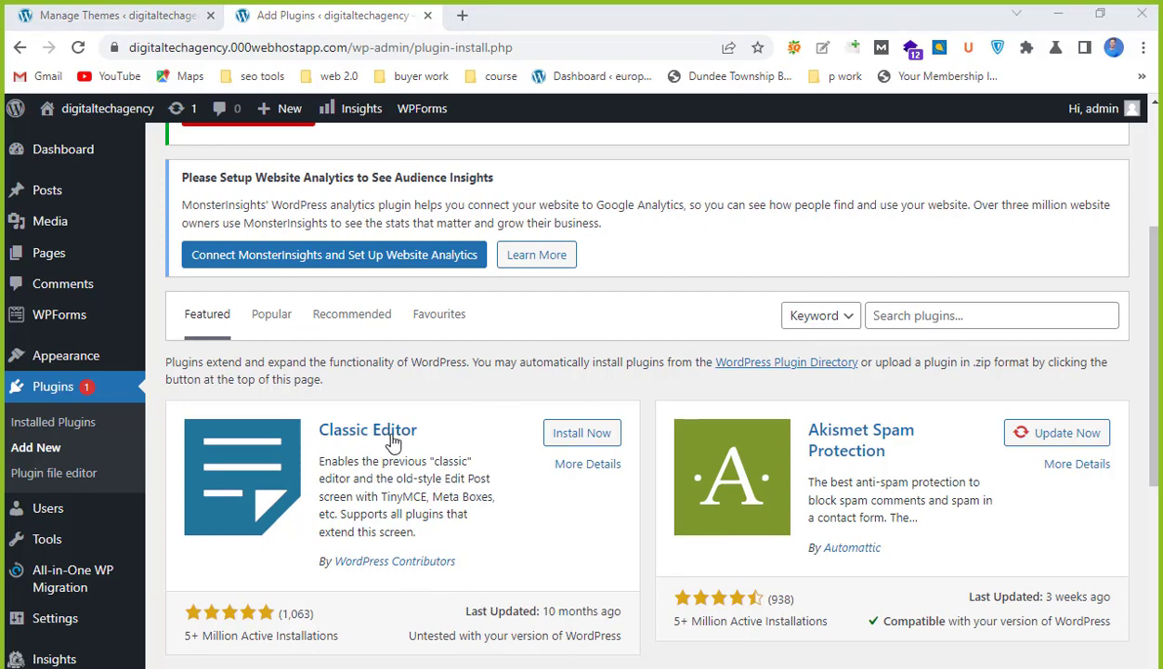
left_click(927, 317)
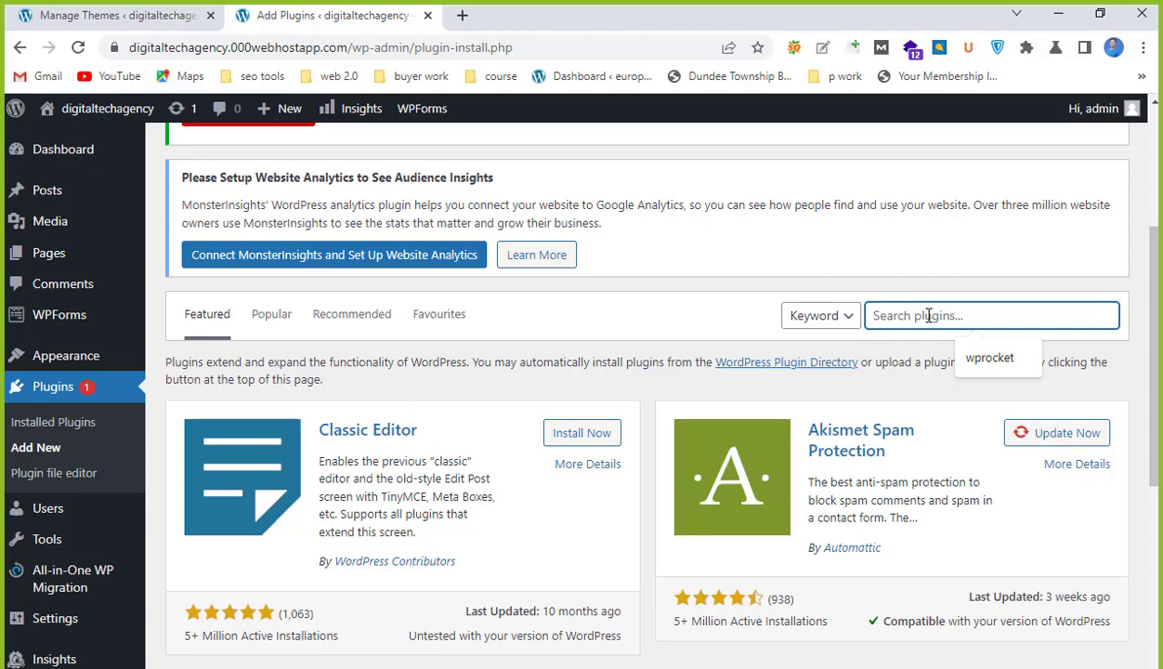
type("yoas")
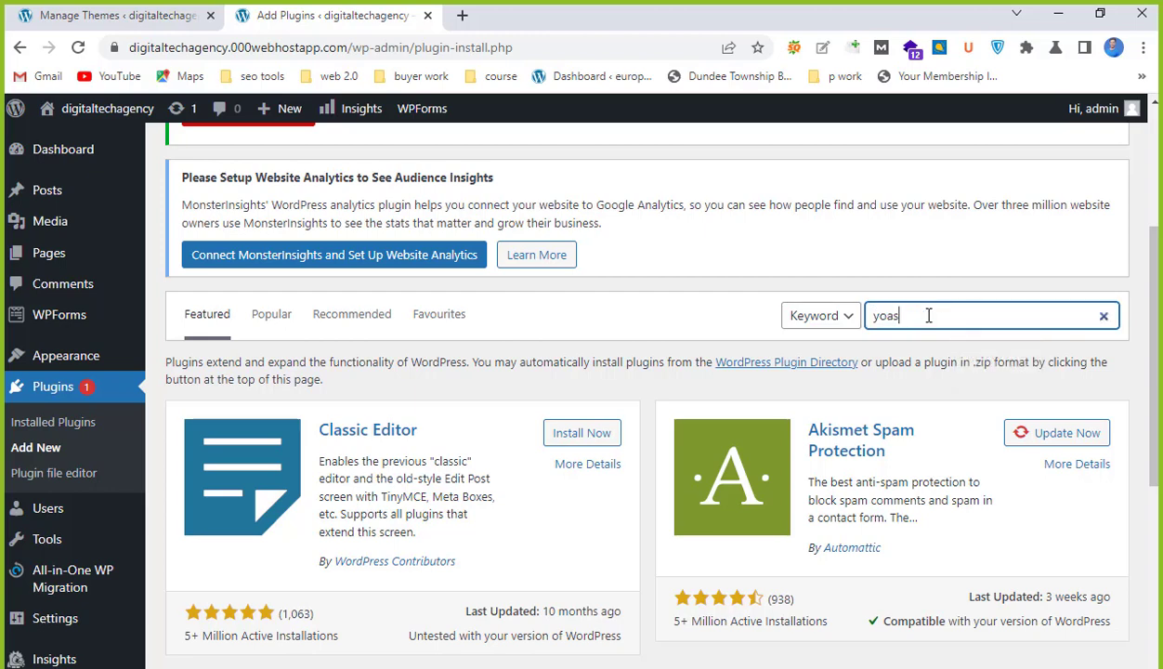
type("t")
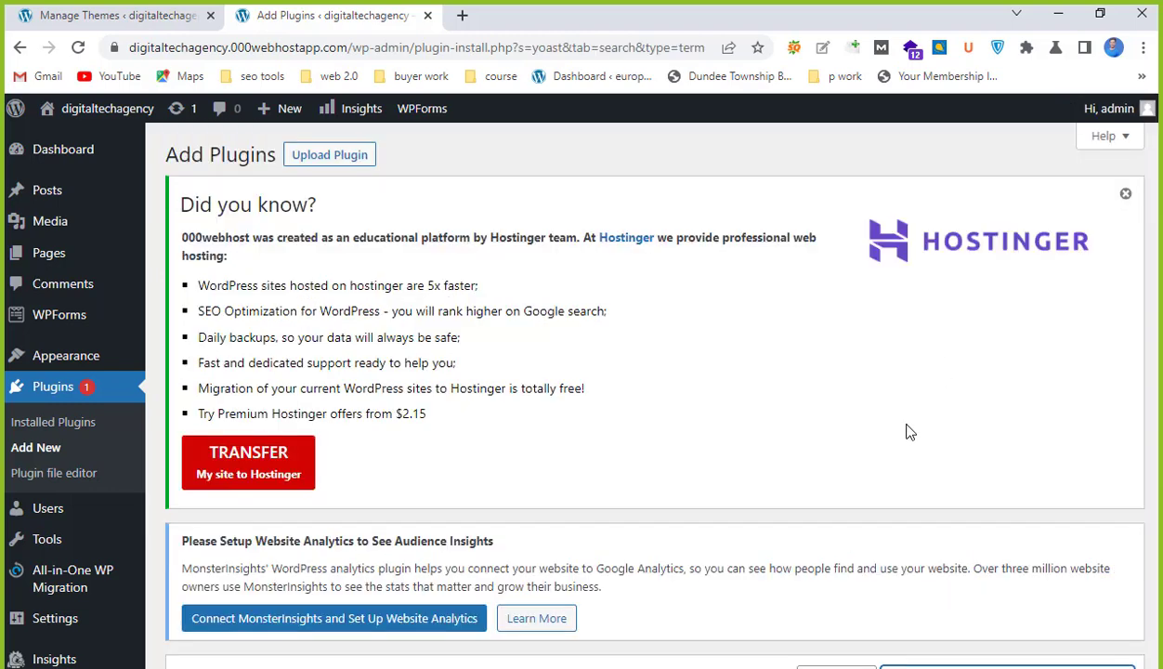
Install the Yoast SEO plugin from the search results and activate it
double_click(701, 13)
scroll(701, 298, "down", 2)
scroll(698, 299, "down", 8)
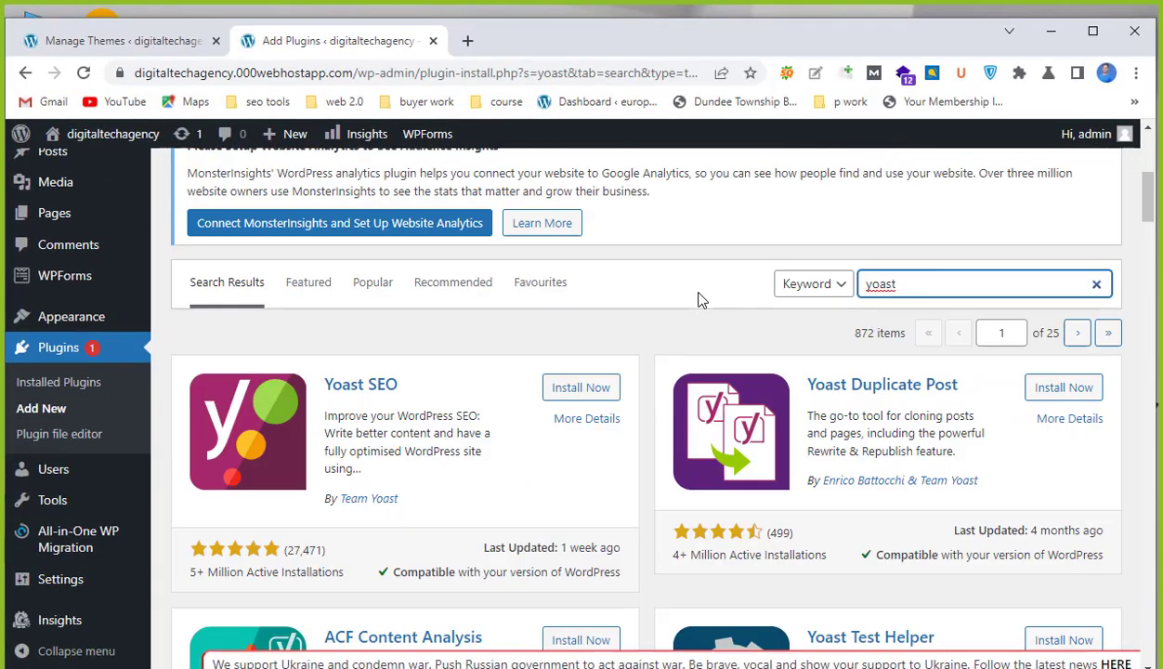
scroll(646, 322, "up", 3)
scroll(648, 325, "up", 3)
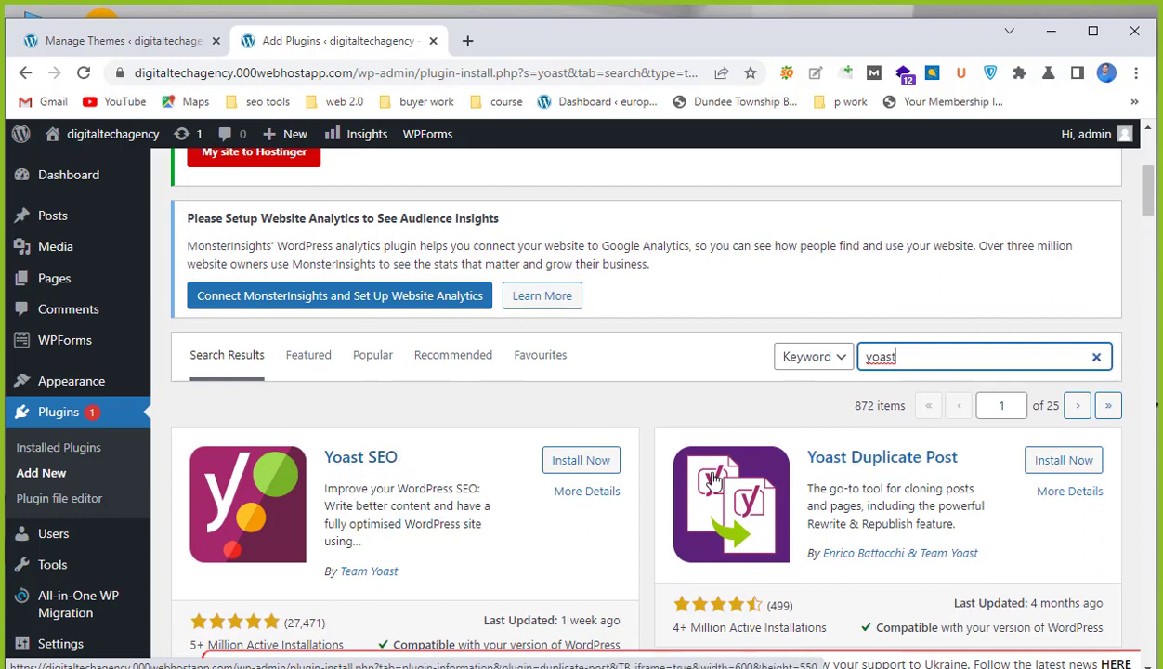
left_click(579, 465)
scroll(650, 451, "down", 2)
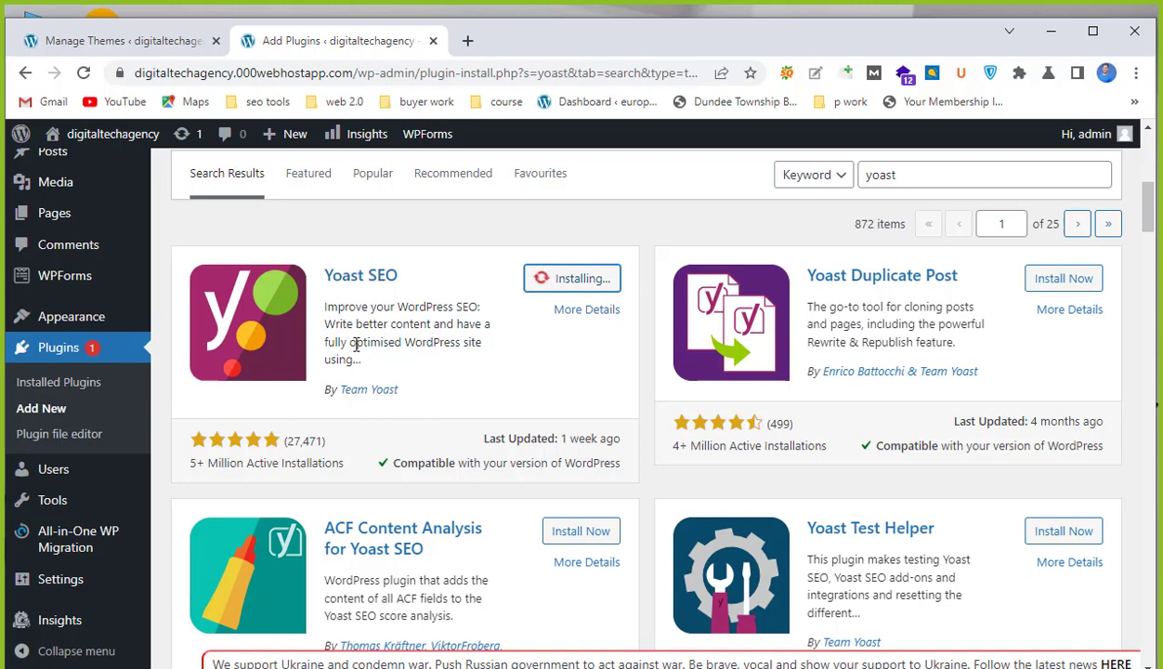
scroll(358, 344, "up", 3)
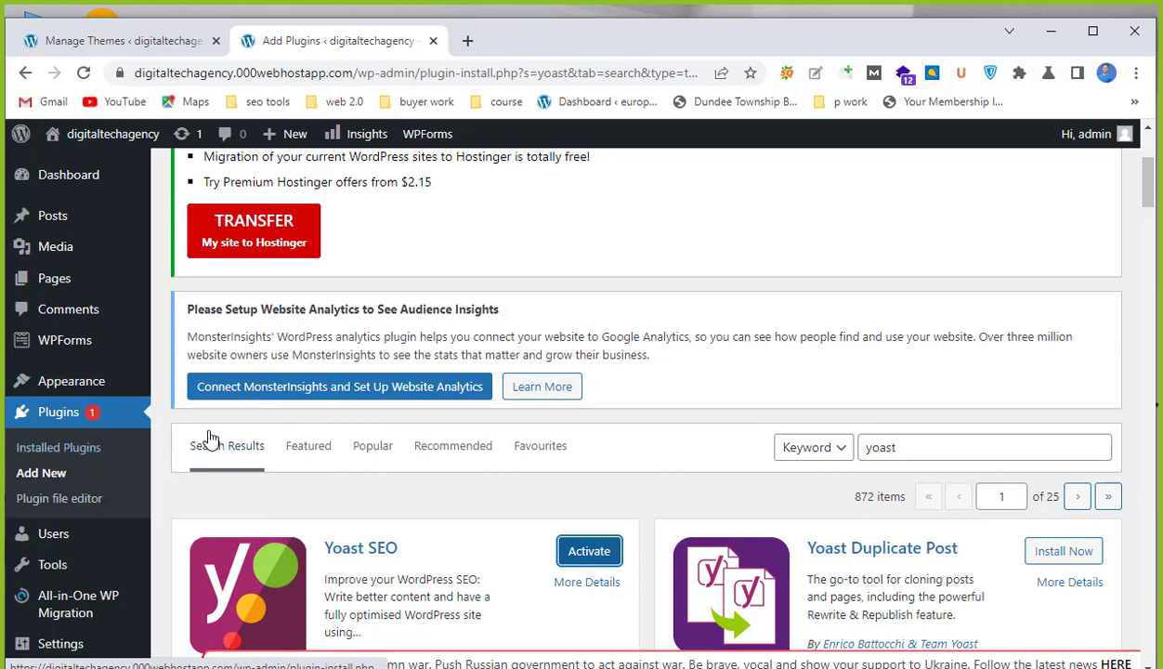
scroll(227, 417, "down", 1)
scroll(235, 420, "down", 2)
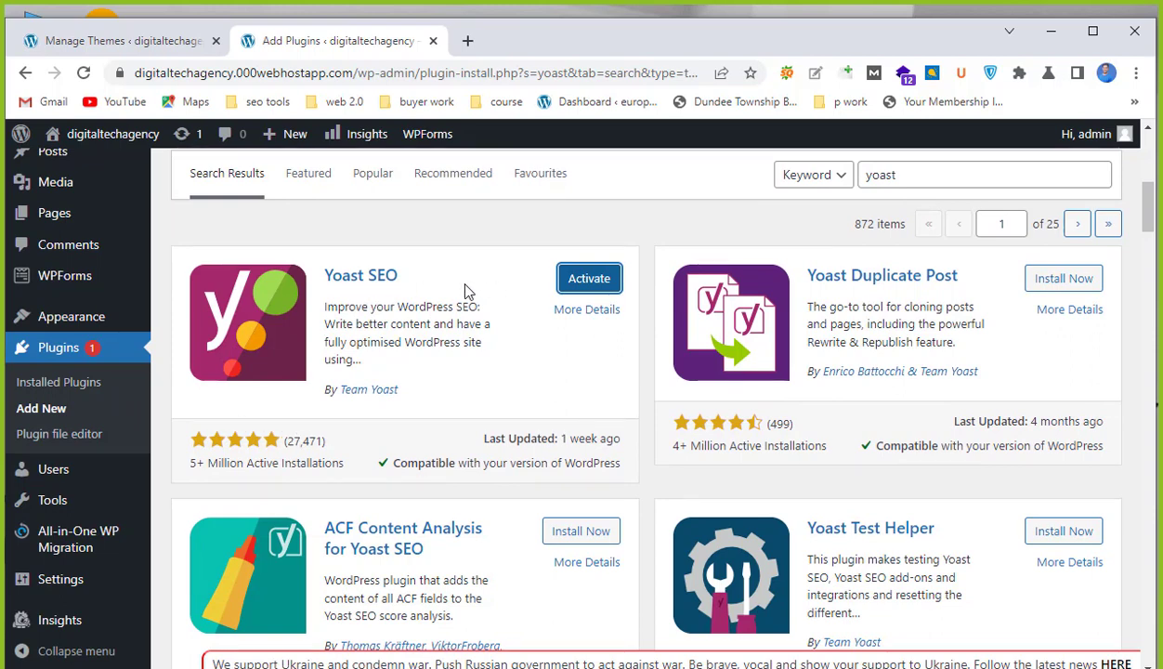
left_click(800, 334)
left_click(589, 284)
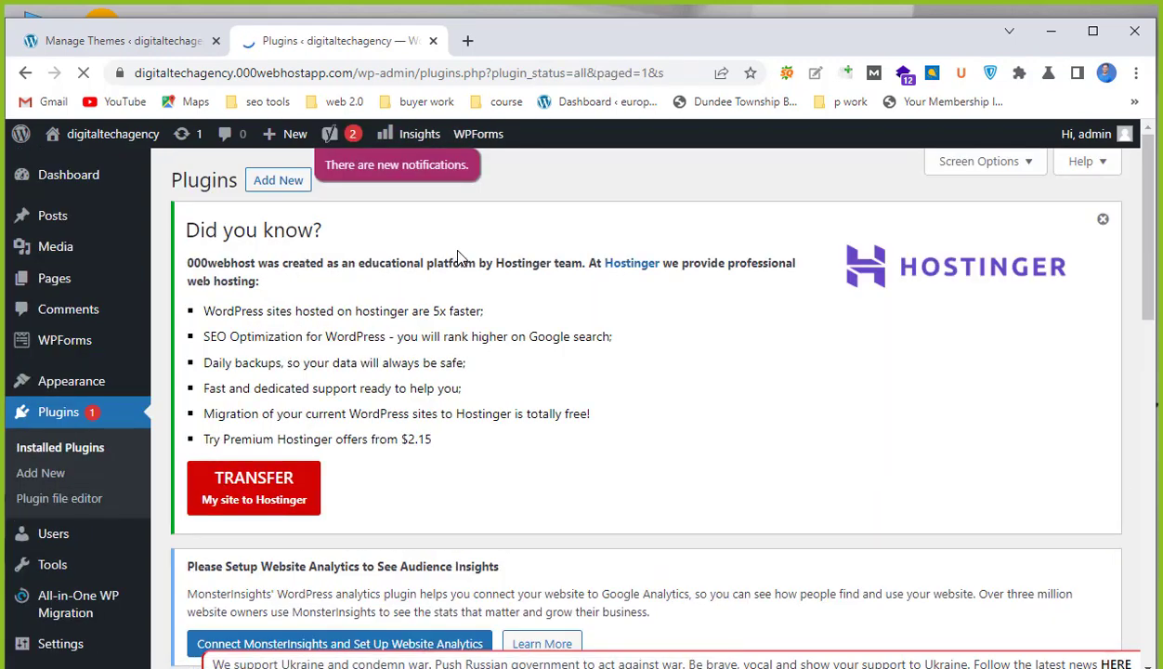
scroll(457, 255, "down", 12)
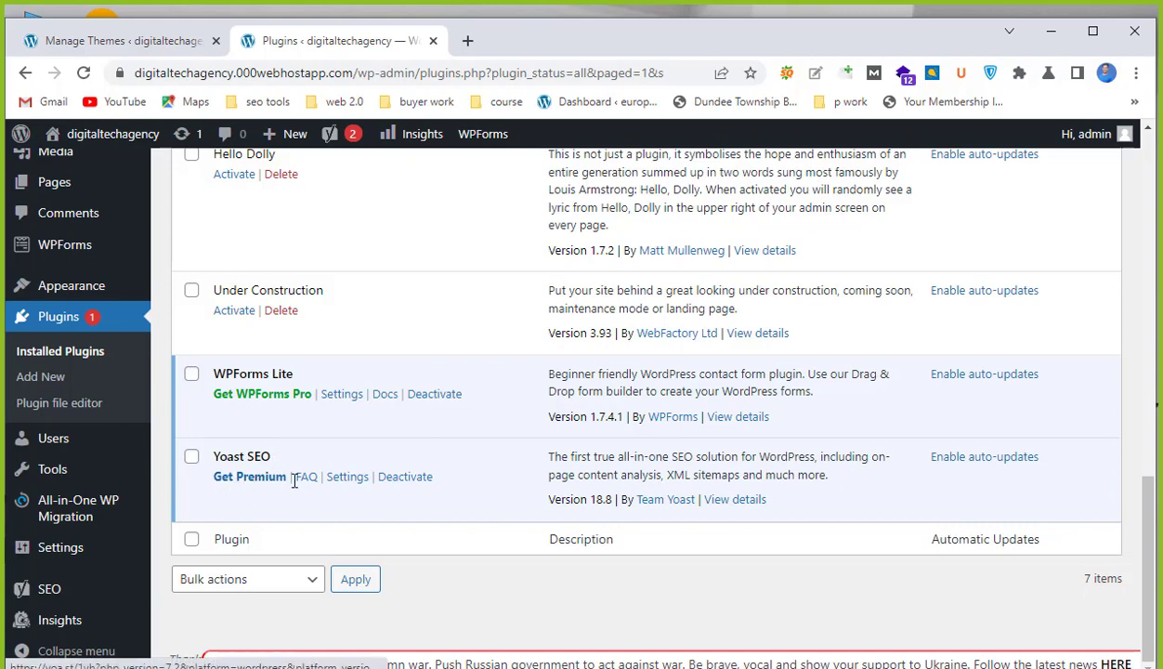
scroll(293, 480, "up", 2)
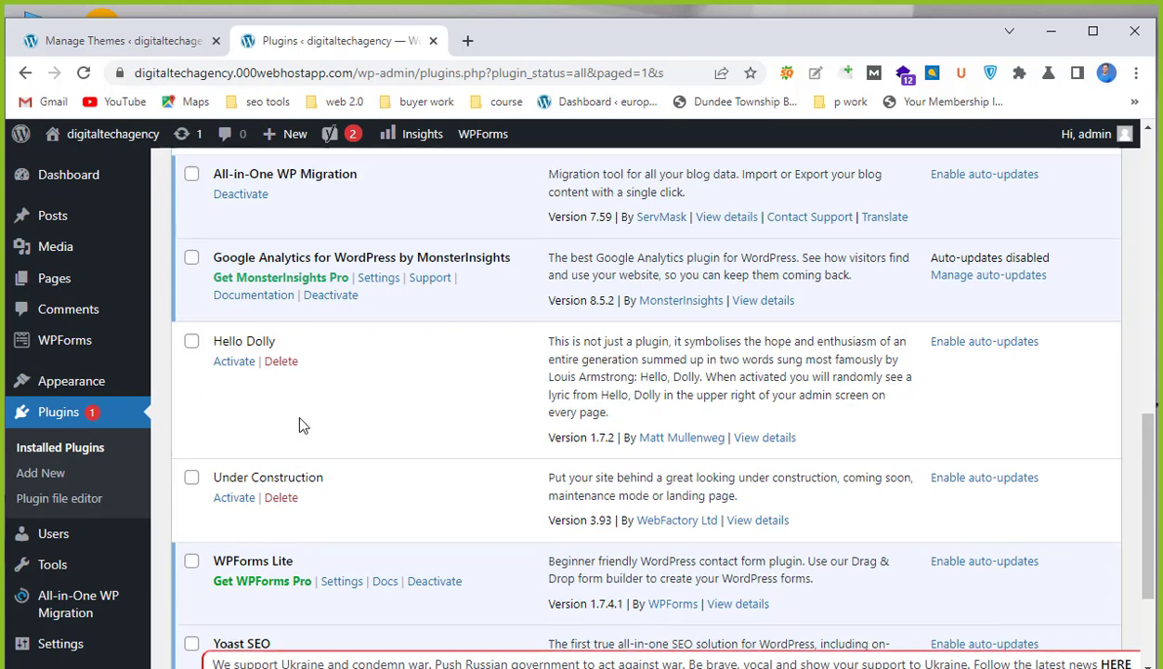
scroll(293, 408, "up", 6)
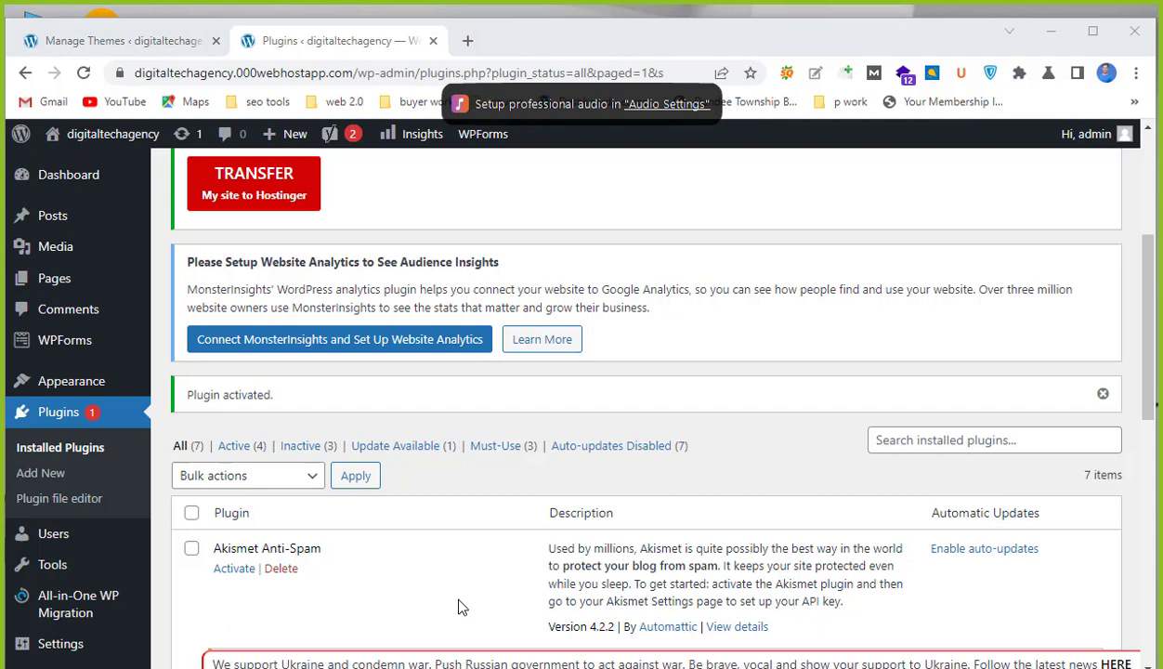
scroll(459, 594, "up", 2)
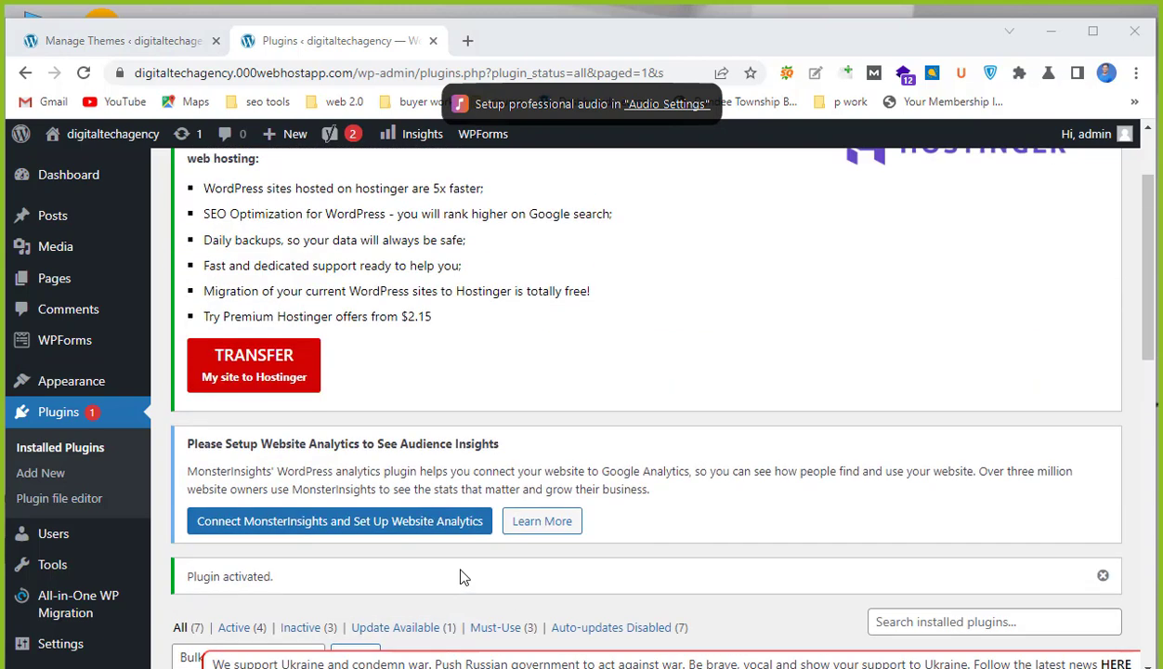
scroll(436, 464, "up", 2)
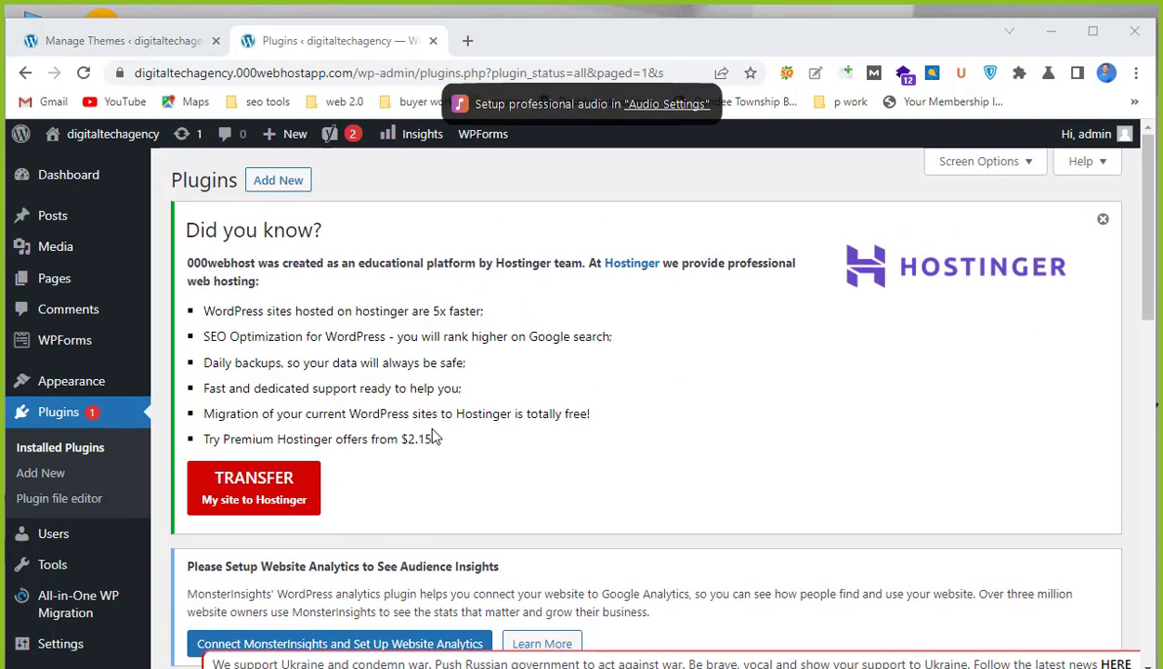
Go to Plugins > Add New and reveal the Upload Plugin form
left_click(279, 180)
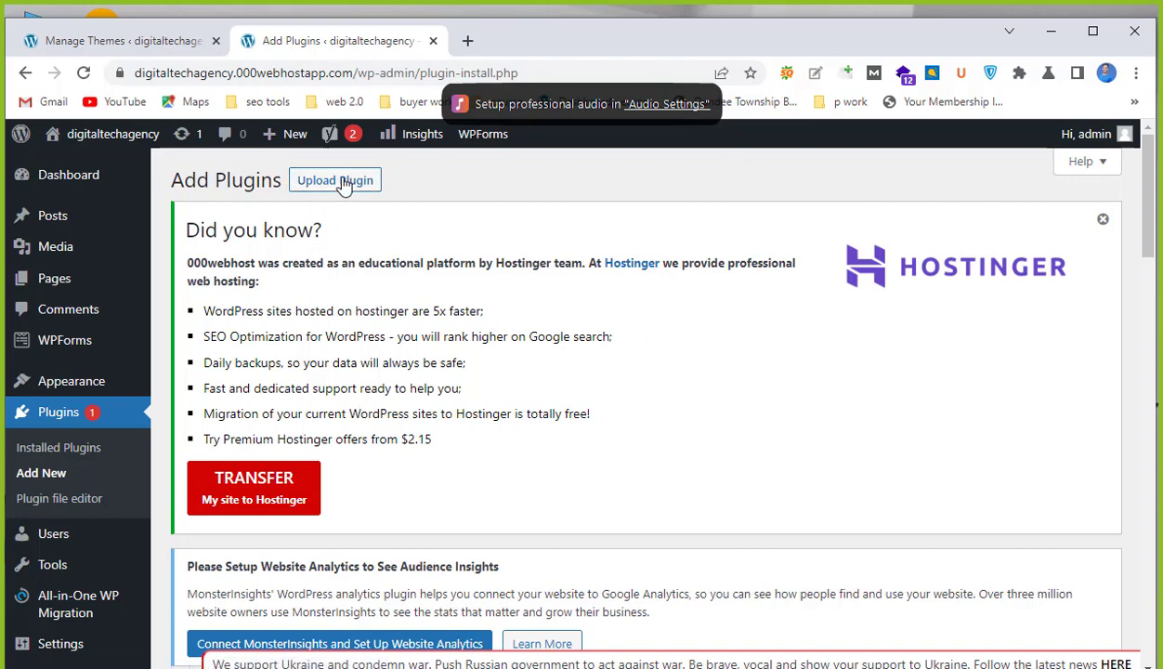
scroll(370, 227, "down", 1)
scroll(370, 226, "down", 3)
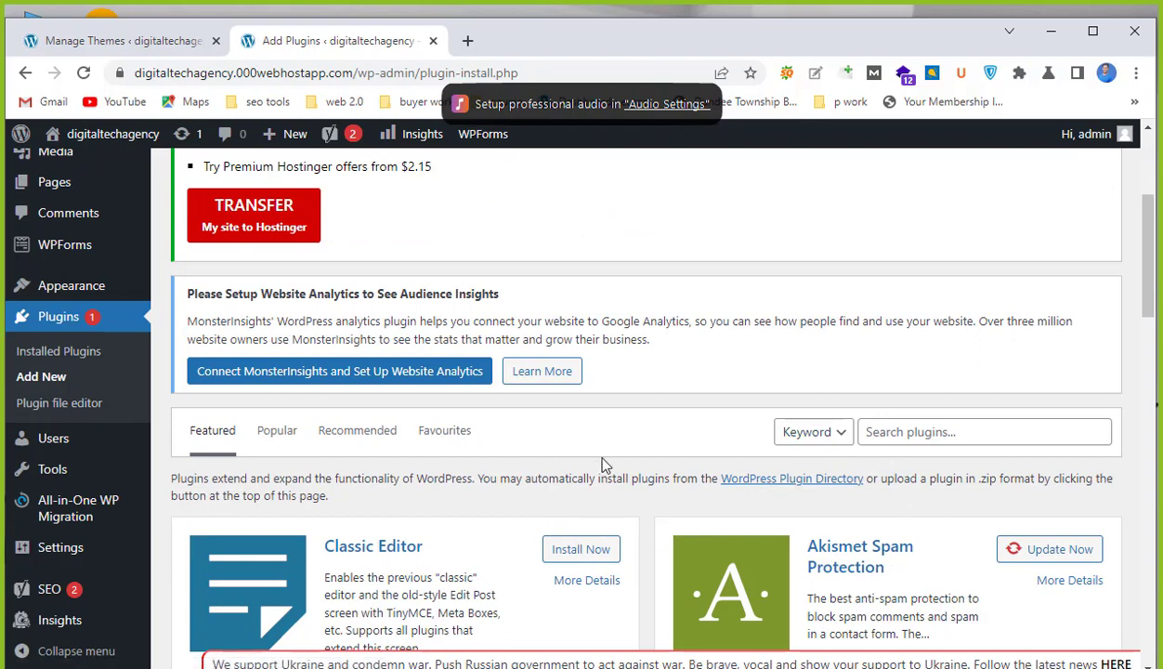
left_click(936, 435)
scroll(907, 484, "down", 2)
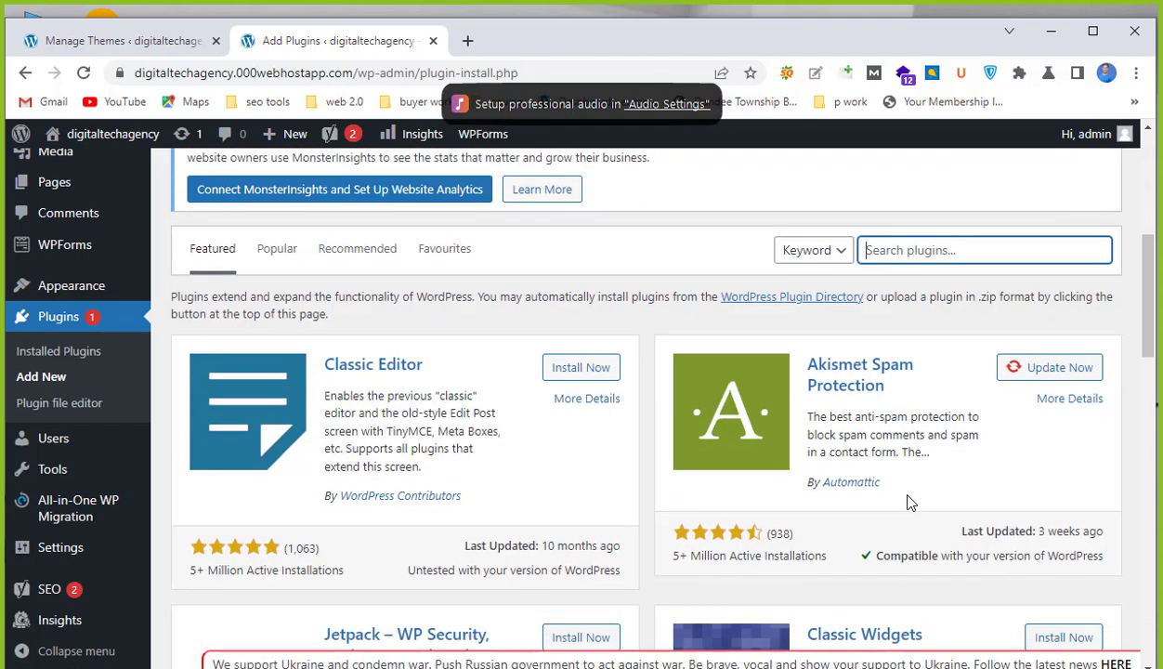
scroll(909, 500, "up", 5)
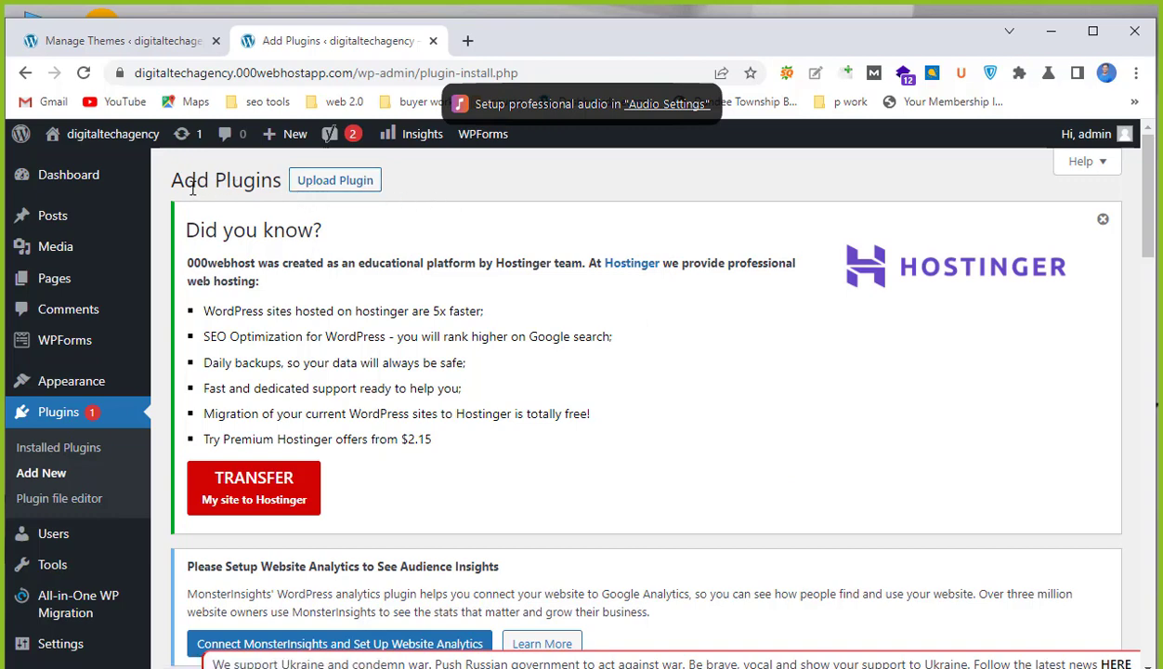
left_click(339, 189)
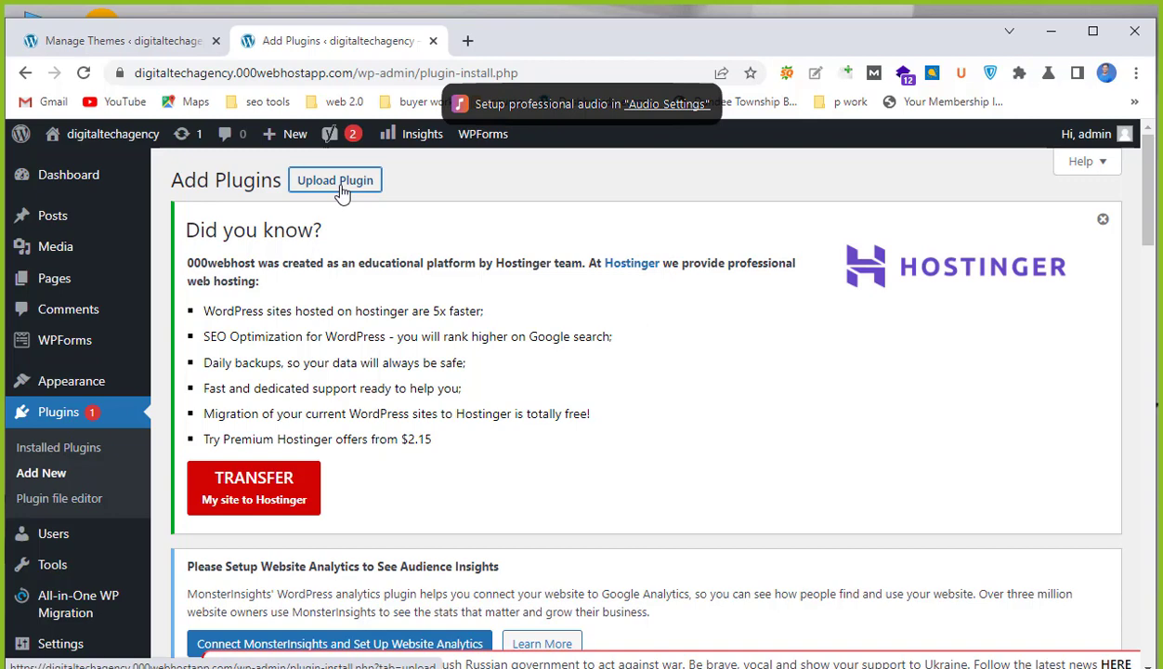
Upload the wordpress-seo-premium zip from the Desktop and start installing it
scroll(464, 306, "down", 4)
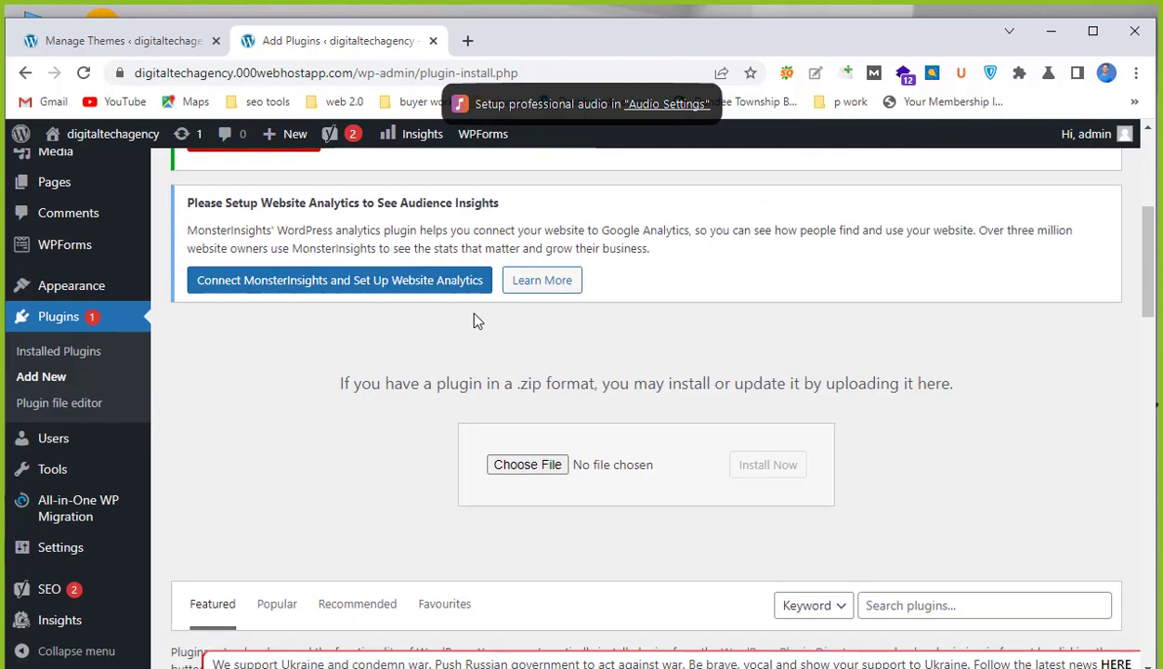
scroll(483, 362, "down", 2)
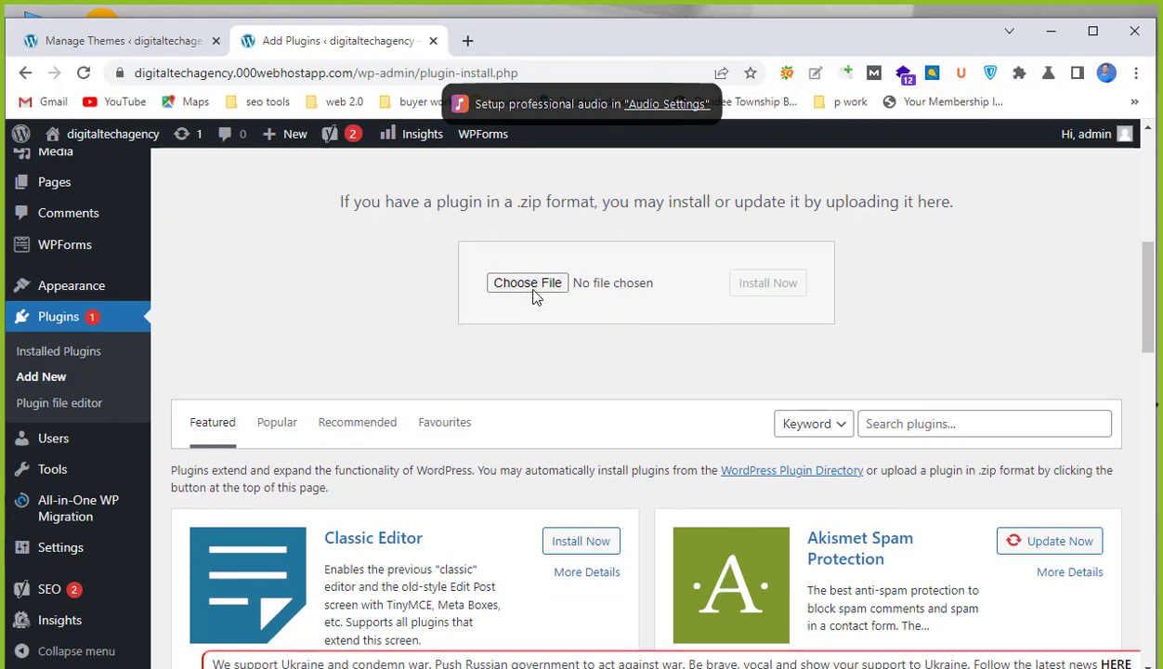
left_click(534, 295)
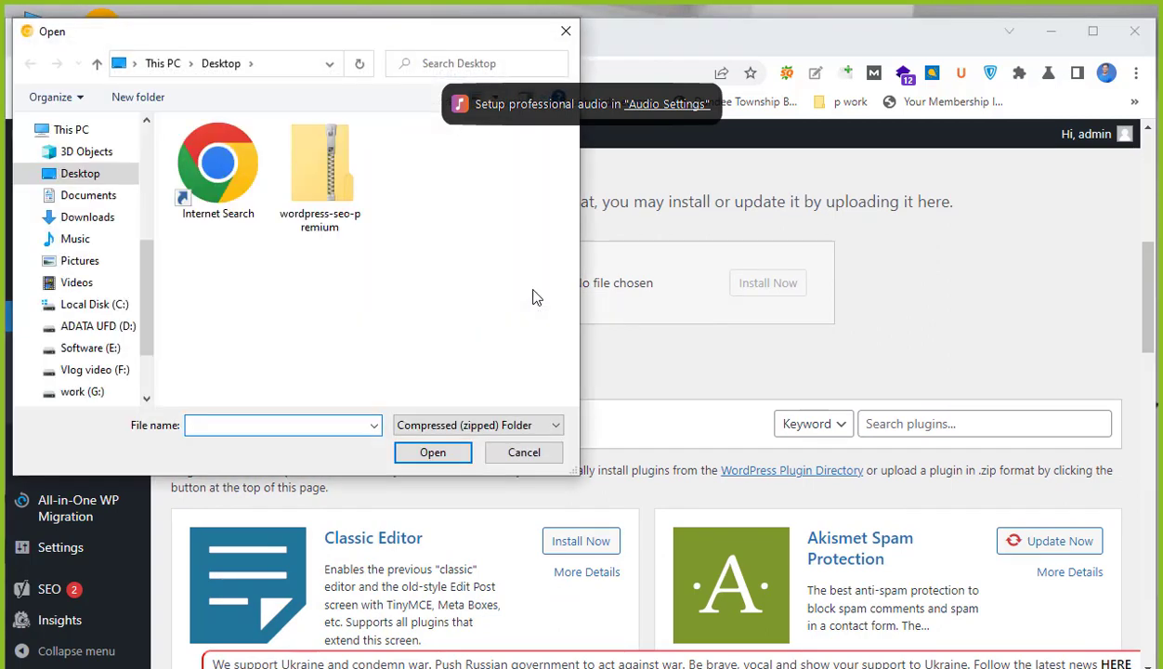
left_click(336, 219)
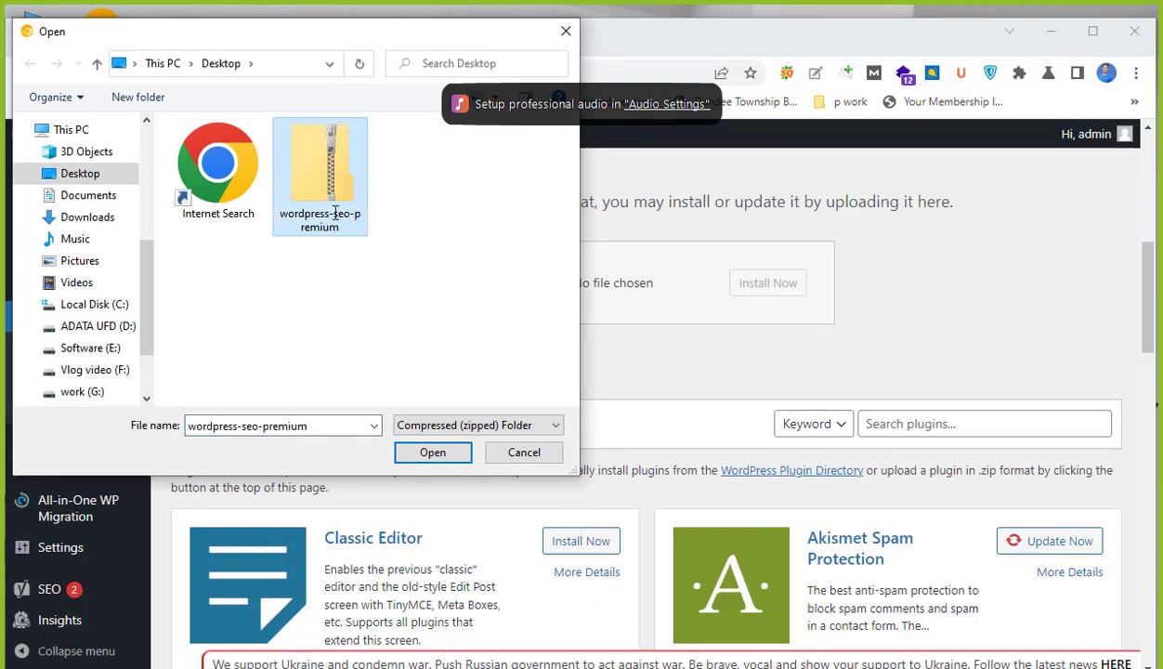
left_click(331, 215)
left_click(353, 183)
left_click(433, 453)
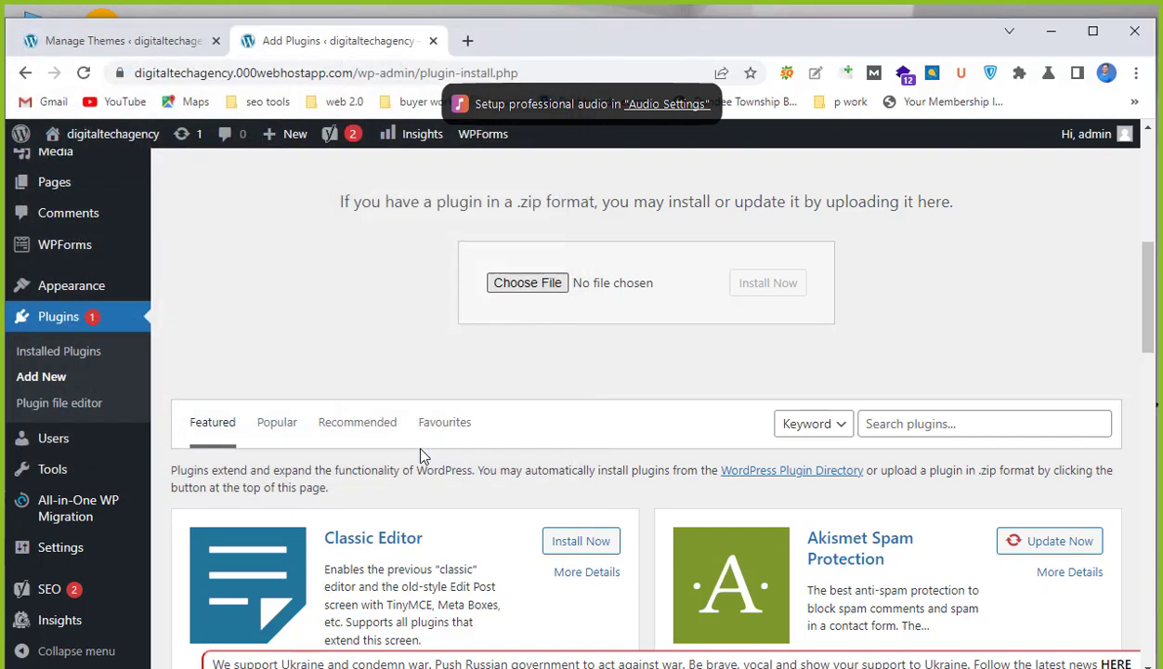
left_click(791, 293)
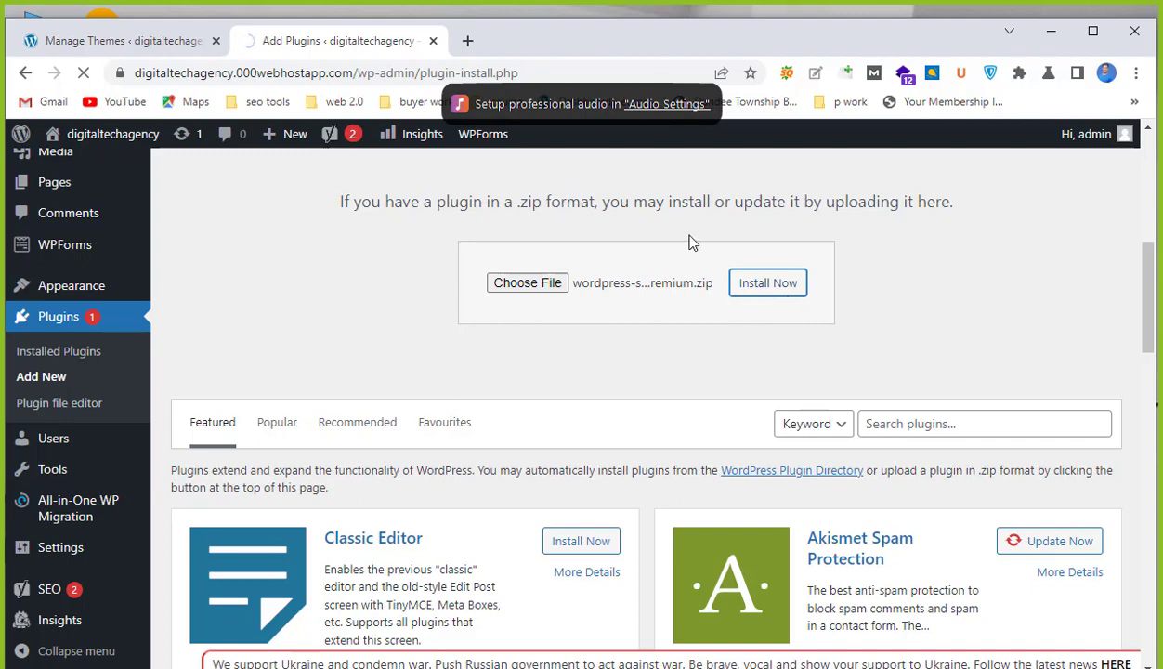
scroll(603, 339, "down", 2)
scroll(599, 344, "up", 1)
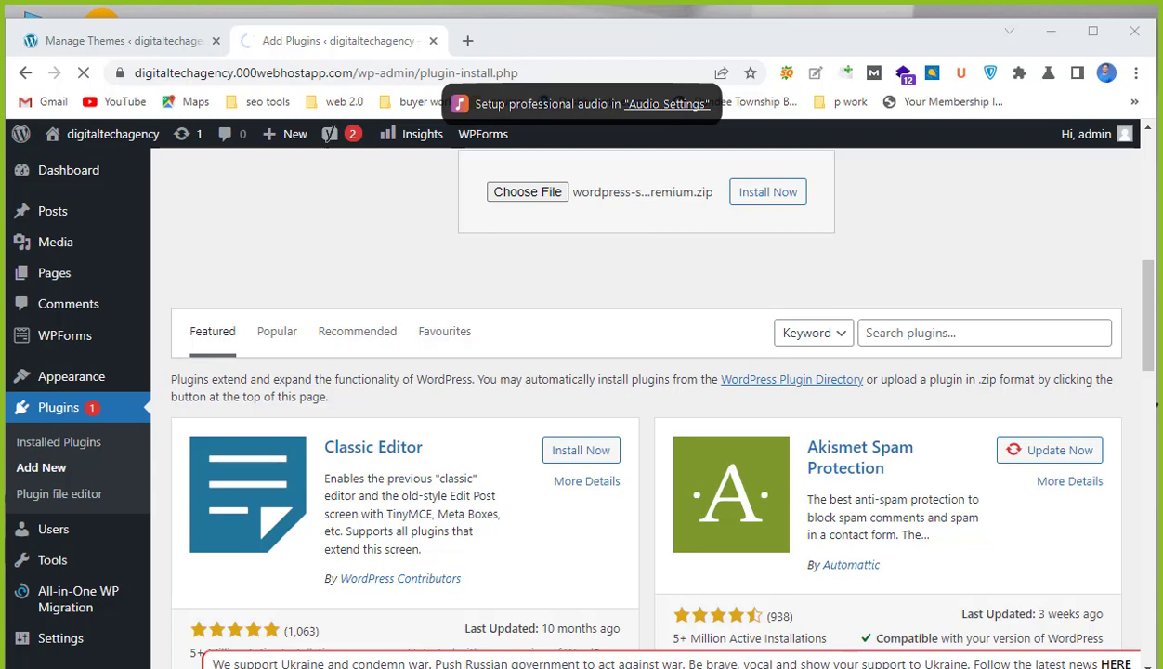
scroll(555, 446, "up", 2)
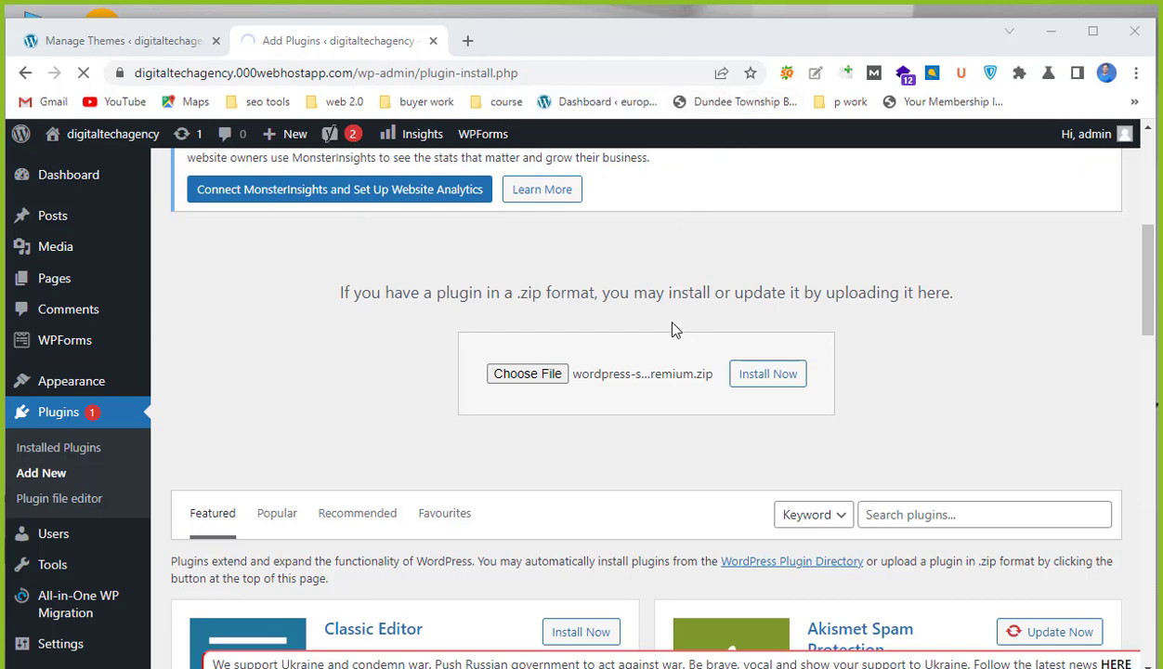
From the Themes page, open Posts > All Posts in a new browser tab
left_click(93, 41)
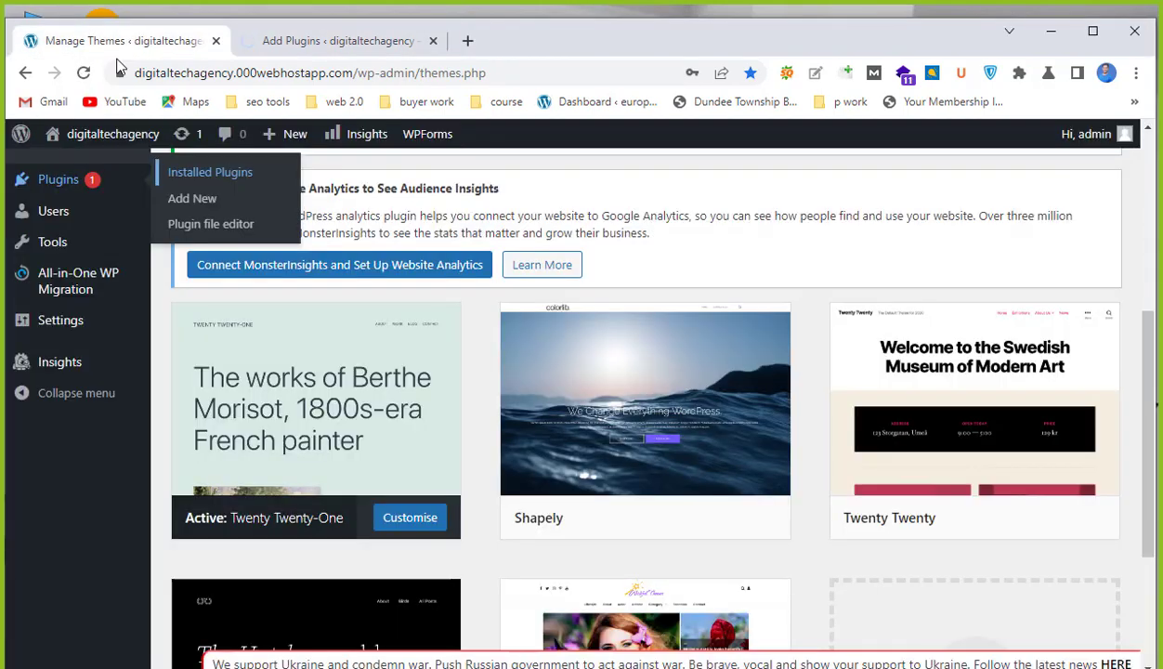
scroll(156, 285, "up", 5)
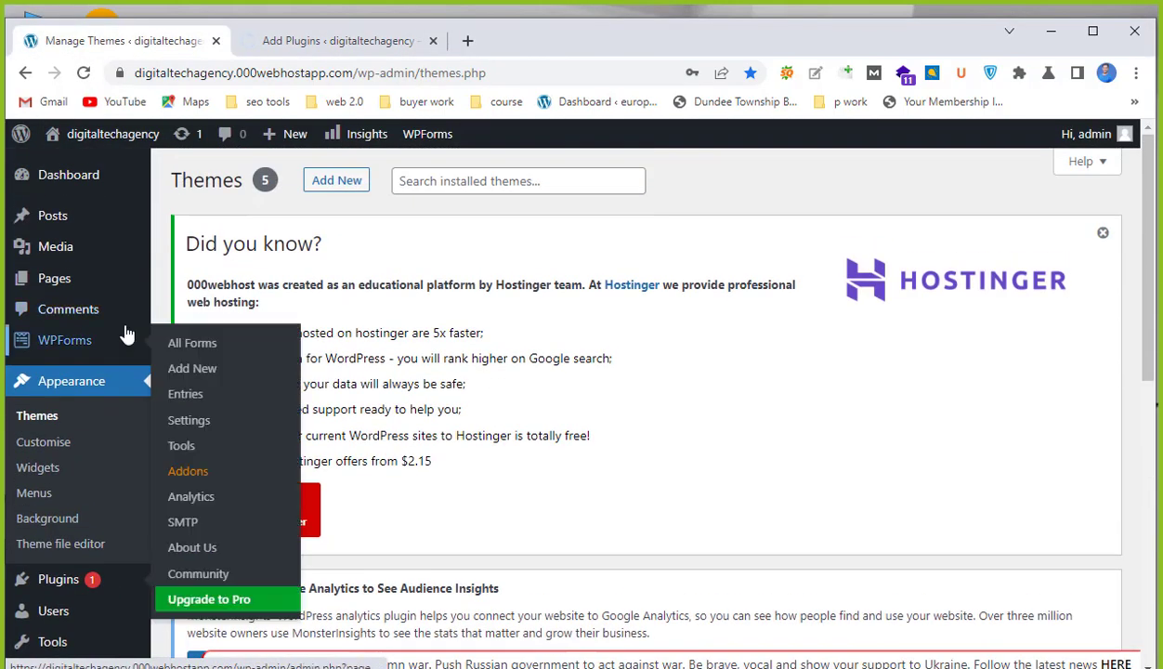
mouse_move(88, 213)
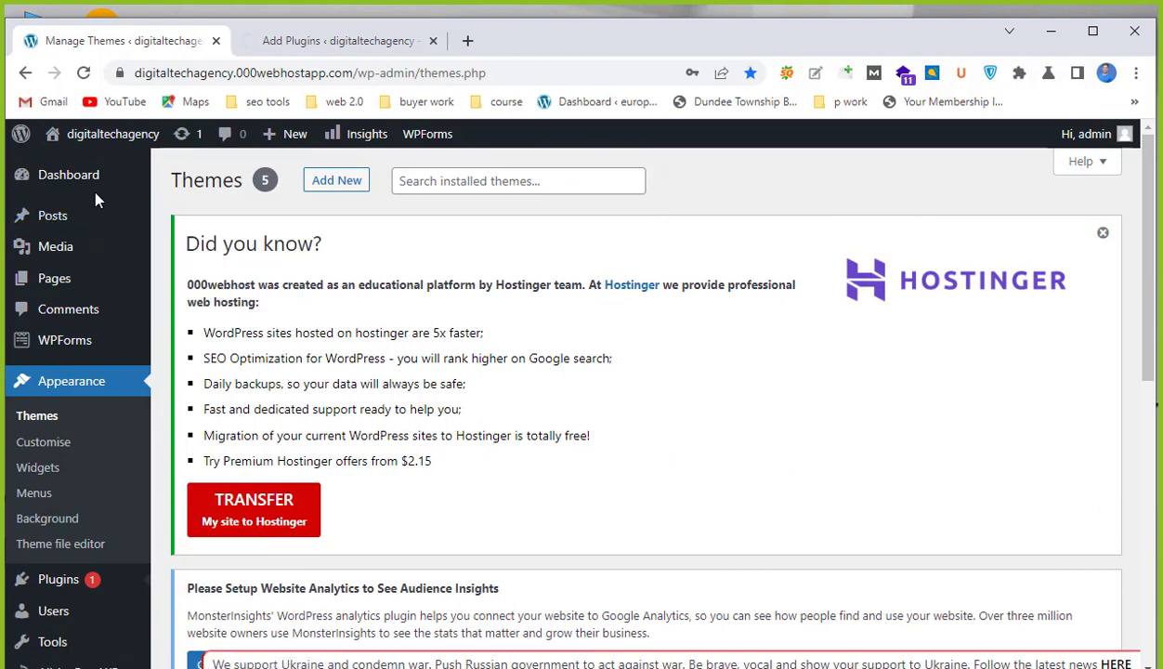
mouse_move(101, 172)
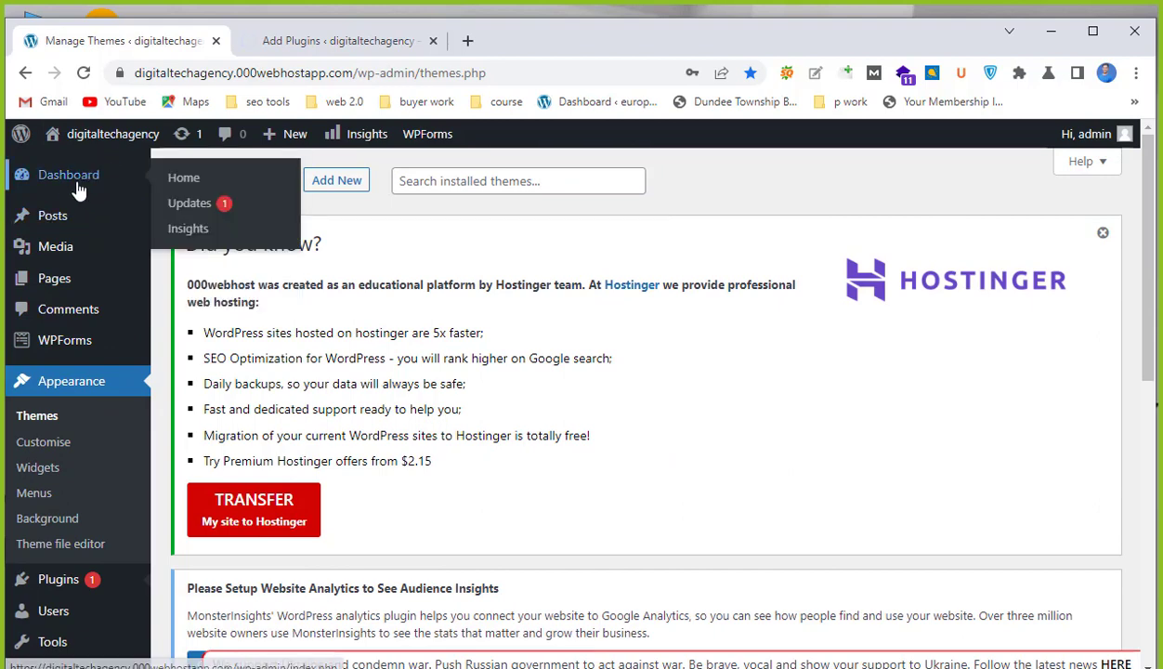
mouse_move(67, 230)
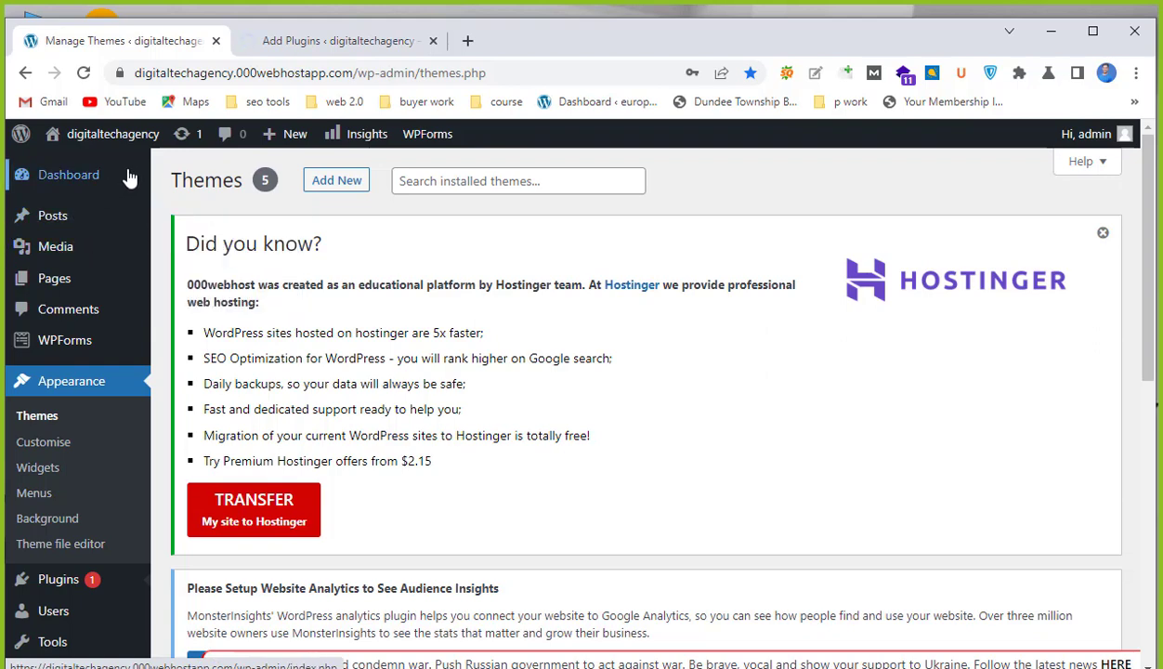
mouse_move(140, 170)
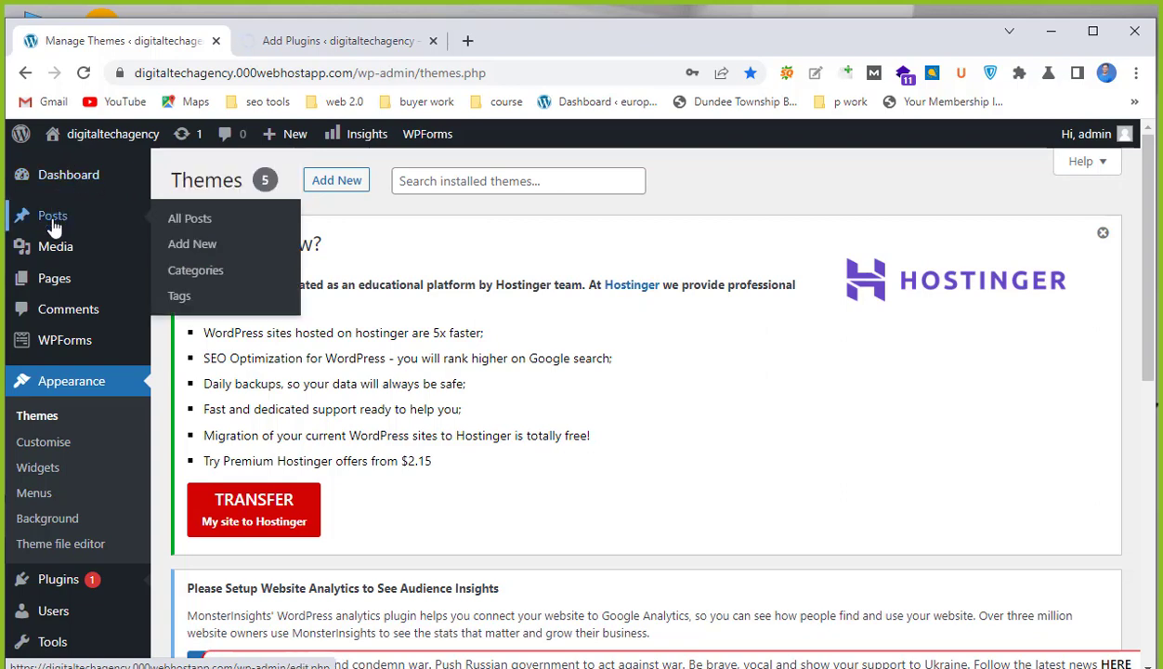
middle_click(200, 228)
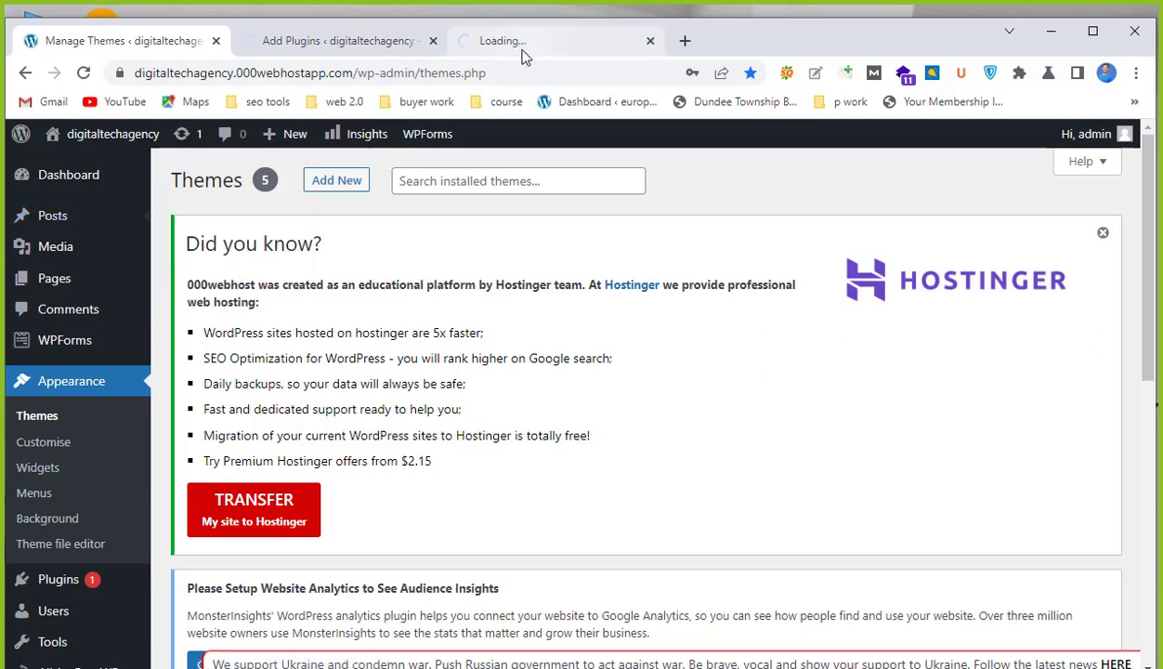
left_click(522, 52)
left_click(105, 47)
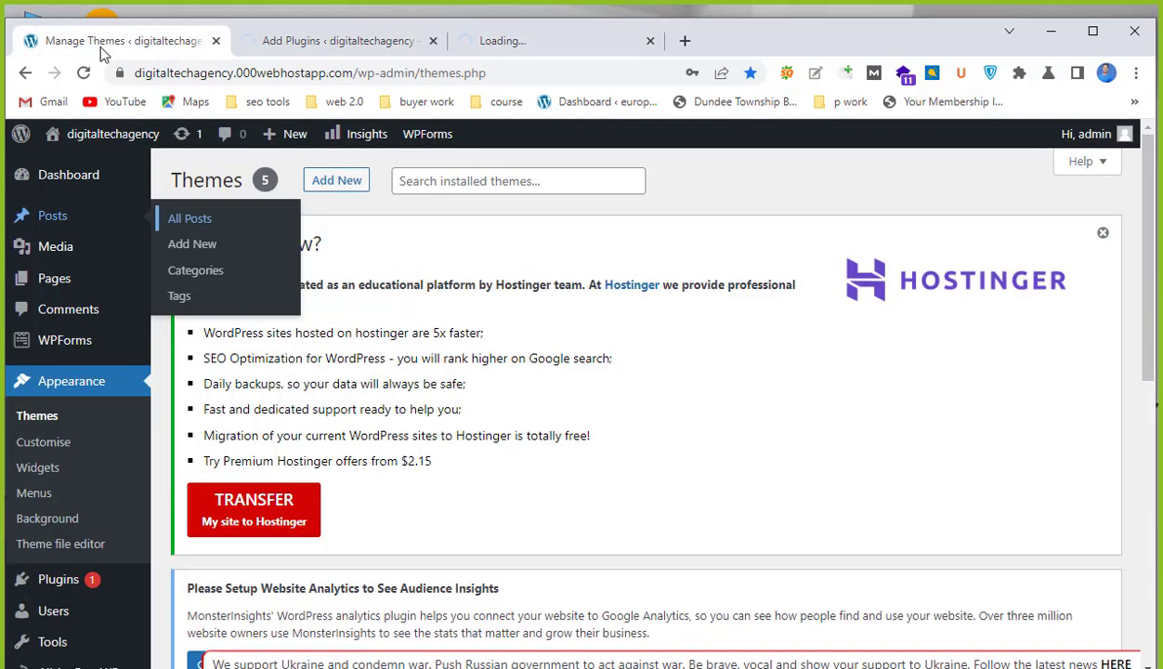
Open Posts > Add New in another tab, then go back to the plugin upload tab
middle_click(206, 245)
left_click(715, 52)
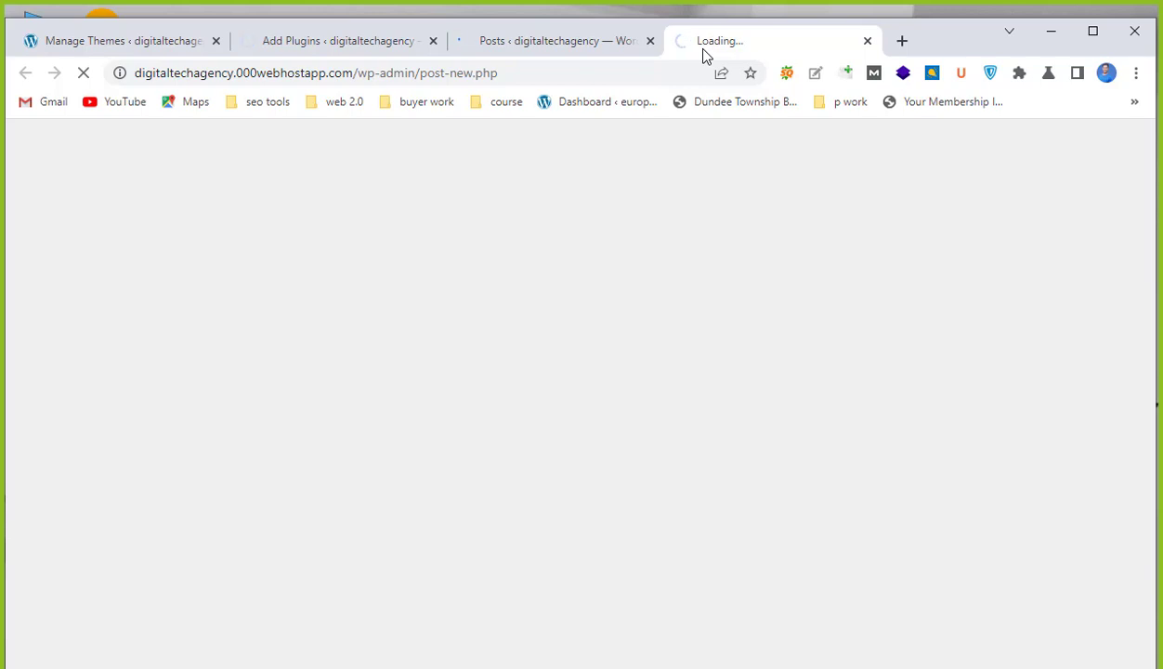
left_click(562, 42)
left_click(374, 43)
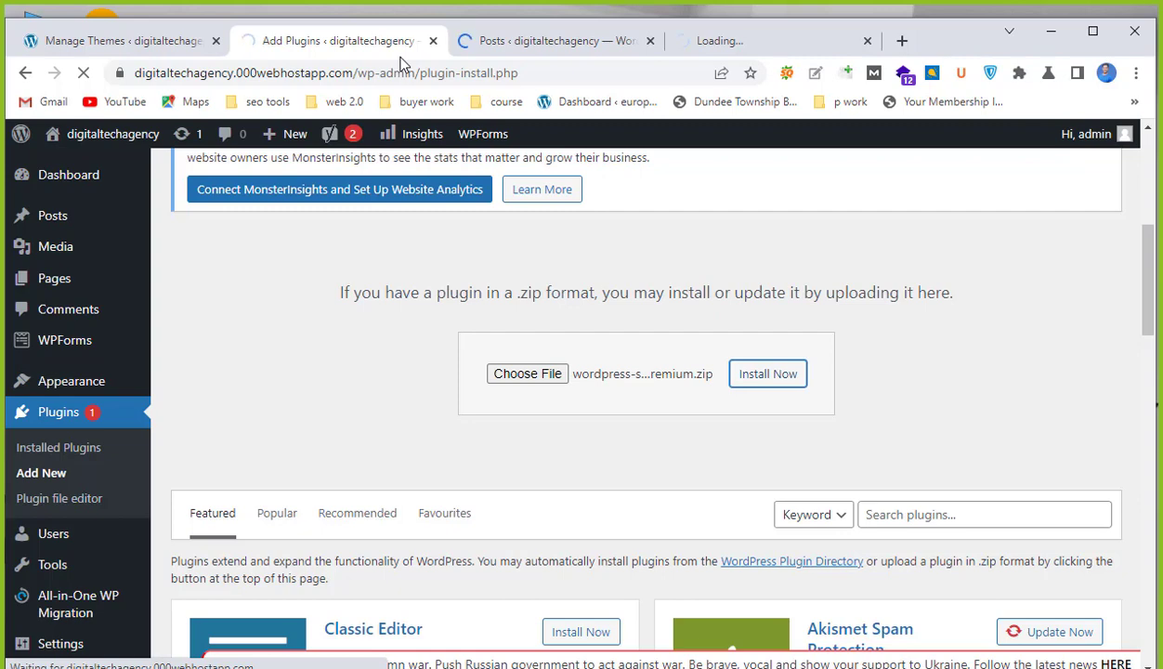
Check the plugin upload, close the connection-error tab, and settle on the new post tab
left_click(542, 44)
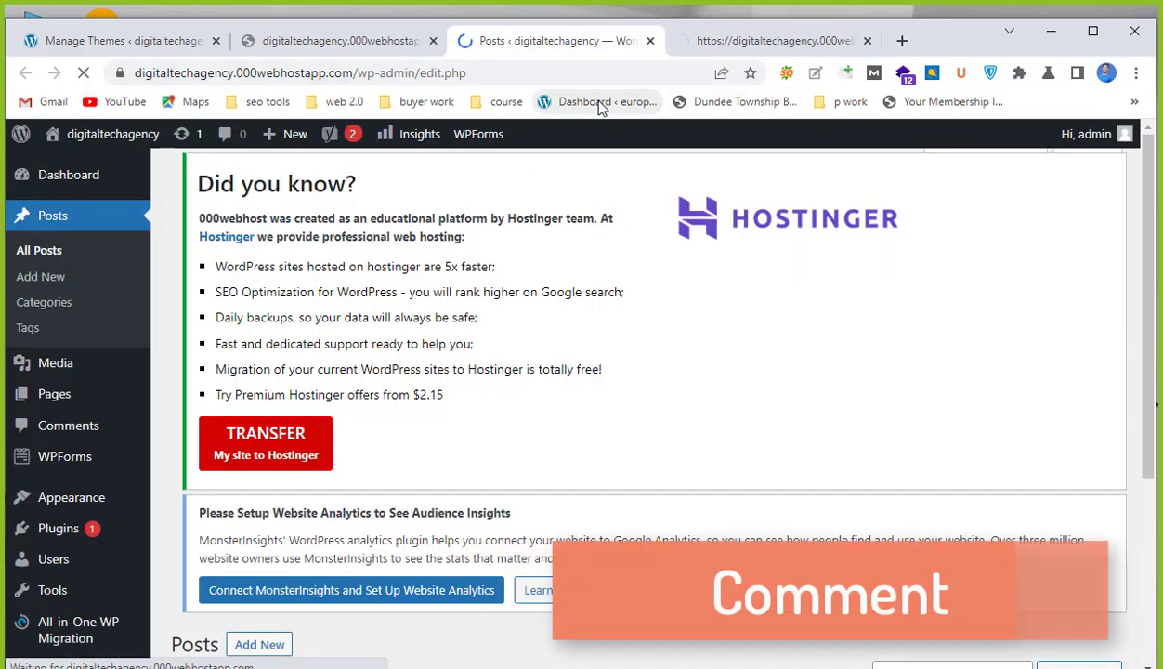
scroll(389, 319, "down", 3)
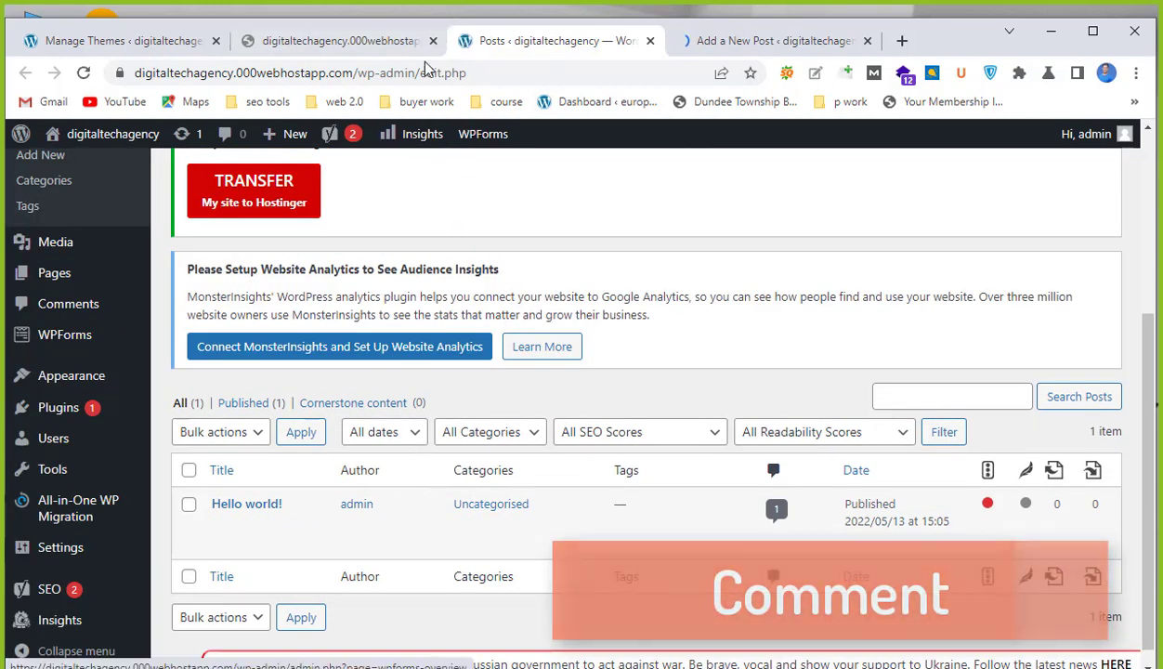
left_click(363, 39)
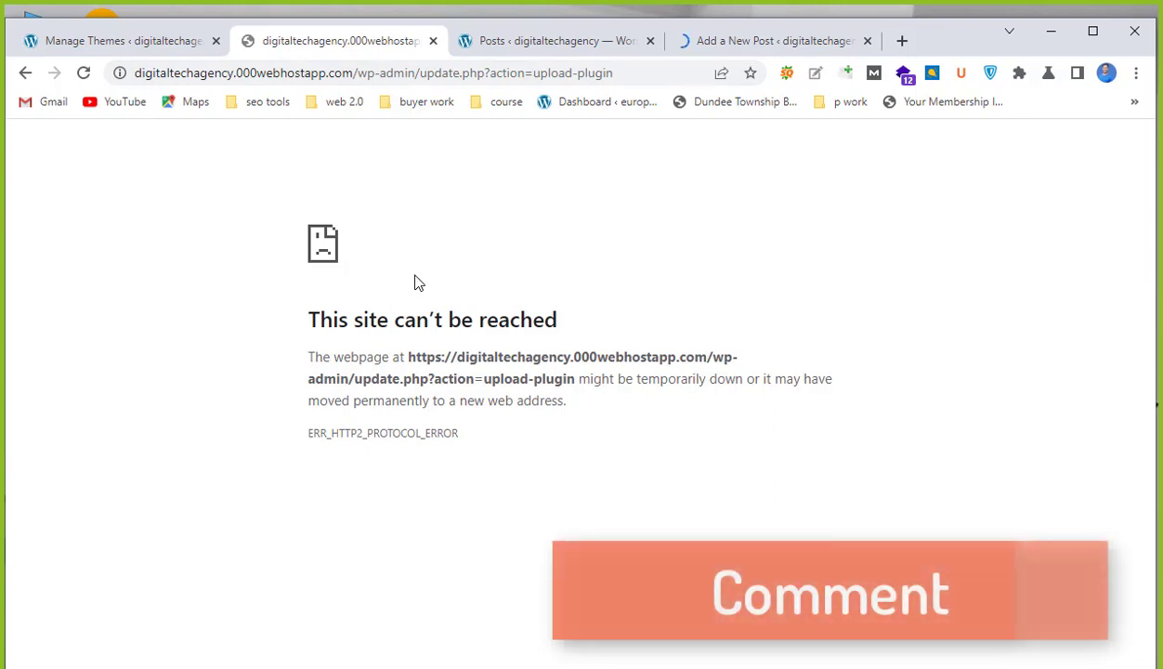
left_click(433, 41)
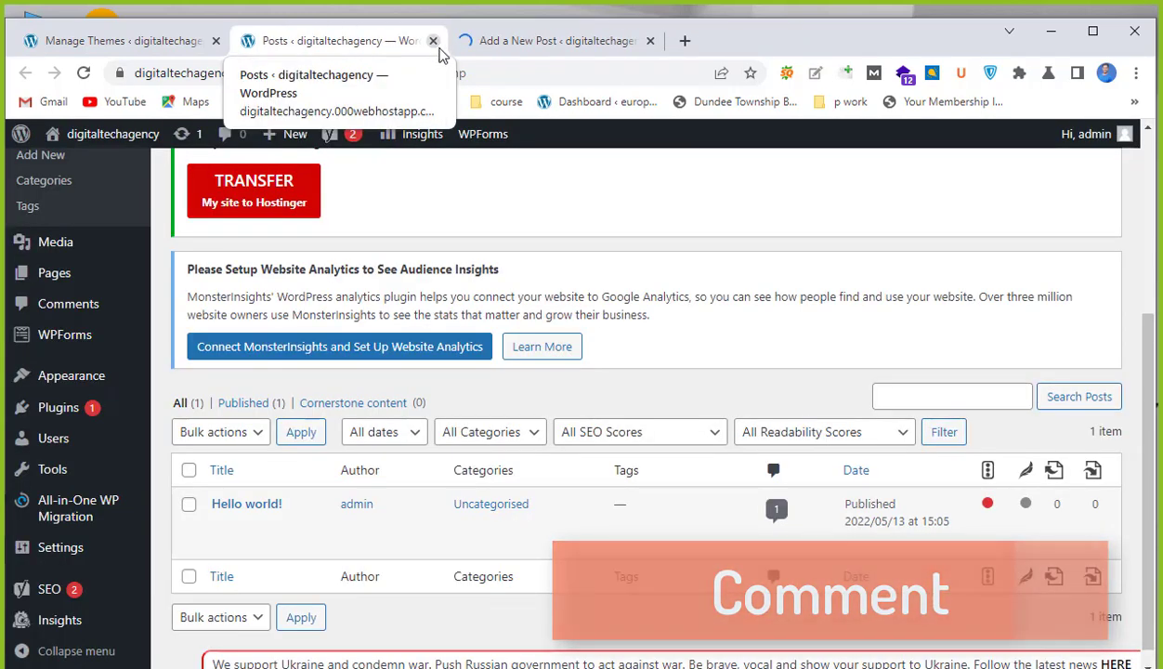
left_click(483, 45)
left_click(338, 43)
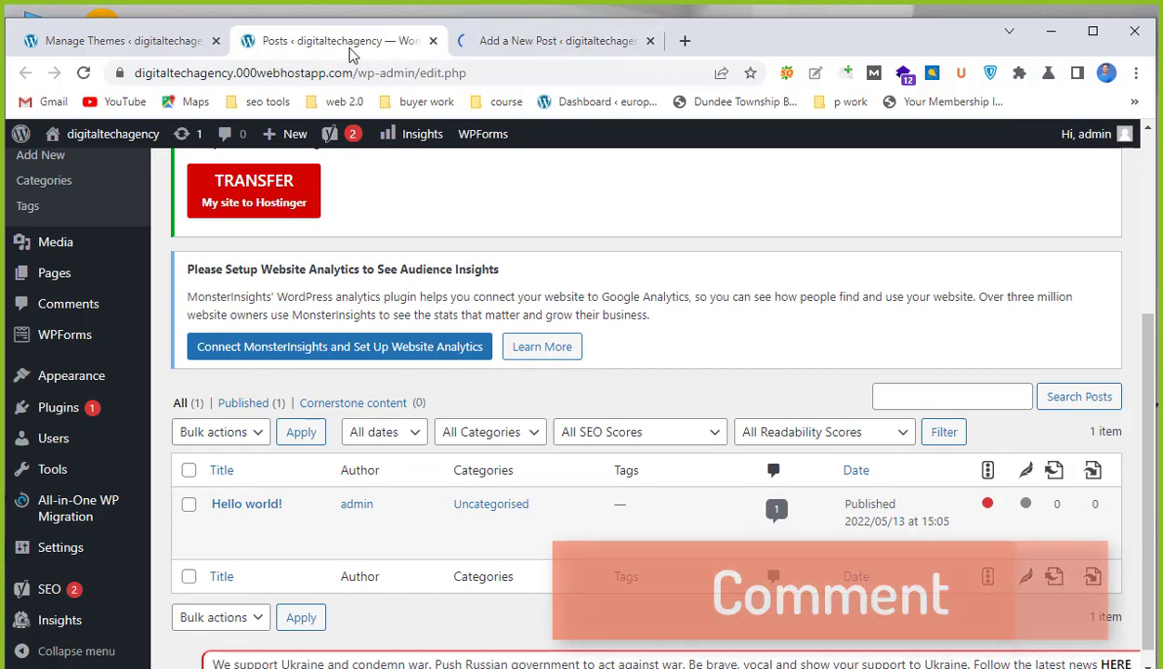
left_click(480, 46)
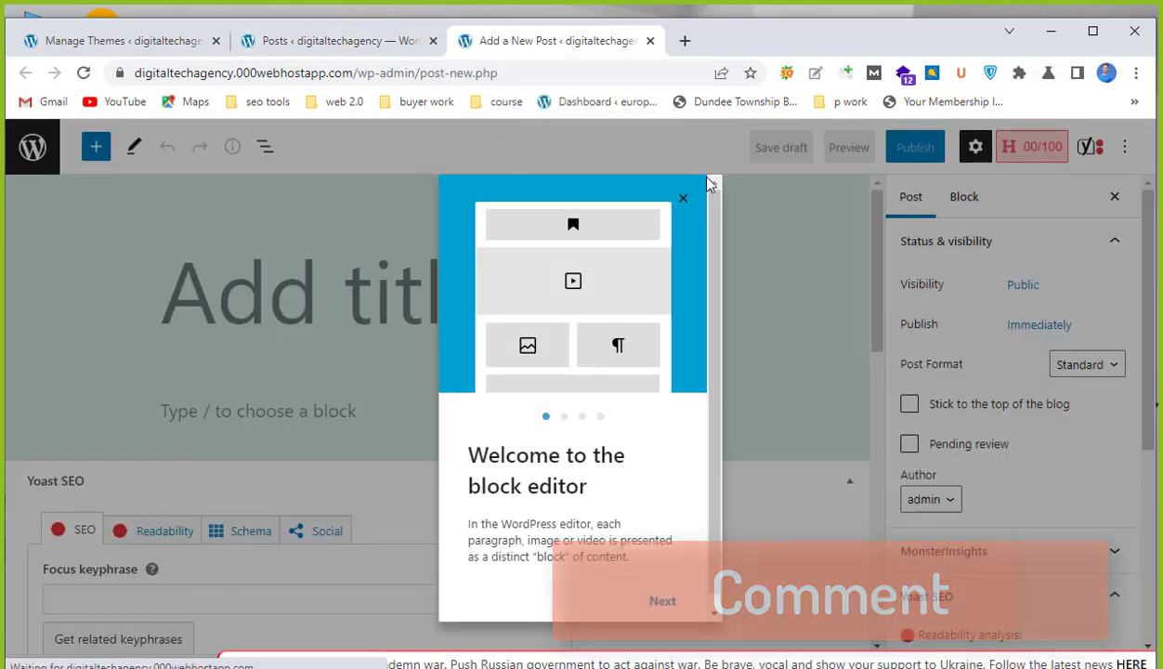
Close the welcome guide, look over the empty title, body and Yoast box, then return to Themes
left_click(683, 198)
scroll(580, 274, "down", 5)
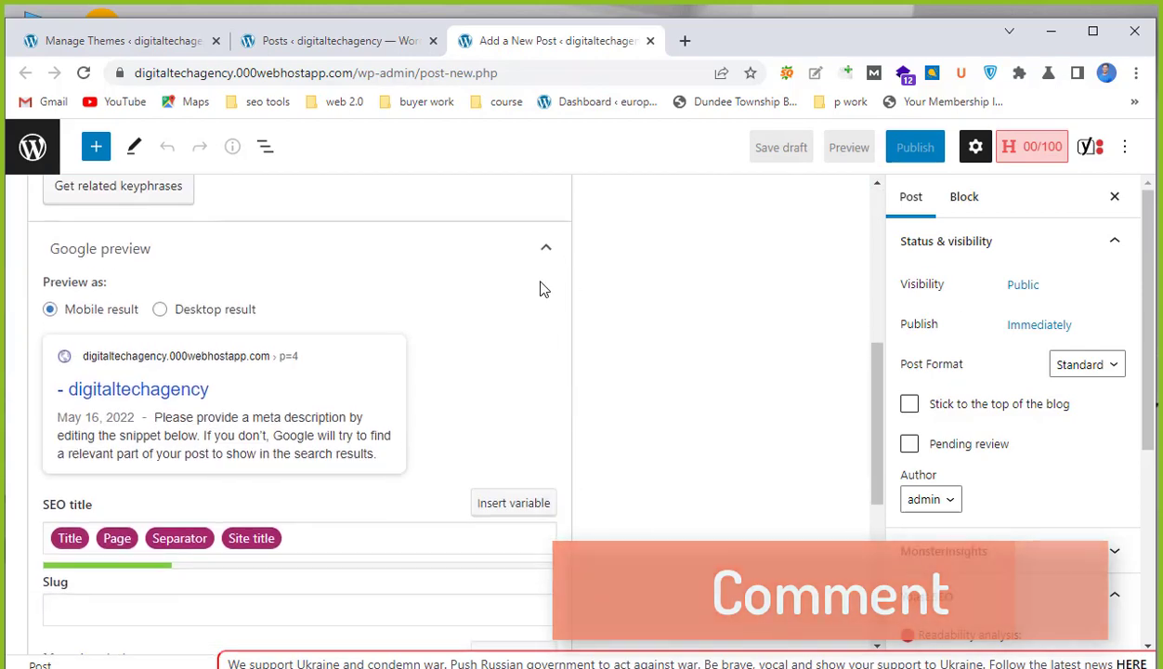
scroll(543, 286, "up", 4)
scroll(540, 288, "down", 5)
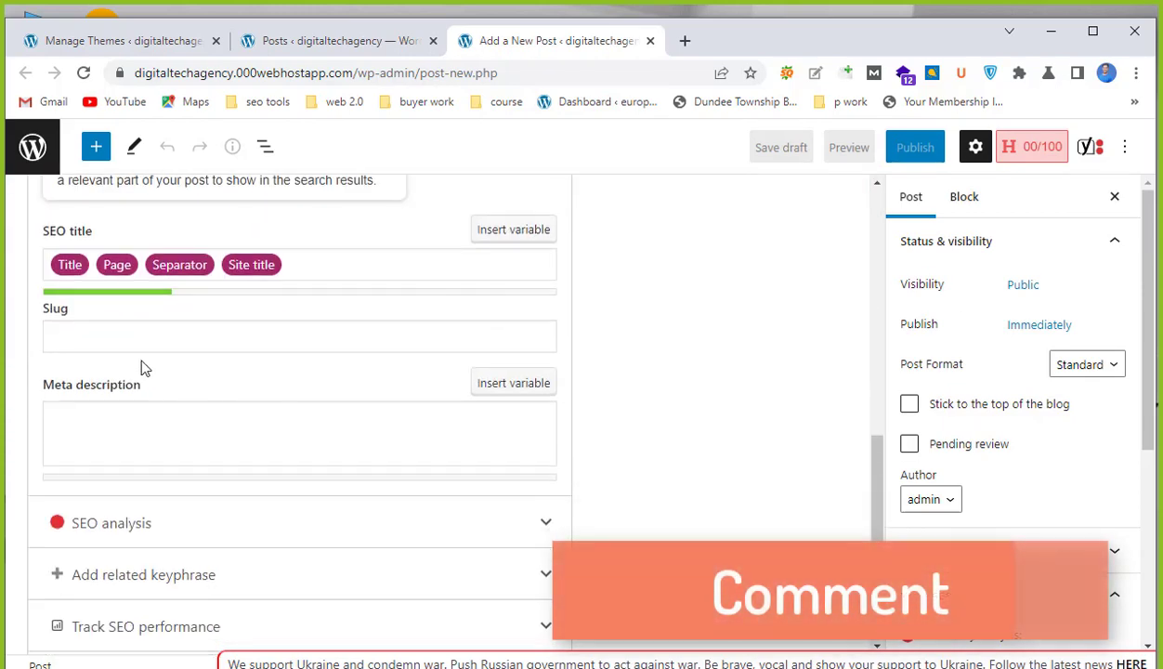
scroll(135, 394, "up", 6)
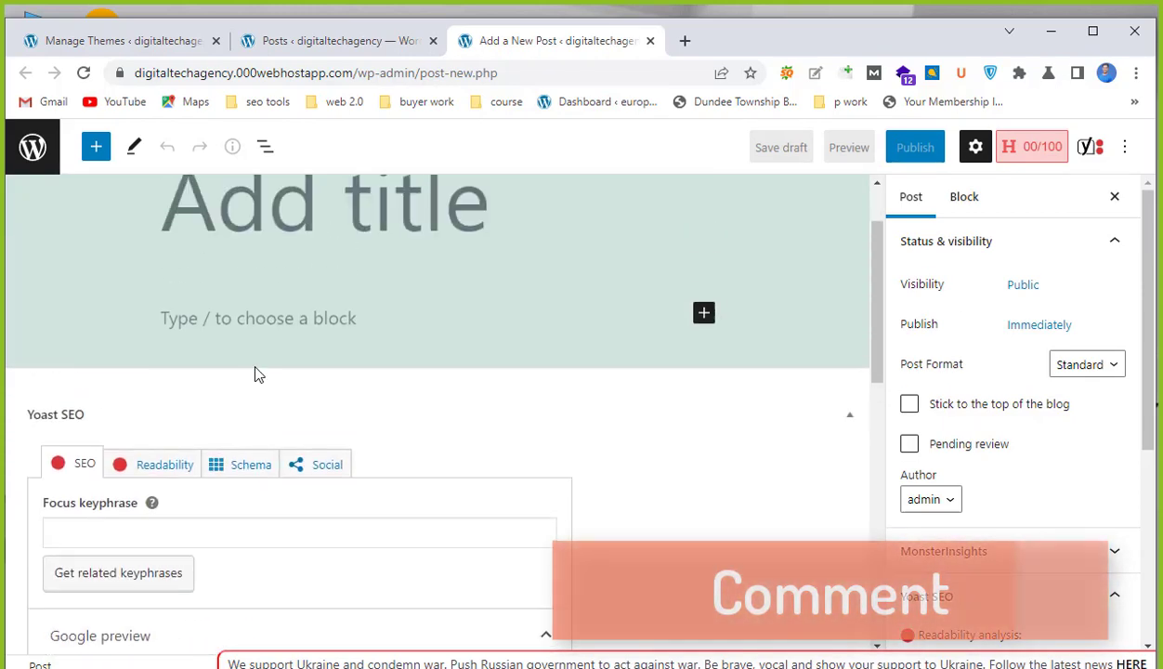
left_click(267, 295)
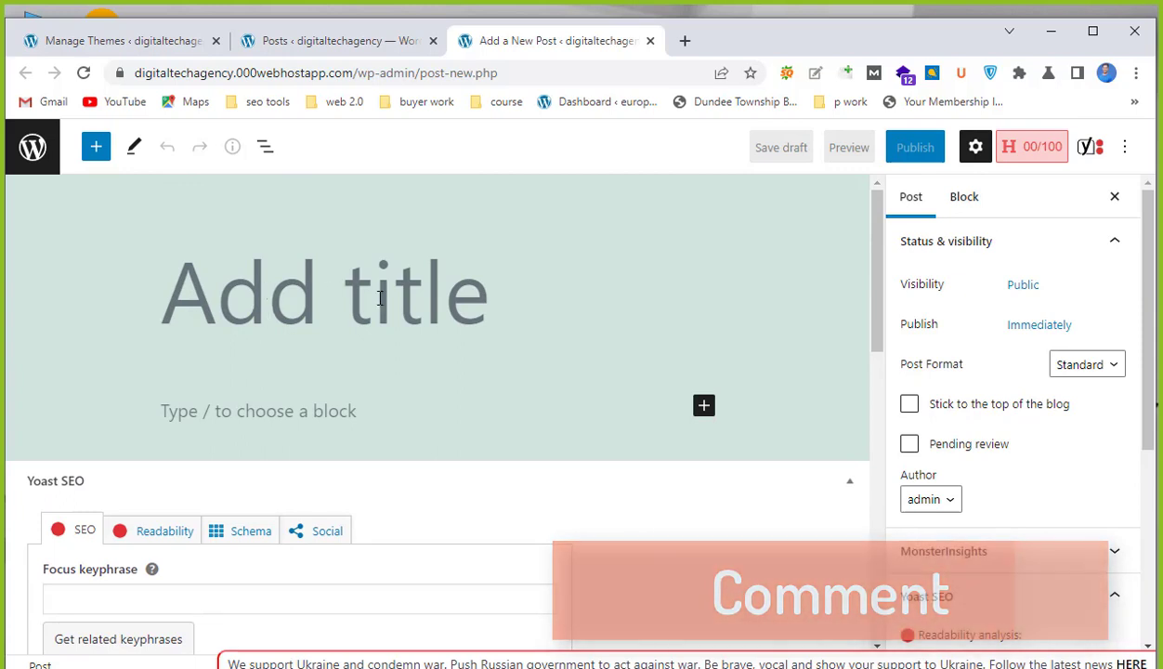
left_click(247, 418)
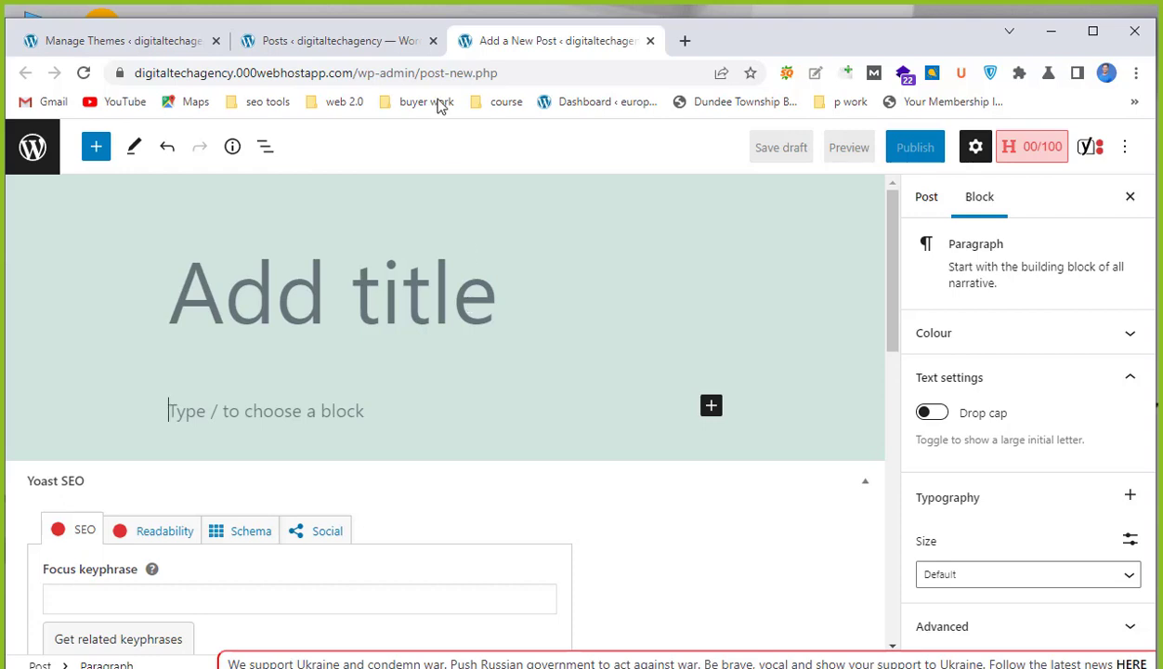
left_click(158, 40)
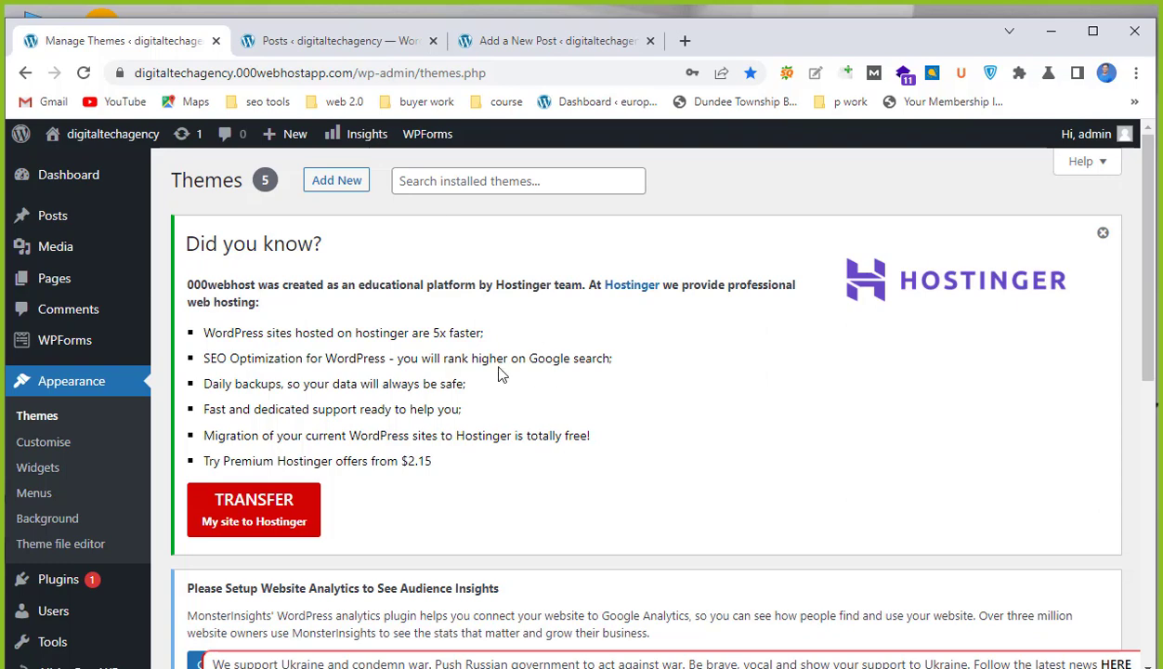
From the Posts list, open Plugins > Add New in a new tab
scroll(499, 372, "down", 3)
scroll(455, 363, "up", 3)
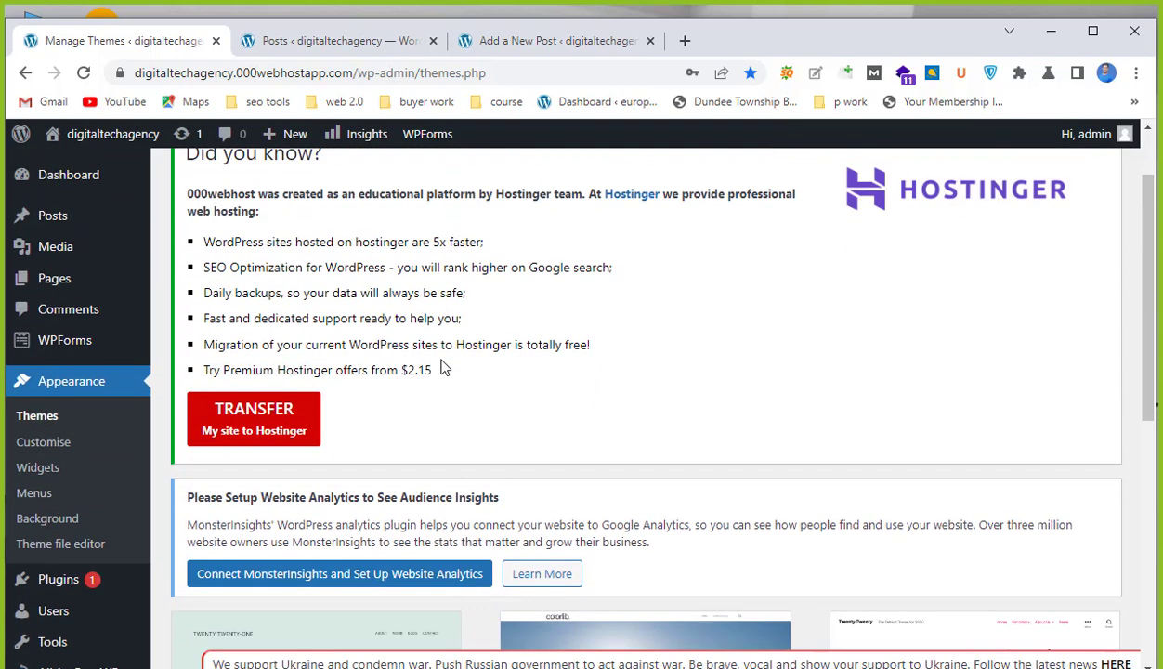
left_click(357, 38)
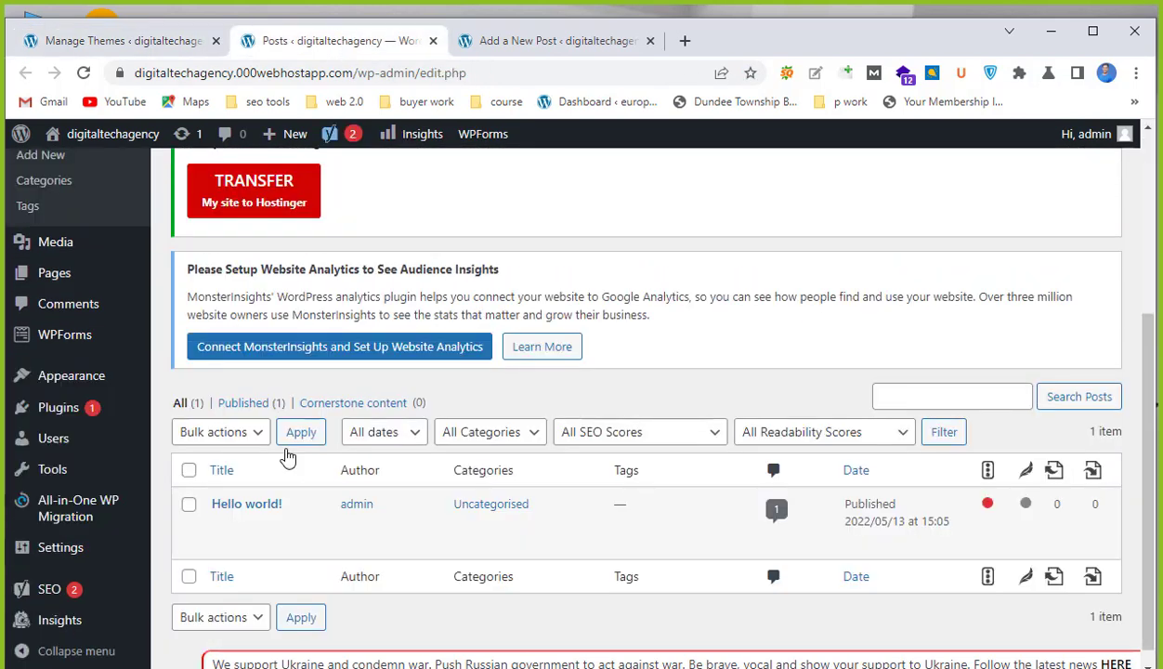
scroll(65, 558, "down", 1)
mouse_move(81, 625)
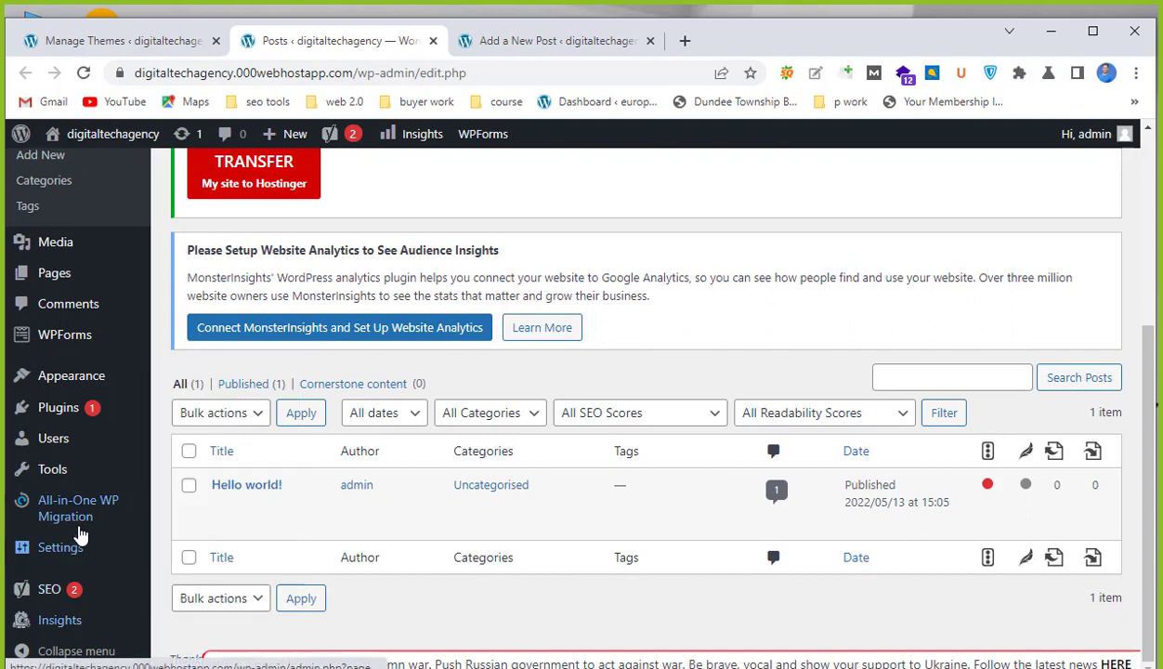
mouse_move(86, 408)
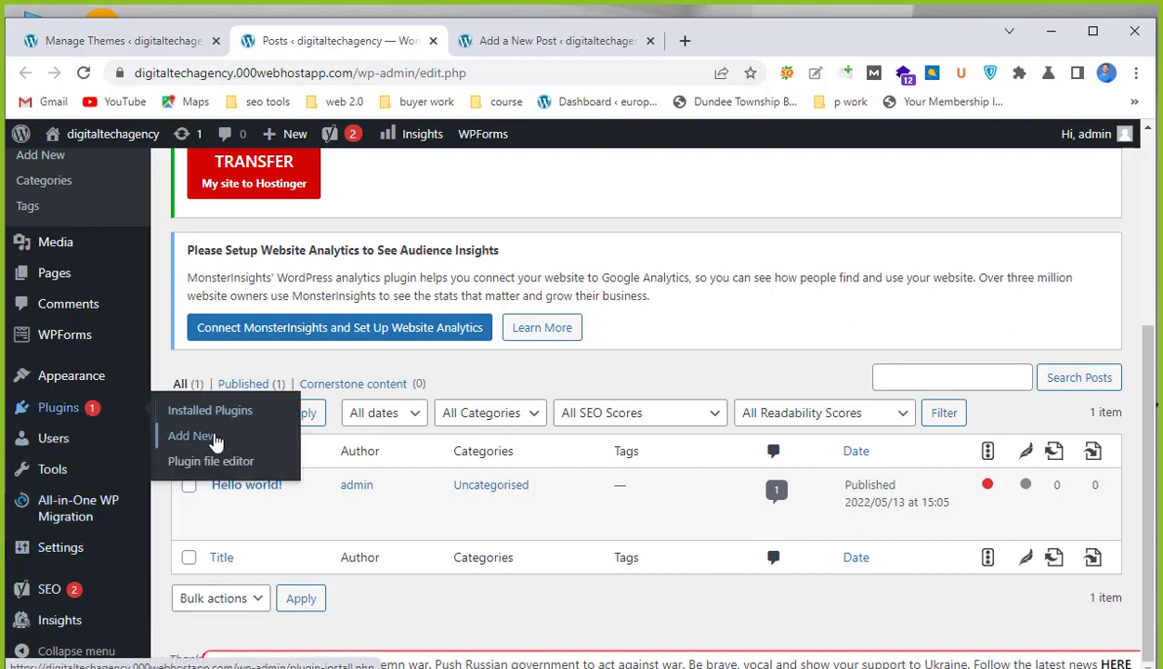
middle_click(199, 437)
left_click(530, 39)
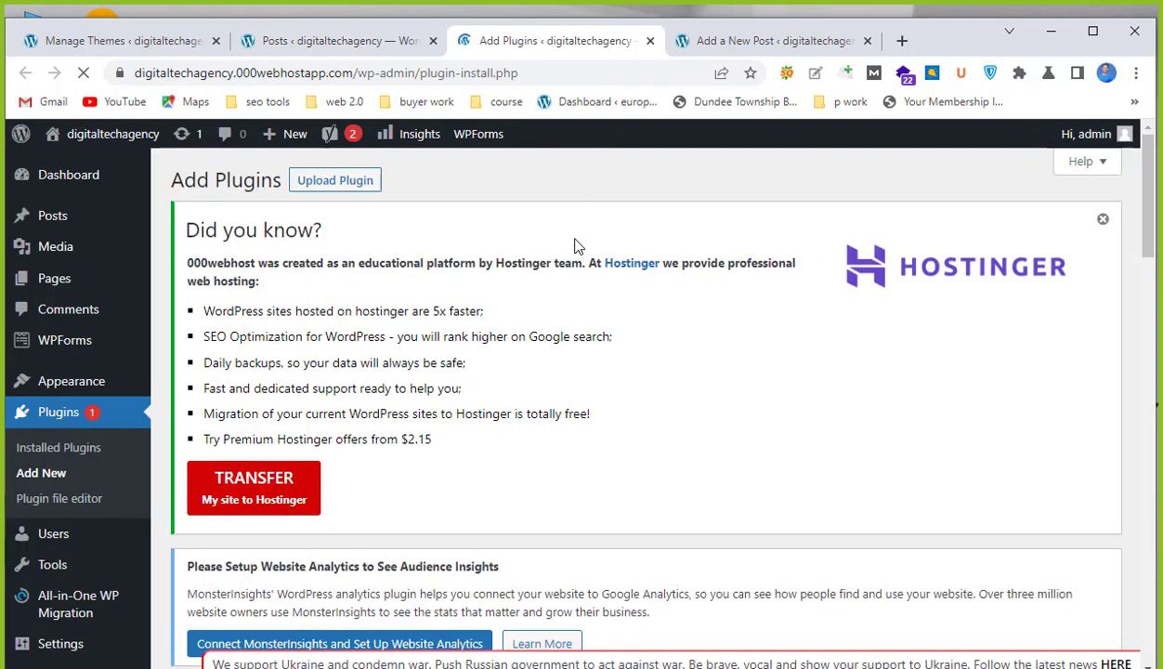
Install and activate the Classic Editor plugin, then return to the new post page
scroll(576, 246, "down", 3)
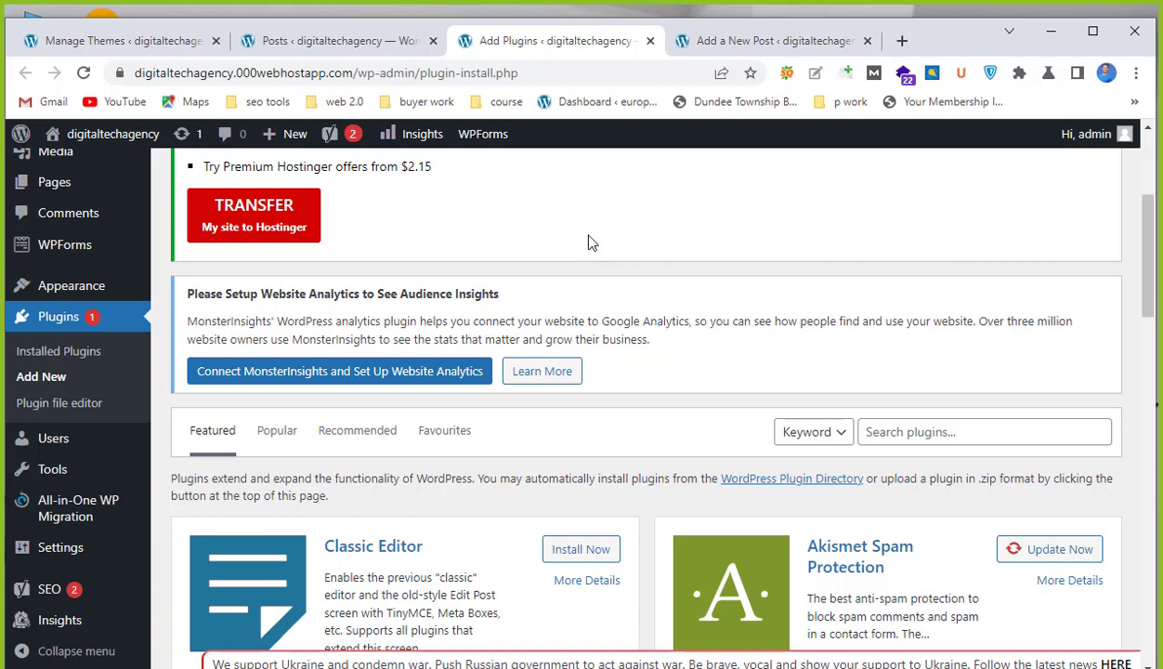
scroll(520, 437, "down", 2)
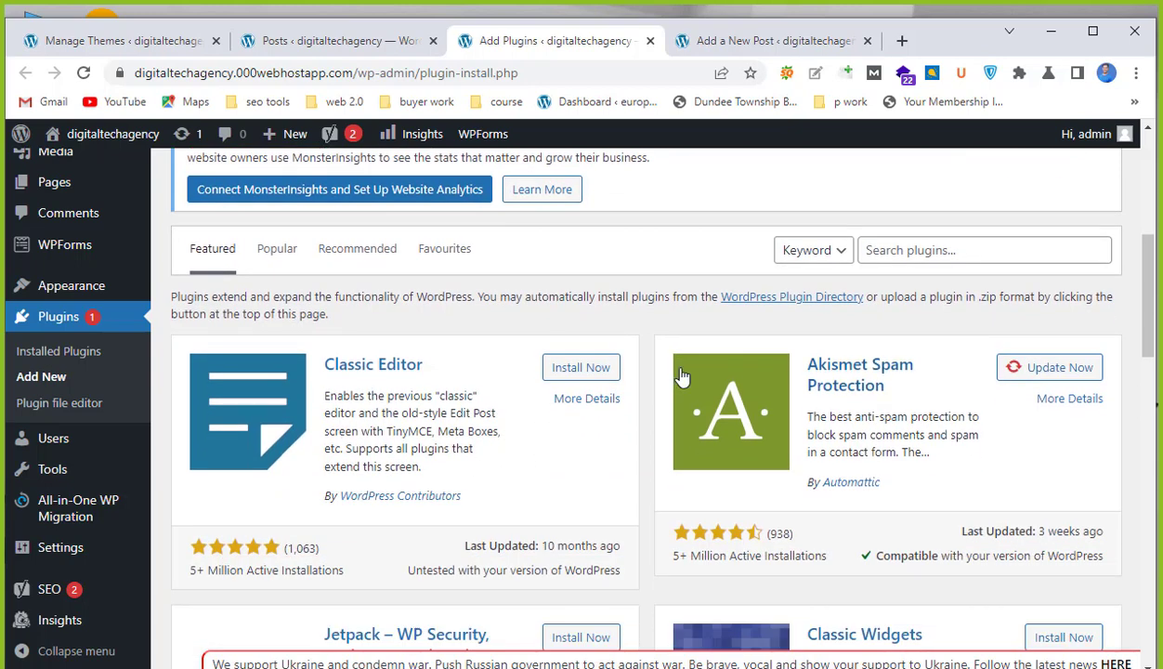
left_click(583, 374)
left_click(757, 41)
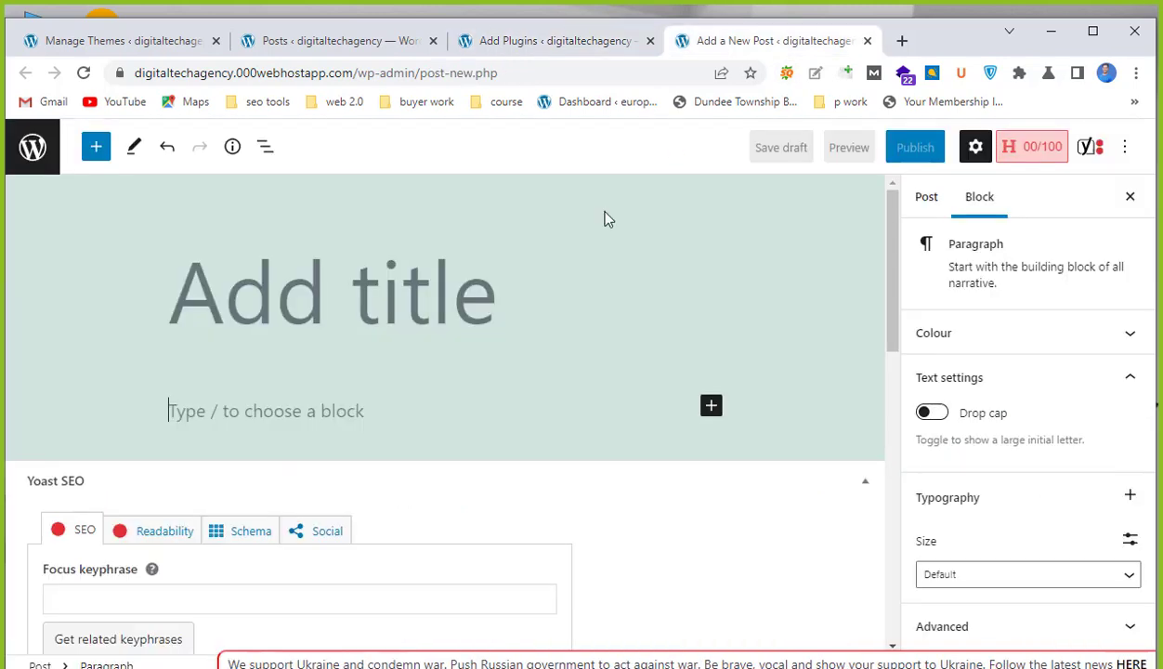
left_click(336, 41)
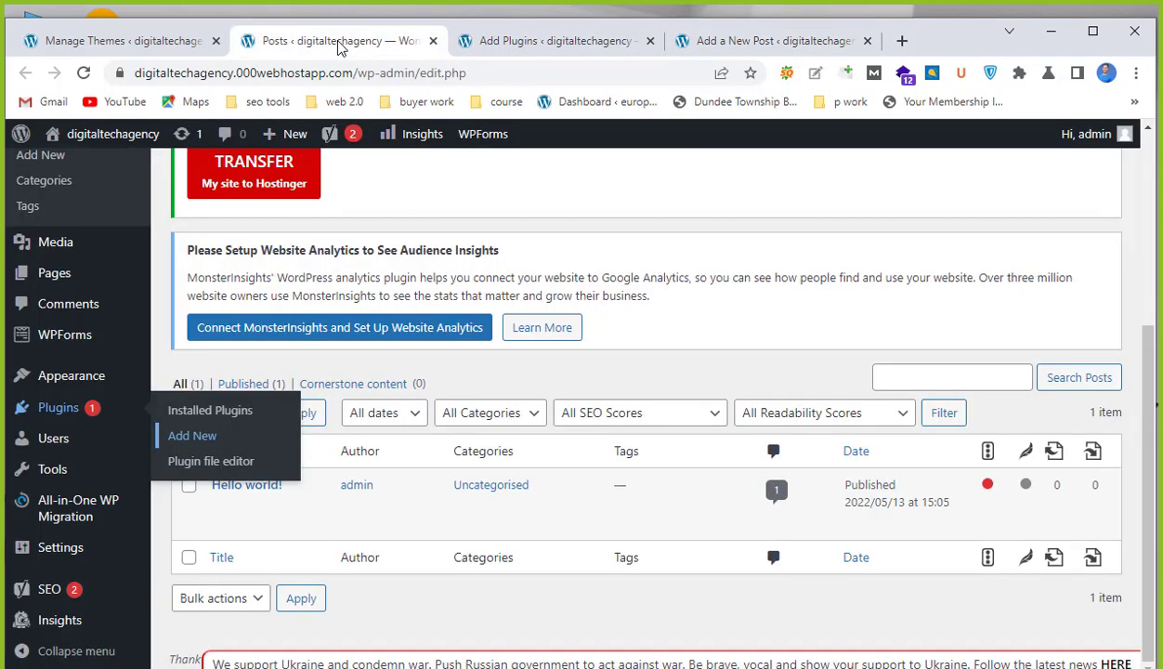
left_click(487, 43)
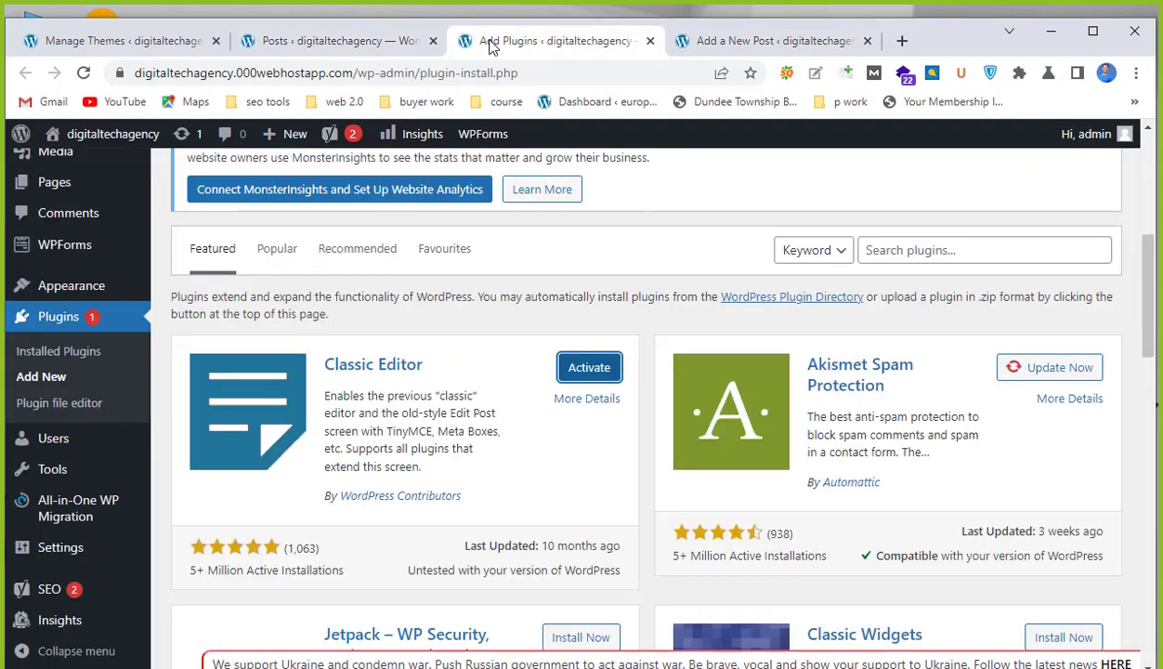
left_click(585, 369)
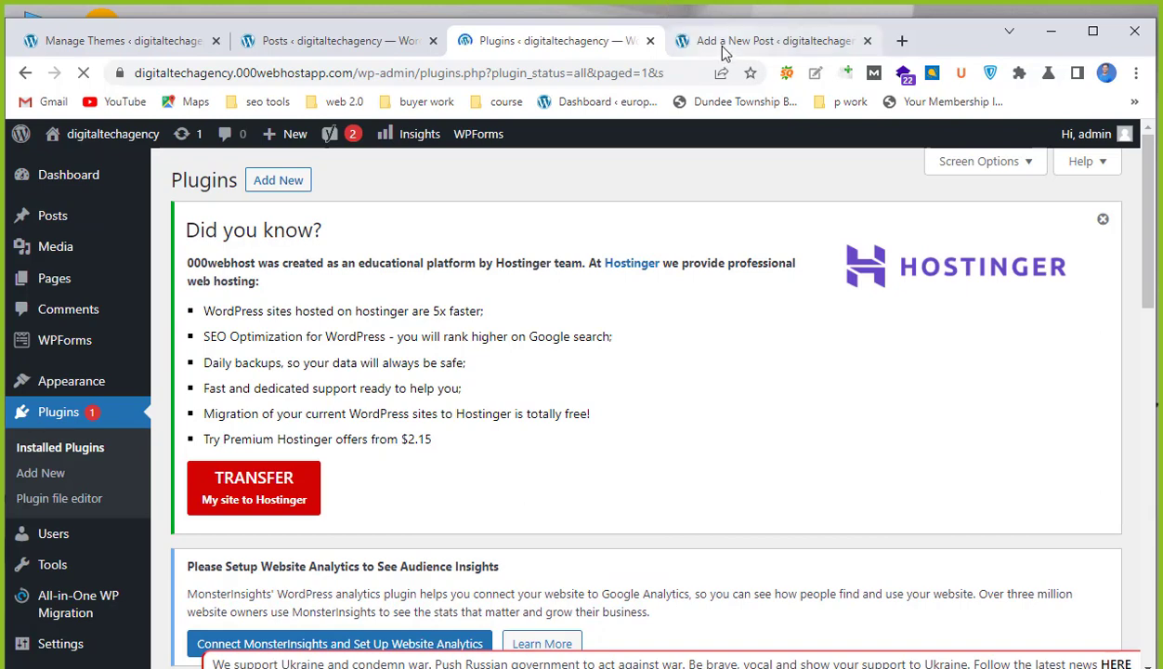
left_click(723, 47)
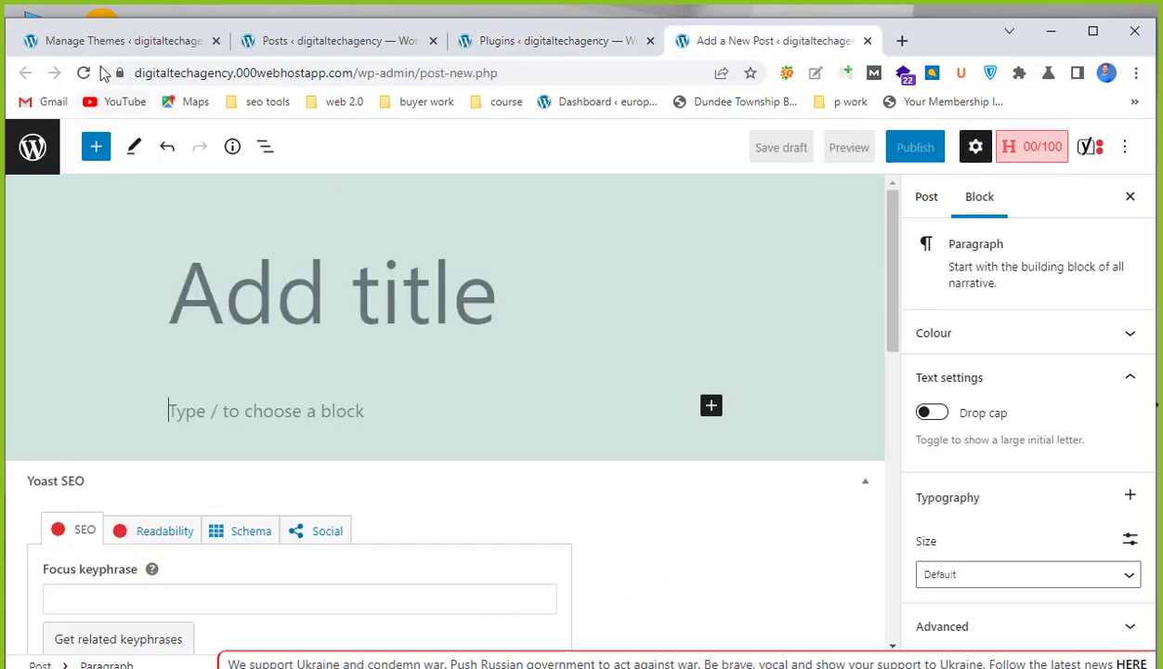
Reload the new post page so it opens in the classic editor, discarding unsaved changes
left_click(84, 73)
left_click(665, 176)
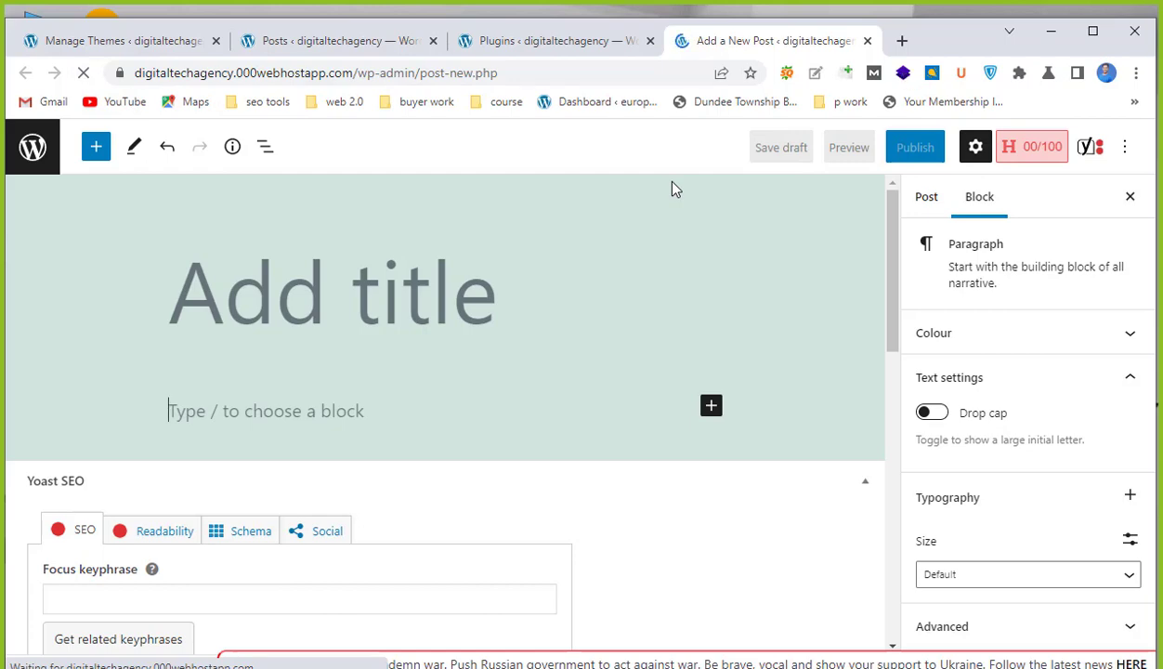
scroll(670, 182, "down", 4)
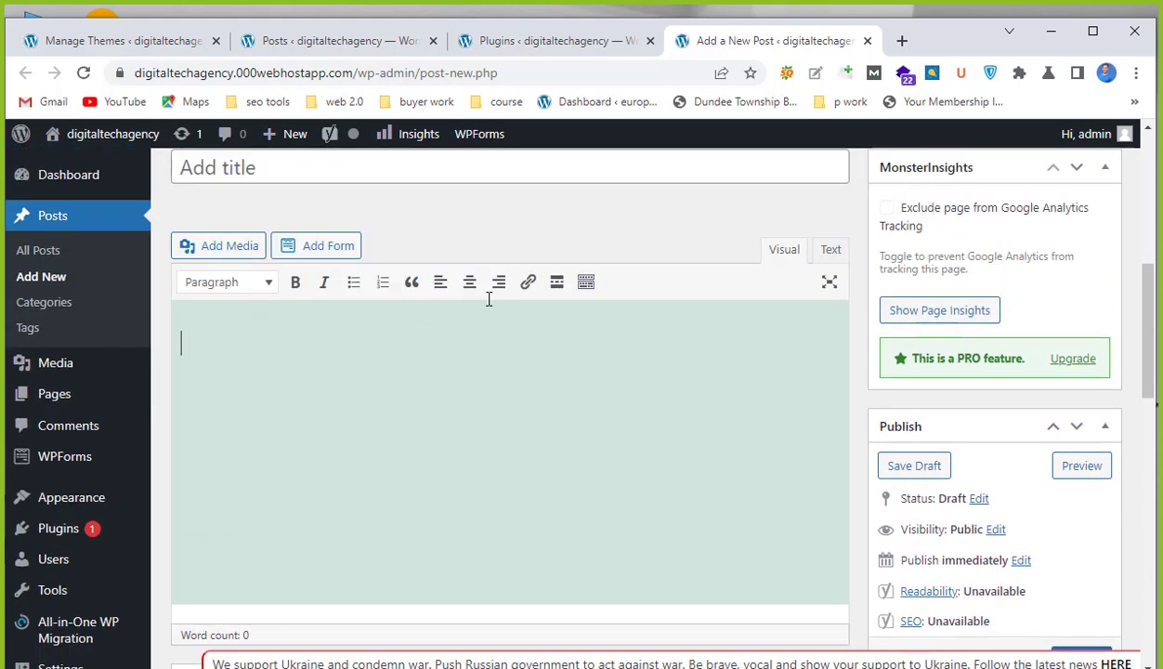
scroll(506, 320, "down", 8)
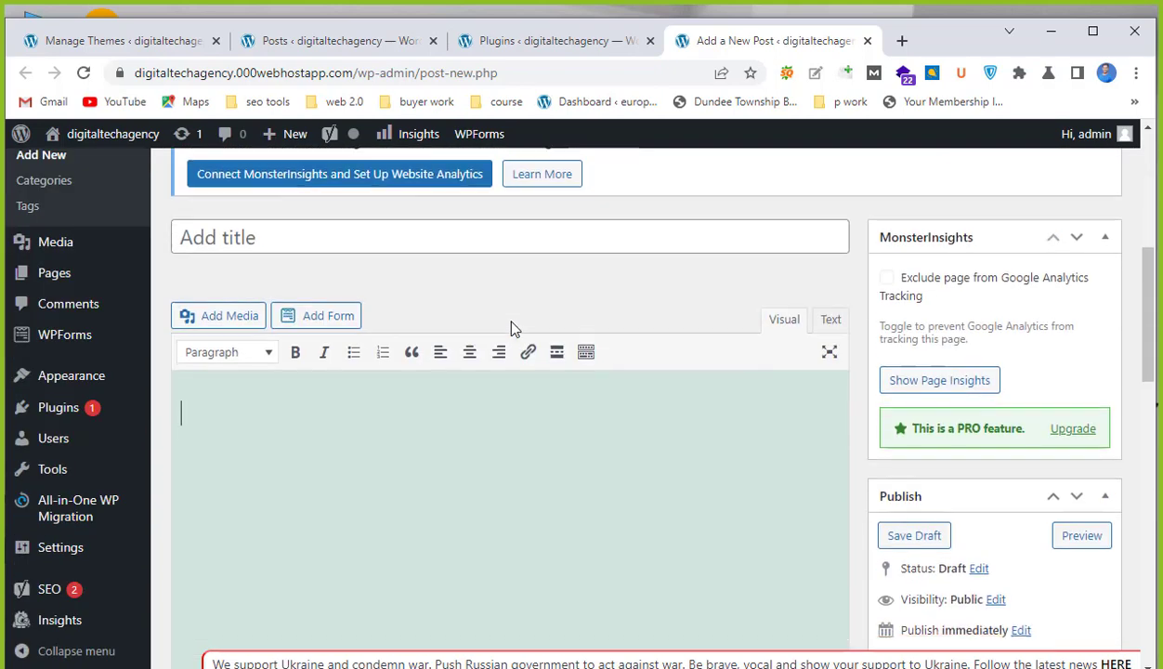
scroll(487, 309, "up", 2)
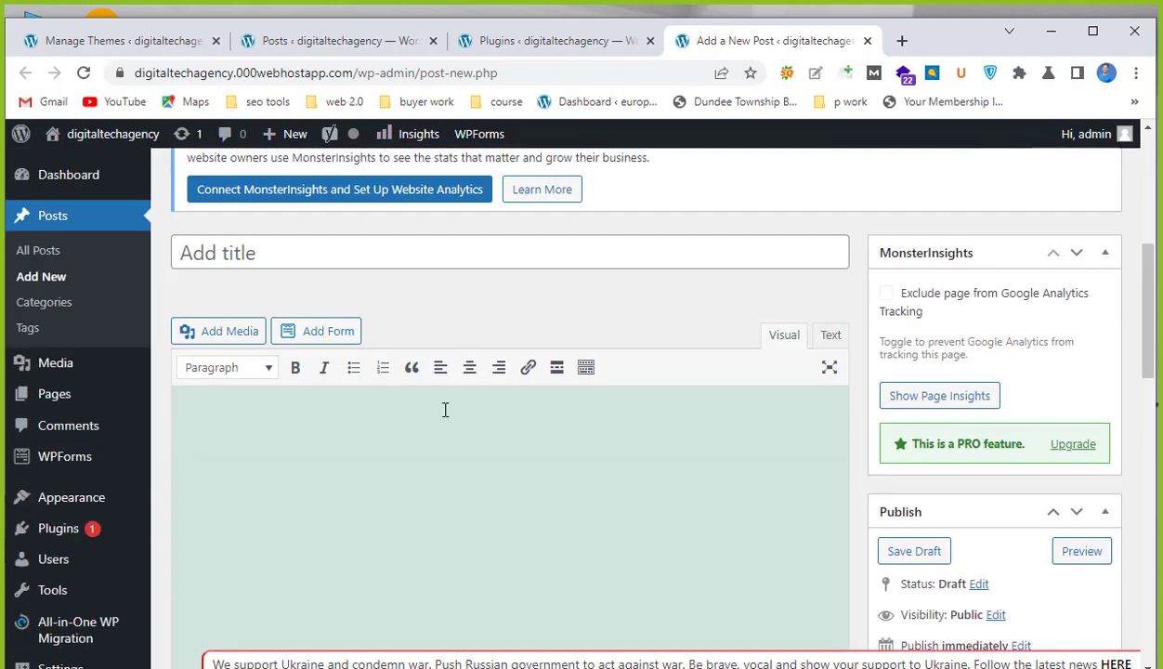
left_click(355, 436)
Inspect the Yoast slug and meta description fields and the readability analysis of the empty post
scroll(372, 427, "down", 5)
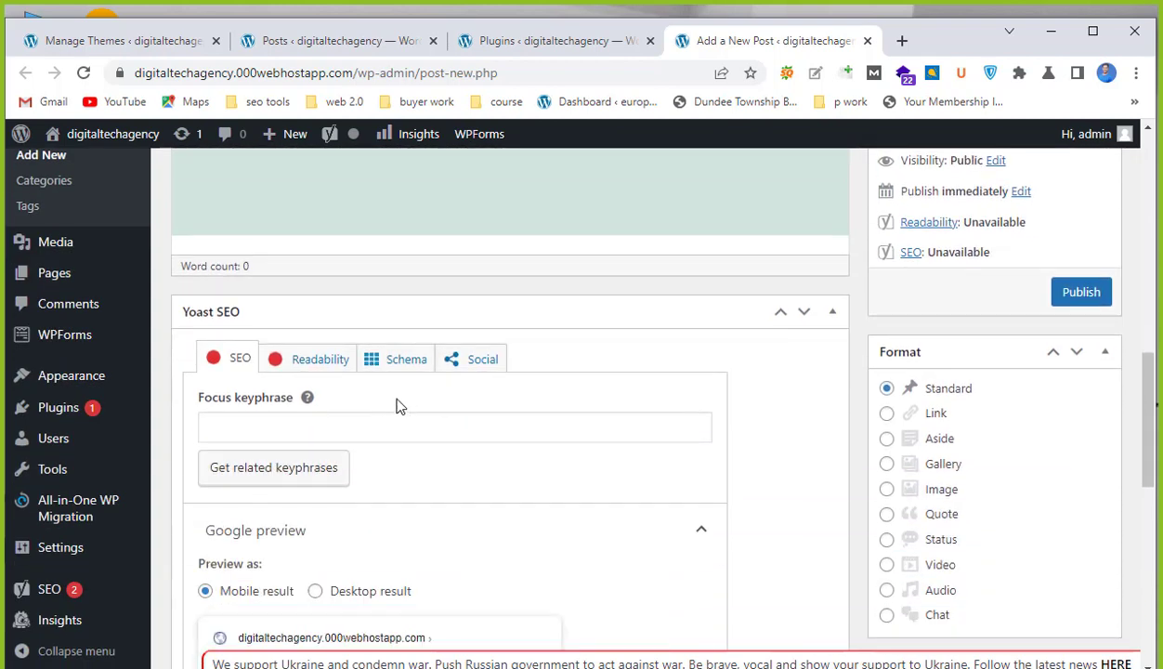
scroll(358, 363, "up", 2)
scroll(363, 336, "up", 1)
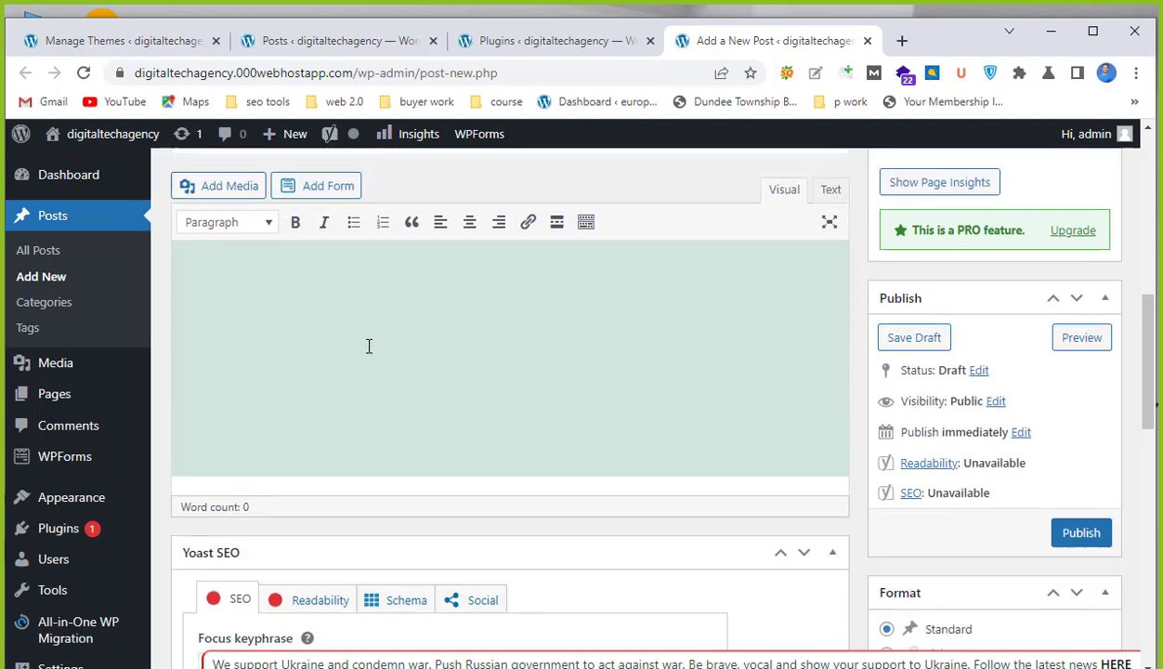
scroll(423, 395, "down", 1)
scroll(423, 395, "down", 8)
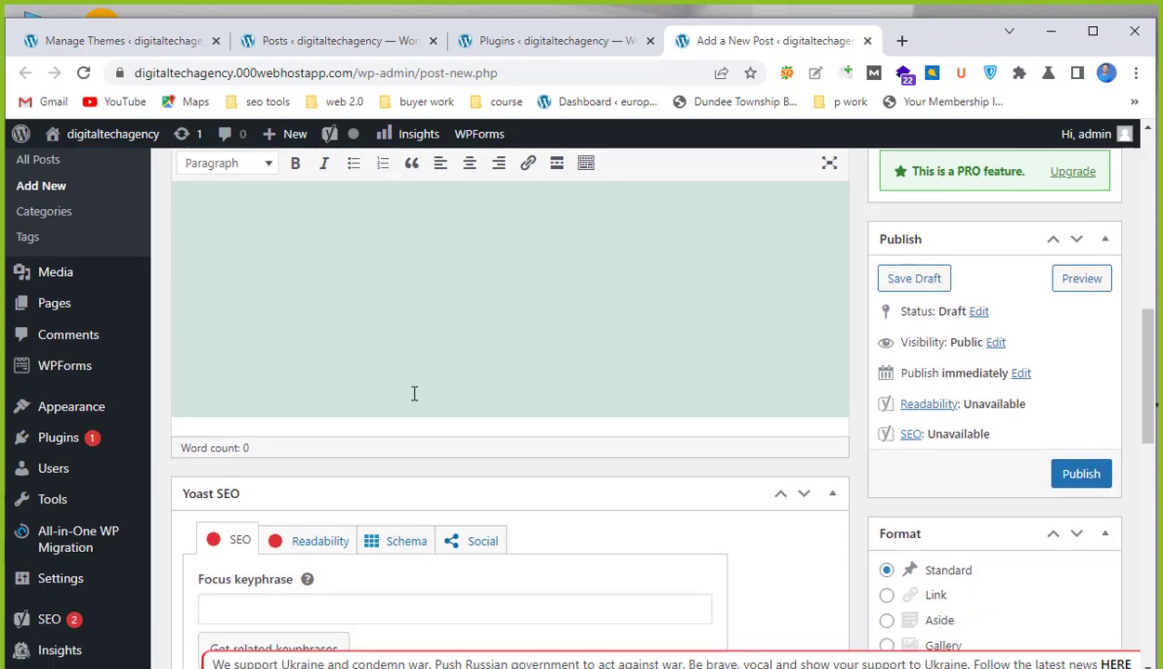
scroll(417, 391, "down", 3)
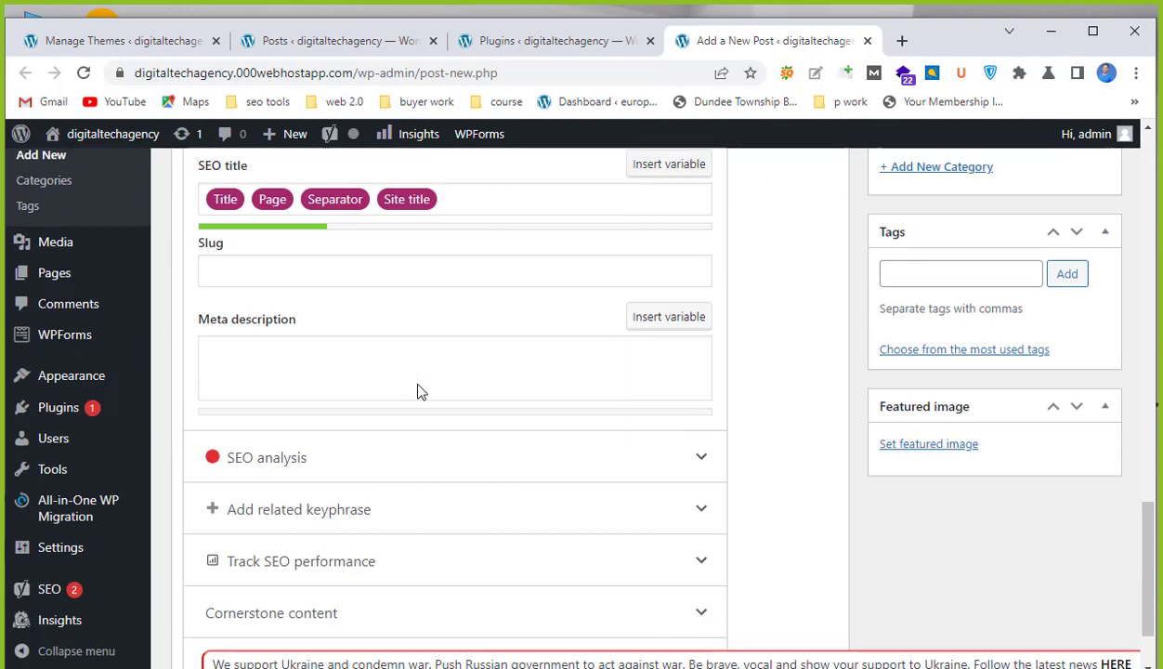
left_click(296, 342)
left_click(277, 259)
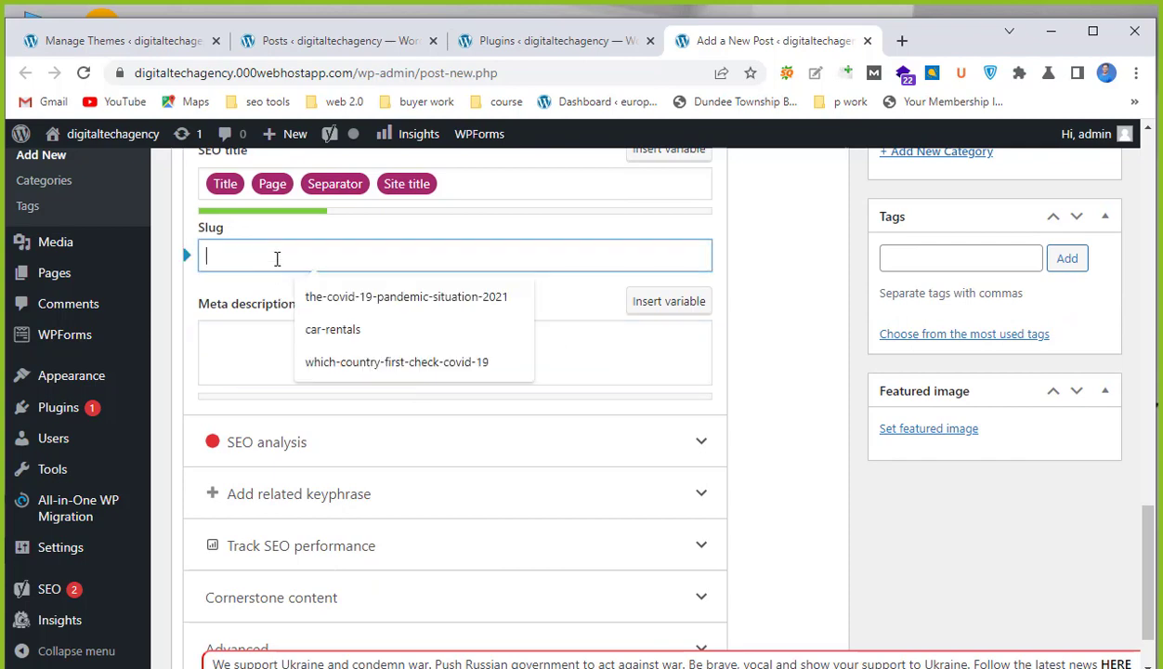
scroll(278, 262, "up", 7)
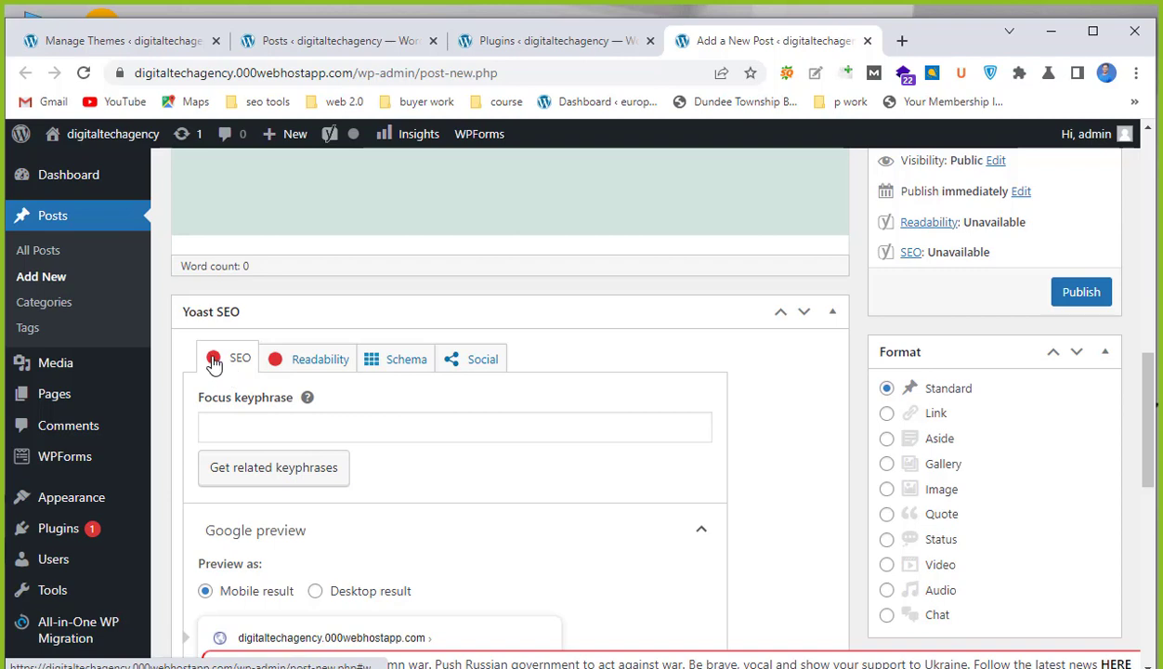
left_click(299, 360)
scroll(311, 363, "up", 4)
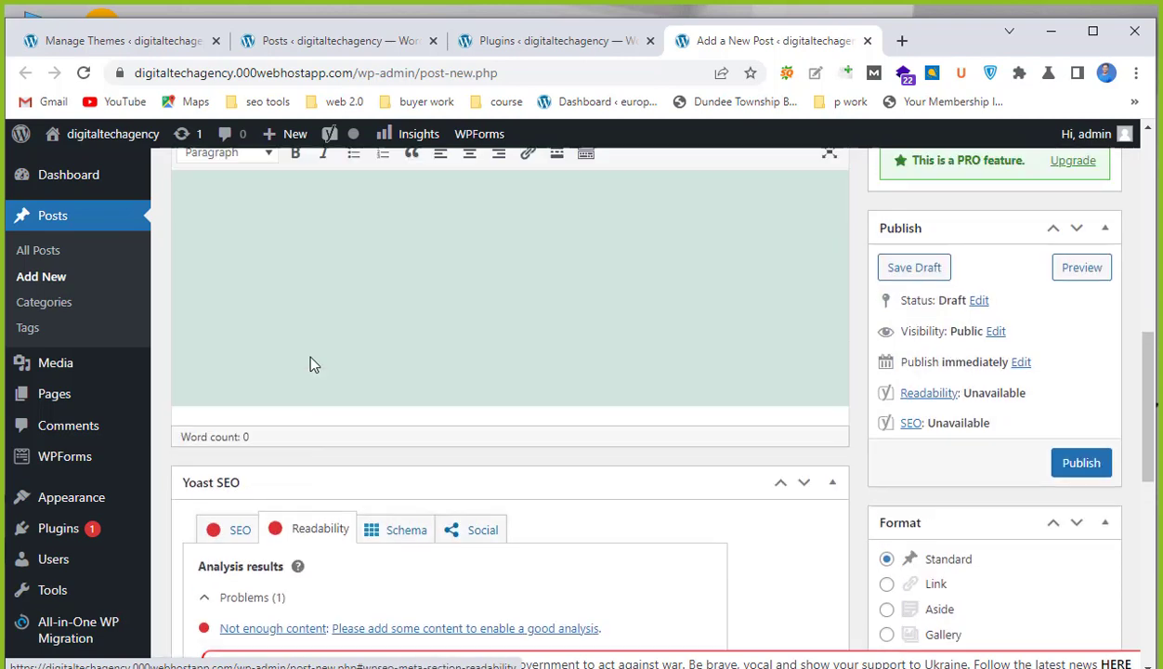
left_click(384, 295)
Dismiss the waiting-room notification and put the caret in the empty post title
scroll(449, 334, "up", 3)
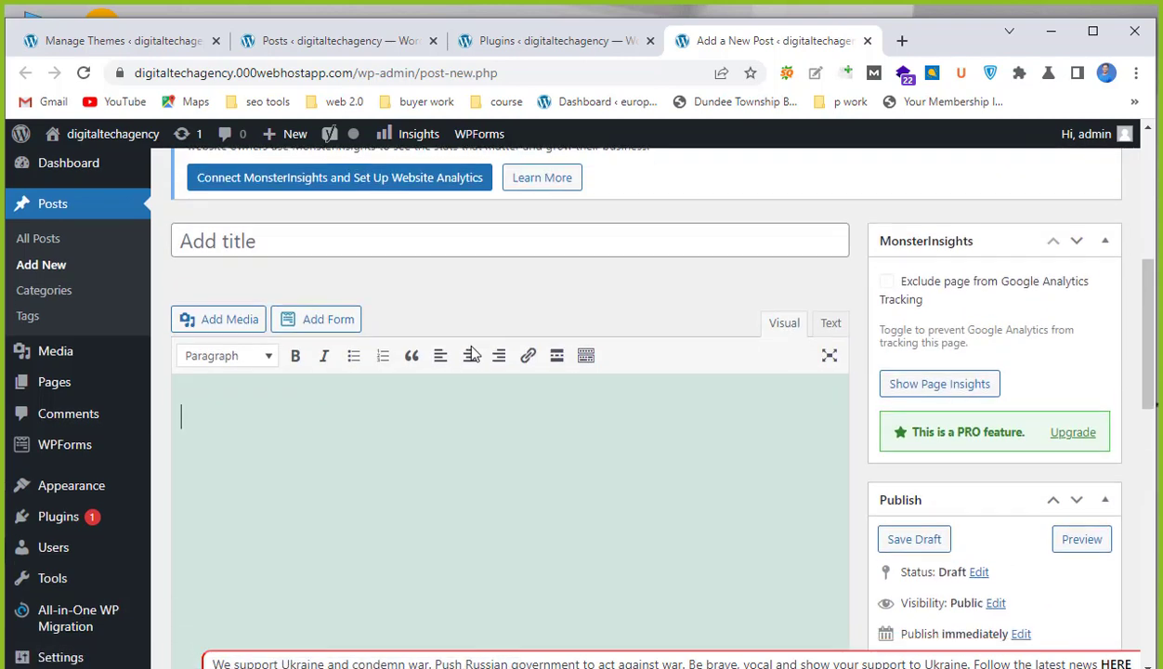
scroll(706, 349, "down", 1)
scroll(1002, 371, "down", 2)
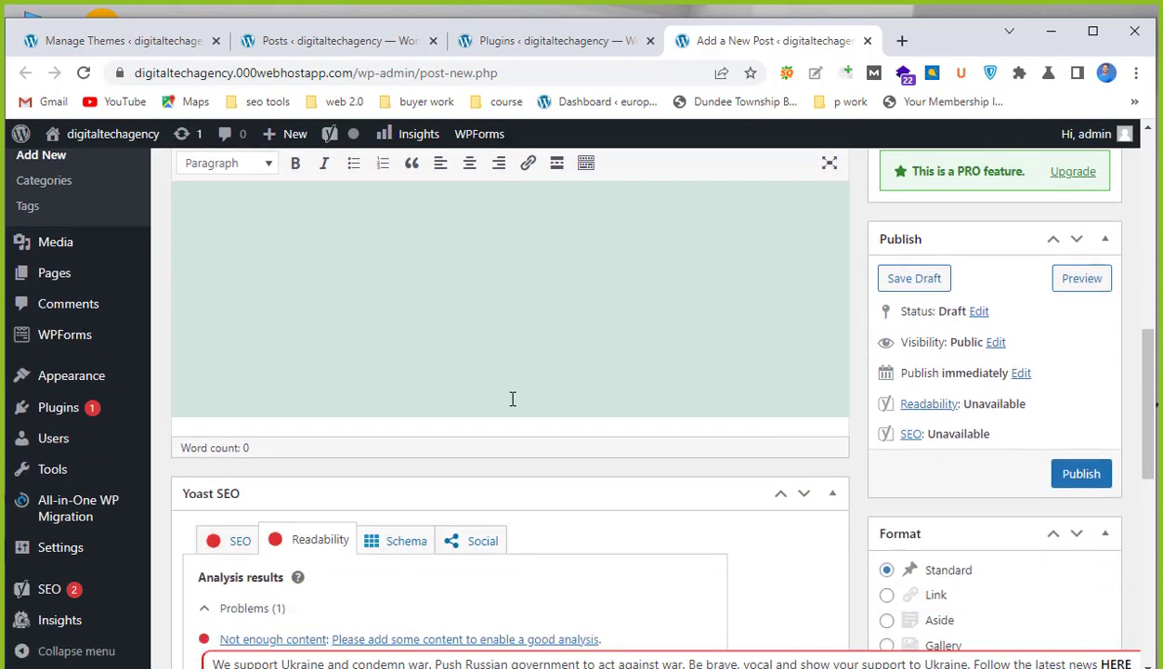
scroll(509, 398, "up", 2)
scroll(509, 399, "up", 1)
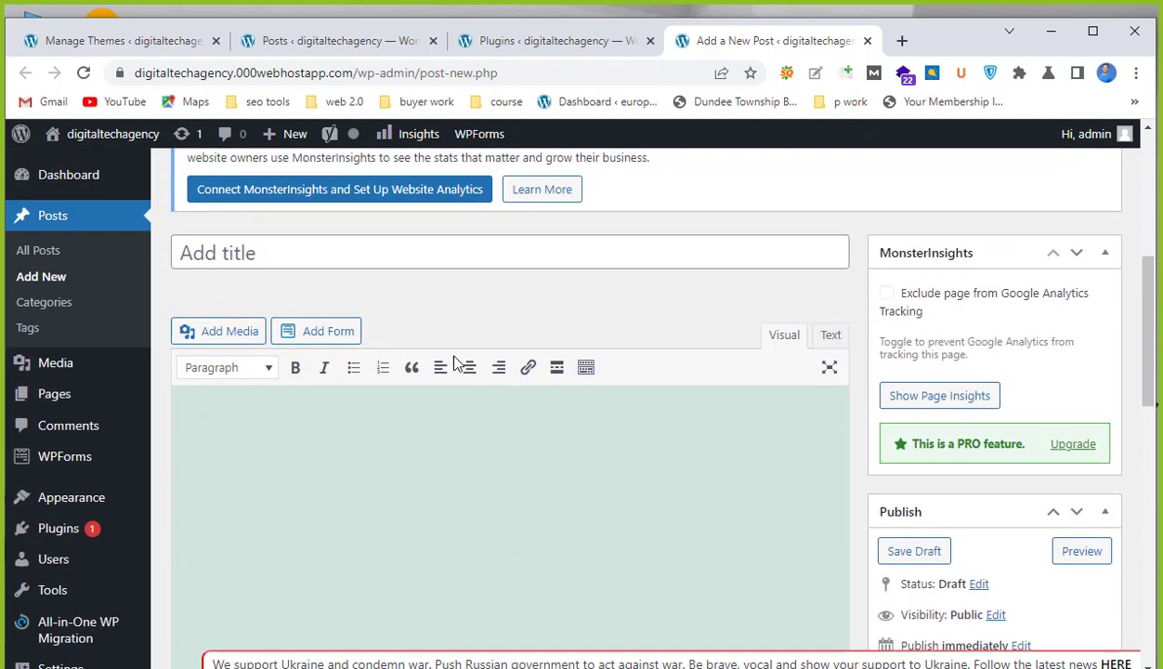
left_click(452, 253)
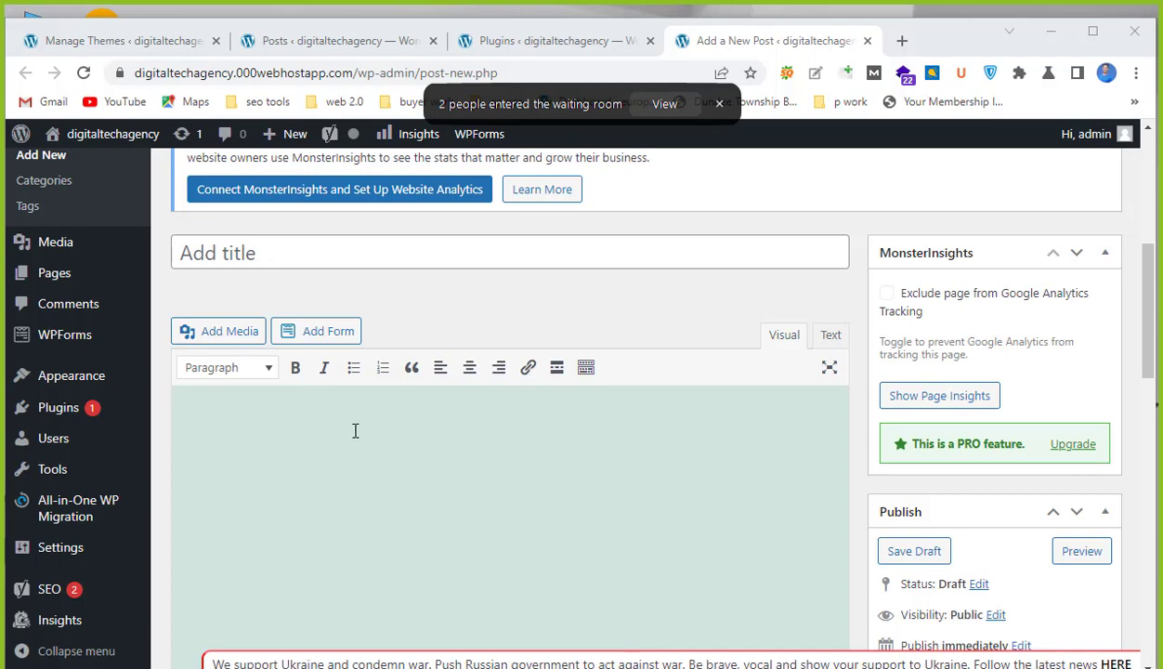
scroll(337, 462, "down", 2)
scroll(343, 459, "up", 1)
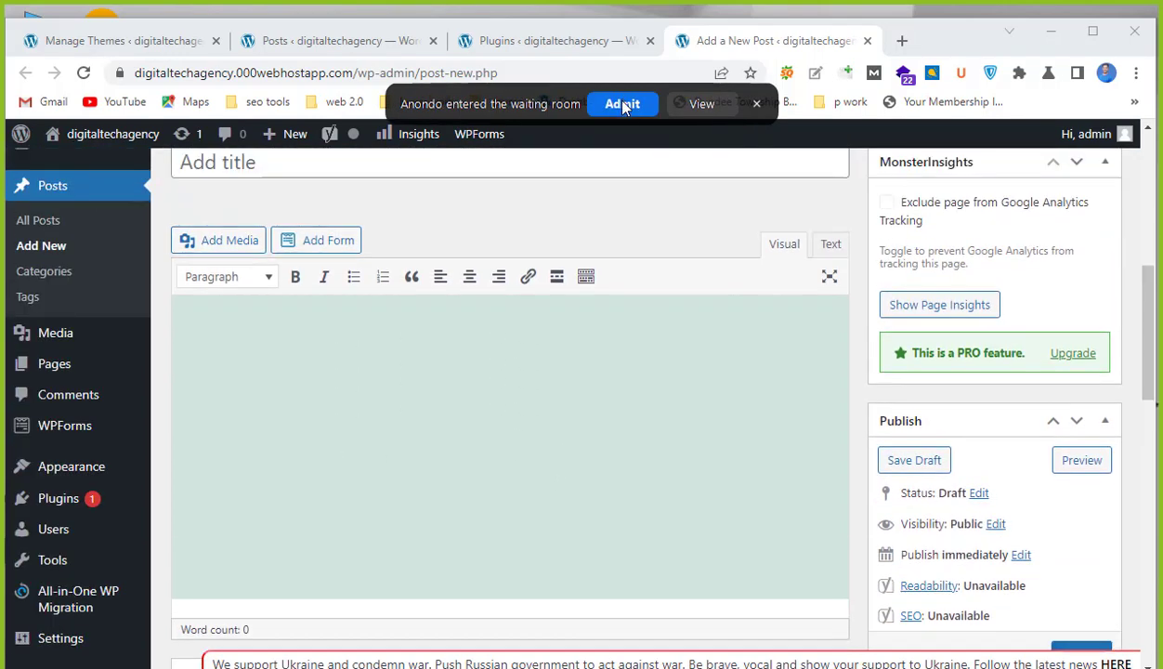
left_click(624, 105)
scroll(424, 346, "down", 1)
scroll(372, 334, "up", 2)
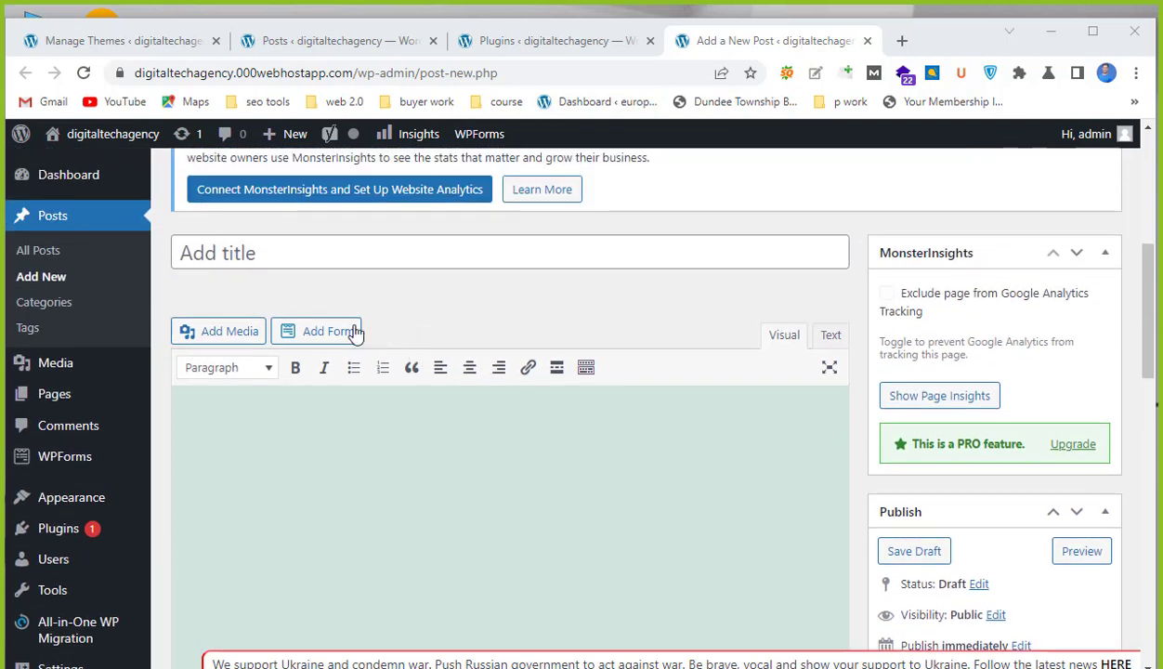
left_click(327, 252)
Copy the WordPad heading 'The 9 Best Horse Nintendo Switch Games' into the post title
left_click(296, 442)
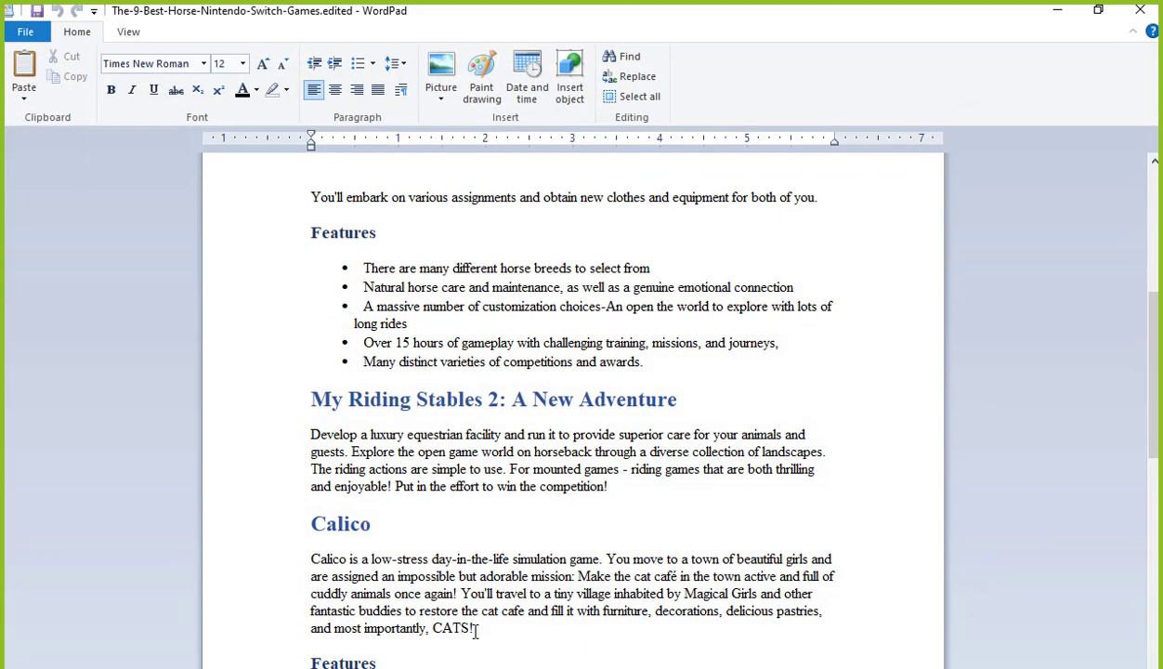
scroll(470, 416, "up", 5)
scroll(470, 416, "up", 5)
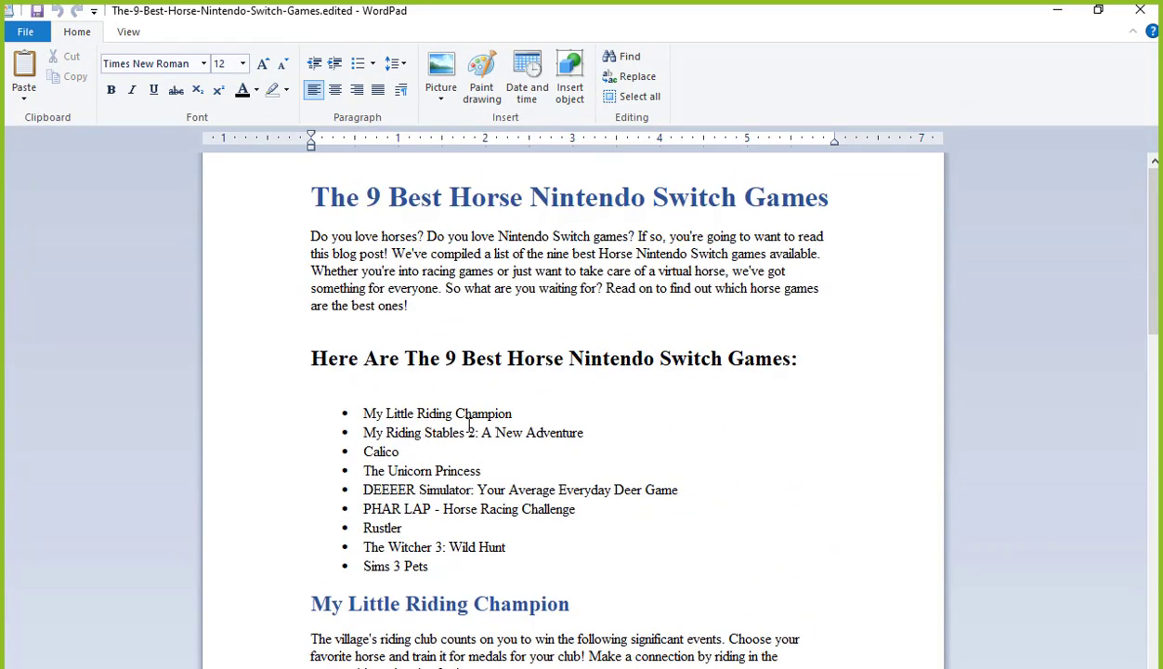
left_click(331, 197)
left_click_drag(318, 197, 812, 193)
key("ctrl+c")
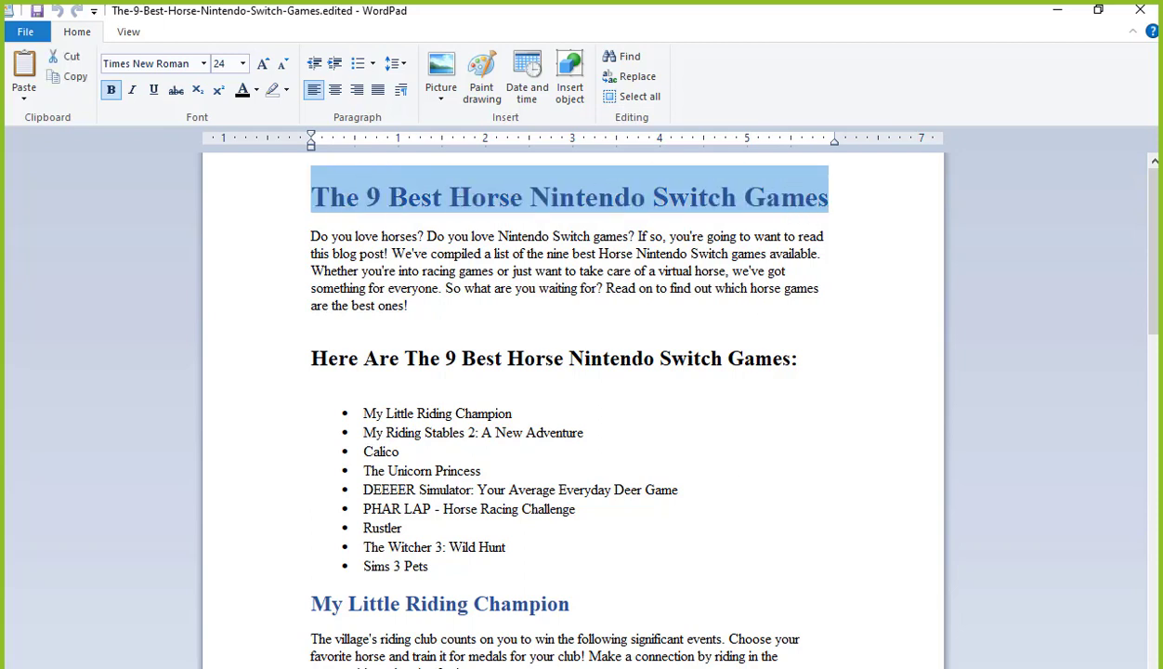
key("alt+Tab")
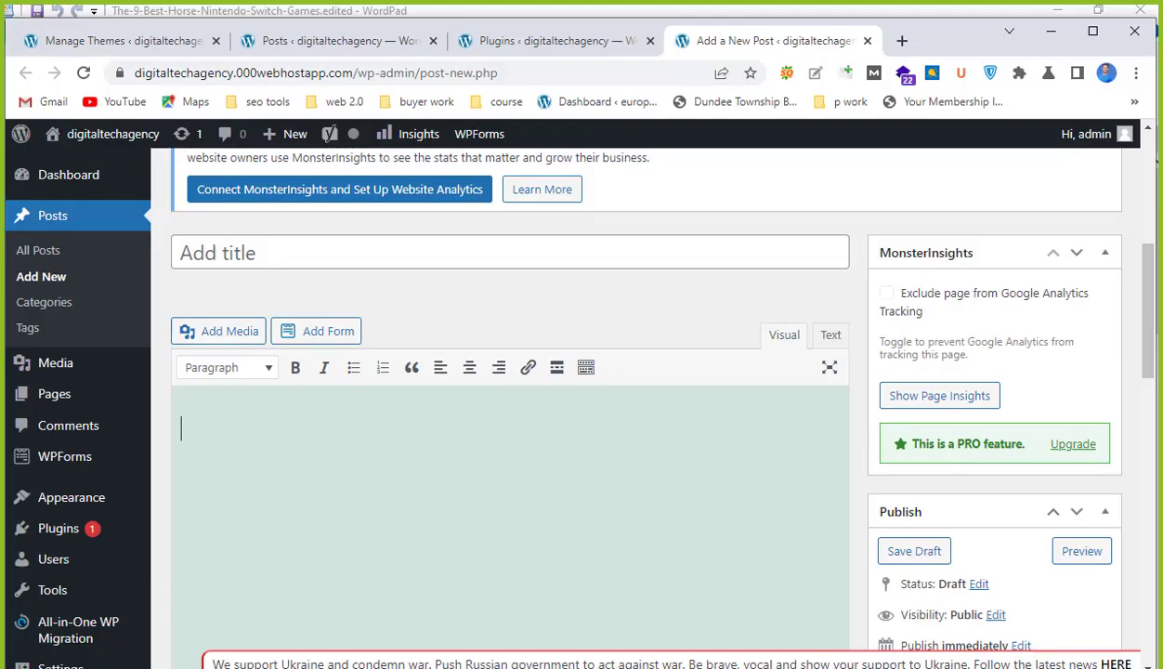
left_click(325, 257)
key("ctrl+v")
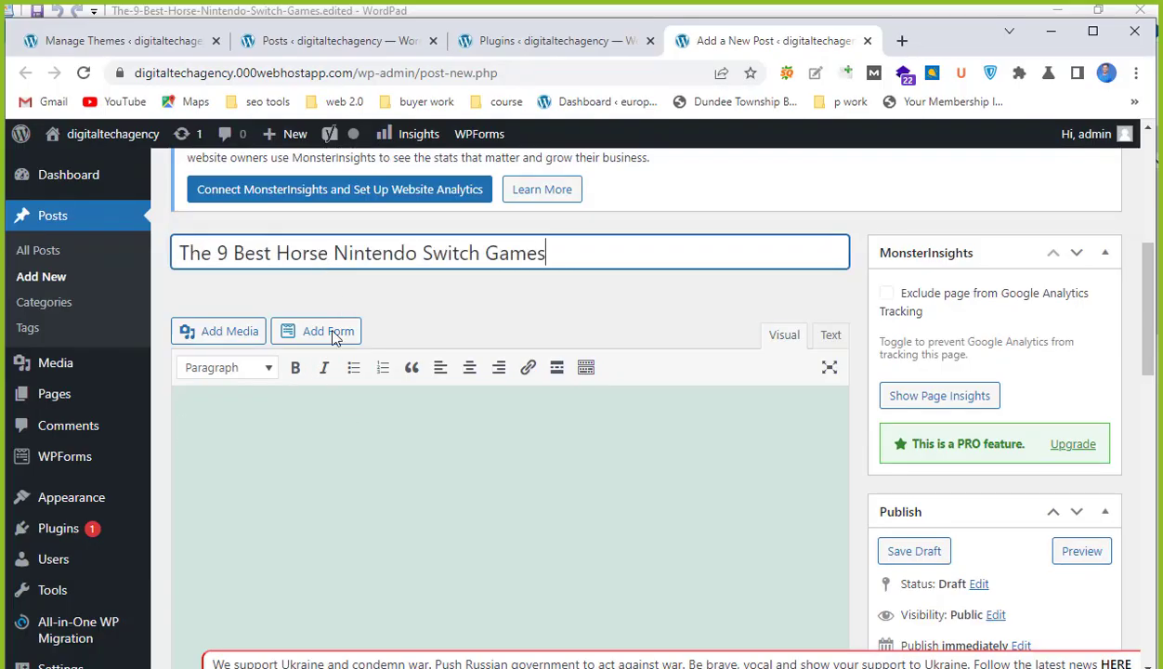
left_click(329, 440)
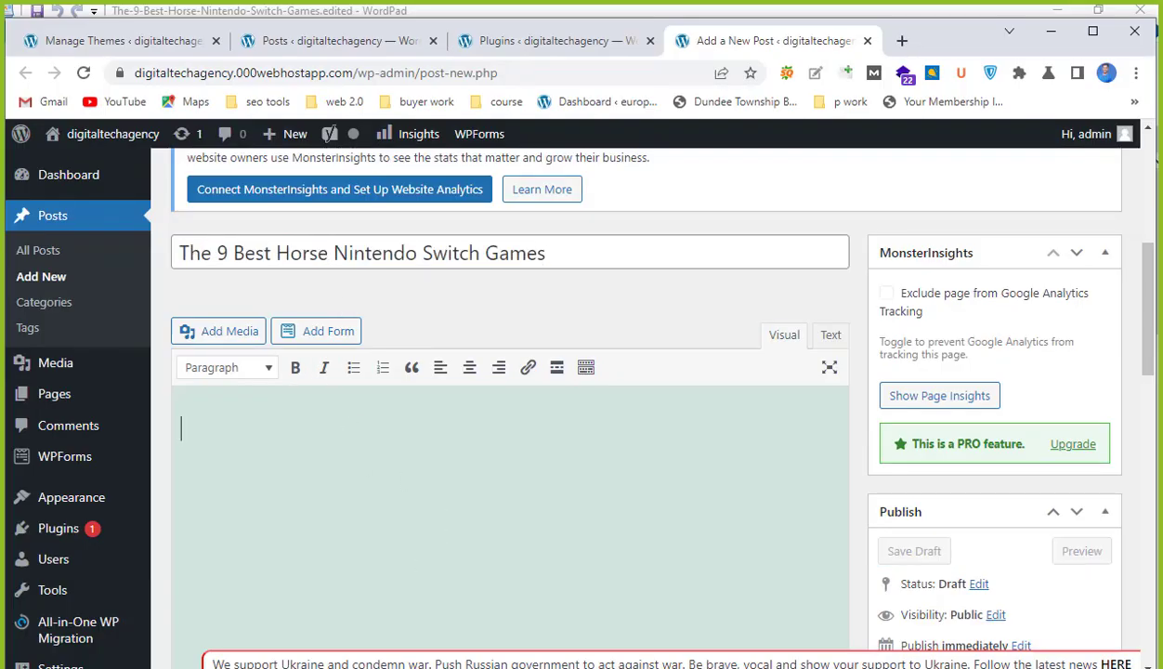
Select and copy the WordPad article from the intro through the Conclusion
key("alt+Tab")
left_click_drag(318, 246, 528, 524)
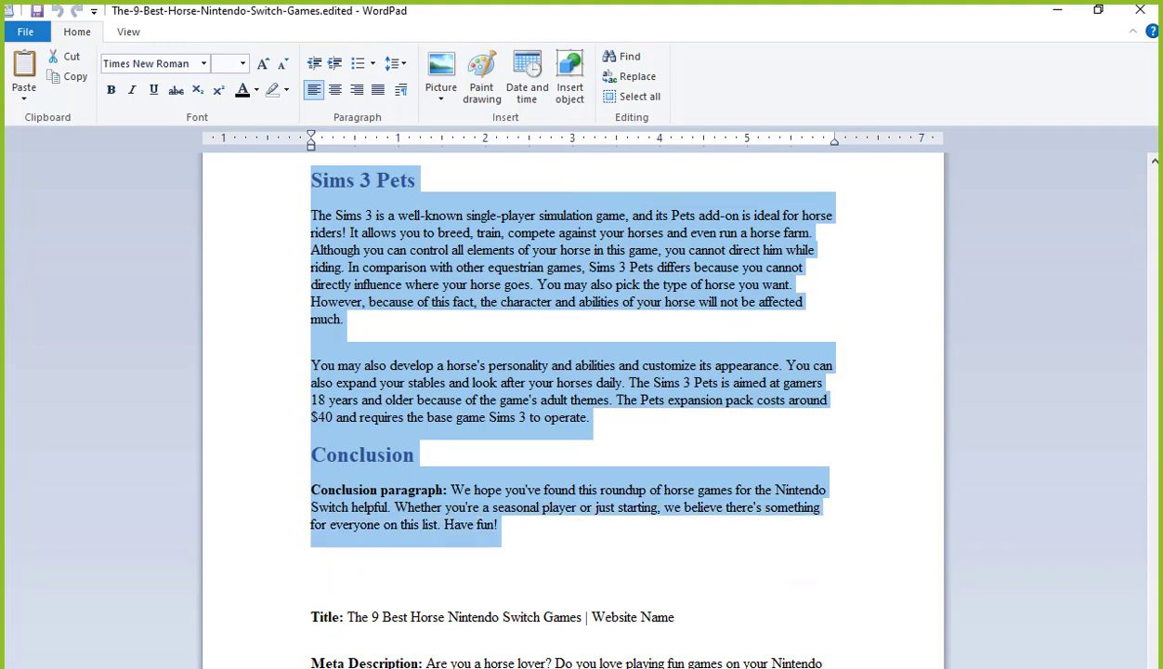
key("alt+u")
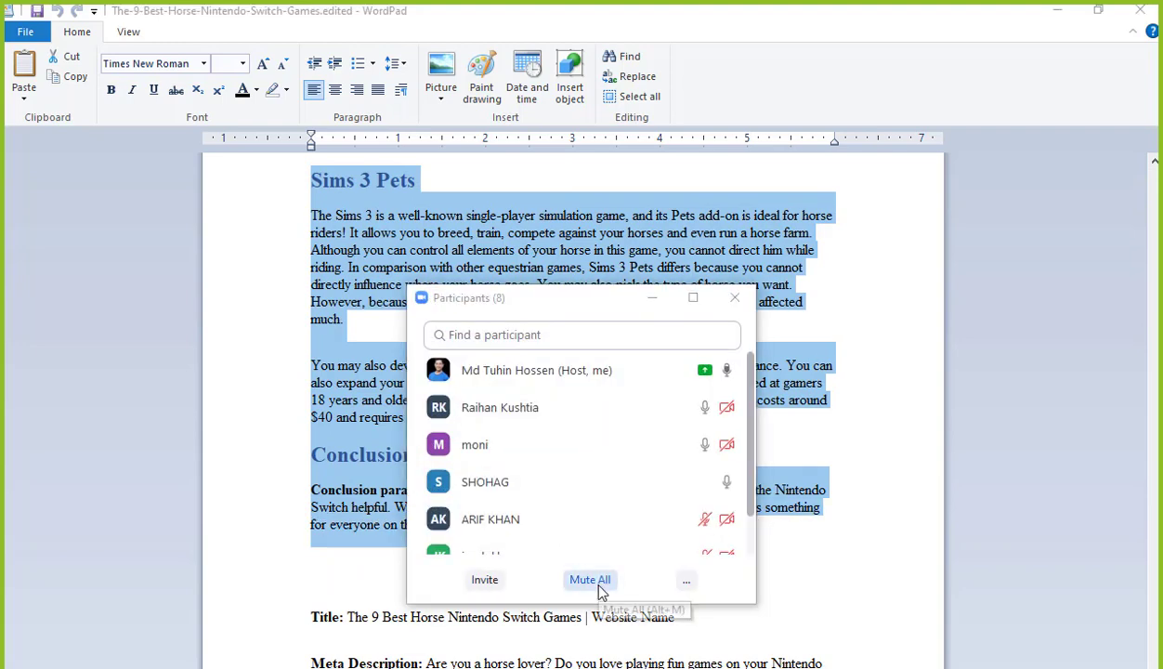
Mute all meeting participants, close the participants list, and minimize WordPad
left_click(594, 580)
left_click(686, 513)
left_click(735, 298)
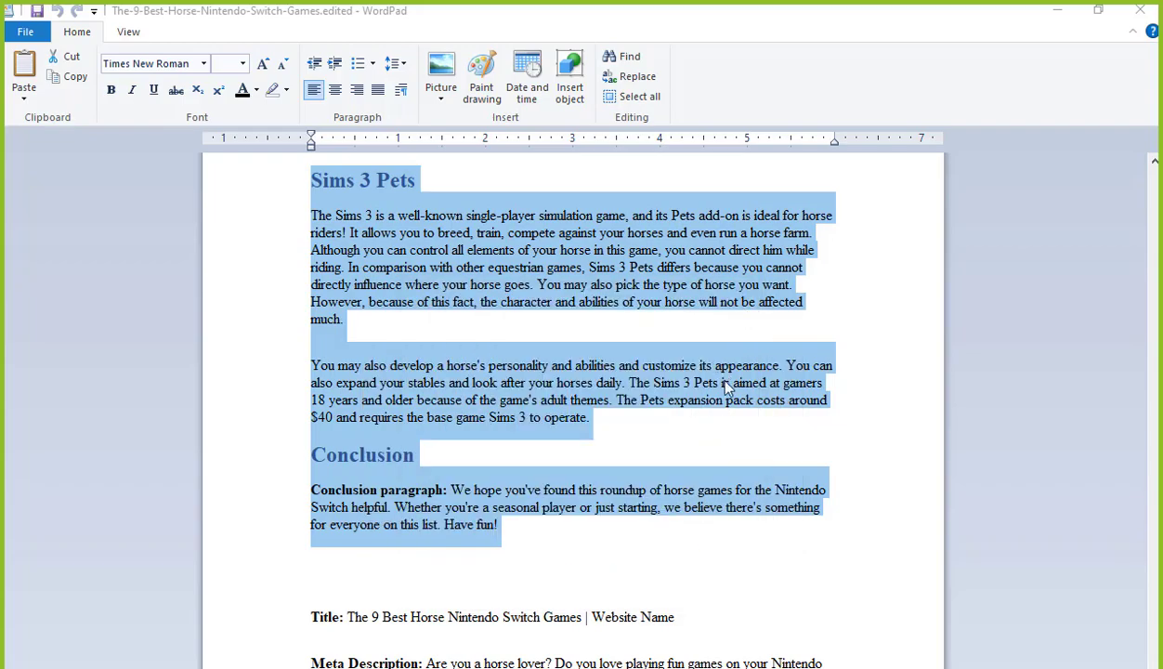
left_click(1061, 9)
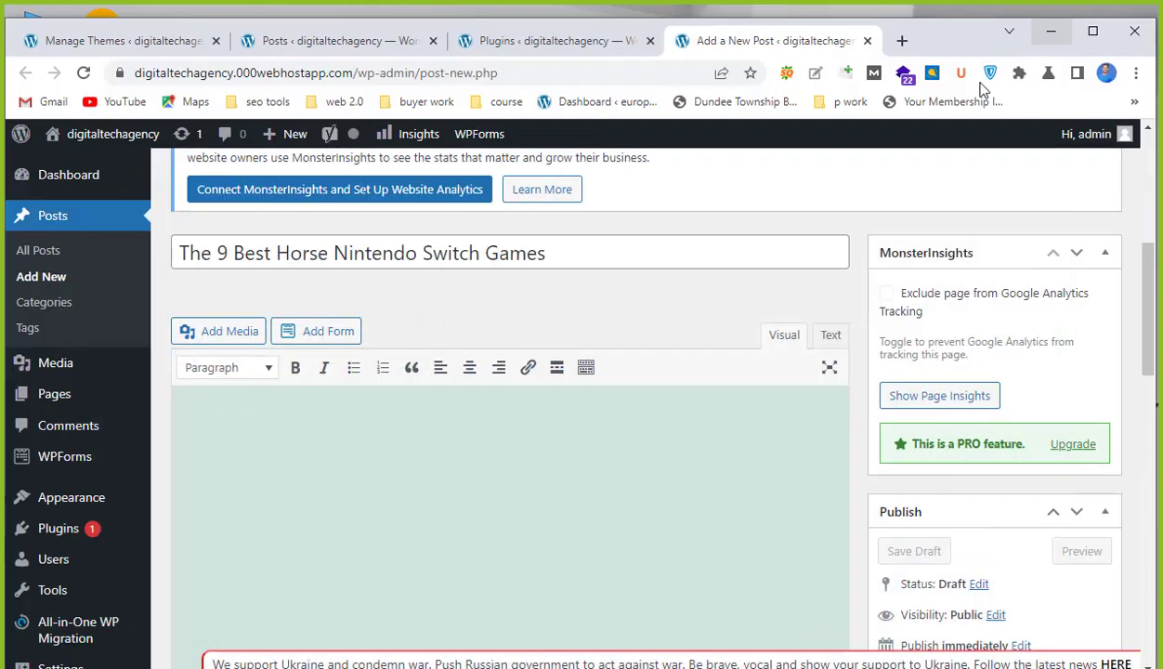
Paste the full horse-games article into the post body
left_click(426, 492)
key("ctrl+v")
scroll(422, 493, "down", 3)
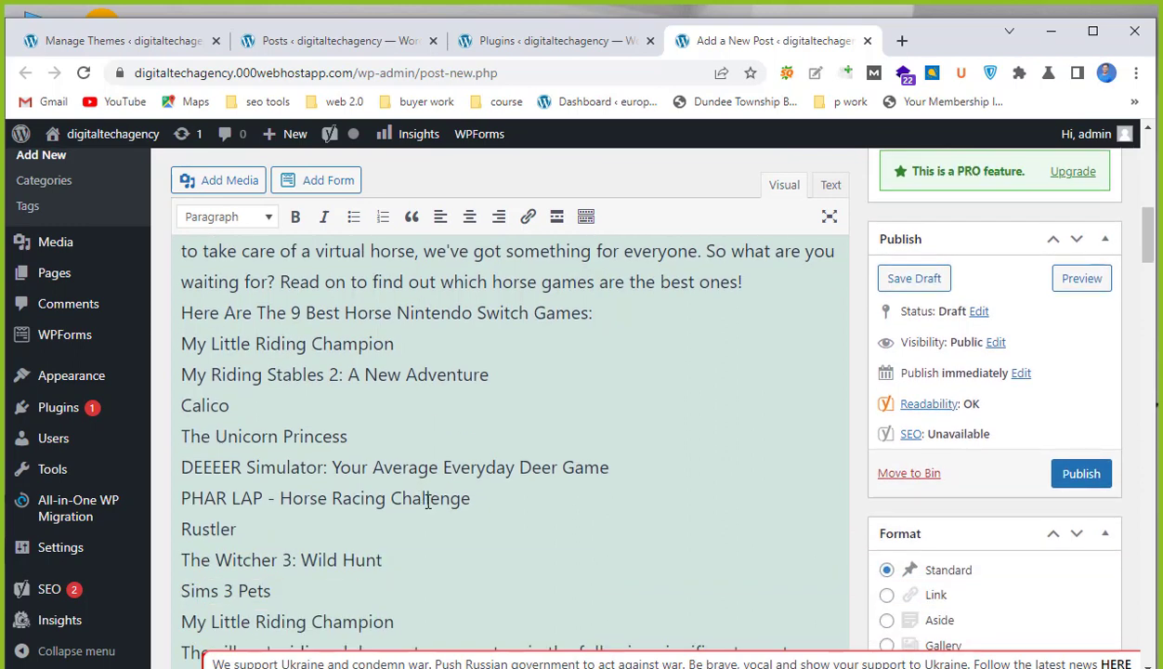
scroll(429, 502, "up", 2)
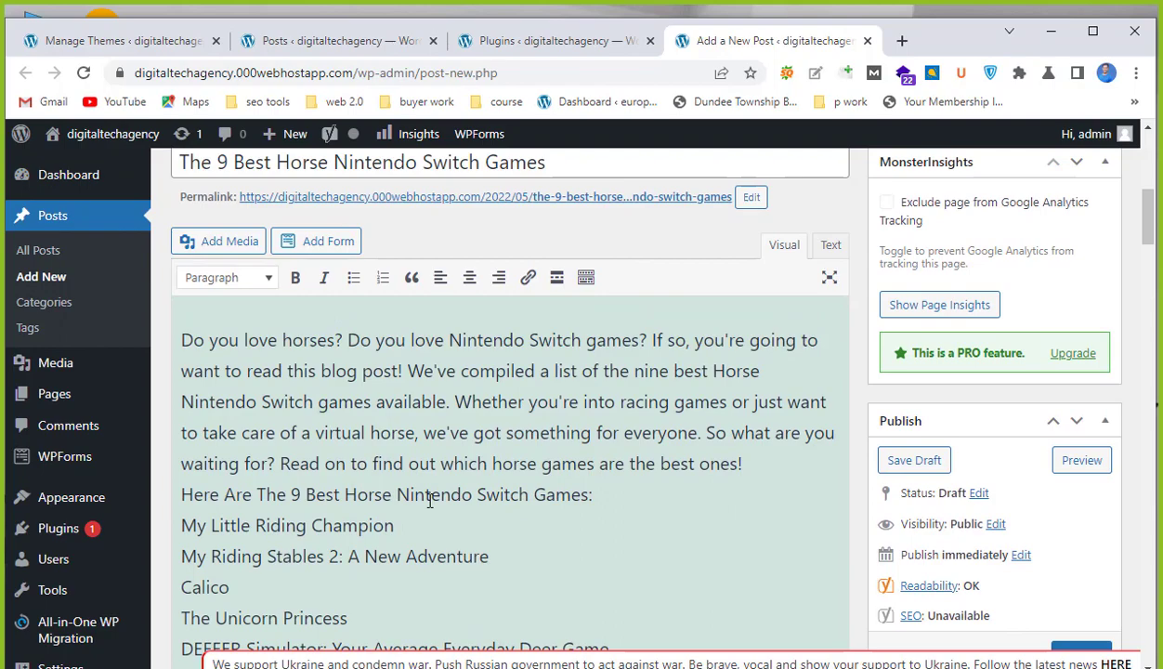
scroll(429, 501, "down", 12)
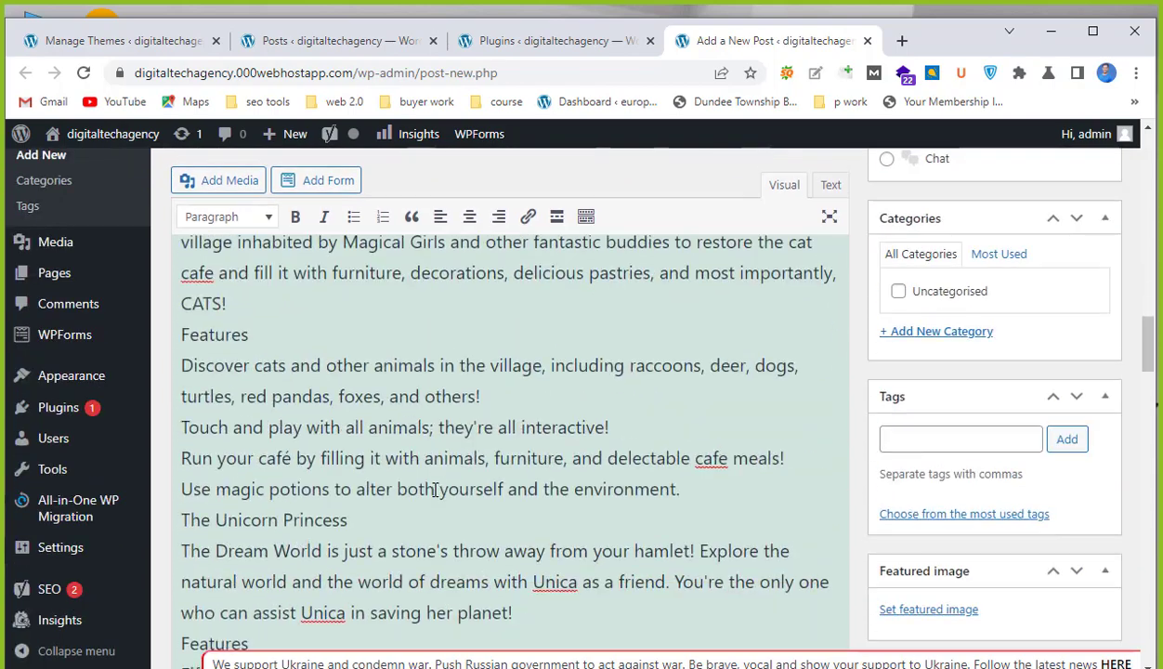
scroll(434, 492, "down", 15)
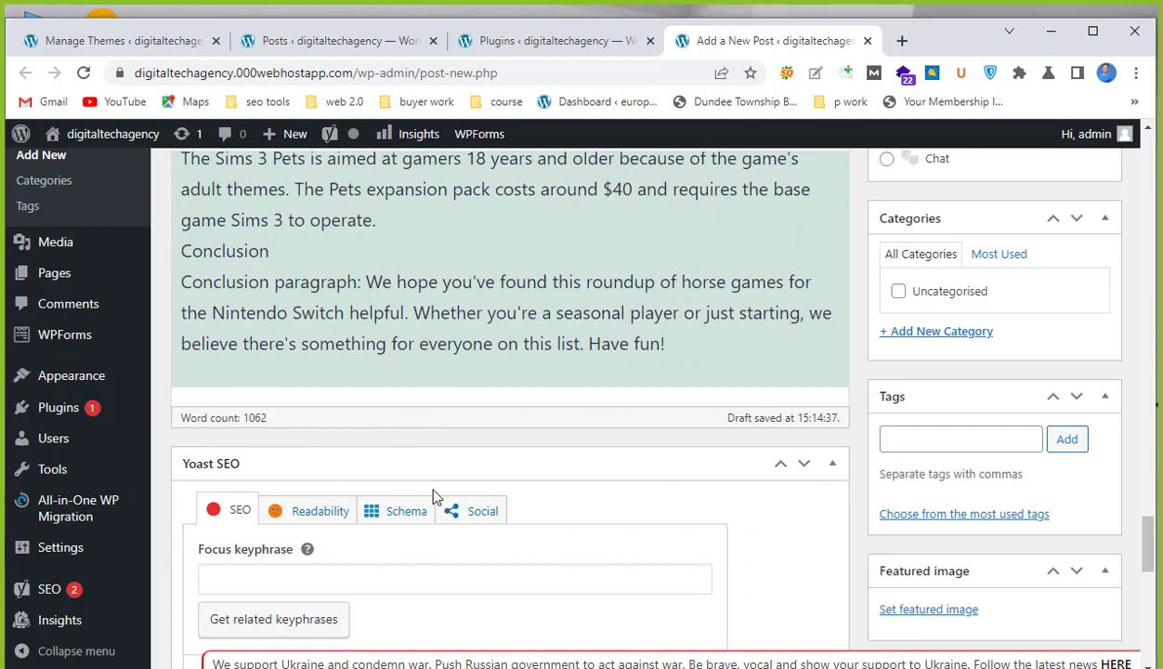
Review Yoast's readability analysis, then the SEO analysis and keyphrase fields
left_click(307, 523)
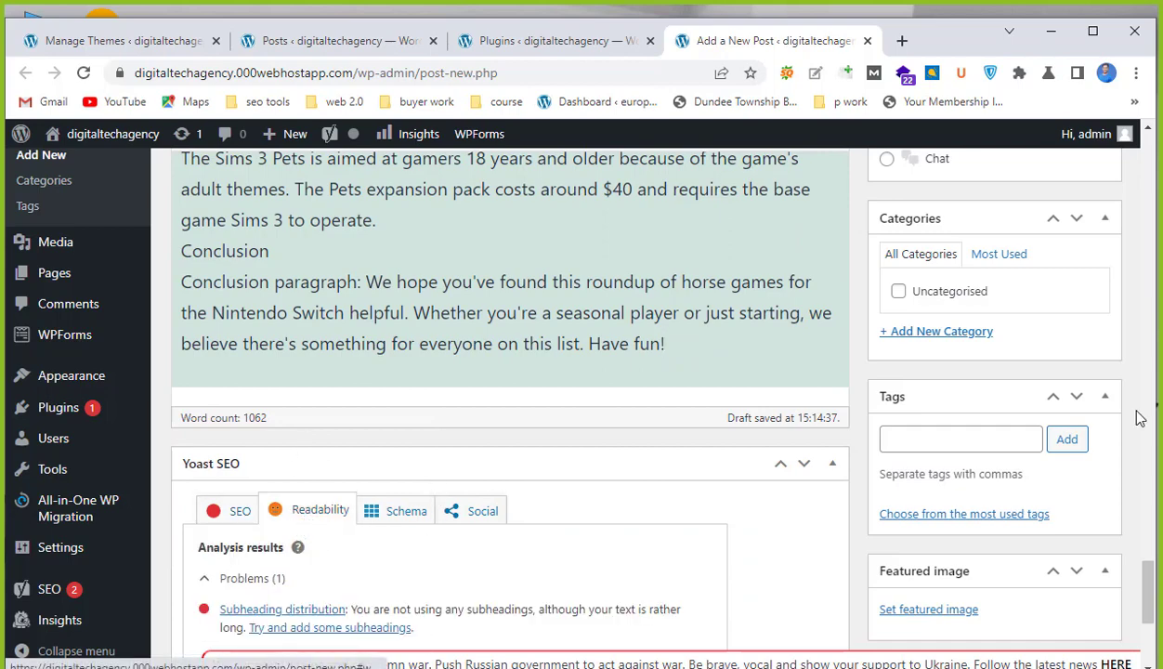
scroll(1025, 427, "up", 6)
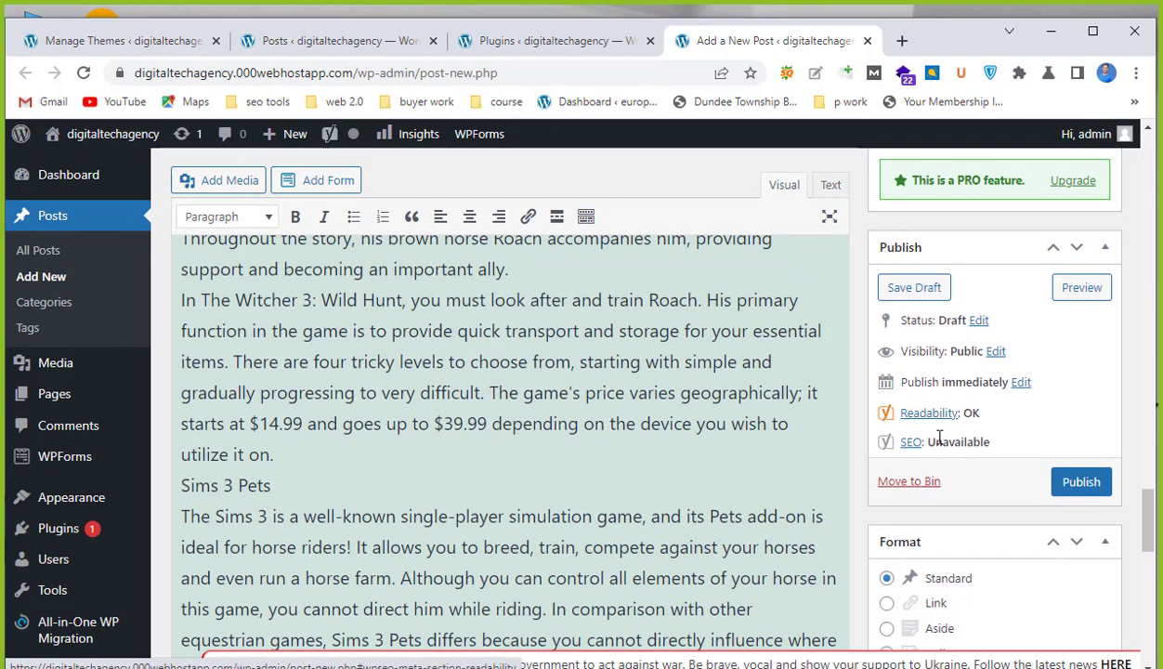
left_click(921, 420)
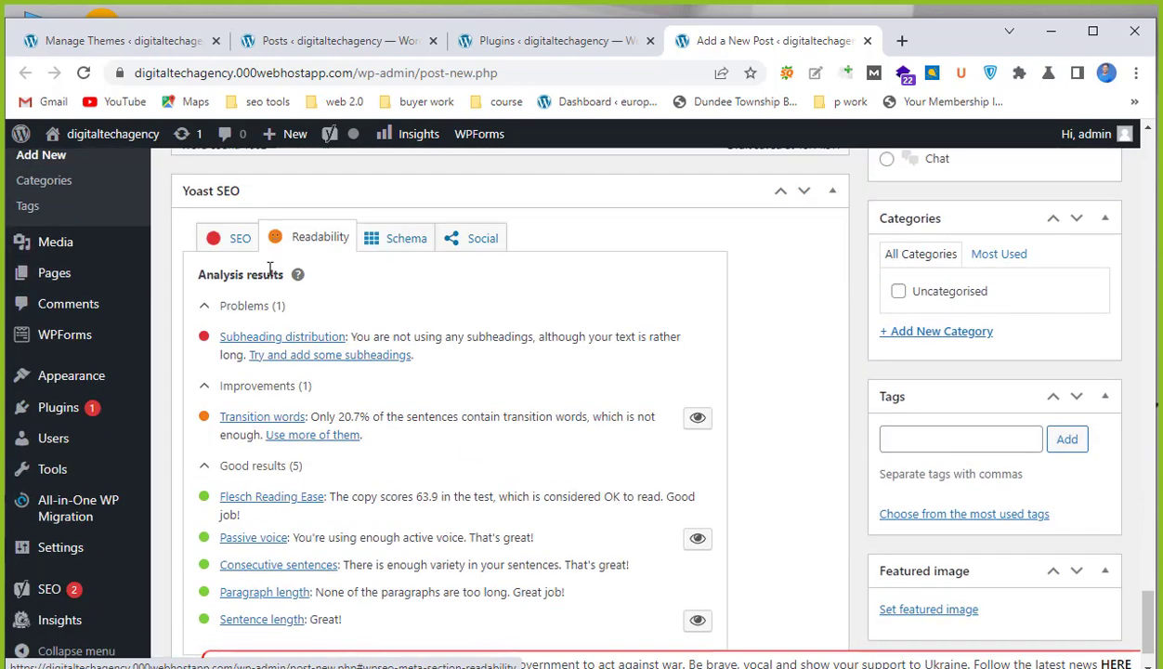
left_click(217, 245)
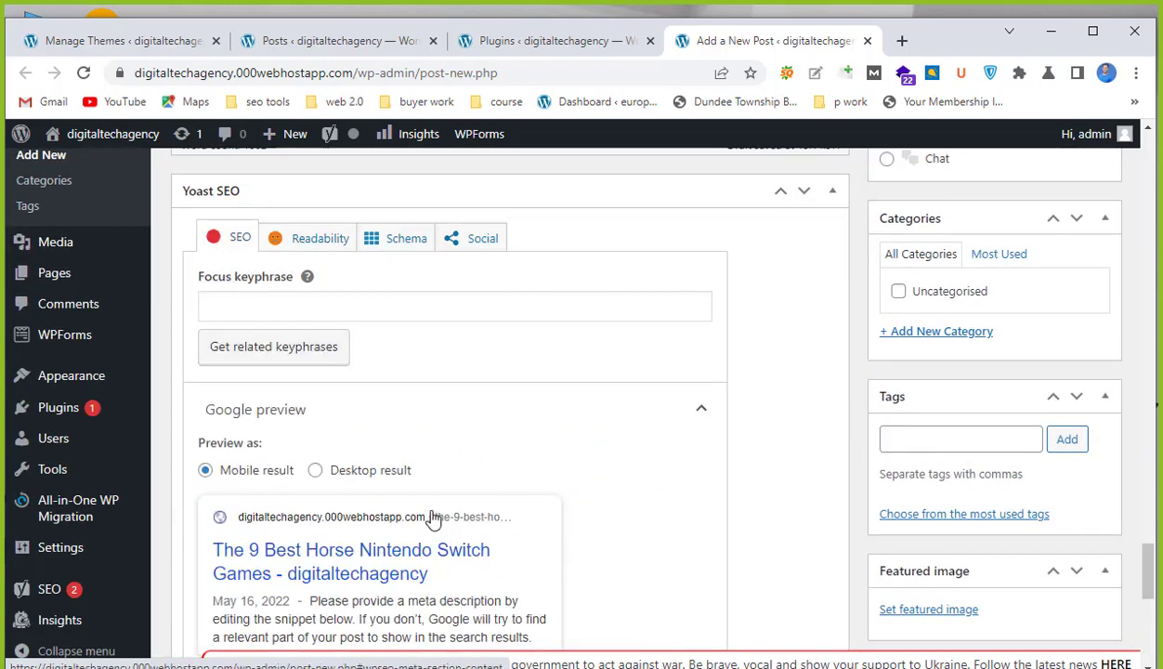
scroll(431, 519, "down", 4)
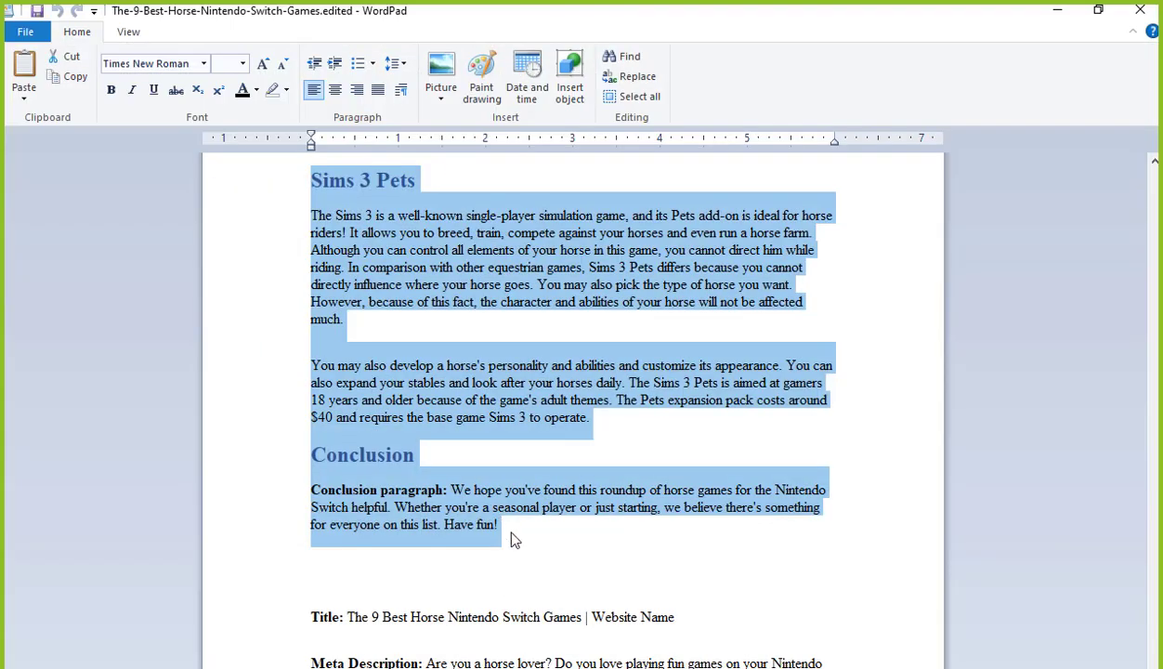
scroll(515, 539, "up", 1)
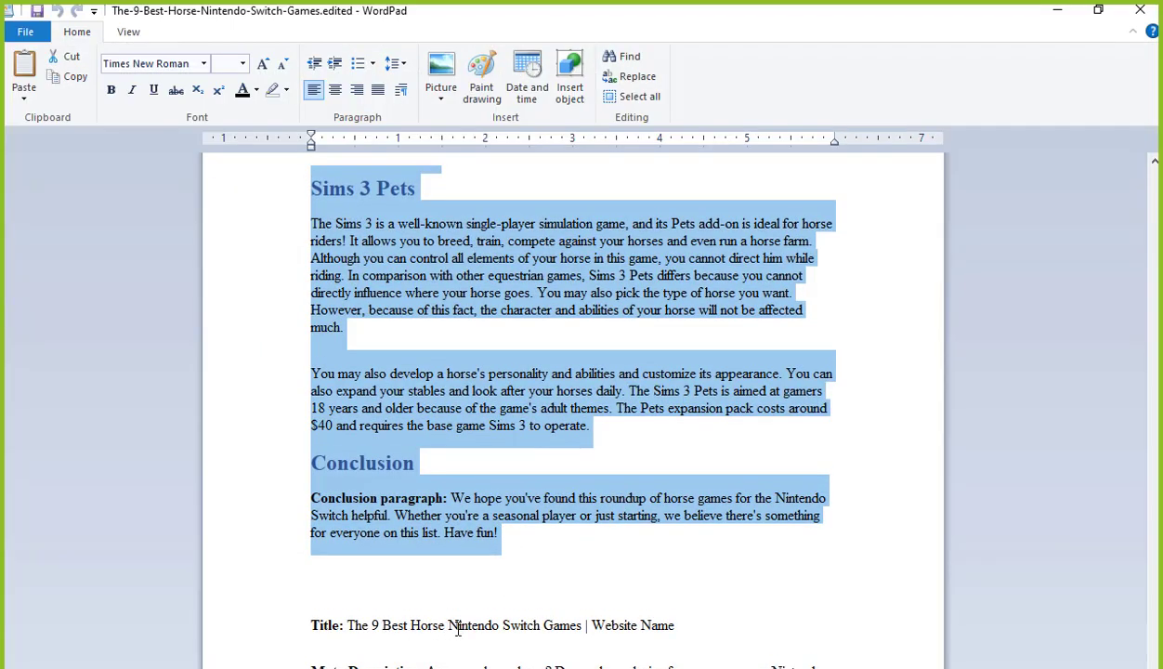
Select 'Horse Nintendo Switch Games' on WordPad's Title line, undo a stray edit, and minimize WordPad
left_click_drag(409, 625, 564, 631)
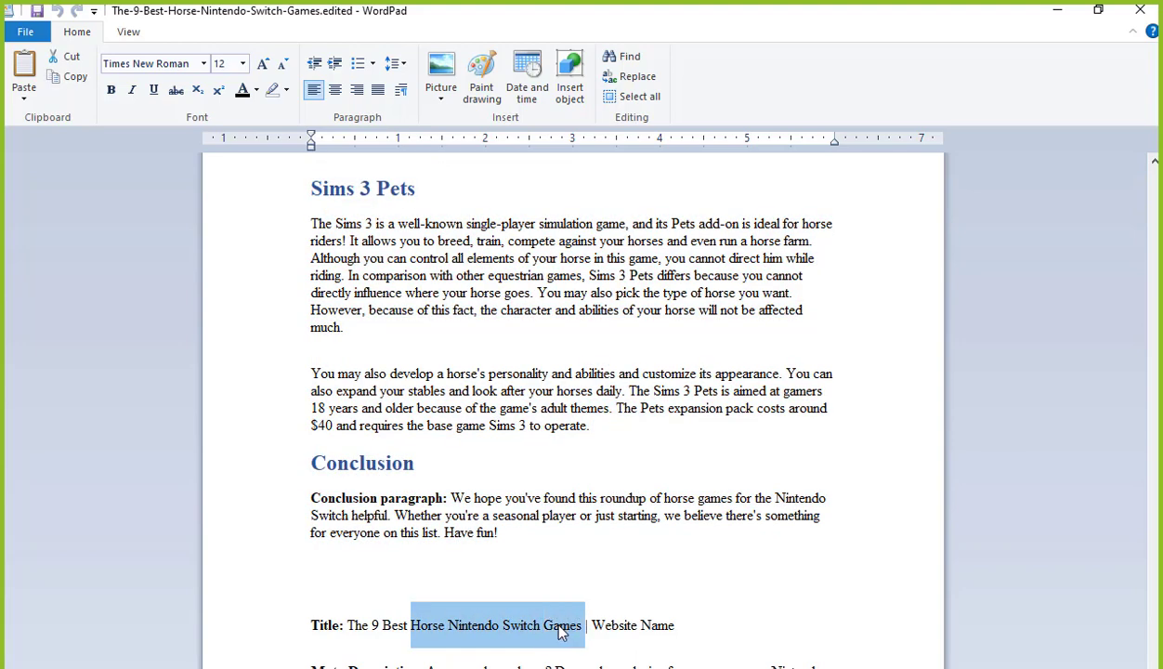
type("c")
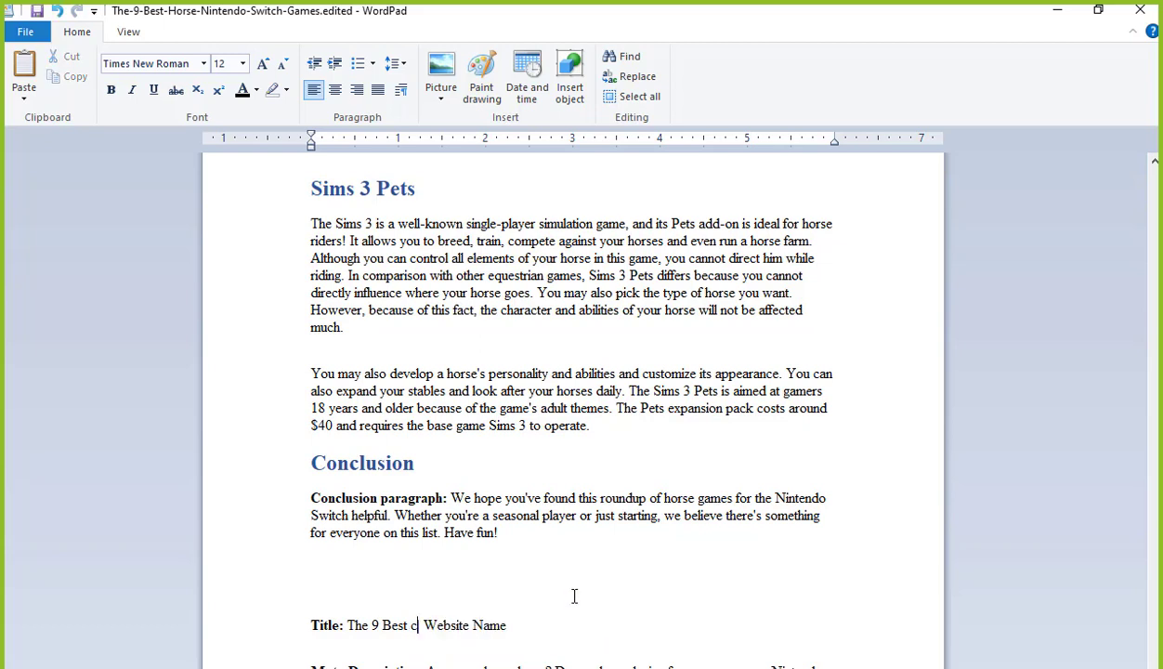
key("ctrl+z")
key("ctrl+c")
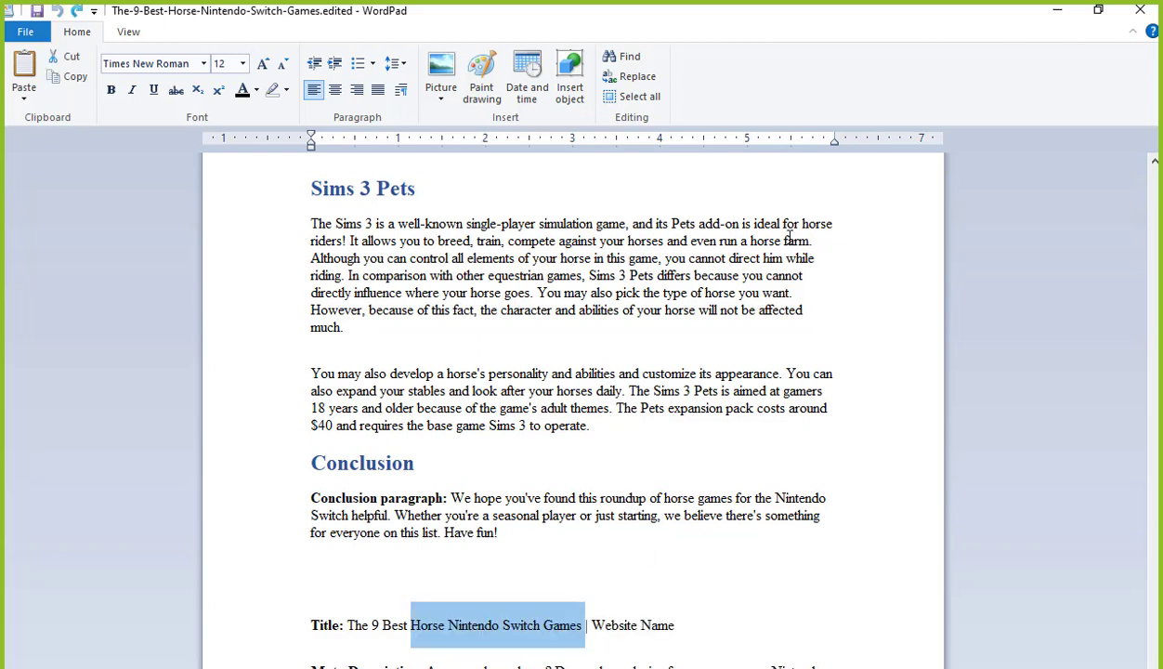
left_click(1057, 10)
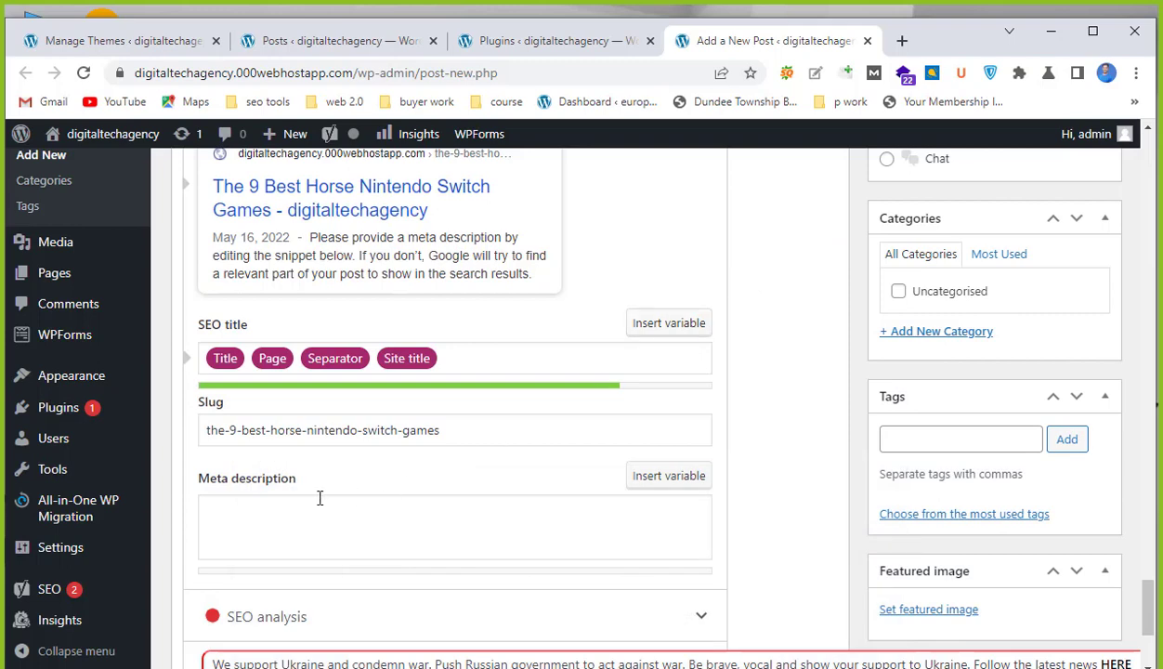
Paste 'Horse Nintendo Switch Games' as the Yoast focus keyphrase and check readability and SEO results
scroll(251, 478, "up", 5)
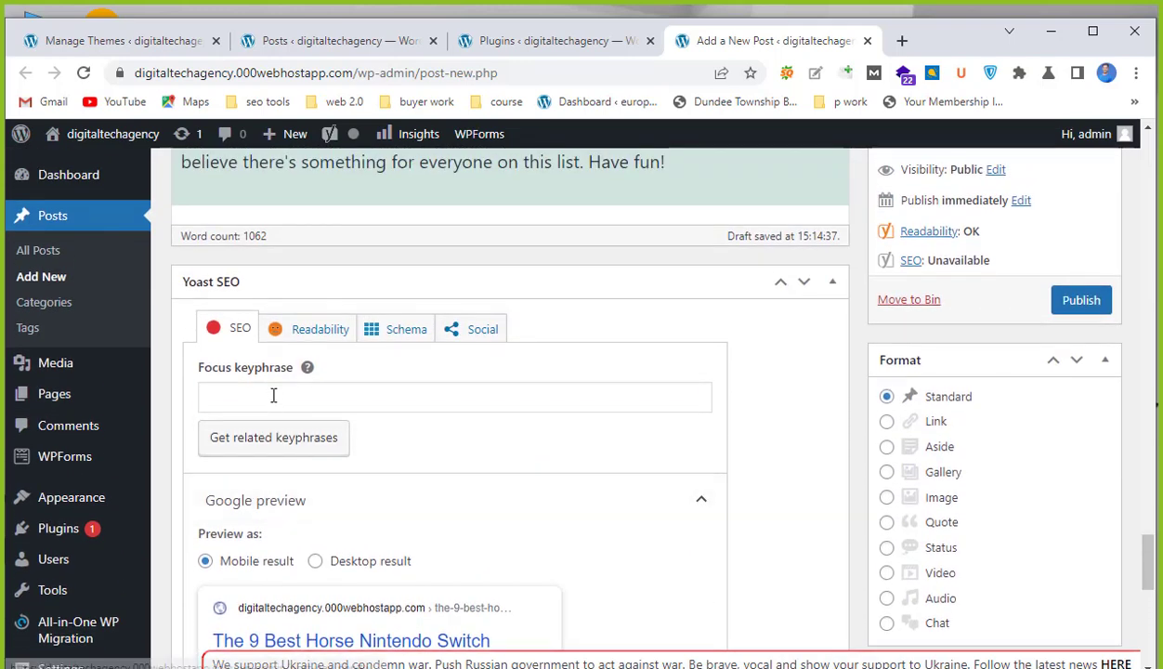
left_click(273, 396)
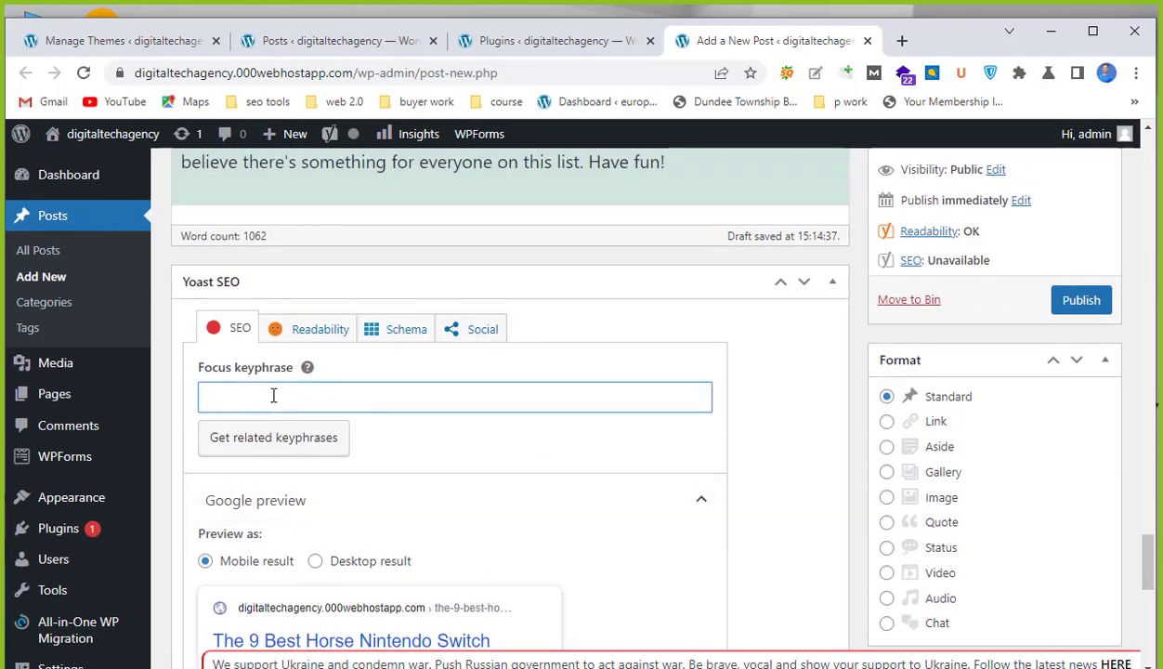
key("ctrl+v")
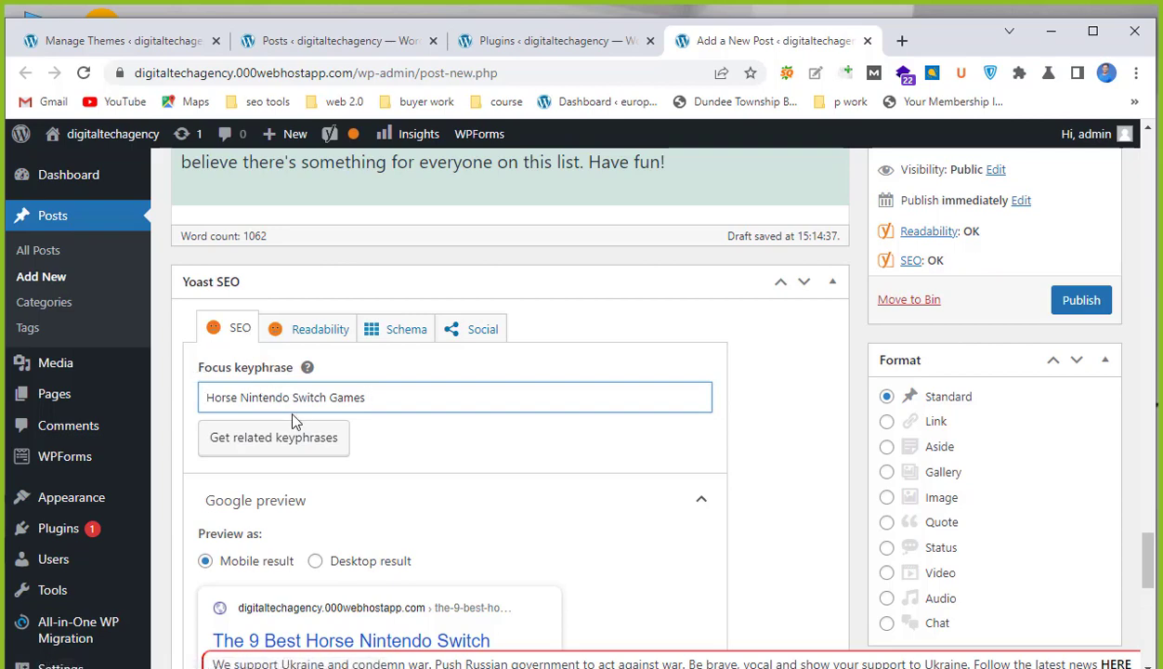
scroll(293, 420, "up", 6)
scroll(293, 420, "down", 6)
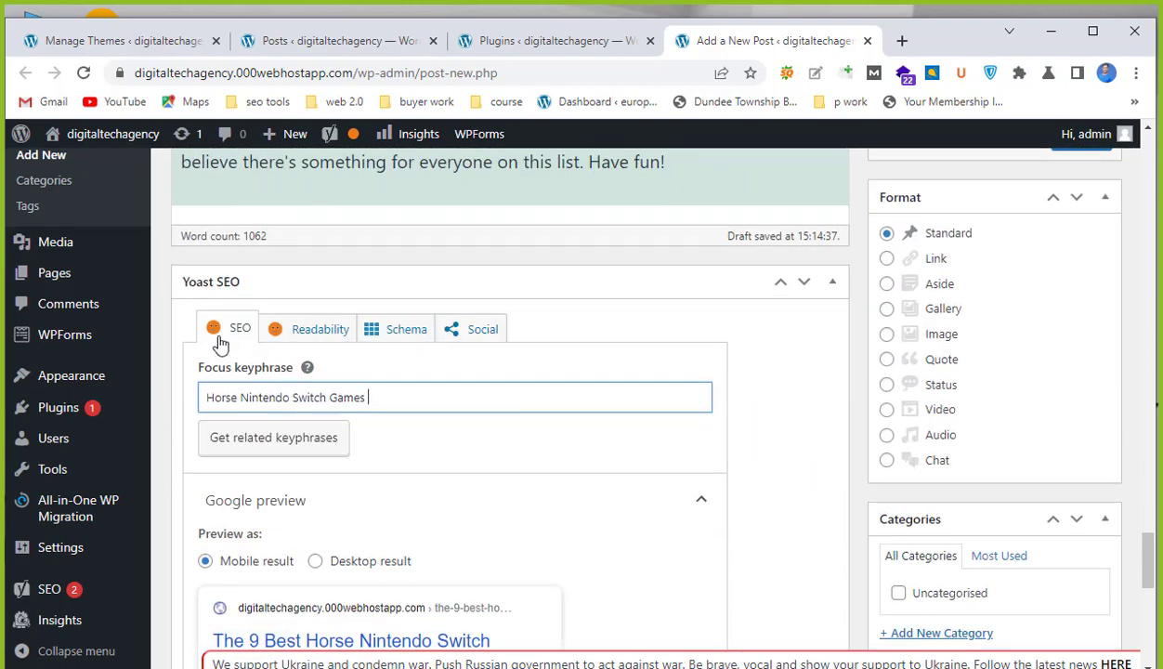
left_click(226, 337)
left_click(290, 336)
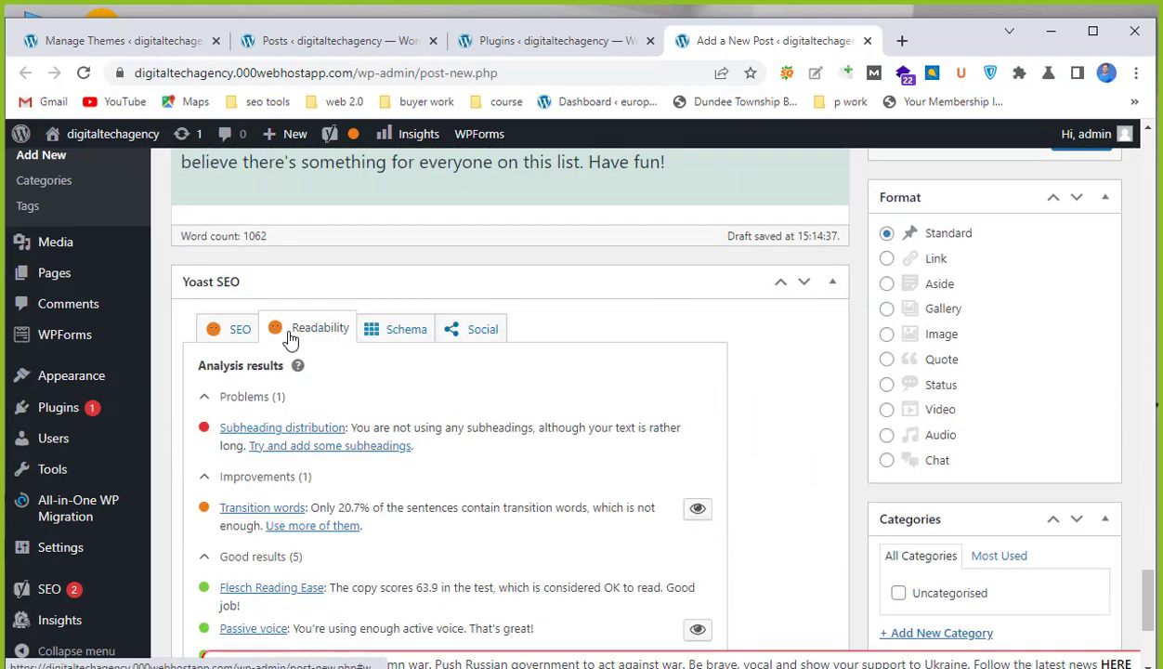
scroll(295, 371, "down", 3)
scroll(293, 392, "up", 3)
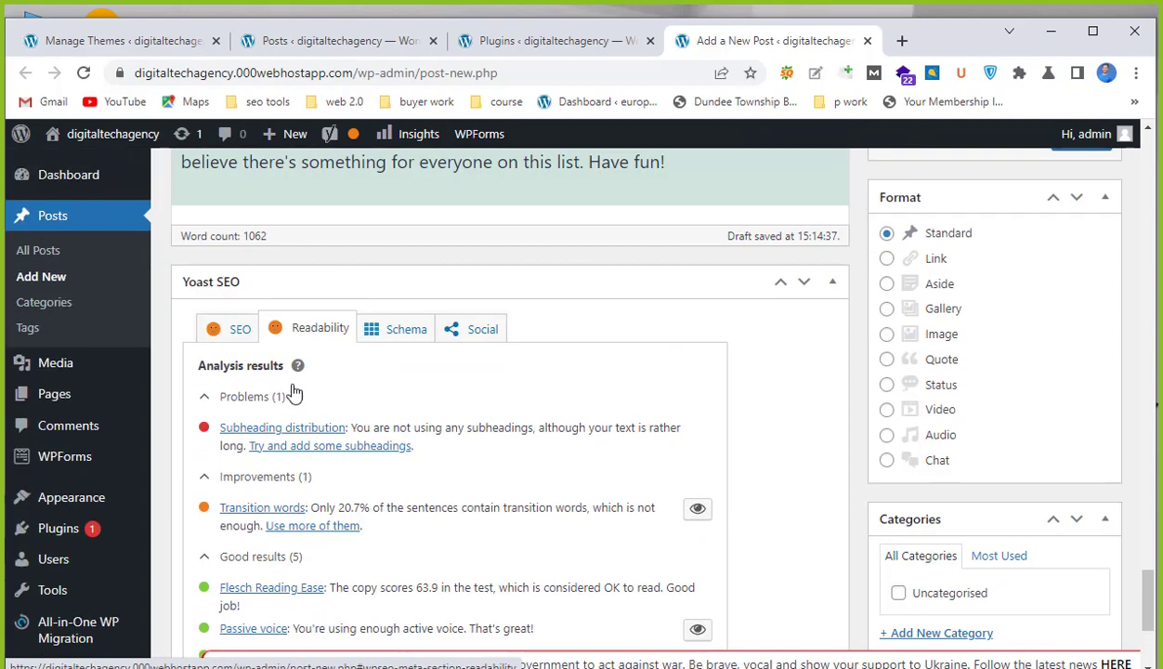
left_click(243, 337)
Scroll the post editor from the Yoast results back up to the top of the post
scroll(316, 357, "up", 5)
scroll(332, 360, "up", 10)
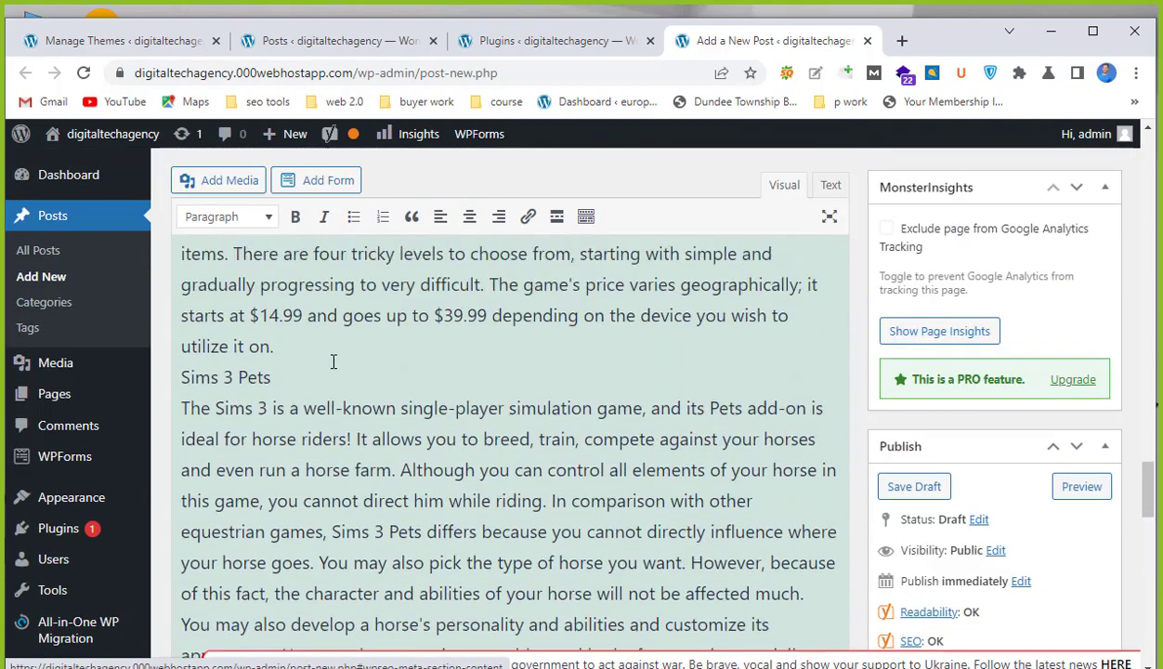
scroll(299, 357, "up", 3)
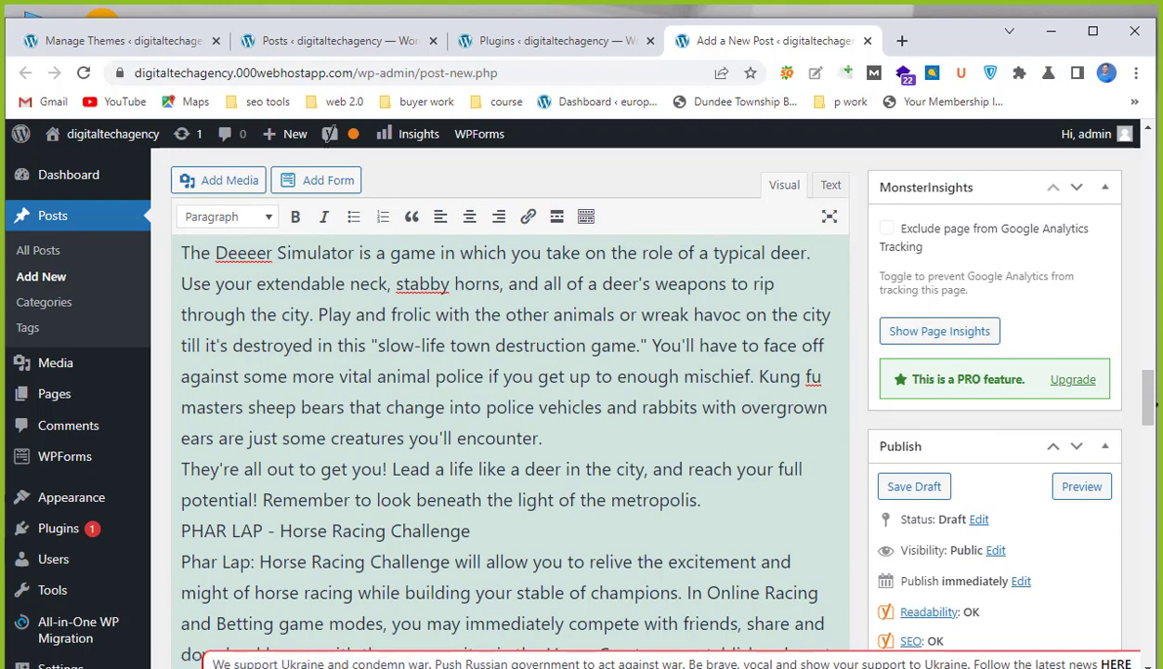
scroll(506, 479, "up", 12)
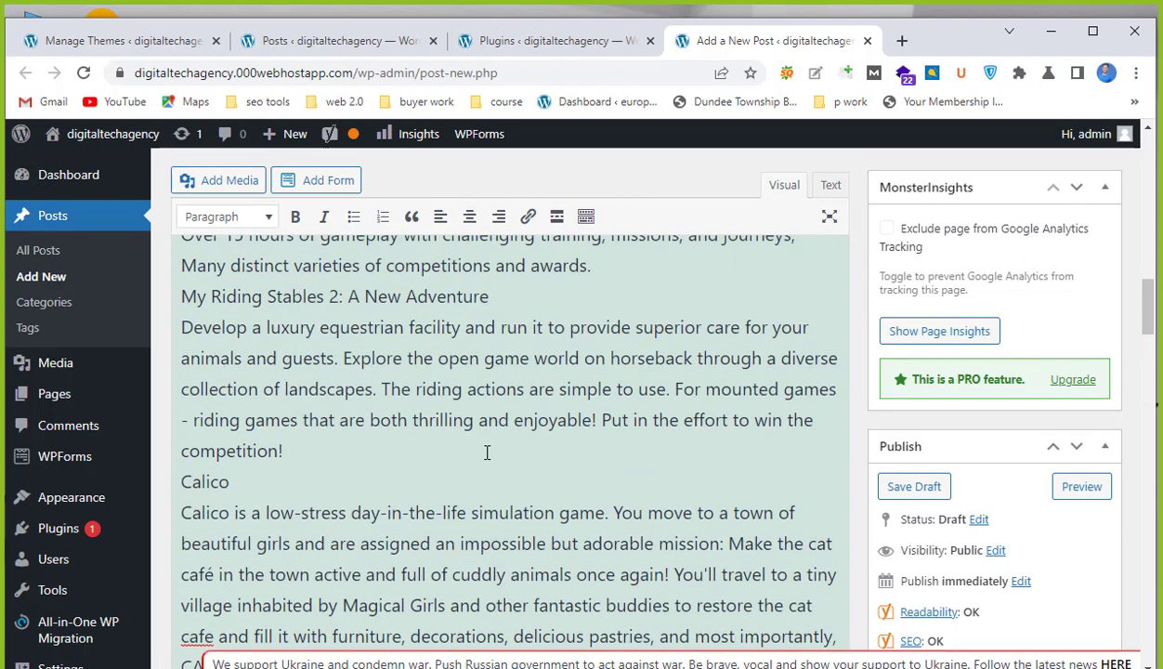
scroll(446, 446, "up", 12)
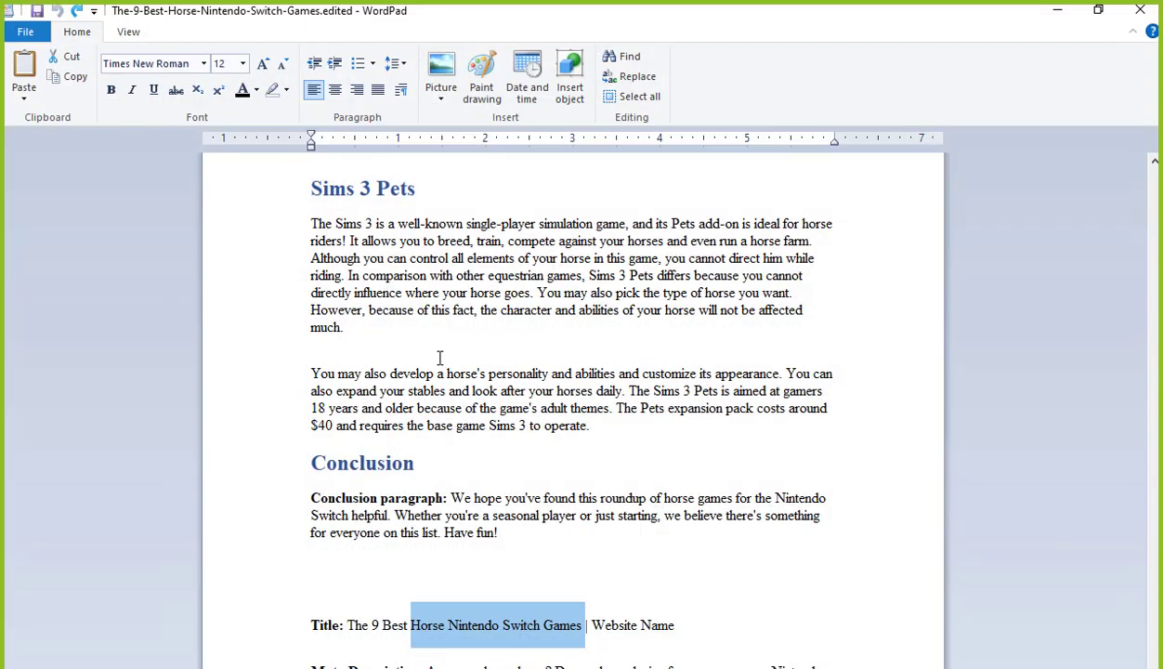
Scroll WordPad back up to the article title and the games list
scroll(446, 371, "up", 10)
scroll(452, 414, "up", 15)
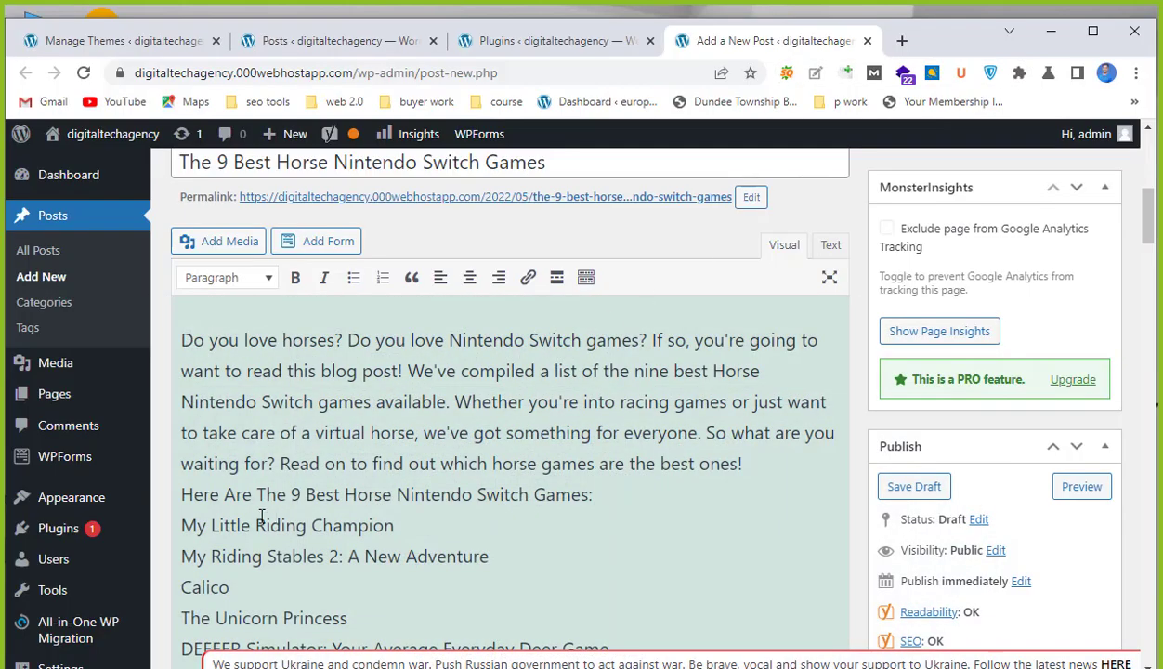
Try making the 'Here Are The 9 Best' line a Heading 2, then undo it
left_click_drag(181, 494, 618, 489)
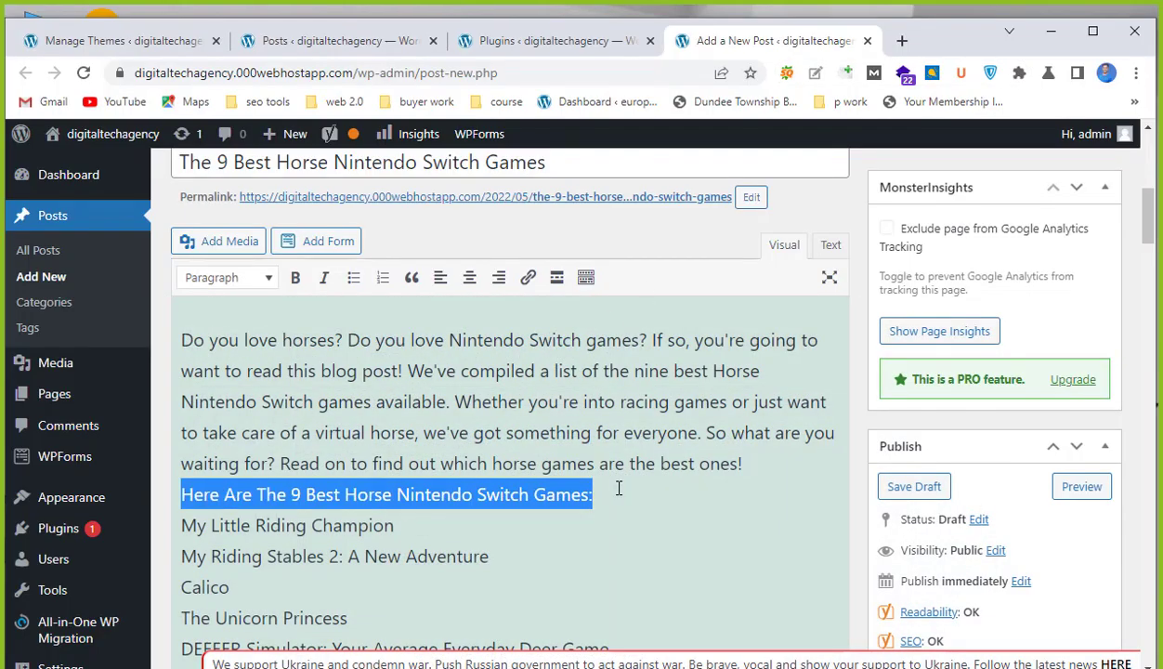
left_click(269, 279)
left_click(290, 482)
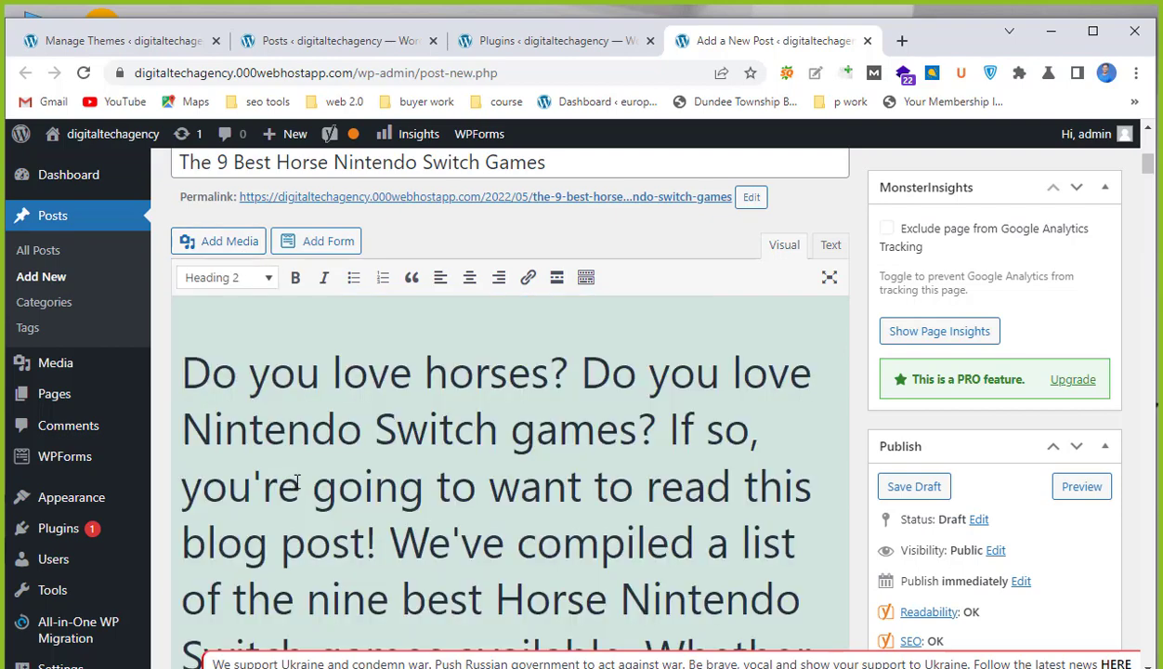
scroll(296, 481, "down", 4)
scroll(330, 453, "up", 3)
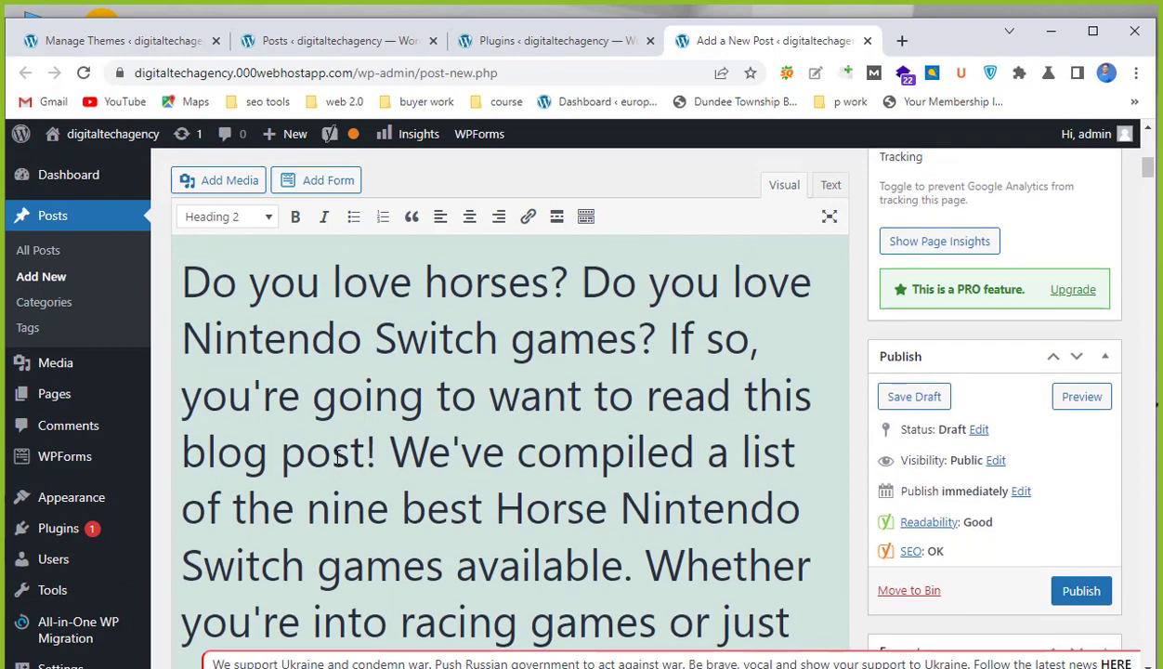
key("ctrl+z")
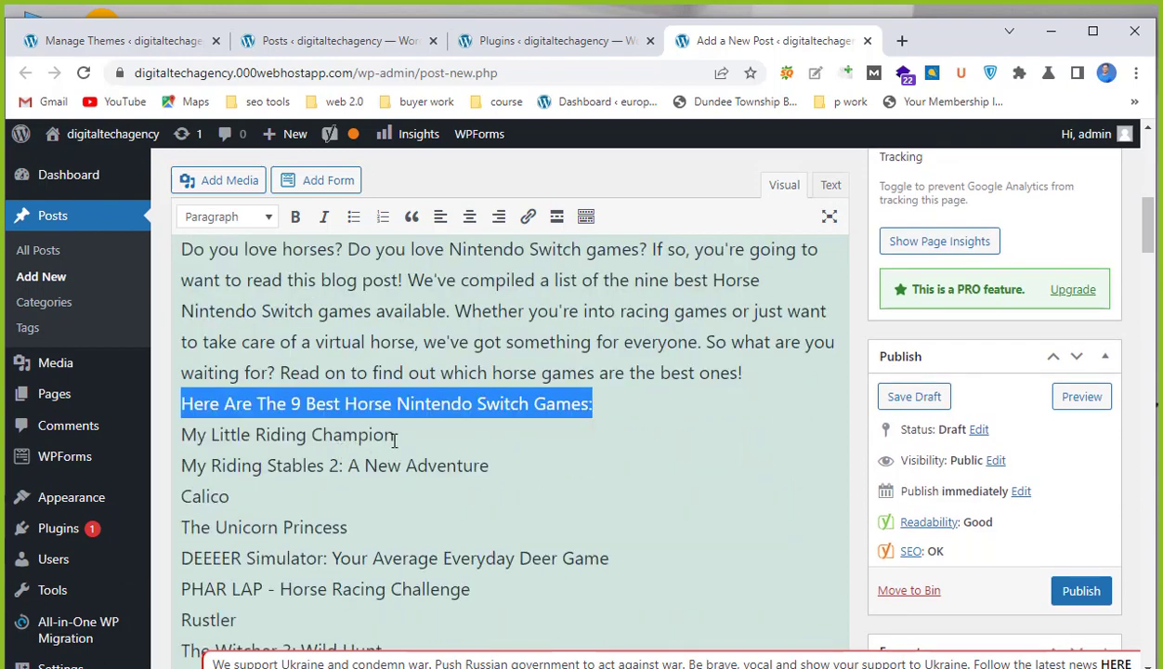
left_click(388, 432)
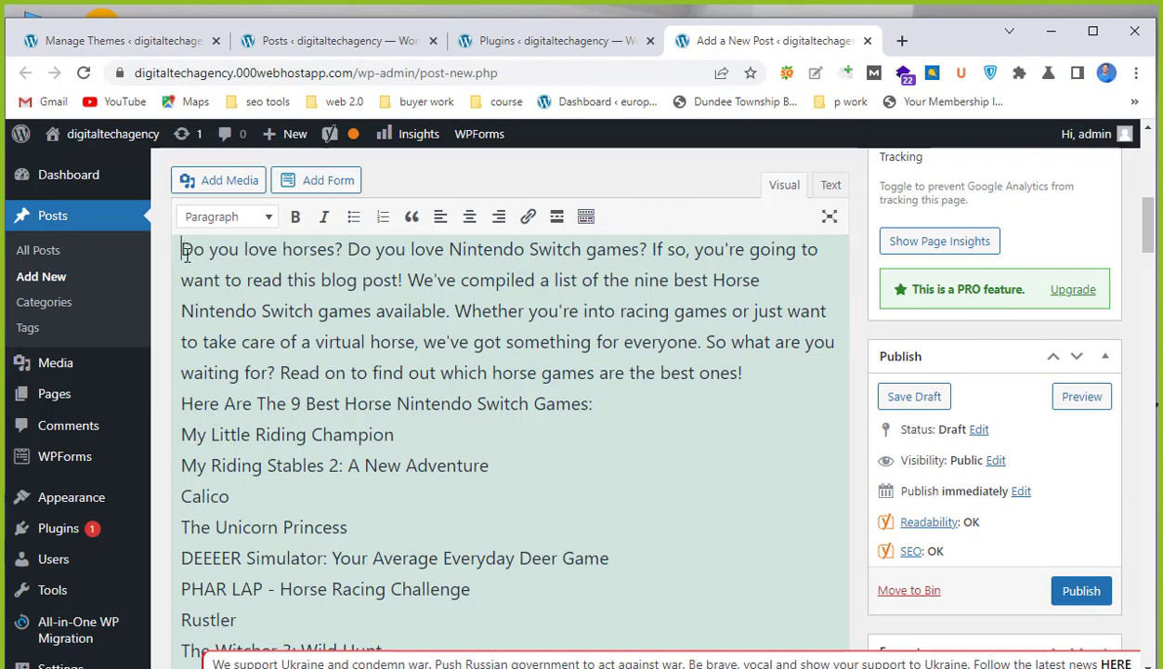
Set the whole post body, from the first sentence down, to the Paragraph format
left_click_drag(181, 249, 501, 667)
scroll(447, 223, "up", 15)
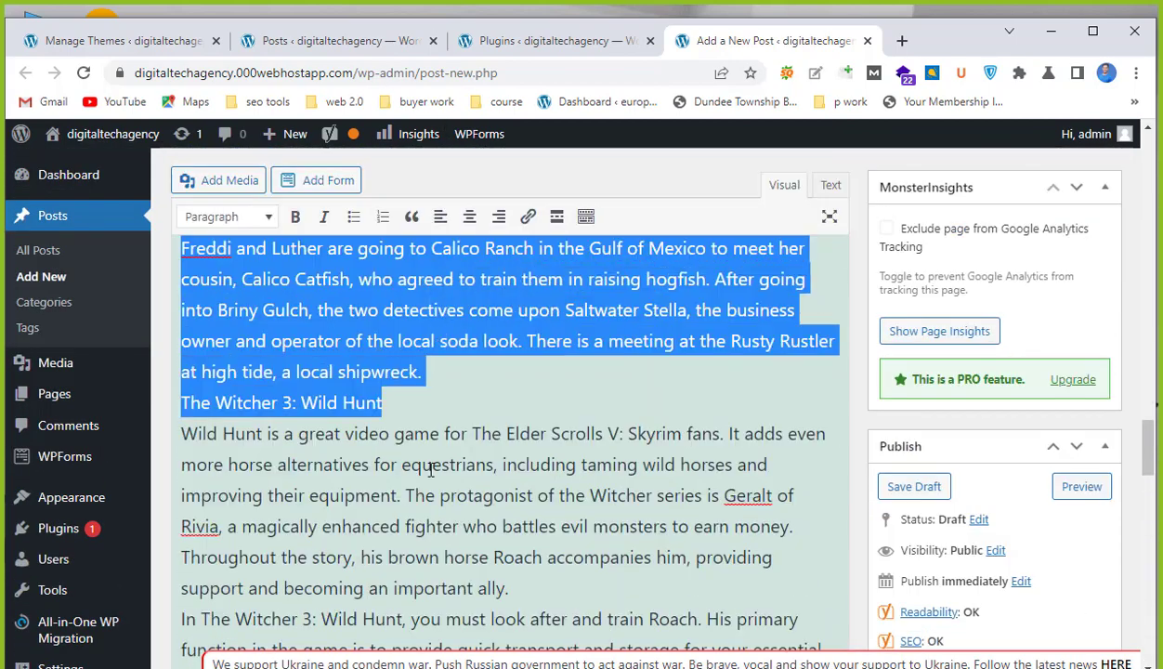
left_click_drag(430, 470, 715, 544)
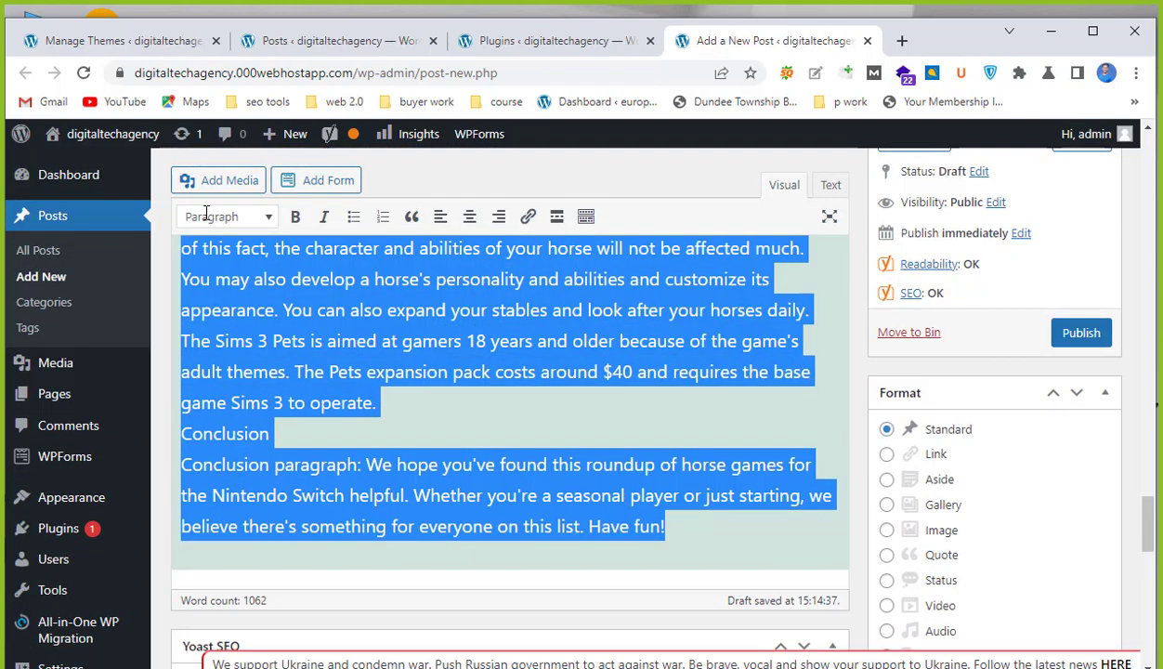
left_click(238, 221)
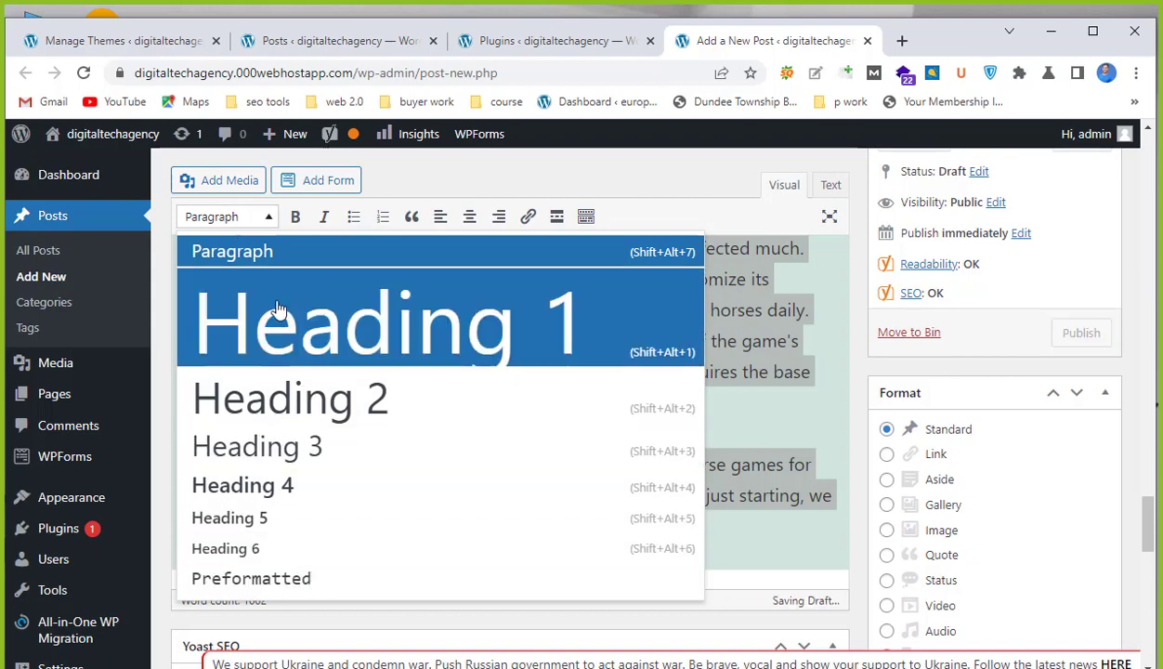
left_click(379, 256)
left_click(583, 366)
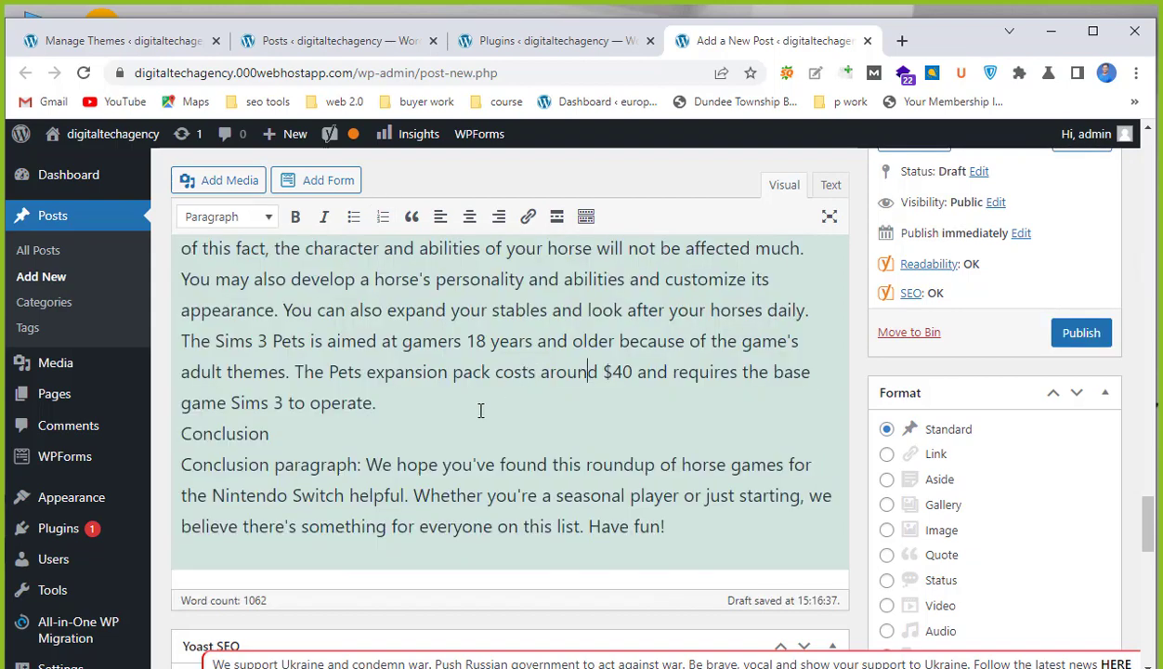
scroll(474, 409, "up", 10)
scroll(473, 409, "up", 5)
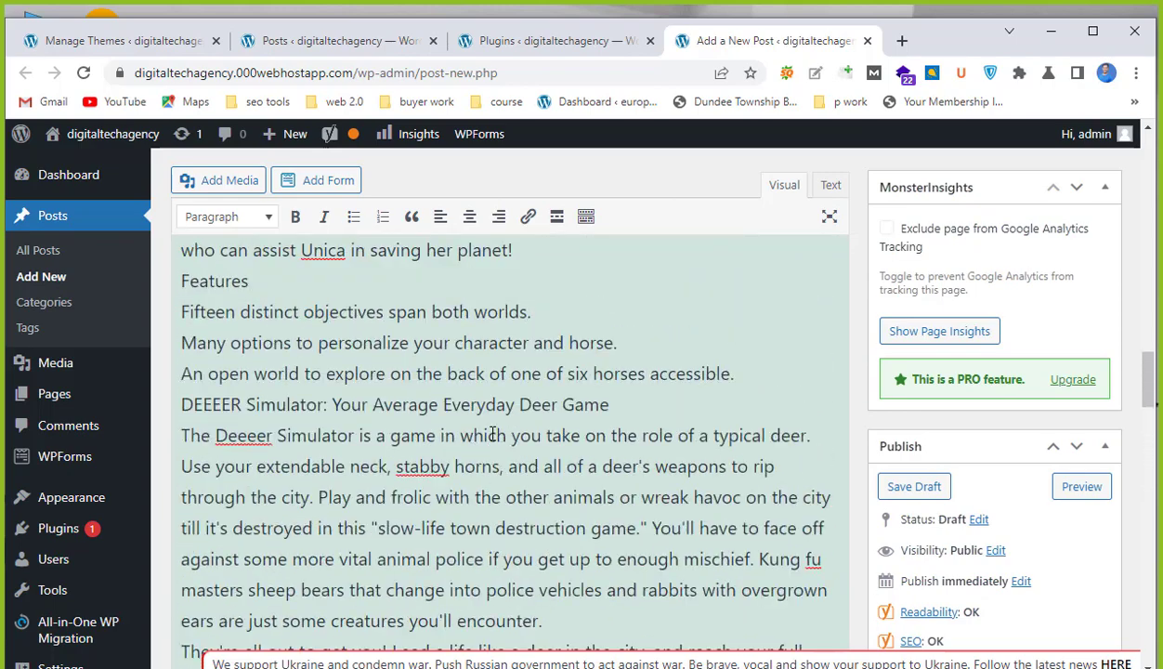
scroll(493, 434, "down", 15)
scroll(492, 433, "up", 8)
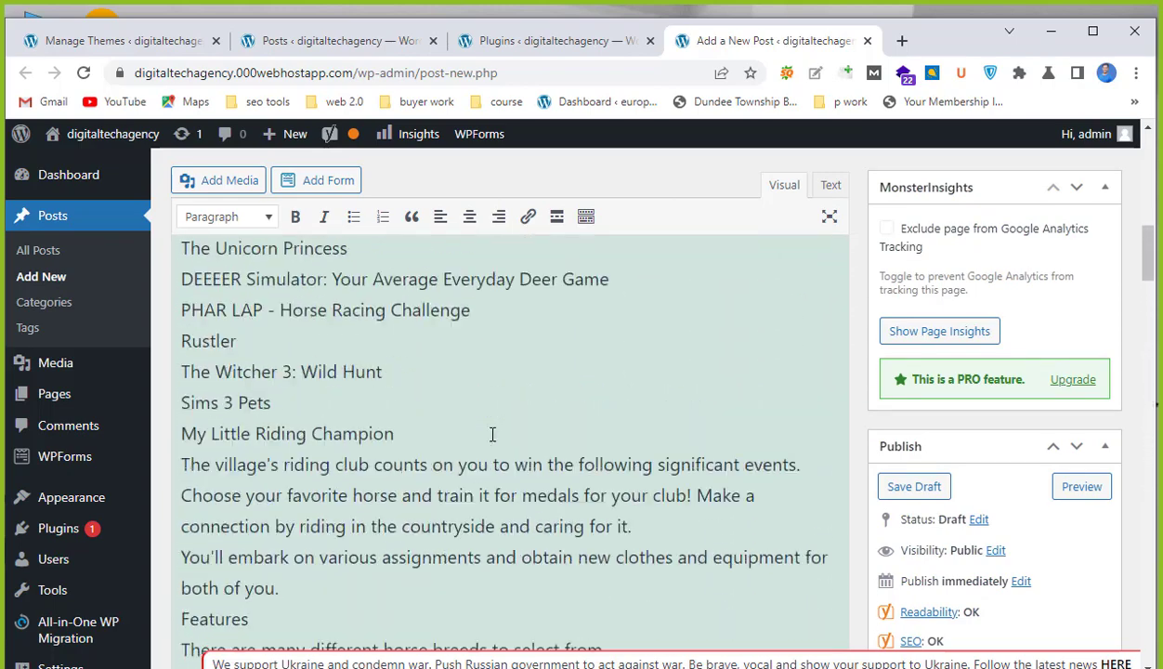
scroll(492, 433, "down", 2)
scroll(492, 433, "down", 1)
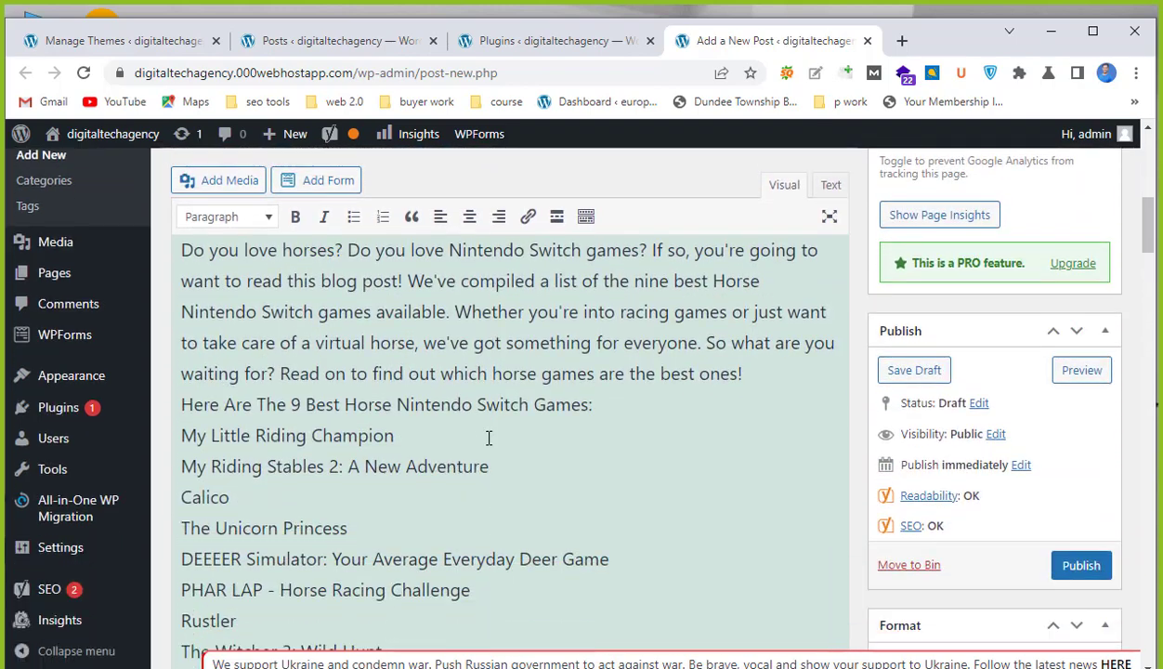
Add blank lines after the intro paragraph and after the games-list intro line
left_click(746, 369)
key("Return")
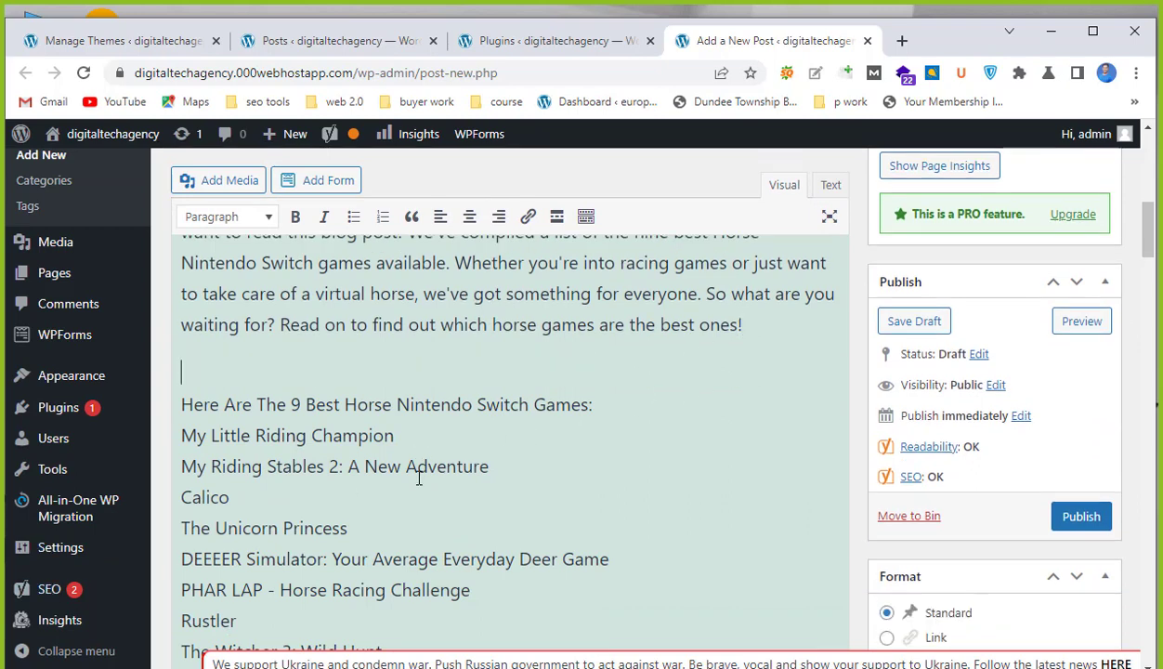
left_click(628, 408)
key("Return")
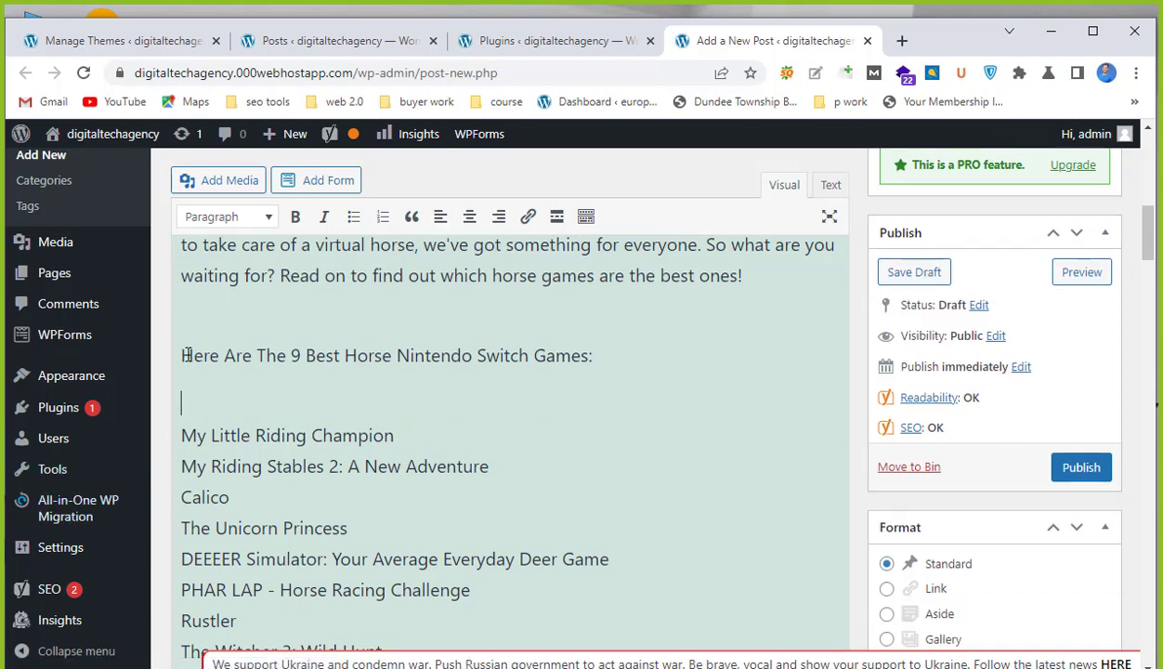
Format 'Here Are The 9 Best Horse Nintendo Switch Games:' as Heading 2 and maximize the browser
left_click_drag(185, 355, 633, 364)
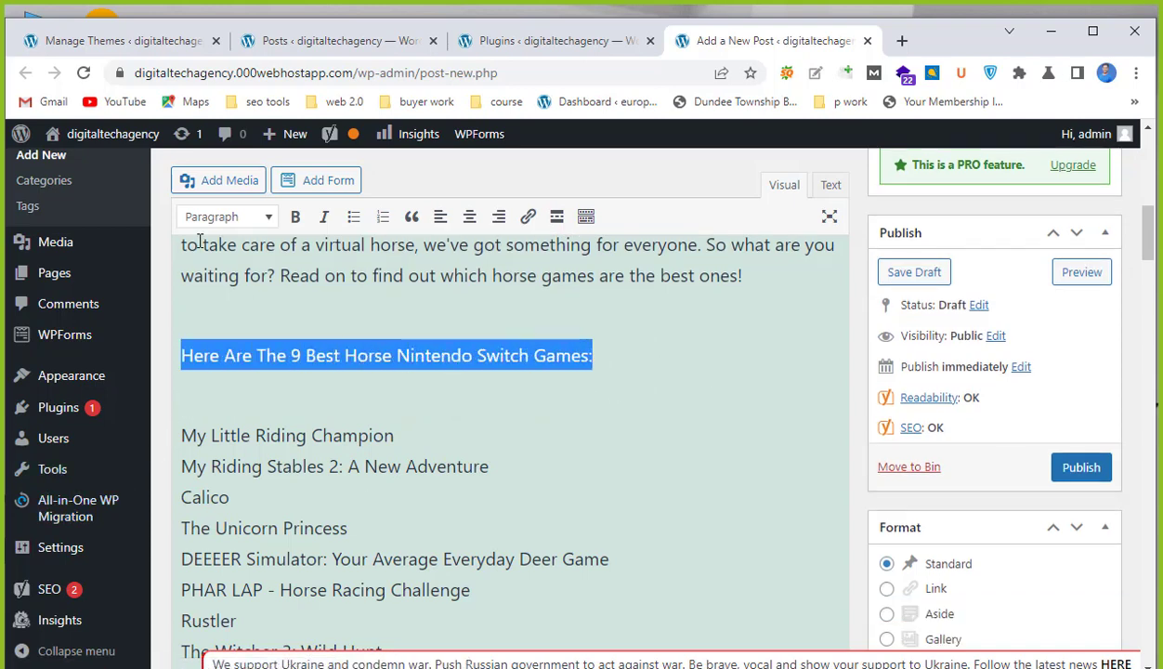
left_click(247, 217)
left_click(280, 394)
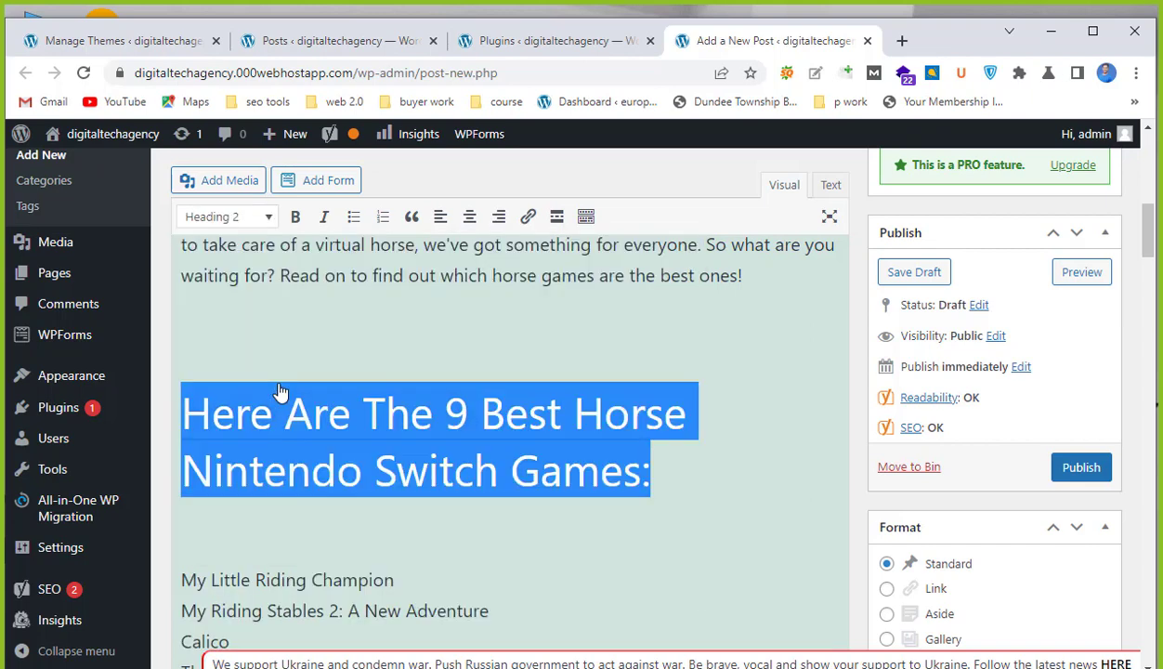
left_click(745, 501)
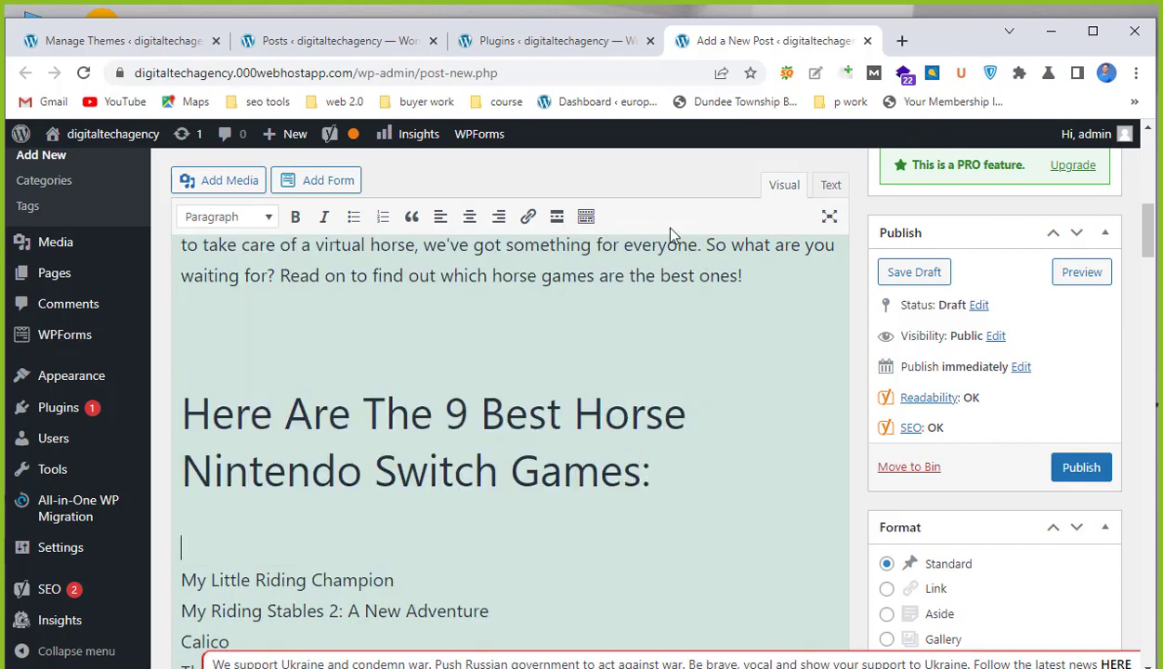
left_click(1092, 30)
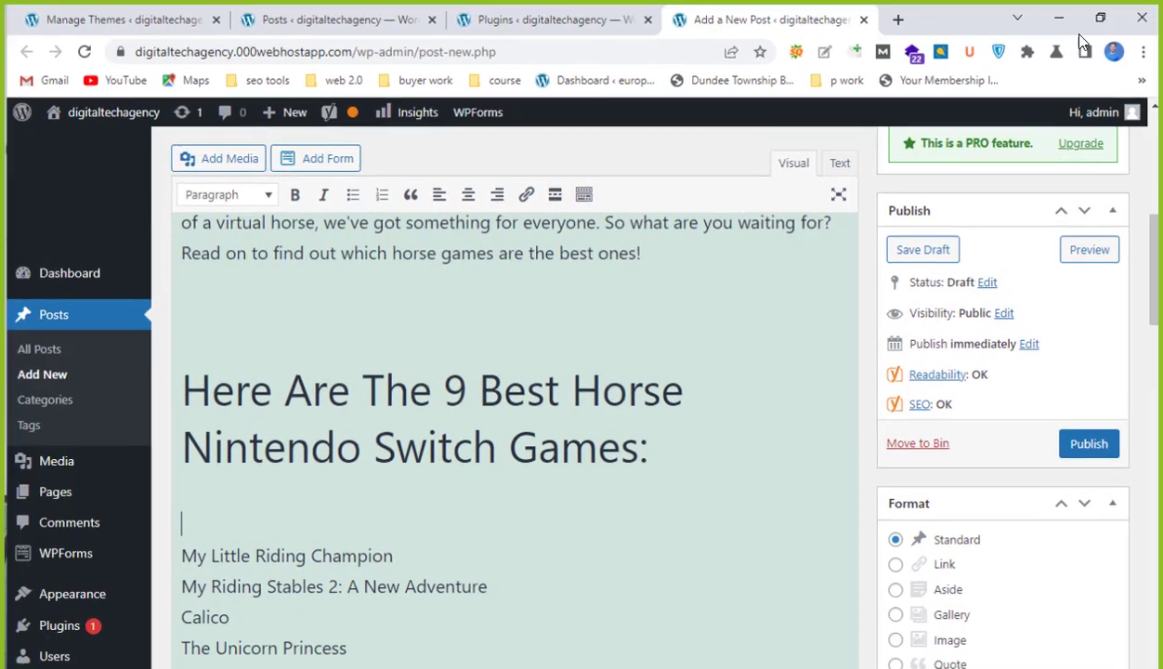
scroll(680, 329, "down", 3)
scroll(679, 330, "up", 5)
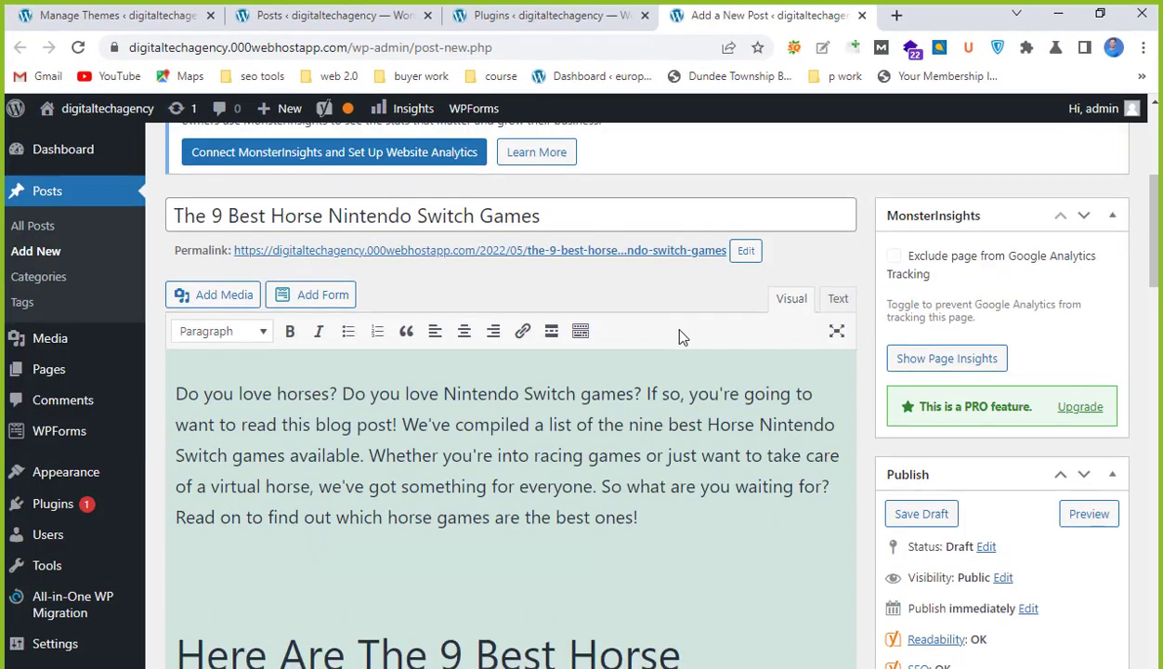
scroll(680, 329, "down", 1)
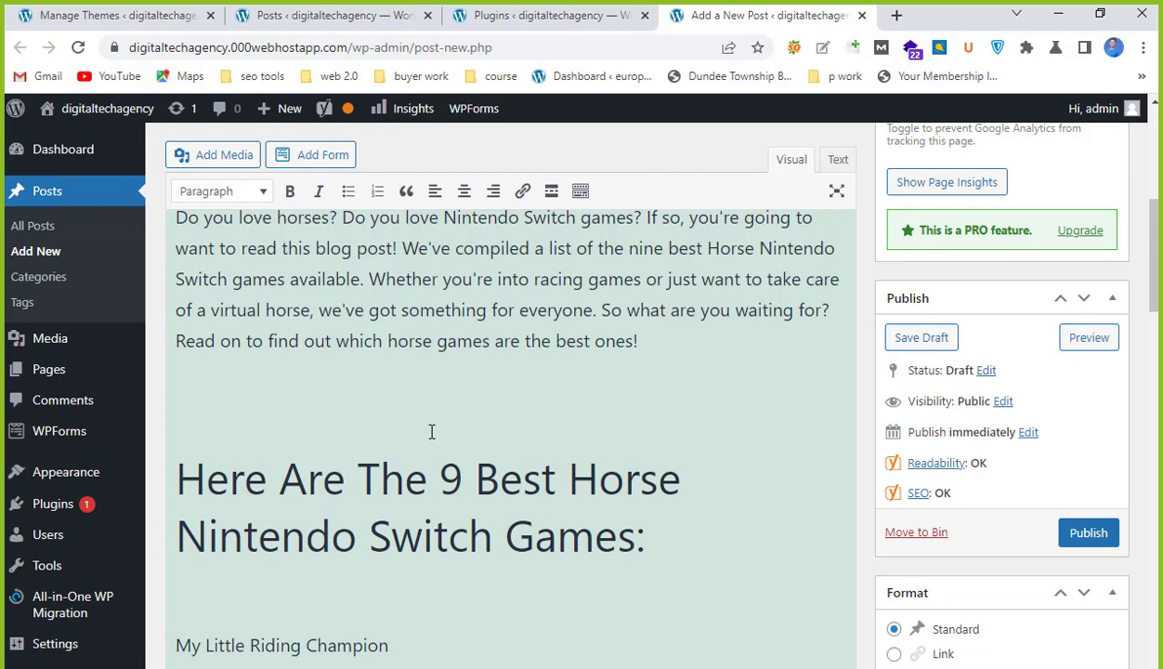
scroll(430, 434, "down", 1)
scroll(252, 465, "up", 1)
scroll(251, 464, "down", 1)
scroll(251, 464, "down", 1)
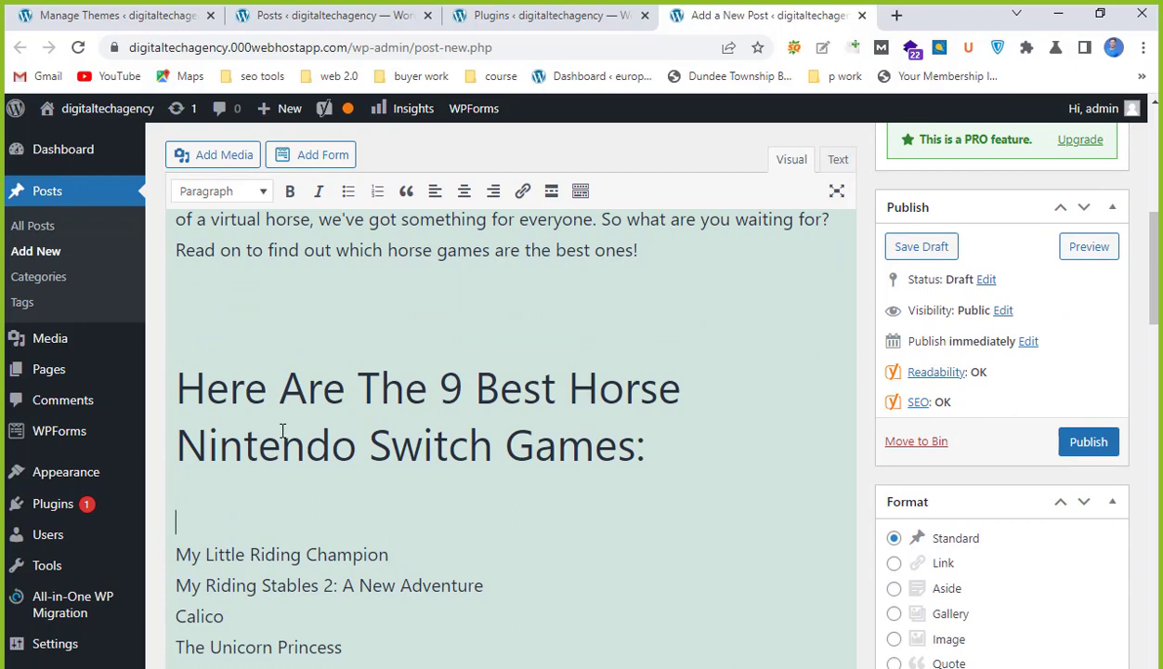
scroll(283, 430, "up", 3)
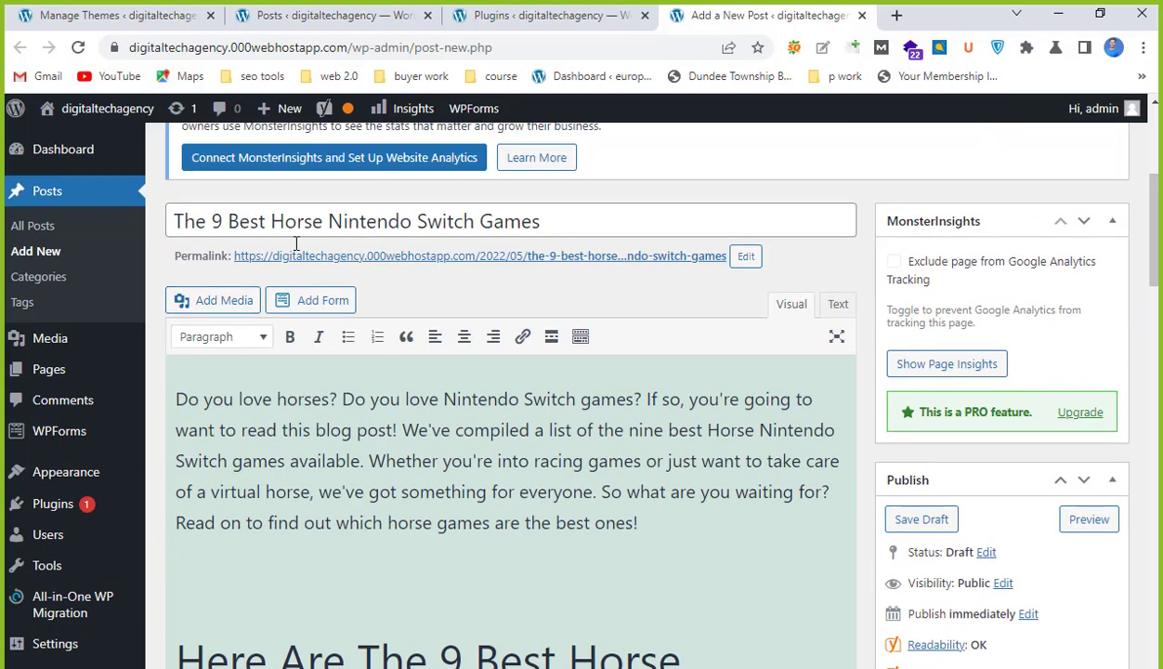
left_click(552, 222)
left_click_drag(553, 223, 183, 235)
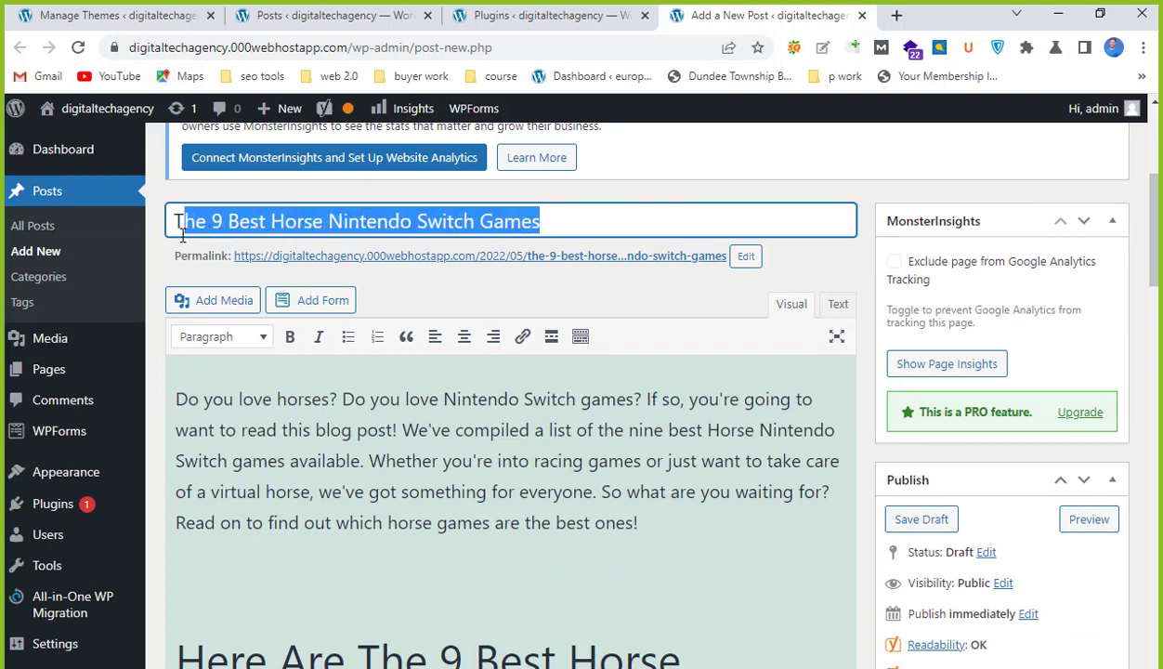
left_click_drag(183, 235, 171, 243)
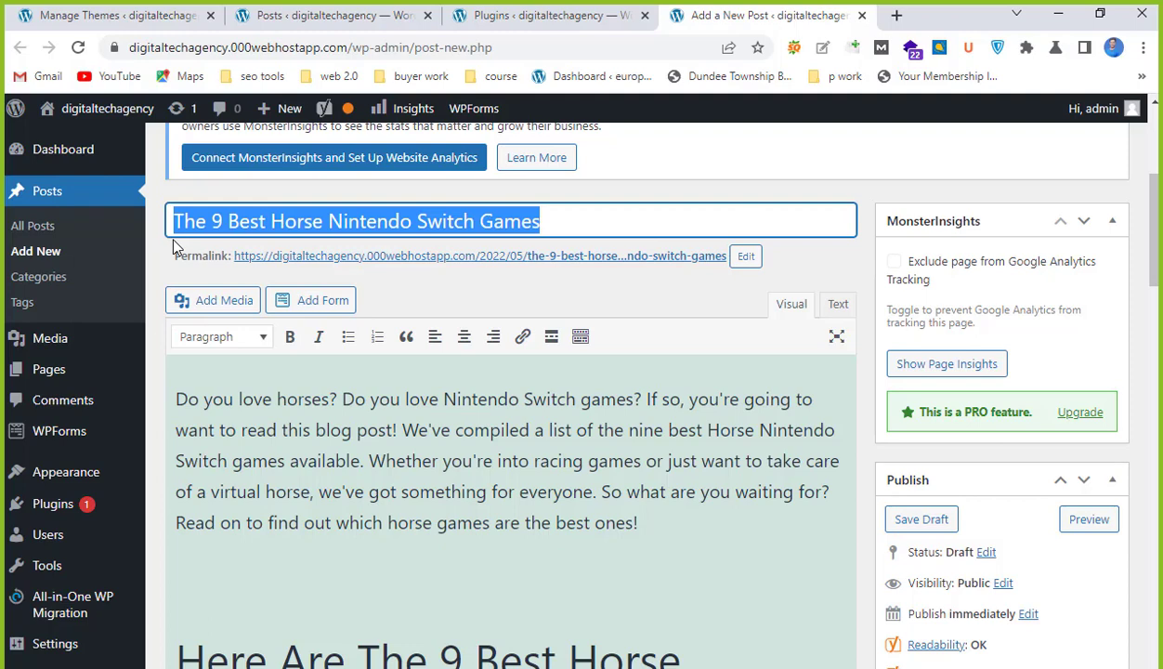
left_click_drag(662, 517, 113, 384)
left_click(254, 429)
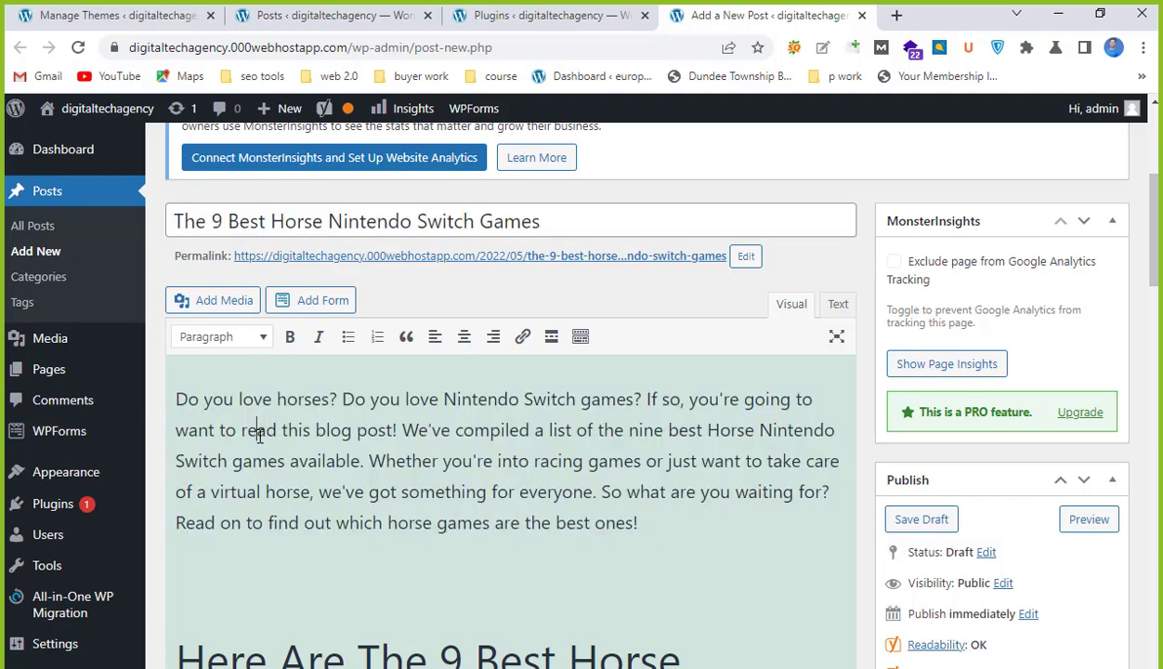
left_click_drag(637, 520, 146, 397)
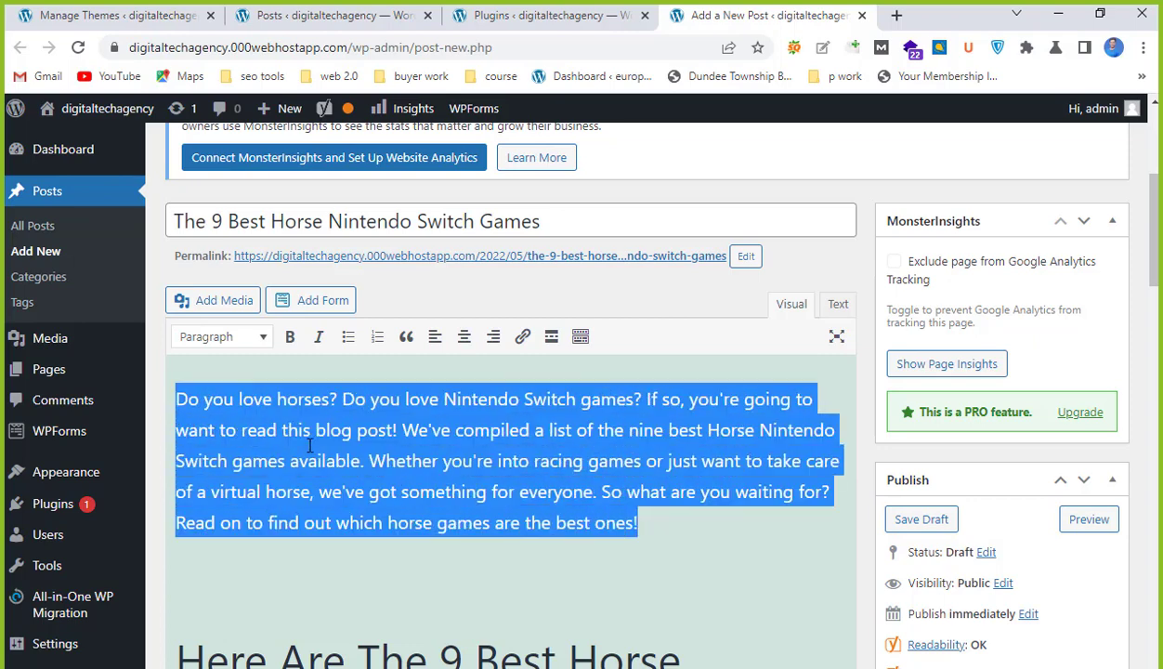
left_click(639, 522)
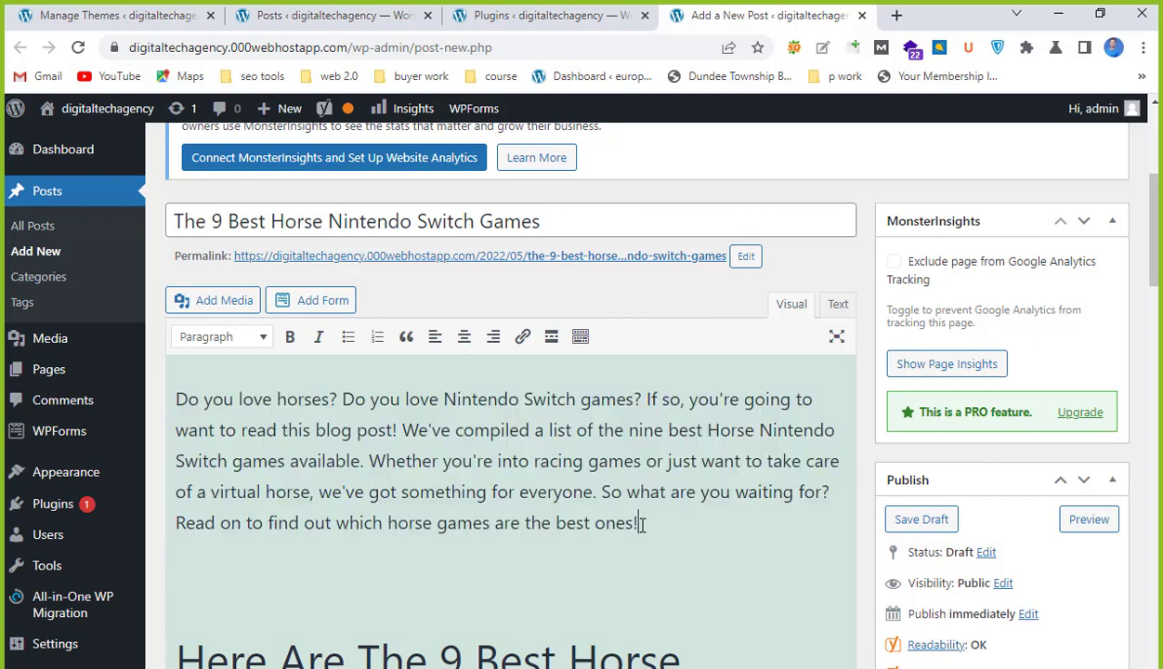
scroll(586, 505, "down", 2)
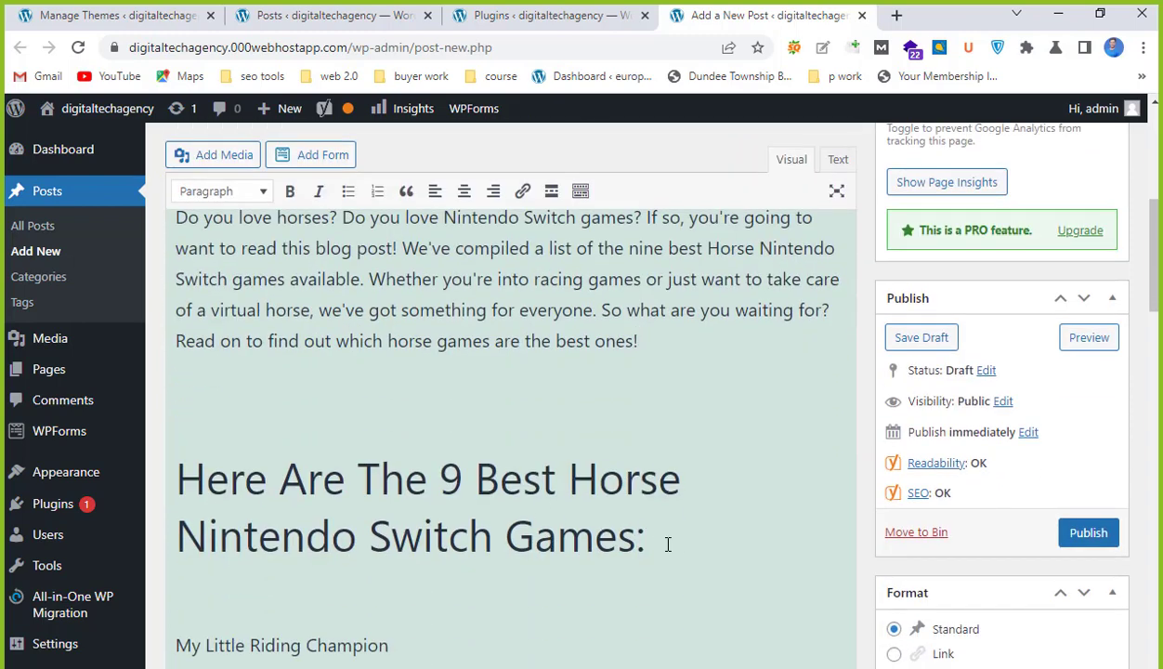
left_click_drag(659, 542, 155, 496)
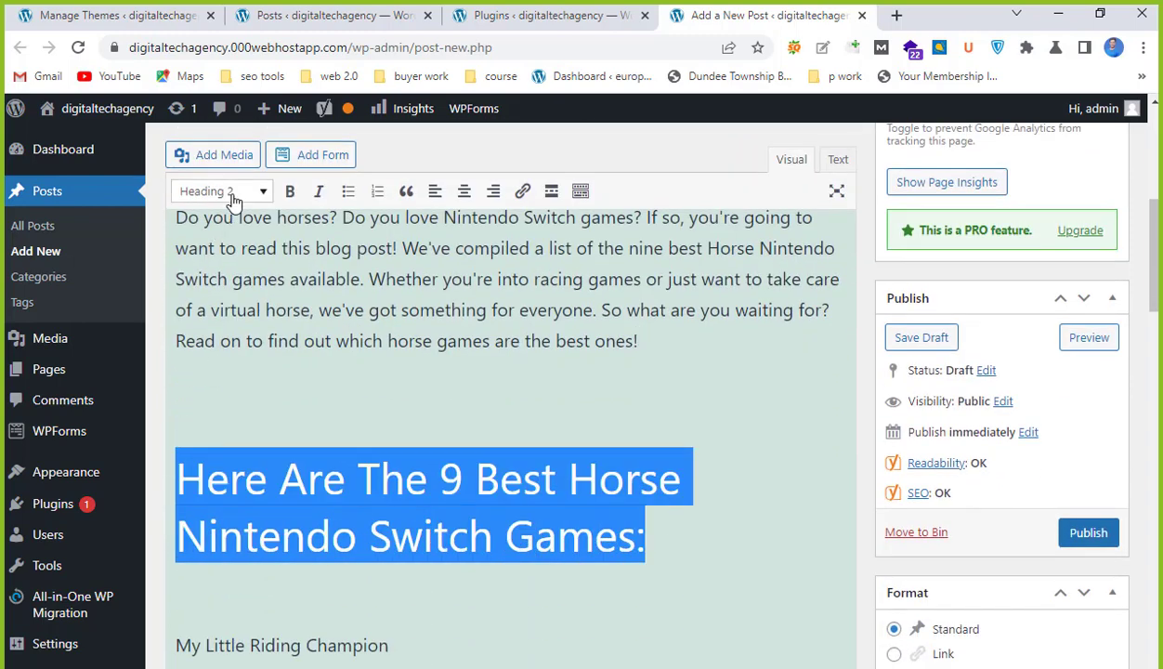
left_click(216, 191)
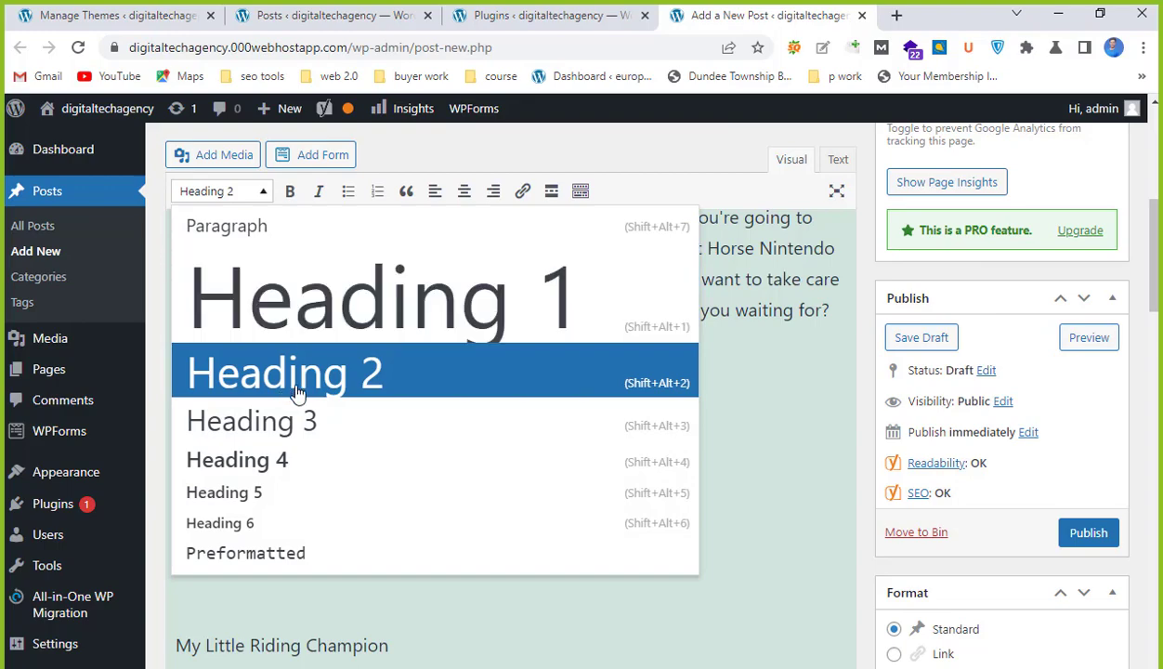
left_click(785, 538)
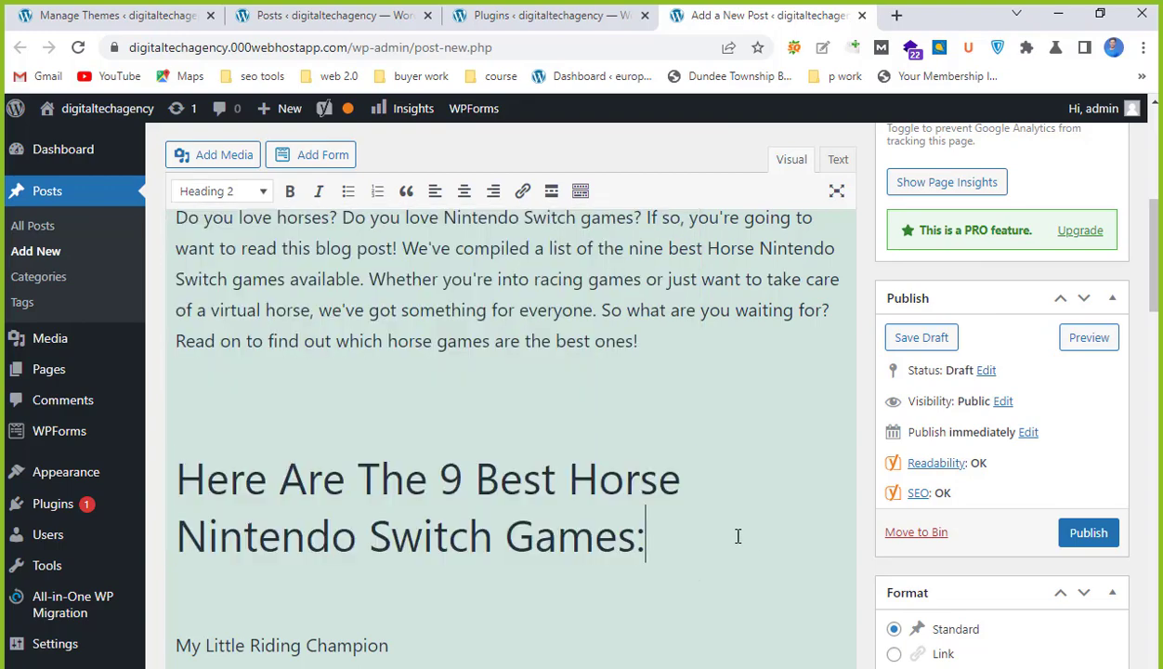
scroll(650, 520, "up", 5)
triple_click(549, 406)
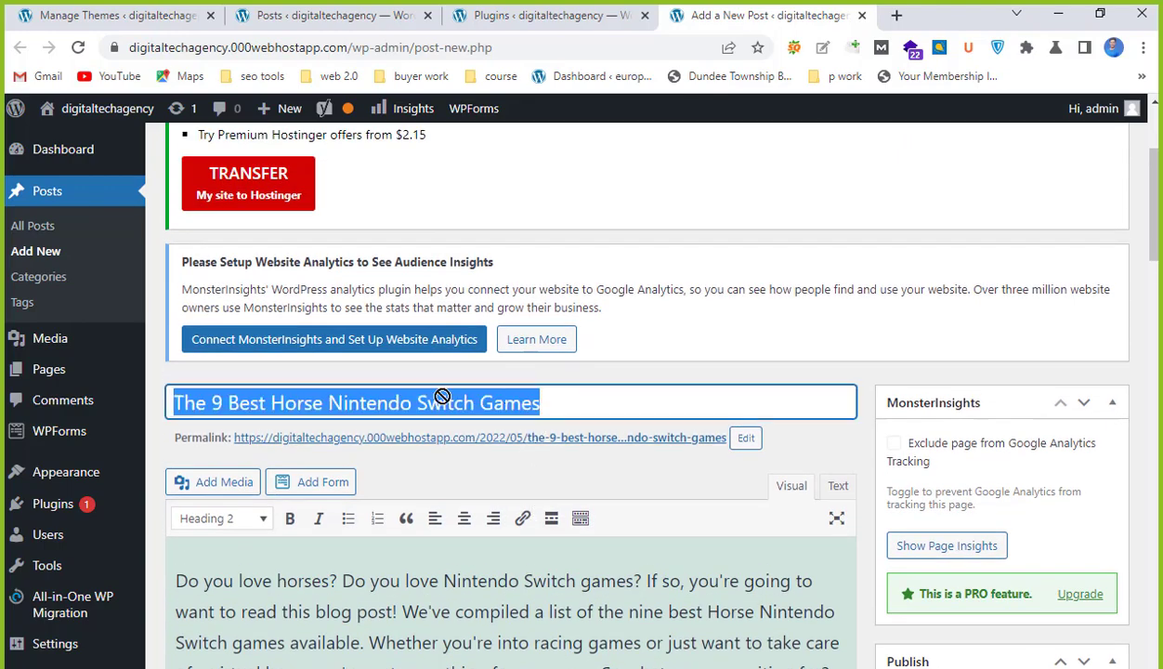
left_click(303, 402)
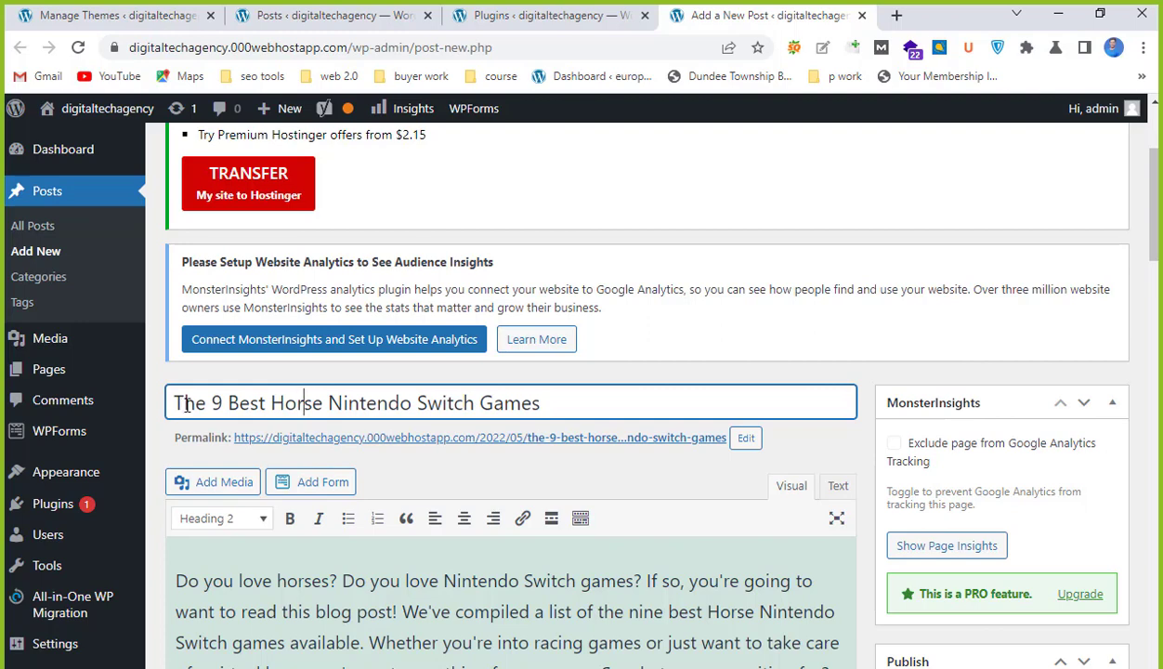
scroll(654, 486, "down", 5)
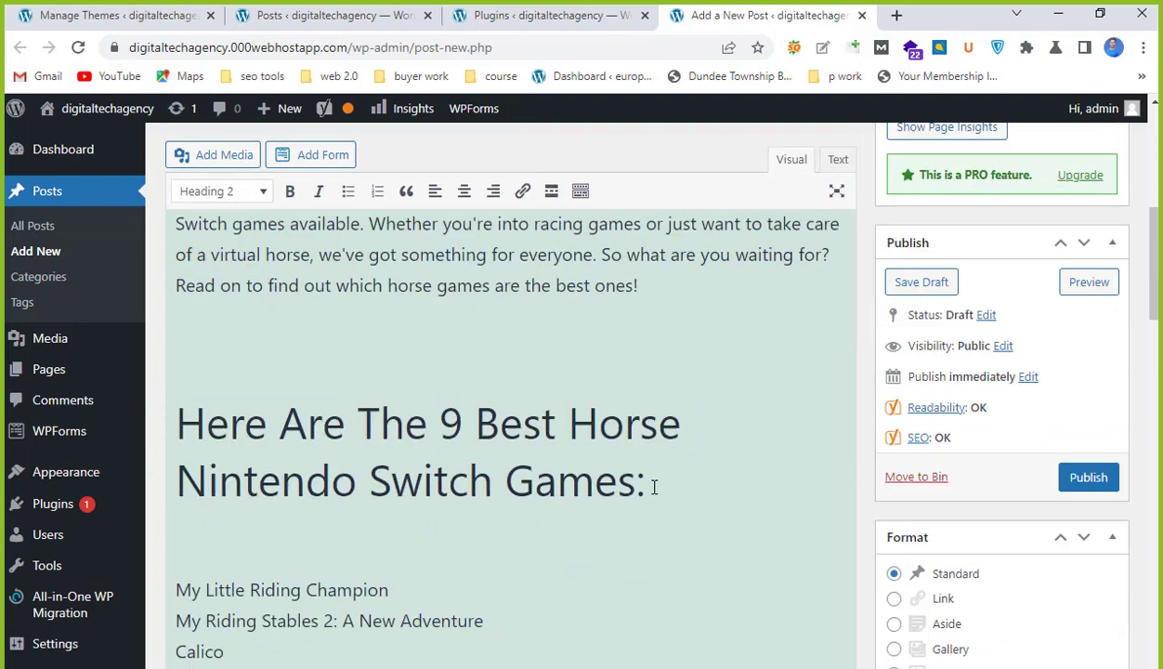
left_click_drag(650, 450, 179, 383)
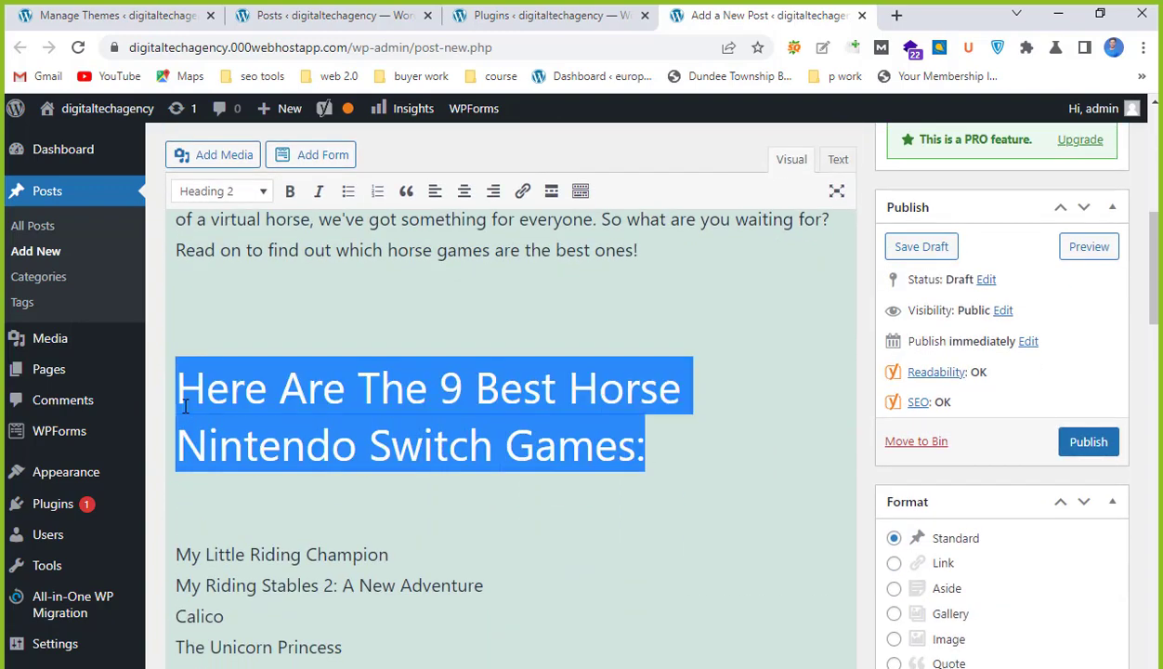
left_click(241, 194)
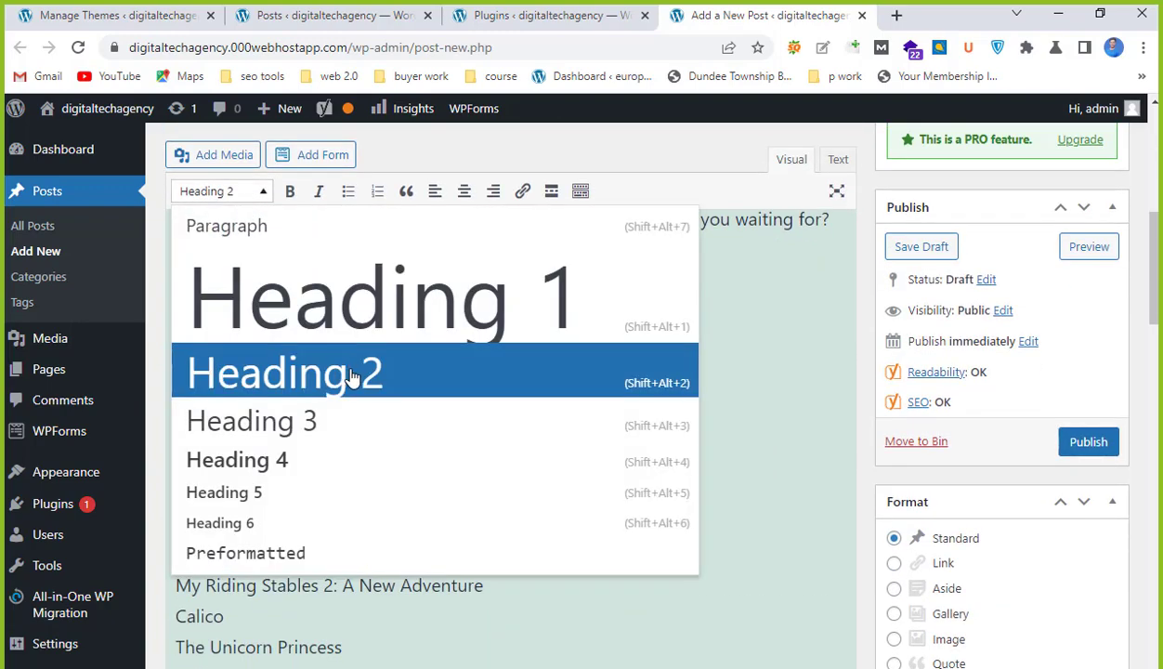
left_click(799, 450)
scroll(615, 562, "down", 4)
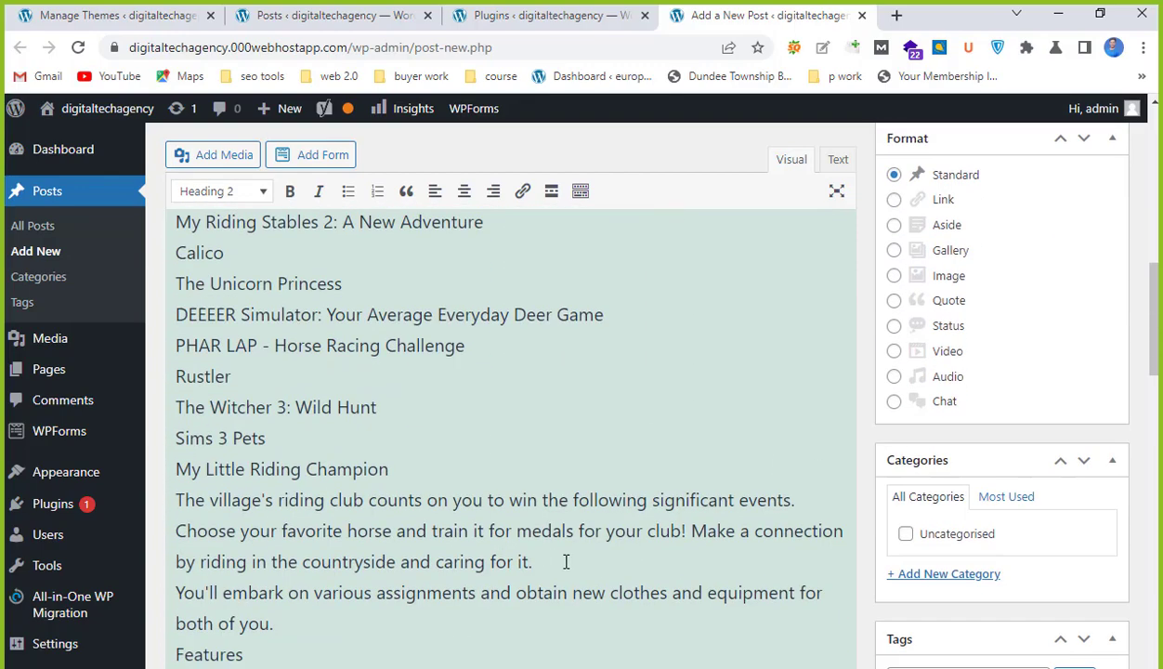
key("alt+Tab")
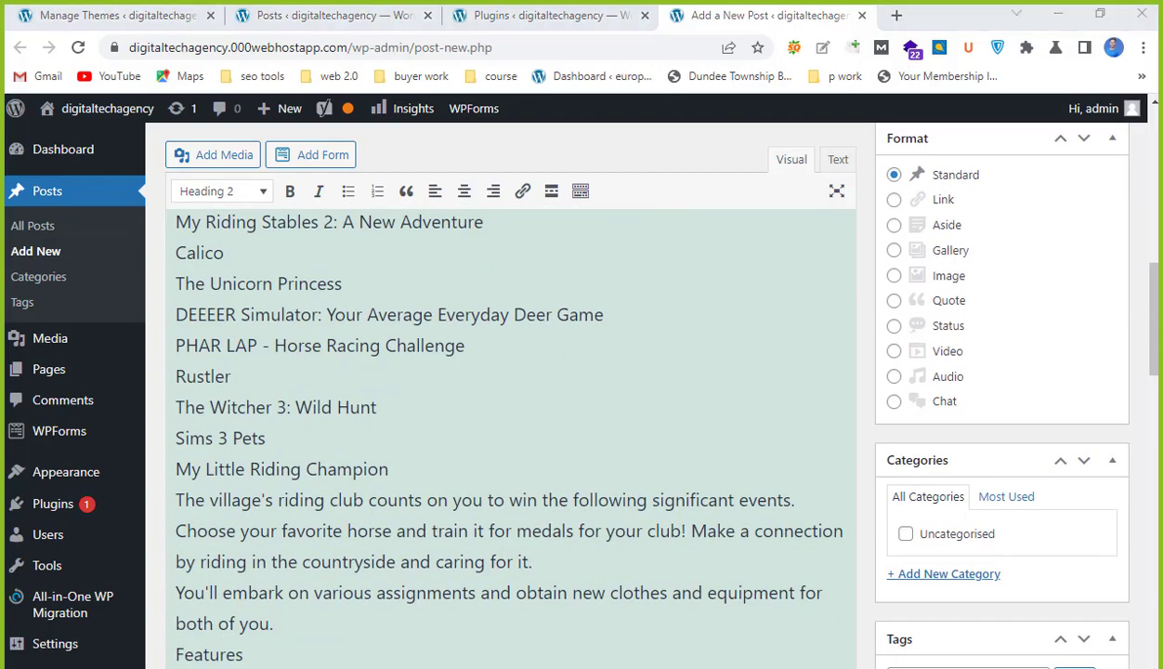
scroll(600, 577, "down", 2)
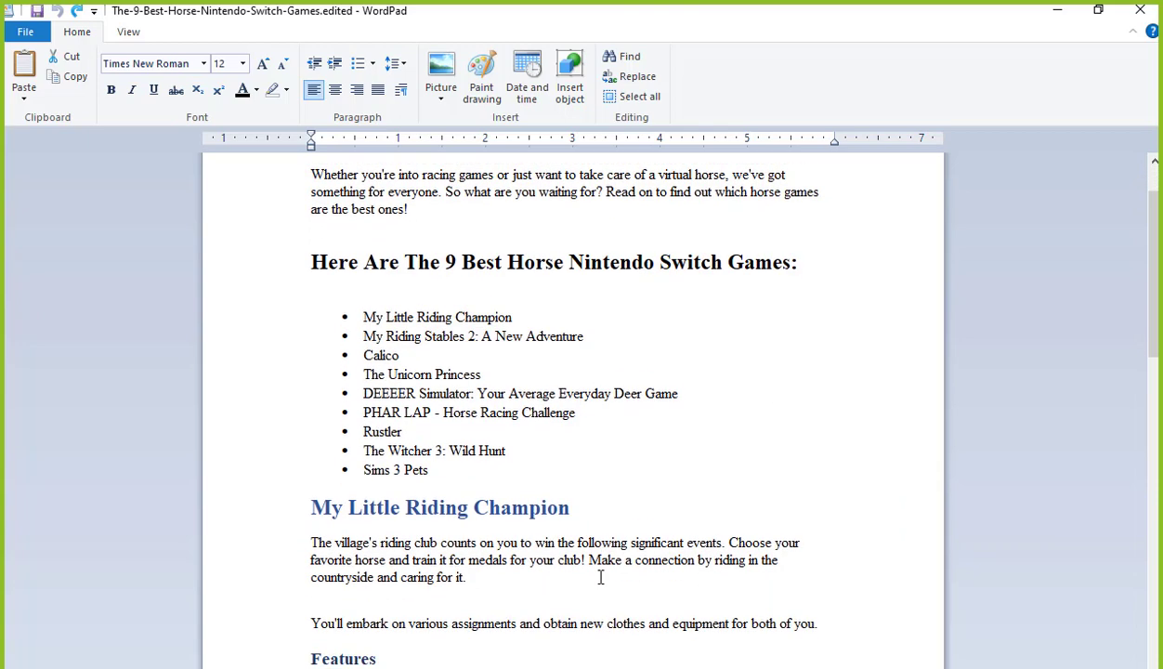
left_click(1057, 11)
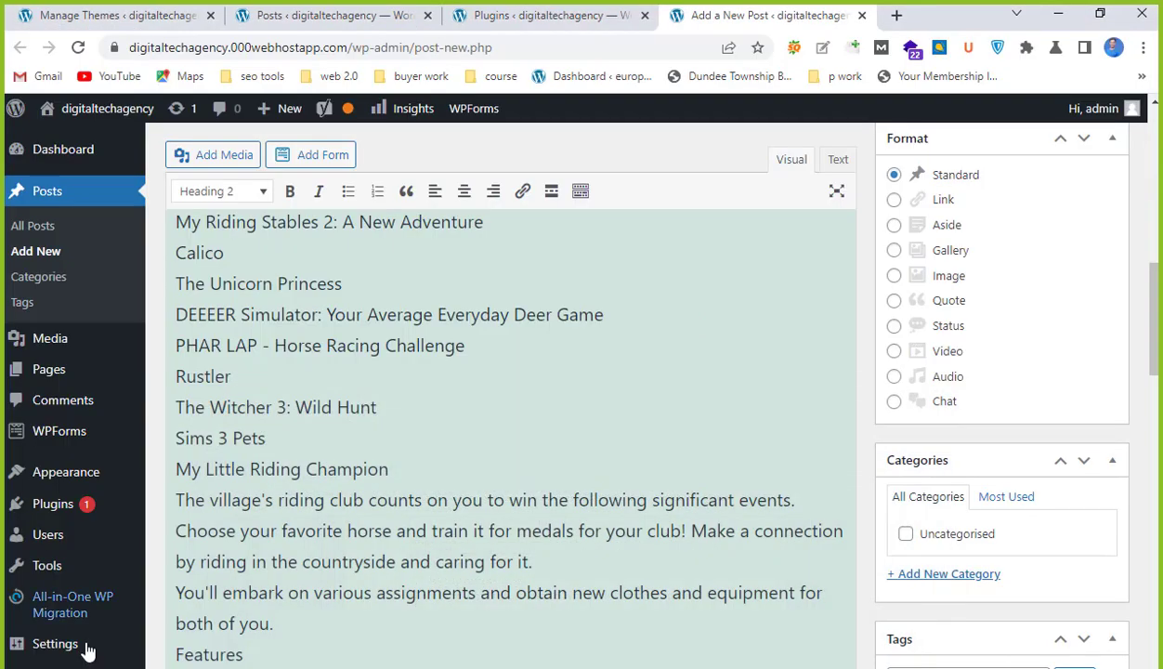
Add blank lines after 'Sims 3 Pets' and after 'My Little Riding Champion'
left_click(278, 433)
key("Return")
key("Return")
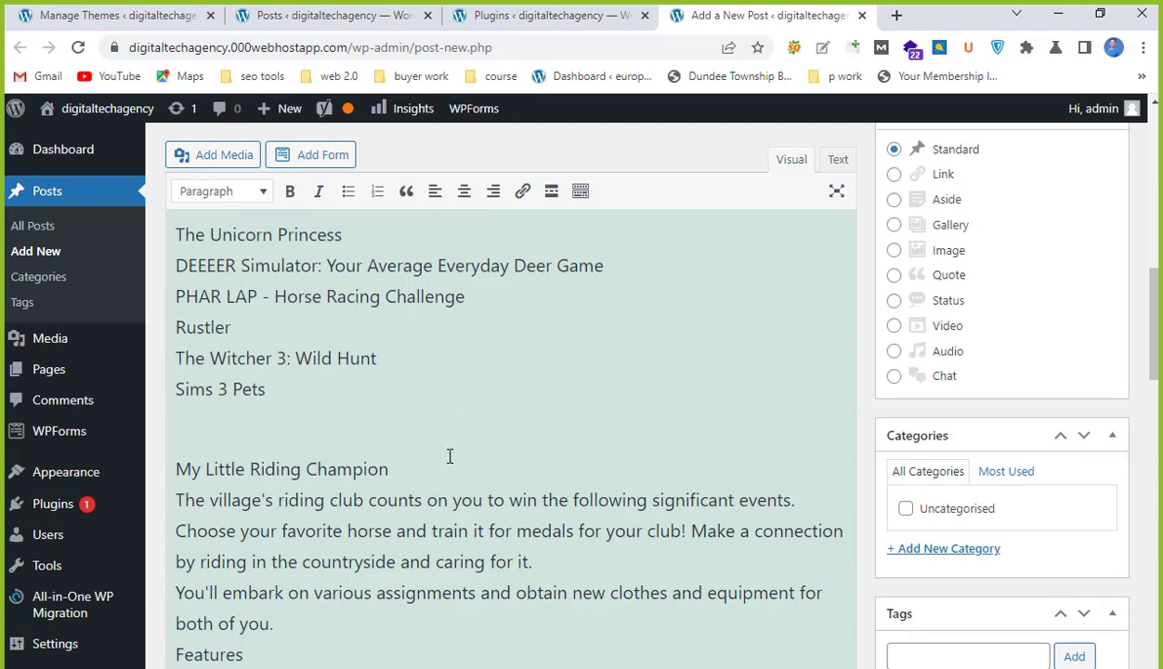
left_click(437, 459)
key("Return")
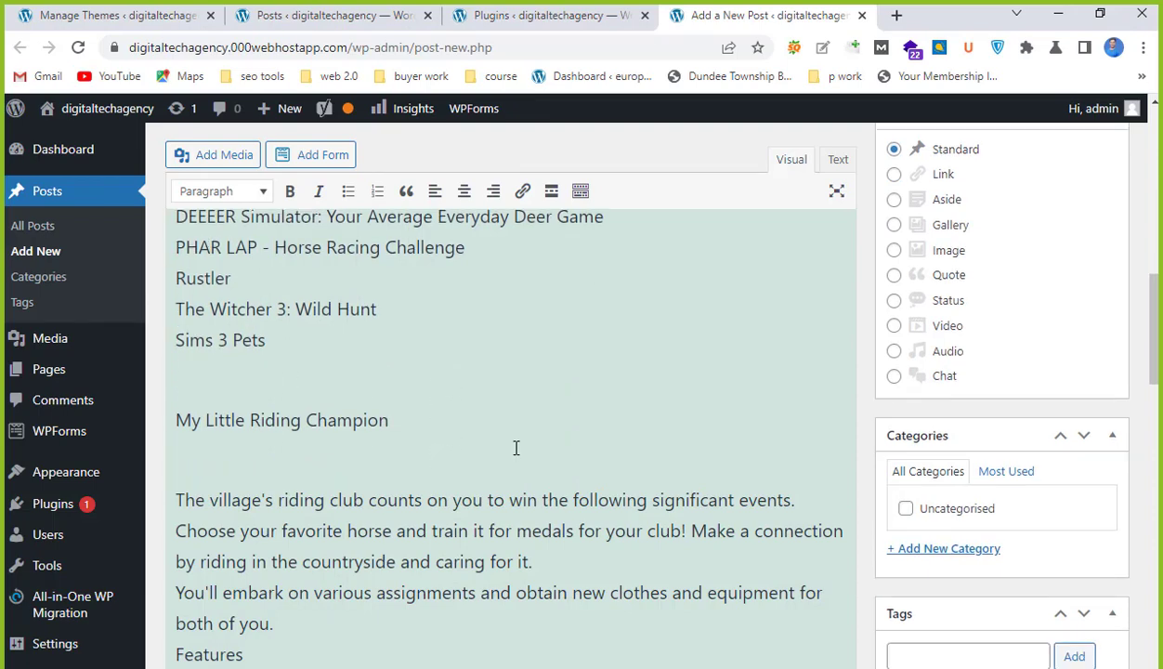
Format the 'My Little Riding Champion' line as Heading 3
left_click_drag(385, 423, 164, 454)
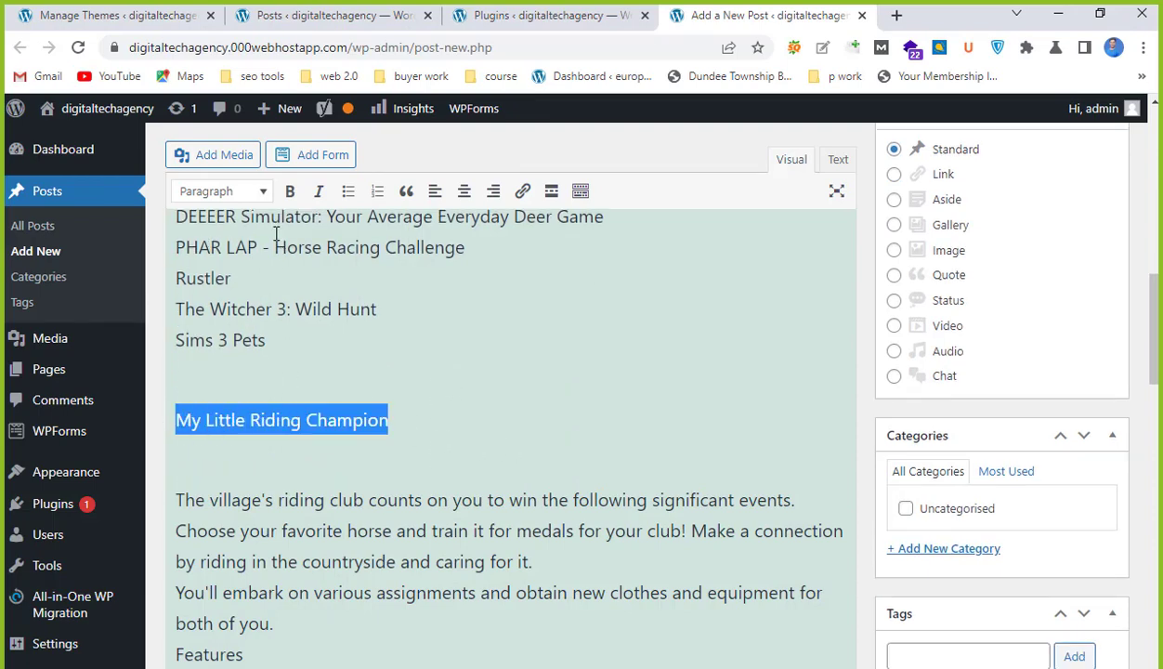
left_click(223, 191)
left_click(262, 421)
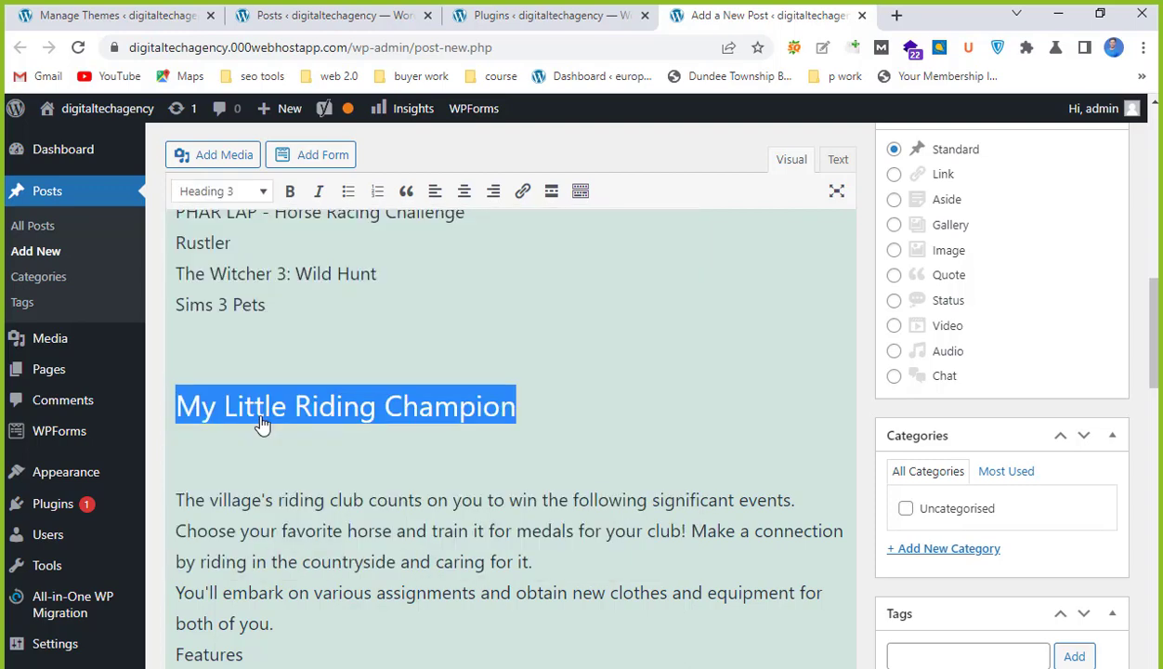
left_click(536, 415)
scroll(506, 454, "down", 2)
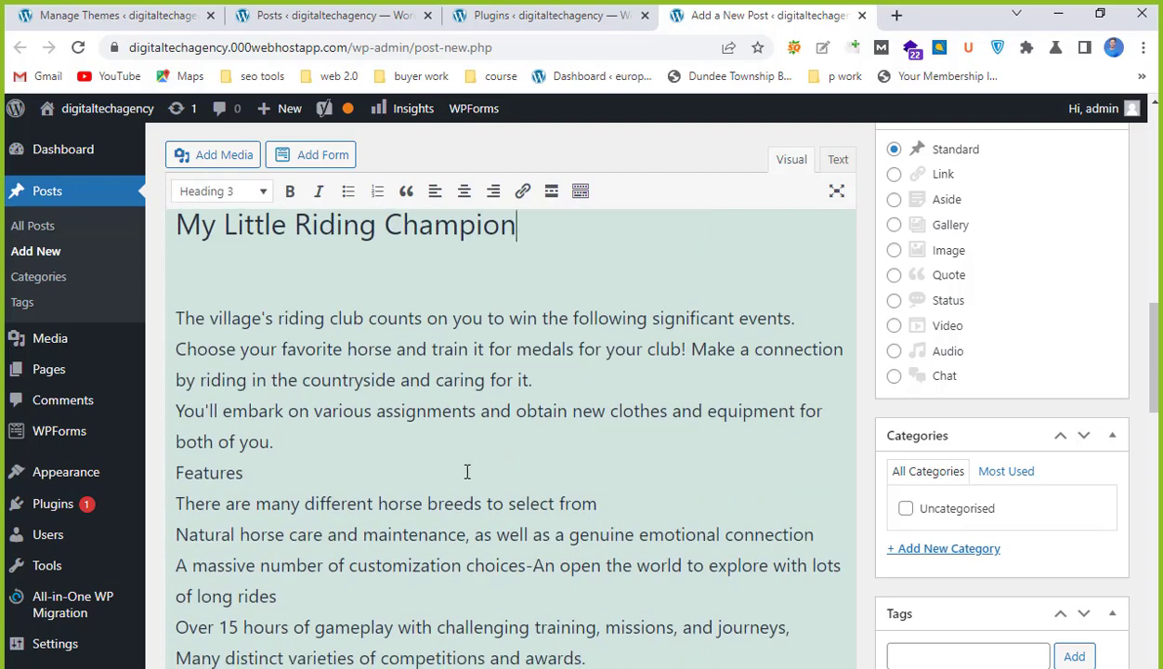
scroll(407, 383, "up", 2)
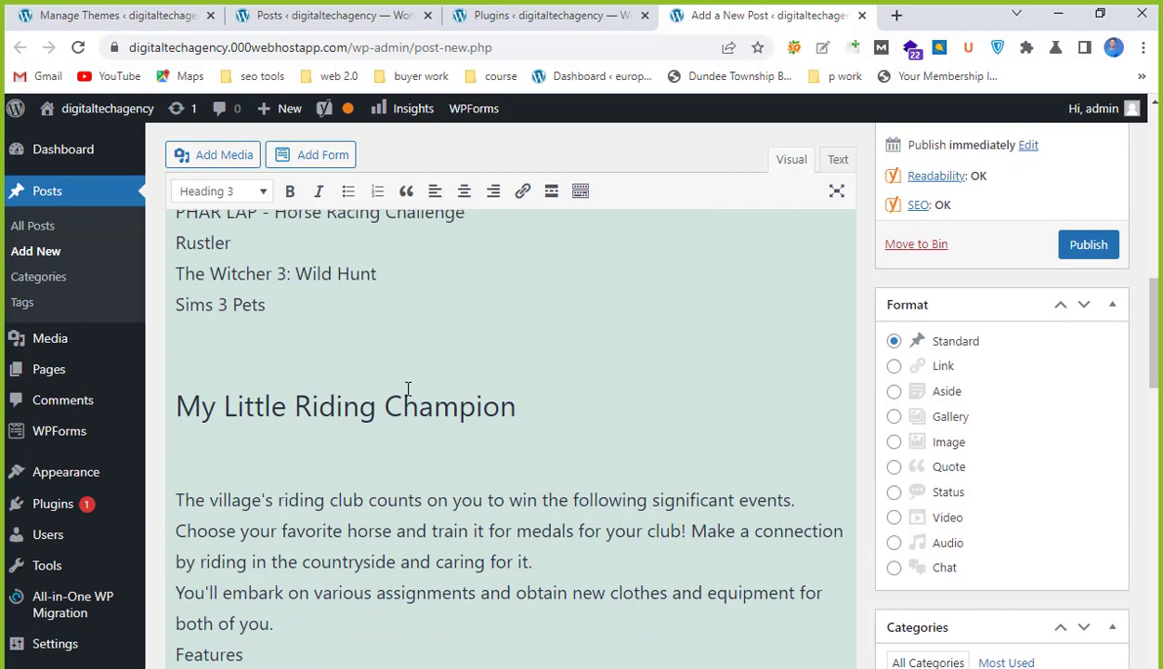
scroll(407, 389, "down", 1)
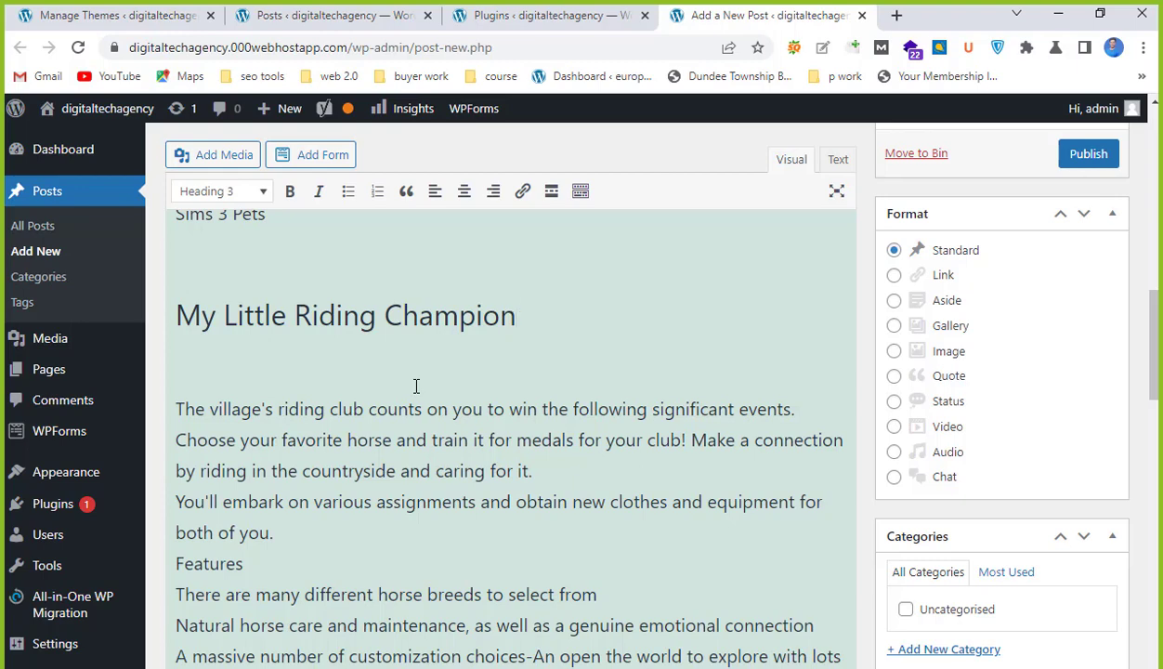
scroll(428, 444, "down", 2)
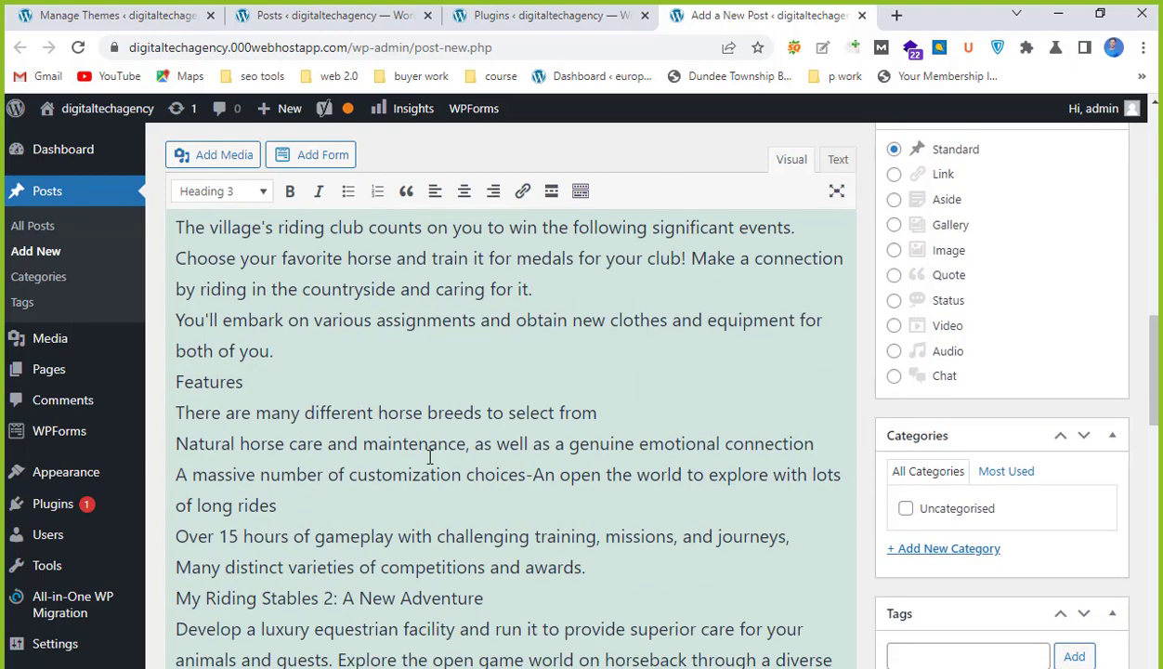
Insert empty lines after 'both of you.', 'competition!' and Calico's Features line
left_click(302, 358)
key("Return")
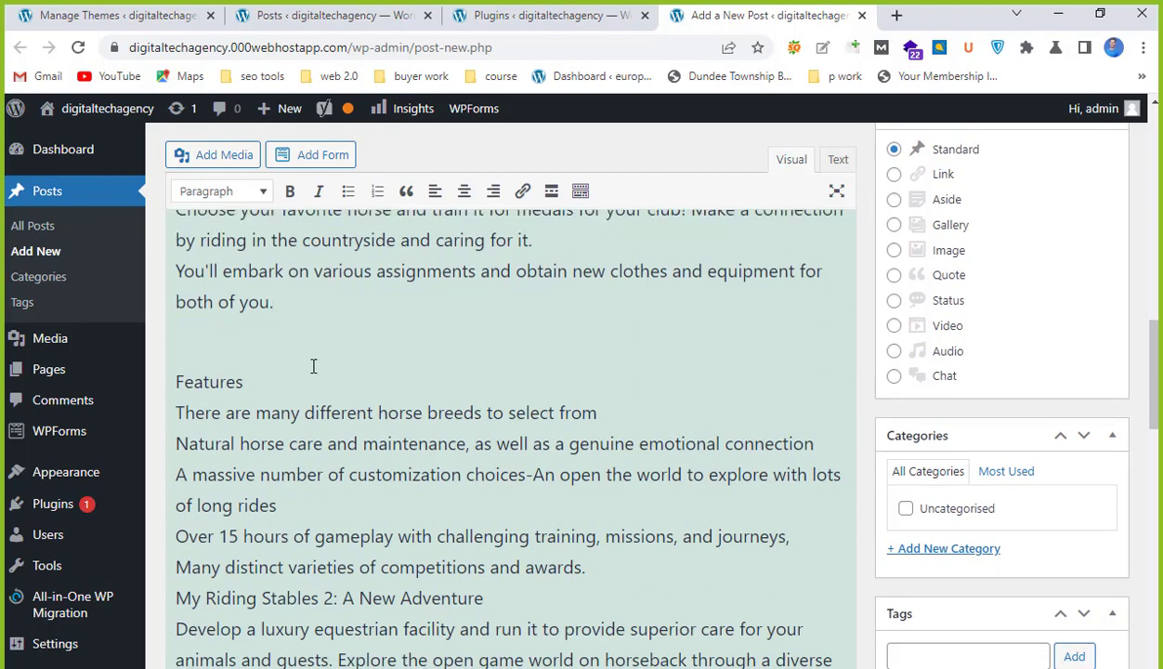
scroll(373, 389, "up", 4)
scroll(343, 494, "down", 2)
scroll(343, 494, "down", 3)
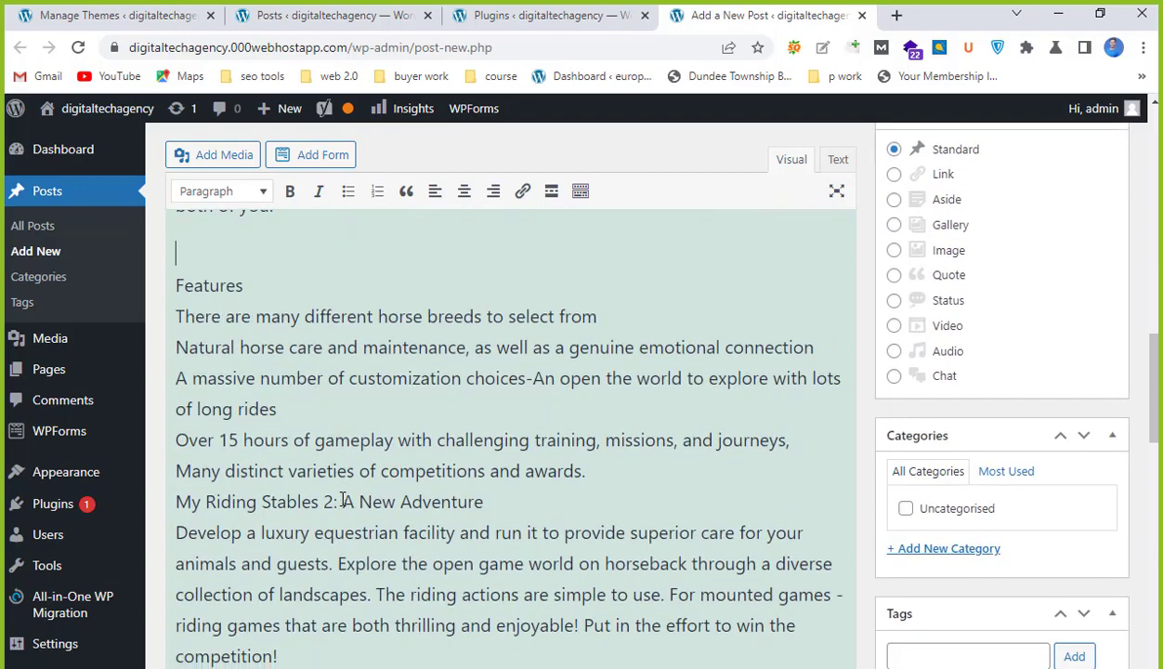
scroll(272, 484, "down", 2)
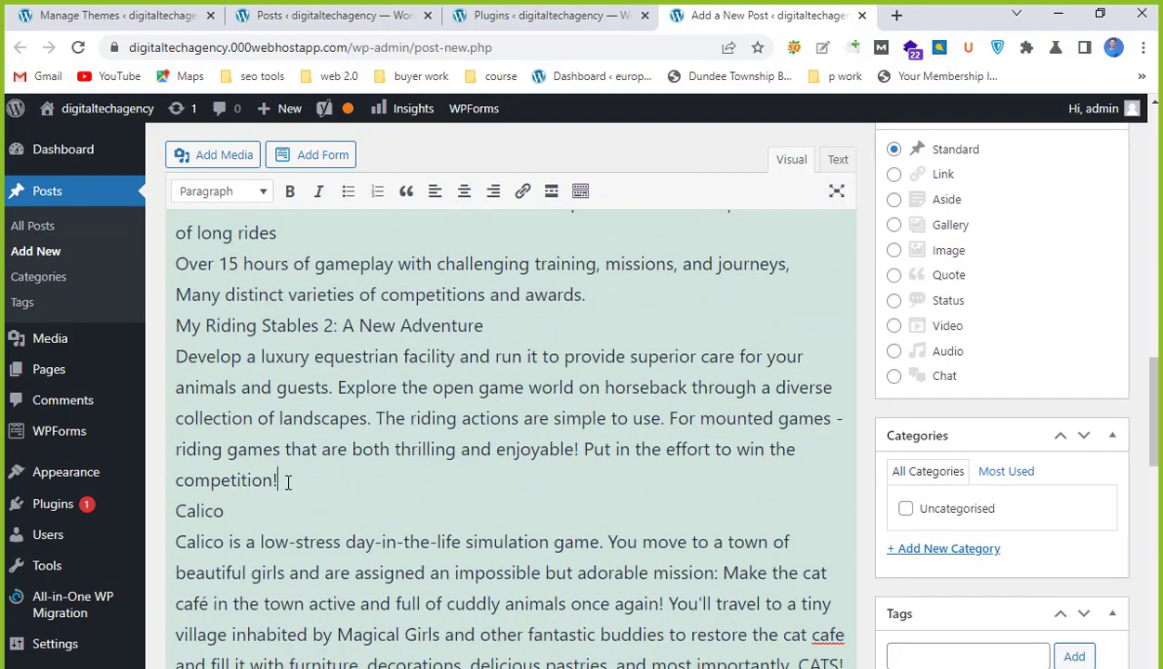
left_click(288, 483)
key("Return")
scroll(402, 551, "down", 2)
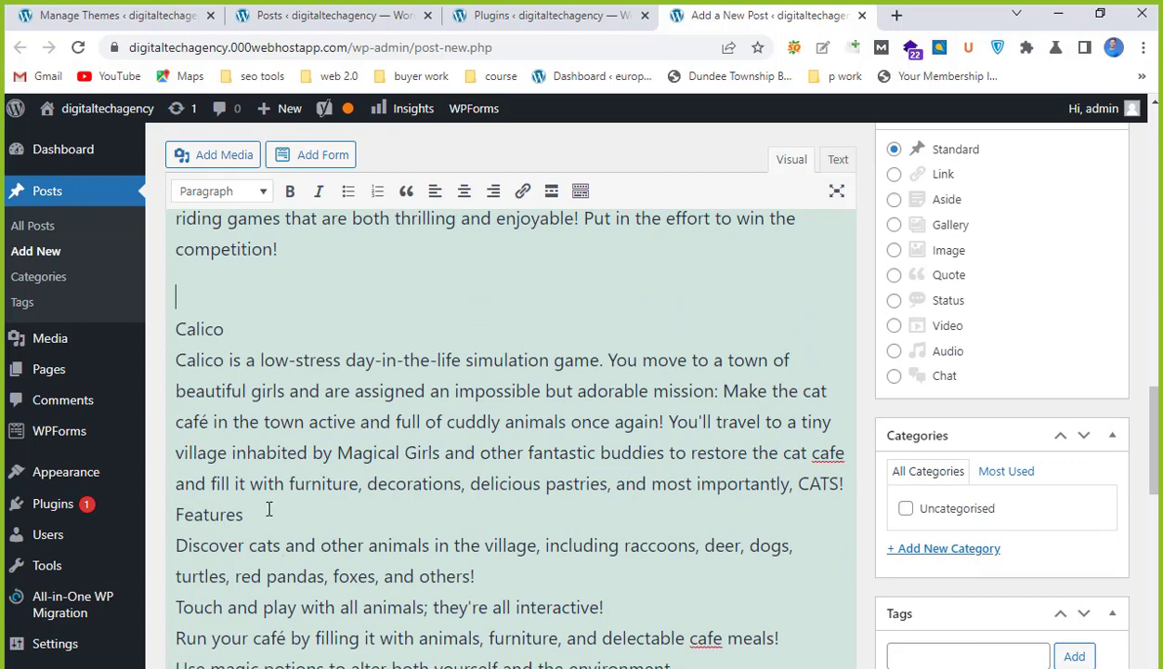
left_click(266, 501)
key("Return")
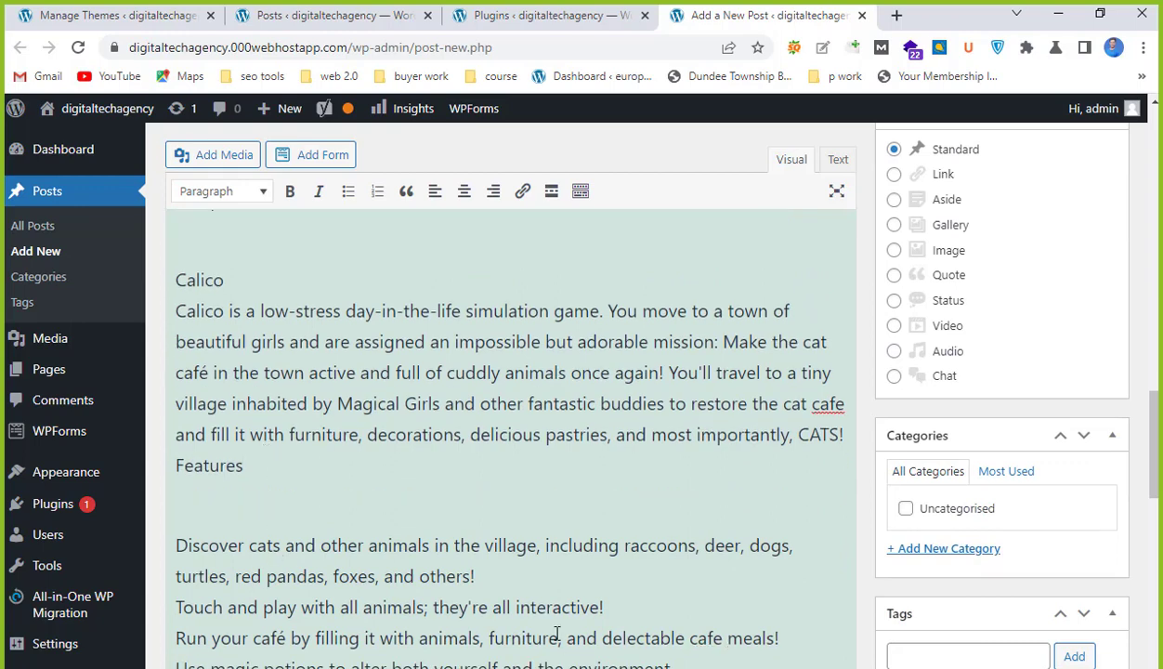
Insert empty lines after 'environment.', 'encounter.', 'Story Mode.' and 'ally.' through The Witcher 3
scroll(309, 524, "down", 3)
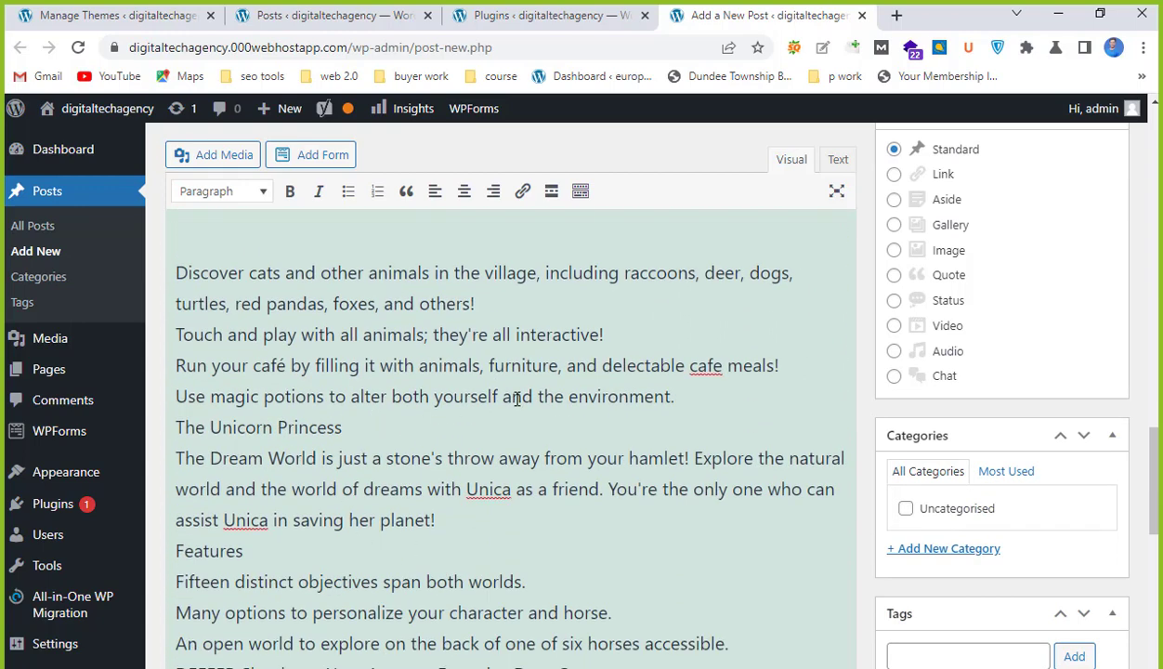
left_click(674, 395)
key("Return")
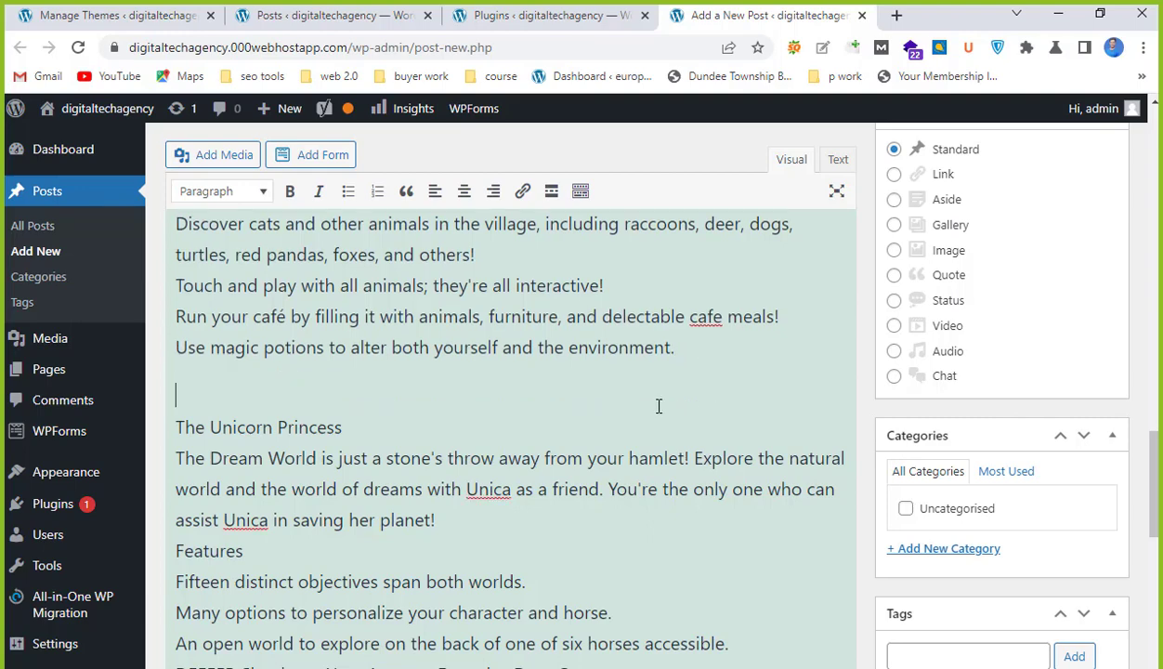
scroll(558, 434, "down", 1)
scroll(521, 446, "down", 1)
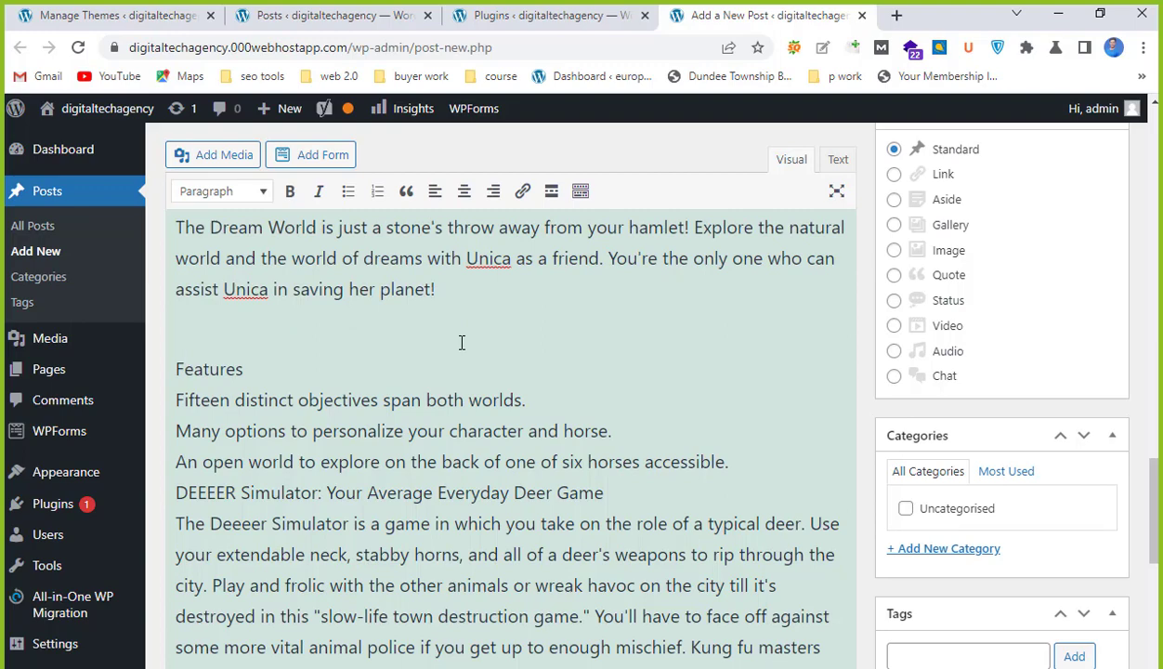
scroll(457, 343, "down", 3)
left_click(470, 431)
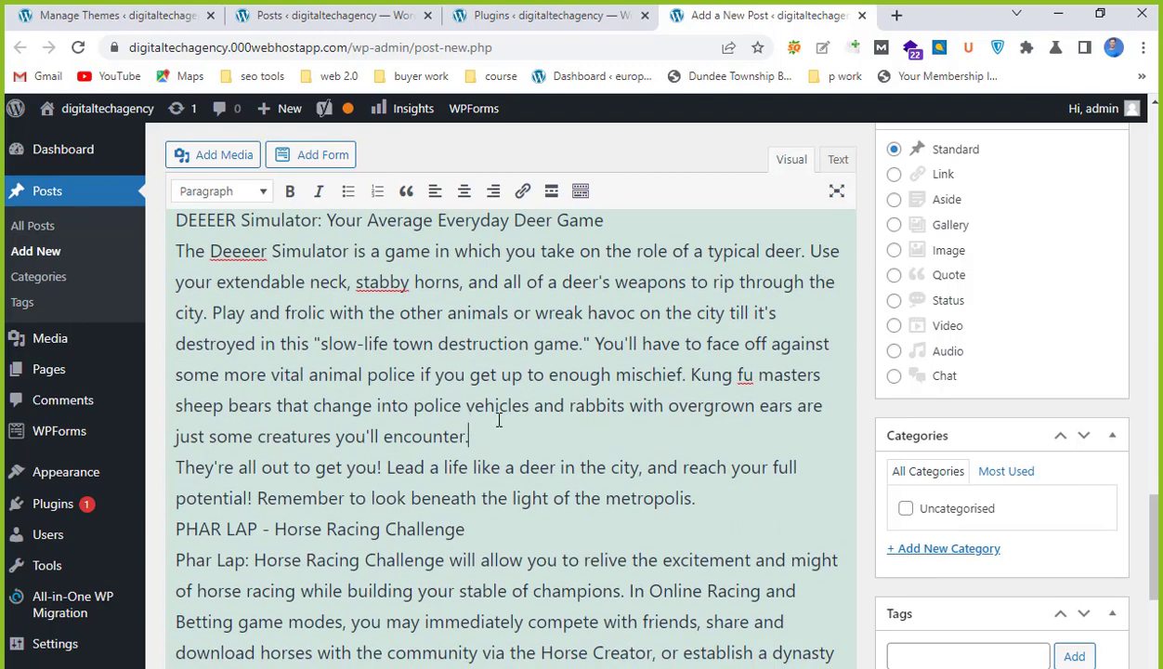
key("Return")
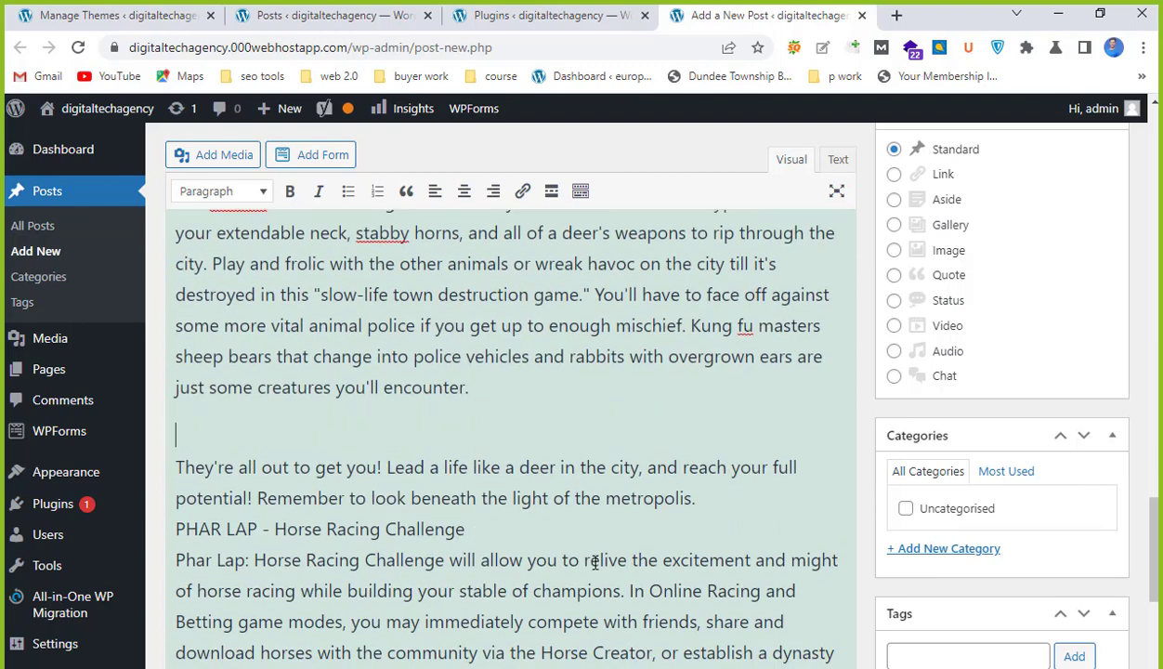
scroll(395, 603, "down", 1)
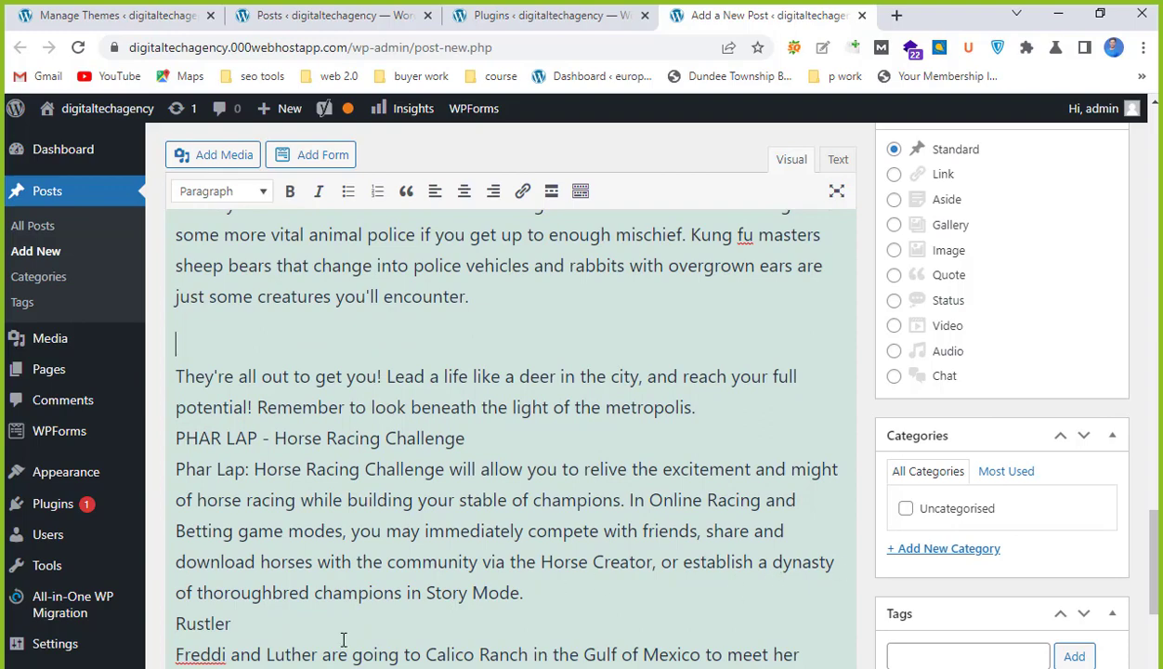
left_click(533, 586)
key("Return")
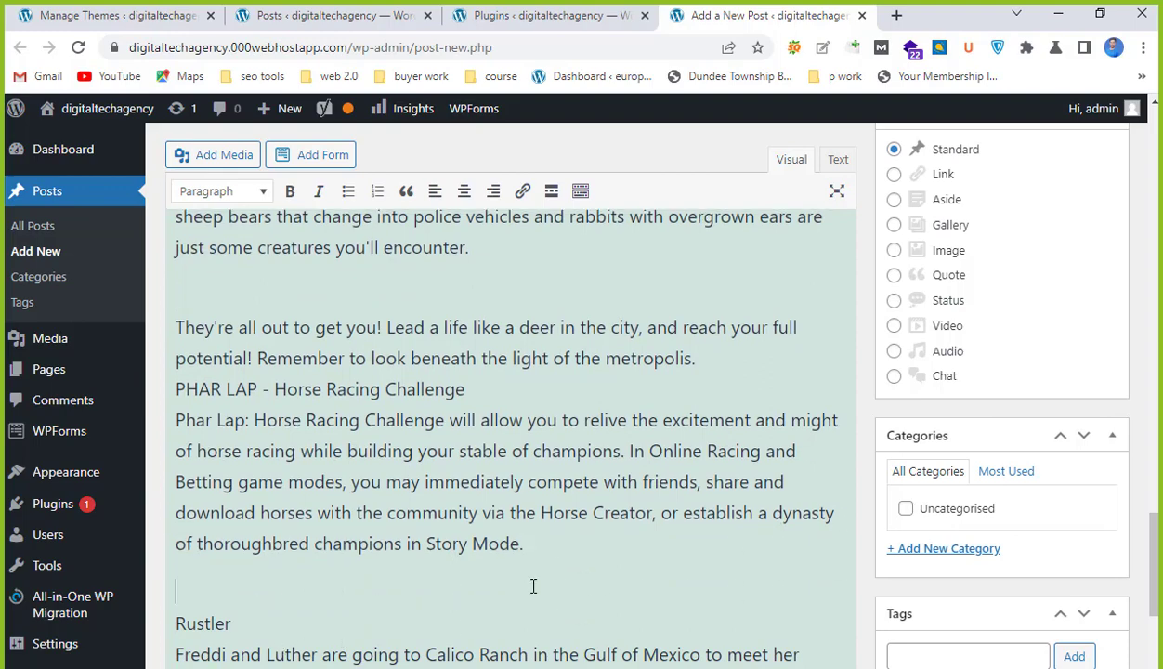
scroll(525, 613, "down", 4)
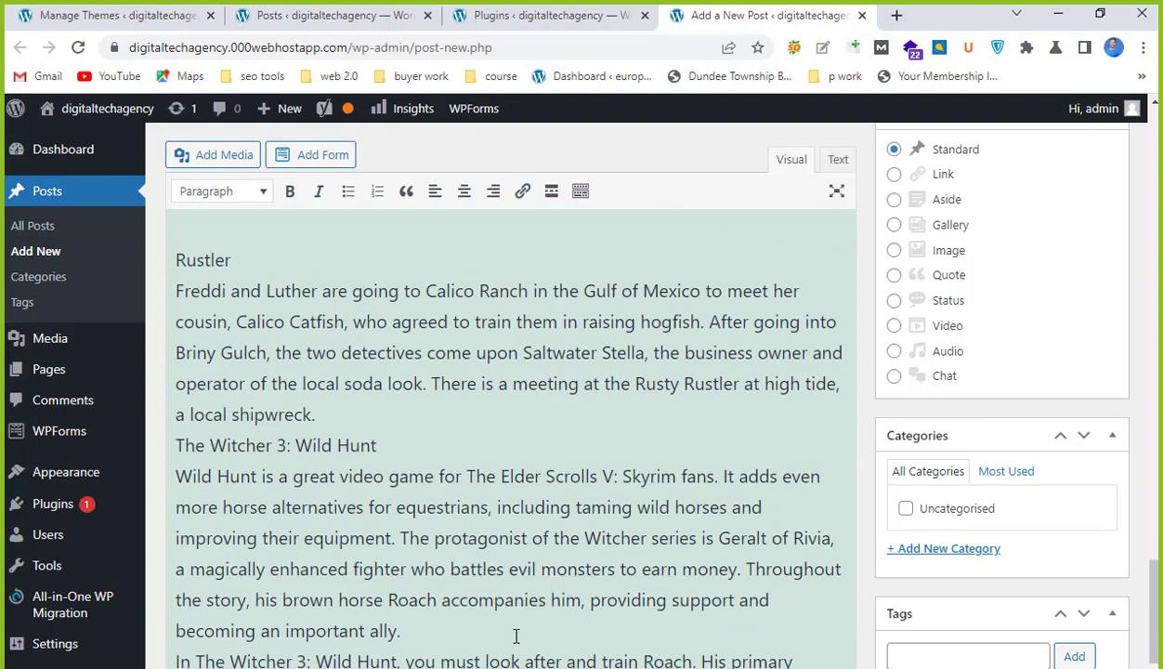
left_click(400, 634)
key("Return")
scroll(398, 636, "down", 7)
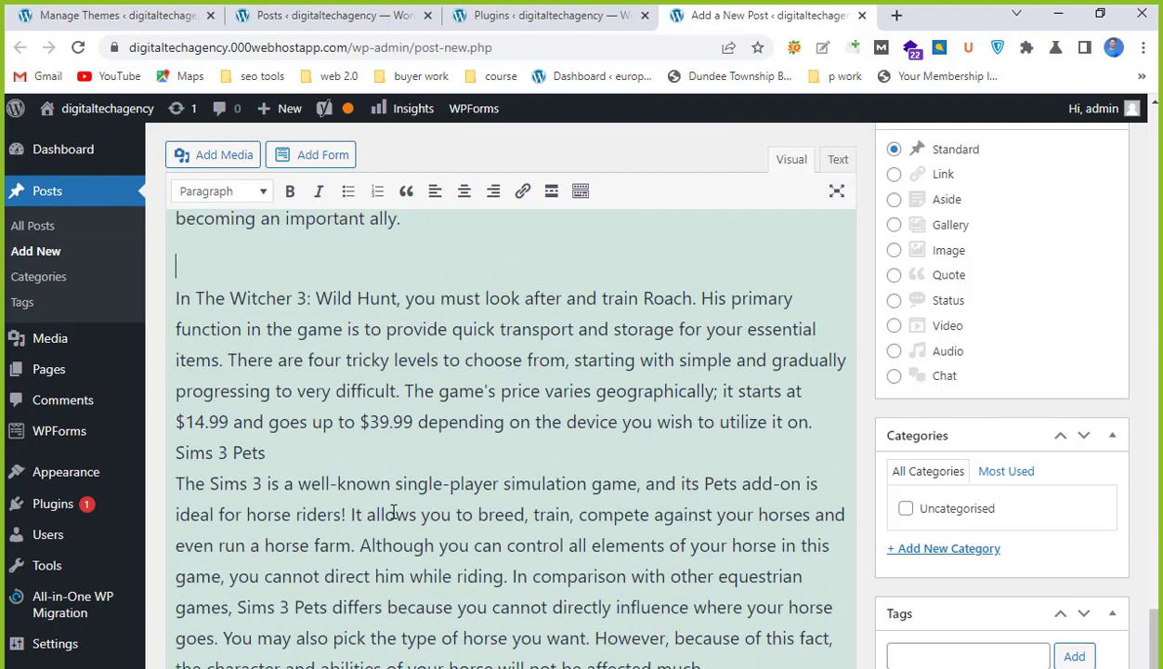
scroll(391, 522, "down", 10)
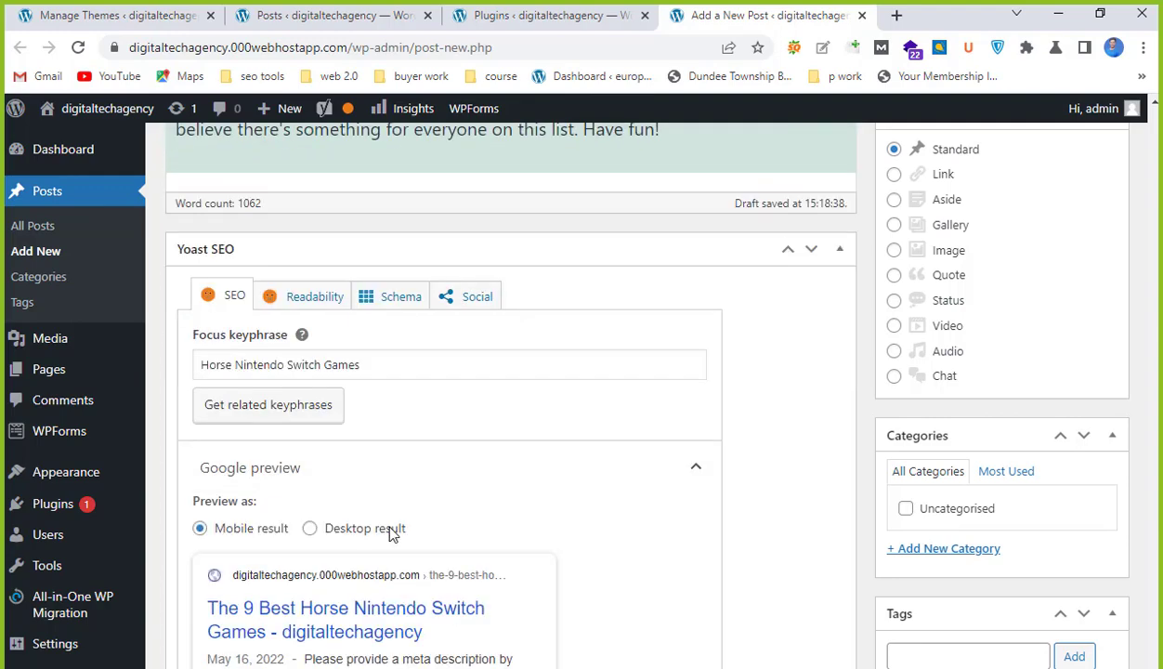
scroll(348, 403, "up", 1)
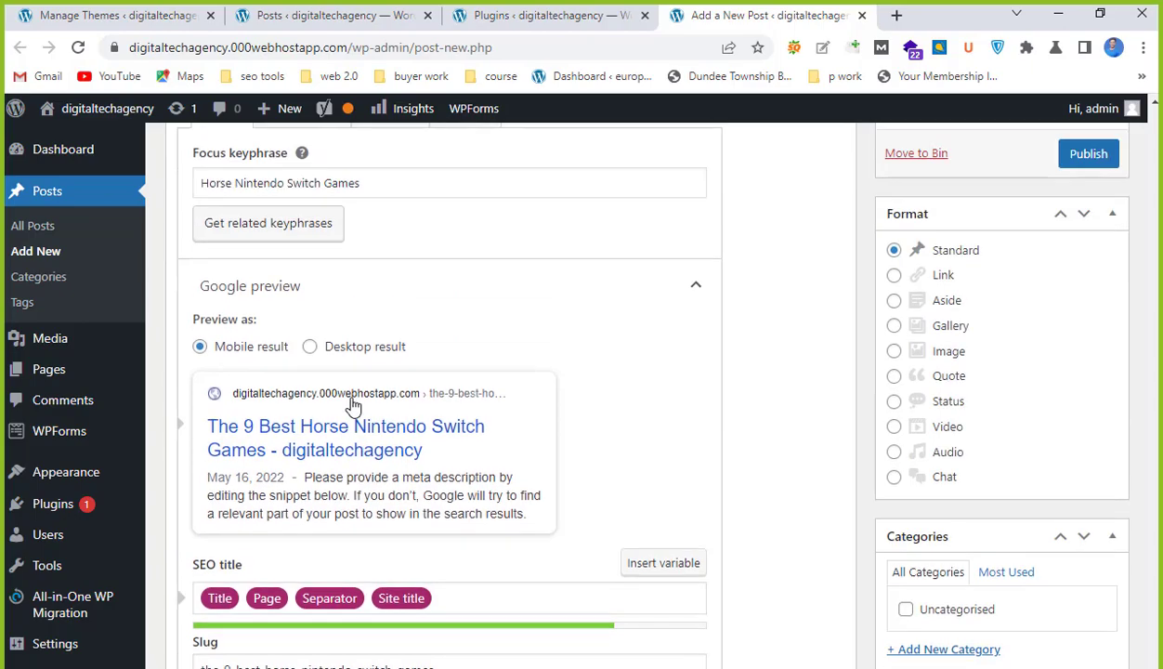
scroll(353, 401, "up", 12)
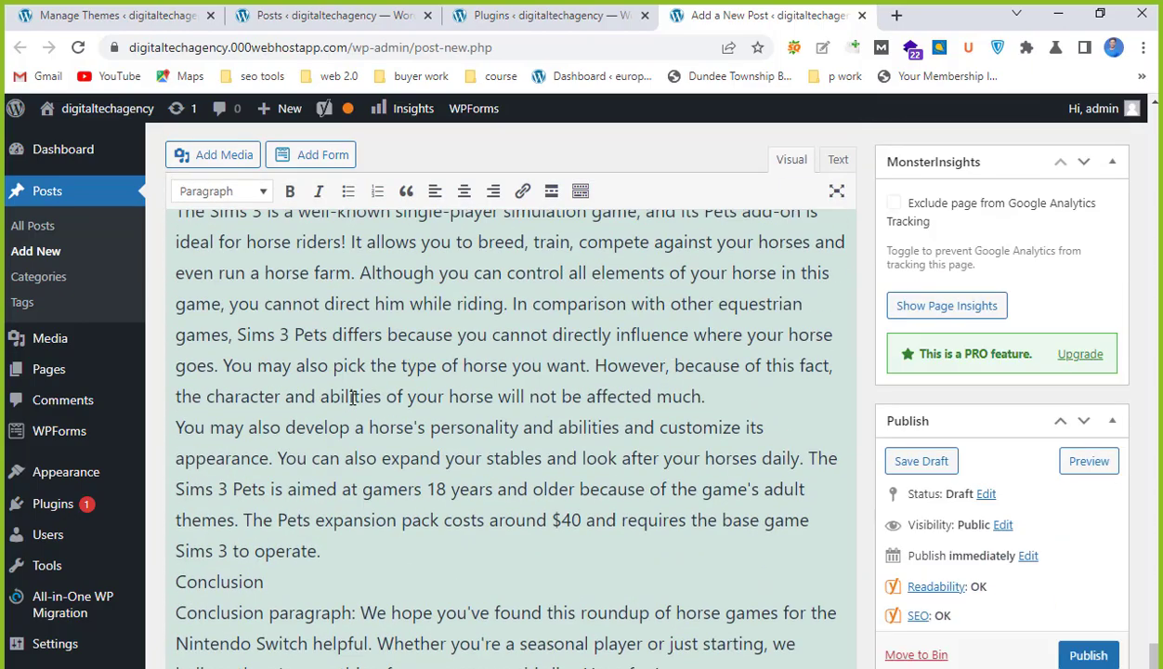
scroll(352, 397, "up", 15)
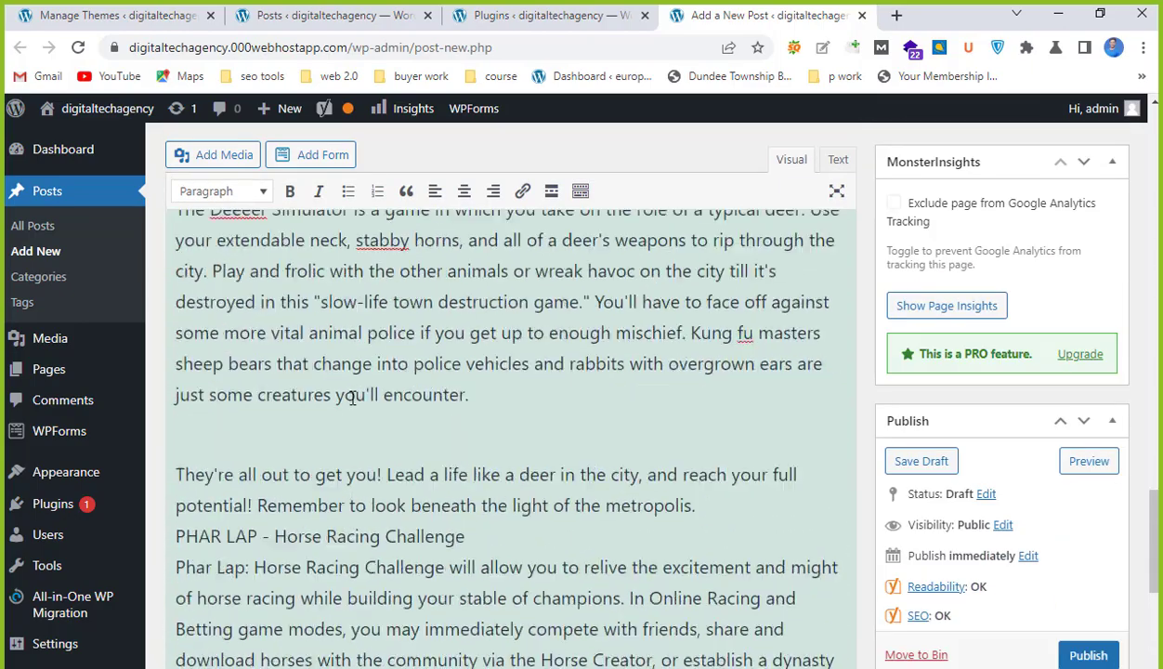
scroll(352, 398, "up", 10)
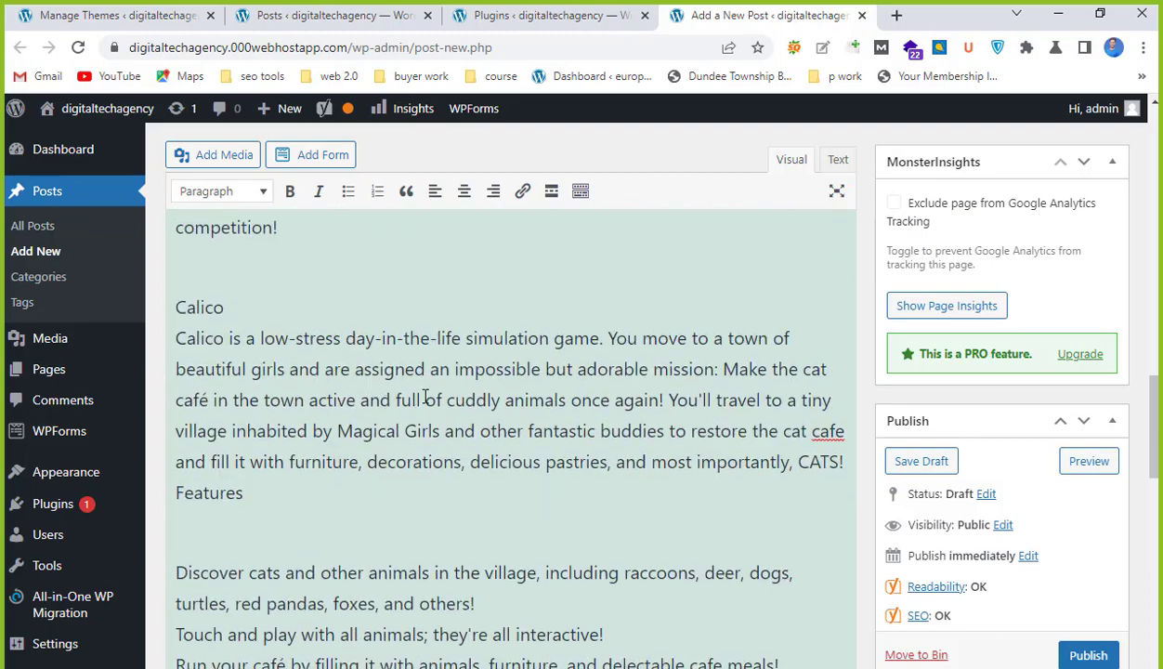
scroll(476, 408, "up", 12)
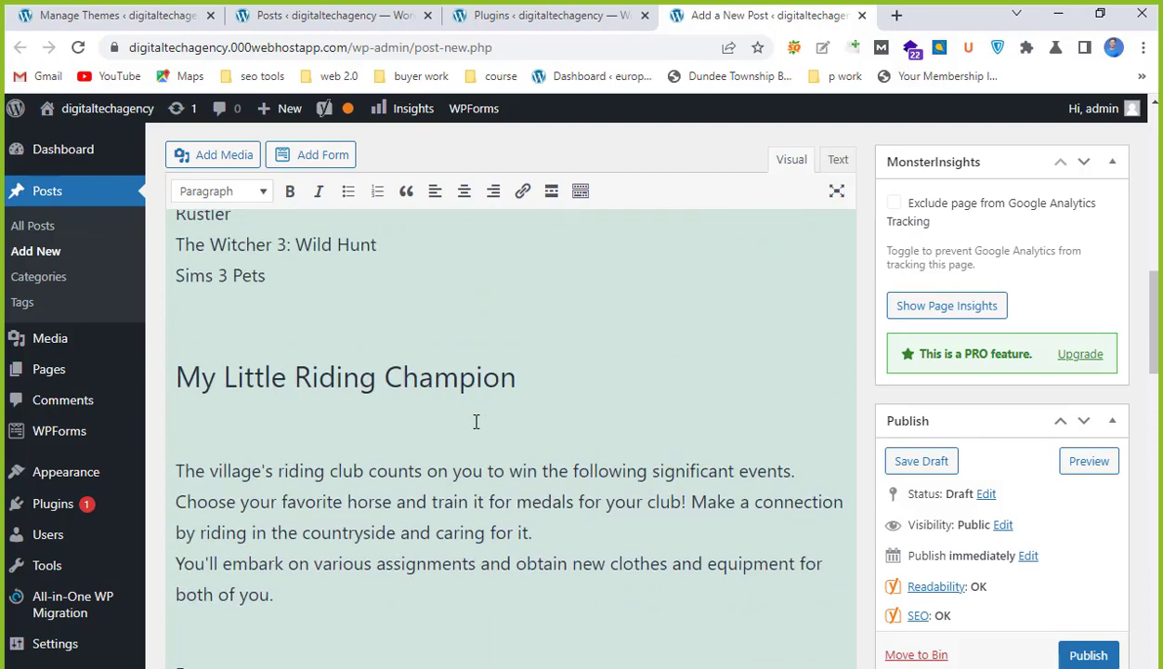
scroll(475, 422, "down", 10)
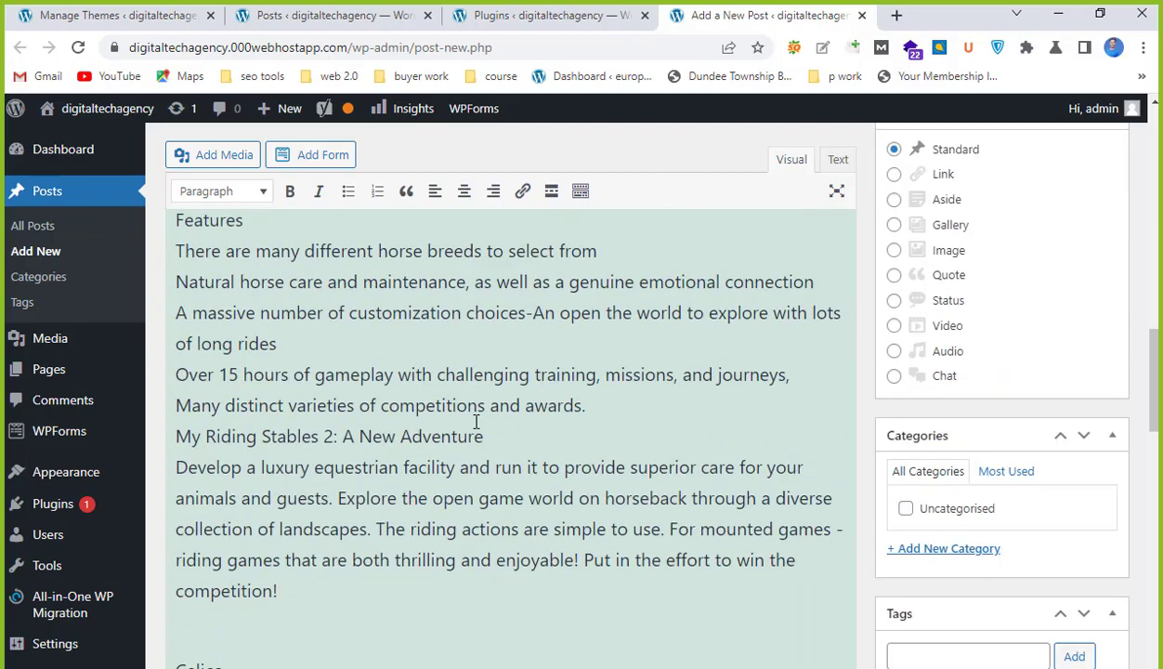
scroll(749, 462, "down", 4)
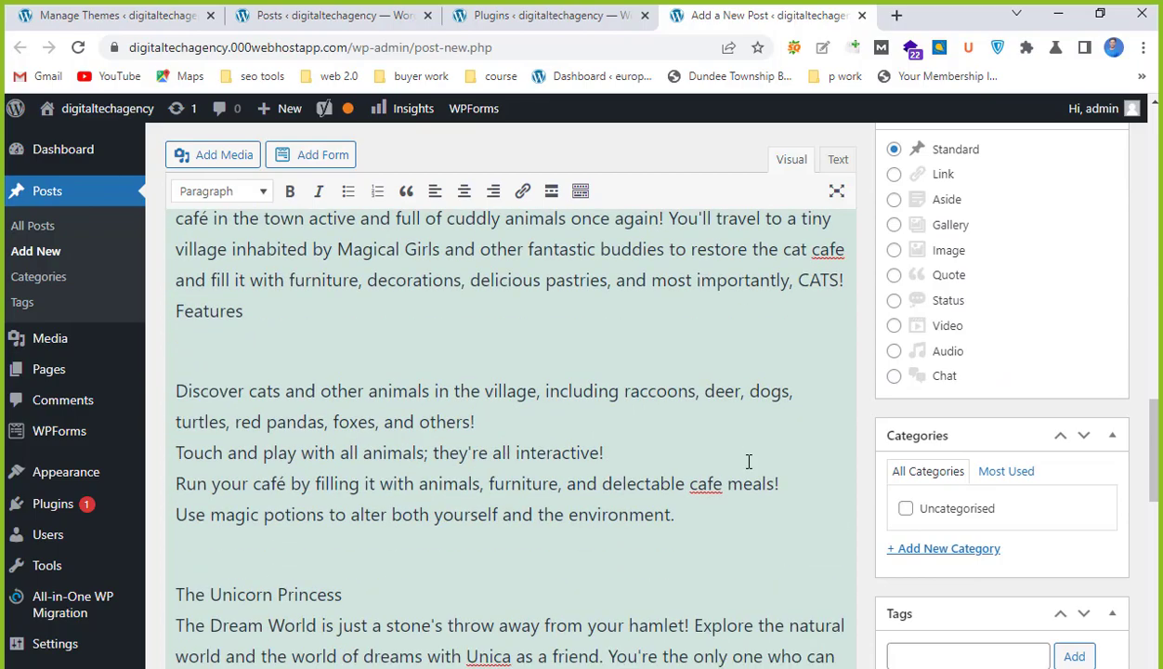
scroll(755, 563, "up", 20)
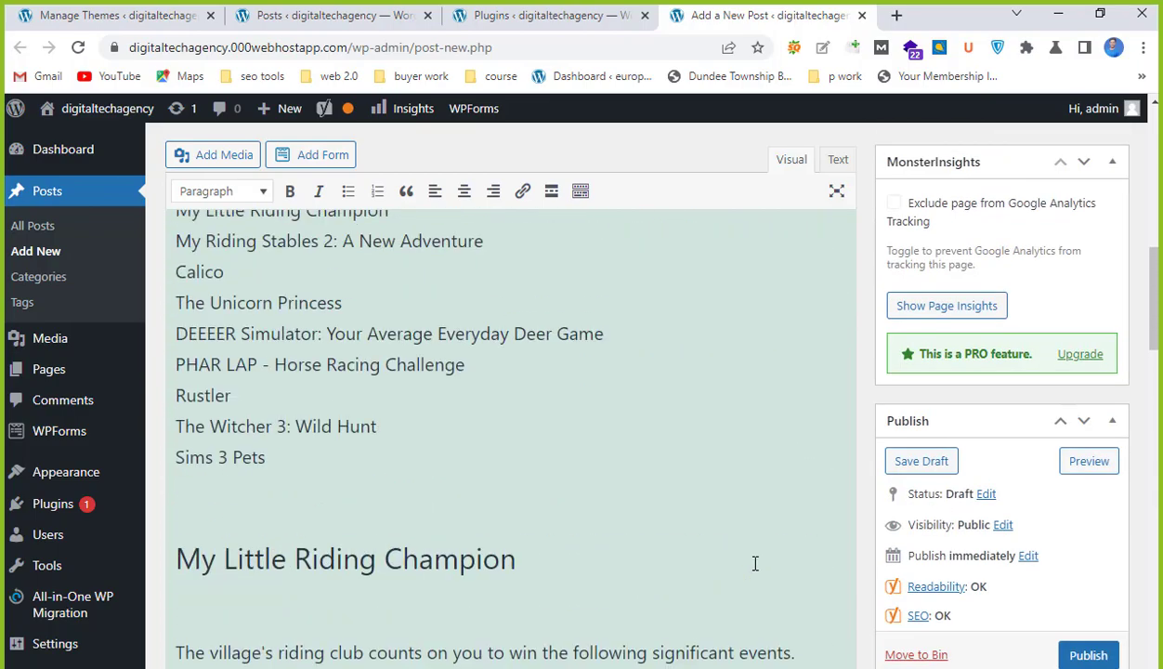
scroll(755, 563, "down", 6)
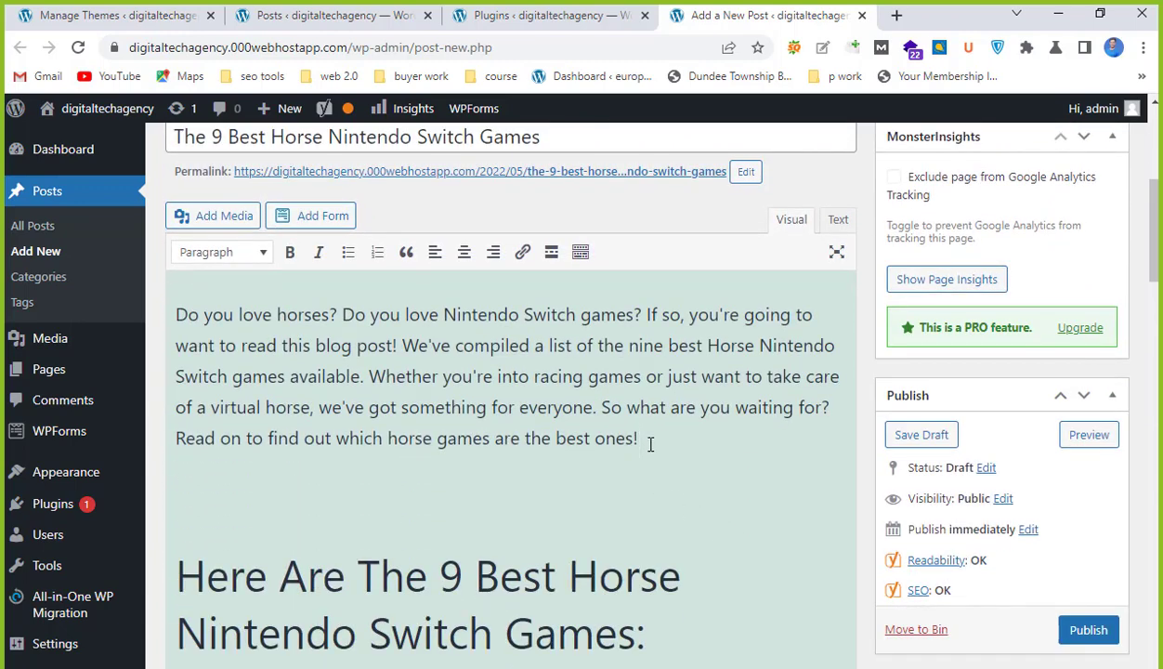
Insert an empty line after the intro ending 'best ones!' and scroll down to the games list
key("Return")
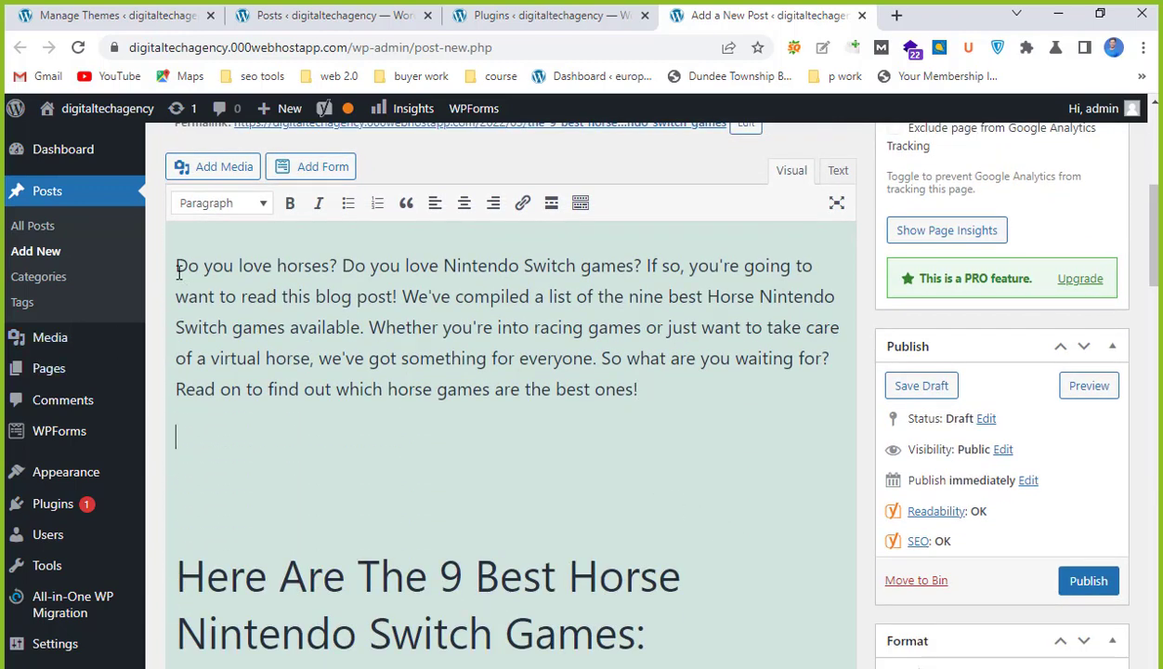
left_click(173, 268)
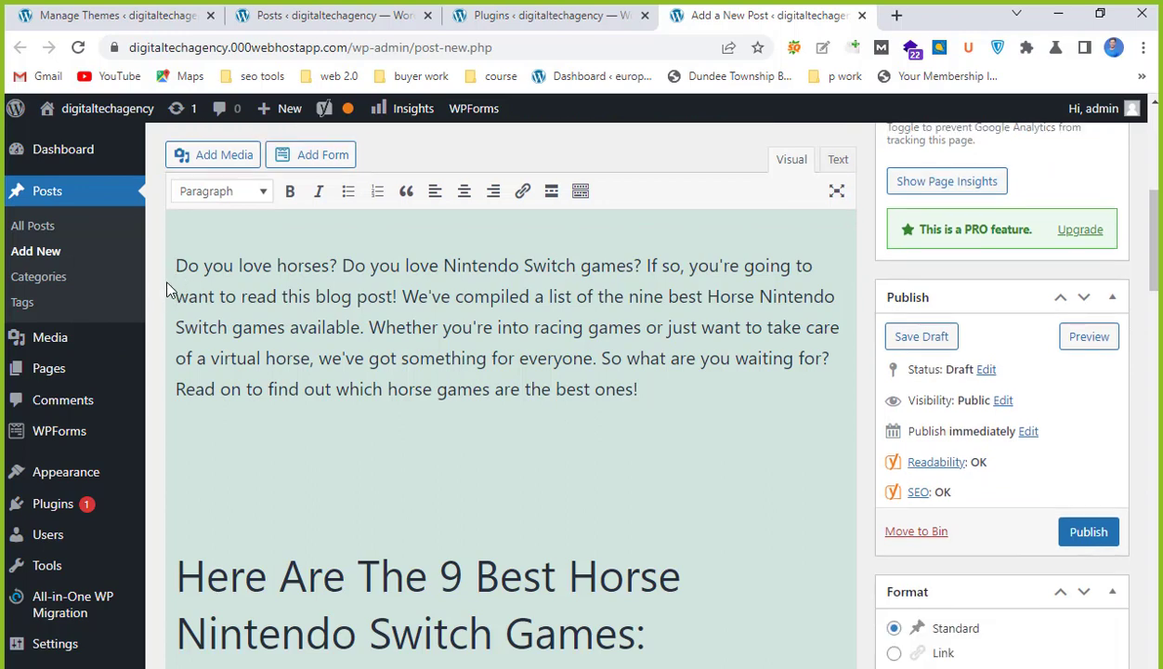
left_click(193, 242)
scroll(977, 408, "down", 5)
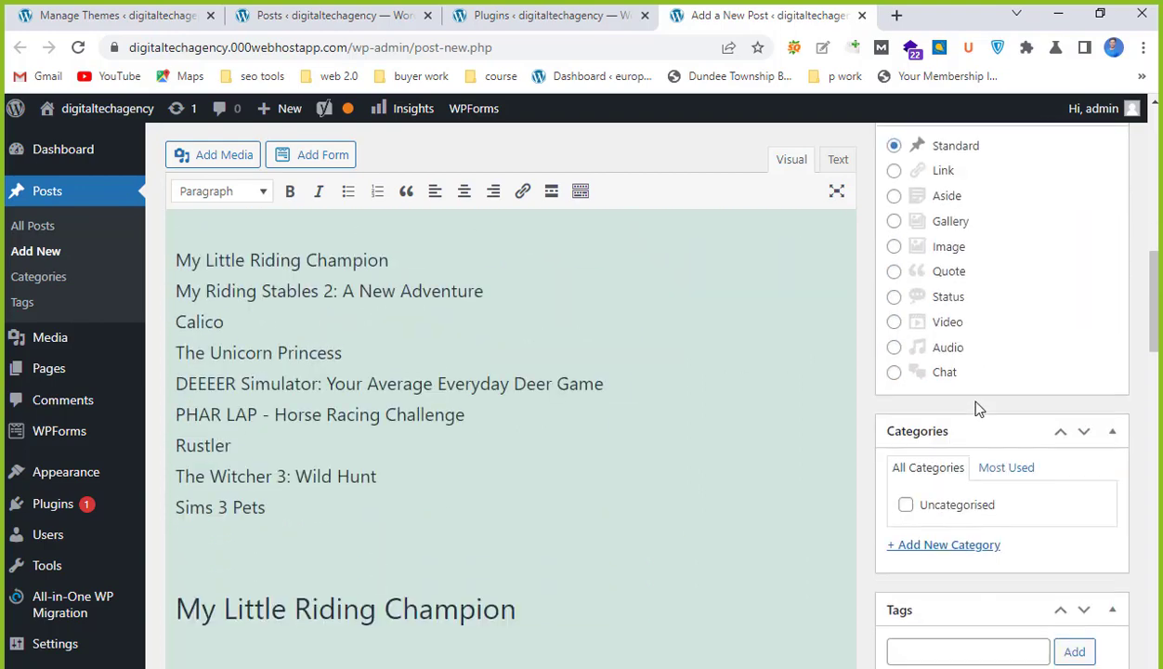
scroll(977, 408, "down", 5)
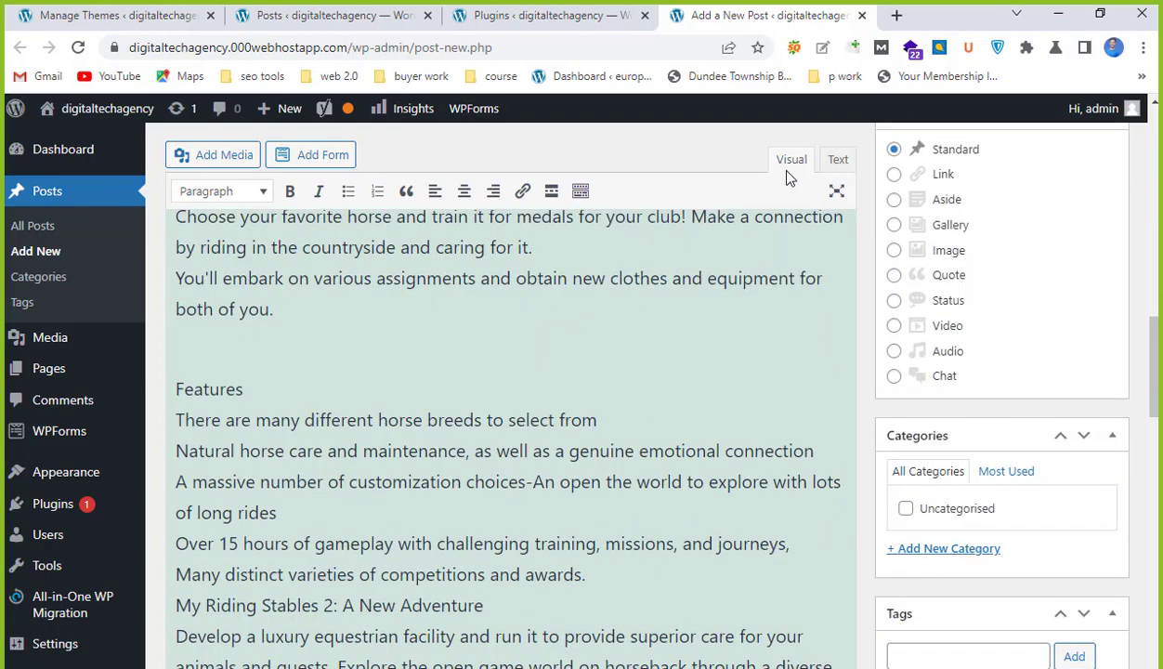
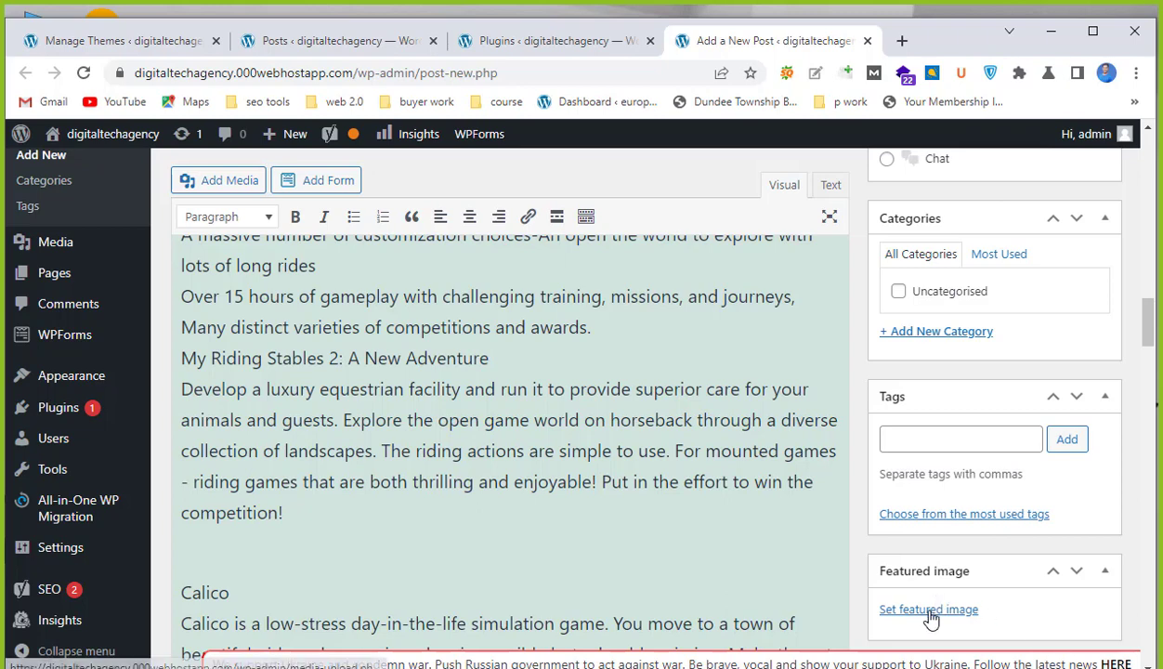
Open the Set featured image dialog and launch the computer's file picker from Upload files
left_click(929, 611)
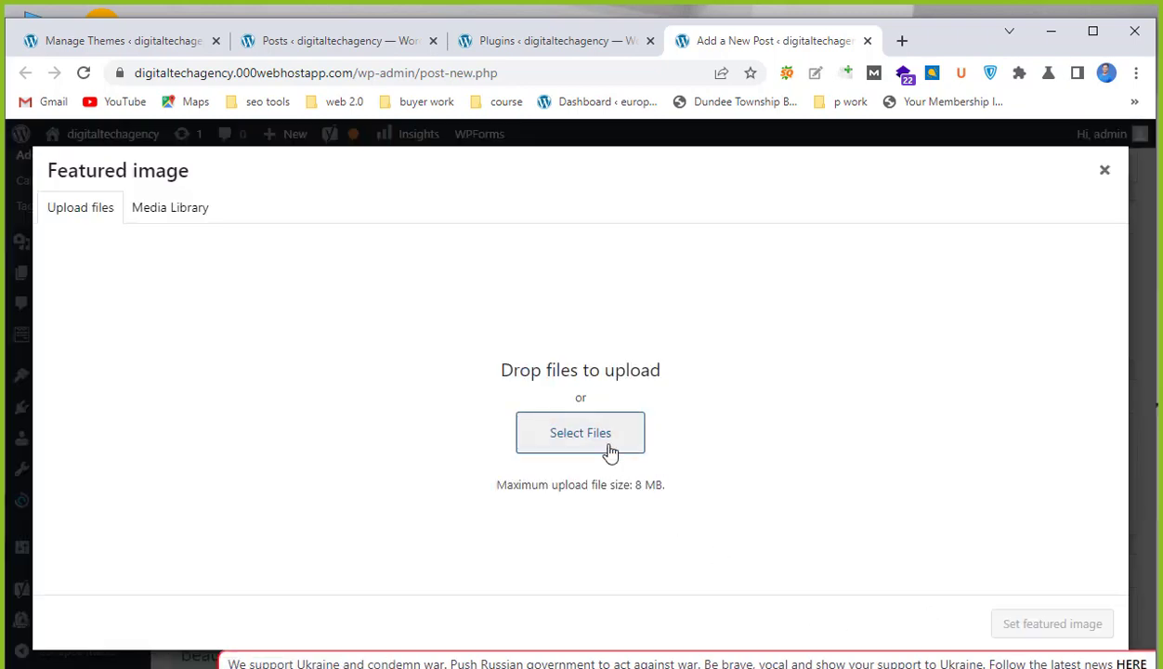
left_click(1105, 170)
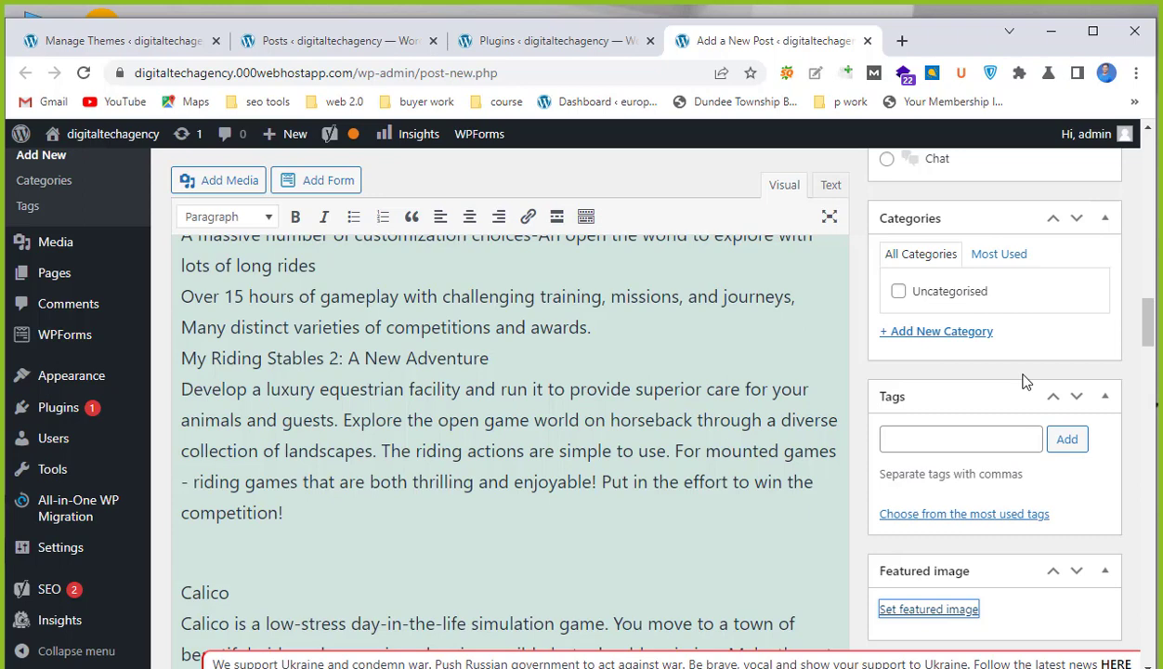
left_click(928, 609)
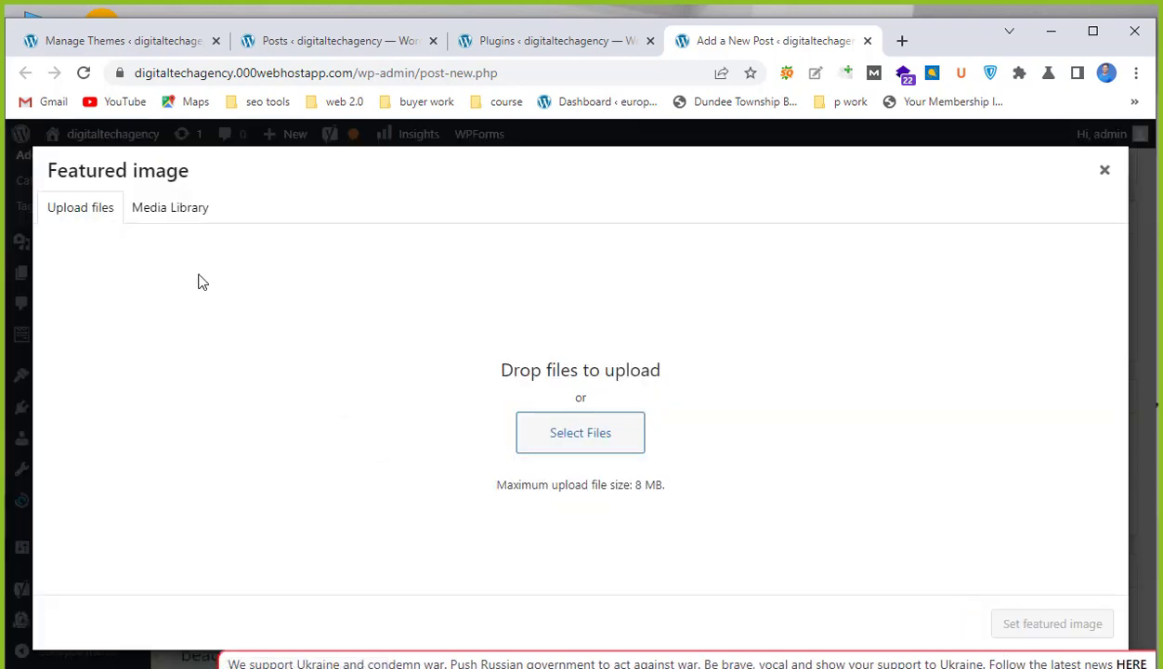
left_click(560, 443)
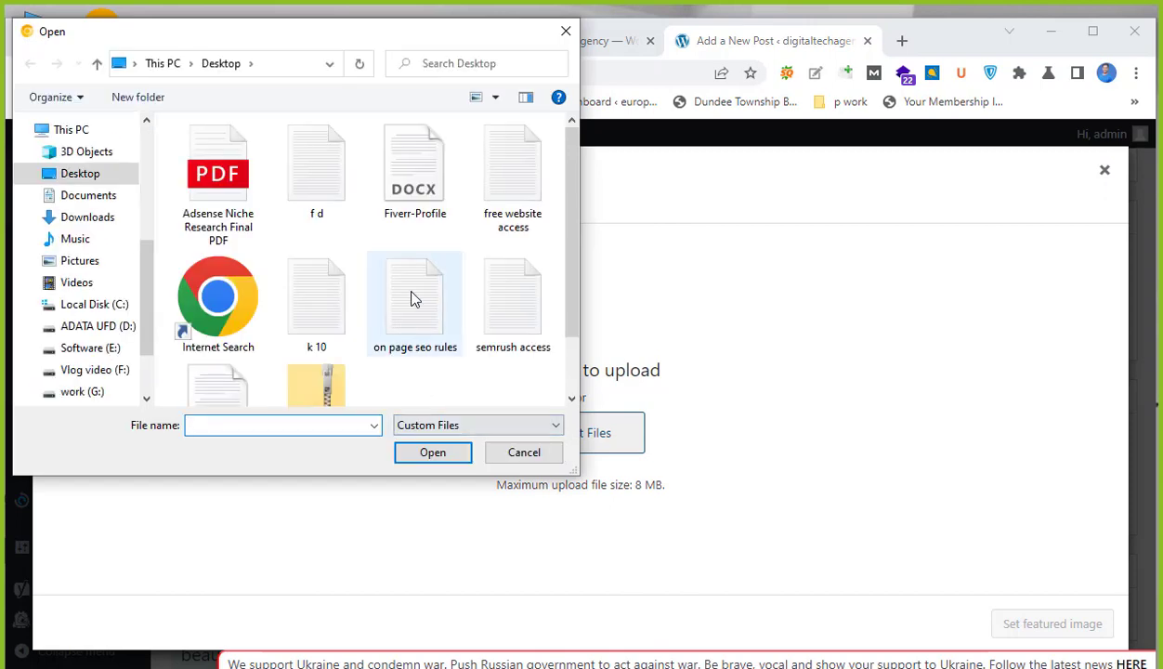
Browse the Pictures, Screenshots and work (G:) locations, then switch to the Vlog video (F:) drive
left_click(69, 269)
double_click(434, 178)
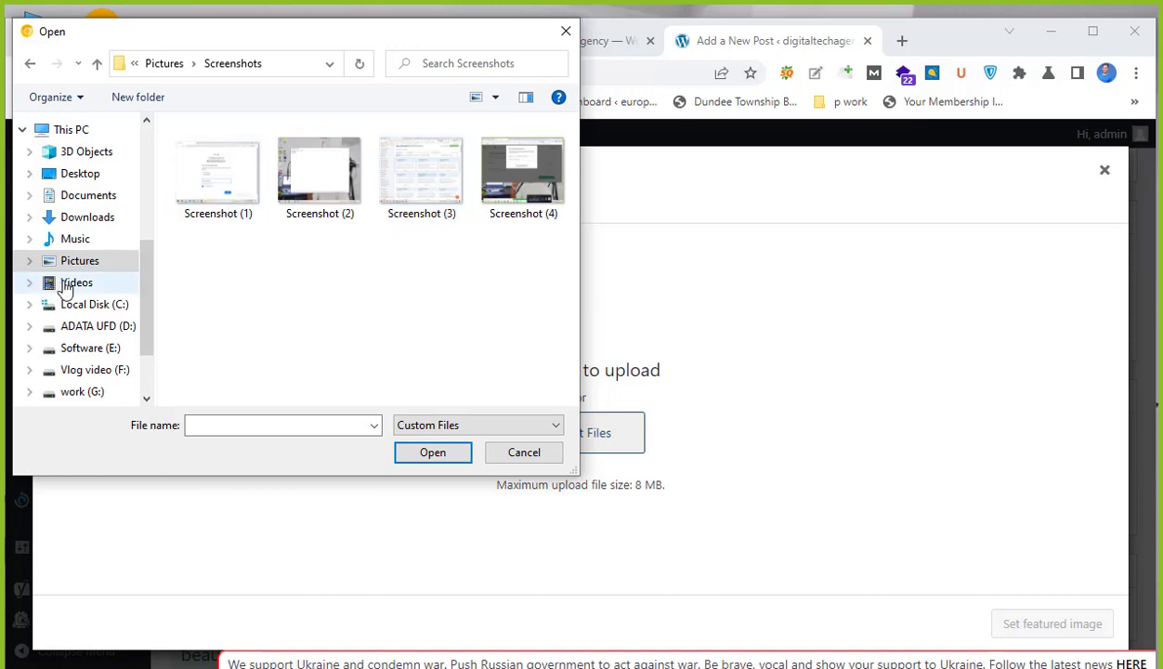
scroll(87, 270, "down", 2)
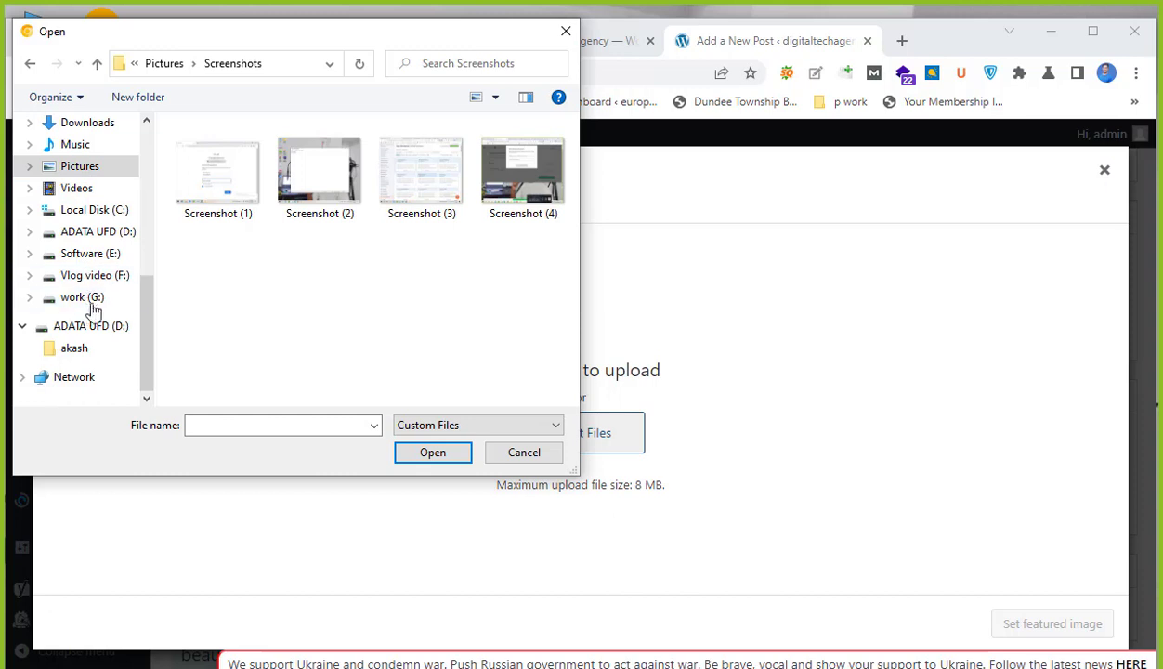
left_click(93, 299)
left_click(98, 281)
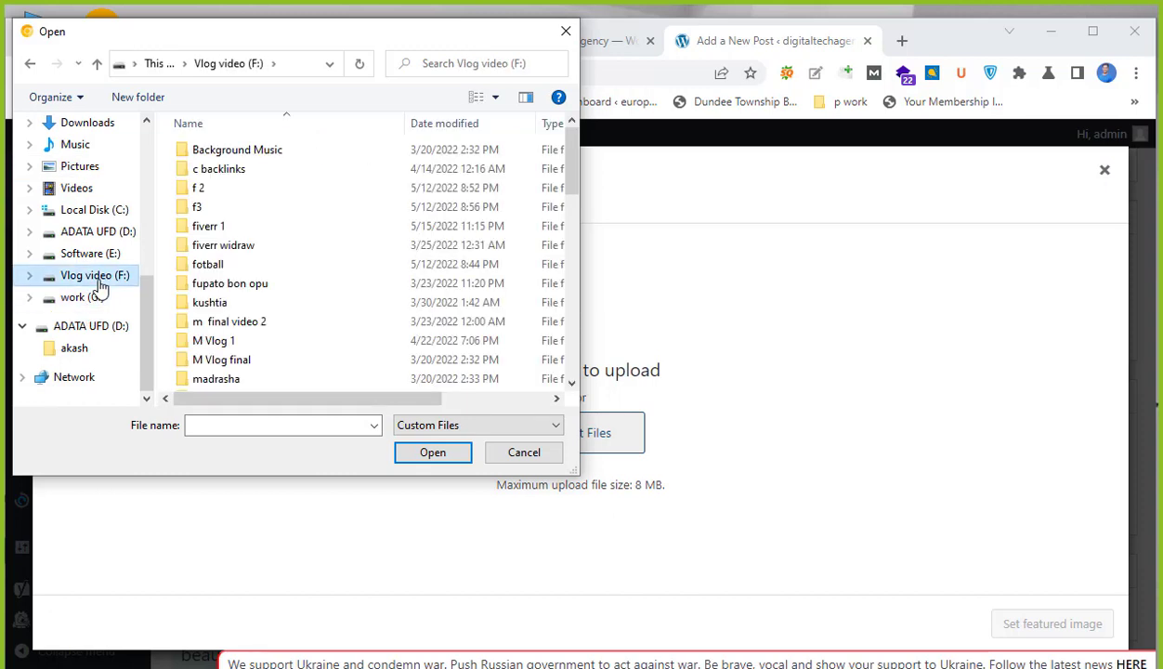
Open the on page fb folder and upload on_page__fb_First_Frame.png to the media library
scroll(232, 277, "down", 3)
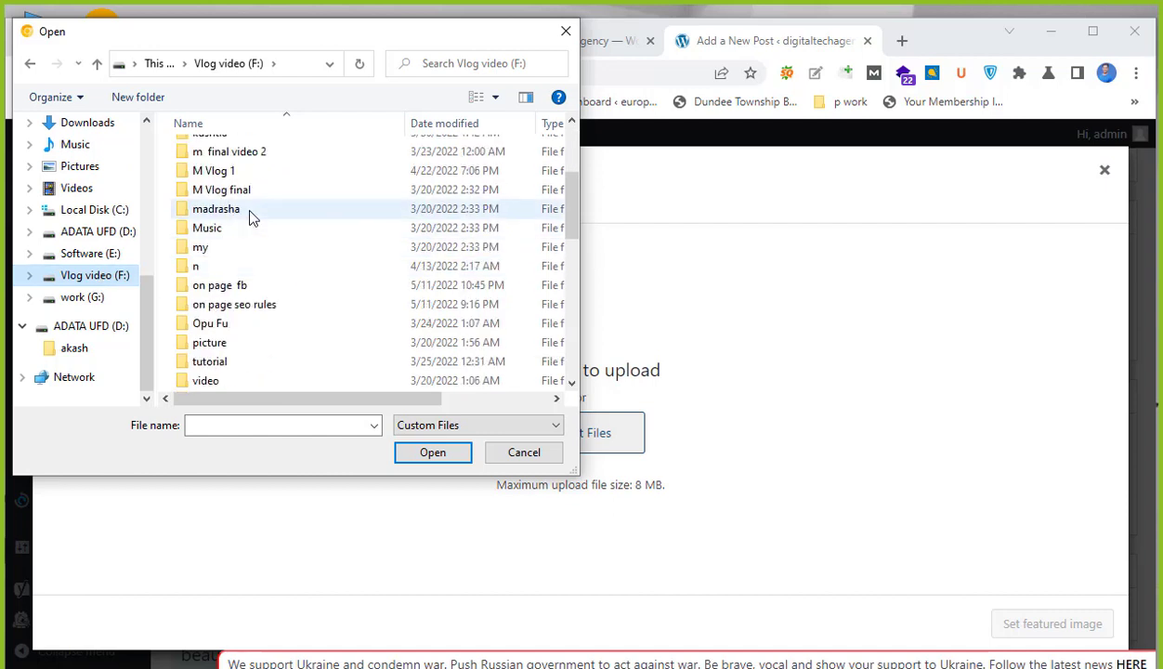
scroll(249, 222, "down", 2)
scroll(249, 227, "down", 1)
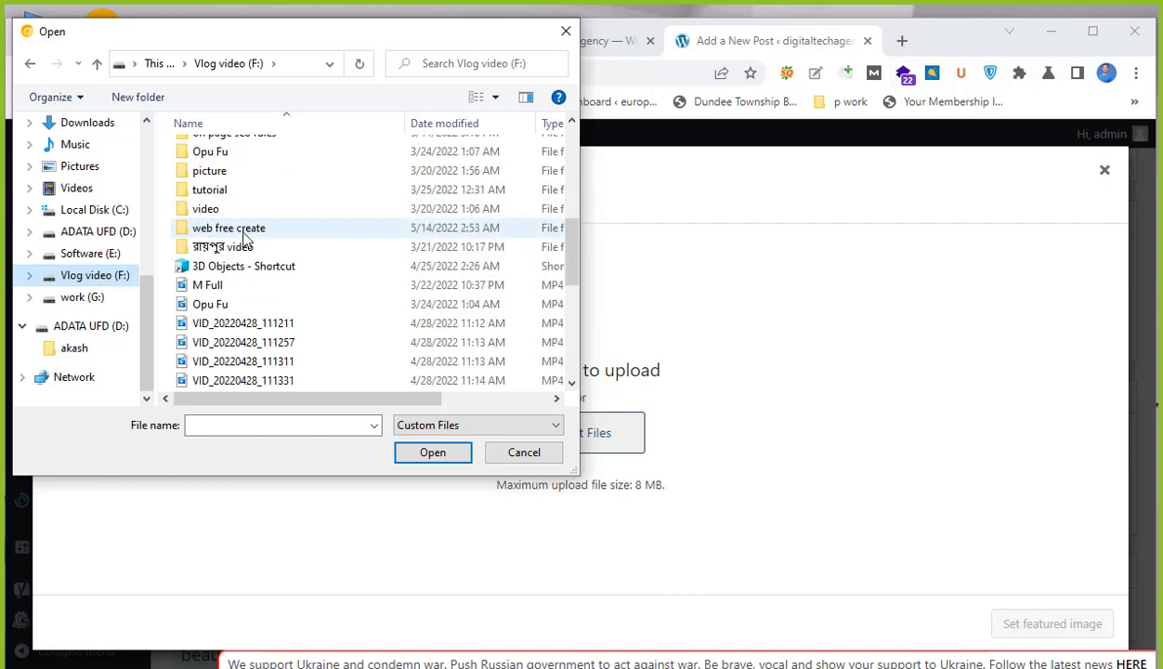
scroll(243, 242, "down", 6)
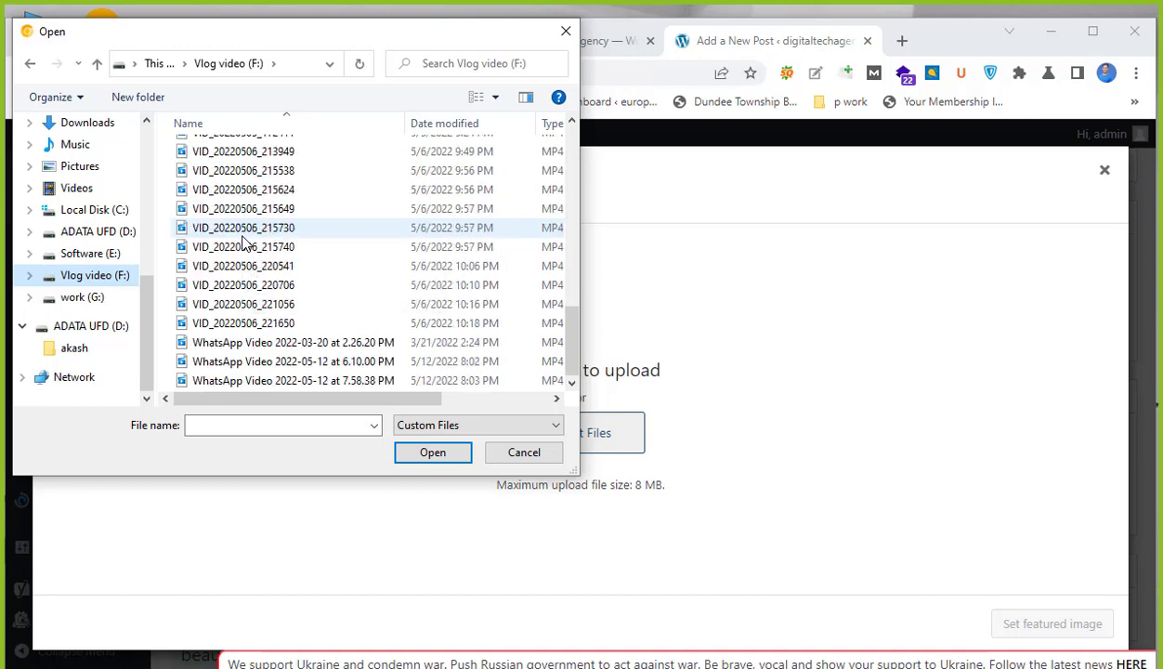
scroll(244, 242, "up", 7)
scroll(241, 241, "up", 3)
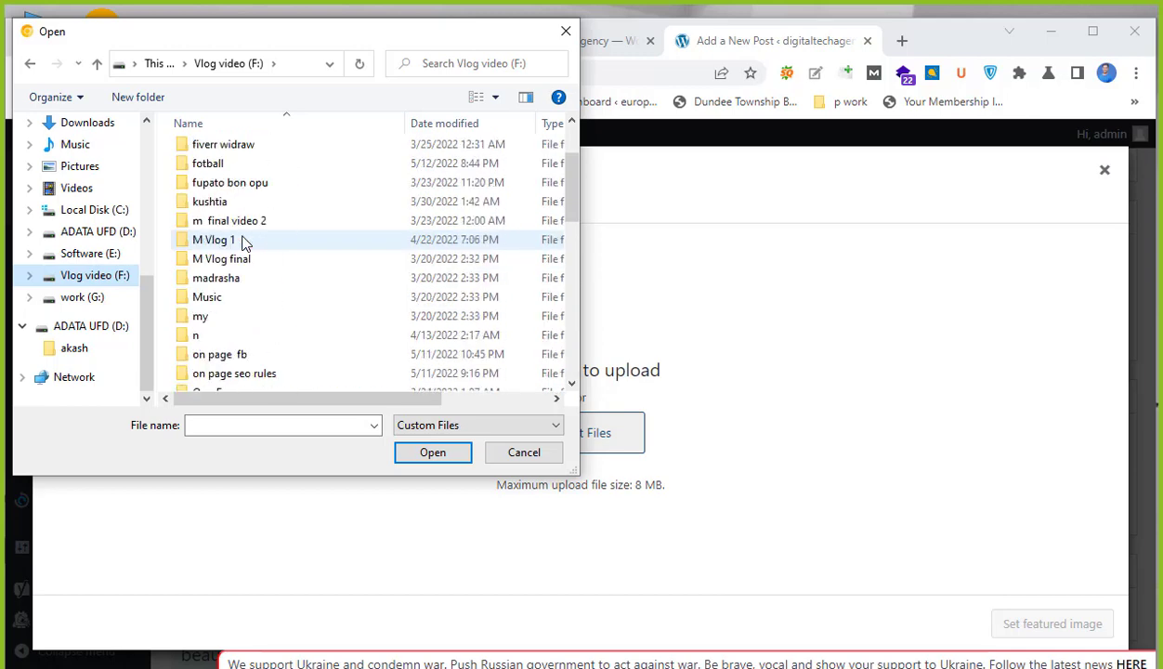
scroll(241, 241, "down", 2)
double_click(240, 254)
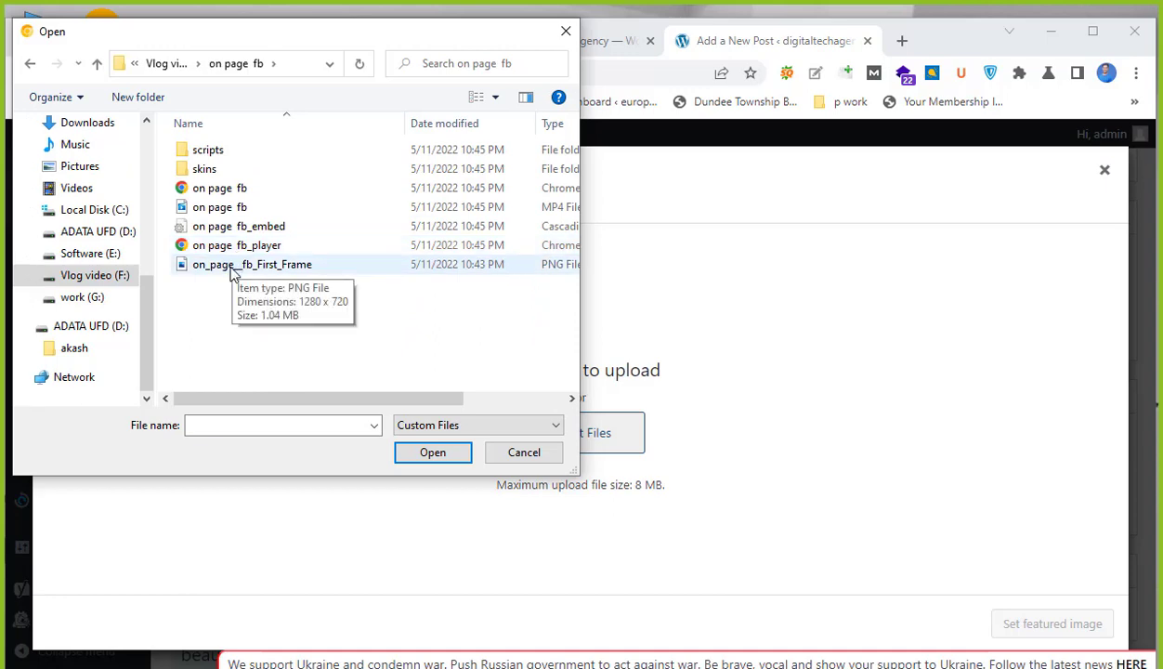
double_click(234, 266)
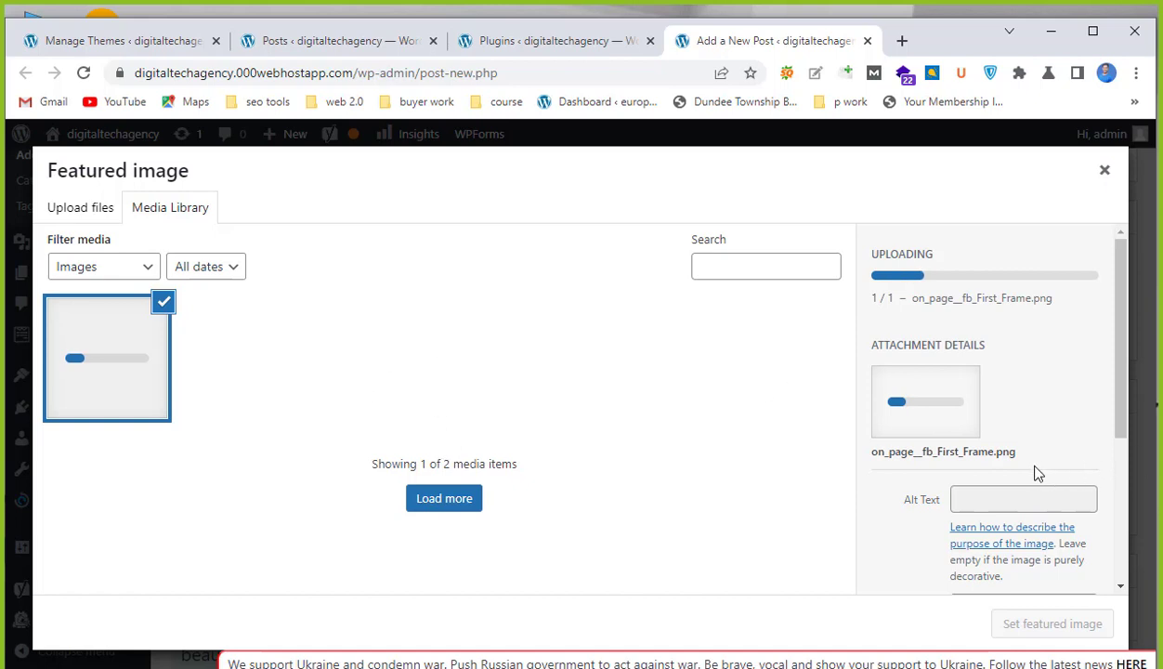
Start filling in the image Title in Attachment Details, then open a new Google browser tab
scroll(1022, 464, "down", 2)
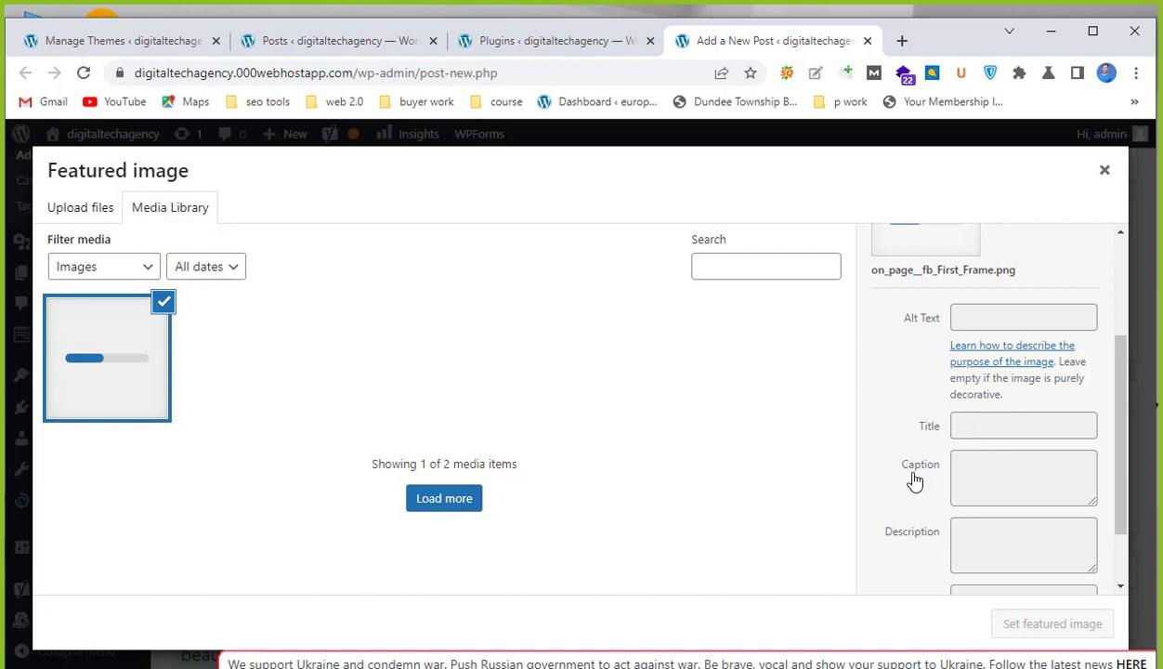
left_click(980, 430)
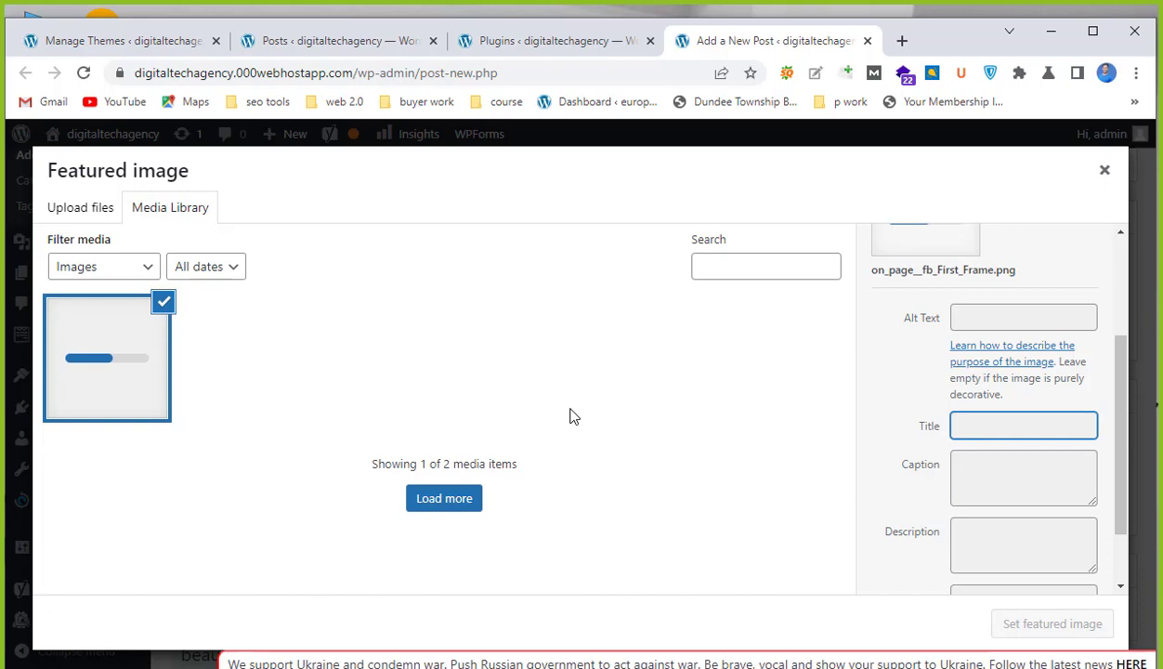
left_click(901, 42)
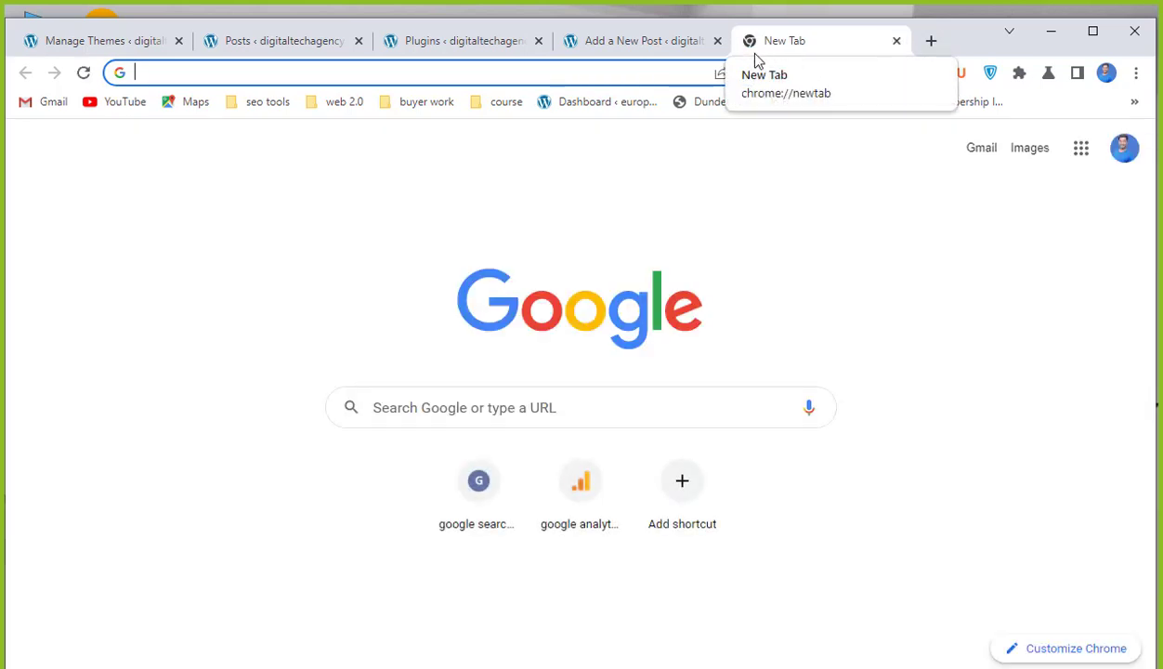
Search Google for 'tynipng' and open the TinyPNG result in a new tab
left_click(505, 73)
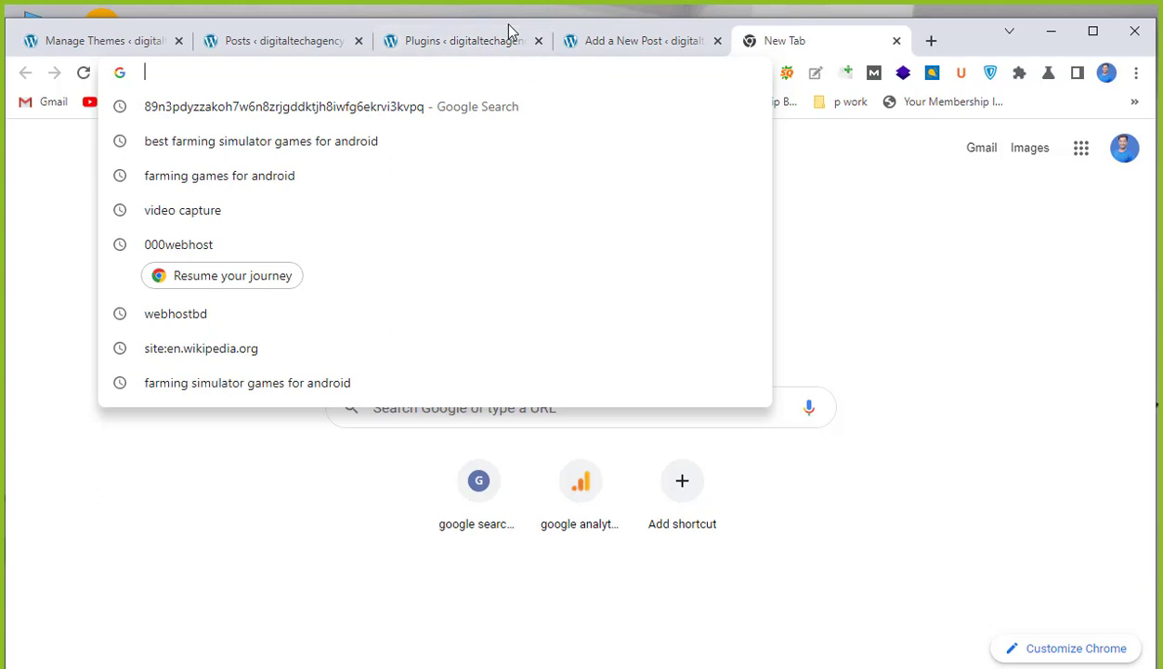
type("tyn")
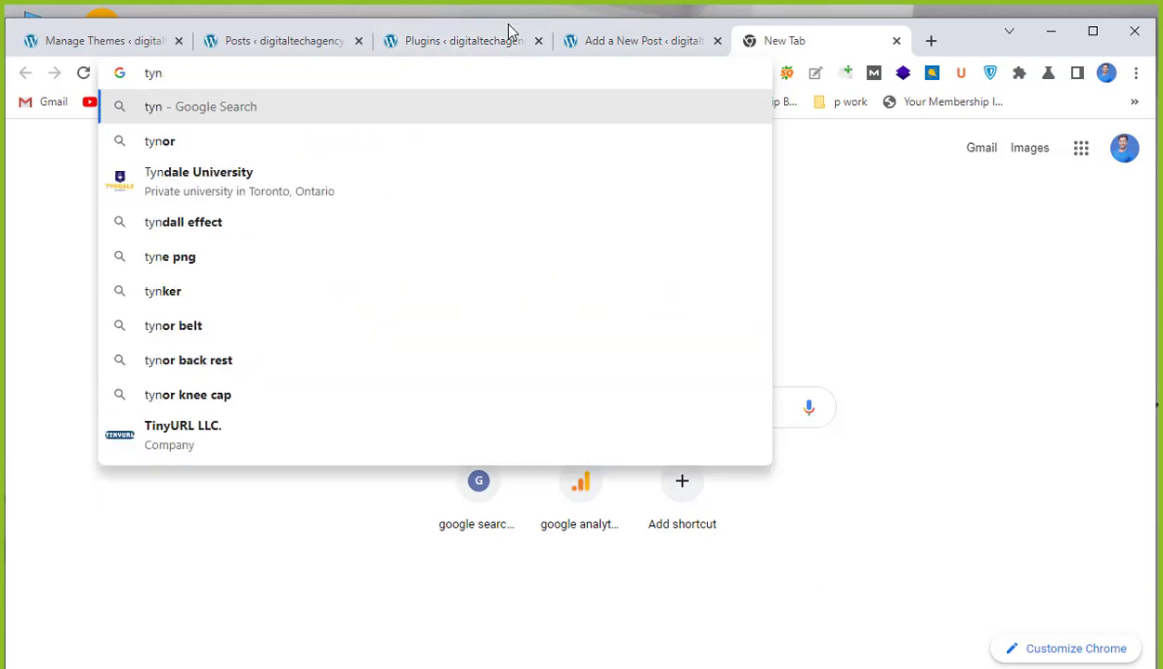
type("ipng")
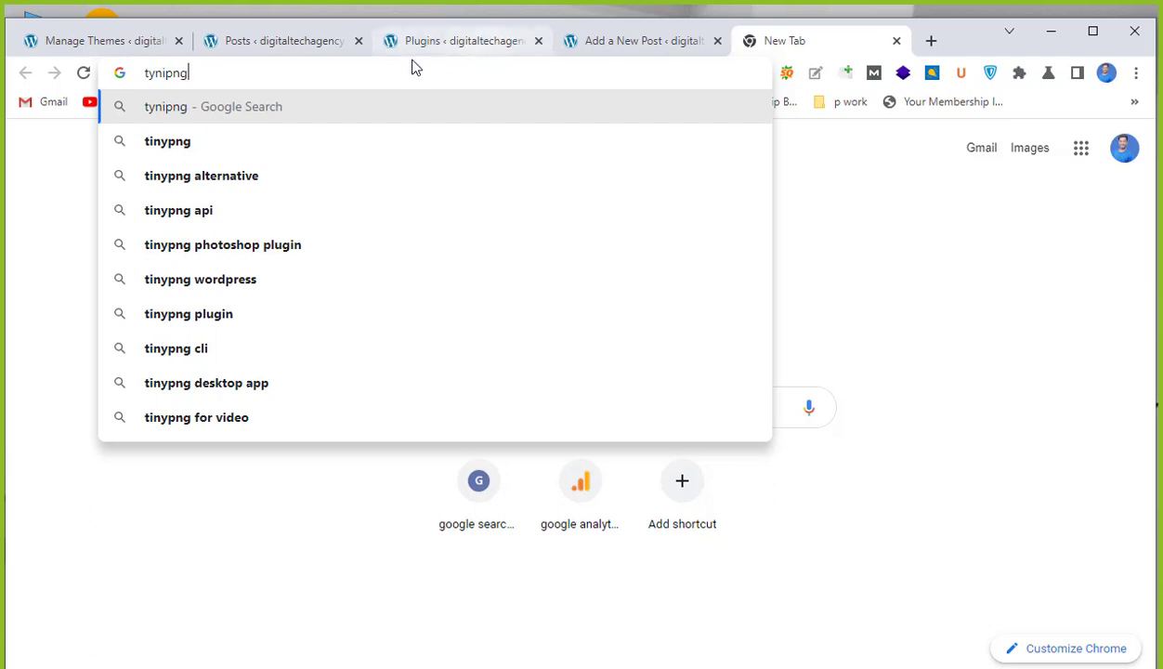
left_click(215, 120)
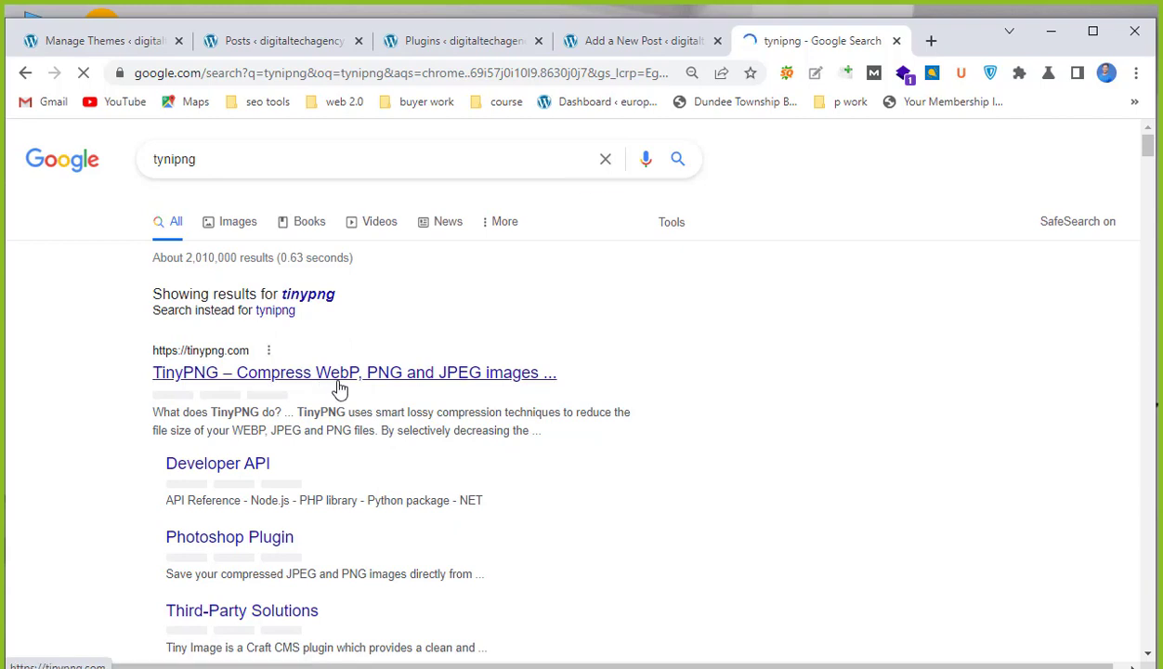
right_click(442, 374)
left_click(440, 394)
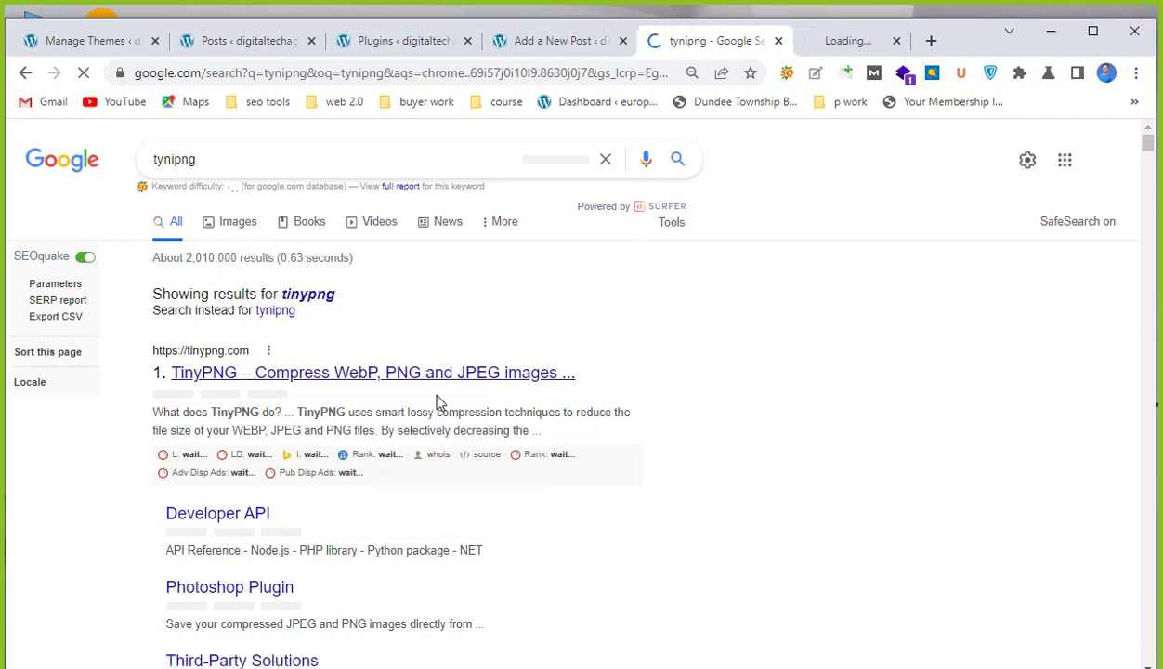
left_click(821, 45)
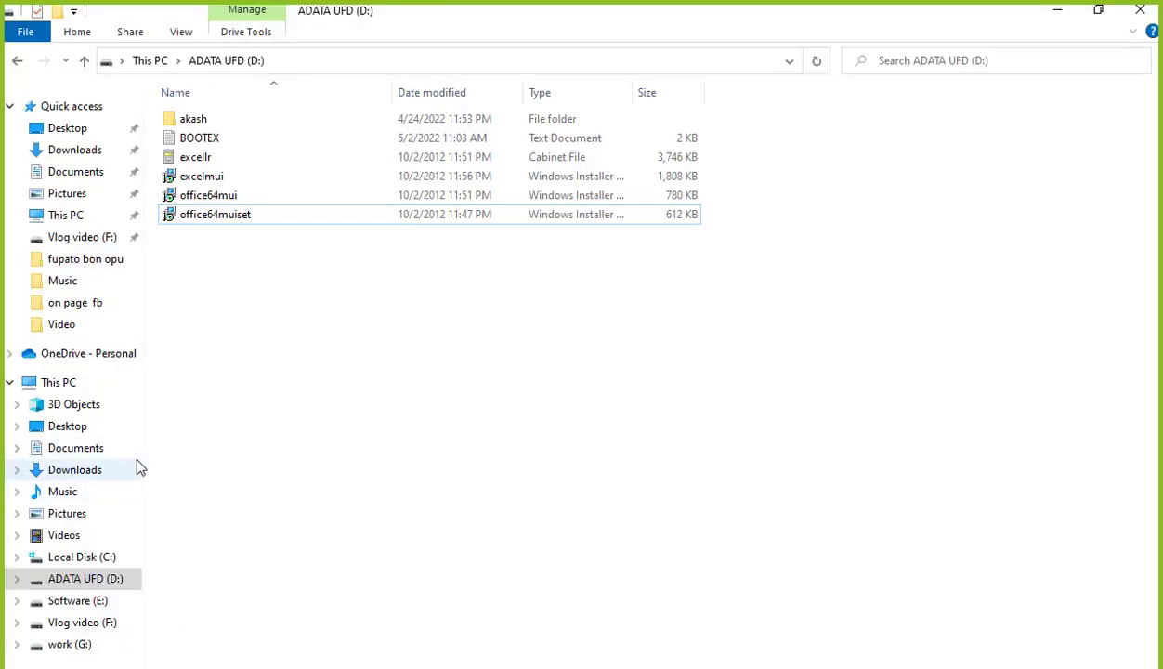
Open Vlog video (F:) > on page fb in File Explorer, then minimize Explorer
left_click(84, 622)
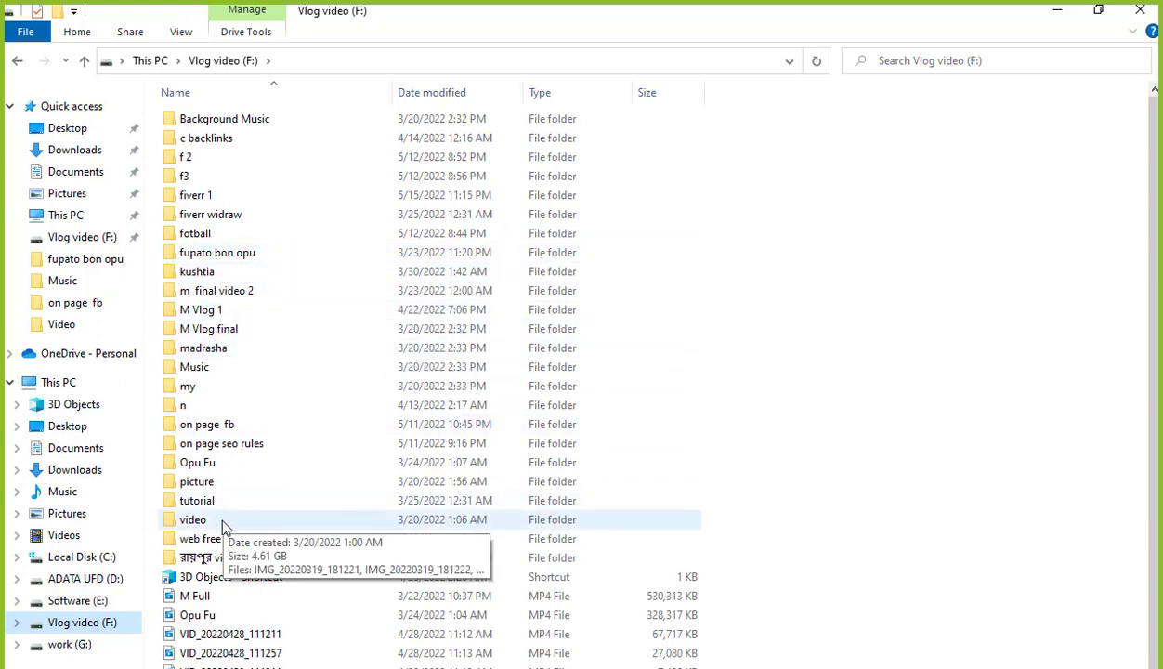
left_click(219, 429)
double_click(218, 431)
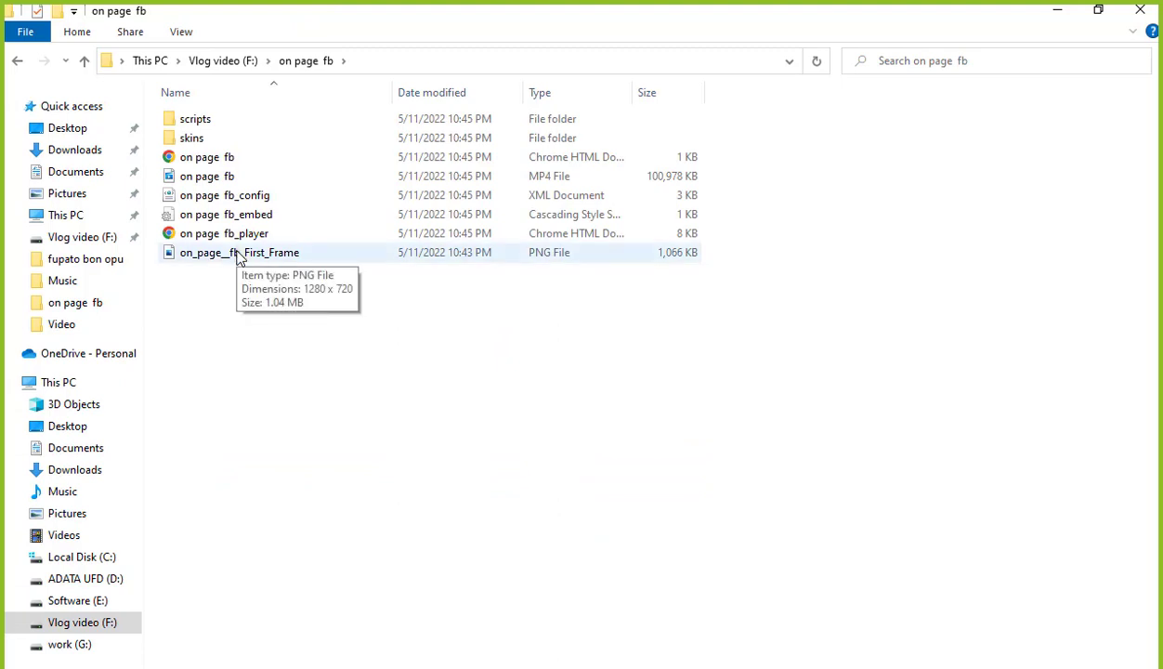
left_click(1071, 8)
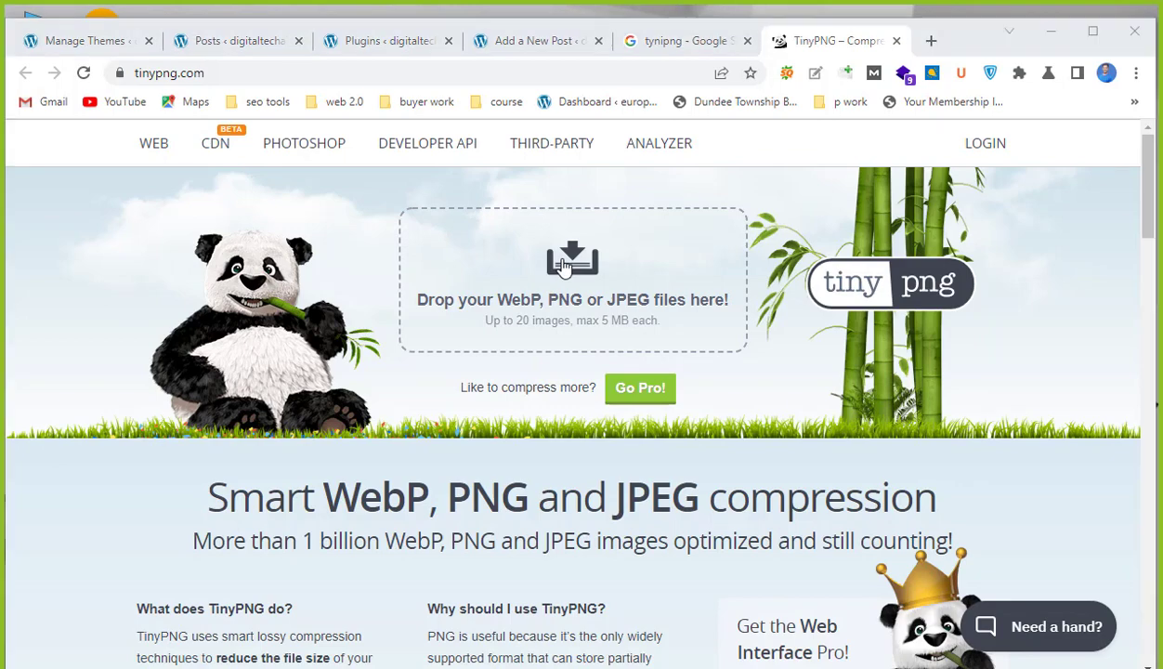
Return to TinyPNG and try uploading the frame image from the drop zone
left_click(634, 31)
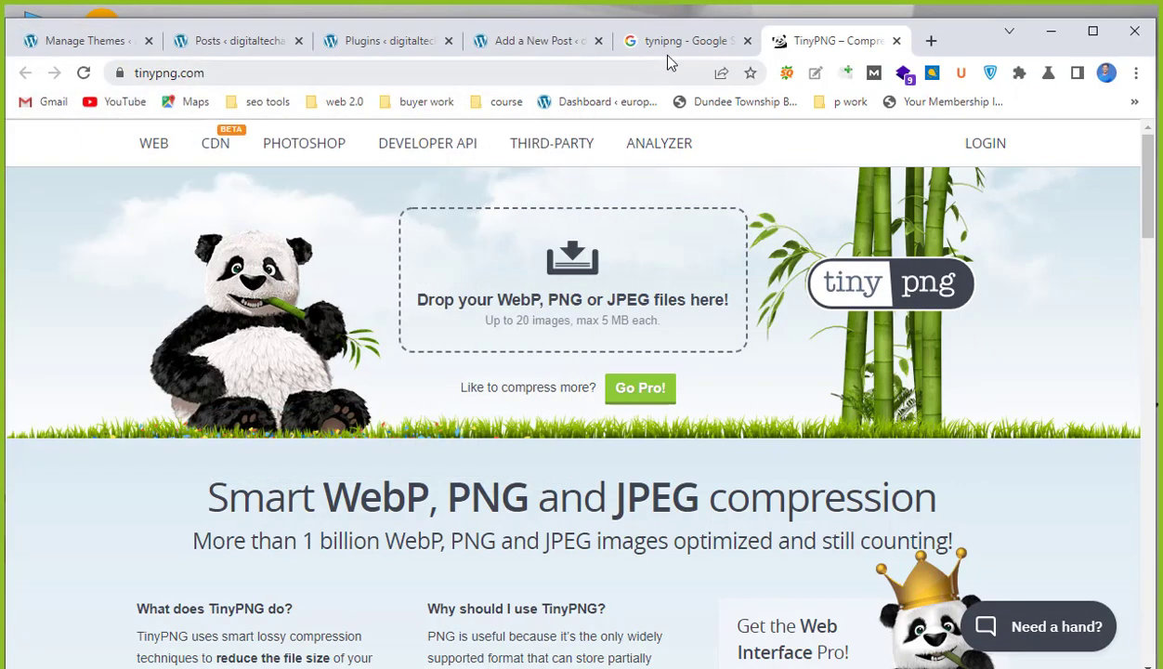
left_click(654, 50)
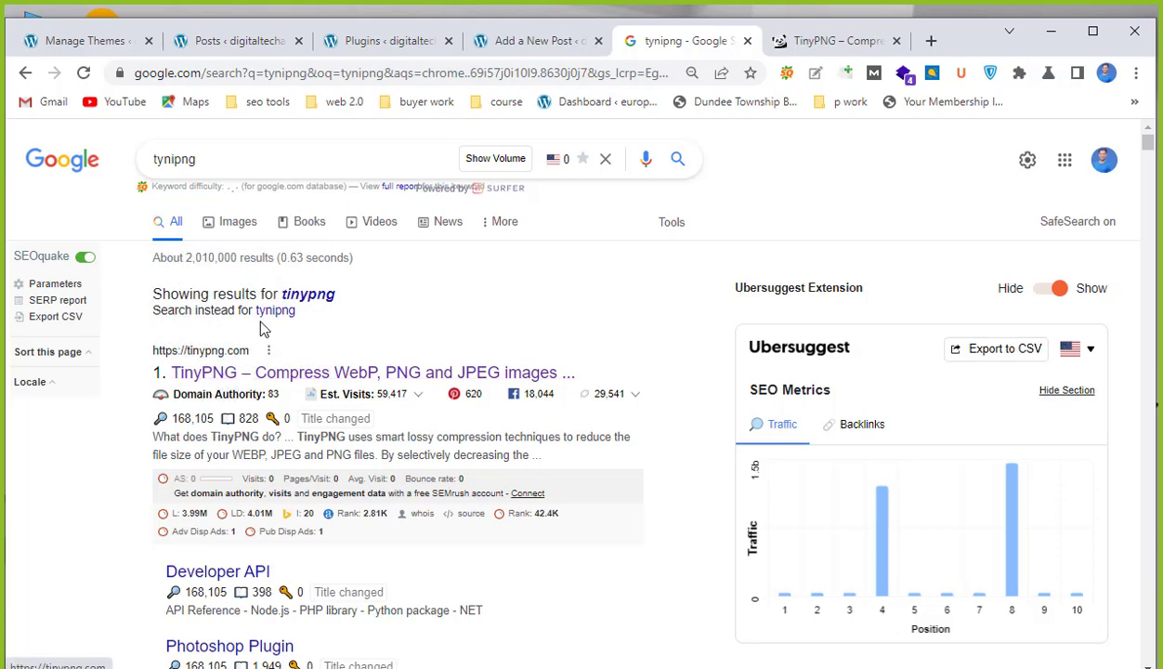
left_click(829, 40)
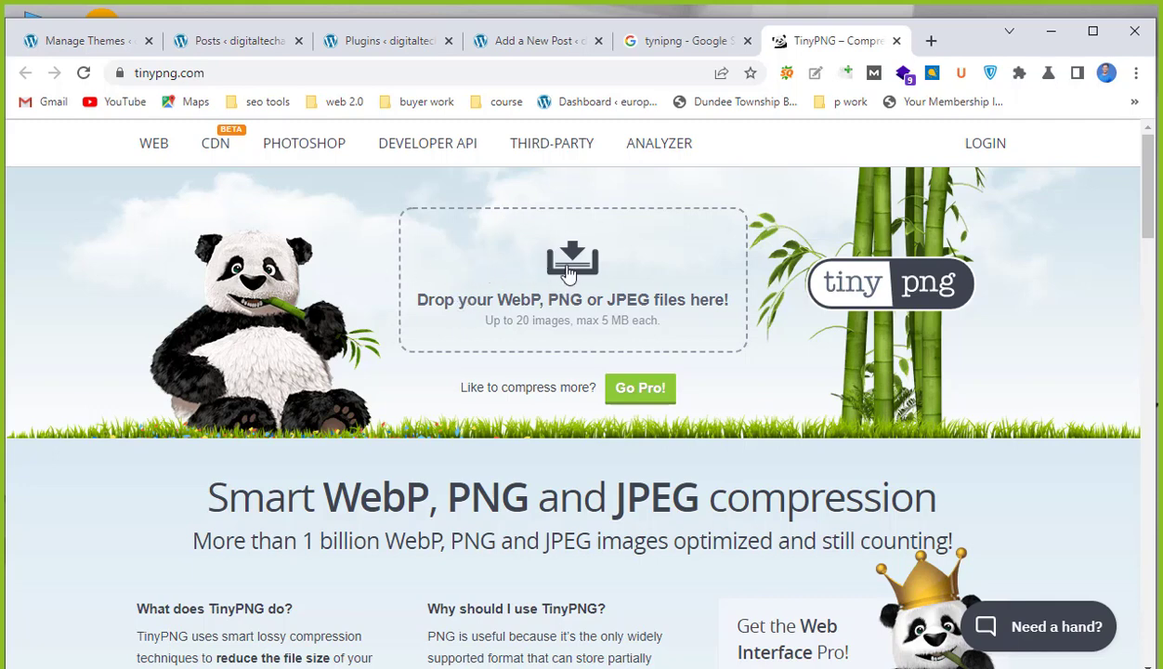
left_click(578, 267)
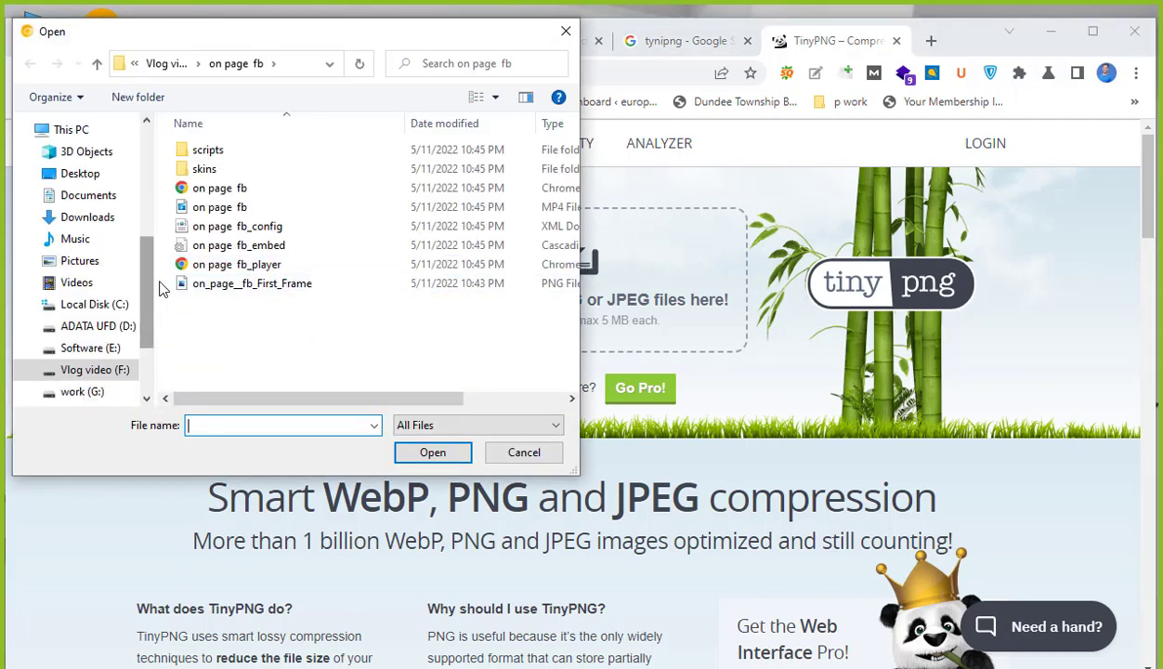
double_click(223, 209)
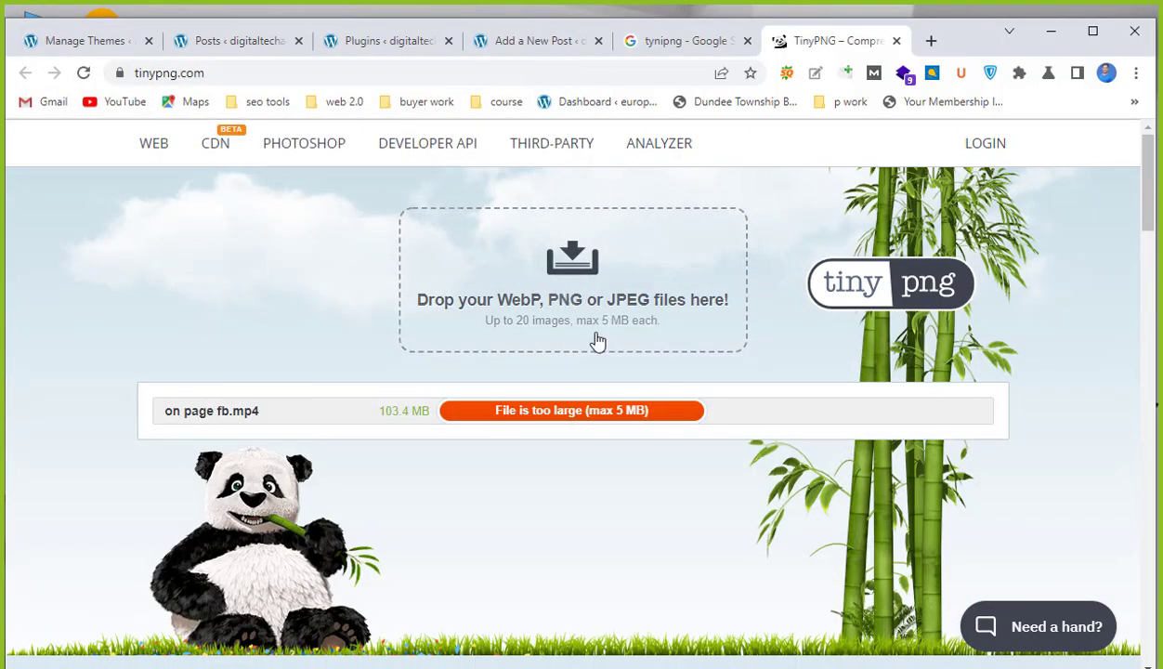
Reload TinyPNG and upload on_page__fb_First_Frame.png from Vlog video (F:) > on page fb
left_click(81, 72)
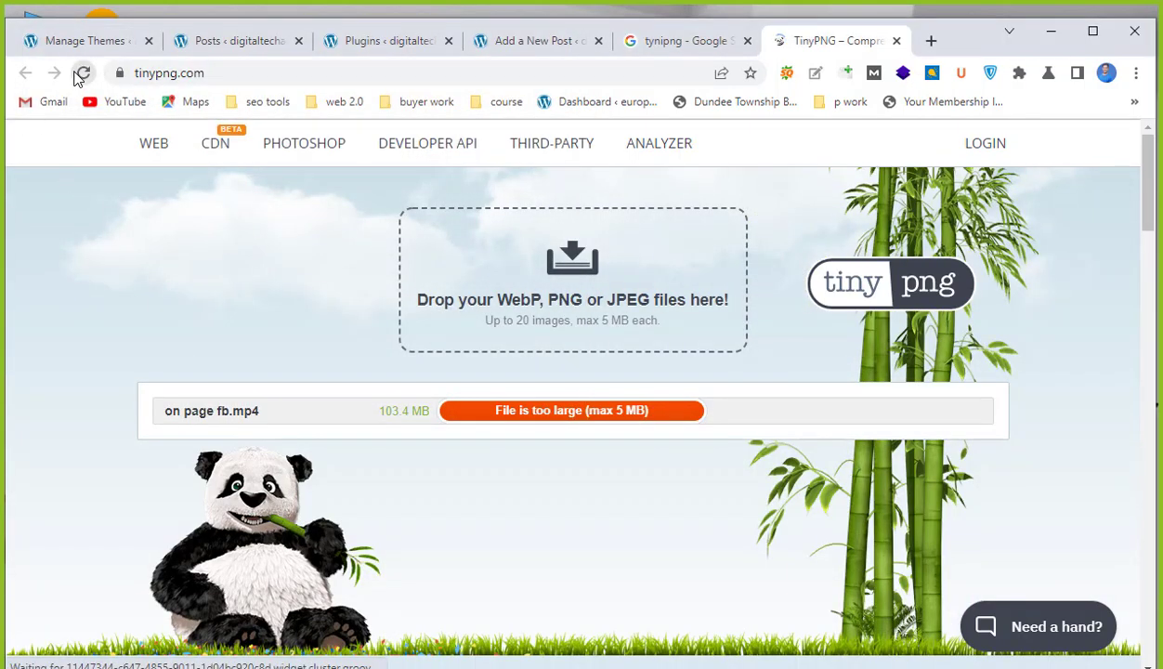
left_click(539, 266)
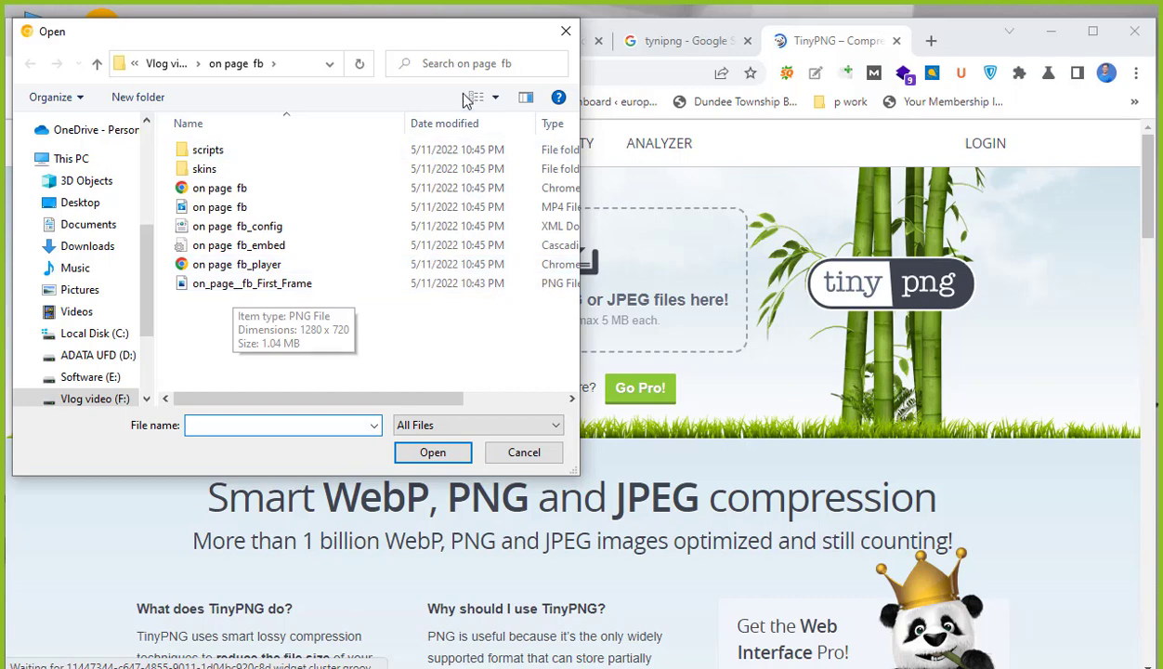
double_click(502, 43)
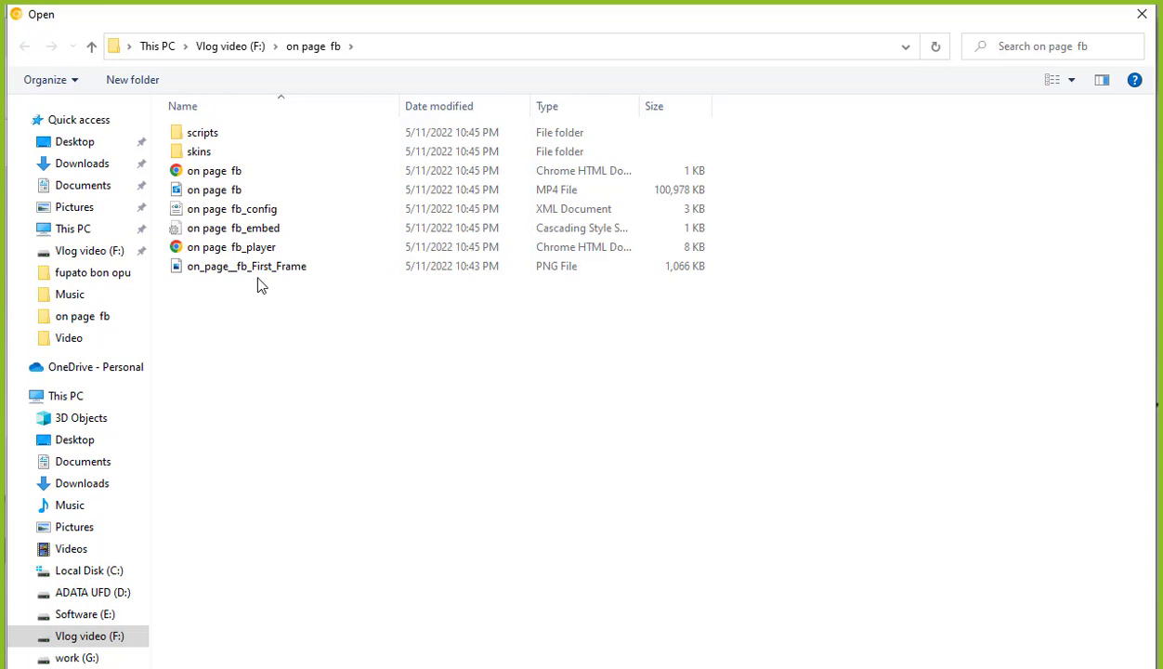
left_click(90, 47)
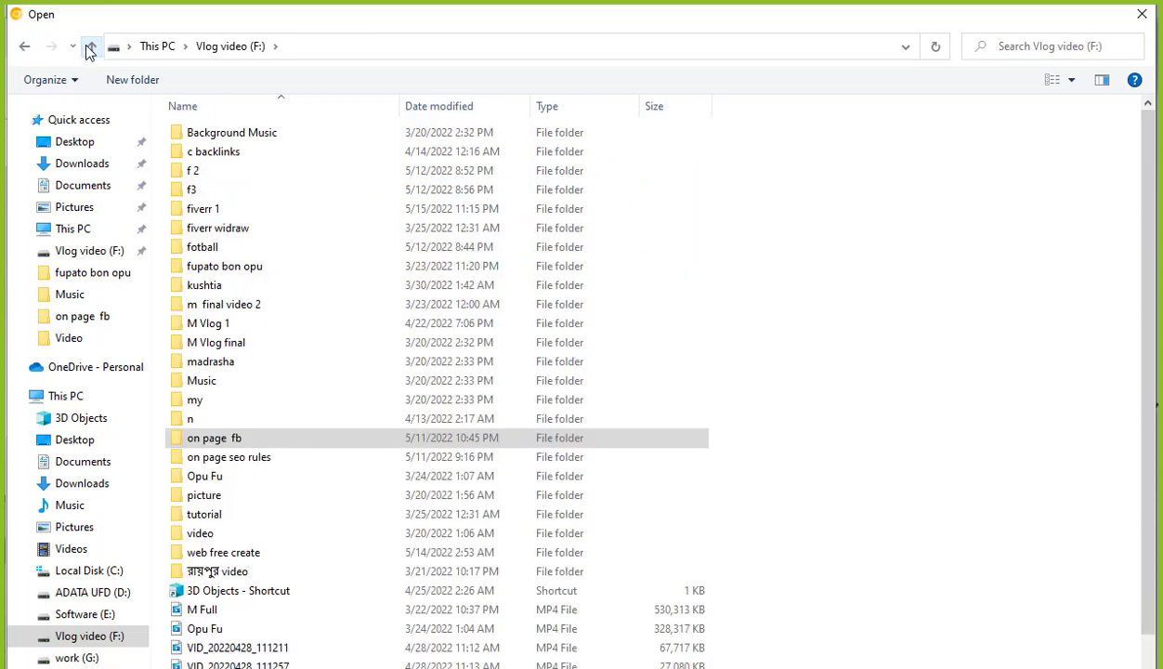
double_click(236, 438)
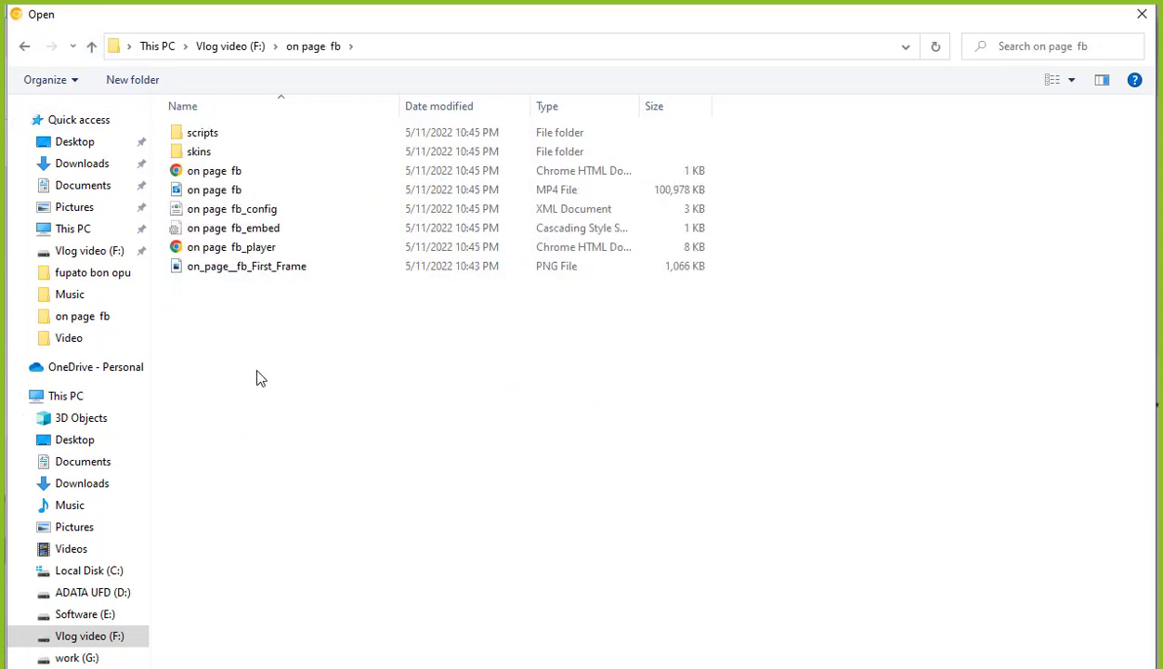
double_click(266, 267)
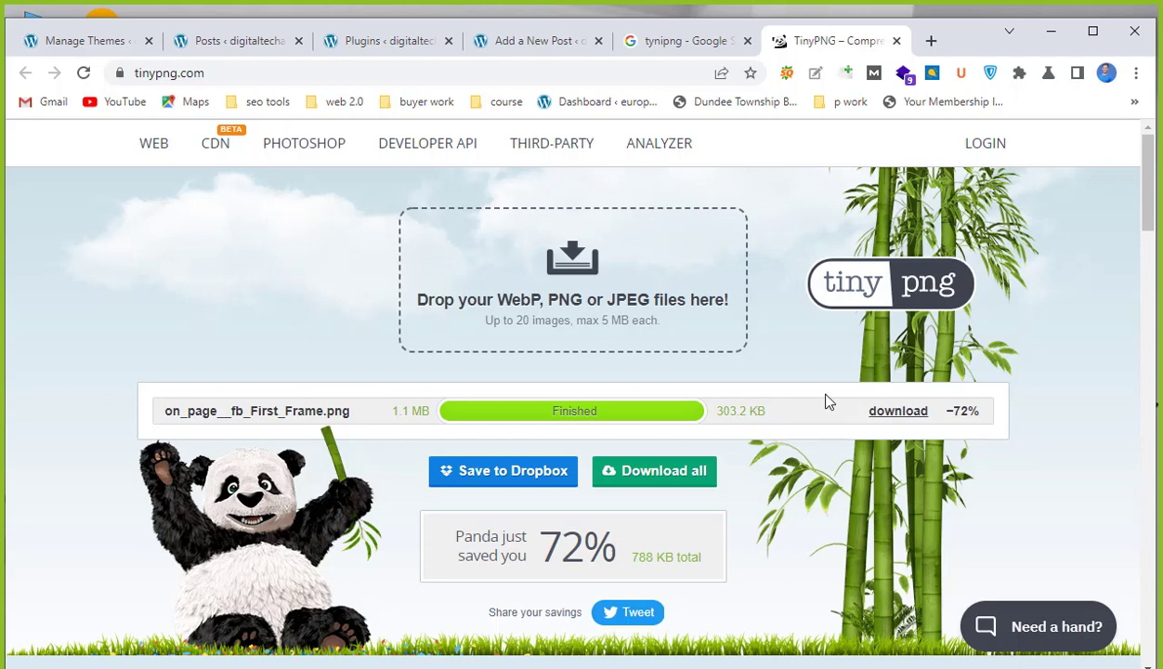
Download the compressed 303.2 KB frame image and open it from Chrome's download bar
left_click(890, 414)
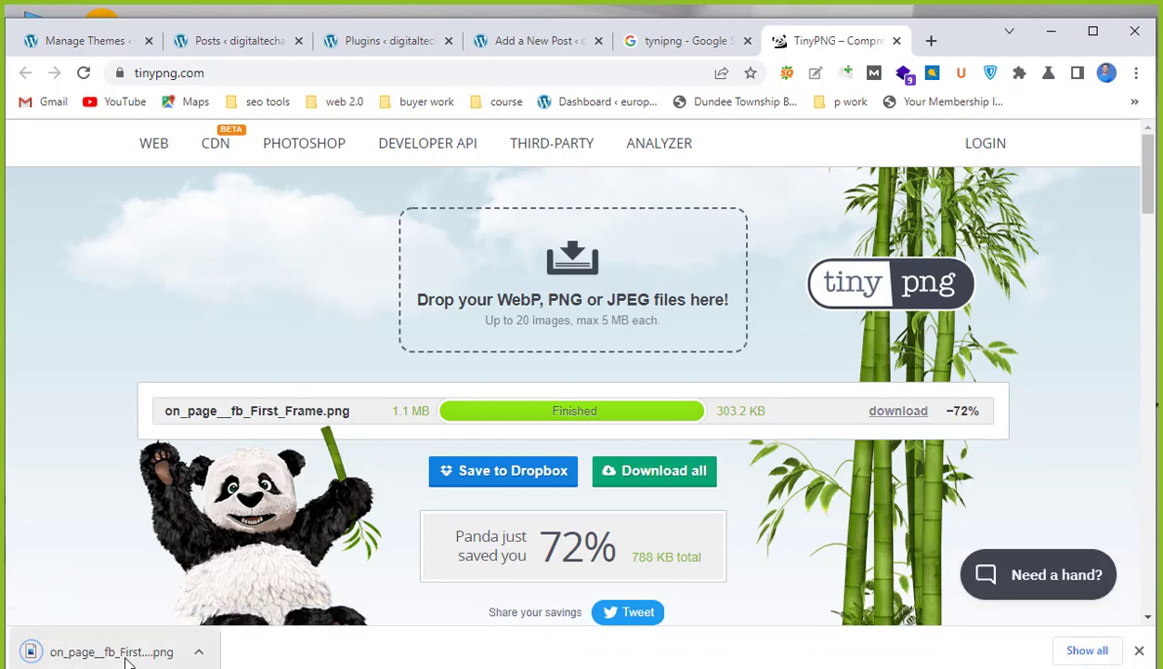
left_click(111, 652)
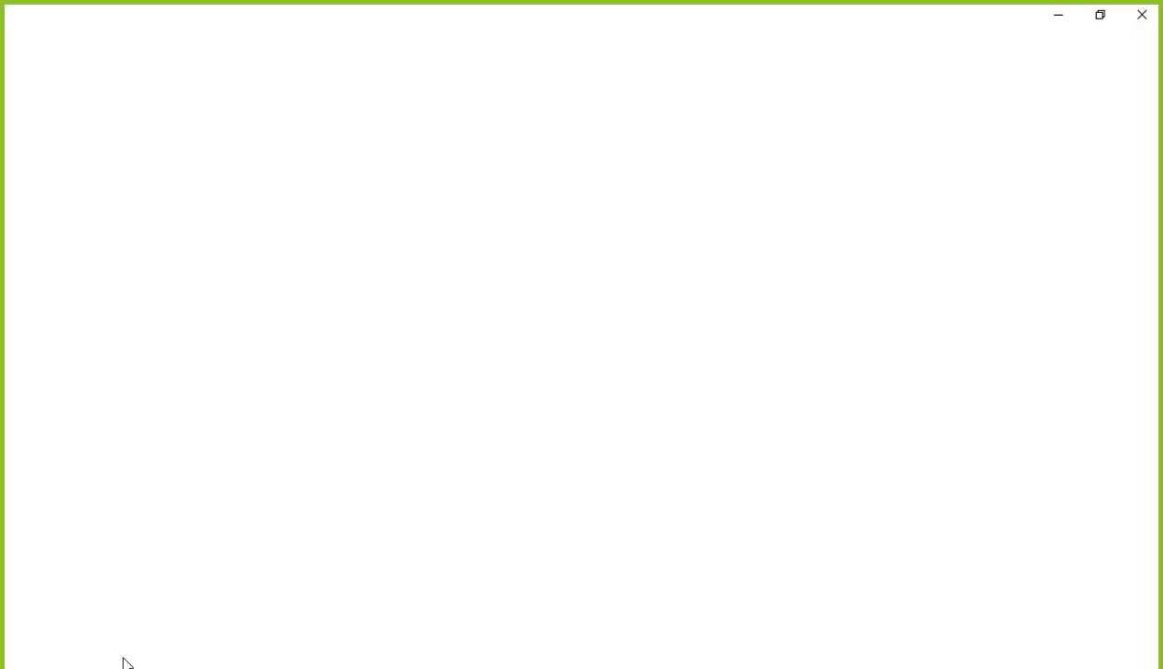
View the compressed frame image in Photos, then close it
scroll(635, 548, "up", 3)
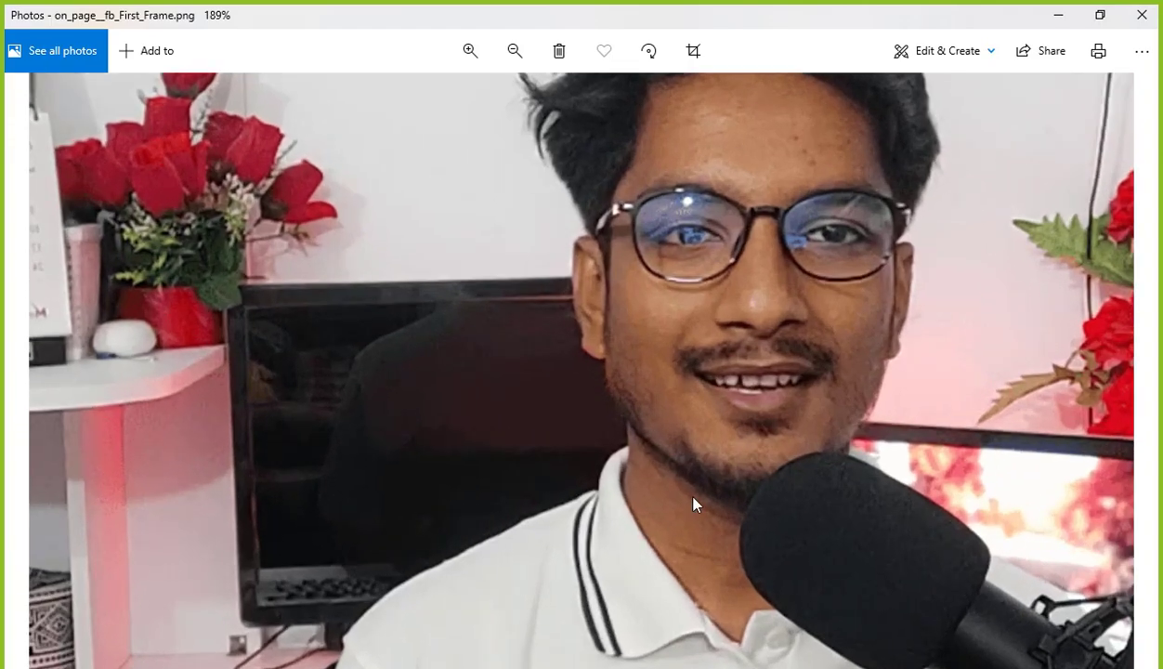
scroll(696, 500, "down", 3)
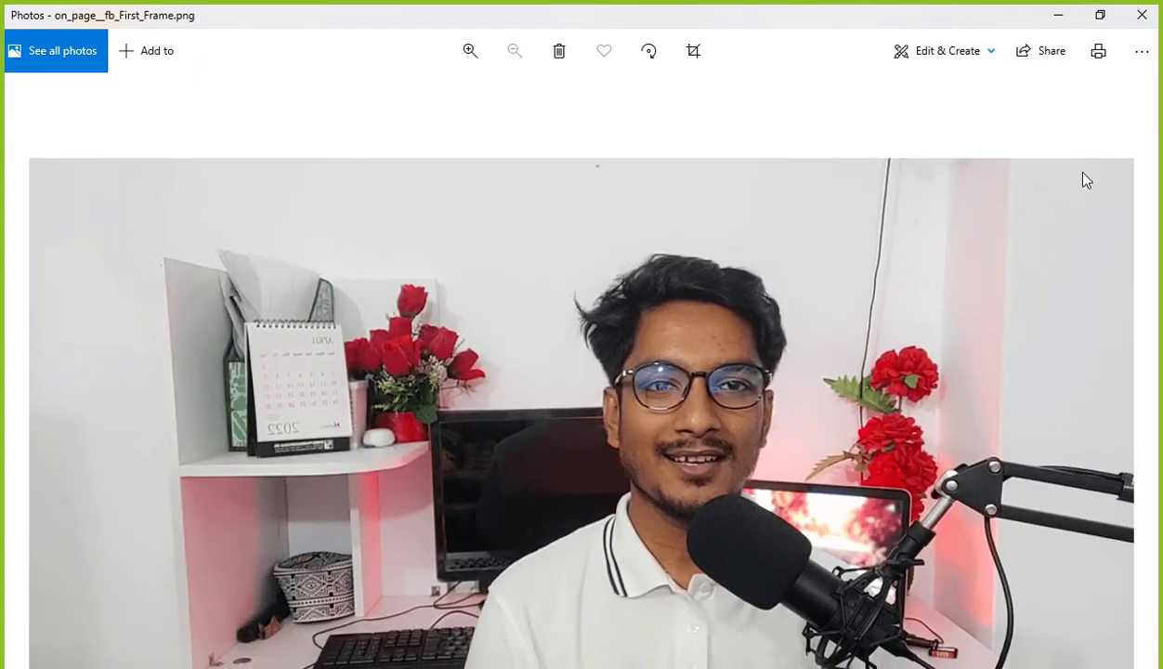
left_click(1133, 20)
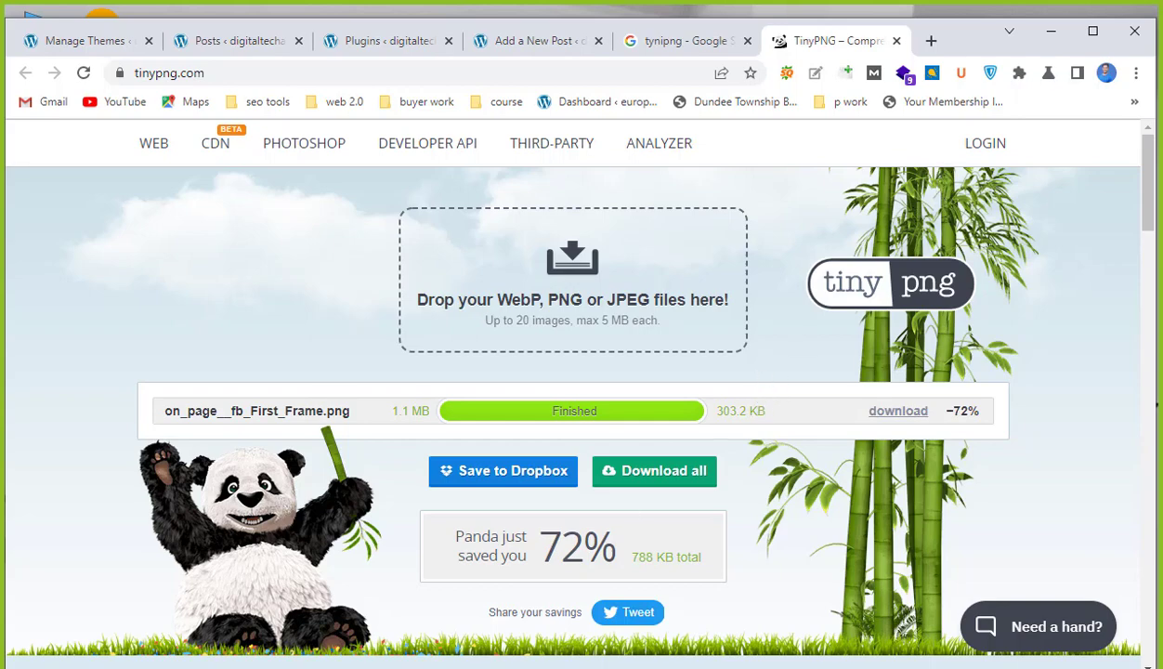
Open the original on_page__fb_First_Frame PNG for comparison, close it, and hide File Explorer
key("alt+Tab")
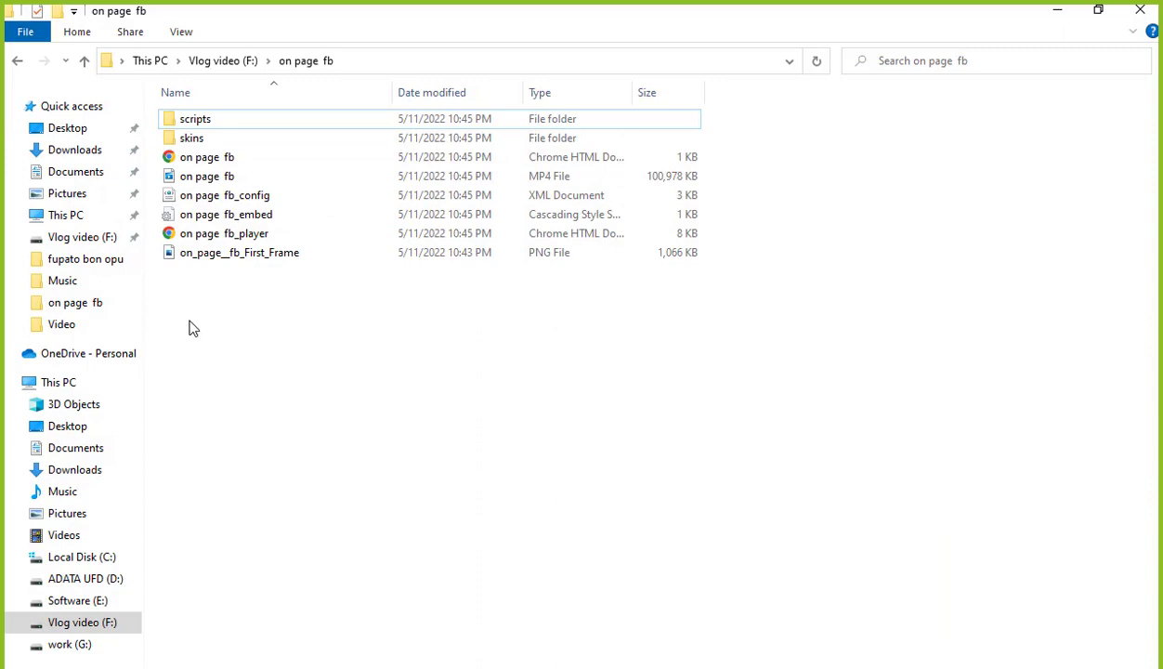
double_click(236, 257)
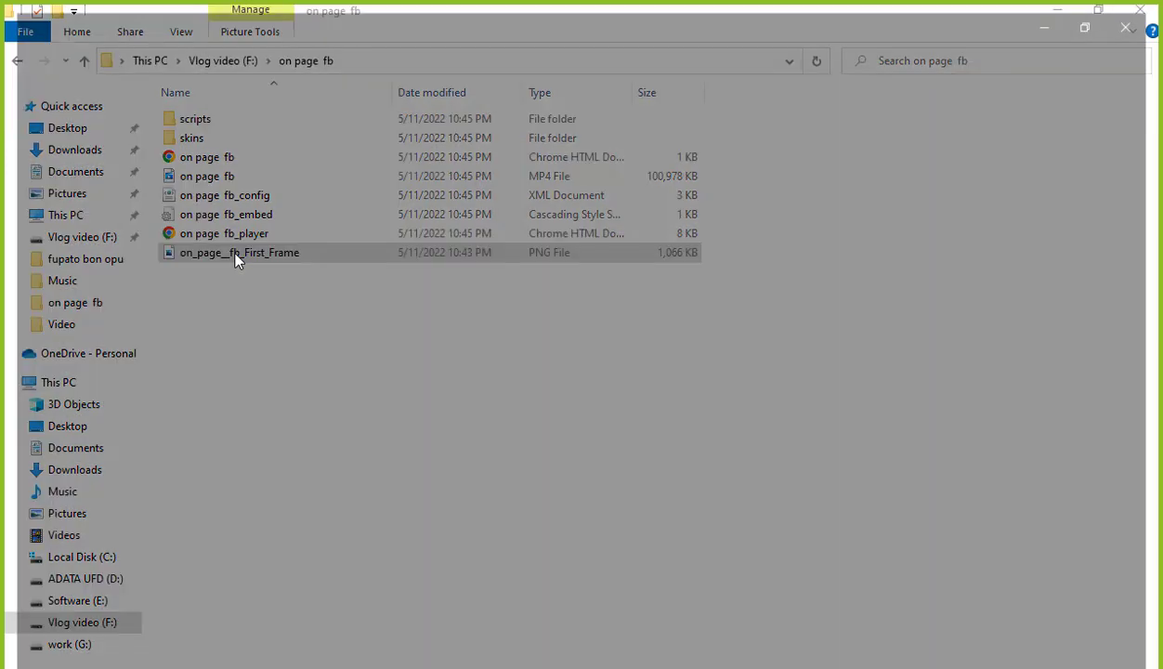
scroll(713, 455, "up", 3)
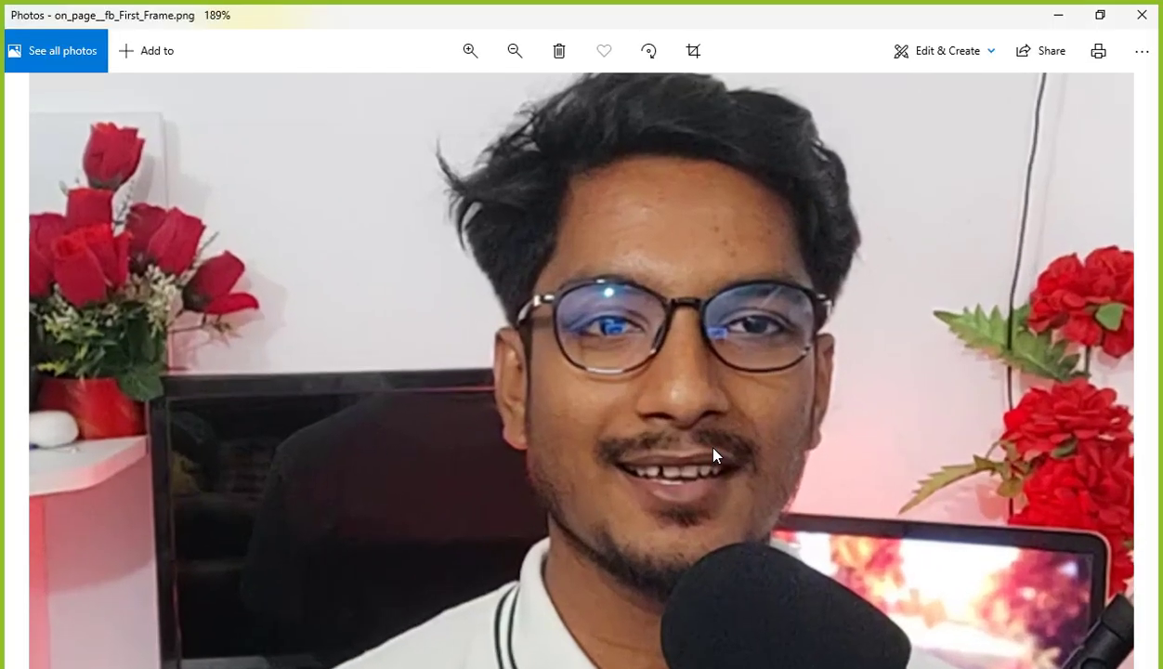
scroll(713, 455, "down", 3)
left_click(1148, 11)
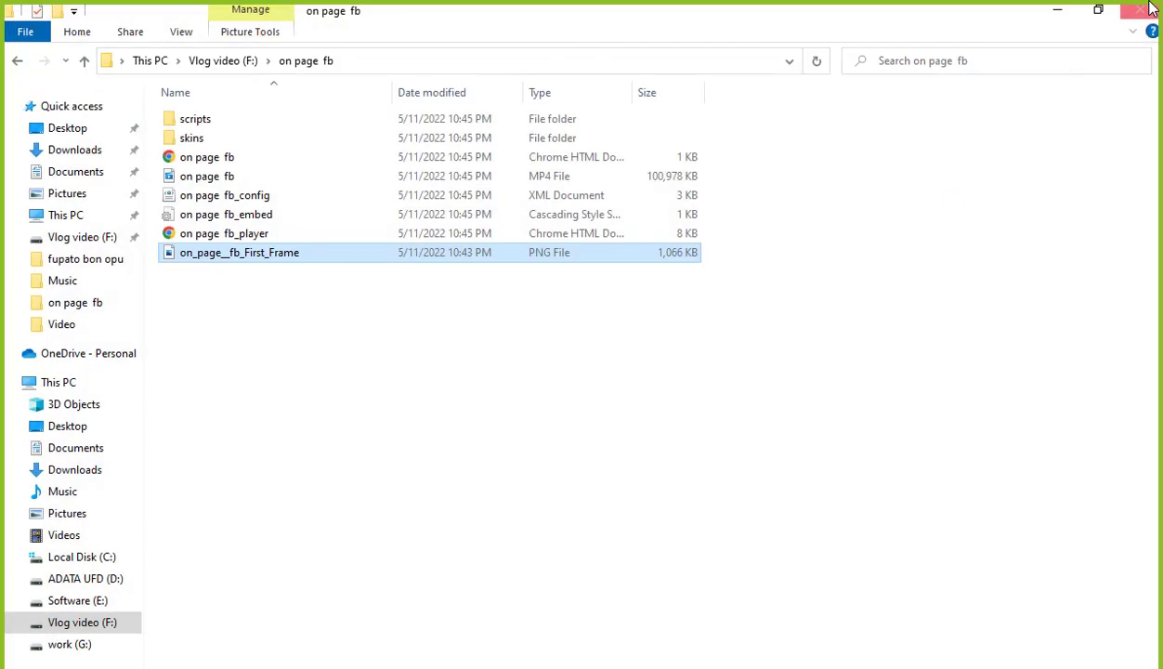
left_click(1056, 13)
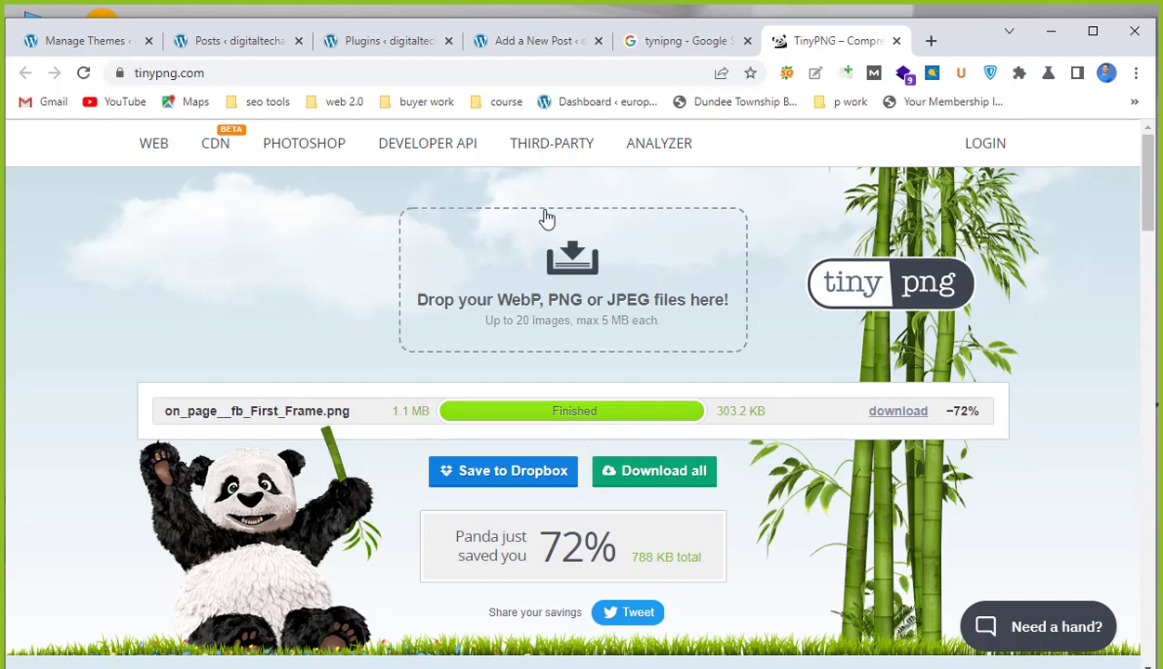
Permanently delete the old 1 MB frame image from the WordPress media library
left_click(500, 43)
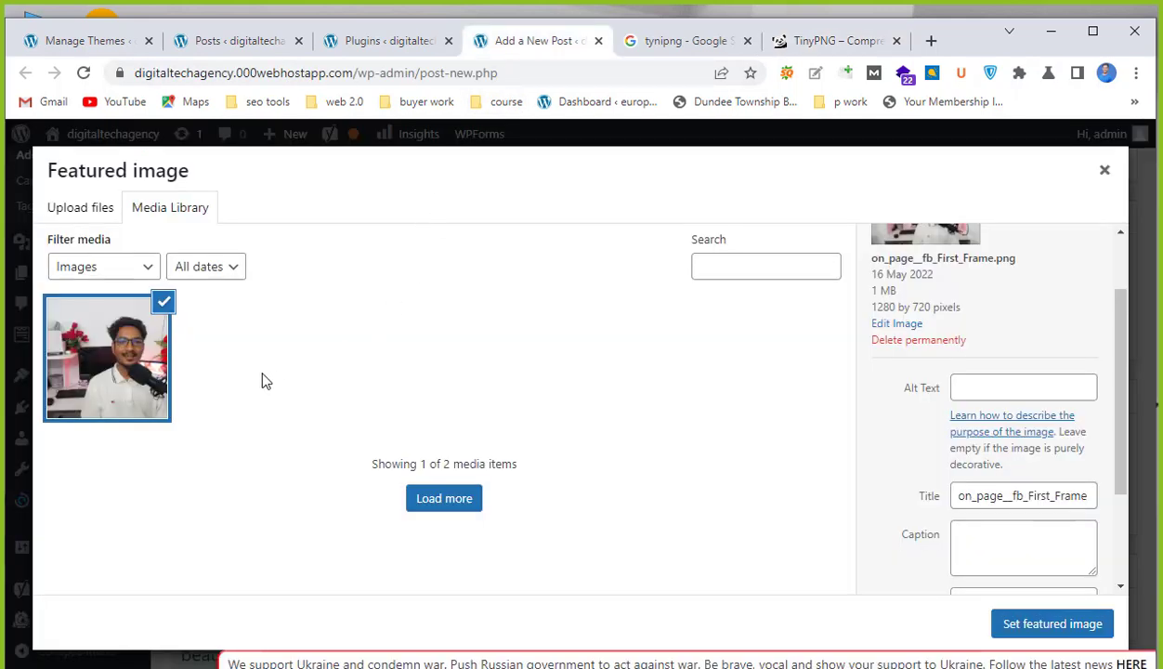
left_click(164, 302)
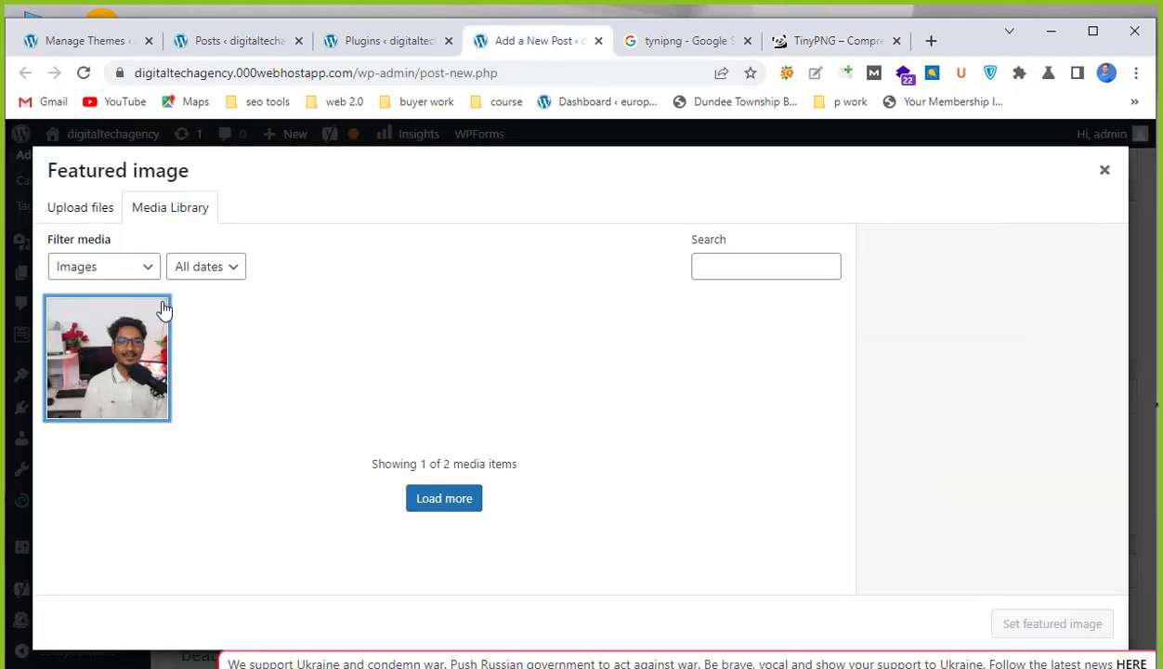
left_click(122, 349)
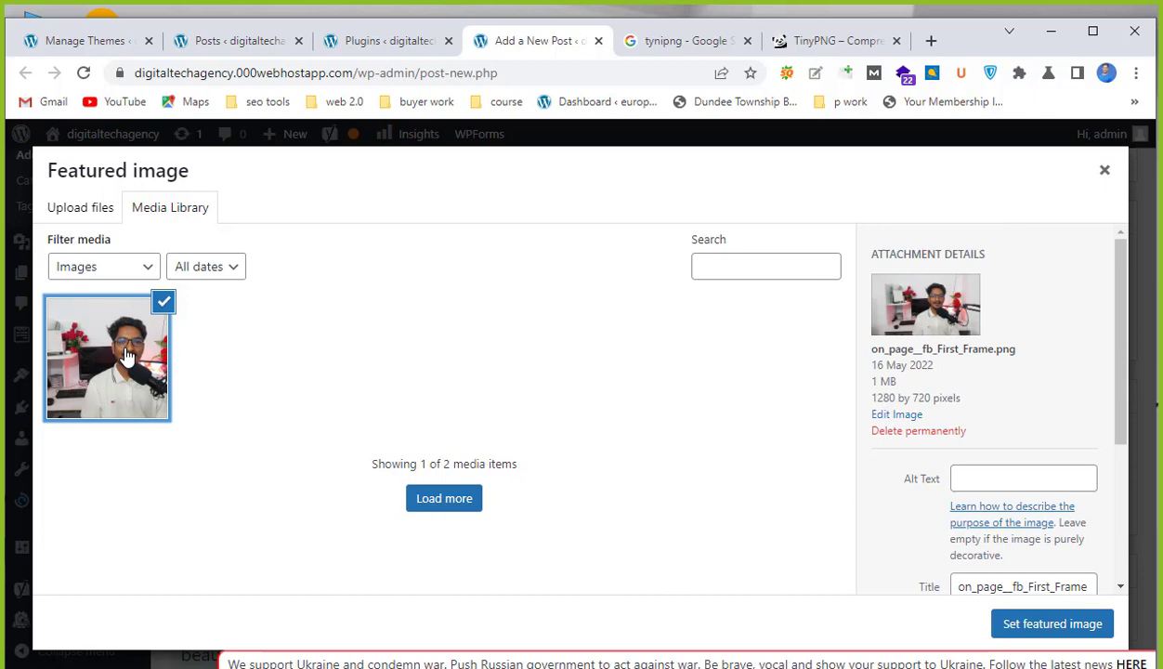
left_click(917, 433)
left_click(662, 213)
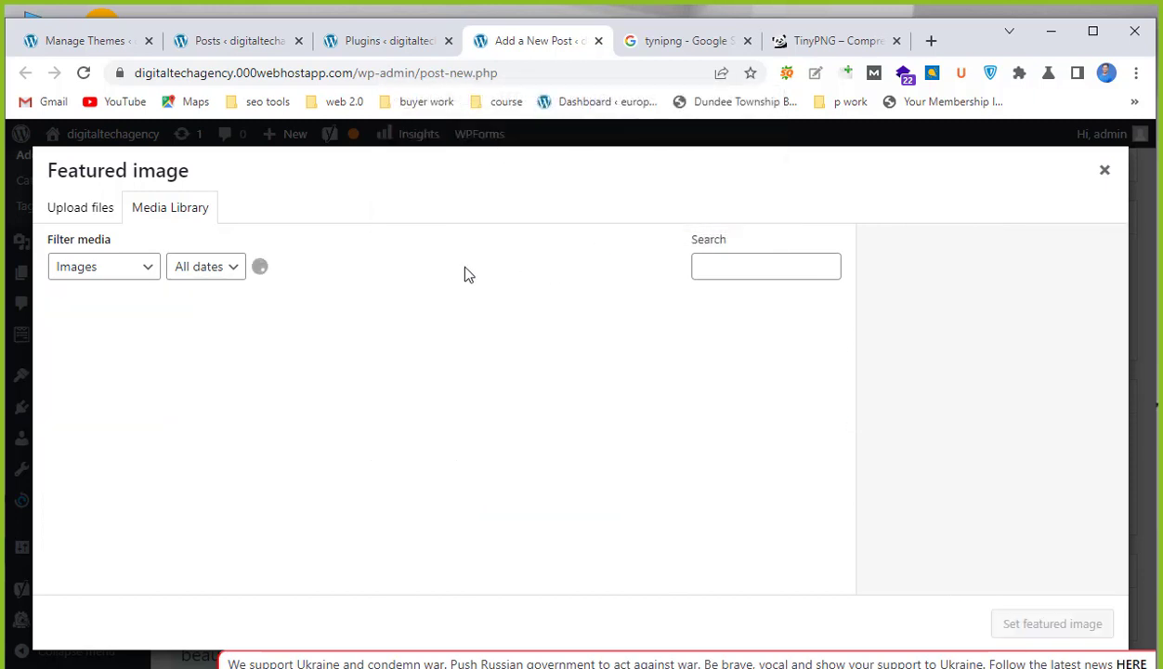
Upload the compressed frame image from the Downloads folder
left_click(432, 477)
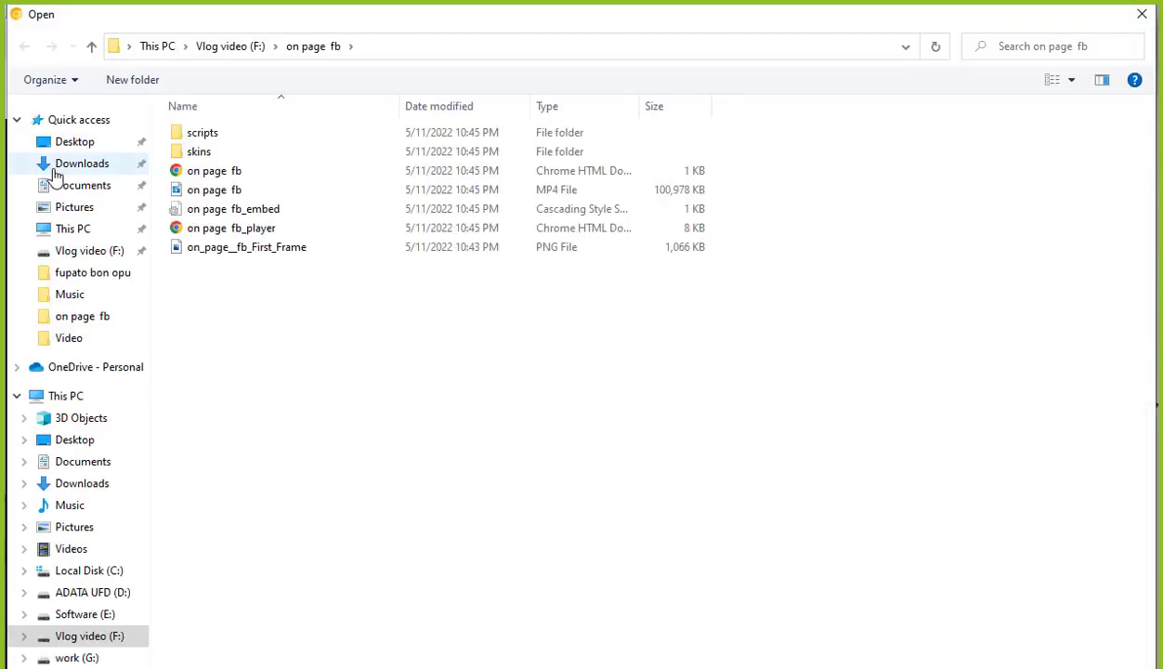
left_click(56, 169)
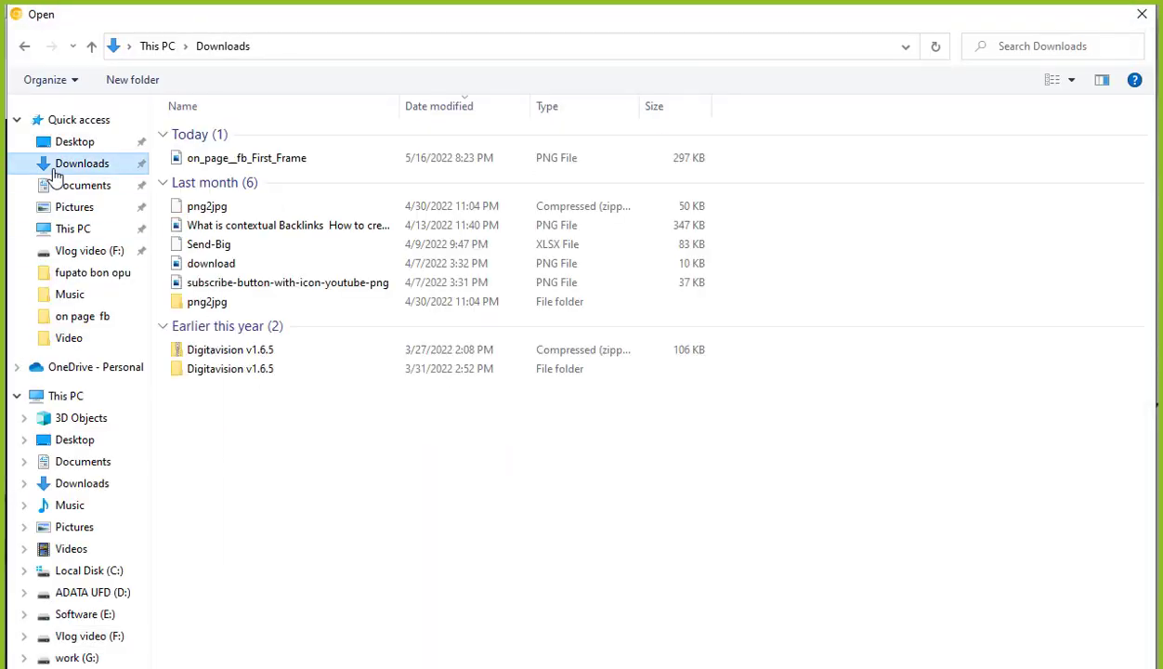
double_click(251, 162)
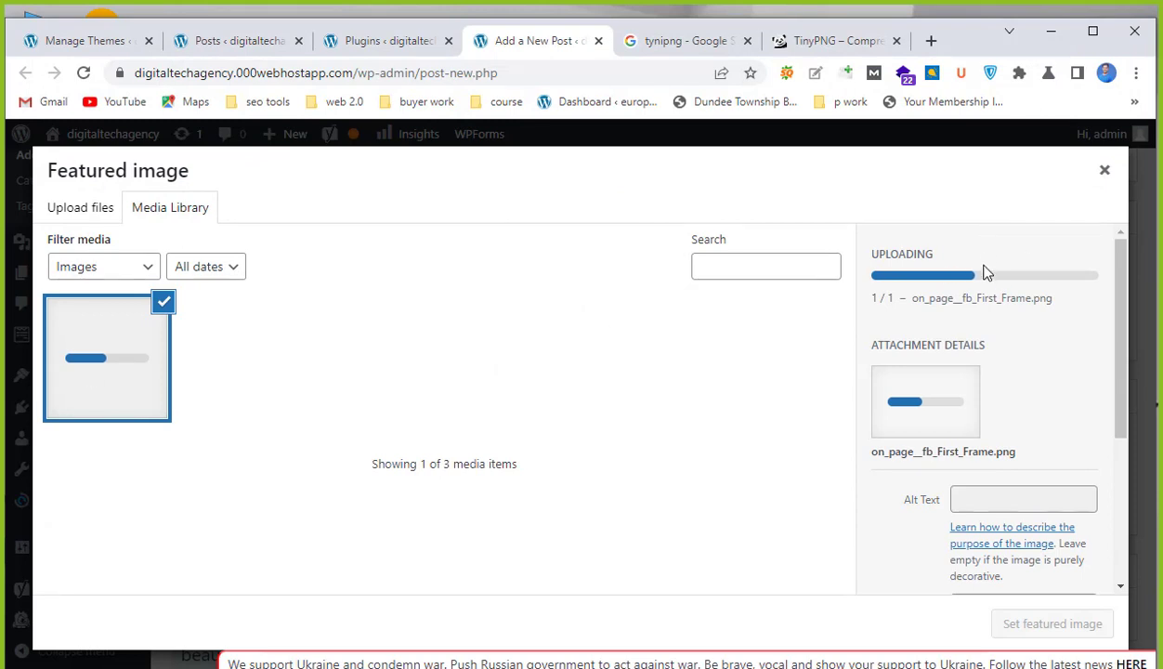
scroll(983, 277, "down", 5)
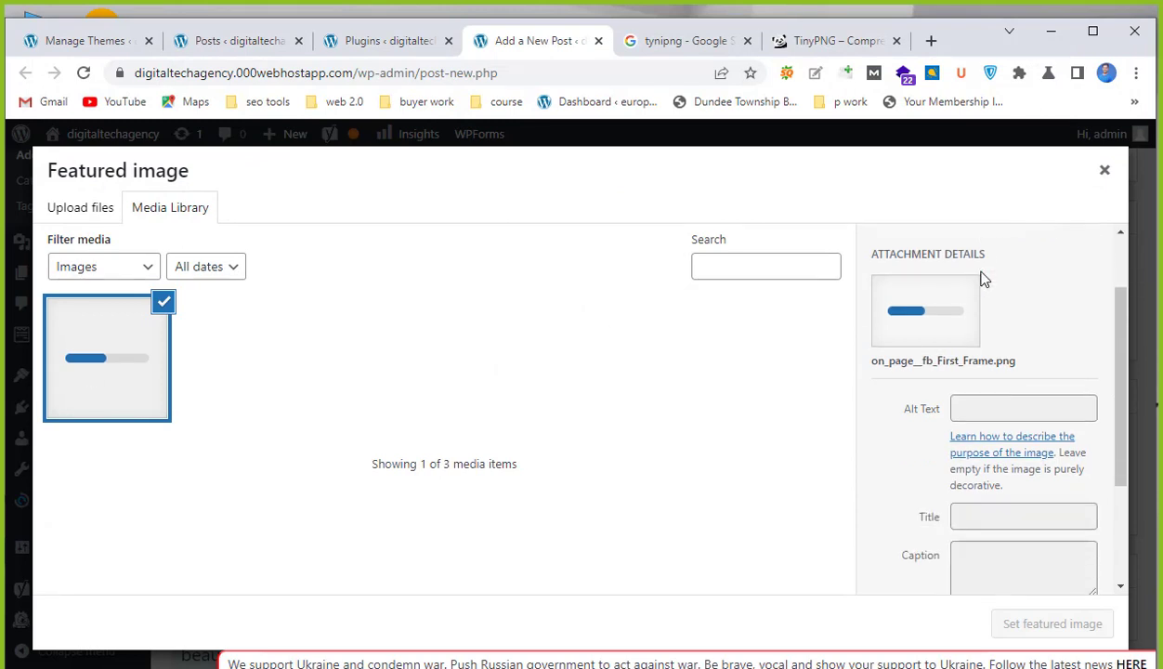
scroll(983, 274, "up", 5)
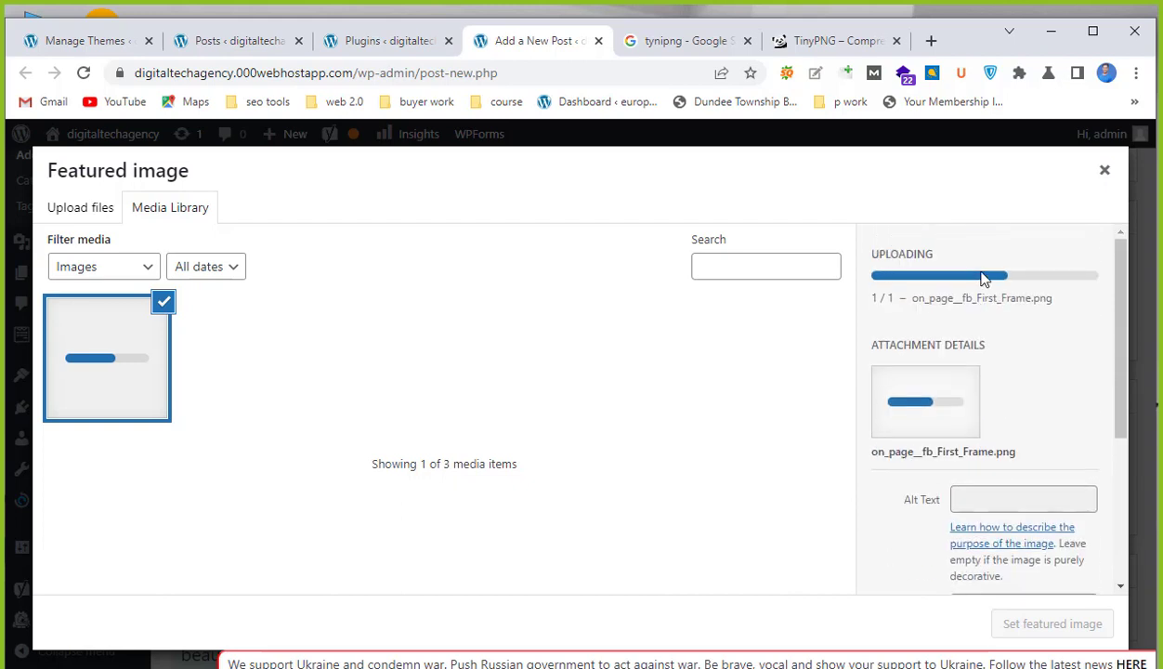
Set the compressed image as the post's featured image
left_click(389, 52)
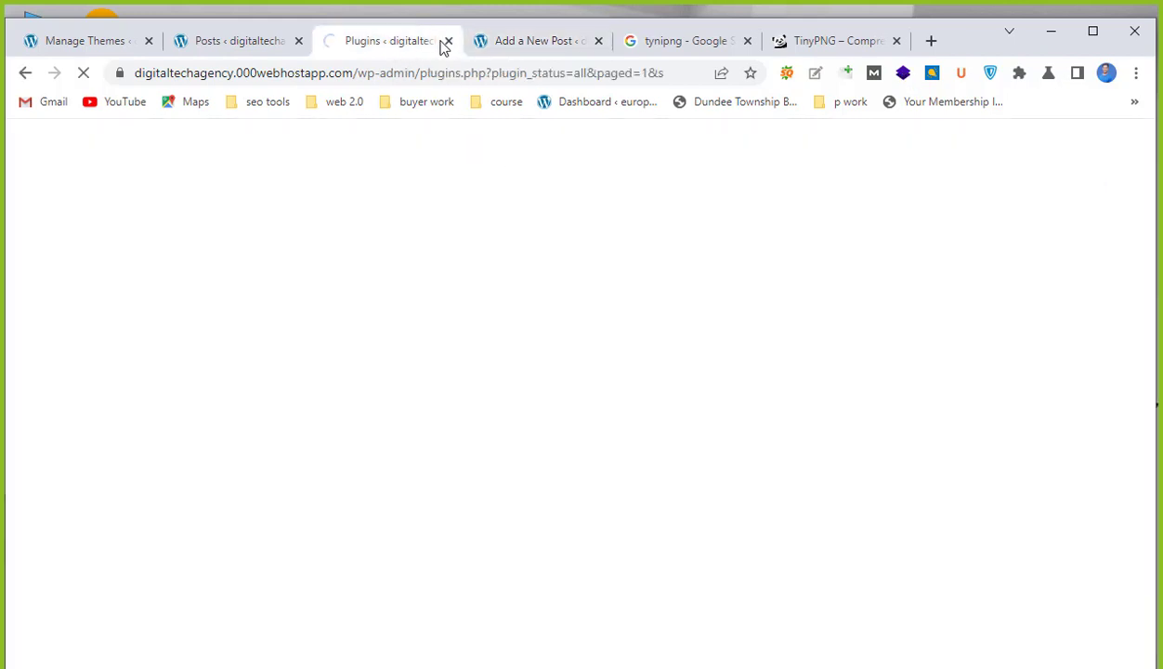
left_click(501, 37)
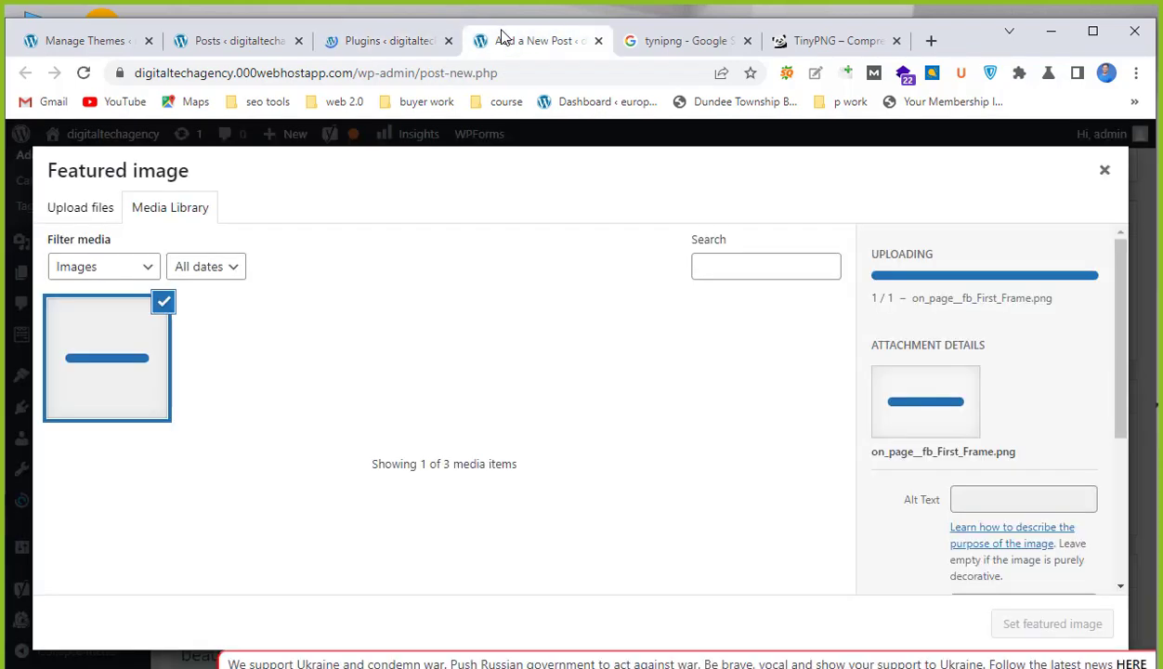
left_click(238, 41)
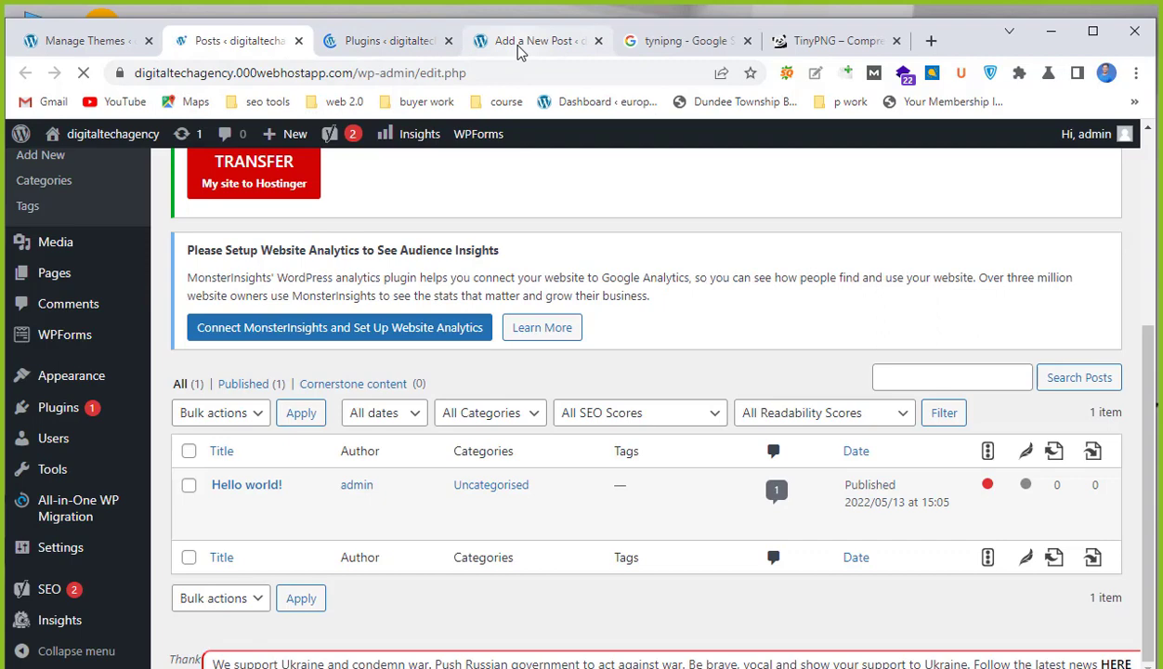
left_click(520, 51)
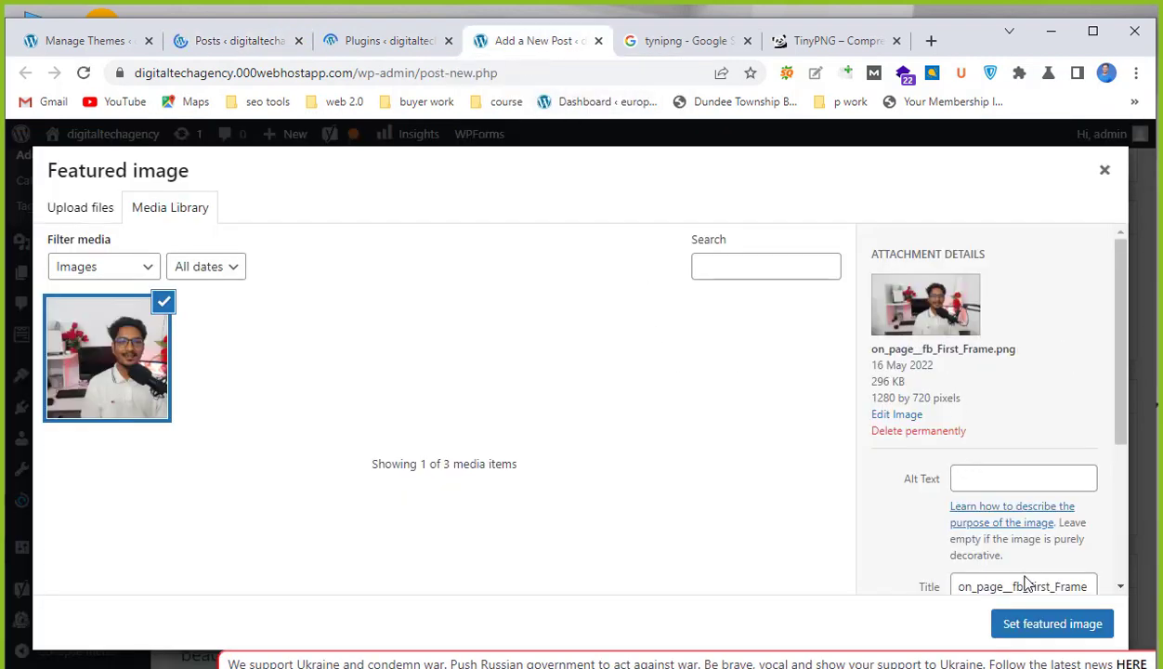
left_click(1040, 629)
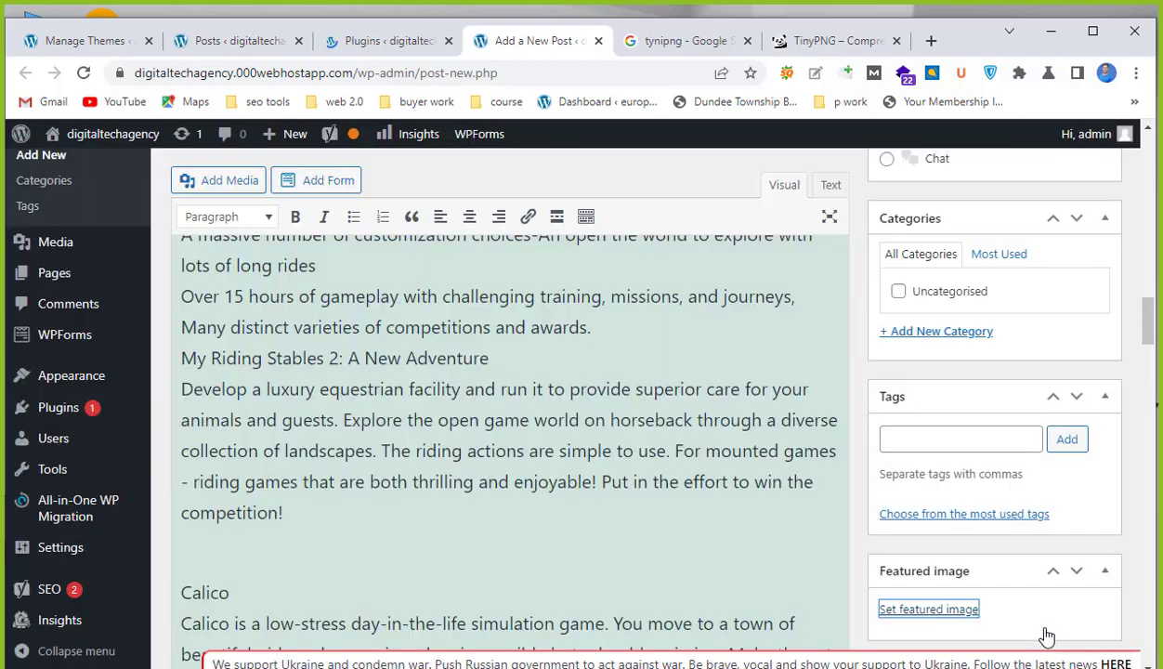
Expand the Yoast SEO analysis, revealing three problems including no outbound links
scroll(968, 616, "down", 3)
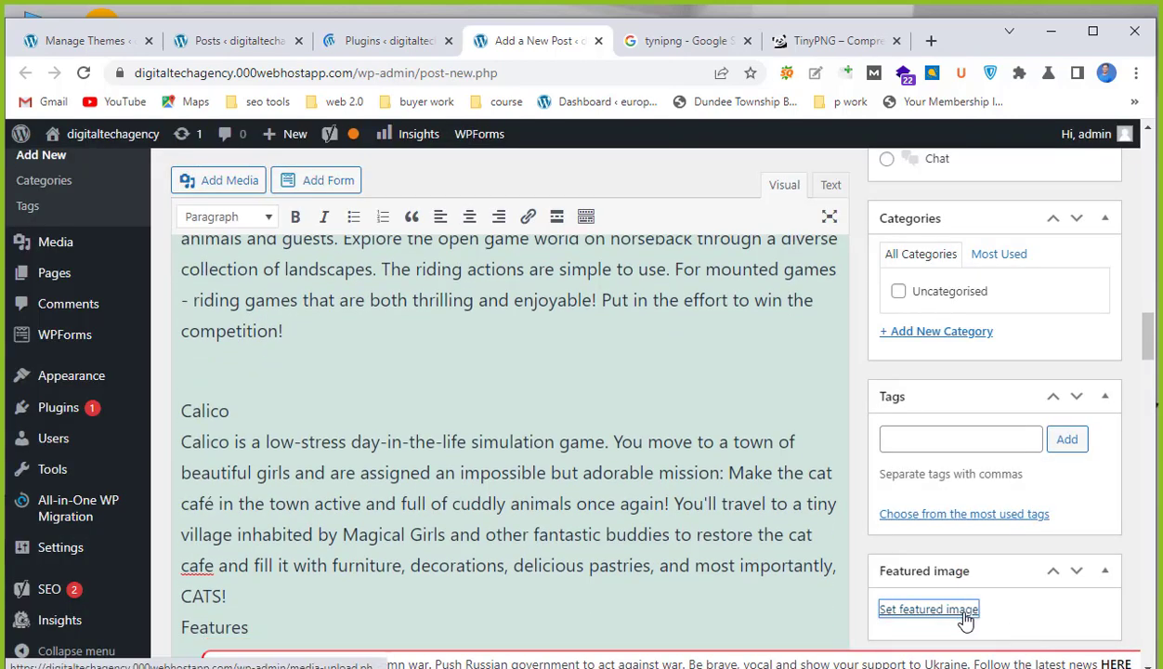
scroll(971, 594, "down", 1)
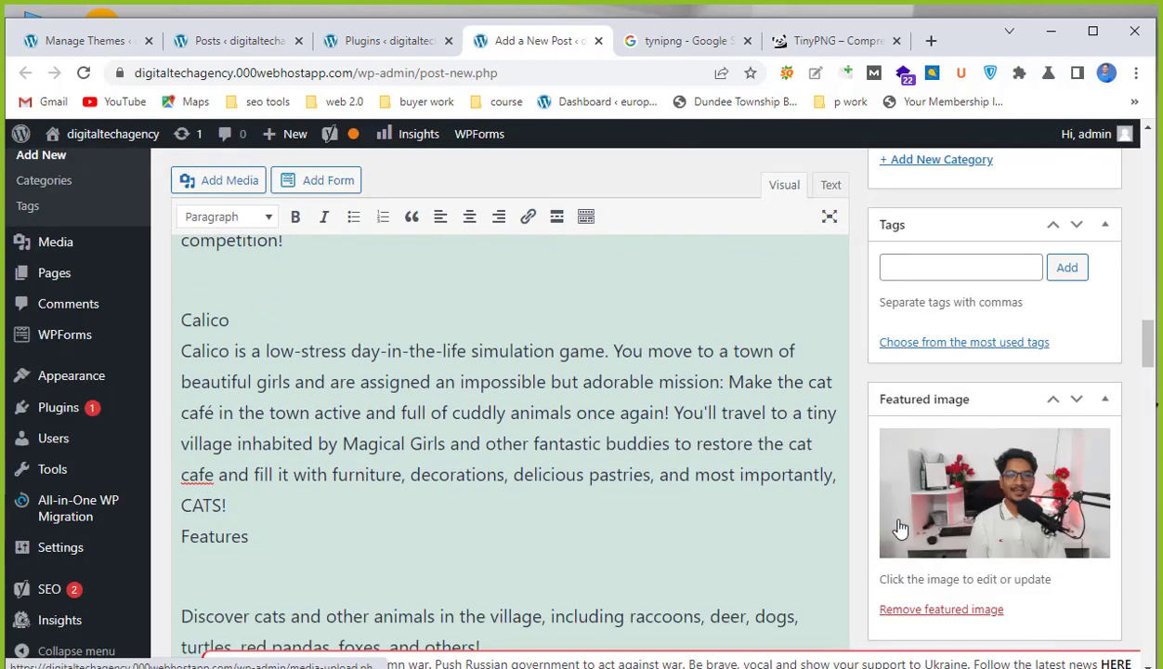
scroll(790, 464, "up", 7)
scroll(756, 449, "up", 8)
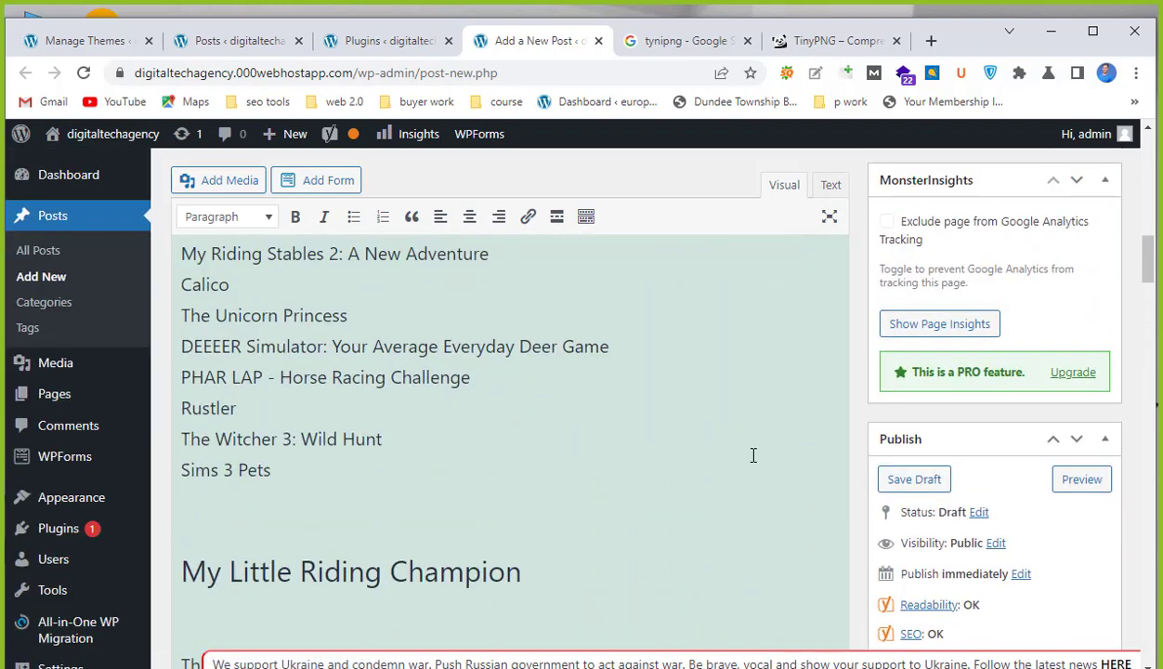
scroll(753, 455, "up", 2)
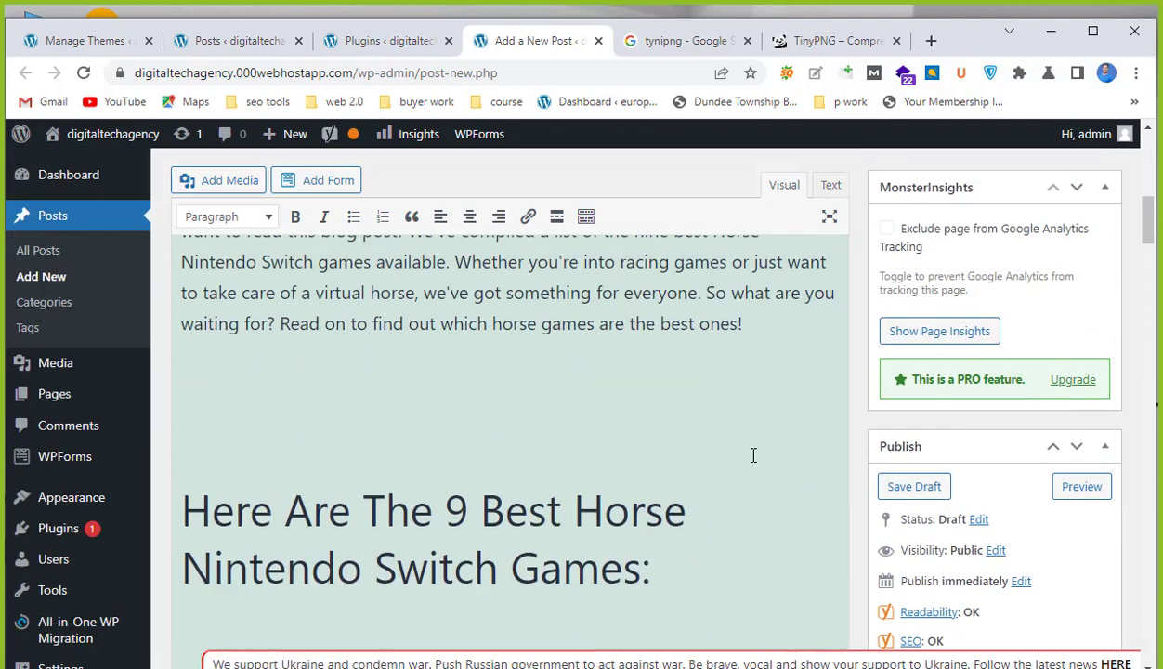
scroll(753, 455, "down", 2)
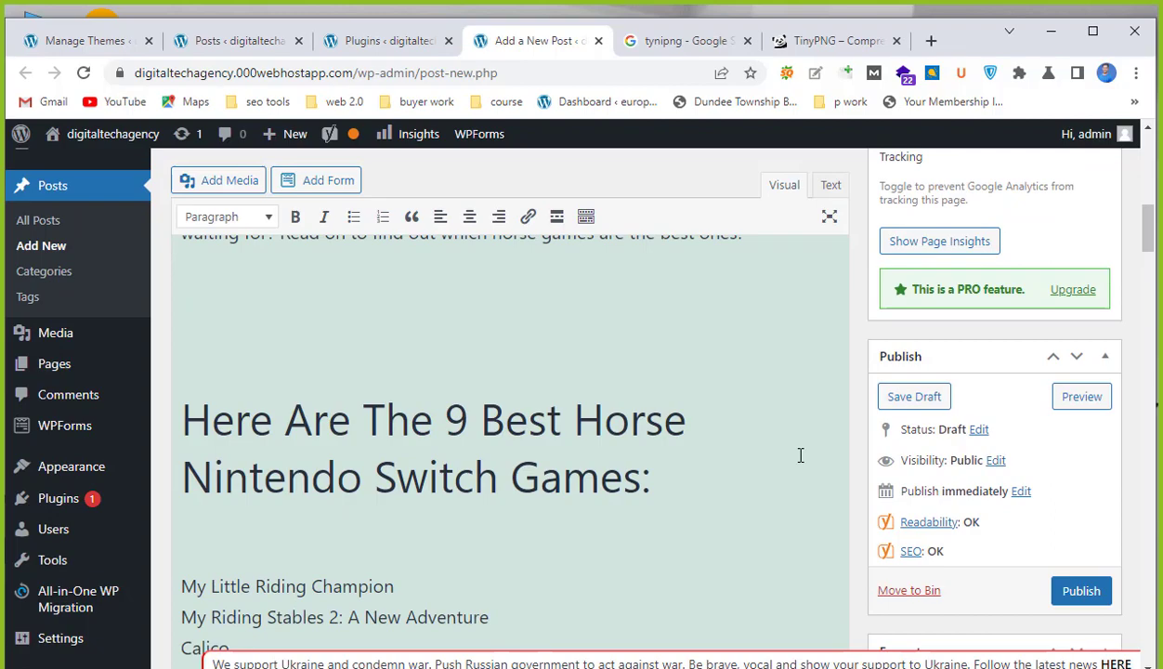
scroll(800, 455, "down", 20)
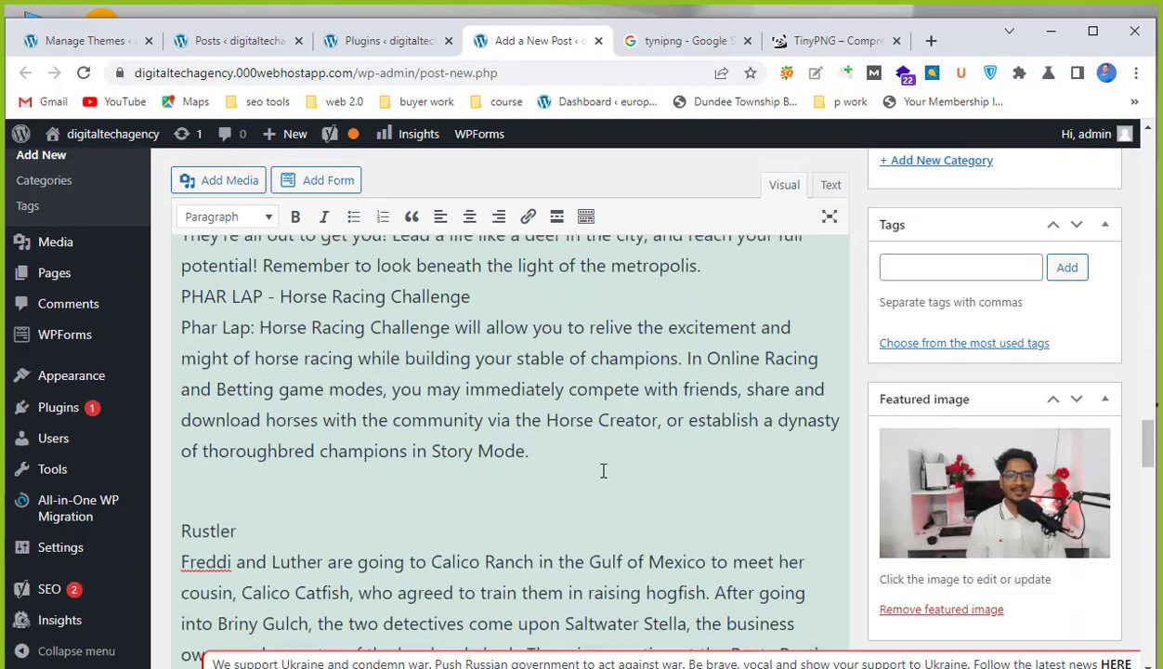
scroll(603, 471, "down", 15)
scroll(573, 470, "up", 1)
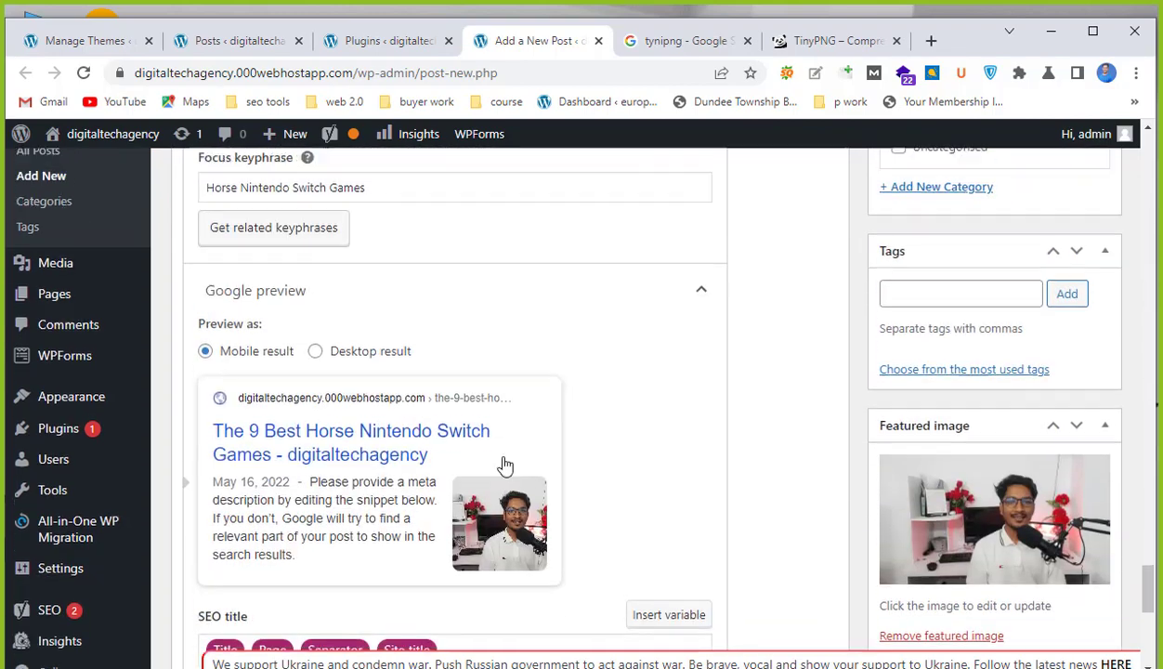
scroll(469, 461, "up", 2)
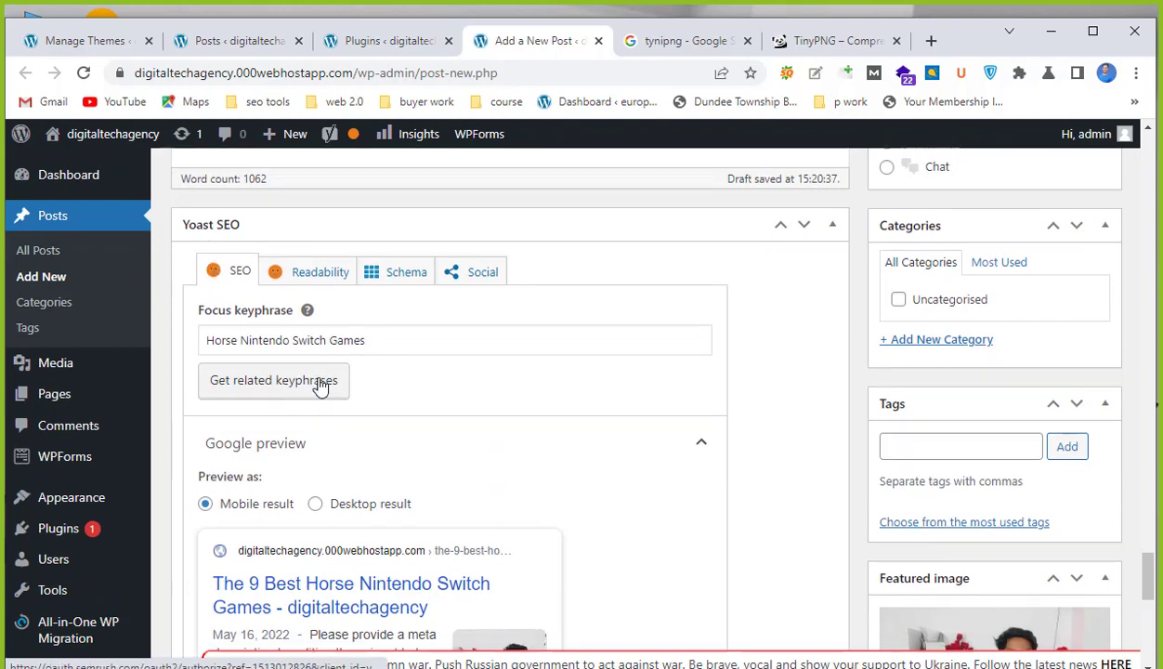
scroll(320, 386, "down", 5)
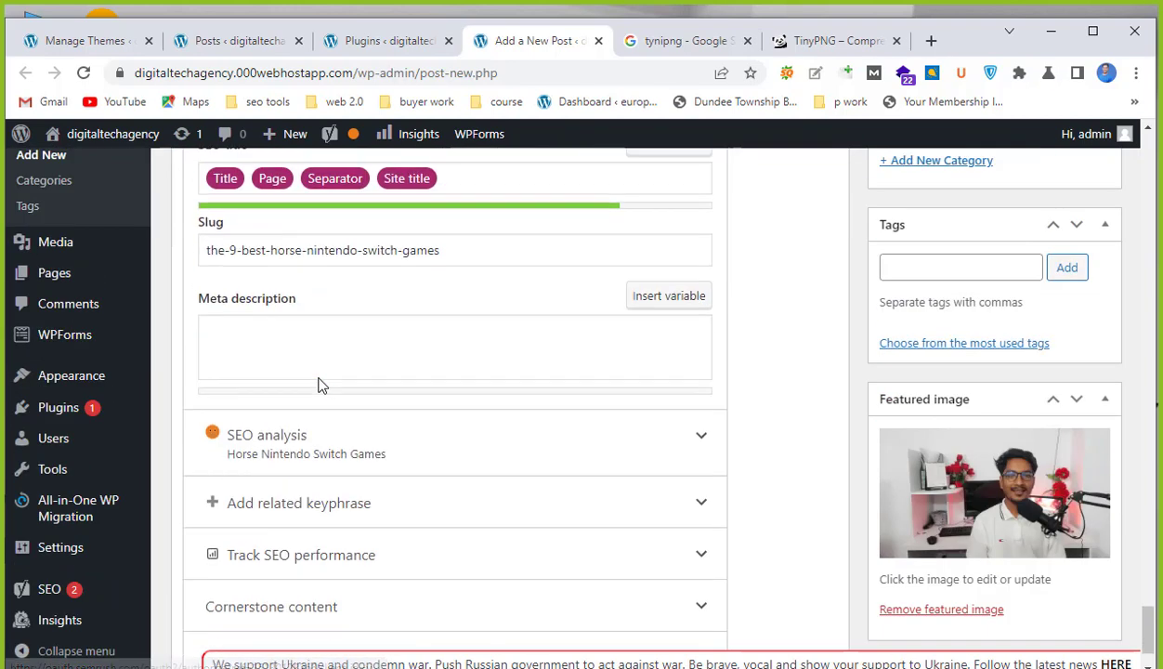
left_click(344, 446)
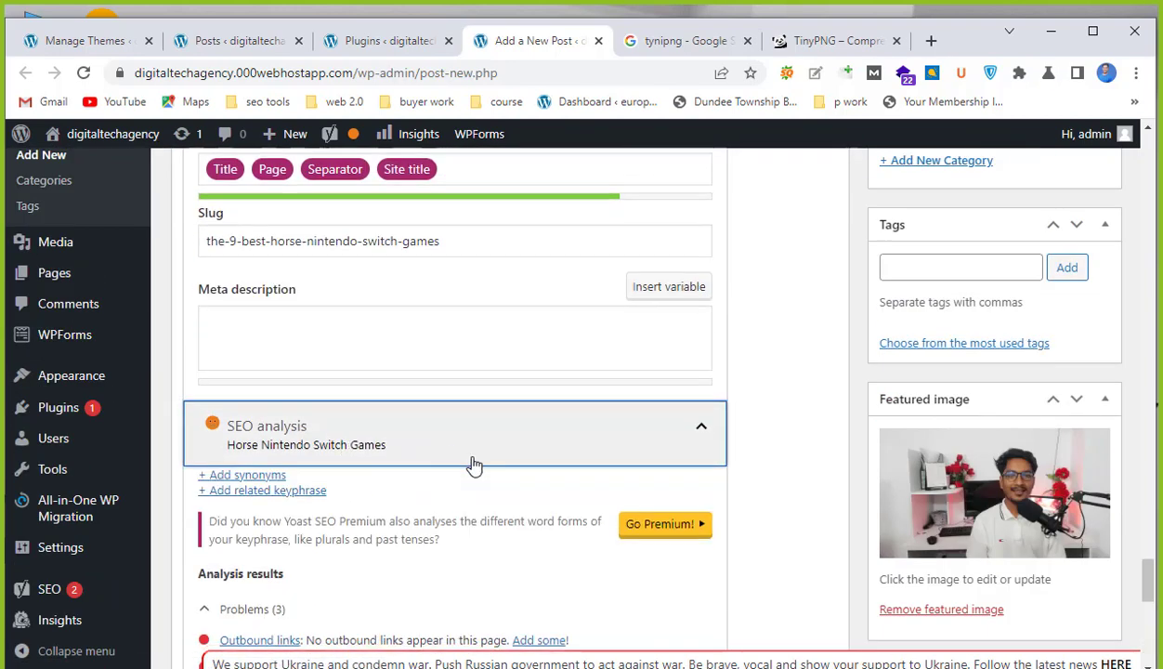
Read through Yoast's problems, improvements and good results, then return to the TinyPNG compression tab
scroll(346, 437, "down", 3)
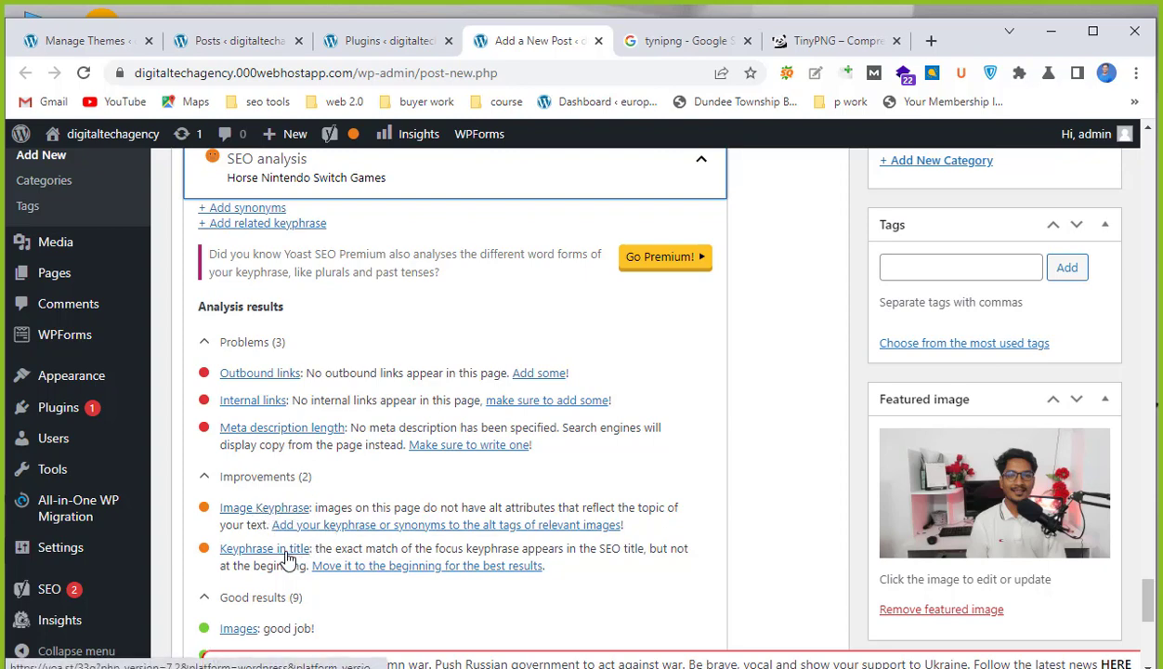
scroll(288, 557, "down", 2)
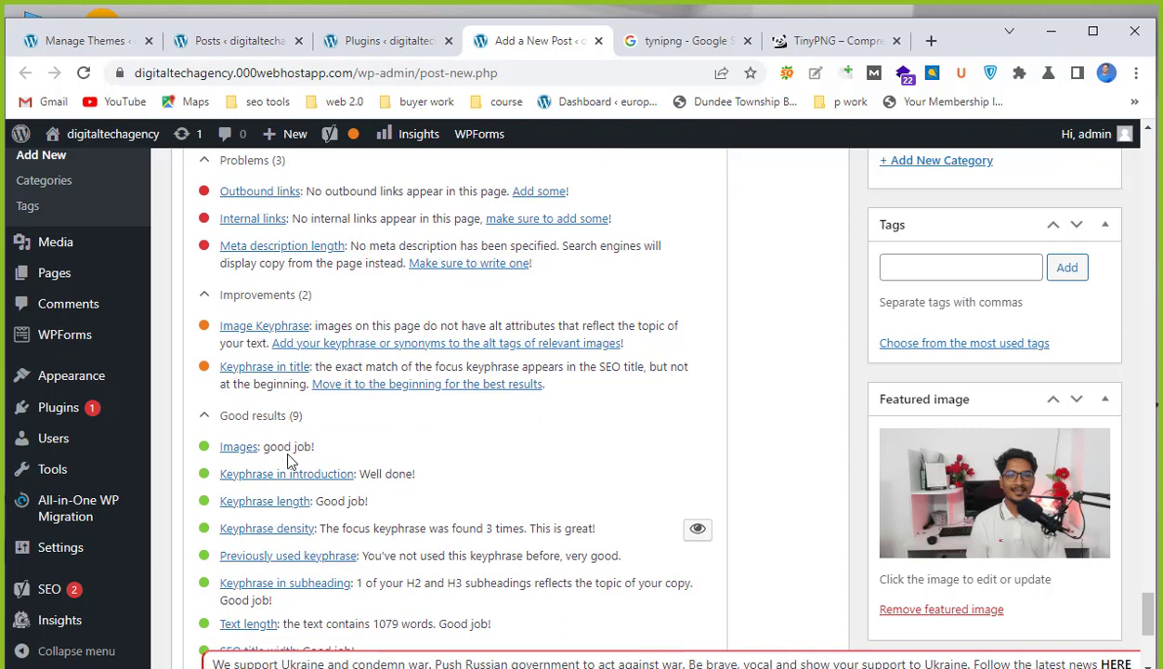
scroll(279, 502, "down", 3)
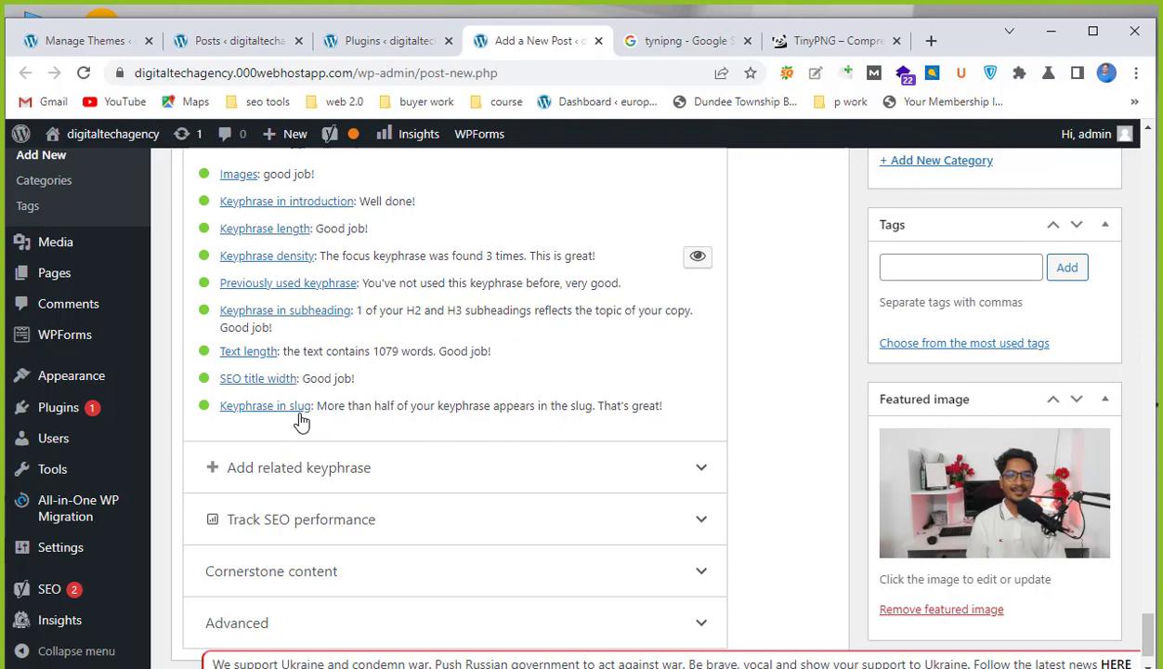
left_click(821, 37)
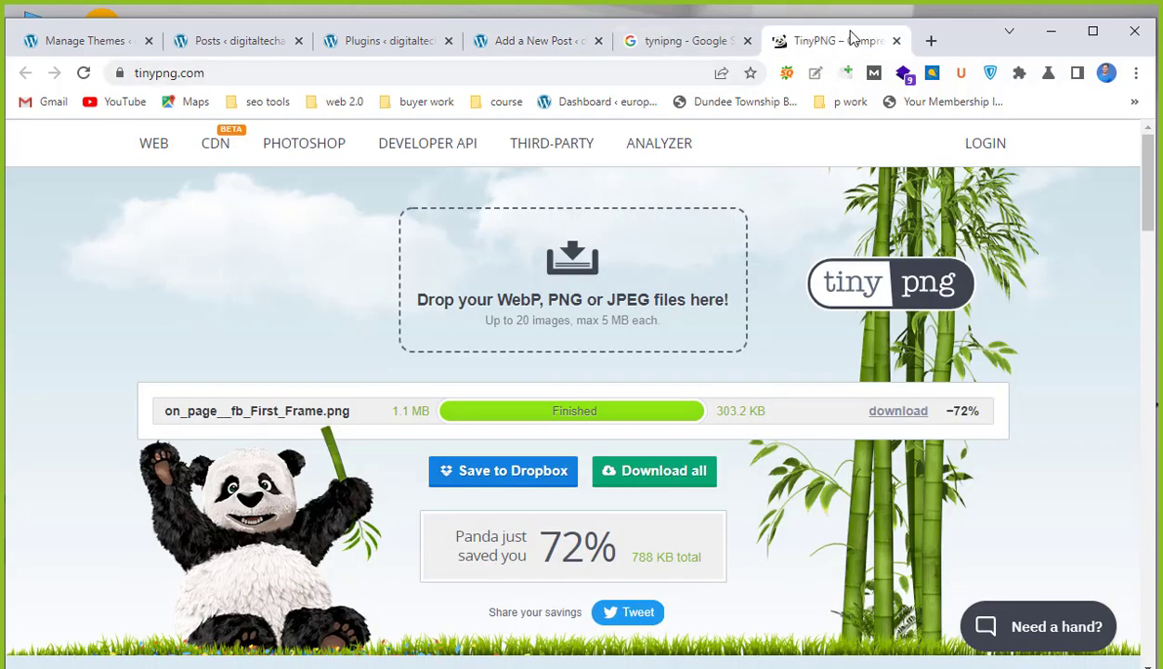
In a new tab, search Google for 'travel bag for weman'
left_click(931, 41)
left_click(618, 69)
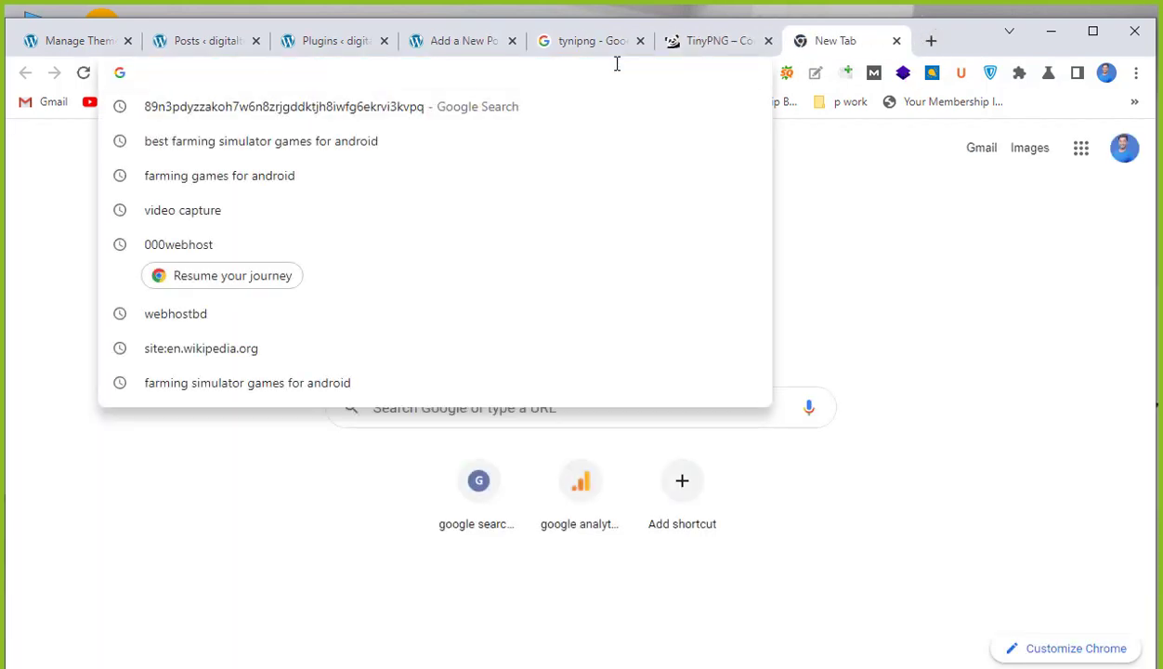
type("travel ")
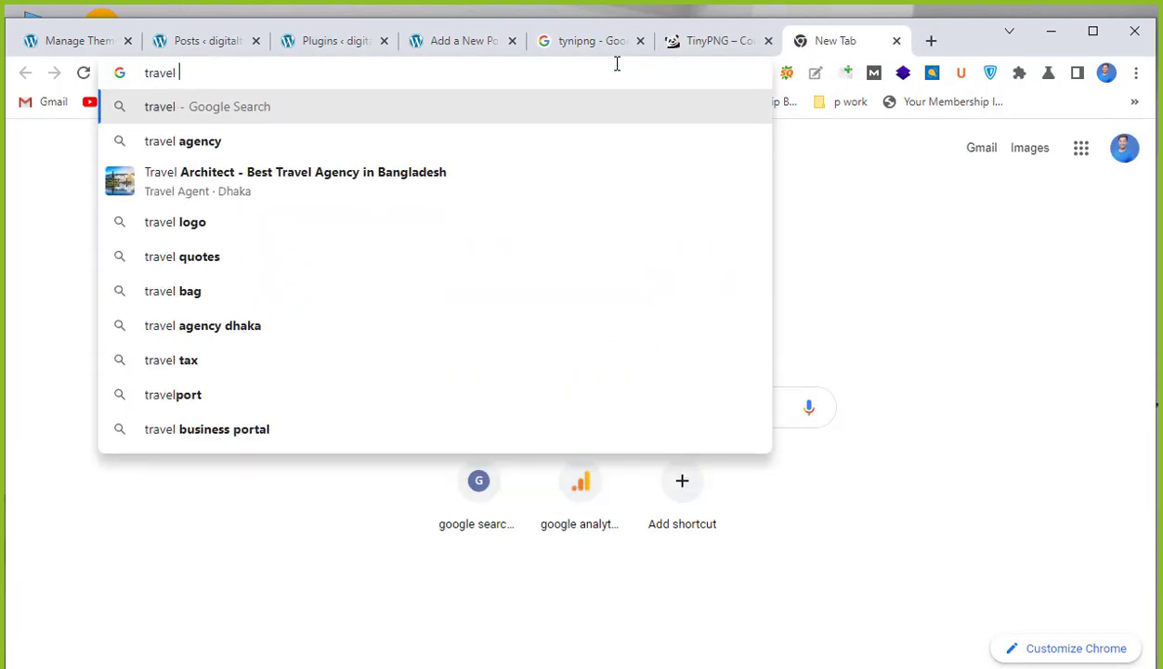
type("bag for")
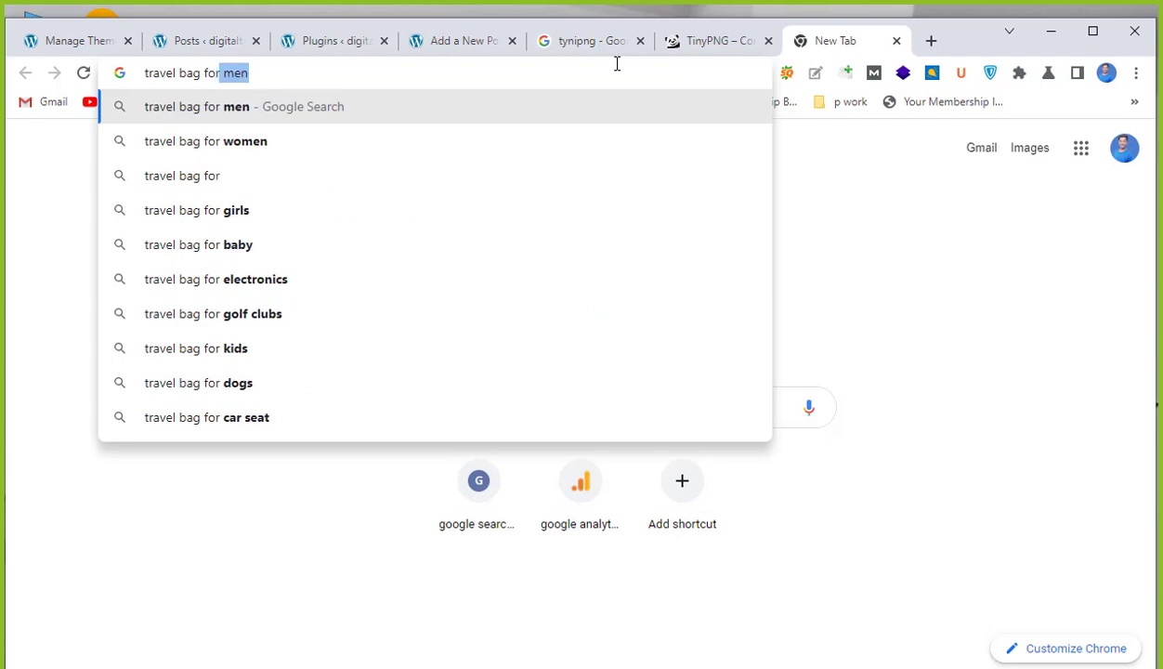
type(" weman")
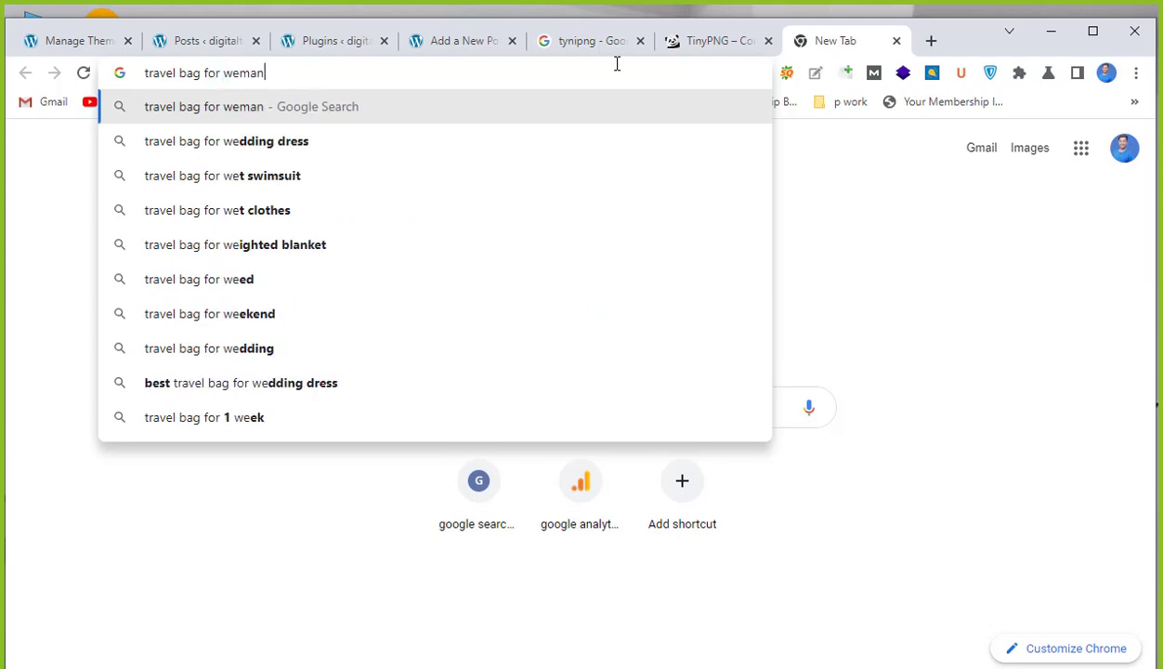
key("Return")
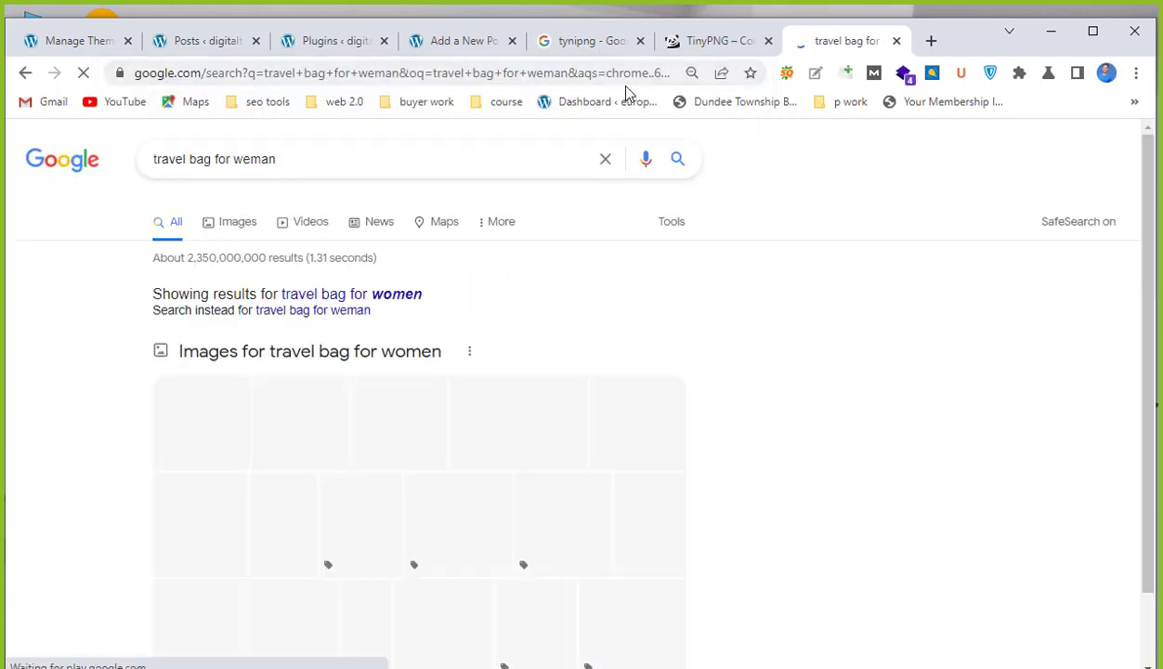
Open the Flipkart Women Small Travel Bags result in a background tab
scroll(372, 348, "down", 10)
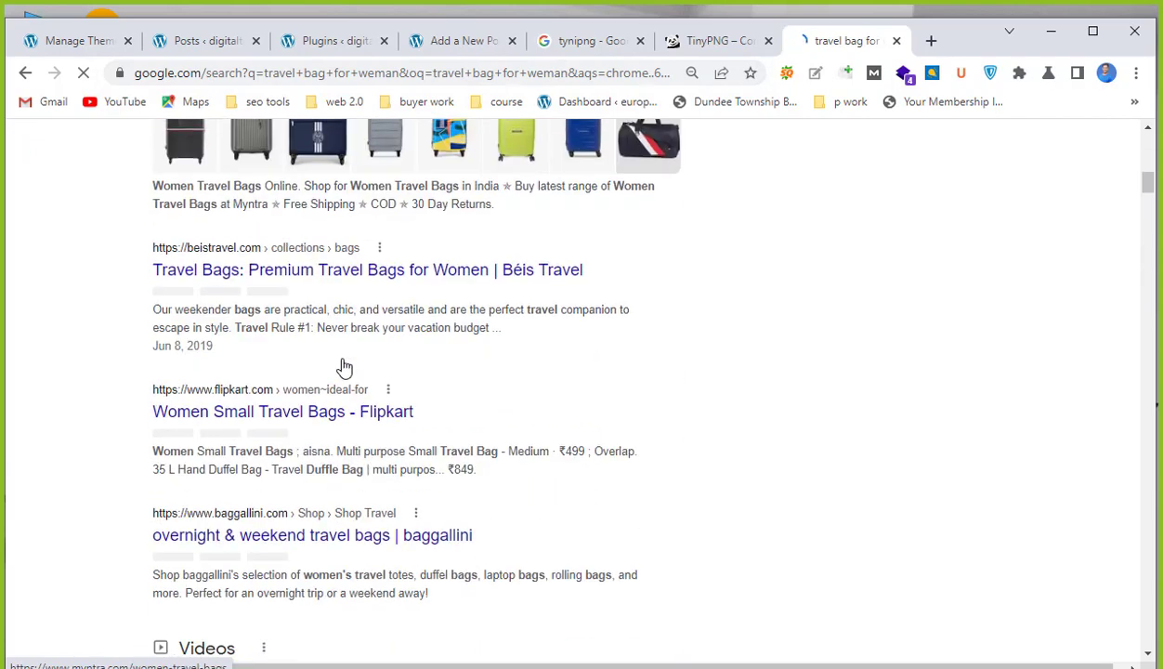
left_click(304, 269)
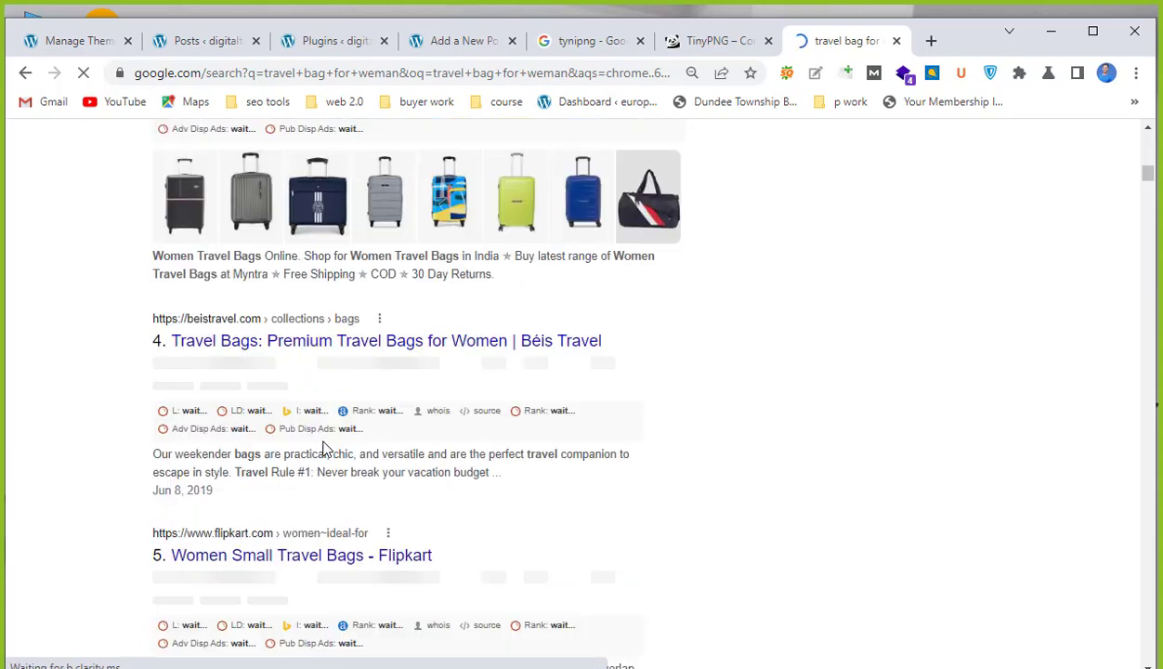
scroll(334, 460, "down", 1)
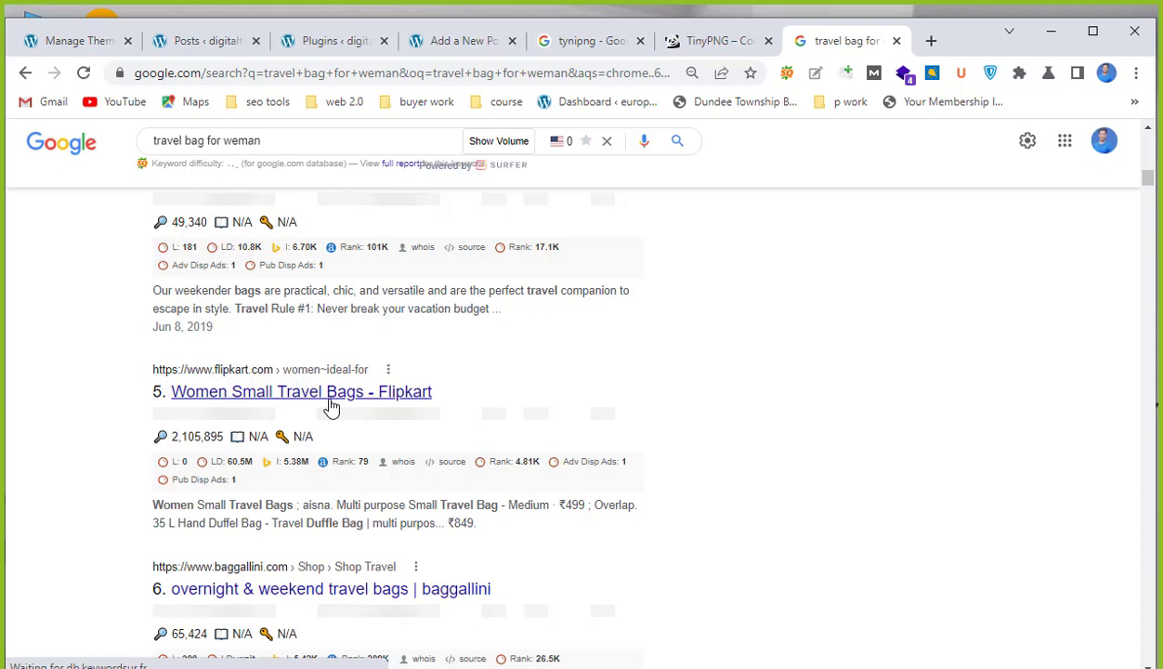
middle_click(329, 394)
Bring up the Flipkart Women Small Travel Bags page and select its category path in the address
left_click(856, 43)
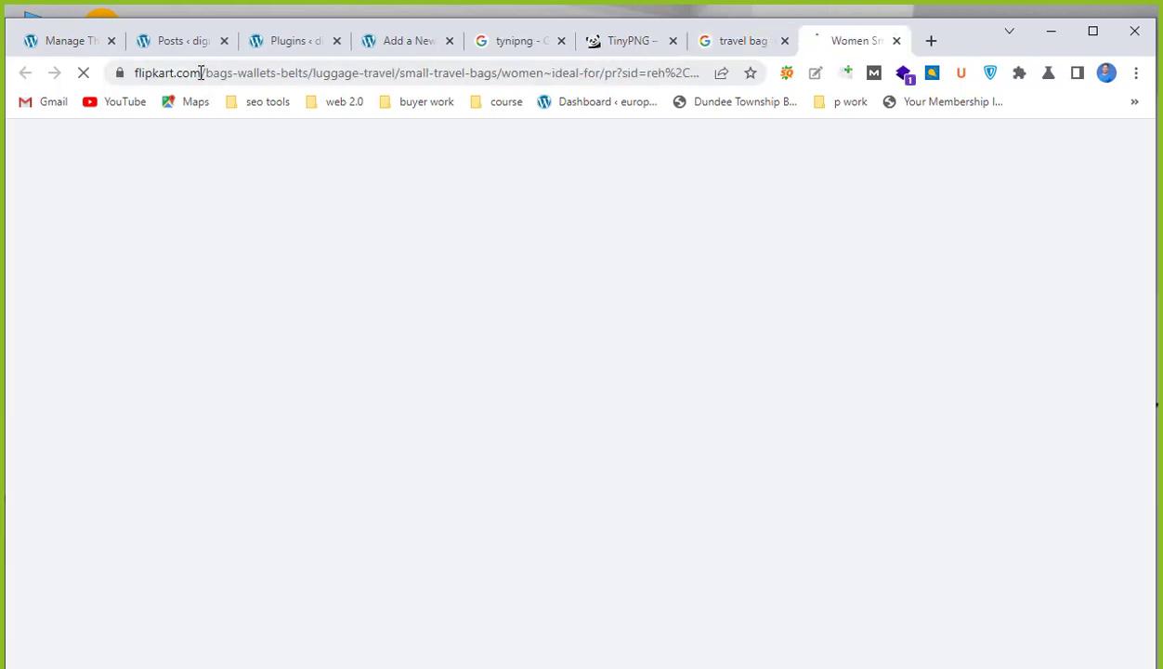
left_click_drag(198, 72, 47, 85)
left_click(318, 73)
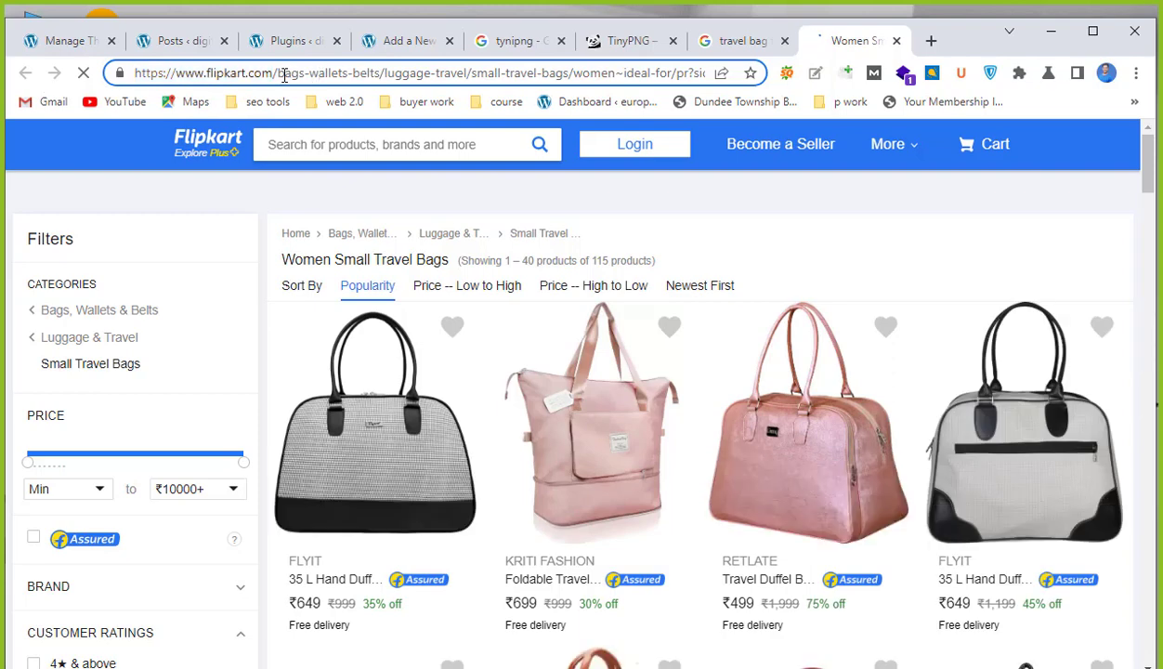
left_click_drag(280, 74, 347, 74)
Minimize and restore the browser, then go back to the WordPress Add New Post tab
left_click(1051, 31)
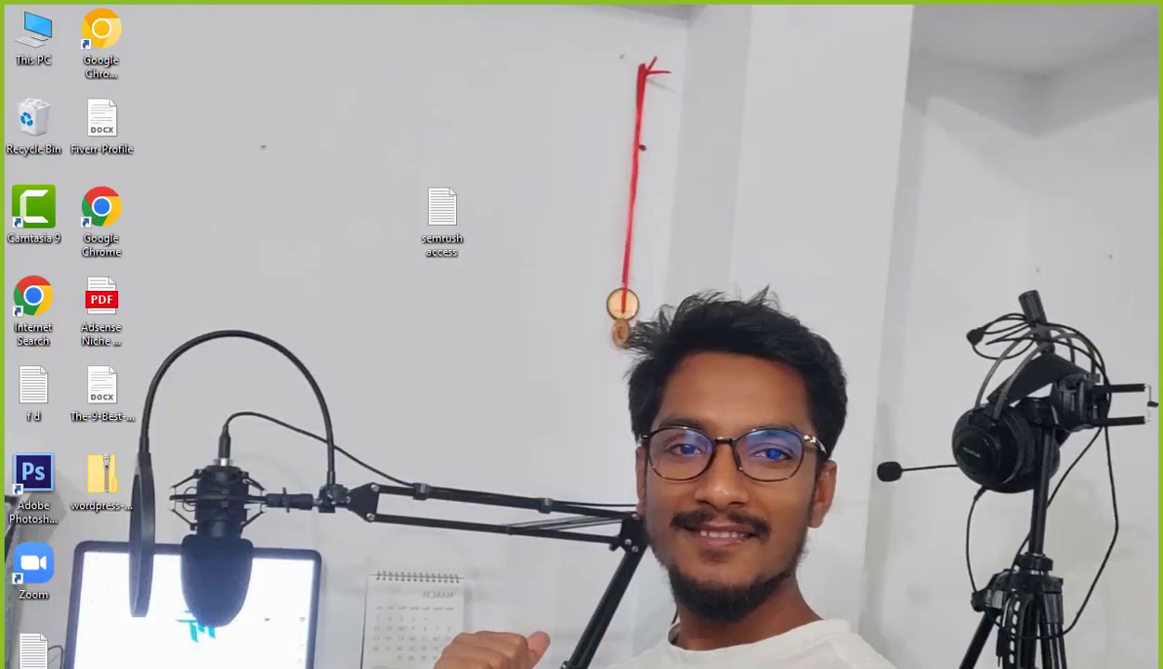
key("alt+Tab")
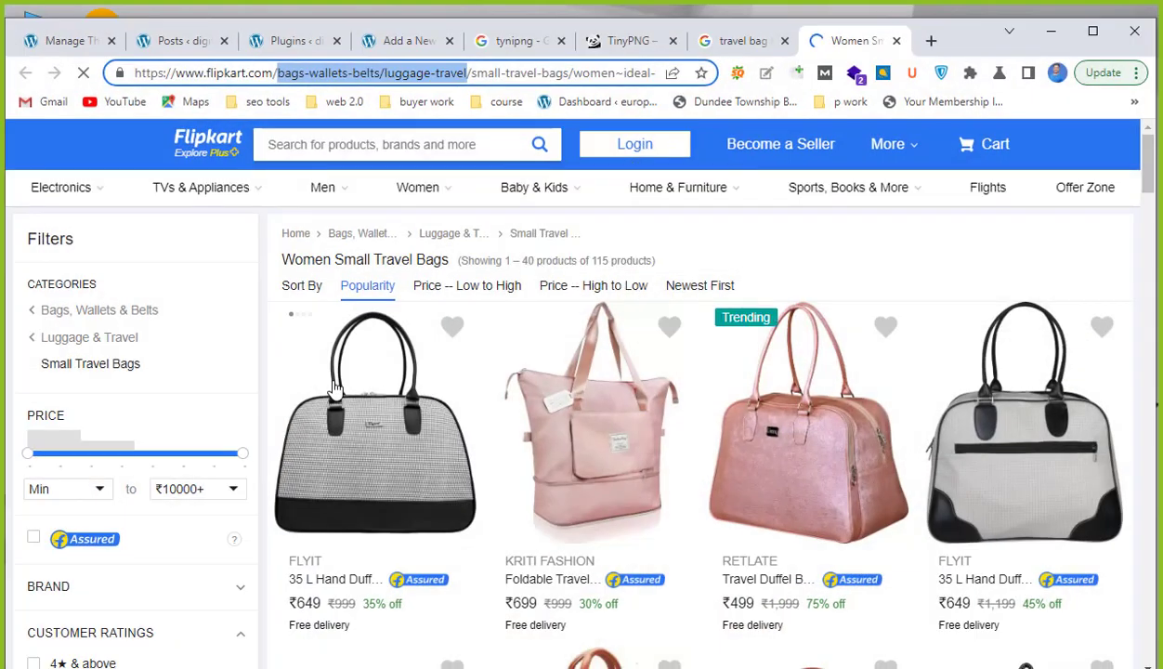
left_click(406, 46)
Scroll up to the post title 'The 9 Best Horse Nintendo Switch Games' and select it for copying
scroll(494, 273, "down", 1)
scroll(371, 306, "up", 2)
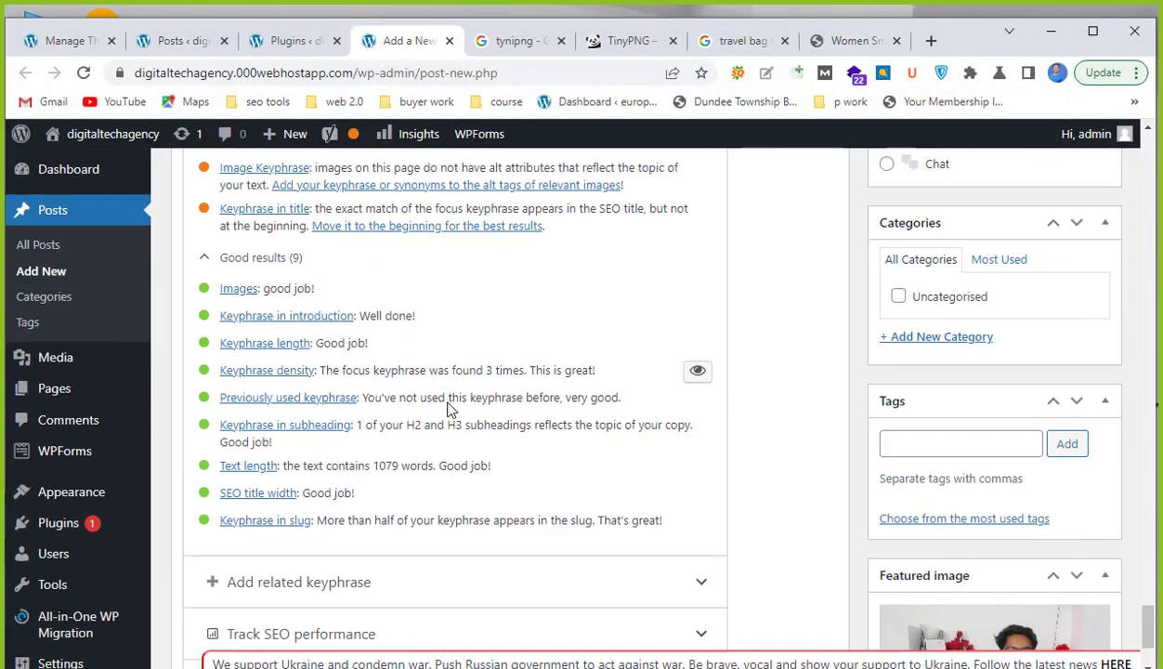
scroll(242, 347, "down", 3)
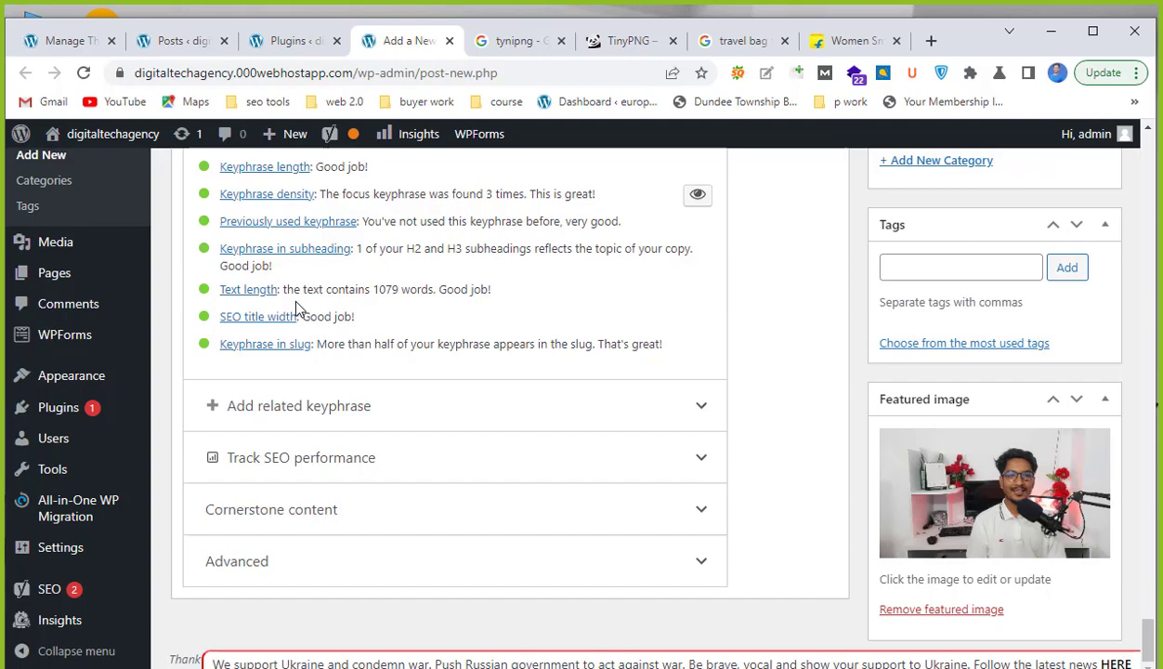
scroll(299, 313, "up", 12)
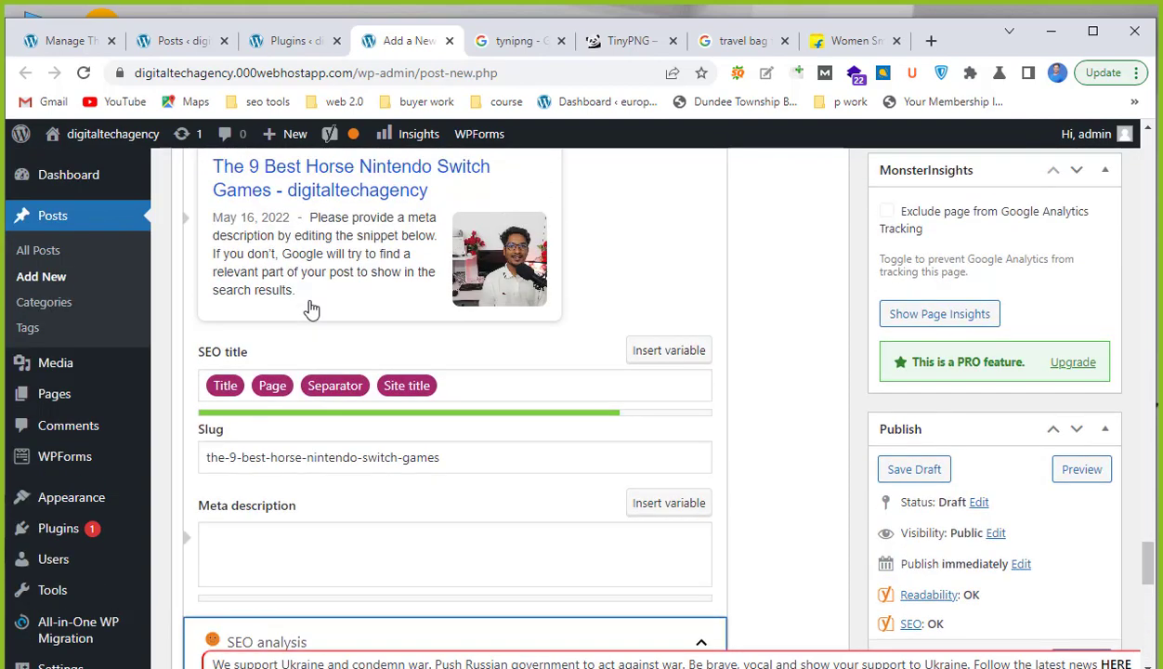
scroll(321, 312, "up", 4)
scroll(329, 319, "up", 15)
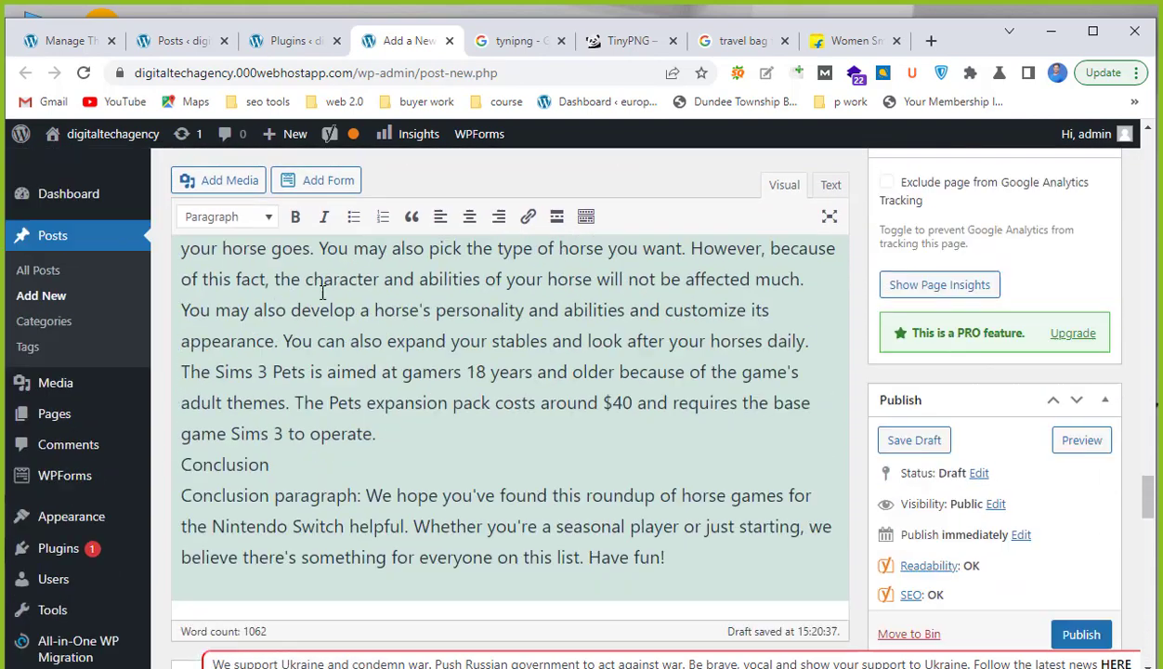
scroll(305, 301, "up", 20)
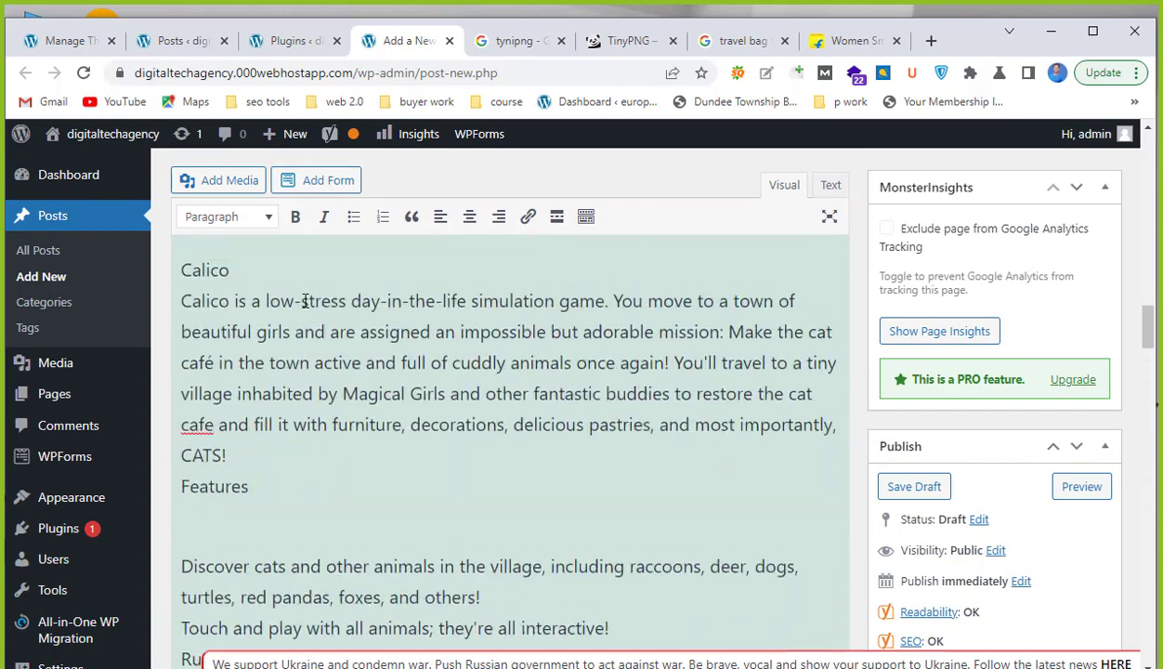
scroll(307, 307, "up", 20)
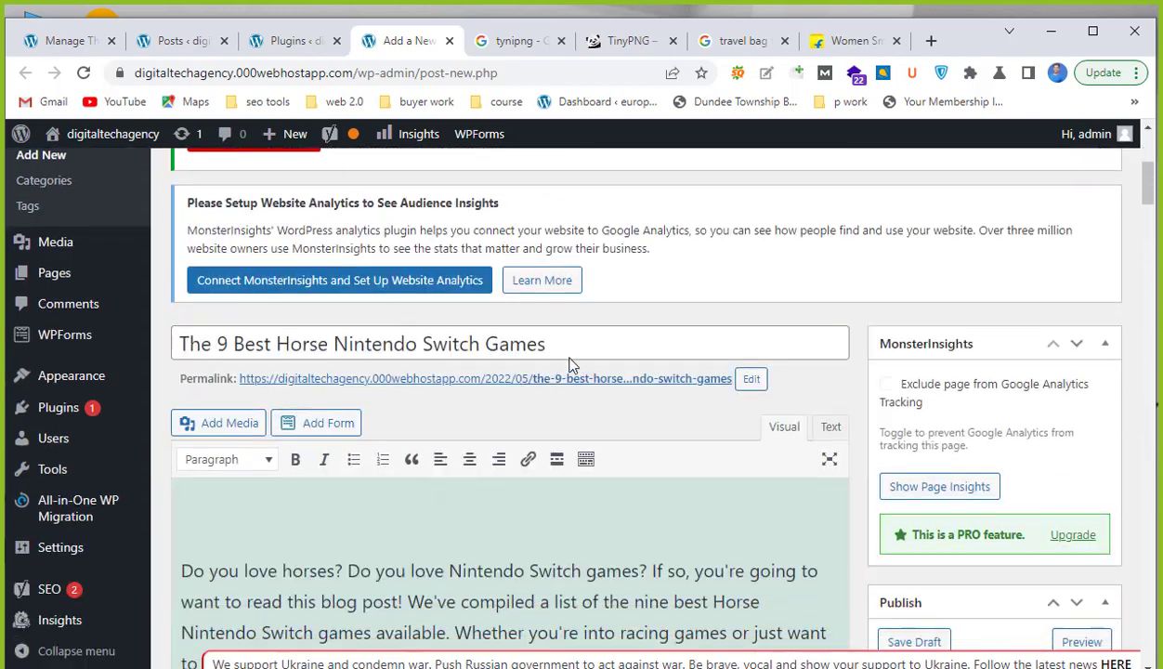
left_click_drag(550, 344, 87, 341)
key("ctrl+c")
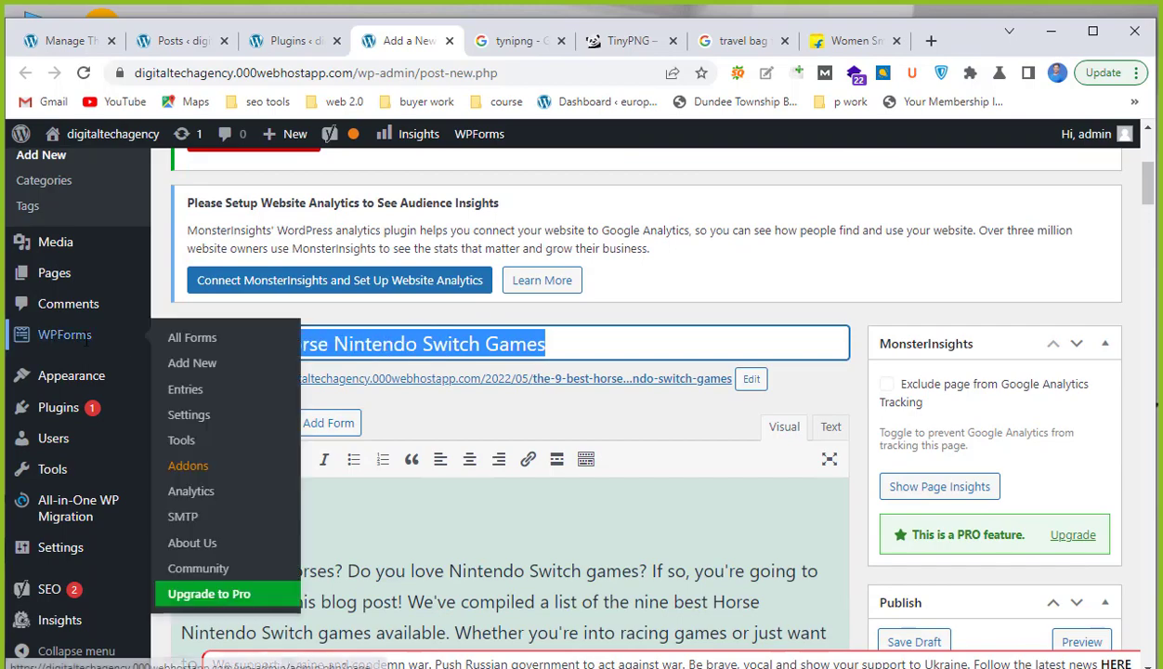
Scroll down to the Yoast snippet editor showing the slug and empty meta description
scroll(353, 340, "down", 20)
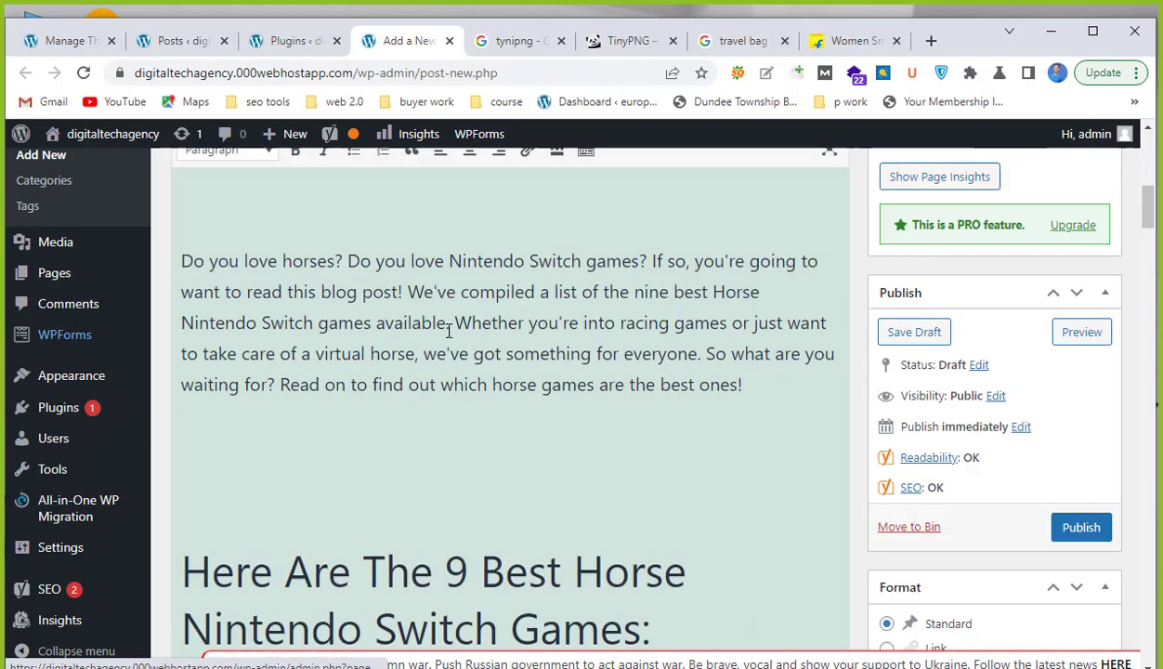
scroll(331, 341, "down", 20)
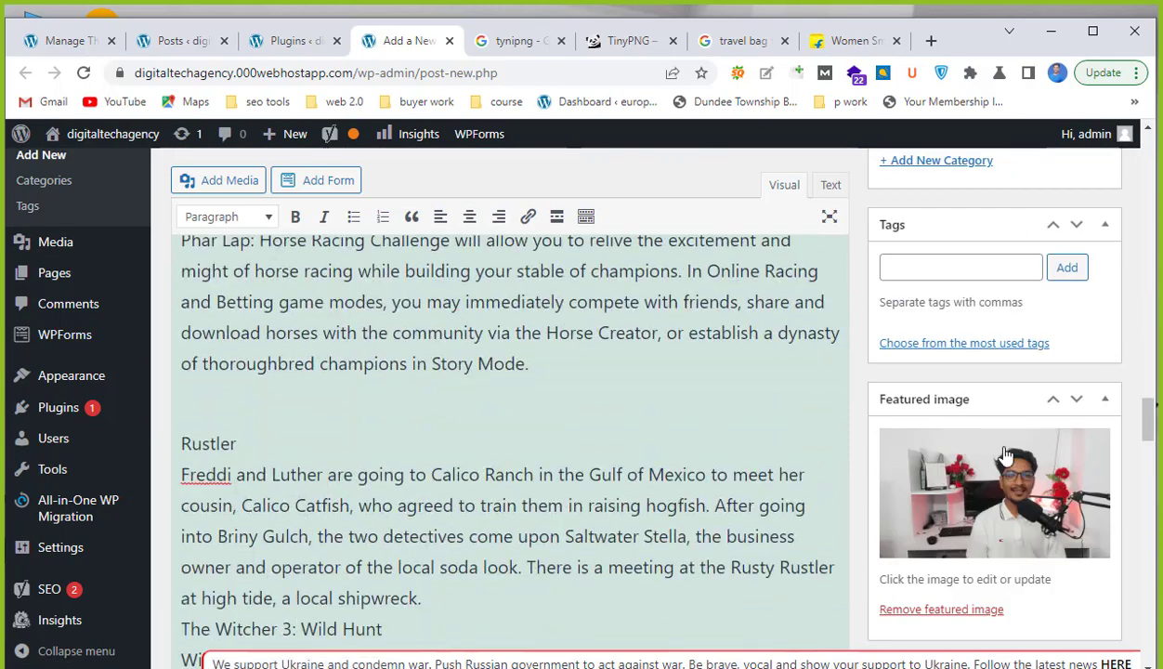
scroll(749, 392, "down", 5)
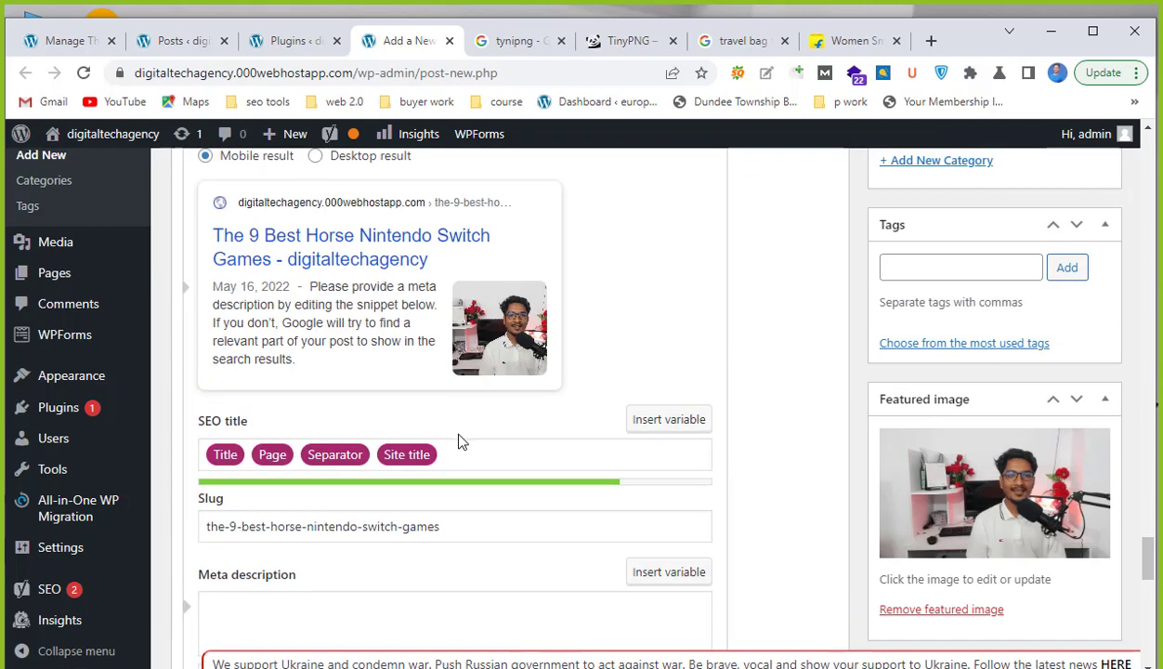
Replace the SEO title variables with the pasted post title 'The 9 Best Horse Nintendo Switch Games'
left_click_drag(473, 462, 192, 455)
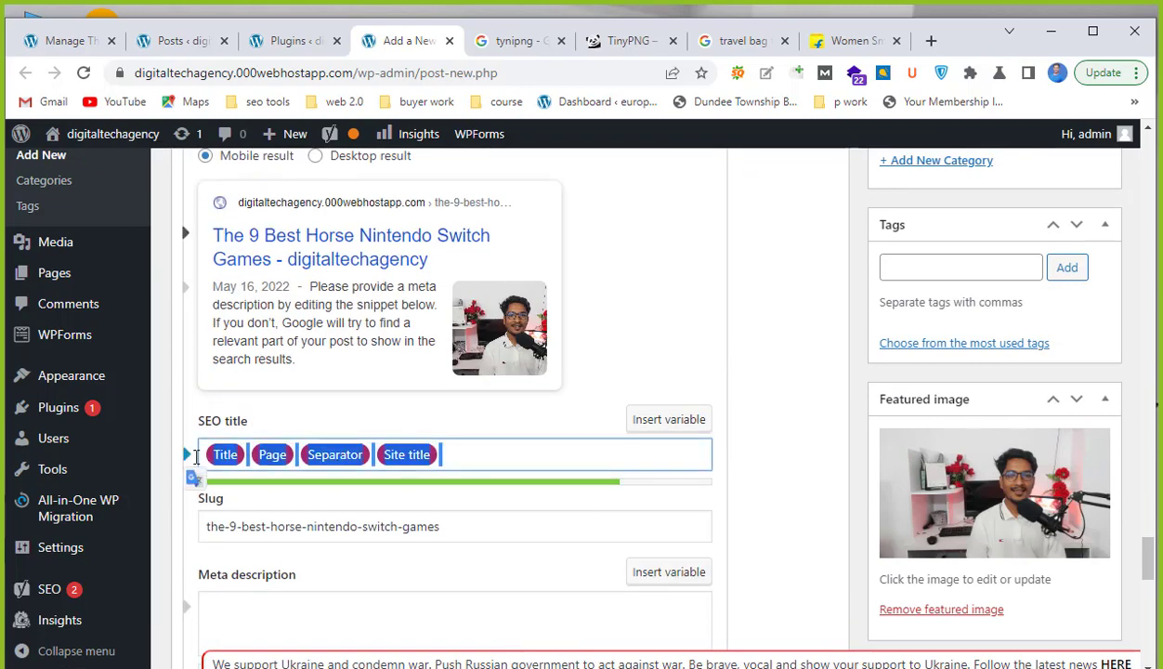
key("BackSpace")
key("ctrl+v")
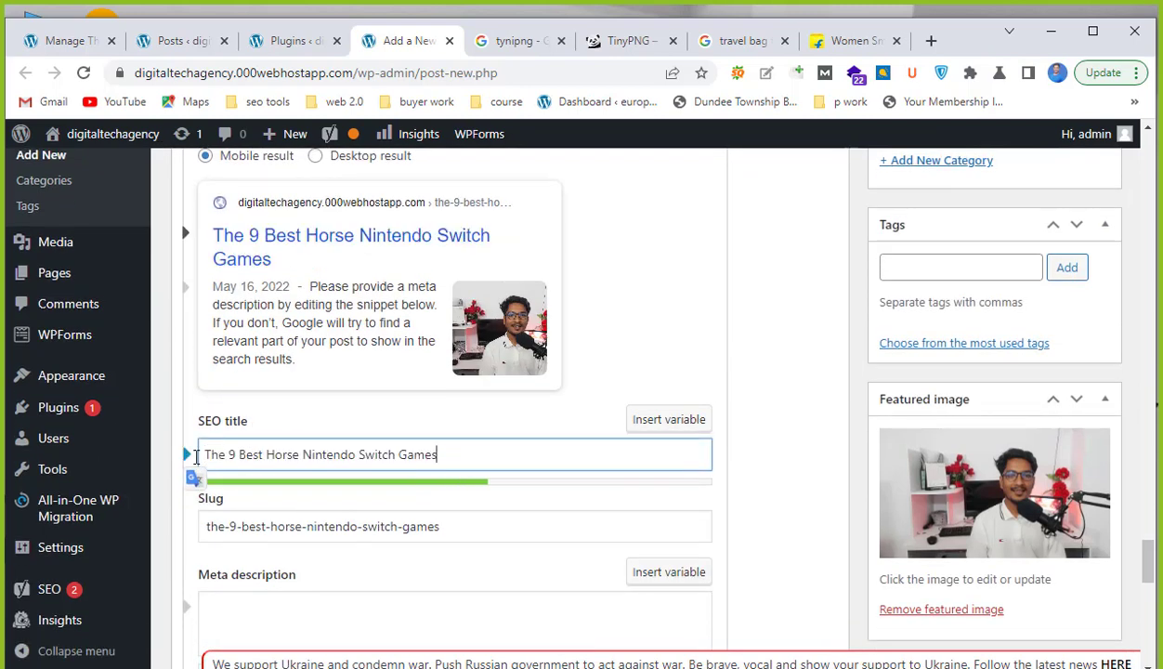
scroll(488, 466, "down", 10)
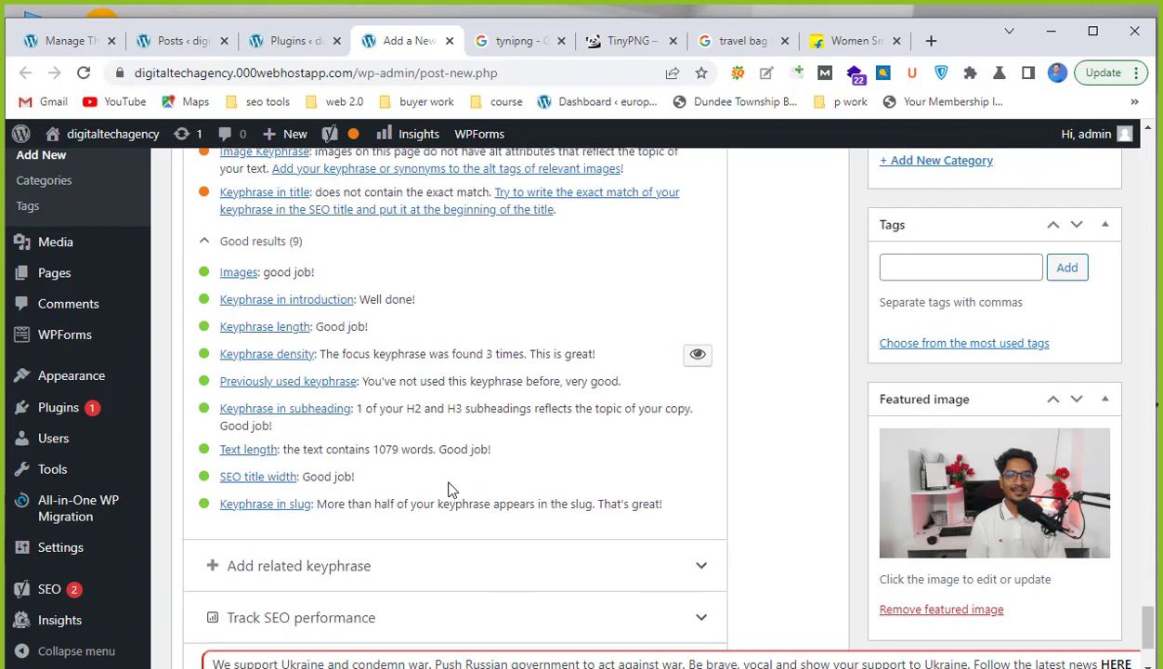
scroll(343, 474, "up", 10)
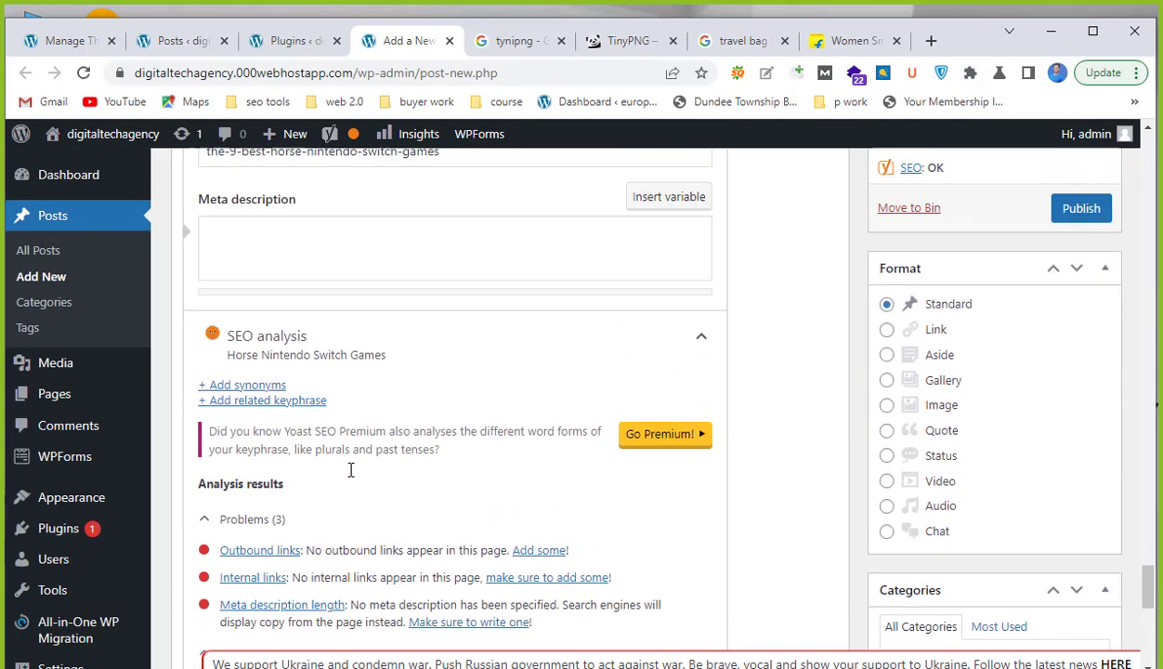
Append test words 'kuybiu jytgy uyto7ity kuy7ity iuyiy' to the SEO title and check the preview
left_click(444, 366)
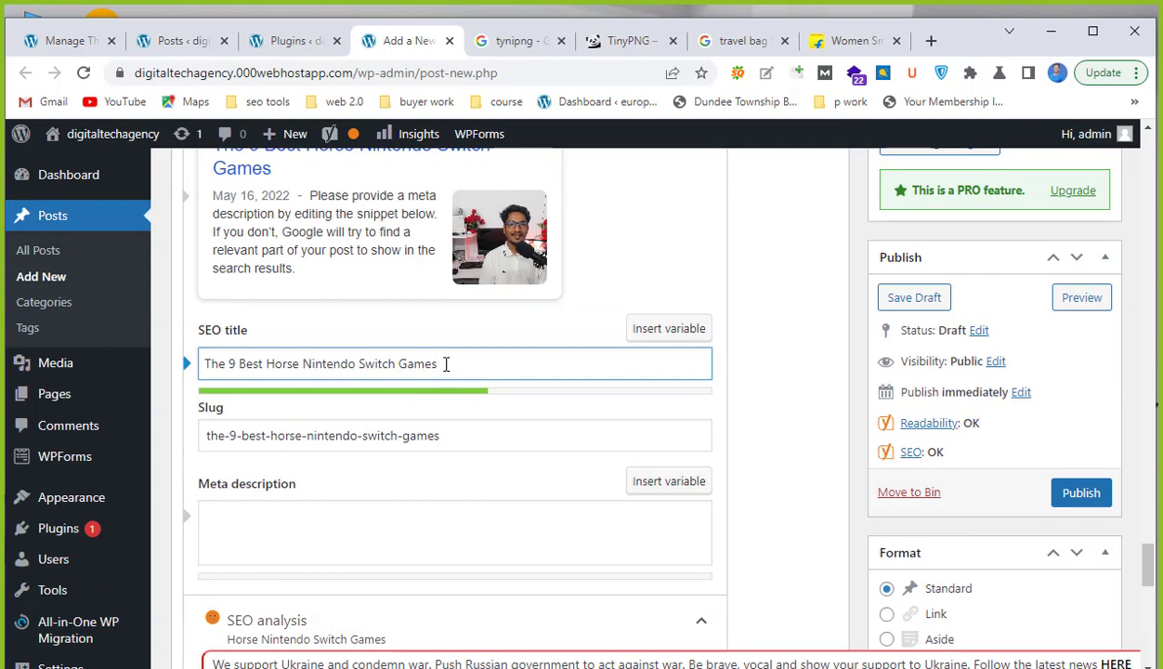
type("kuybiu ")
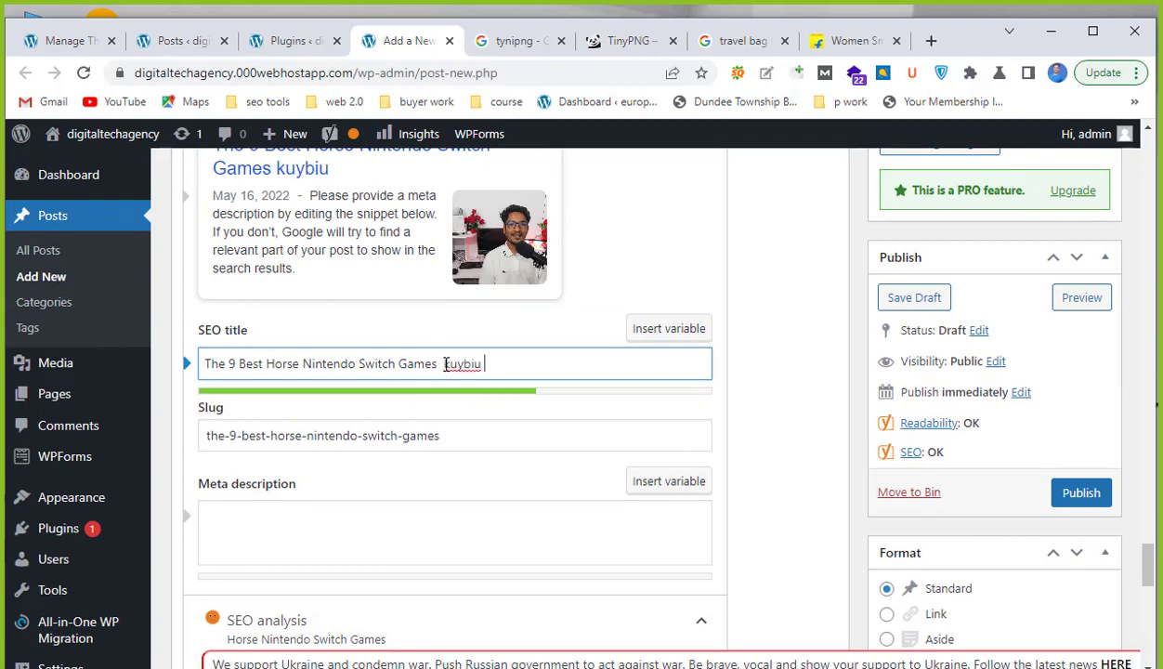
type("jytgy uyto7ity kuy7ity")
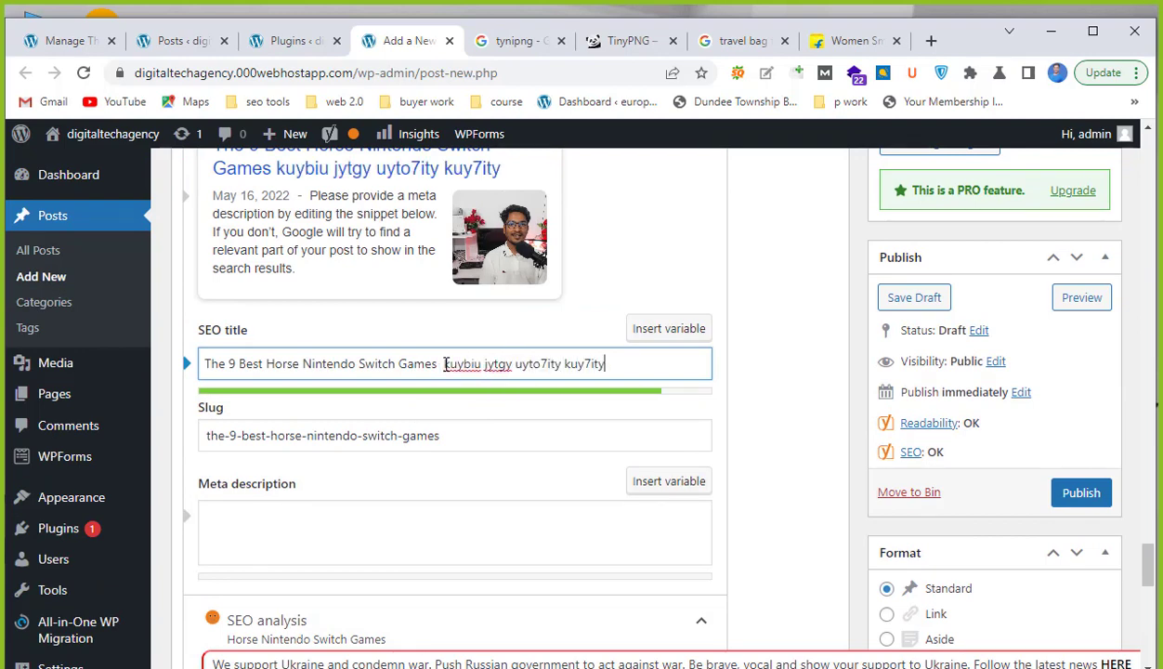
type(" iuyiy")
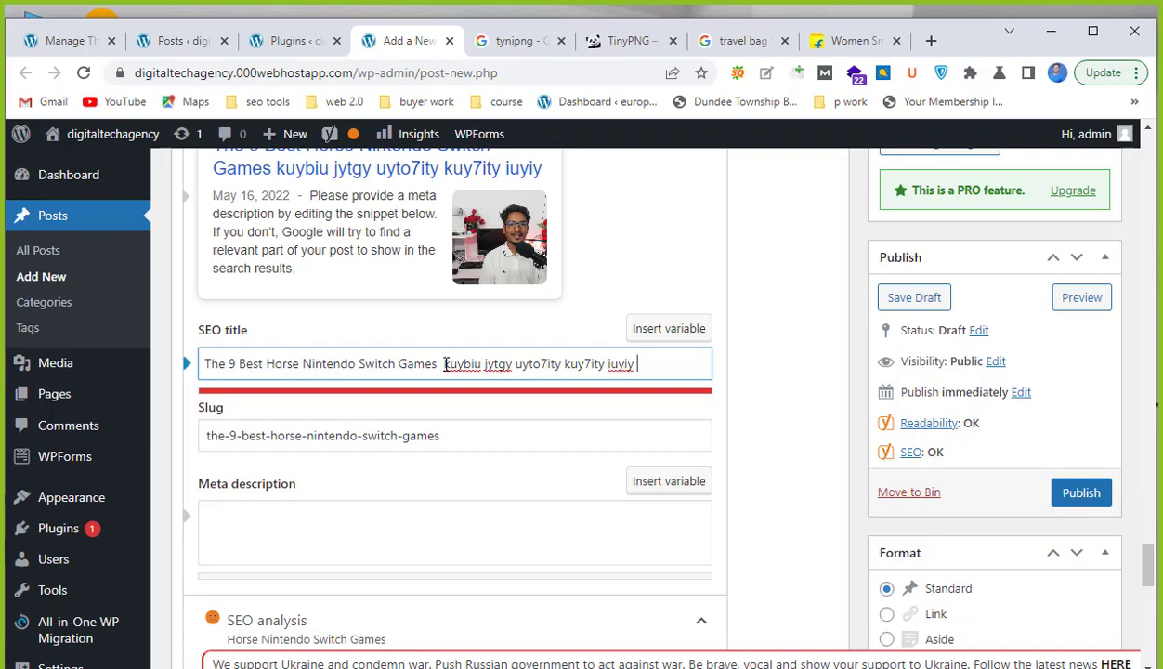
scroll(646, 408, "down", 10)
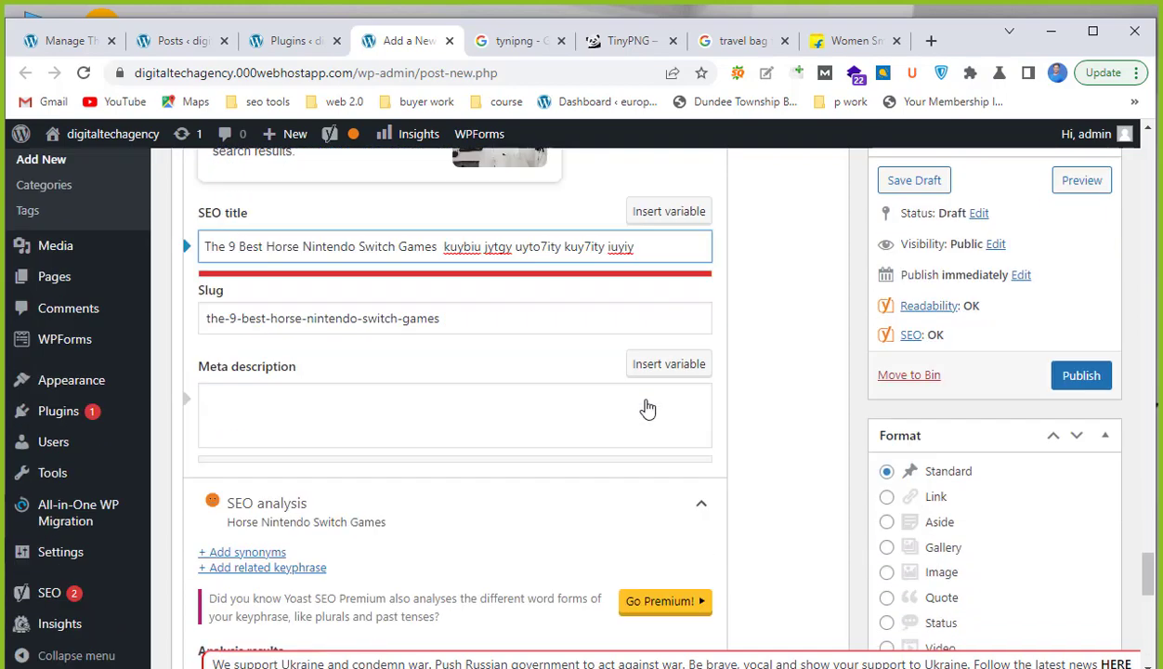
scroll(520, 423, "down", 1)
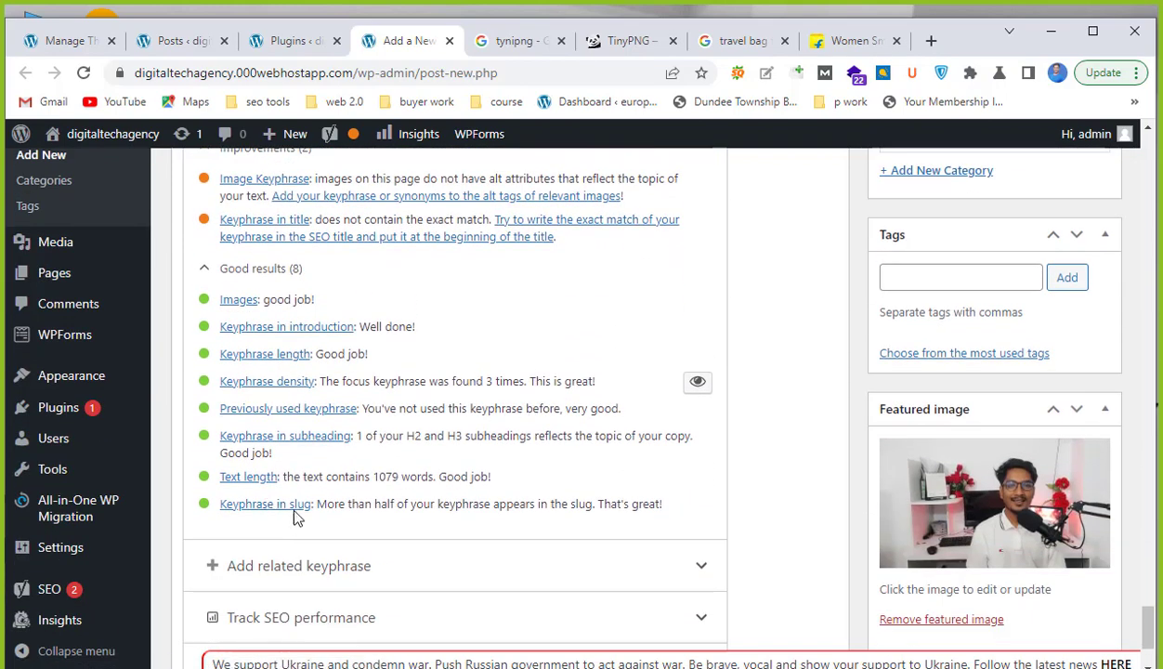
scroll(302, 502, "up", 3)
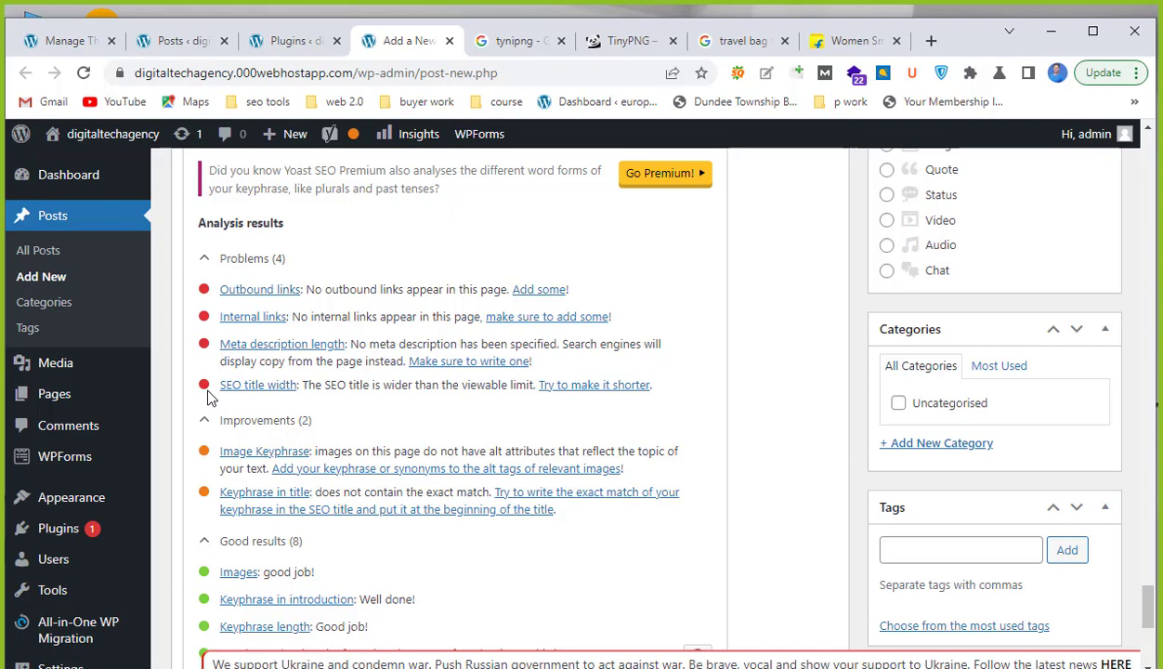
scroll(206, 383, "up", 7)
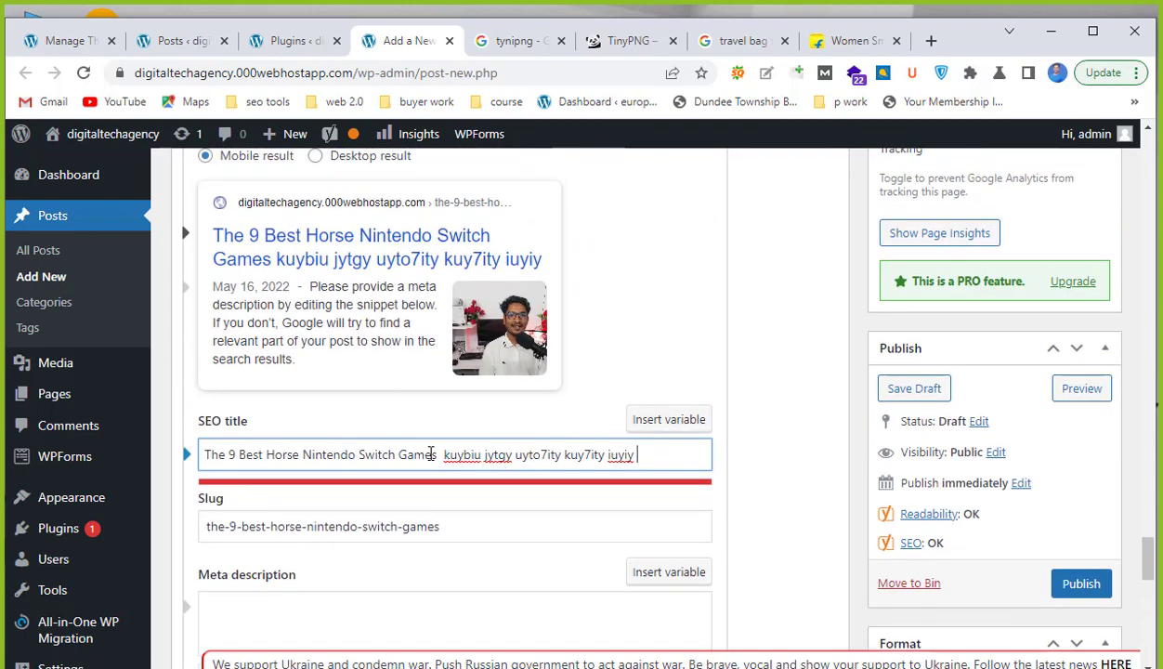
Delete the test words so the SEO title ends at 'Games' again
left_click_drag(439, 454, 766, 454)
key("Right")
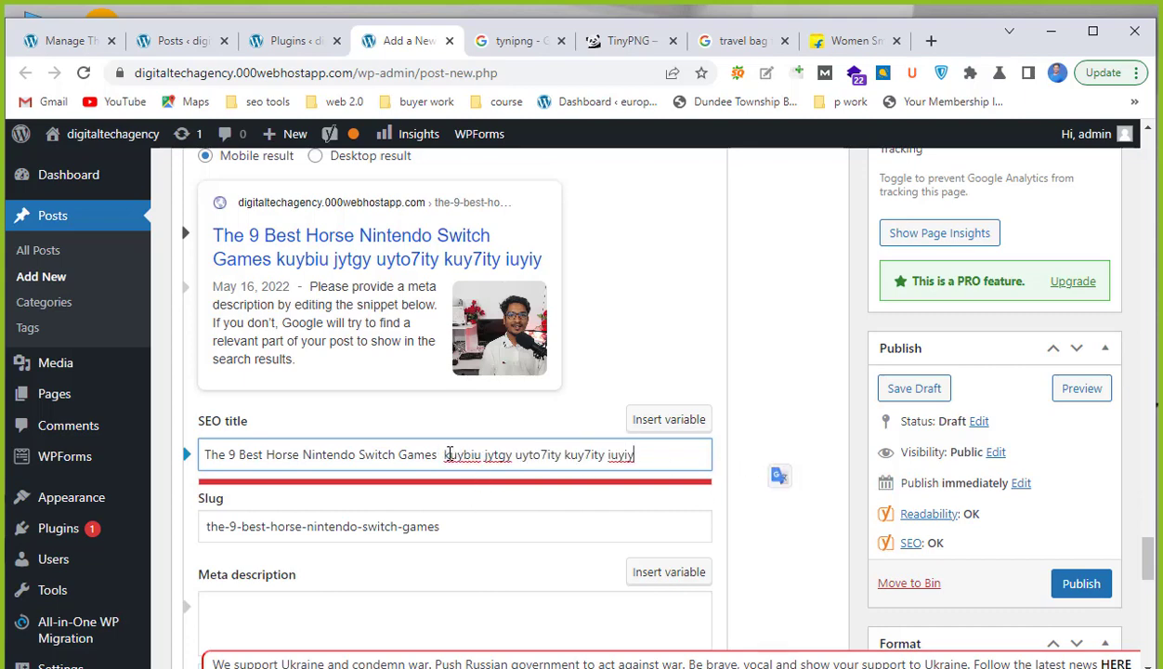
left_click_drag(437, 457, 693, 457)
key("BackSpace")
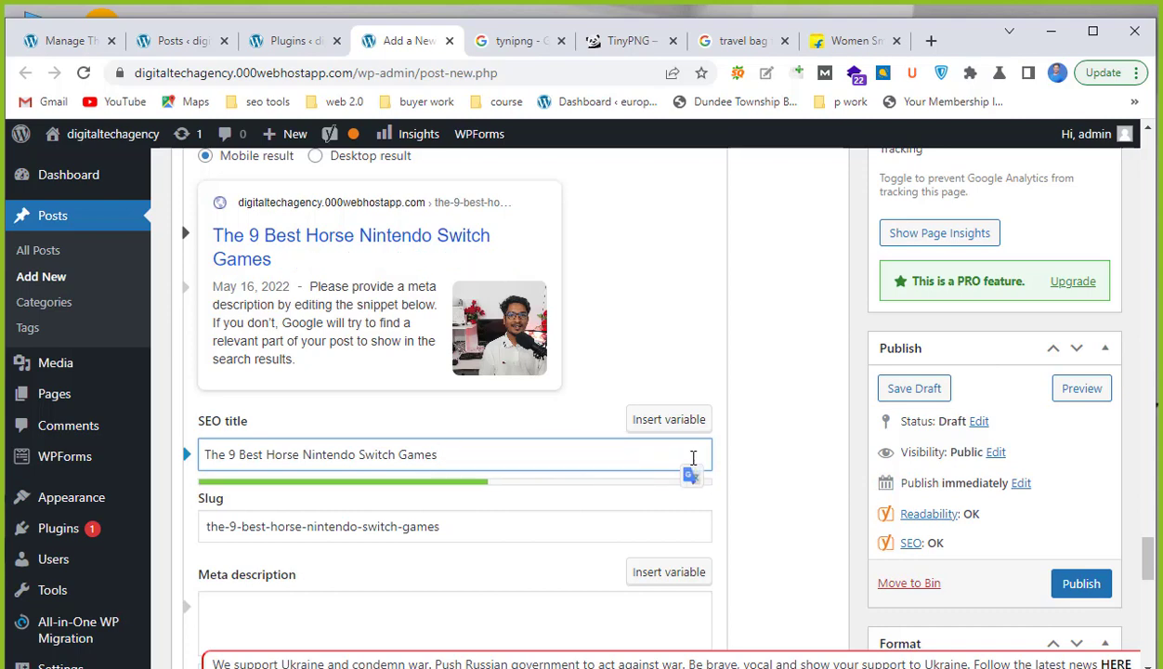
scroll(560, 440, "down", 2)
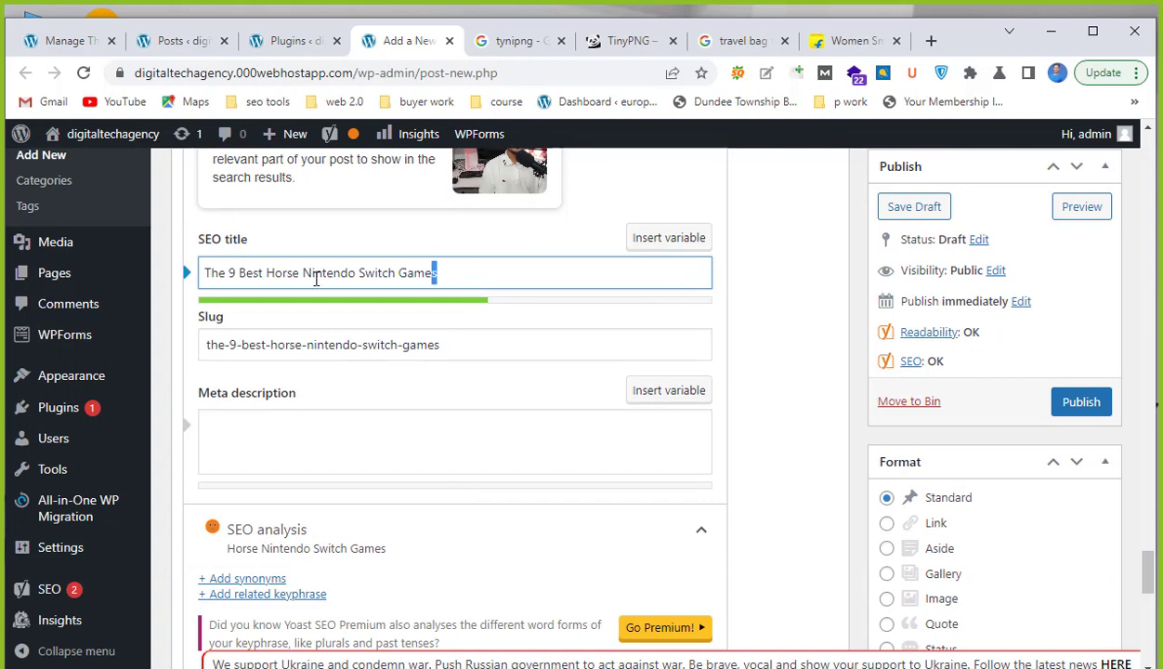
Select the post's opening 'Do you love horses?' lines to use as the meta description
left_click_drag(434, 272, 178, 271)
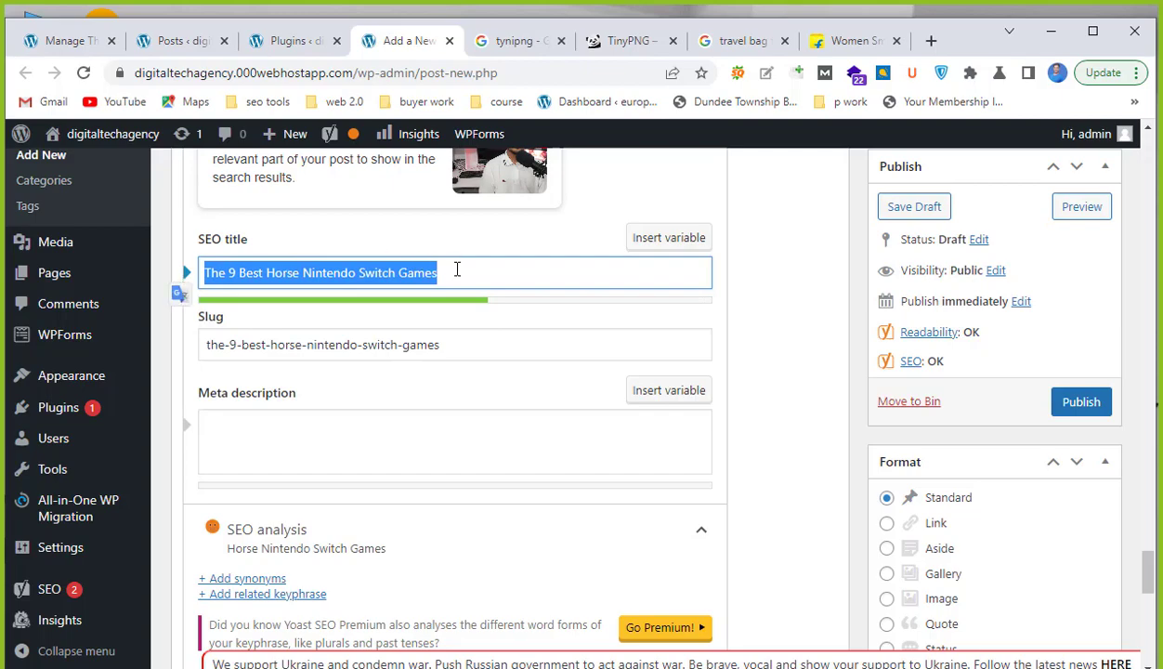
left_click(340, 443)
scroll(353, 465, "up", 10)
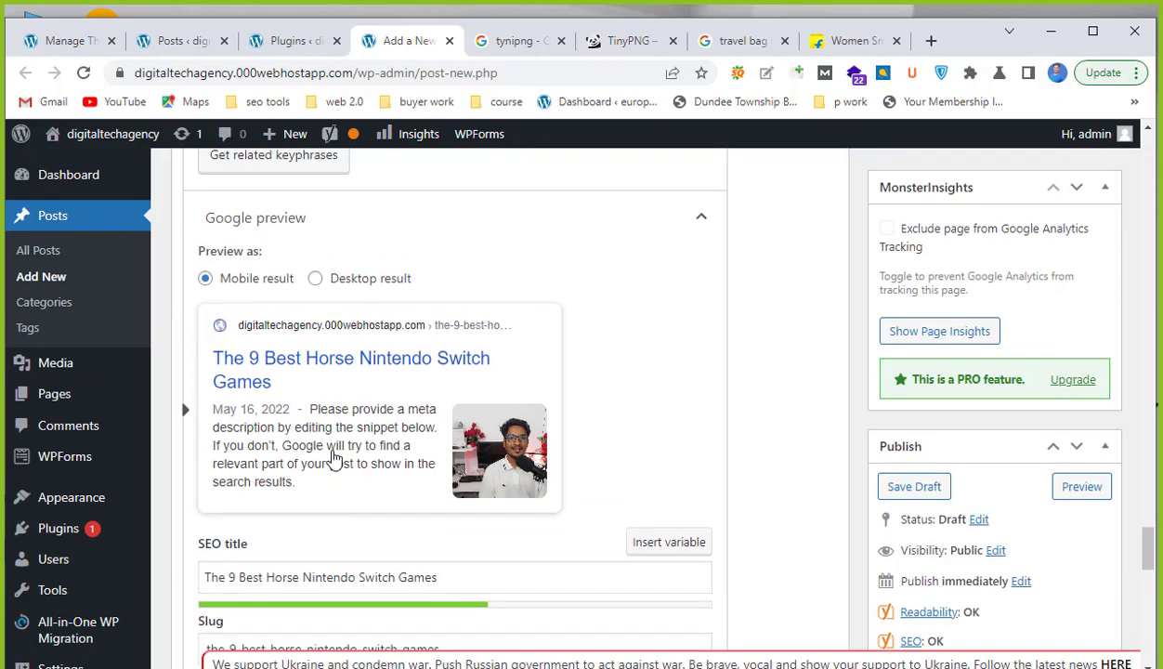
scroll(369, 484, "up", 20)
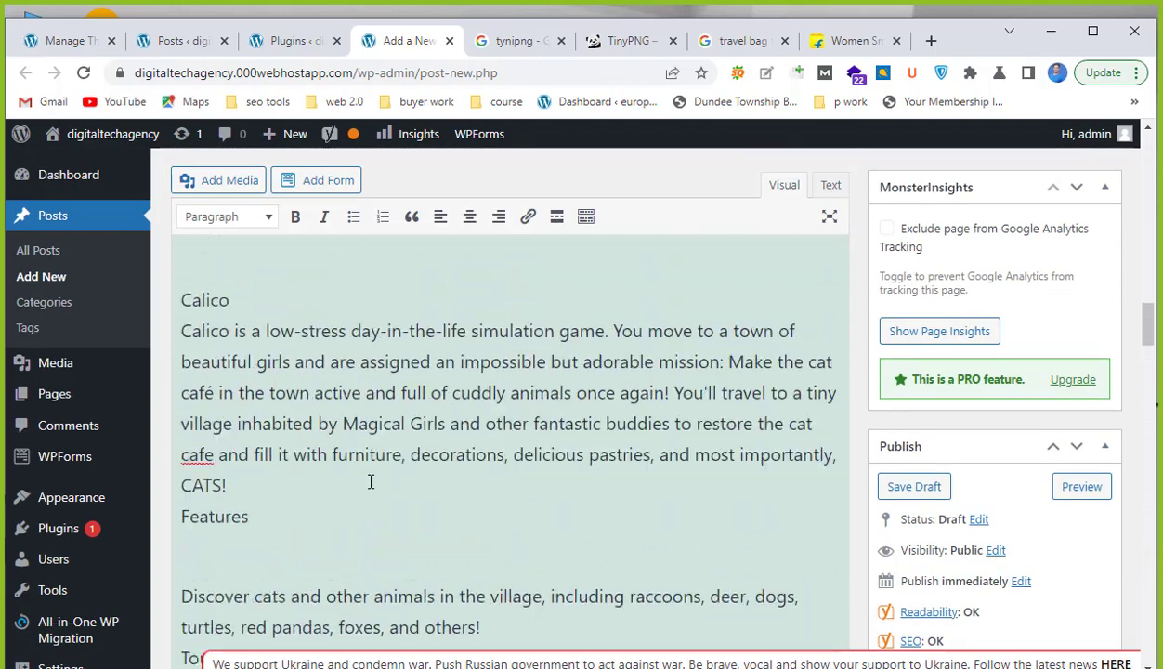
scroll(368, 484, "up", 20)
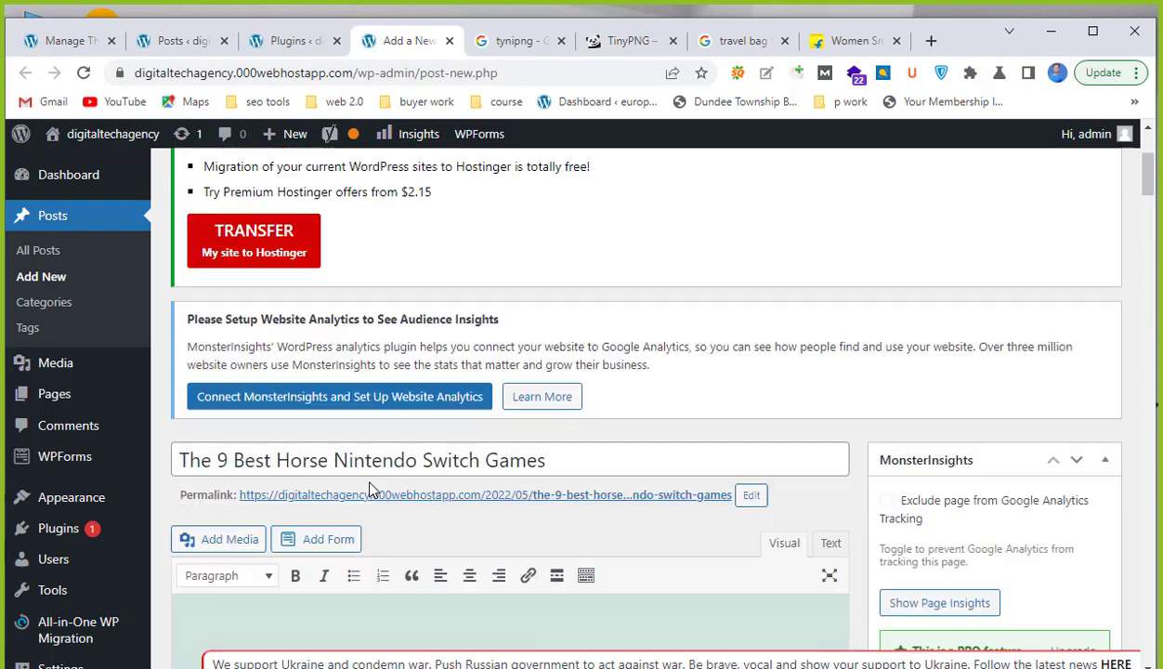
scroll(369, 484, "down", 5)
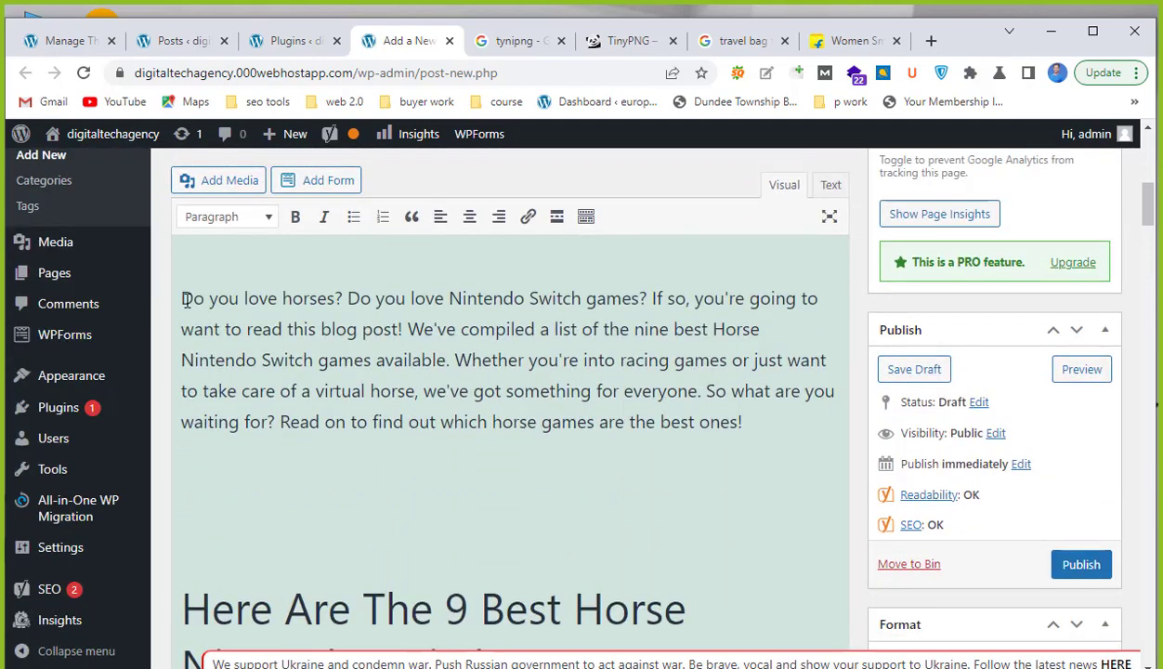
left_click_drag(182, 297, 447, 361)
key("ctrl+c")
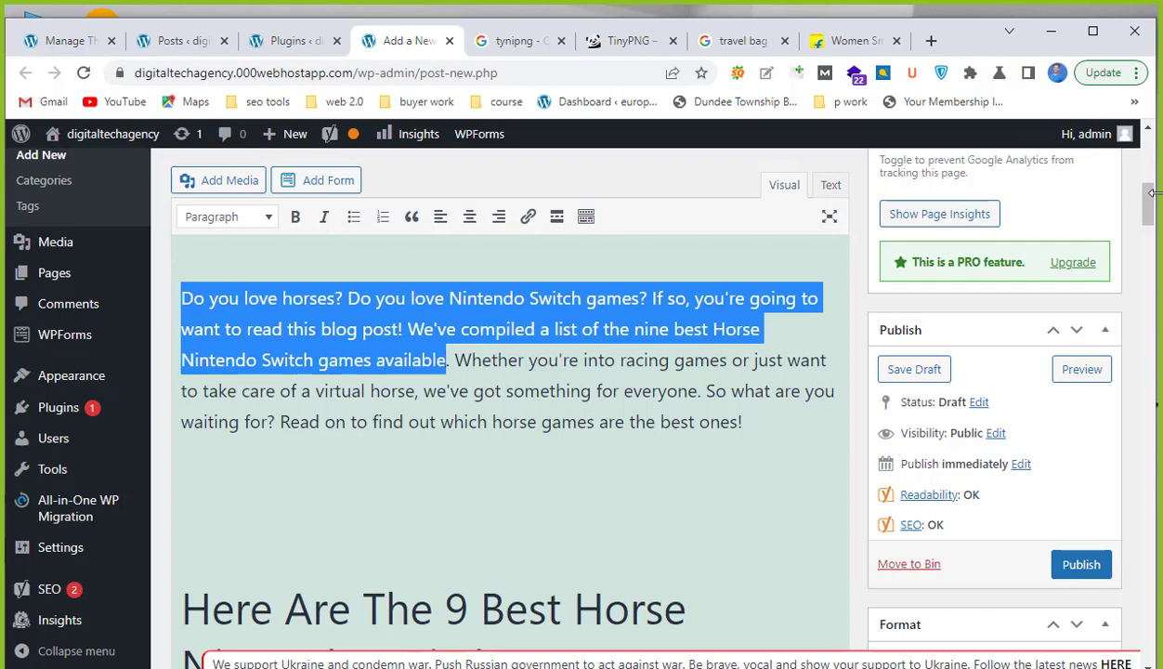
left_click_drag(1155, 193, 1150, 557)
Paste the intro into the meta description and trim it to end at 'compiled a list of the..'
left_click(311, 527)
key("ctrl+v")
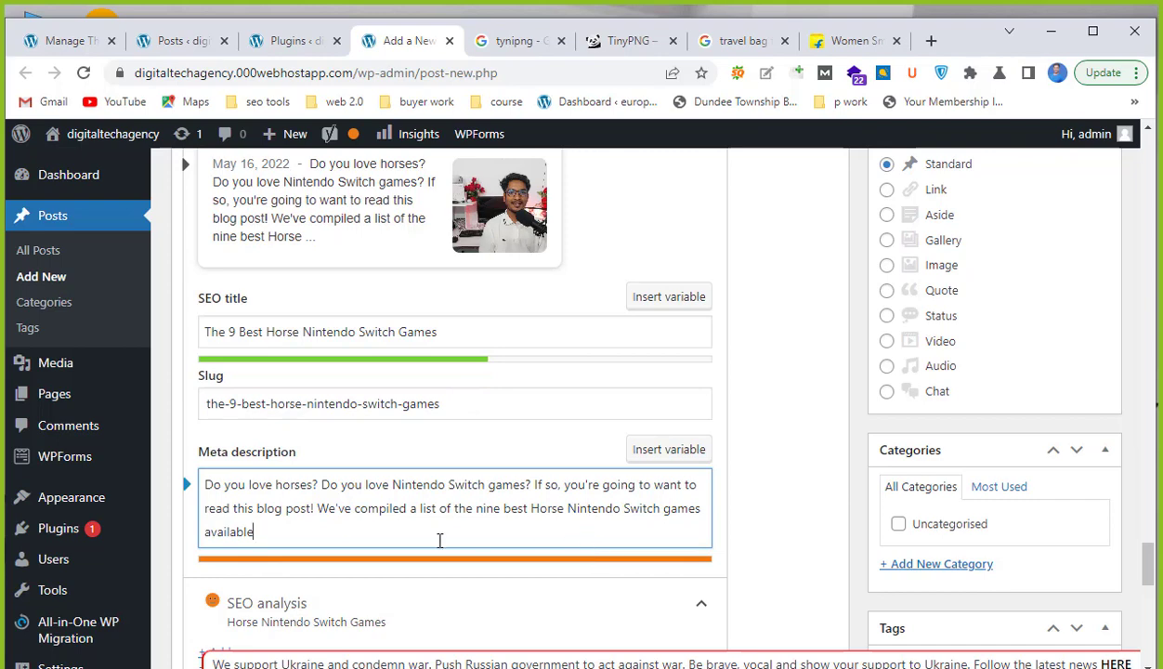
left_click_drag(366, 531, 563, 515)
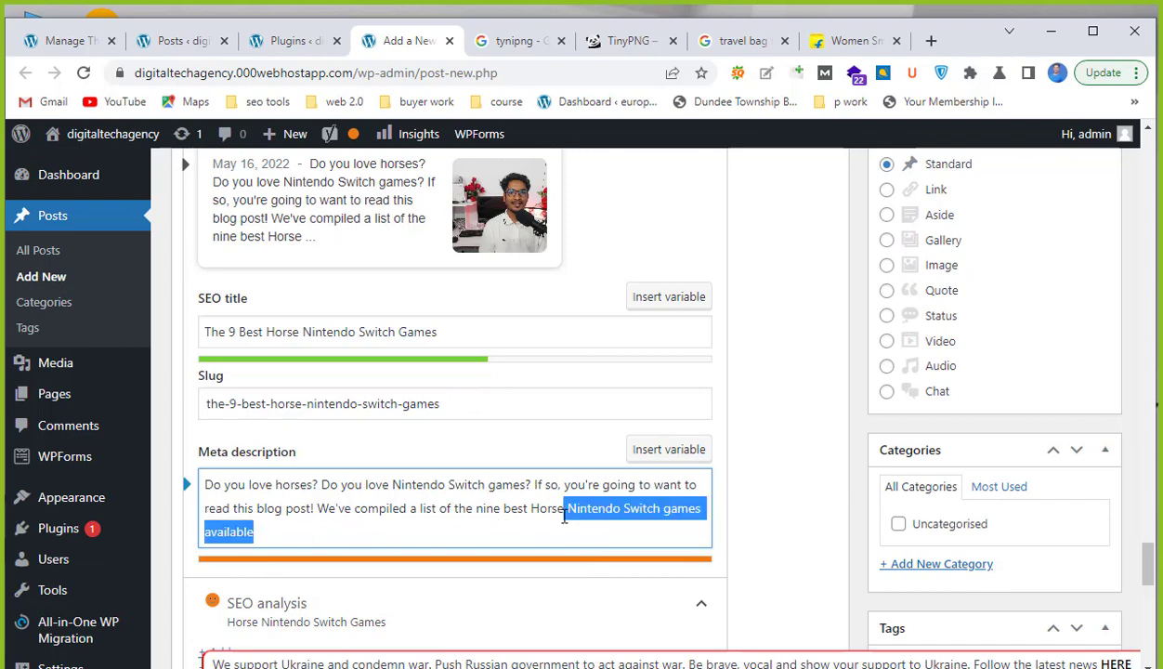
key("BackSpace")
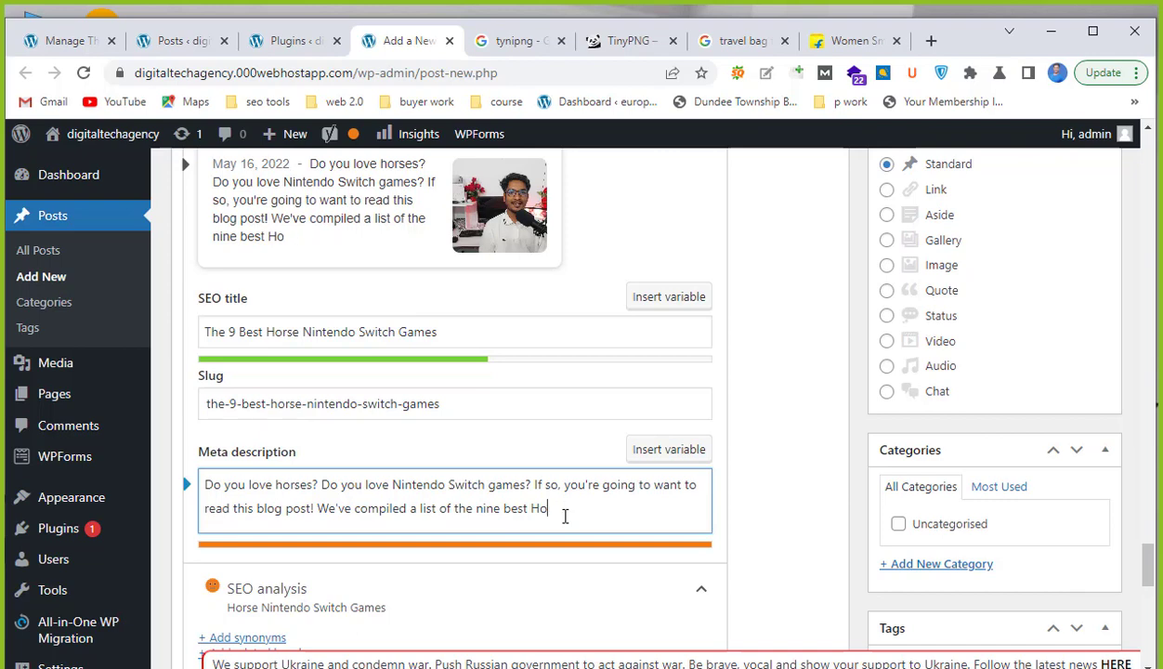
key("BackSpace")
key("BackSpace")
key("BackSpace")
key("BackSpace")
key("BackSpace")
key("BackSpace")
key("BackSpace")
key("BackSpace")
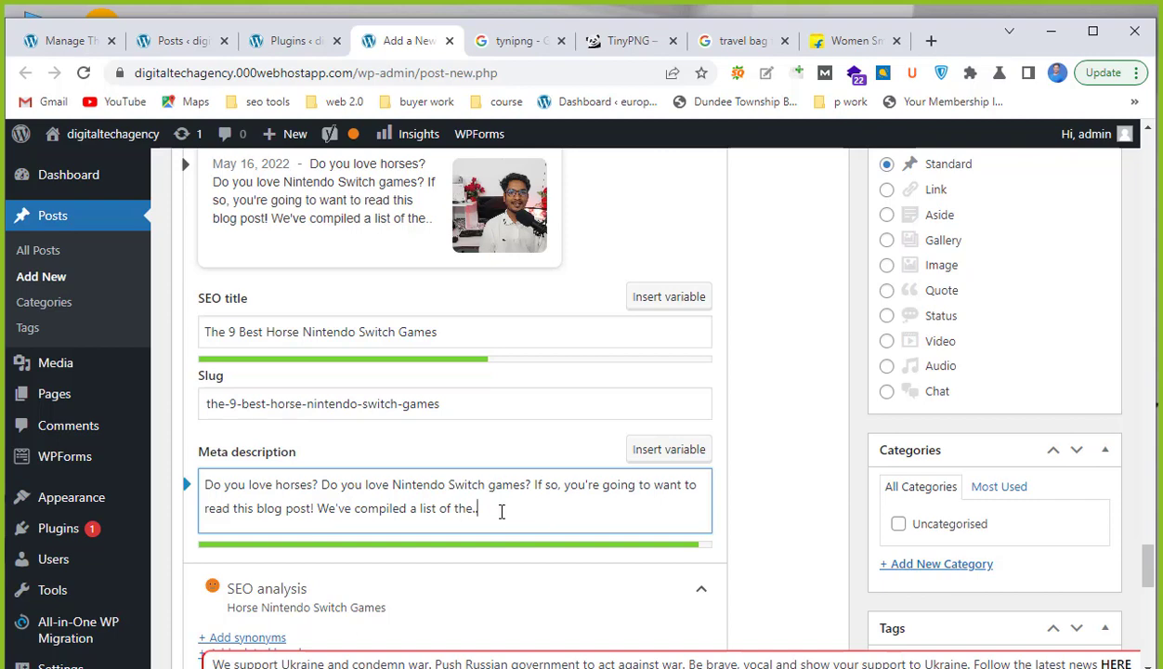
Highlight 'Nintendo Switch Games' in the SEO title and meta description to compare the keyphrase
left_click_drag(501, 511, 194, 492)
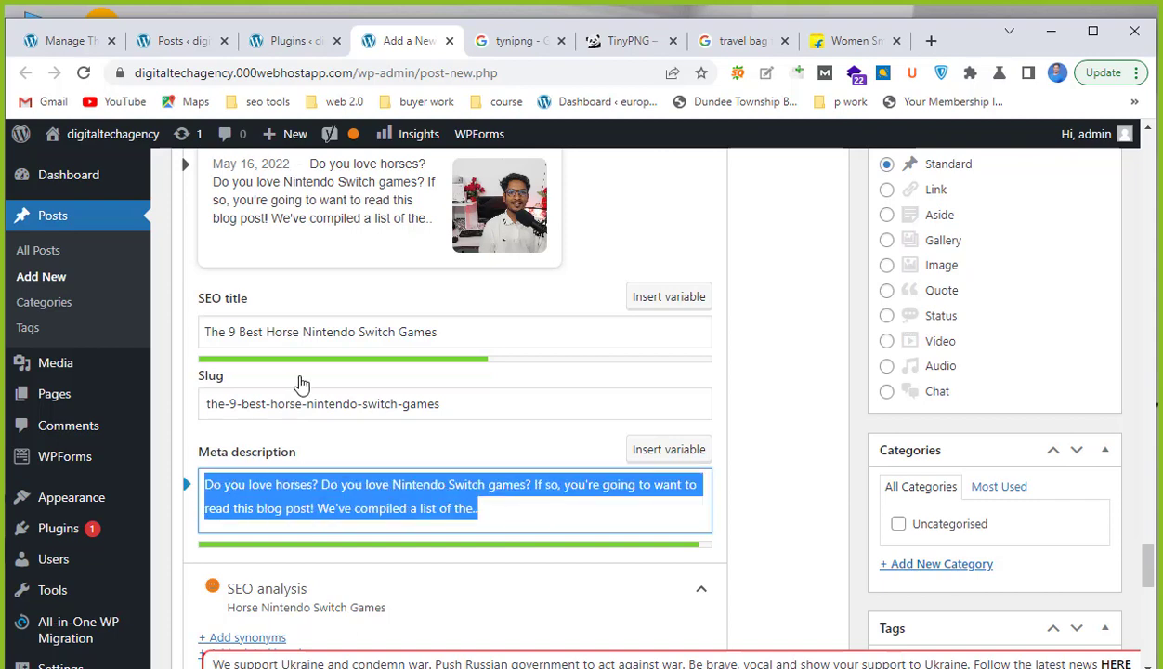
left_click_drag(266, 332, 312, 332)
left_click_drag(390, 327, 453, 327)
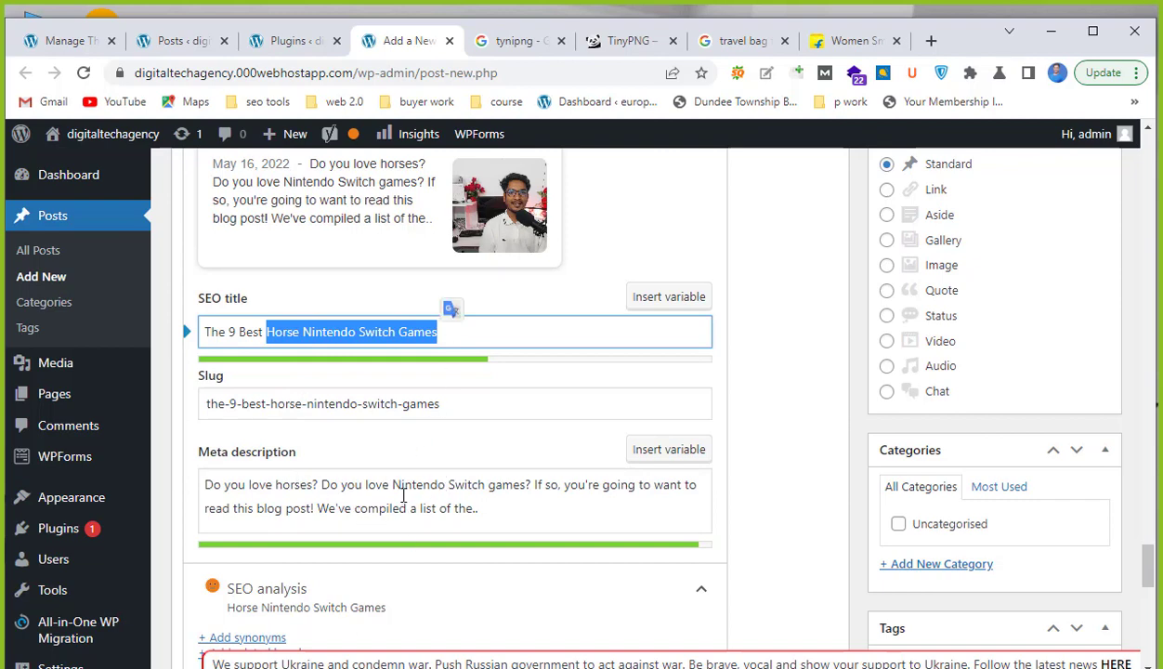
left_click_drag(400, 484, 516, 483)
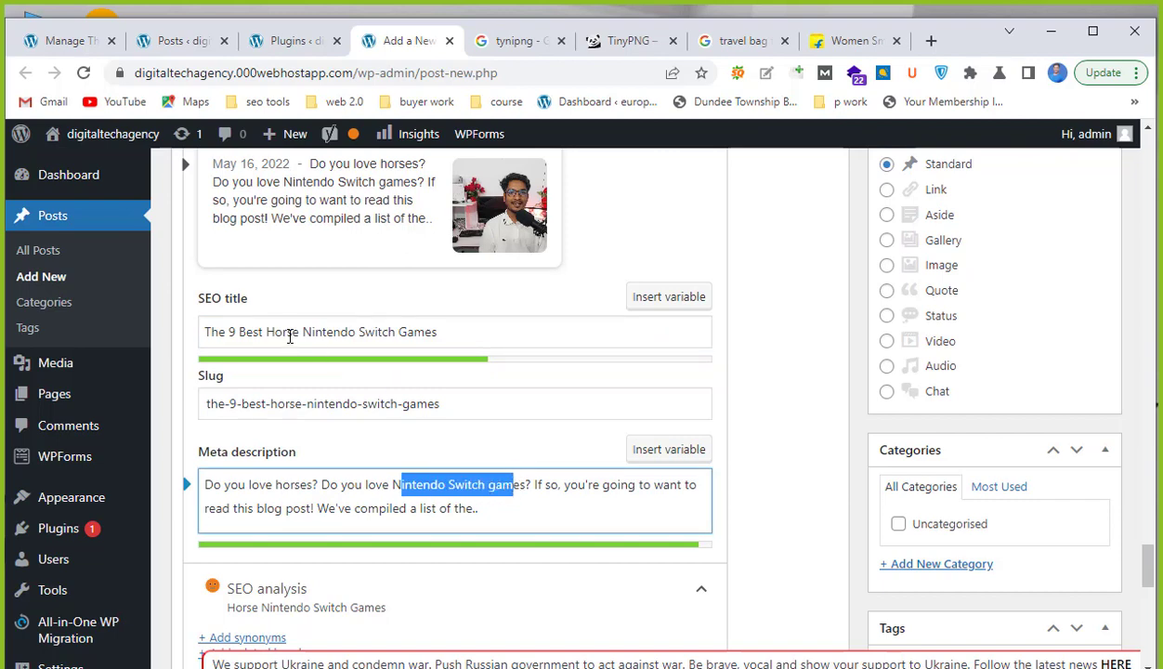
left_click_drag(303, 332, 444, 330)
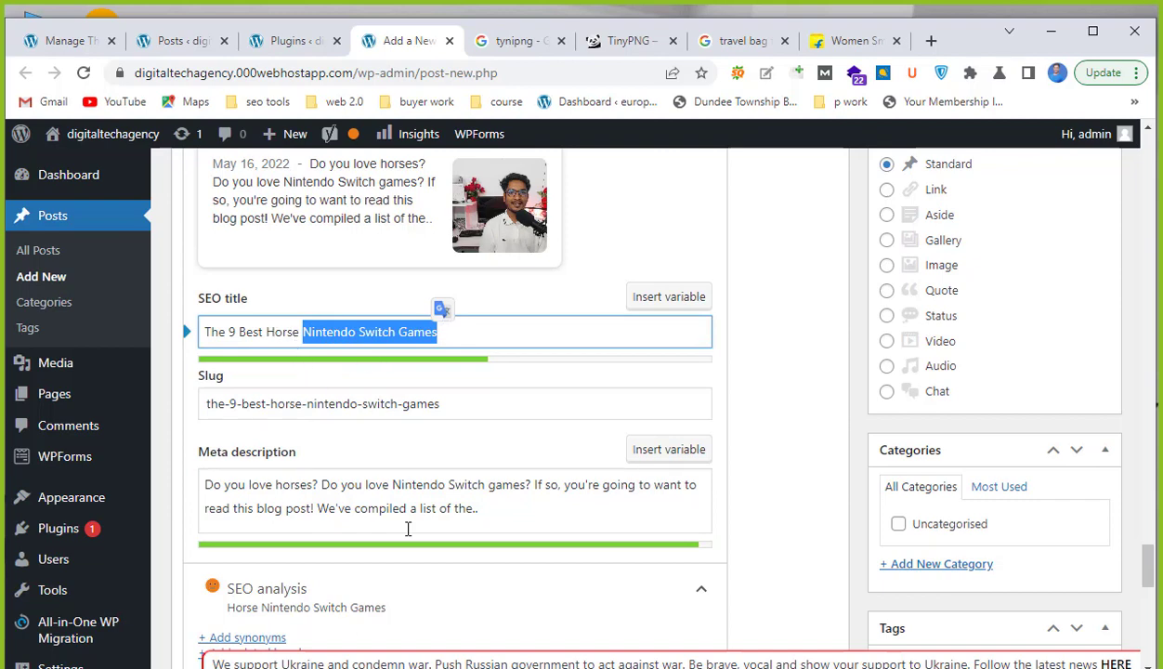
left_click(399, 484)
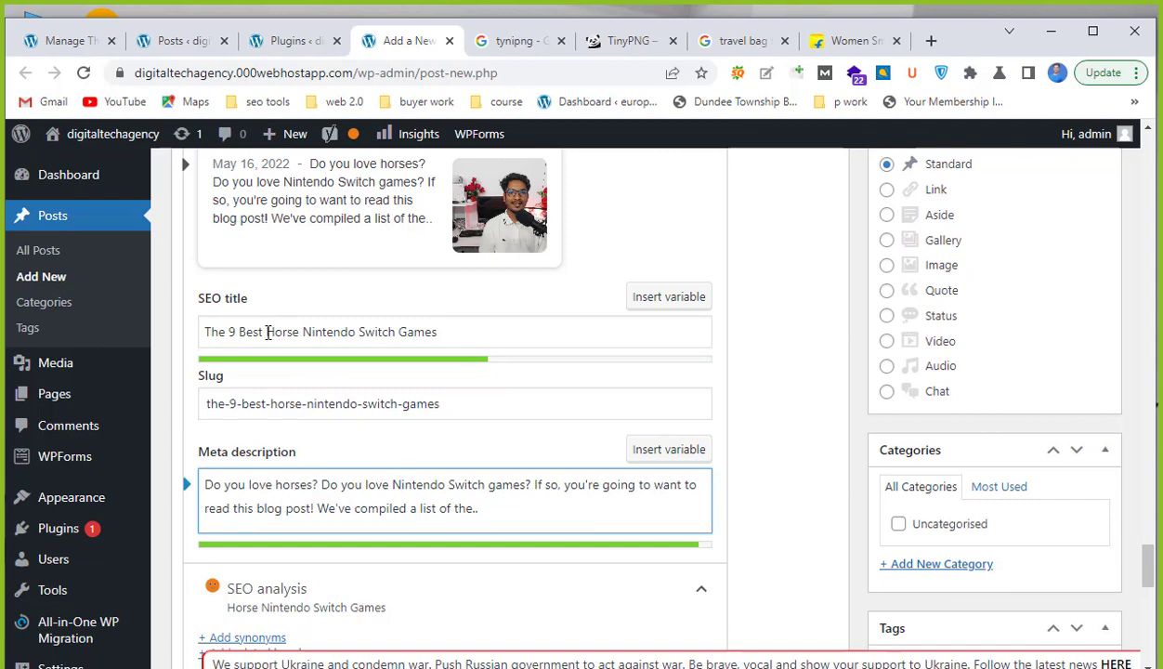
left_click_drag(267, 332, 492, 332)
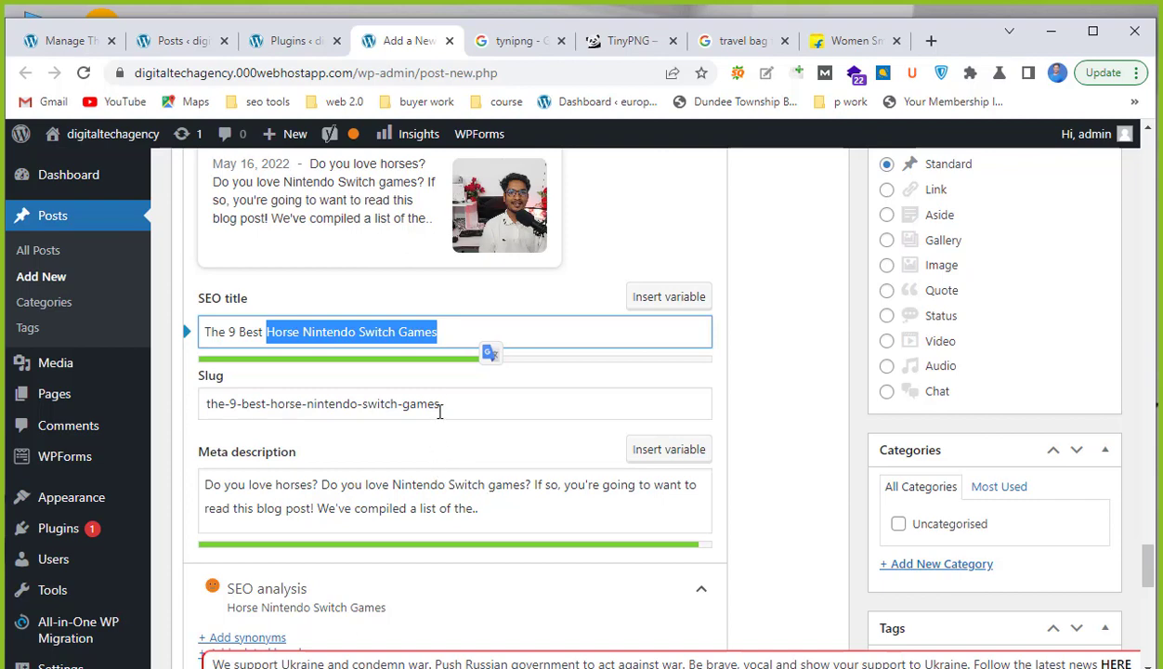
left_click(463, 331)
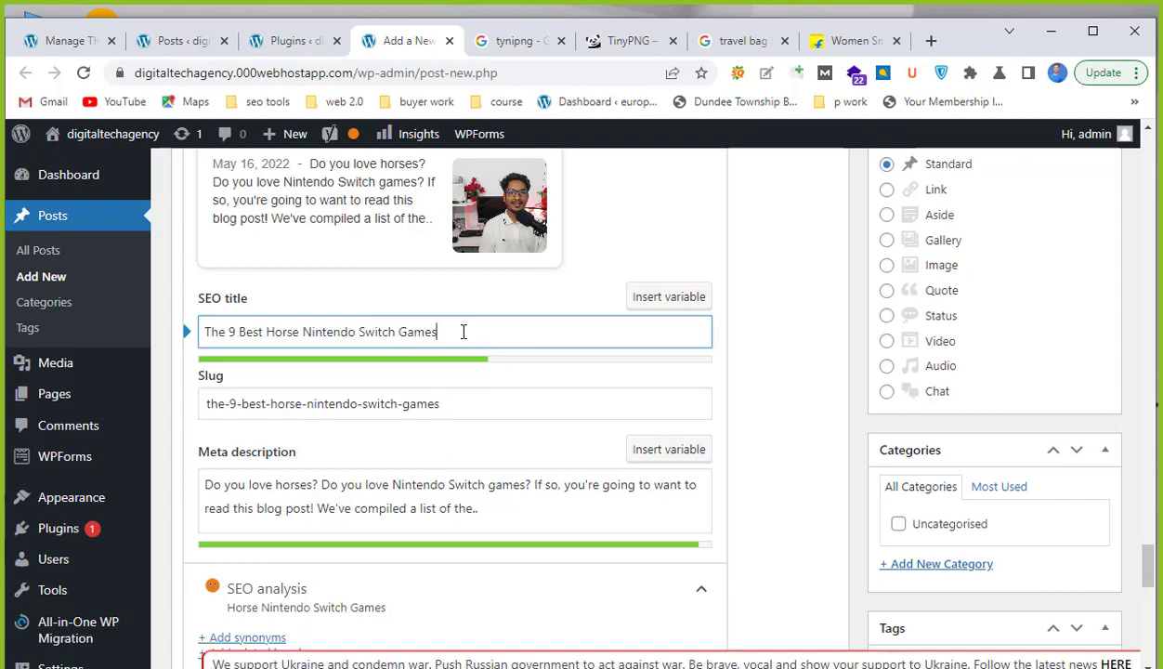
left_click(848, 42)
left_click(394, 42)
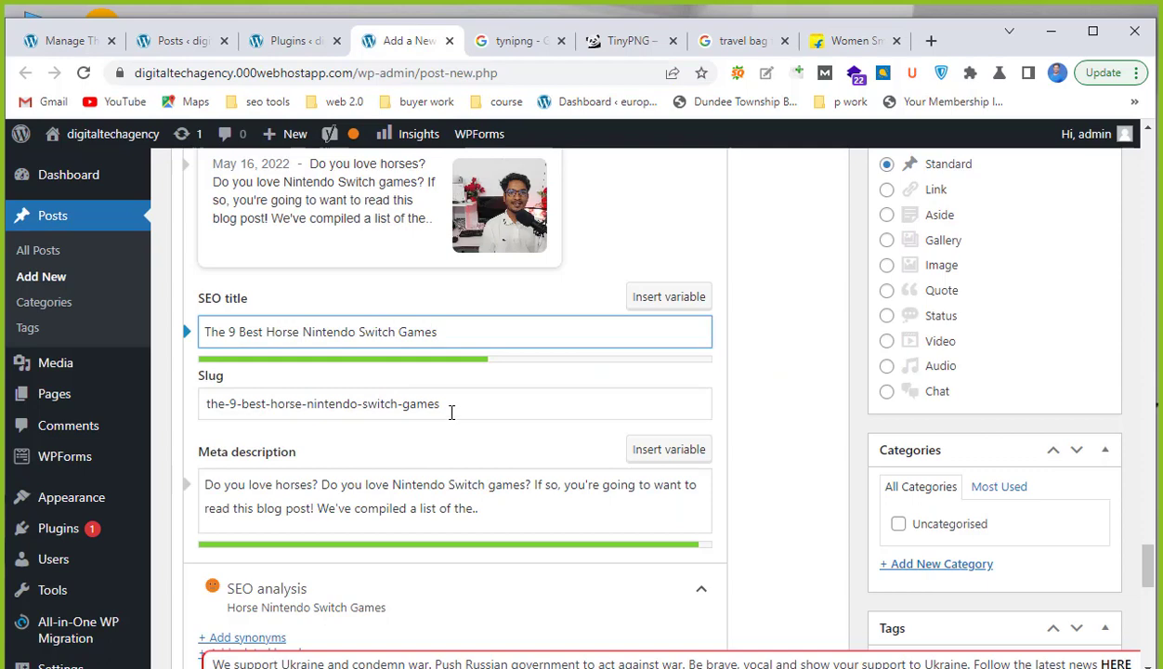
triple_click(449, 410)
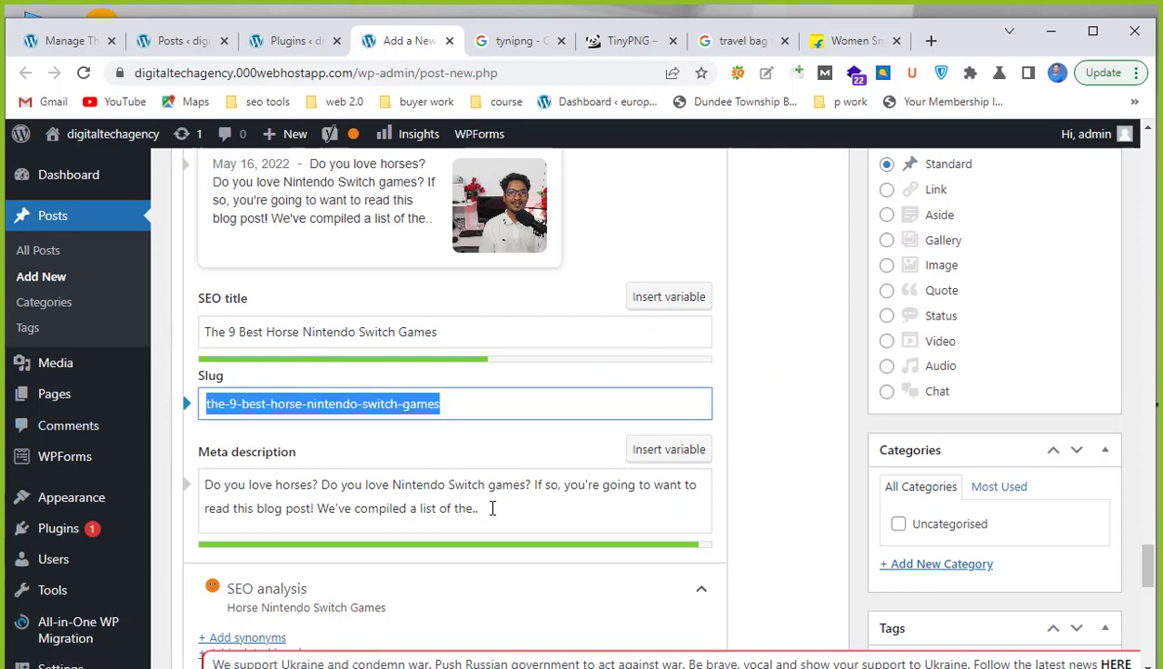
left_click_drag(480, 508, 322, 485)
left_click(739, 40)
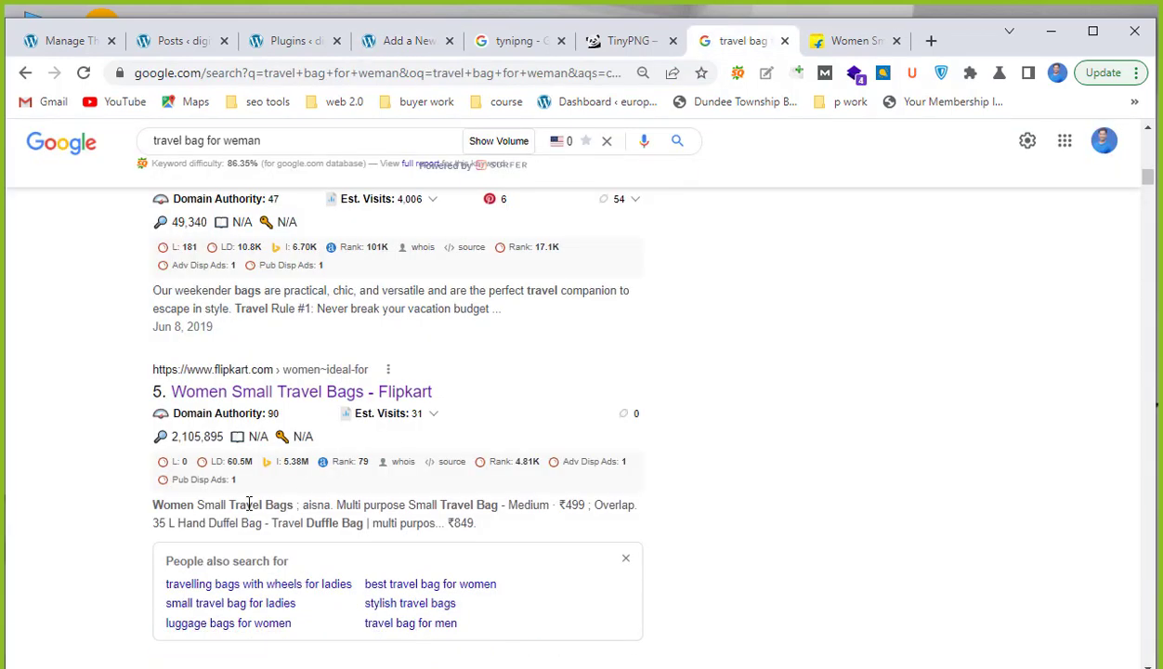
scroll(243, 493, "down", 1)
left_click_drag(155, 413, 475, 434)
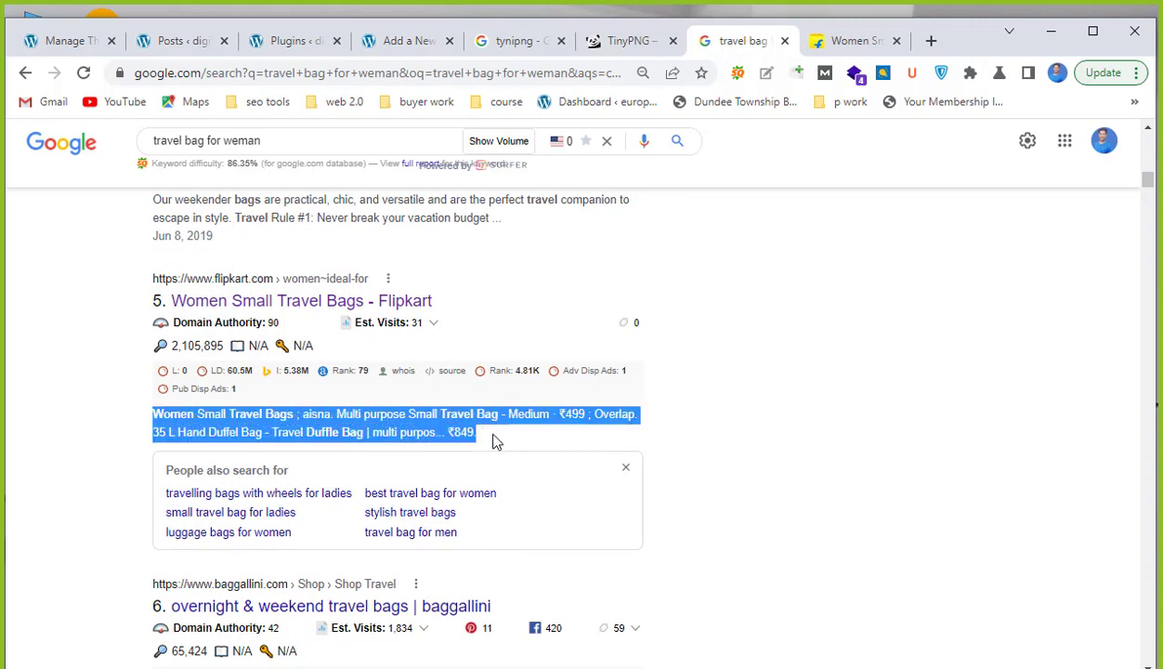
left_click(260, 409)
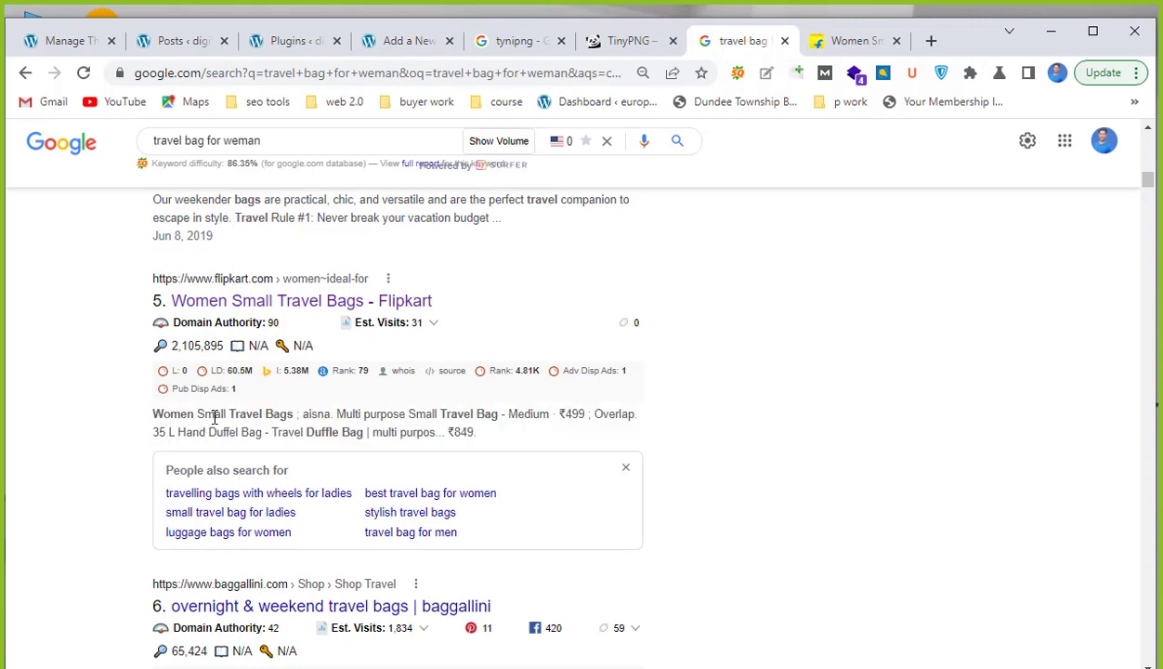
left_click_drag(228, 418, 289, 416)
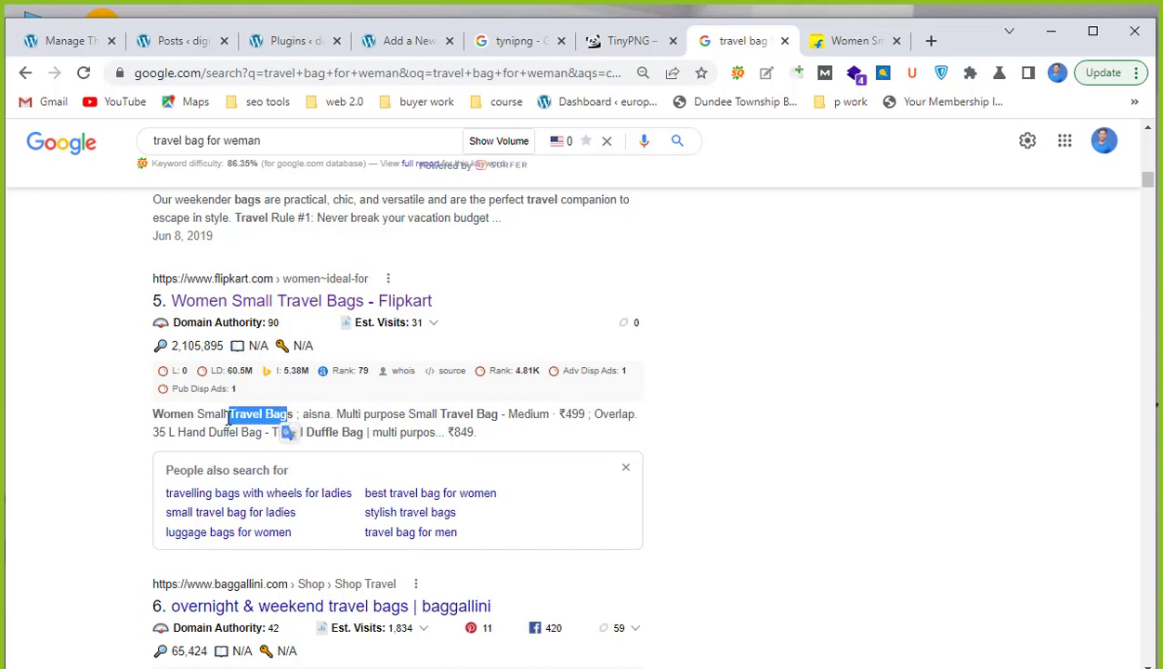
left_click(234, 417)
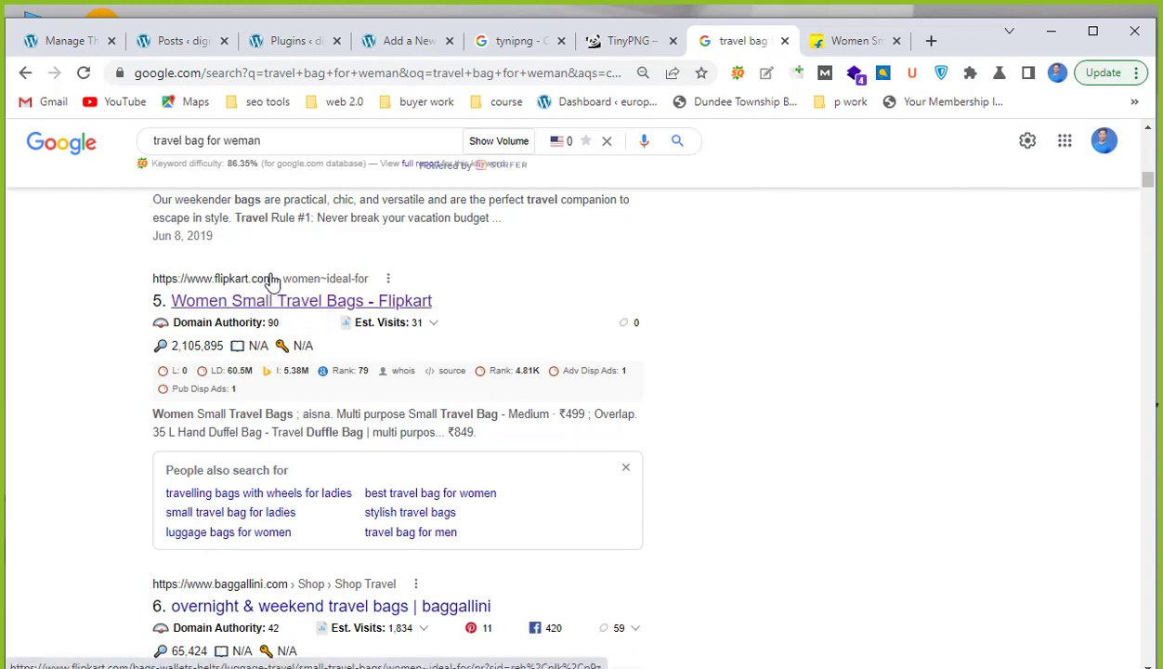
left_click(402, 45)
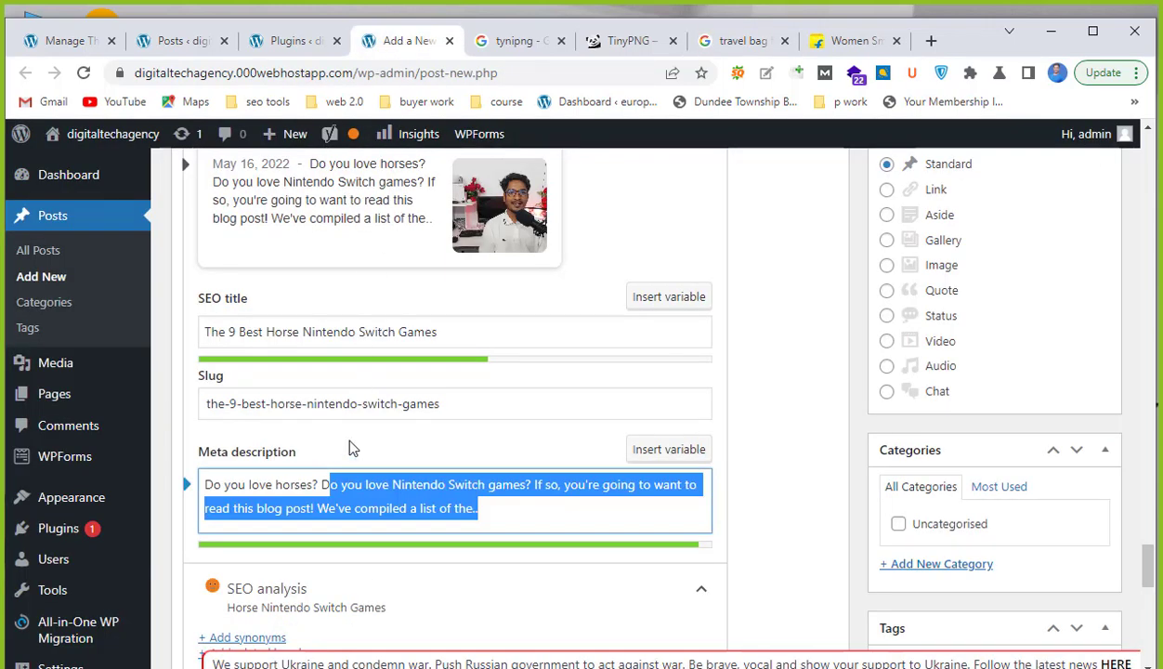
left_click(492, 512)
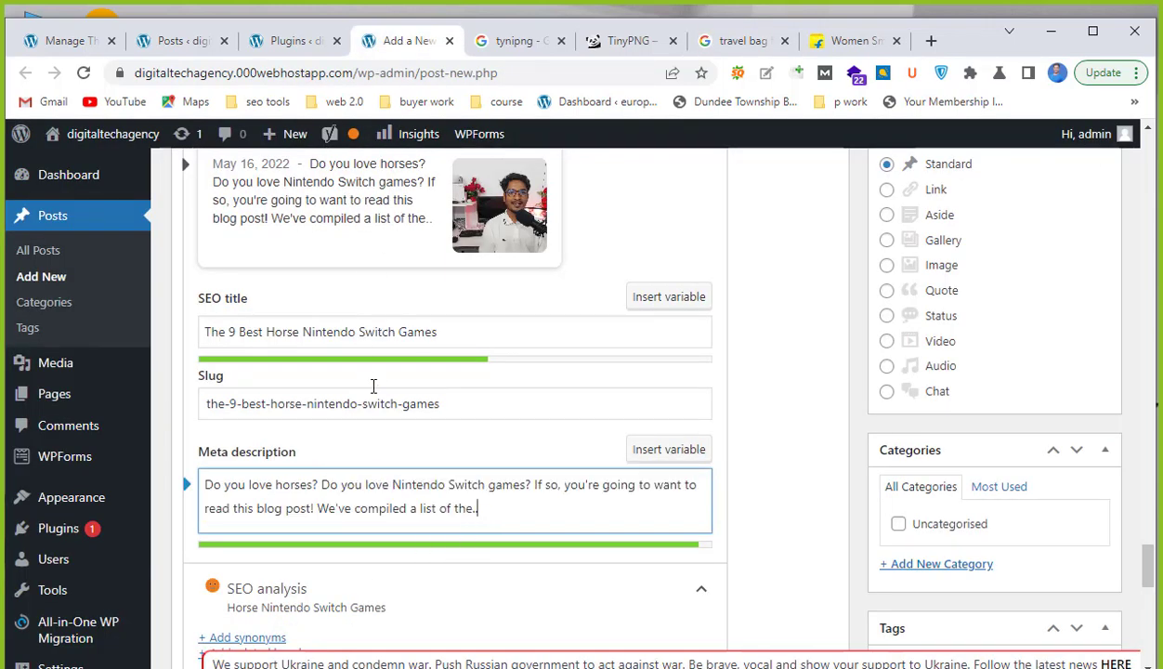
scroll(394, 379, "down", 5)
scroll(346, 423, "down", 2)
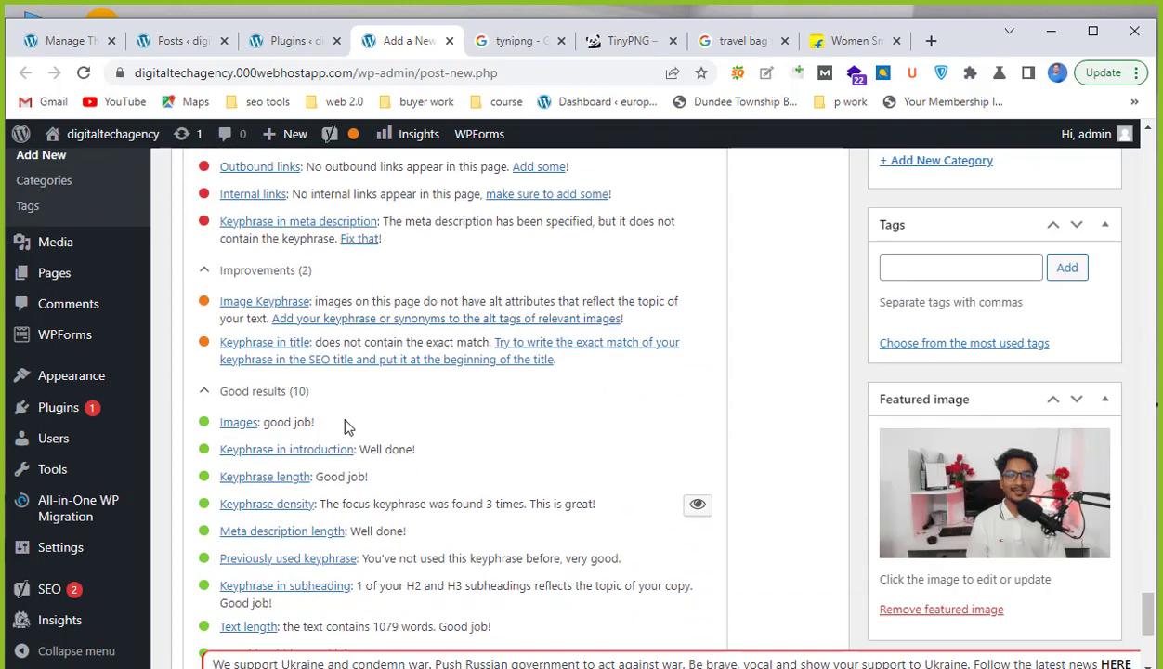
scroll(337, 459, "down", 1)
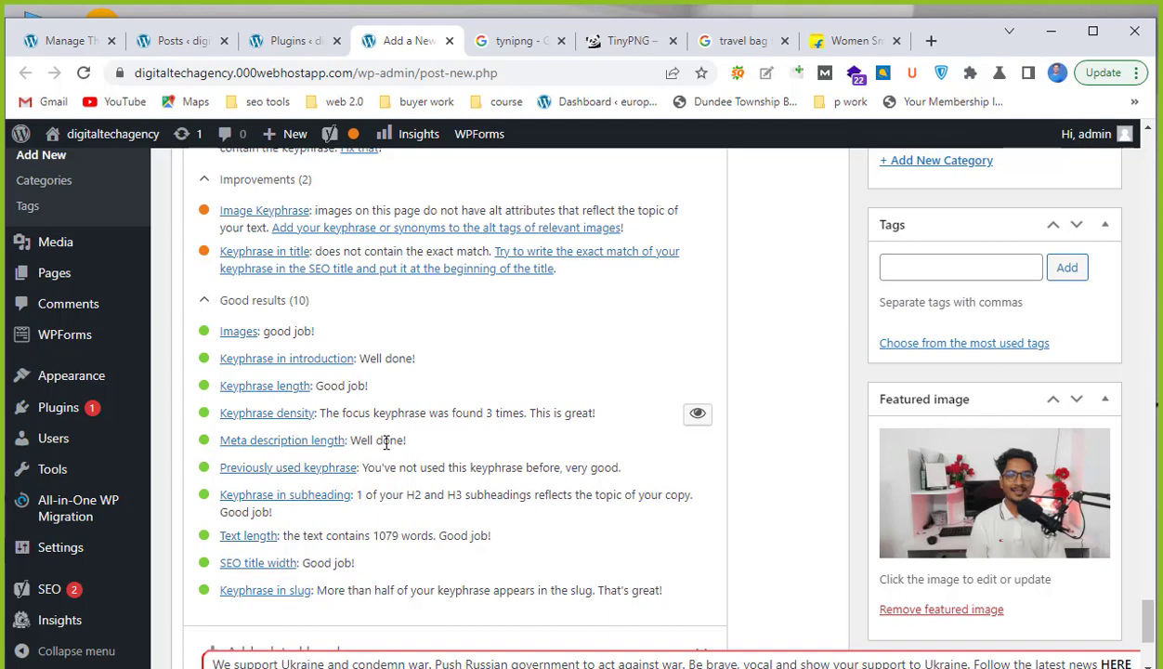
scroll(367, 418, "up", 2)
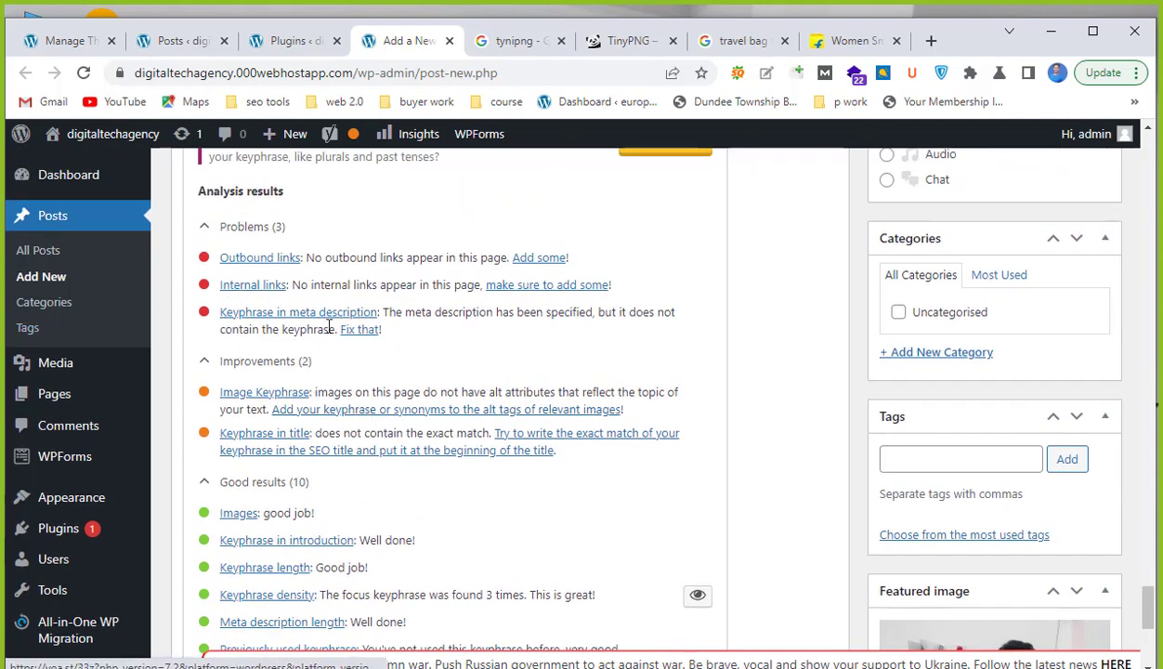
scroll(353, 451, "down", 1)
scroll(352, 450, "down", 1)
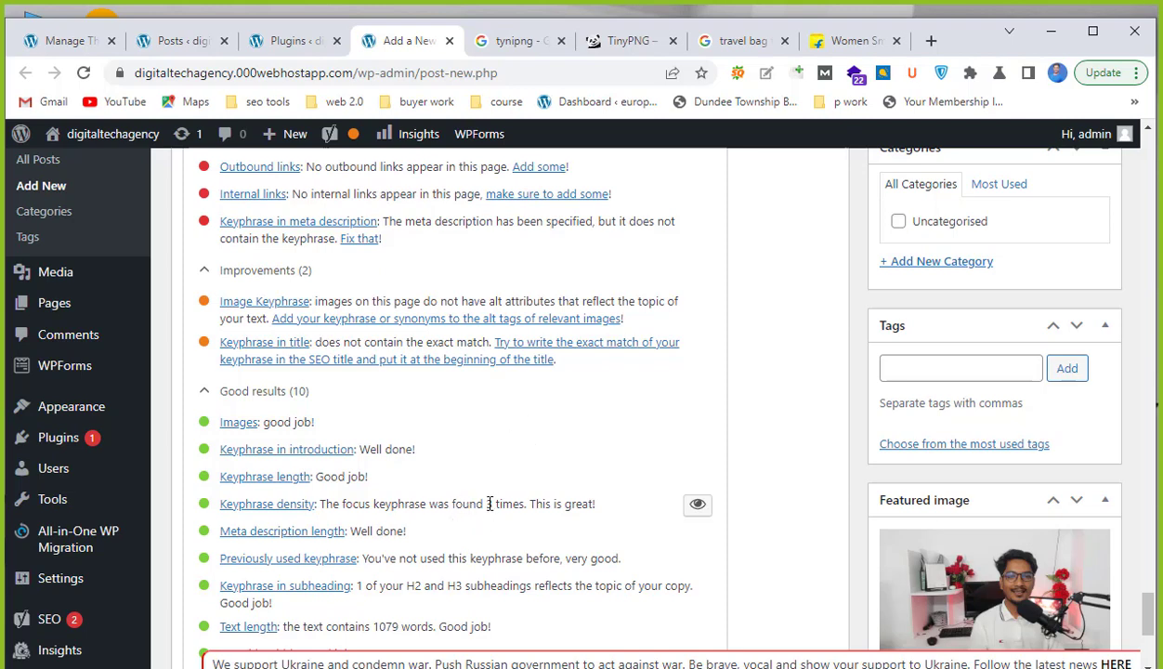
left_click_drag(485, 505, 493, 507)
left_click_drag(318, 478, 344, 478)
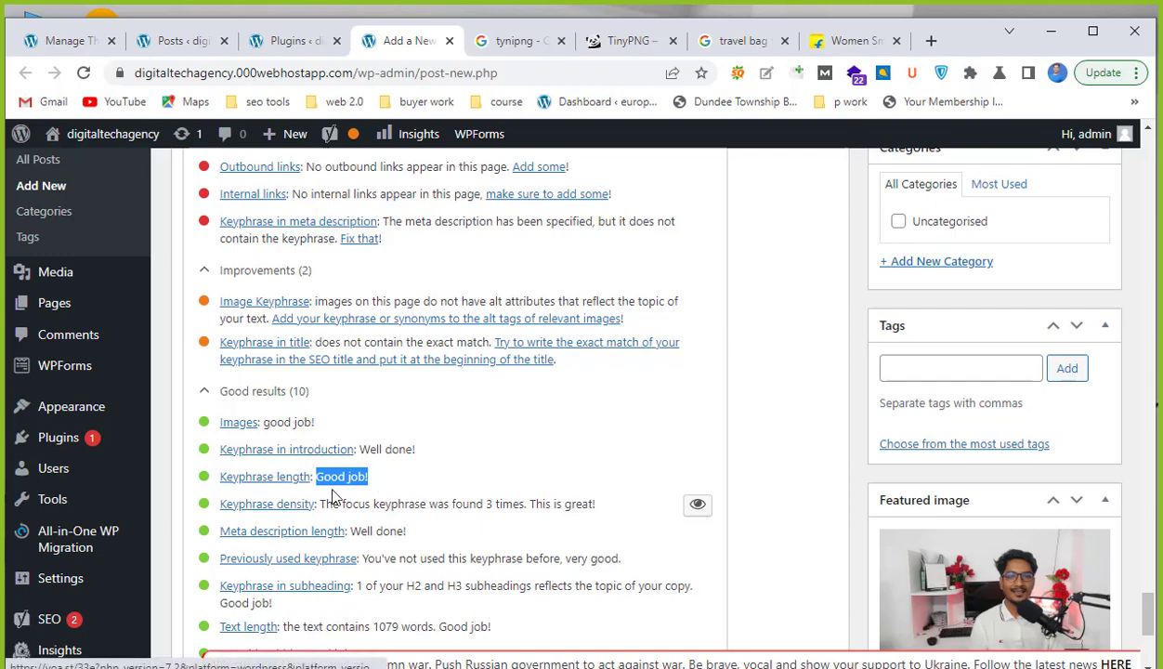
scroll(335, 498, "down", 1)
scroll(337, 498, "up", 3)
scroll(337, 487, "down", 2)
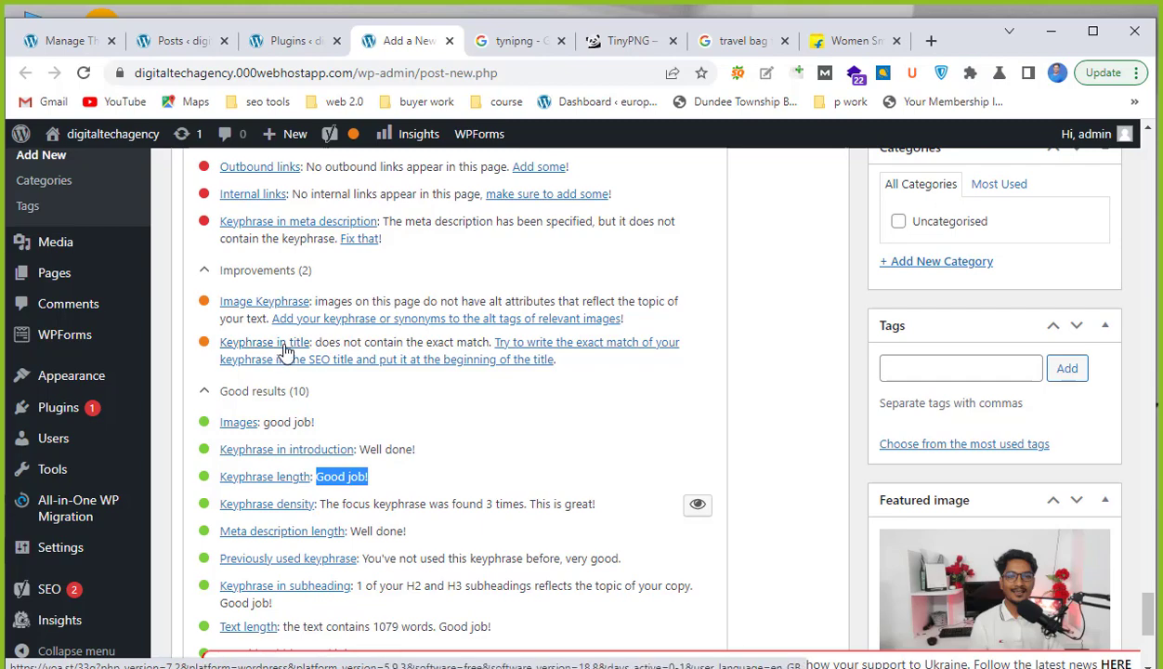
scroll(307, 320, "up", 10)
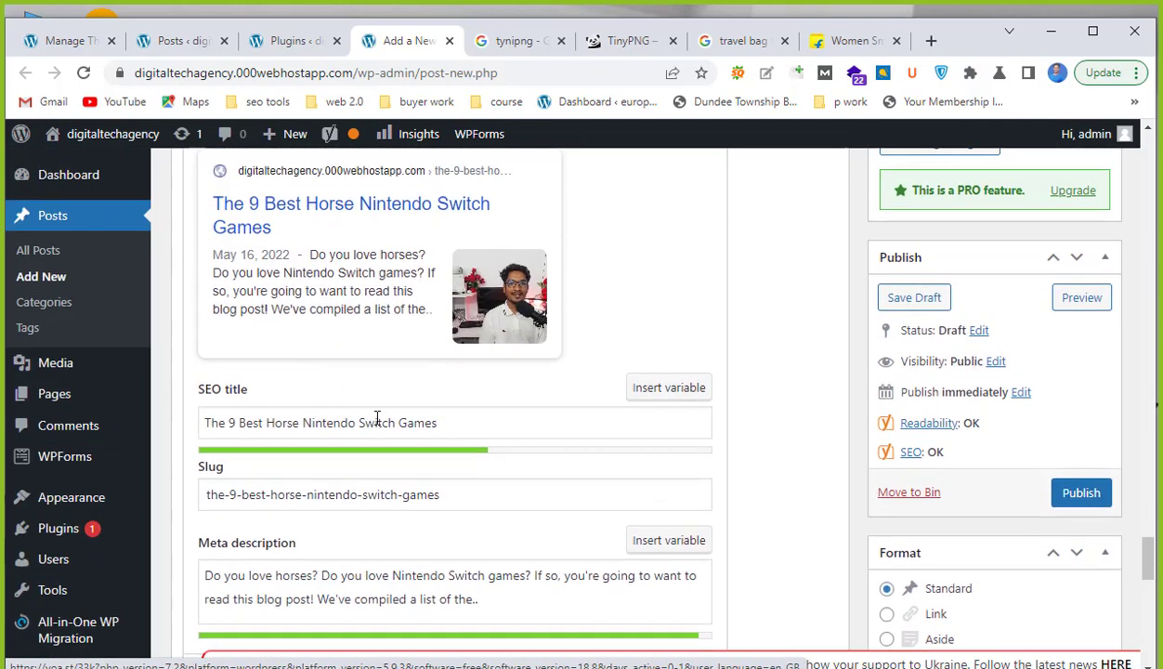
Move '9 Best' from the start of the post title to after 'Games'
left_click_drag(458, 420, 200, 422)
scroll(385, 360, "up", 10)
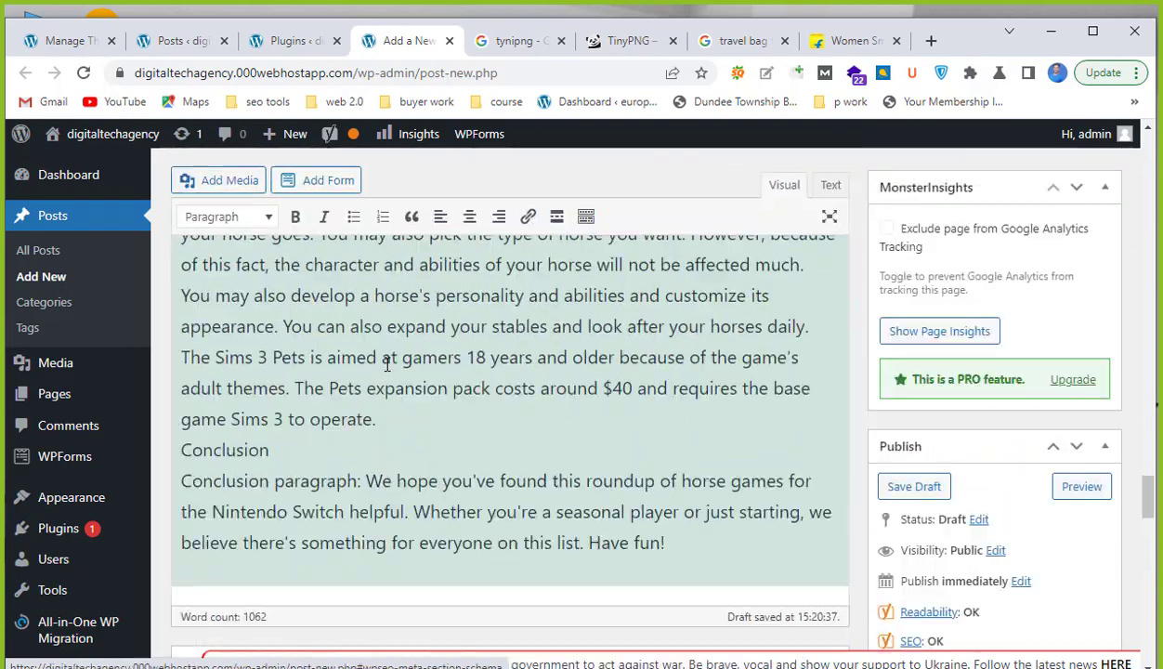
scroll(385, 361, "up", 15)
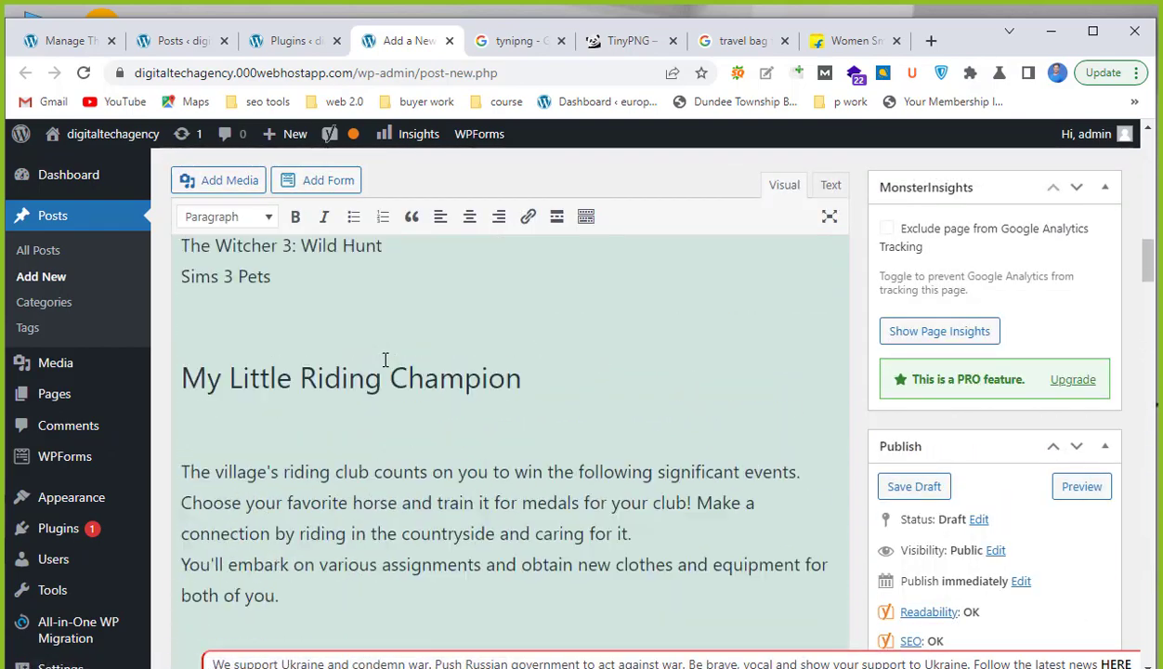
scroll(389, 360, "up", 5)
scroll(389, 360, "down", 5)
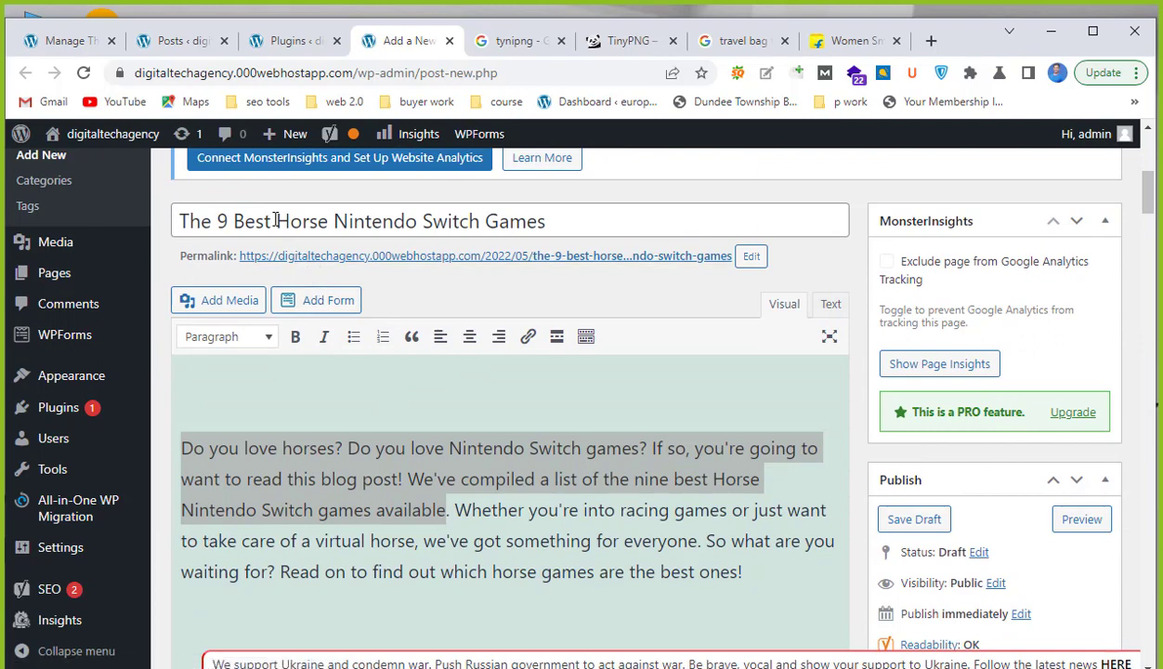
left_click_drag(276, 220, 222, 225)
key("ctrl+c")
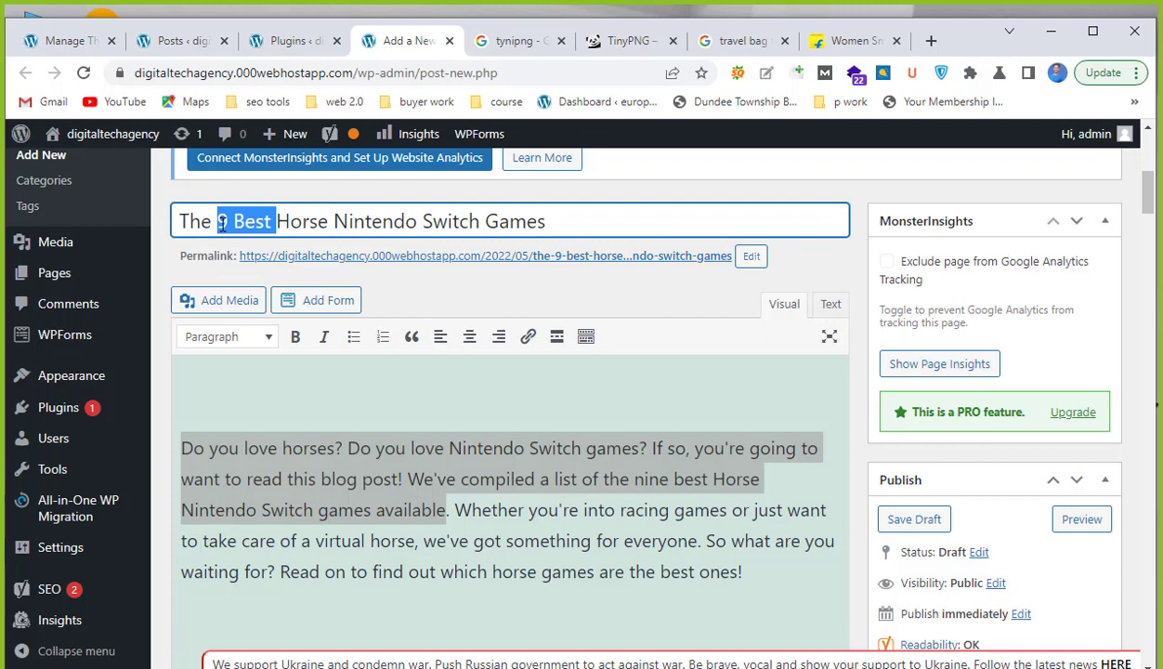
key("BackSpace")
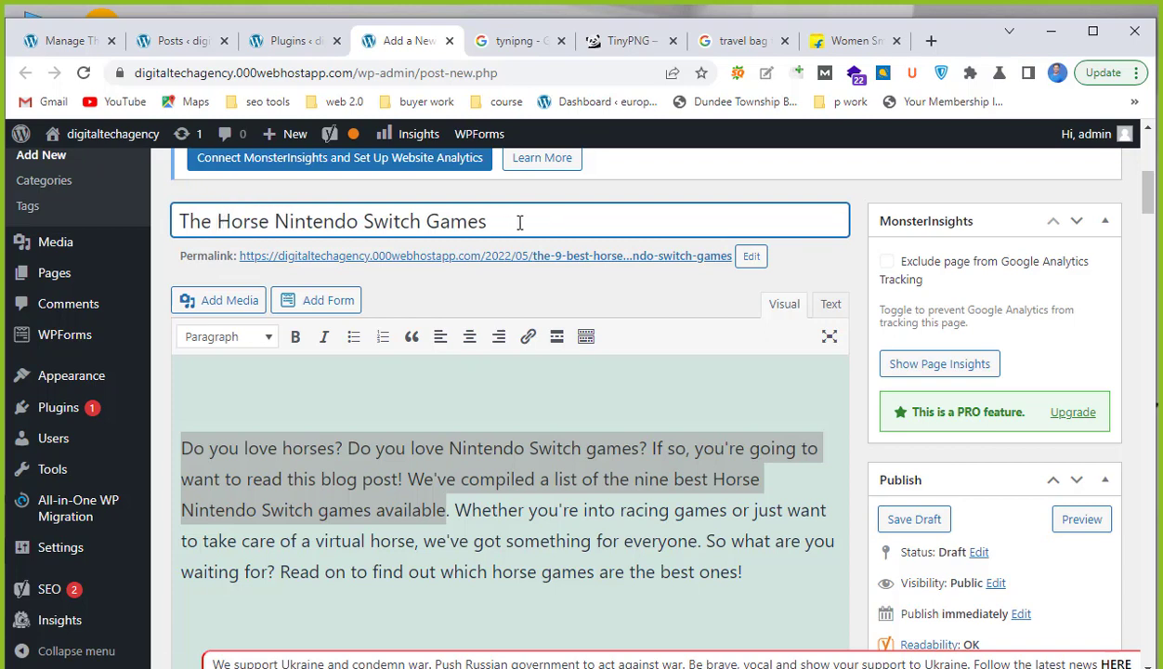
left_click(520, 223)
key("ctrl+v")
Cut the leading 'The' from the post title and scroll down toward the Yoast fields
left_click_drag(217, 223, 43, 232)
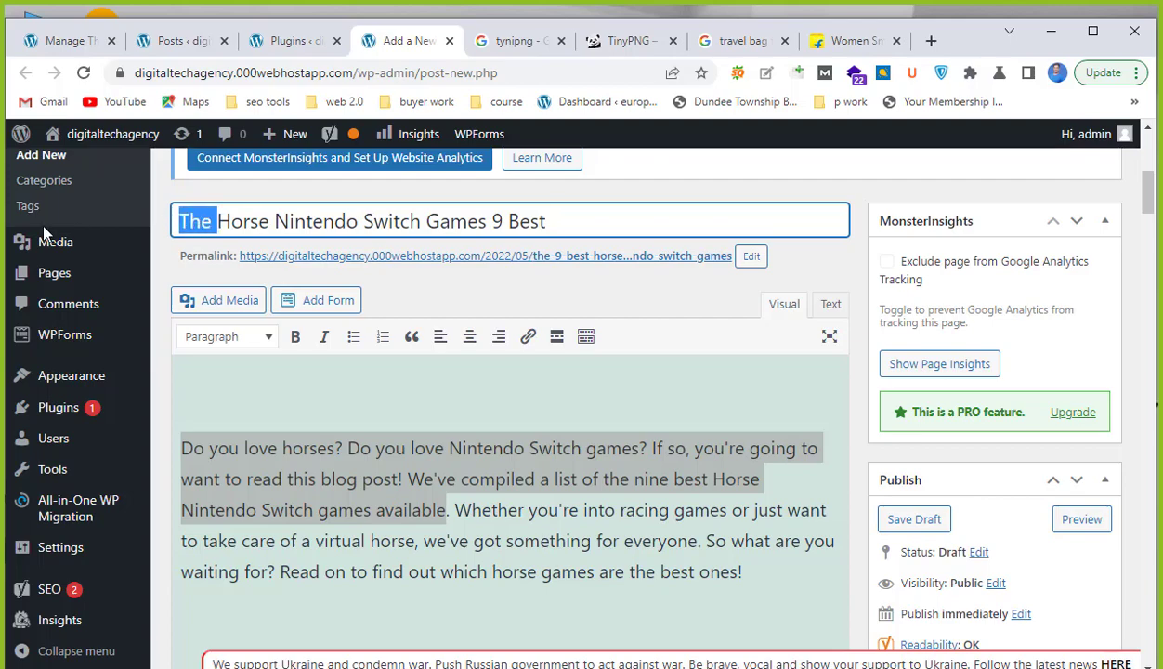
key("ctrl+x")
scroll(478, 360, "down", 10)
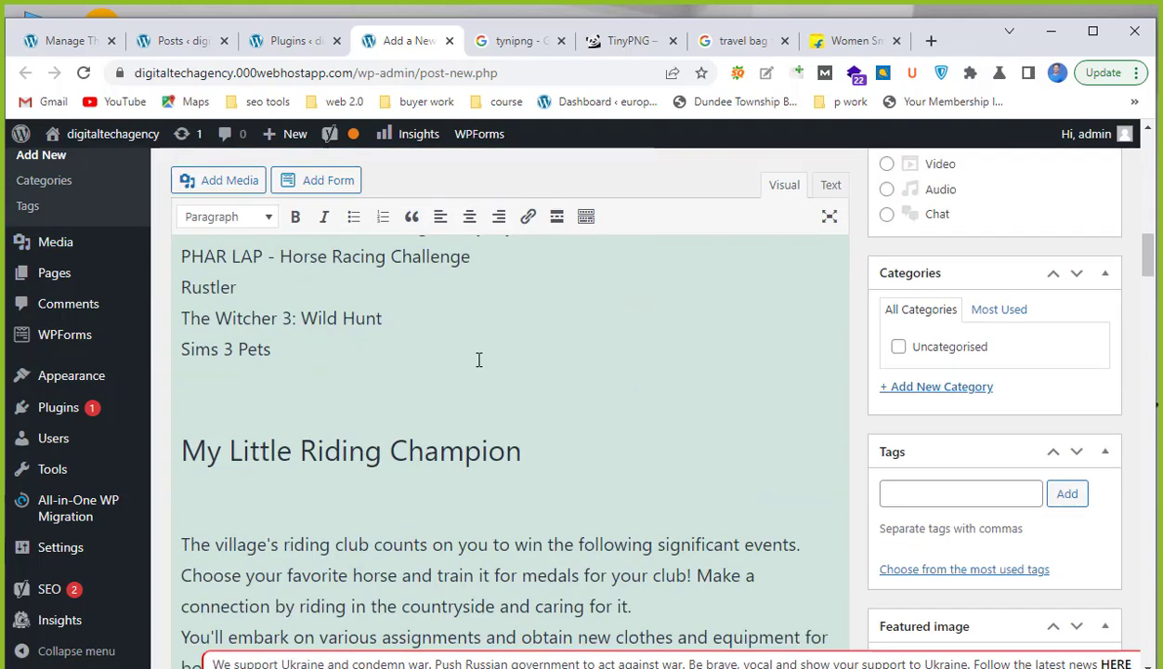
scroll(478, 359, "down", 15)
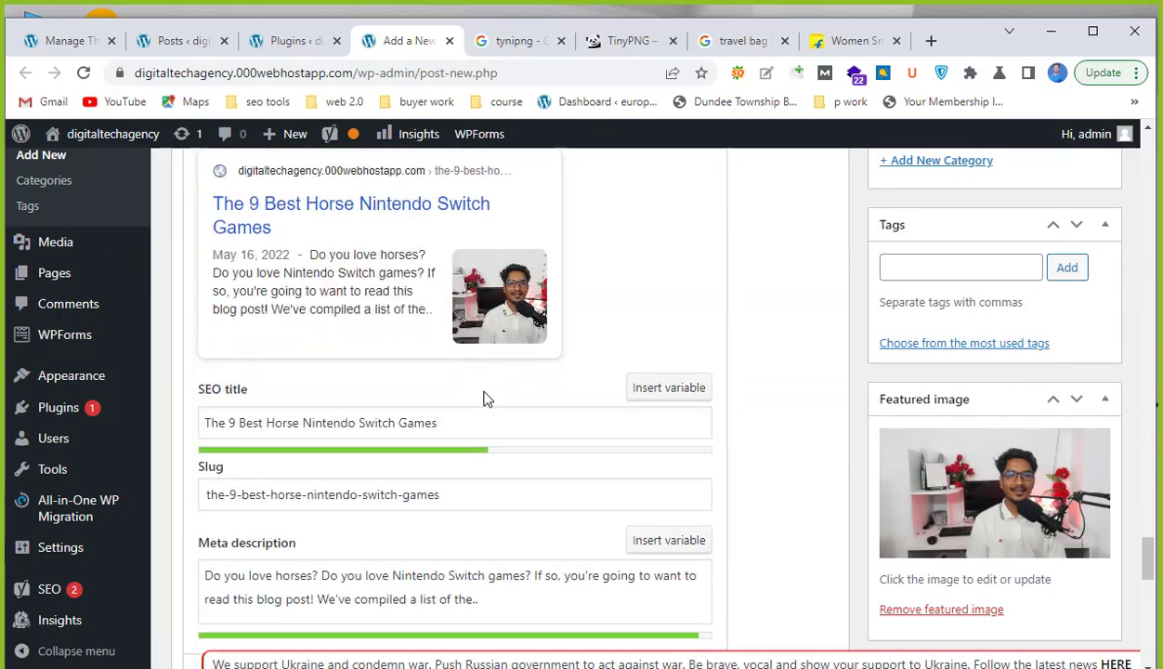
scroll(483, 399, "down", 6)
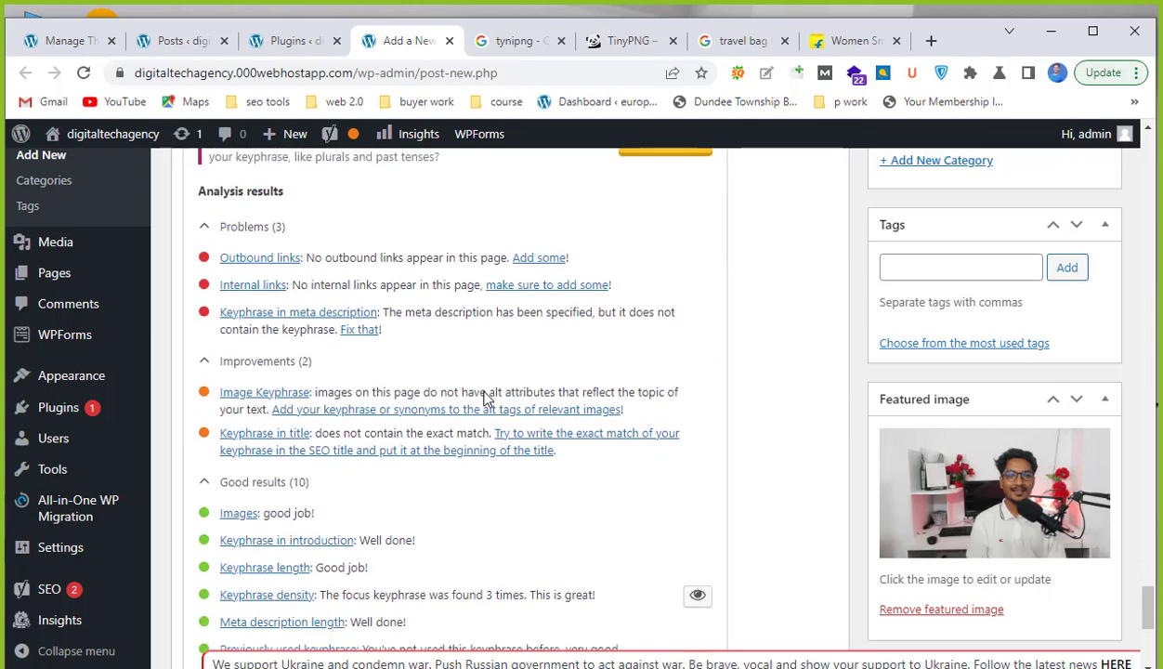
scroll(436, 464, "down", 2)
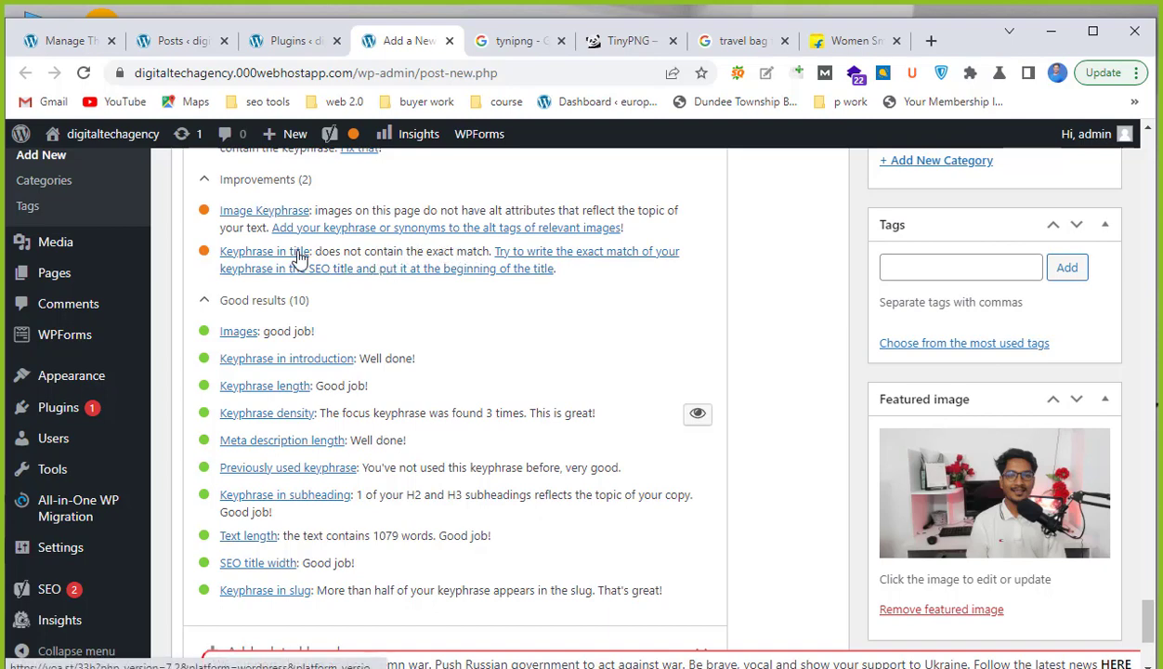
scroll(338, 281, "up", 8)
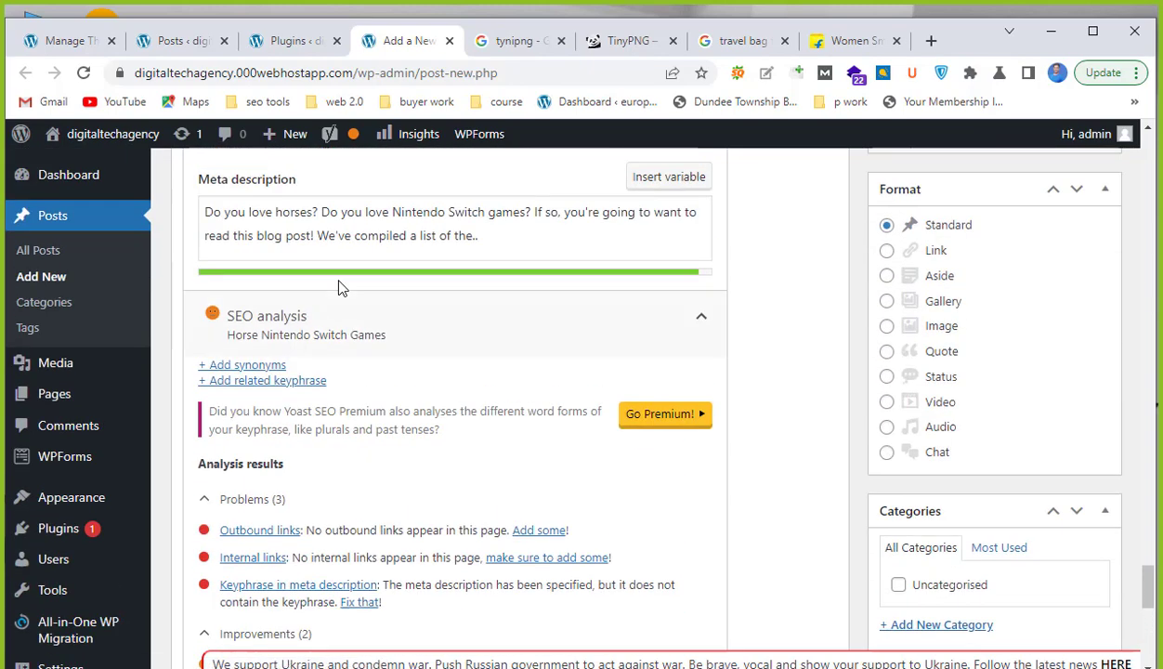
scroll(340, 290, "down", 1)
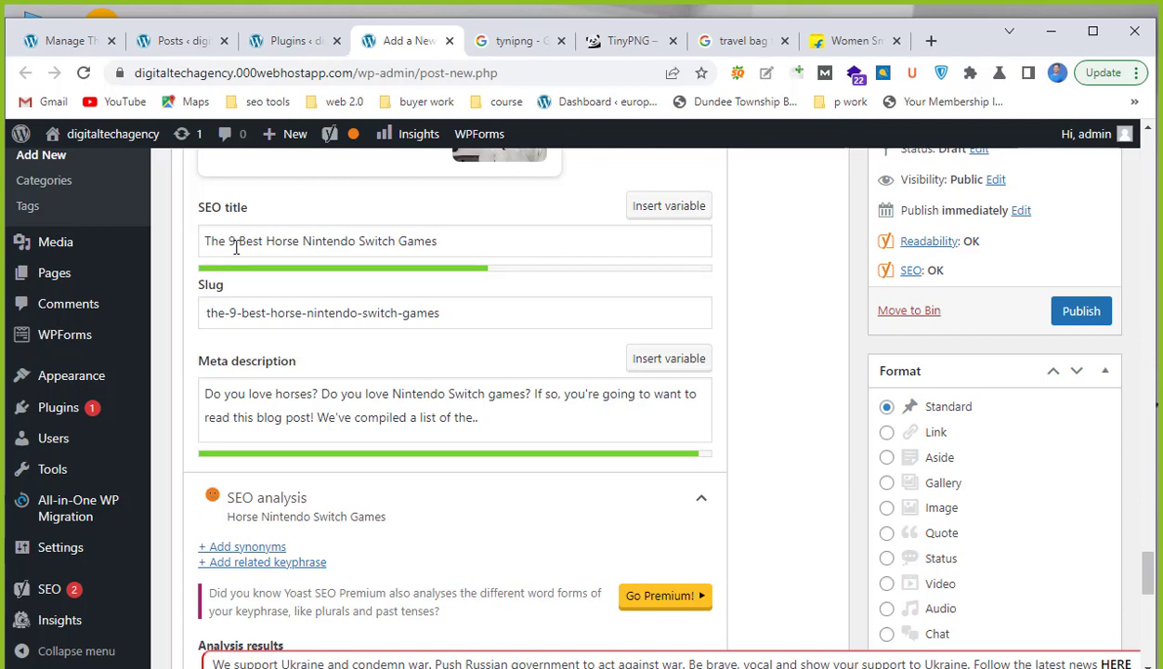
Delete the leading 'The' from the Yoast SEO title via the keyphrase-in-title result
left_click_drag(230, 246, 161, 259)
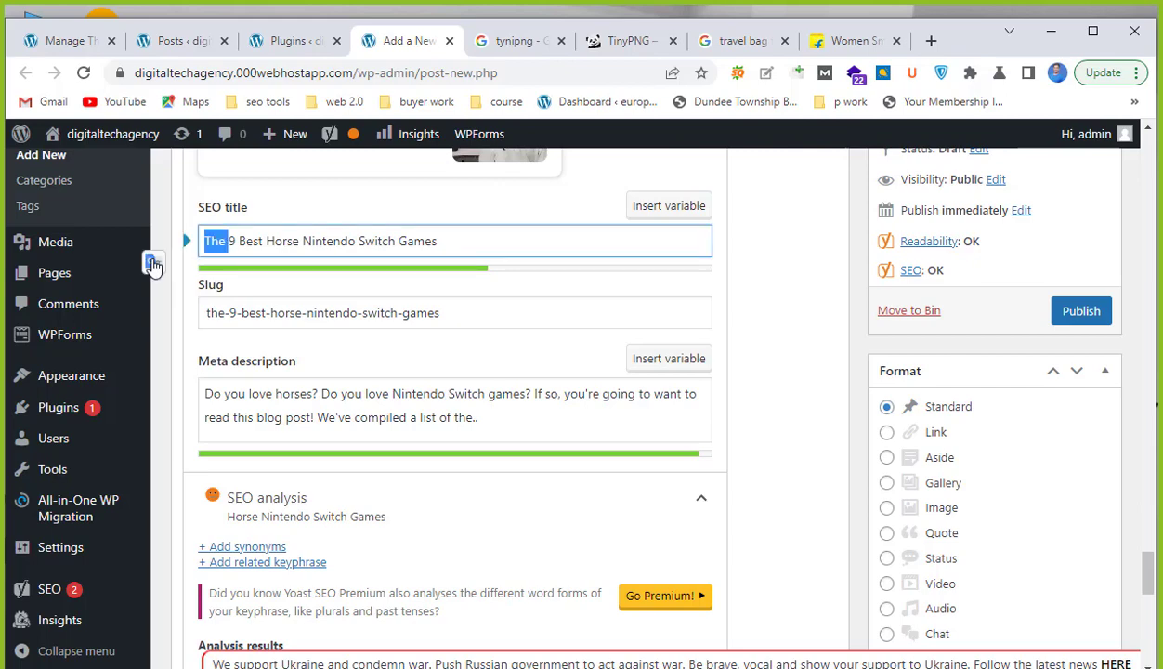
scroll(543, 342, "down", 6)
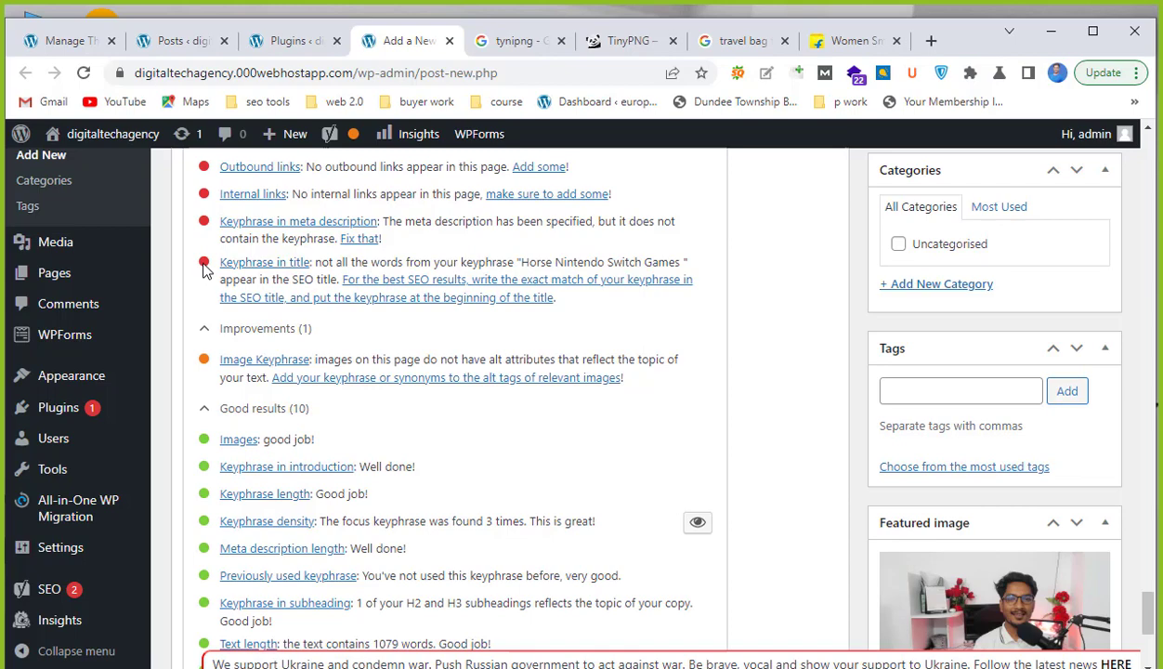
left_click(232, 267)
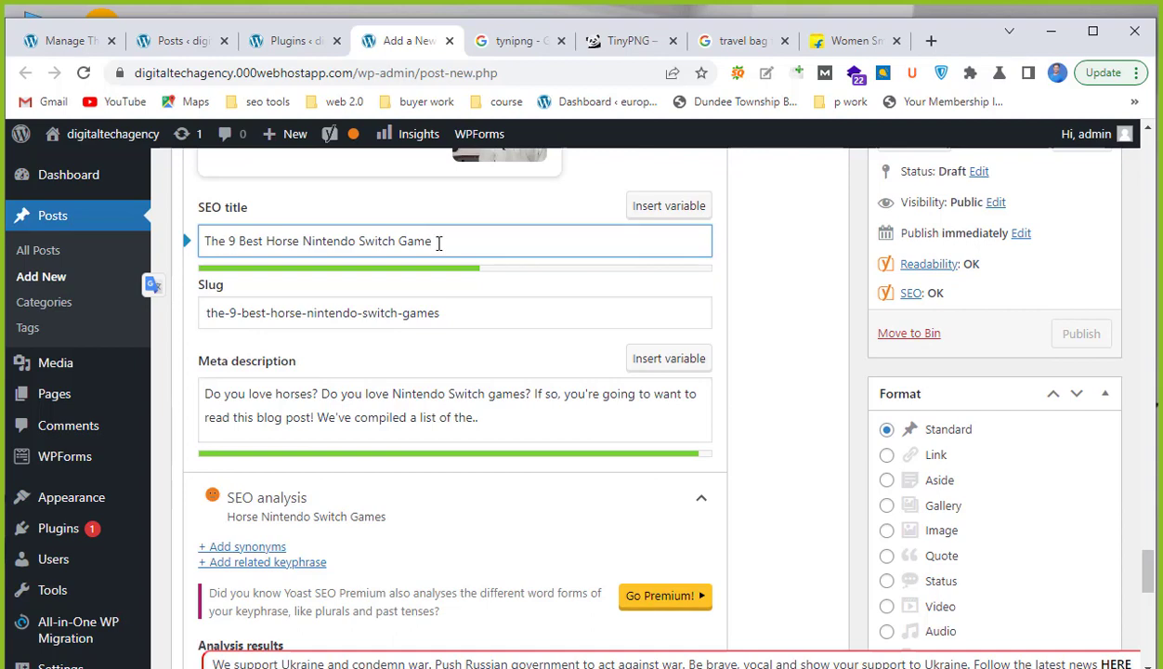
type("s")
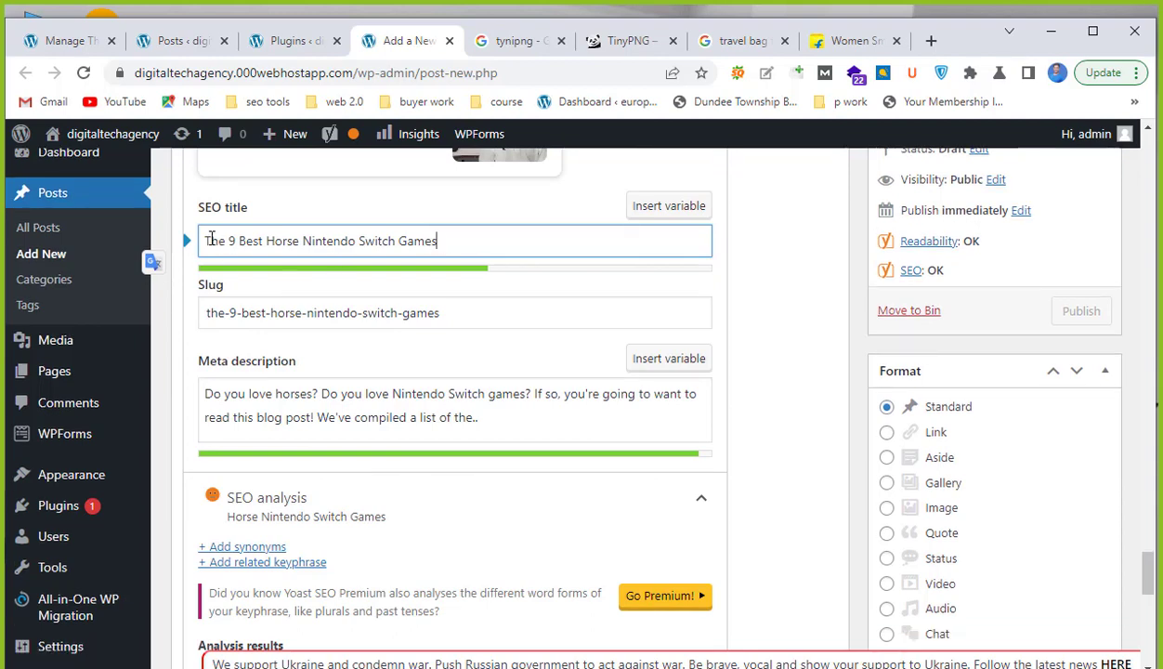
left_click(224, 241)
key("BackSpace")
key("BackSpace")
key("BackSpace")
key("BackSpace")
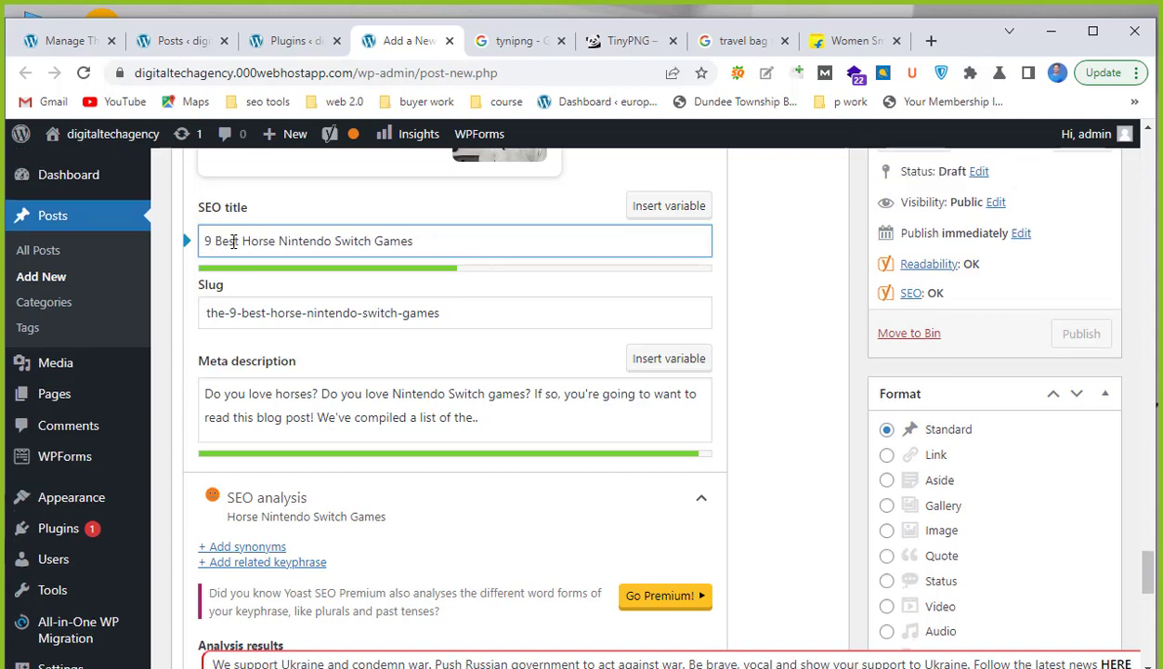
Check the Google preview now showing '9 Best Horse Nintendo Switch Games'
scroll(265, 436, "down", 3)
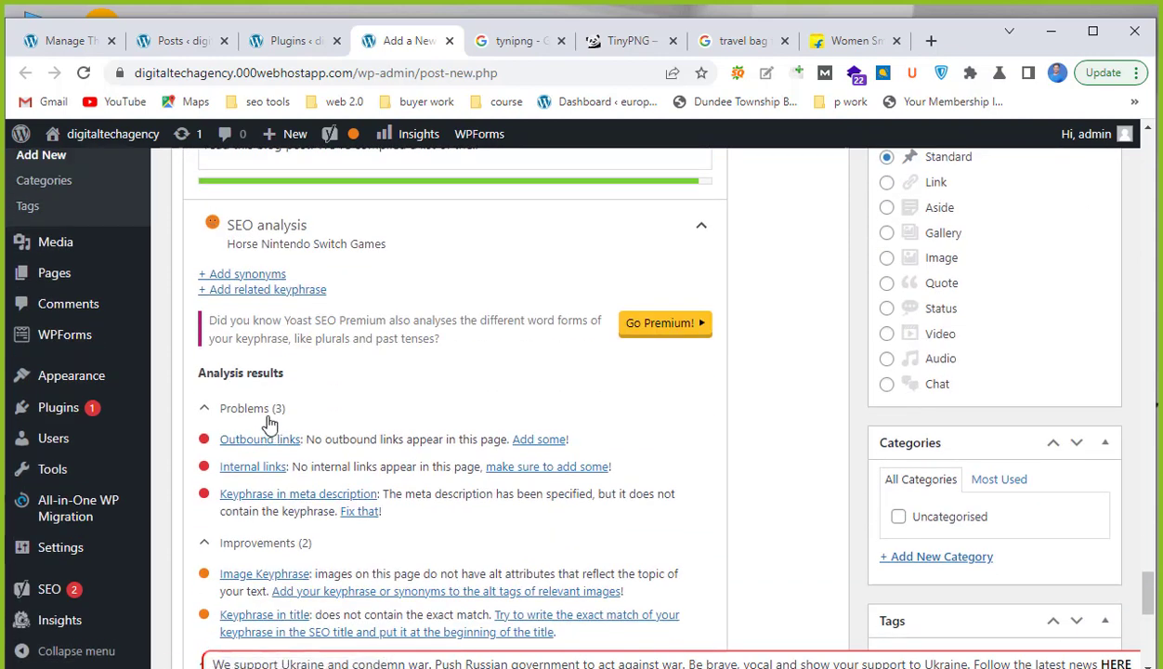
scroll(269, 478, "down", 2)
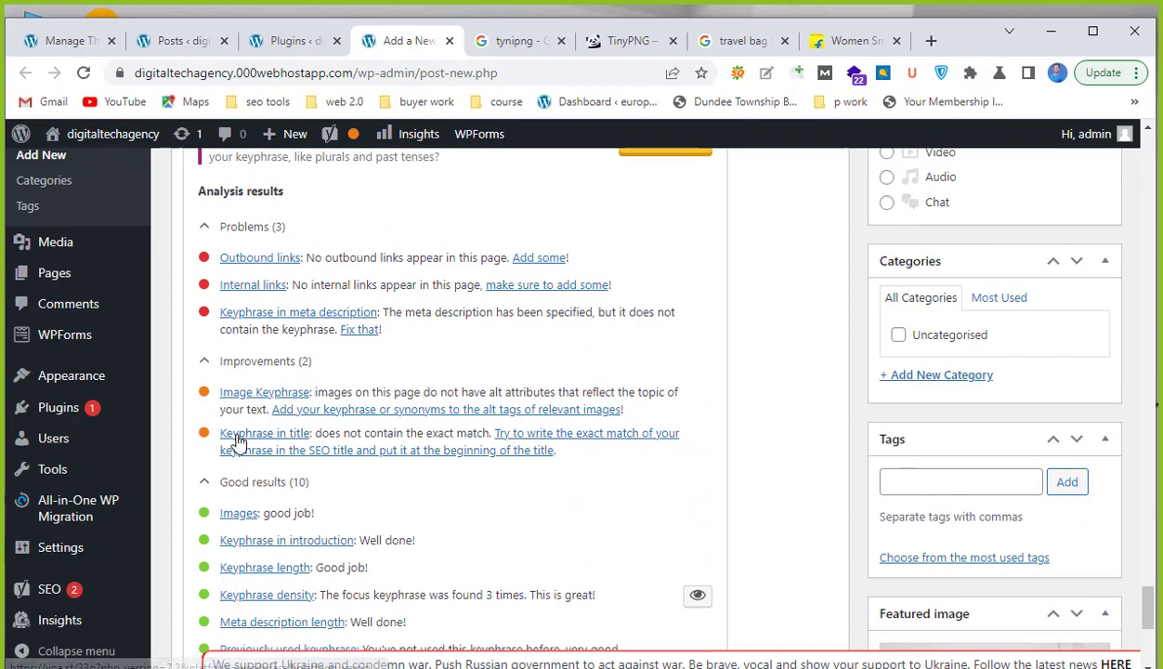
scroll(239, 442, "up", 5)
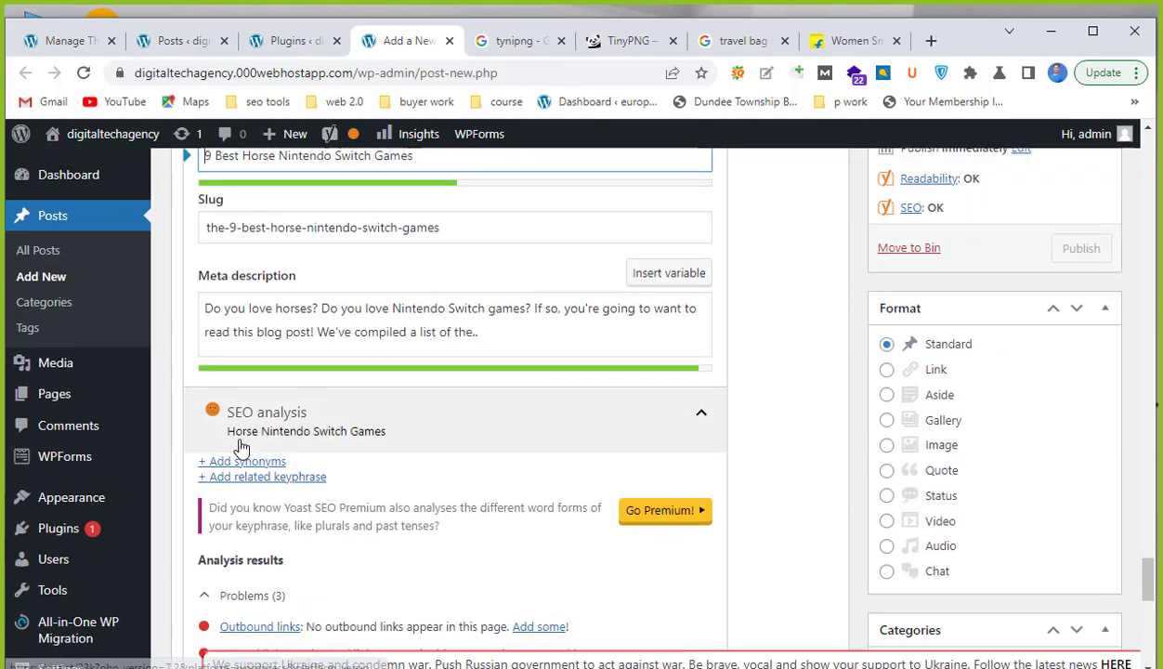
scroll(240, 440, "up", 1)
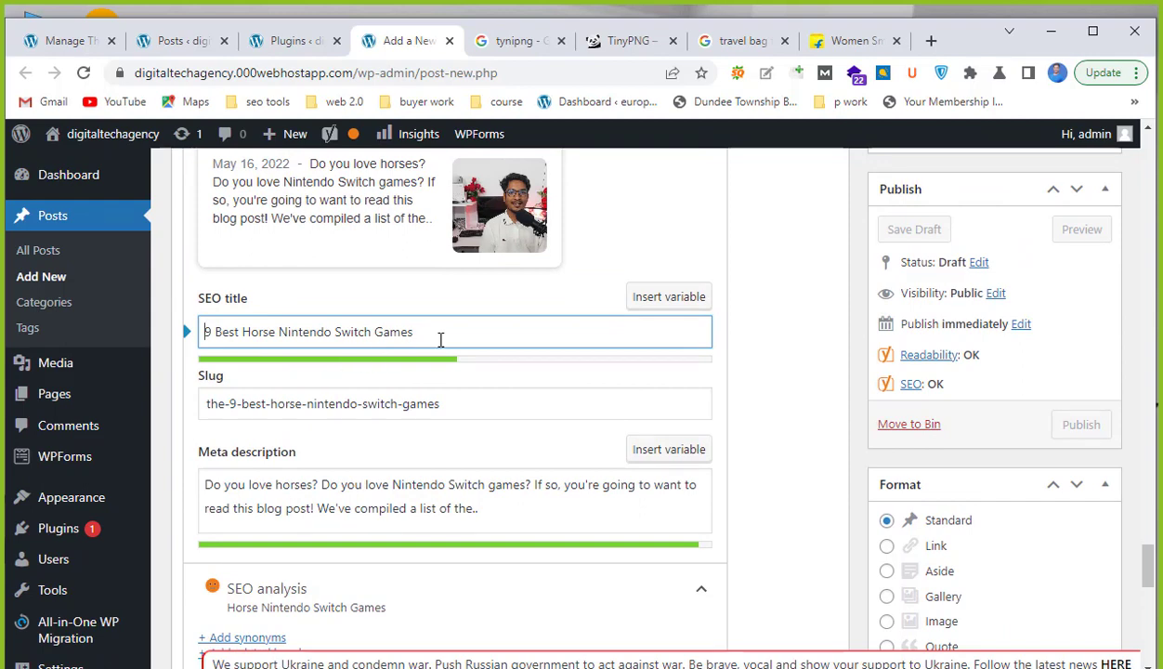
left_click_drag(243, 331, 423, 343)
scroll(423, 343, "up", 1)
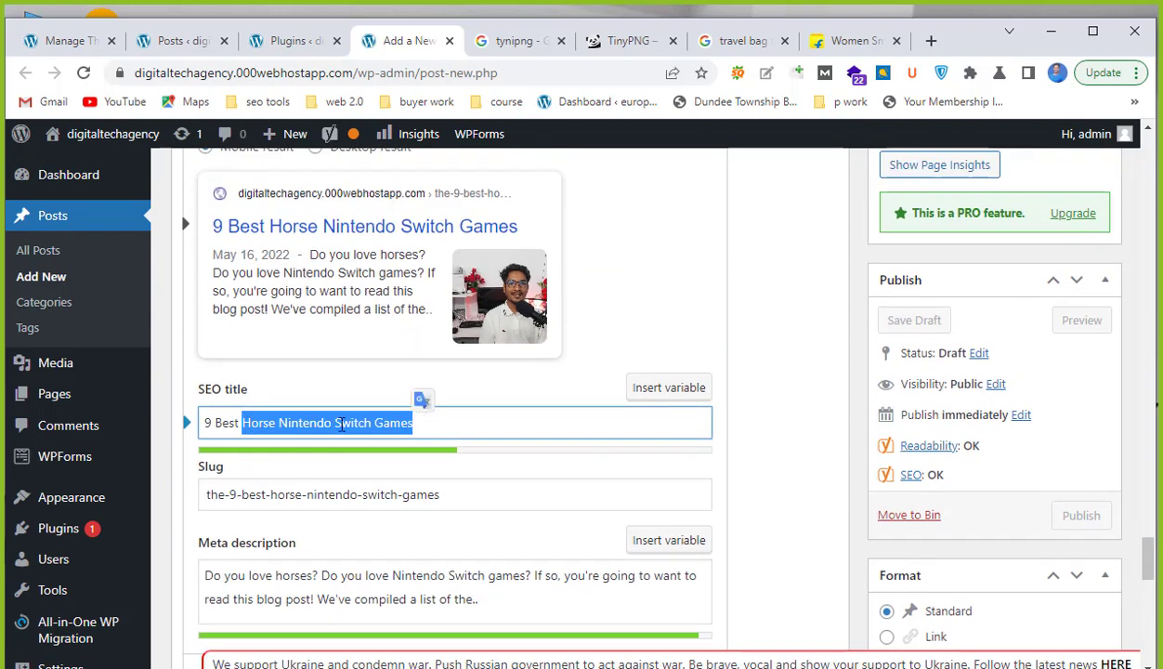
left_click(461, 424)
scroll(458, 409, "up", 15)
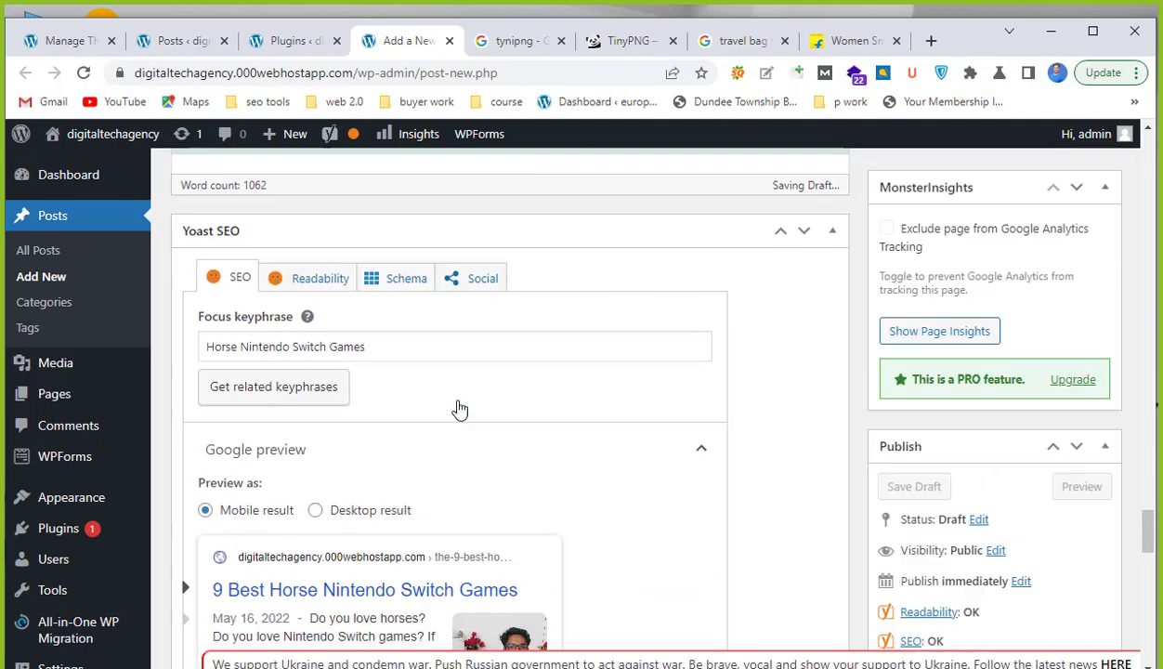
scroll(440, 369, "up", 20)
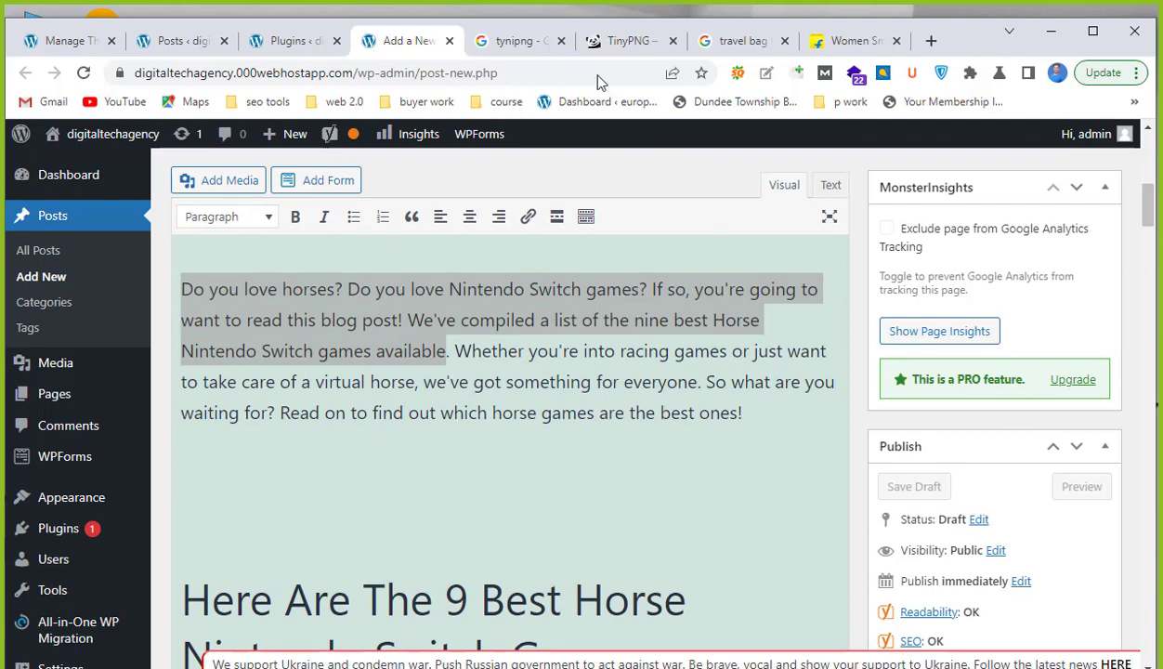
scroll(415, 422, "up", 5)
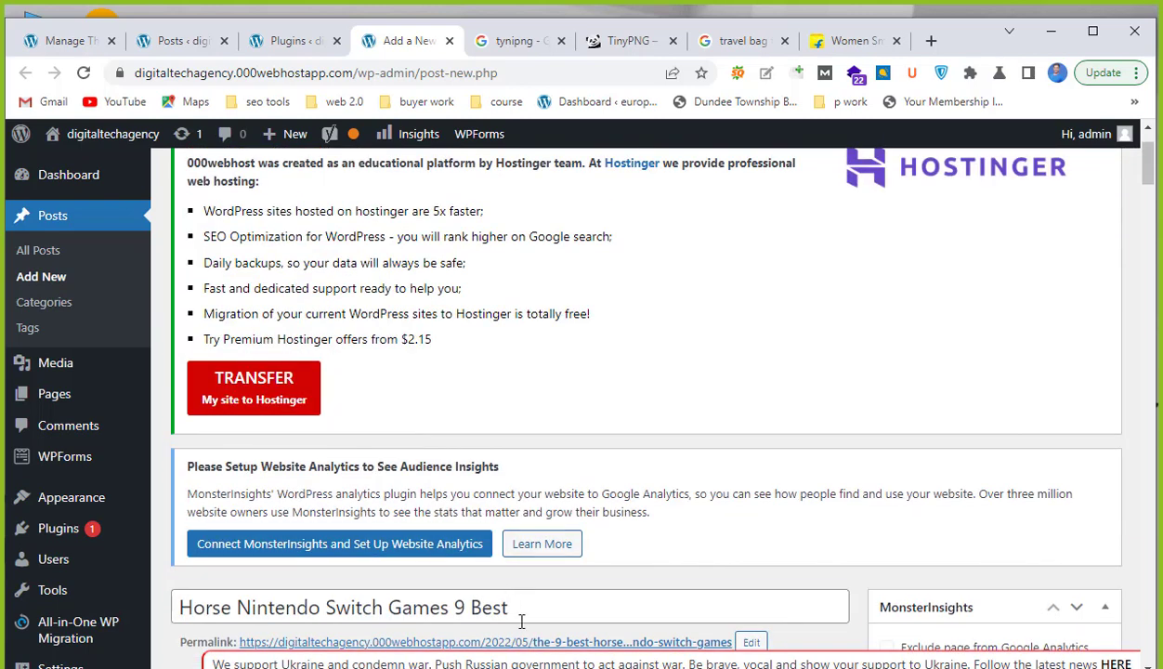
left_click(521, 621)
type("g")
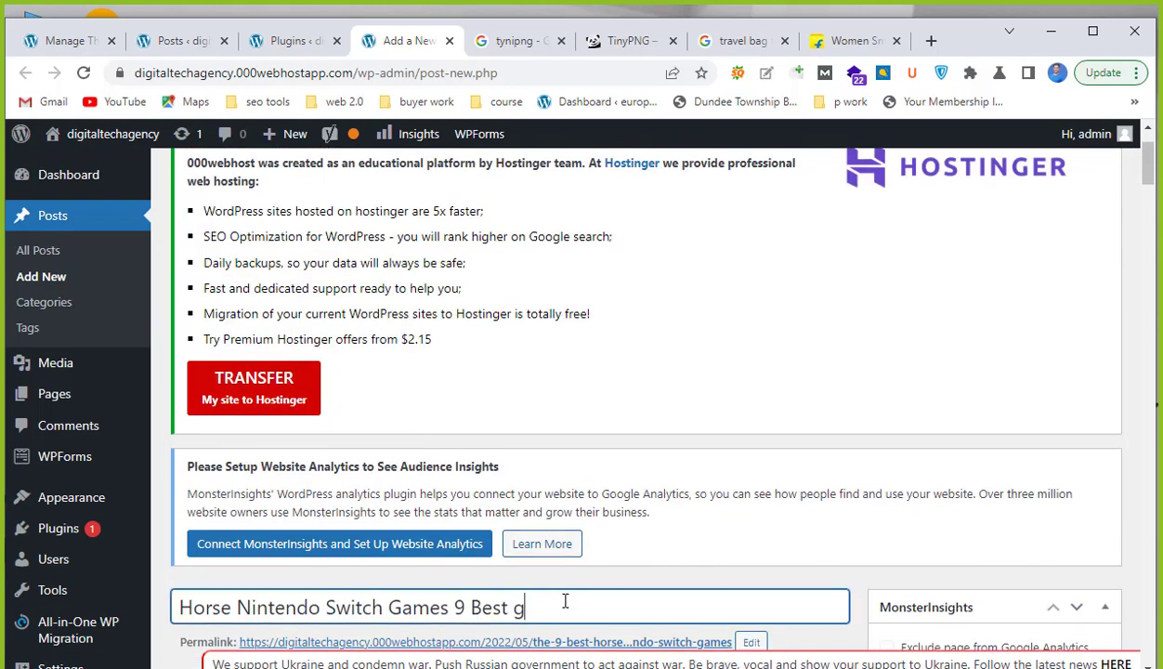
type("igh tuyg")
scroll(628, 484, "down", 20)
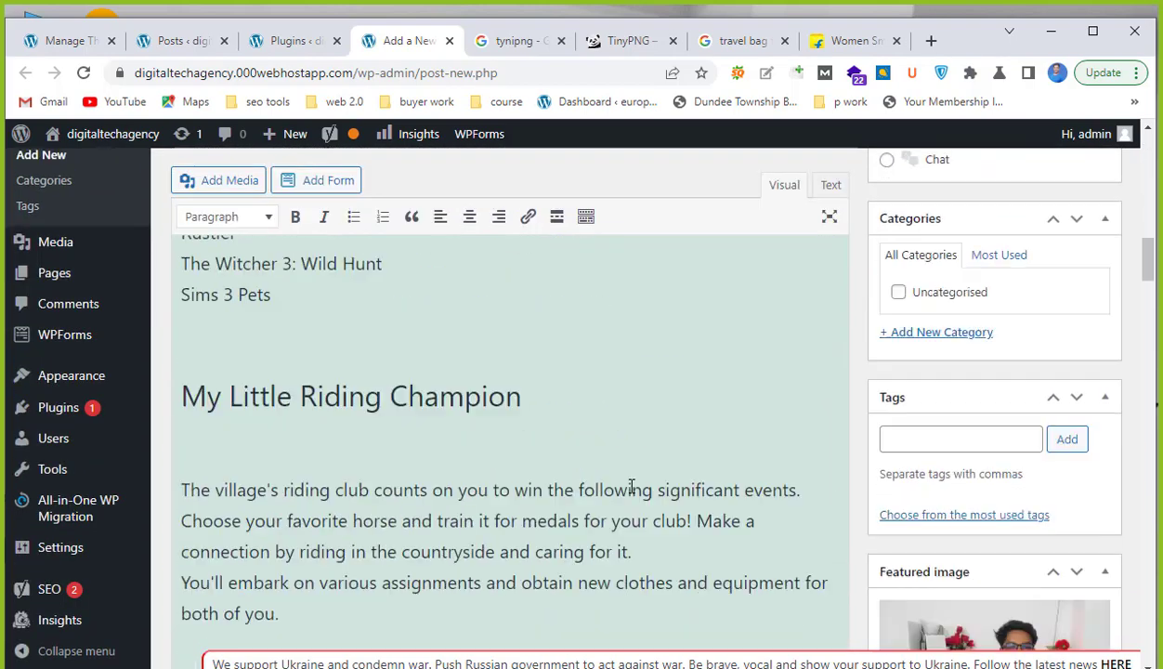
scroll(630, 488, "down", 15)
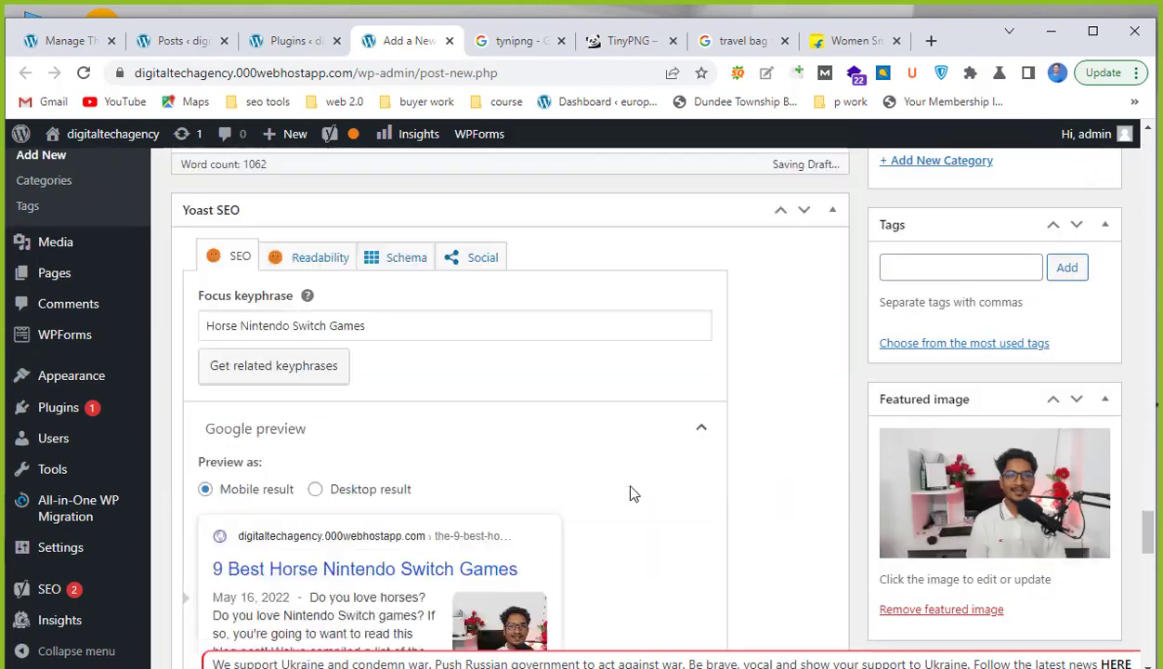
scroll(631, 491, "up", 3)
scroll(506, 497, "down", 8)
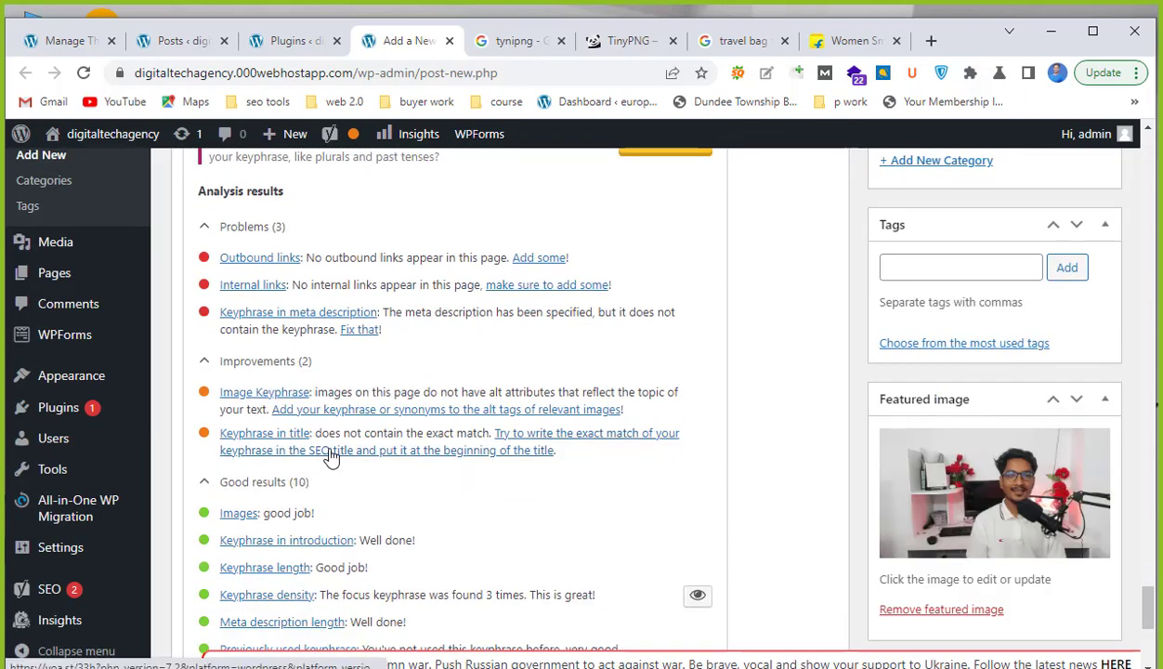
scroll(957, 476, "up", 1)
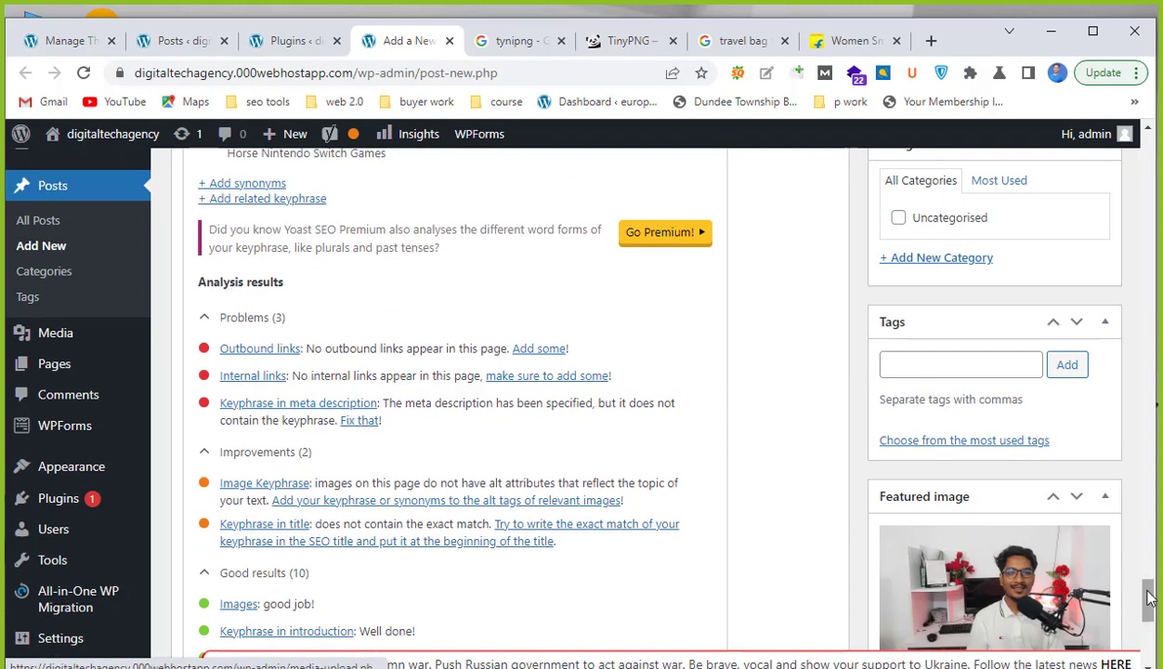
left_click_drag(1149, 599, 1121, 152)
scroll(702, 471, "down", 4)
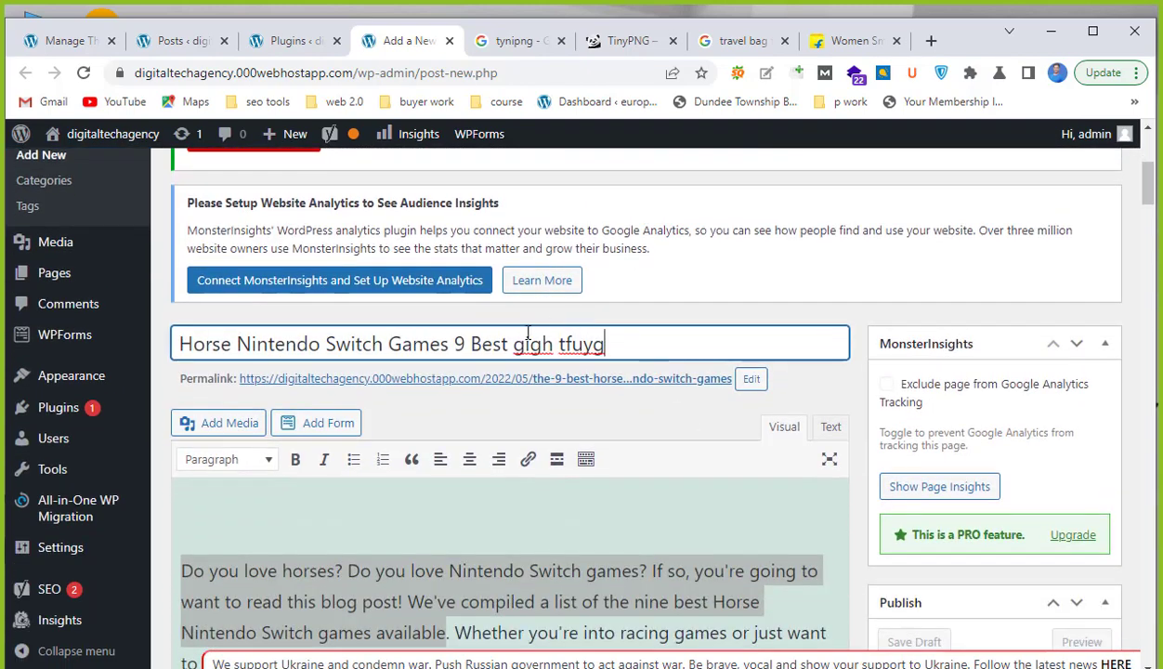
left_click_drag(514, 344, 671, 343)
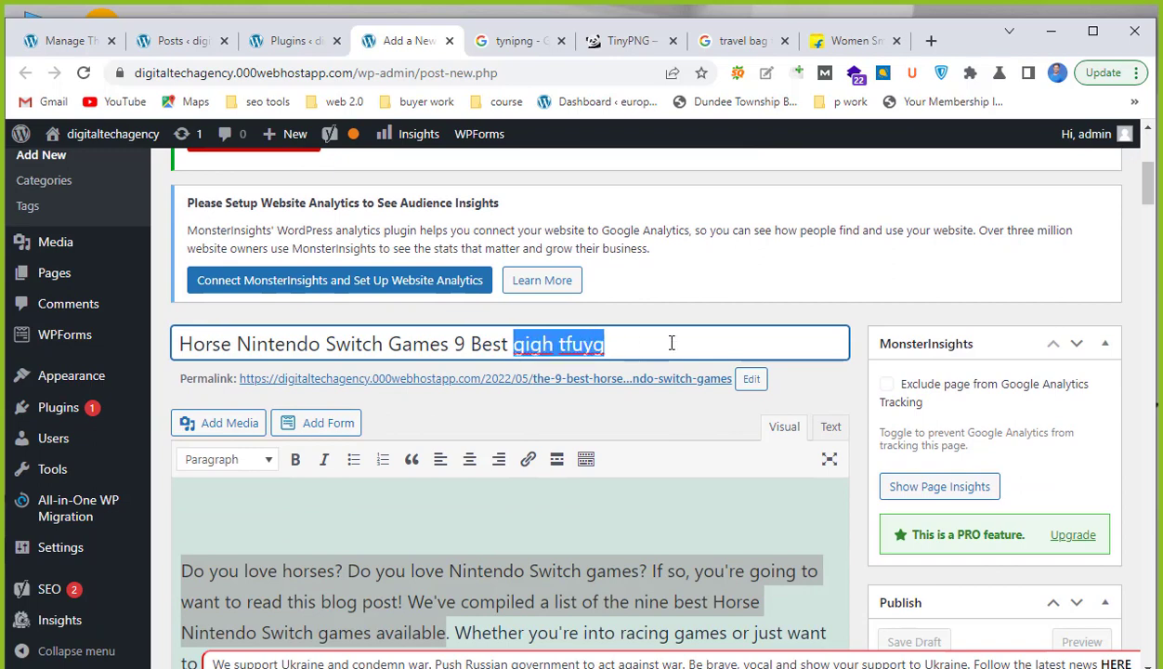
key("BackSpace")
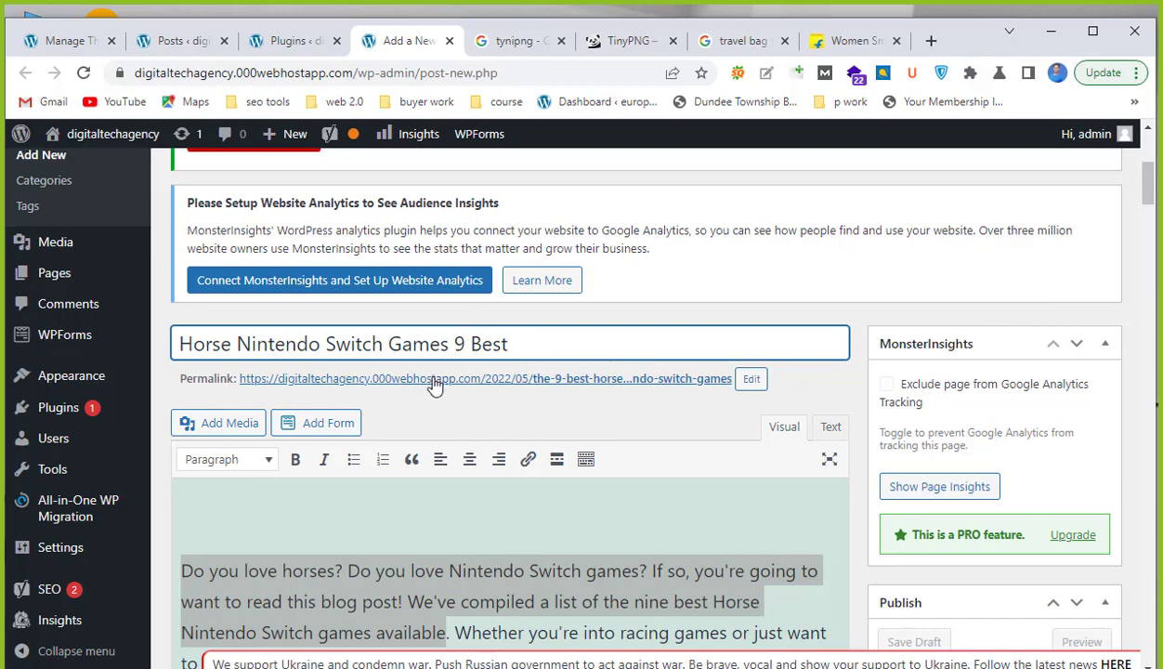
scroll(436, 381, "down", 10)
scroll(435, 386, "down", 20)
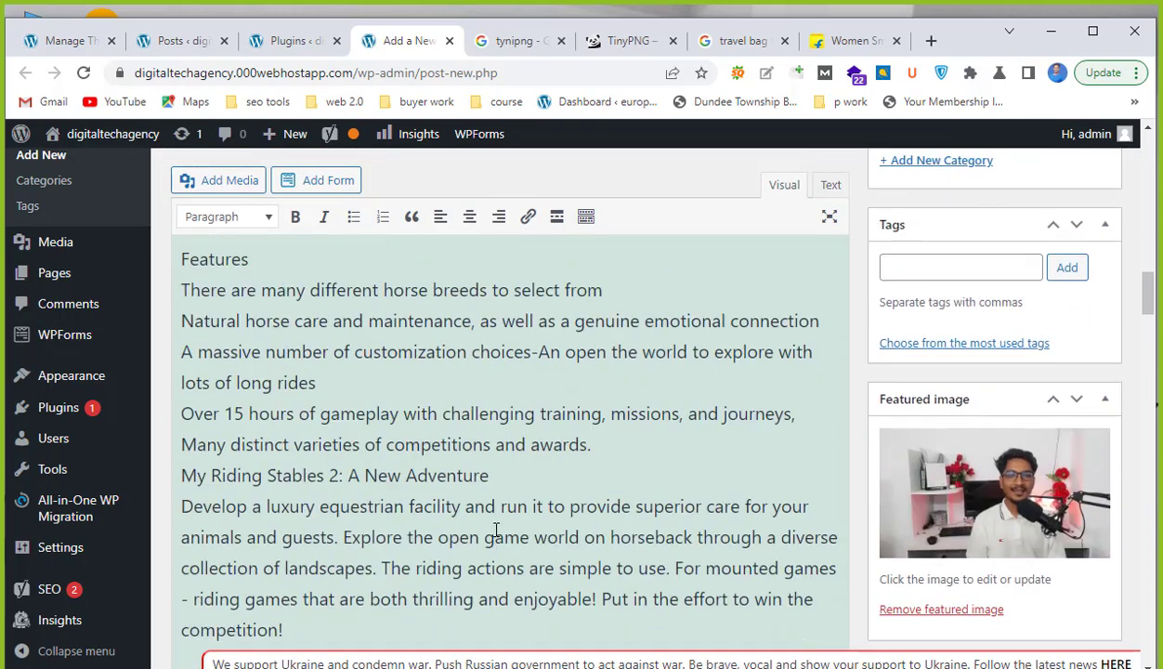
scroll(498, 528, "down", 15)
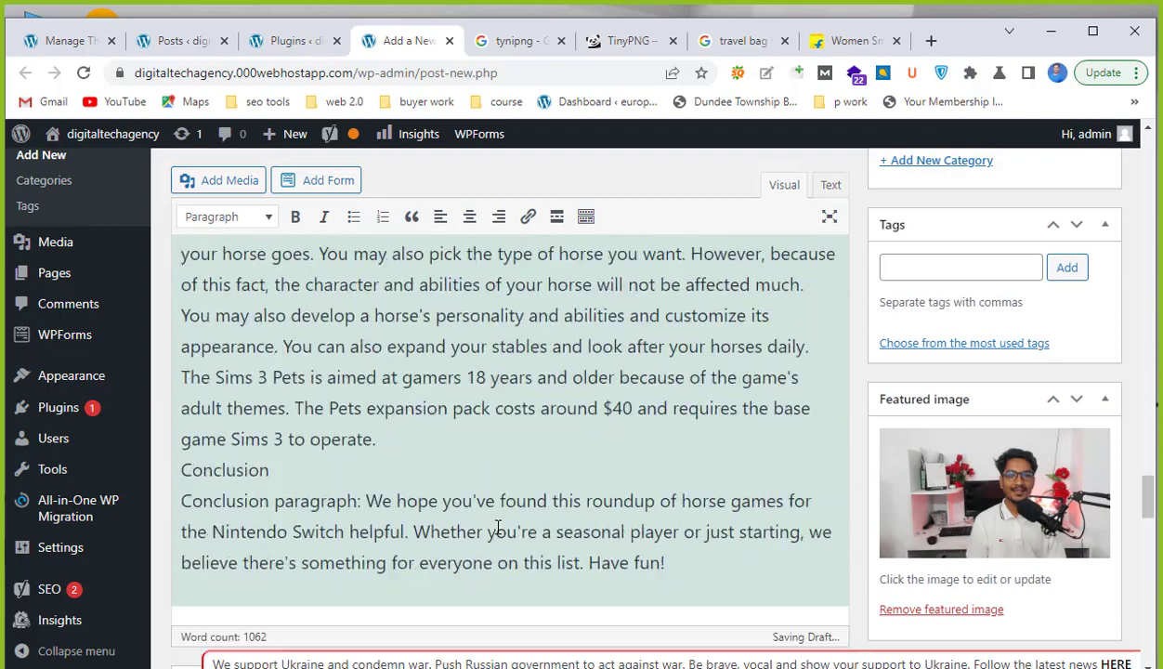
scroll(390, 512, "down", 1)
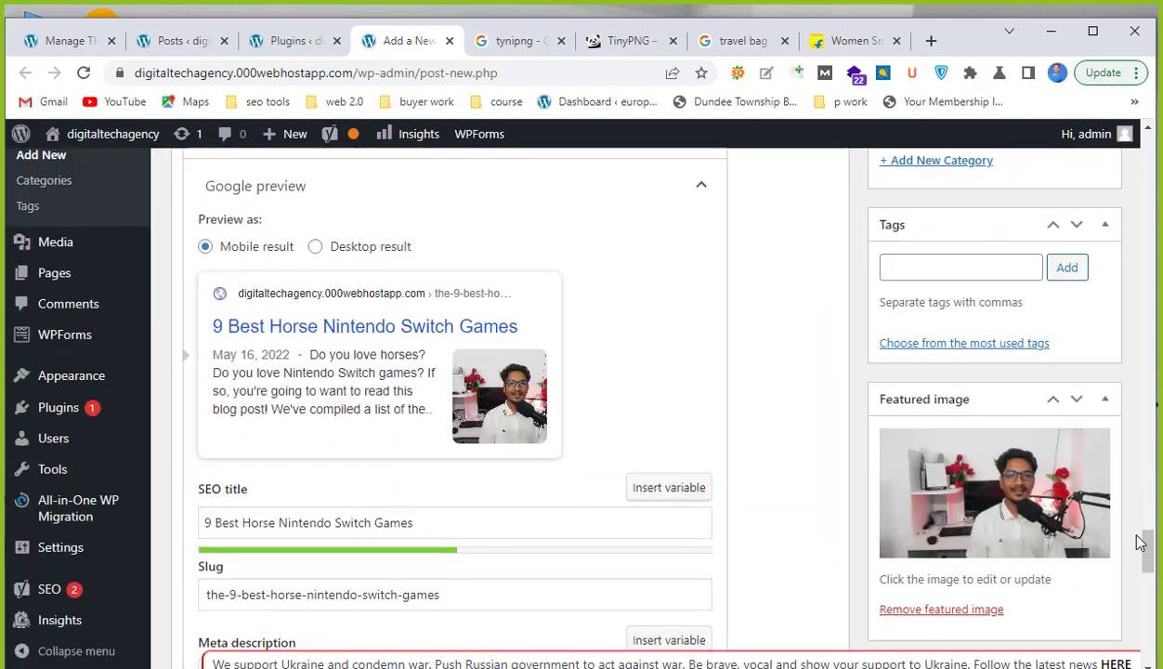
left_click_drag(1149, 550, 1148, 149)
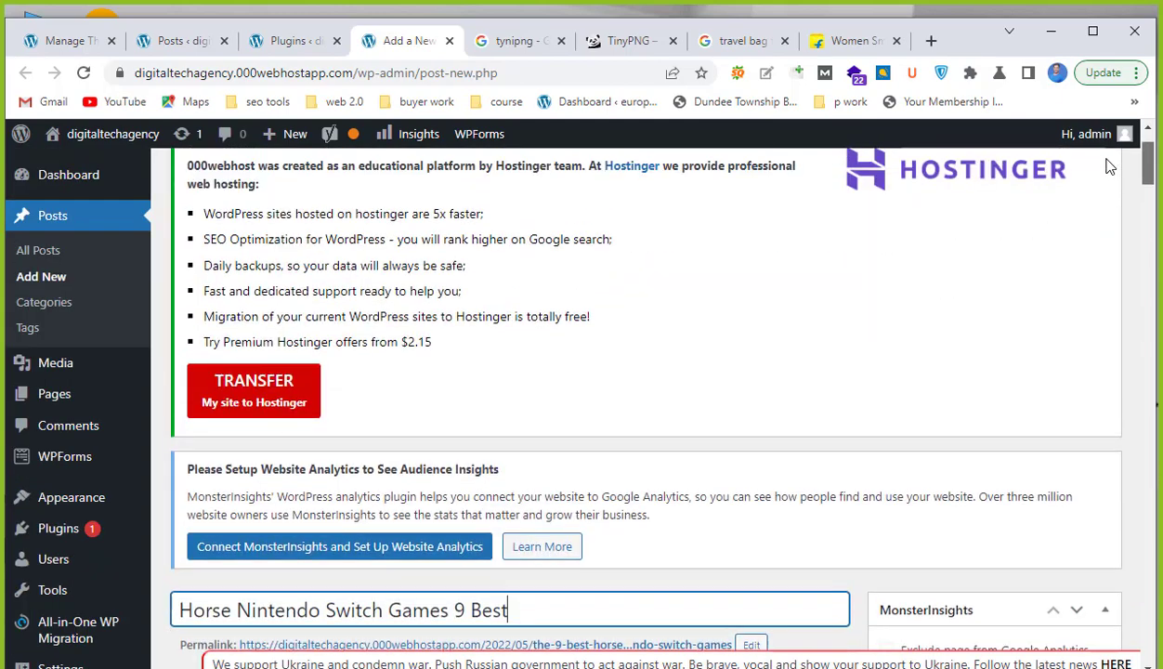
left_click(537, 599)
scroll(537, 599, "down", 2)
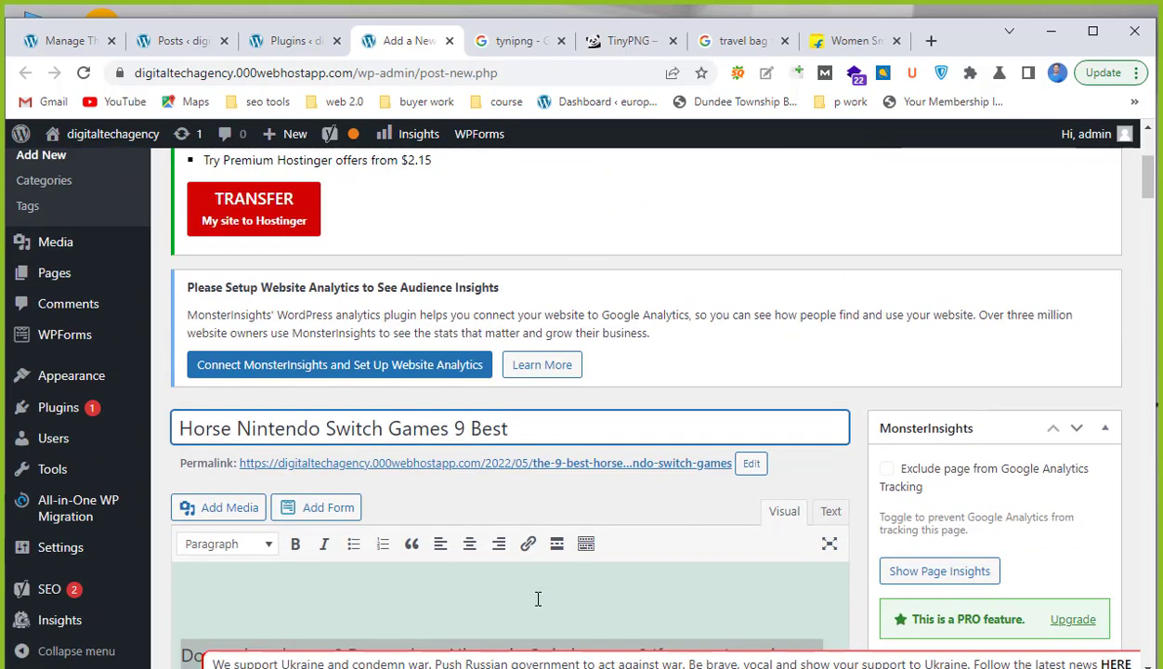
scroll(537, 599, "down", 3)
scroll(537, 599, "down", 3)
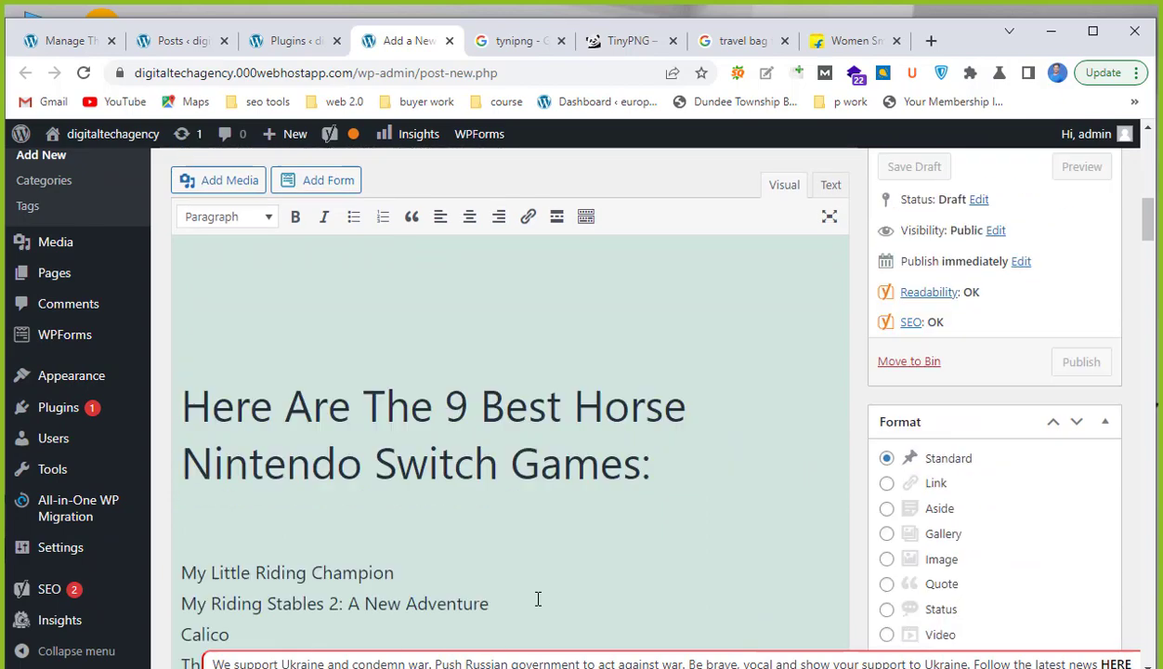
left_click(1152, 531)
left_click_drag(1145, 269, 1156, 564)
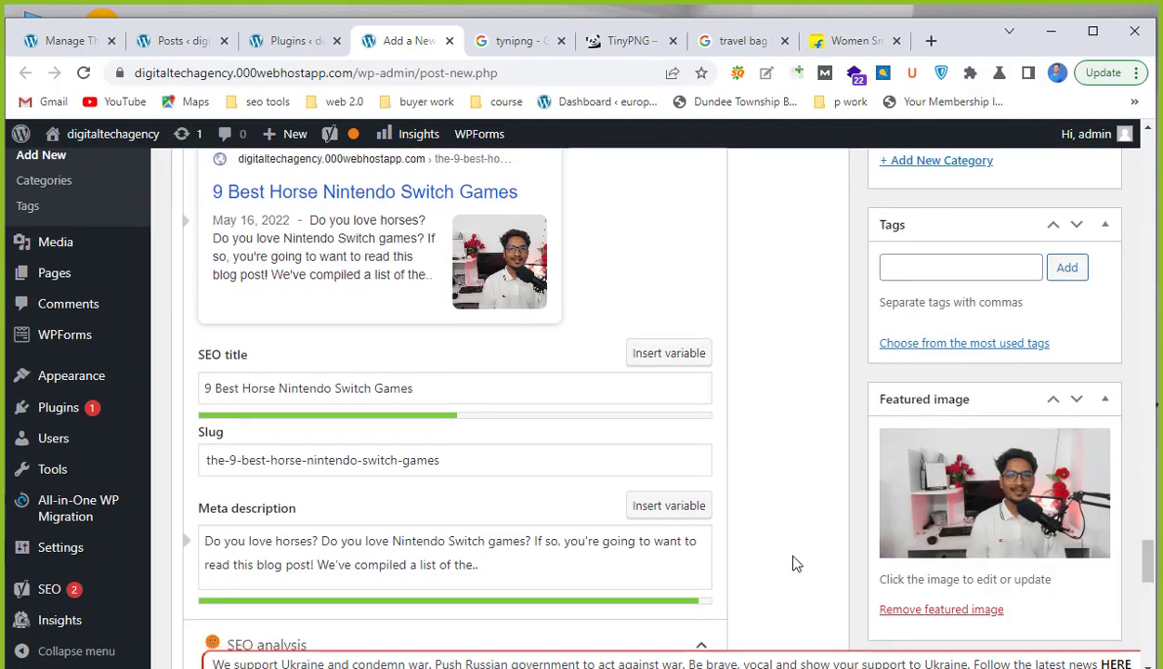
scroll(423, 415, "down", 6)
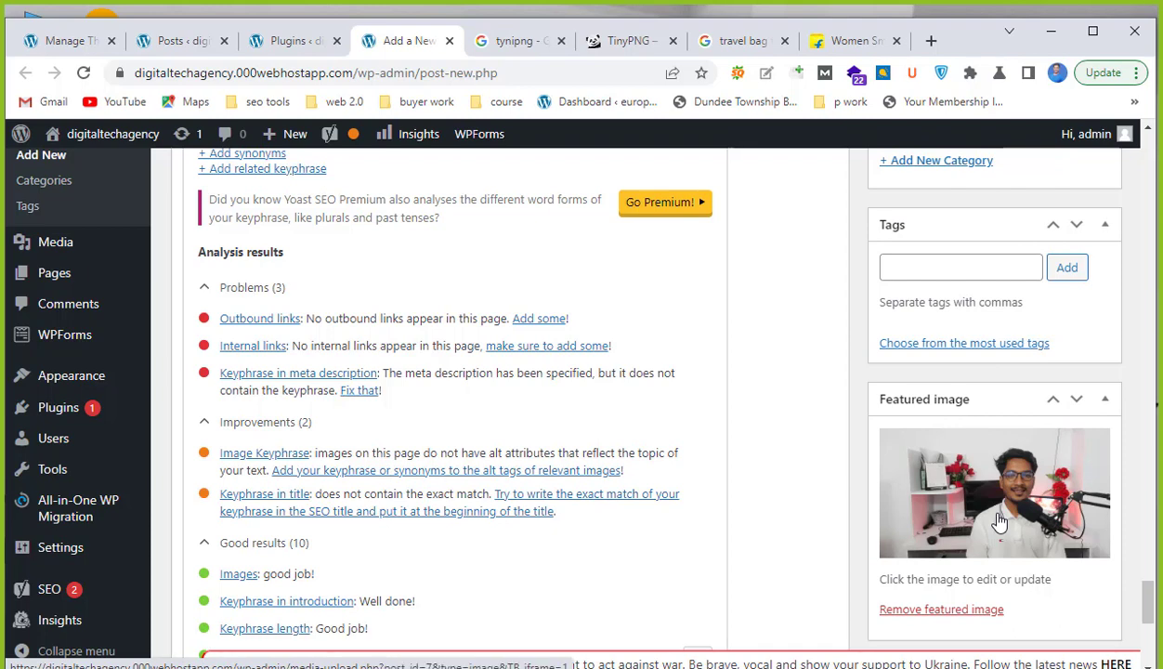
Open the featured image details, look at its alt text, and close them
left_click(998, 522)
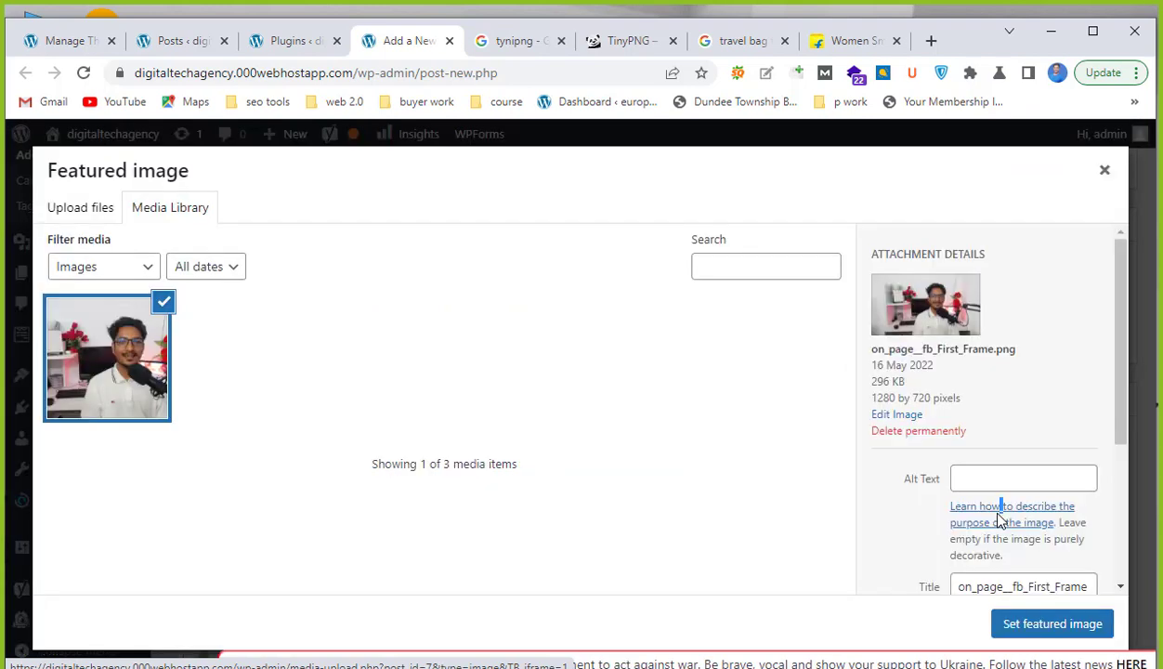
left_click(1108, 170)
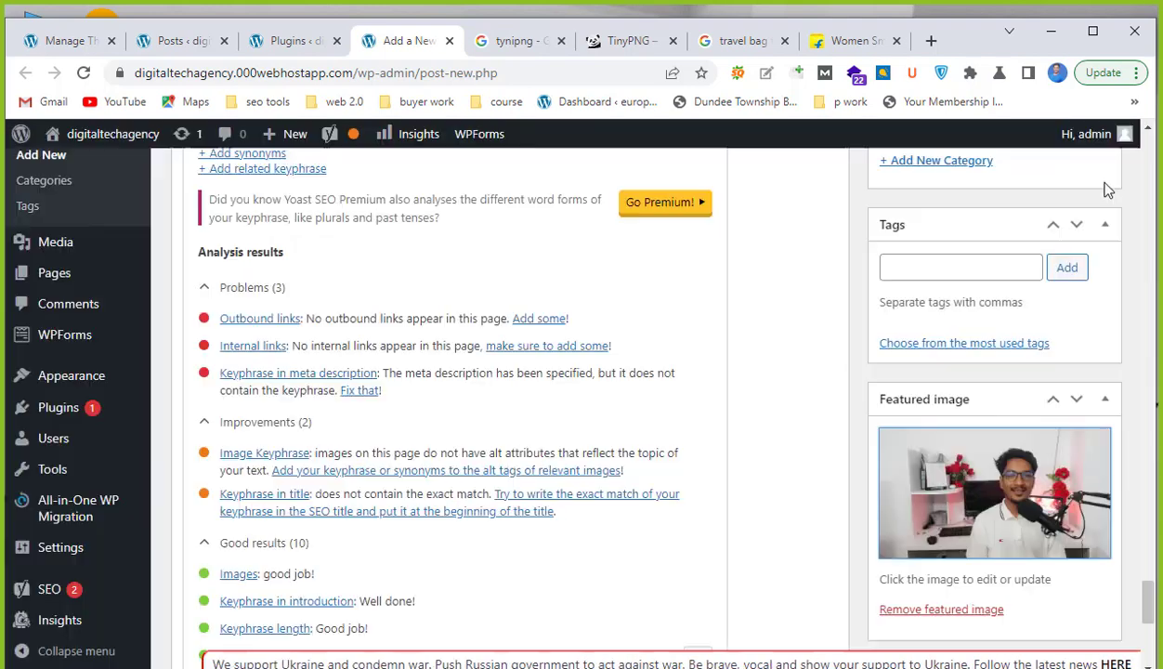
left_click_drag(985, 531, 1005, 535)
left_click(970, 531)
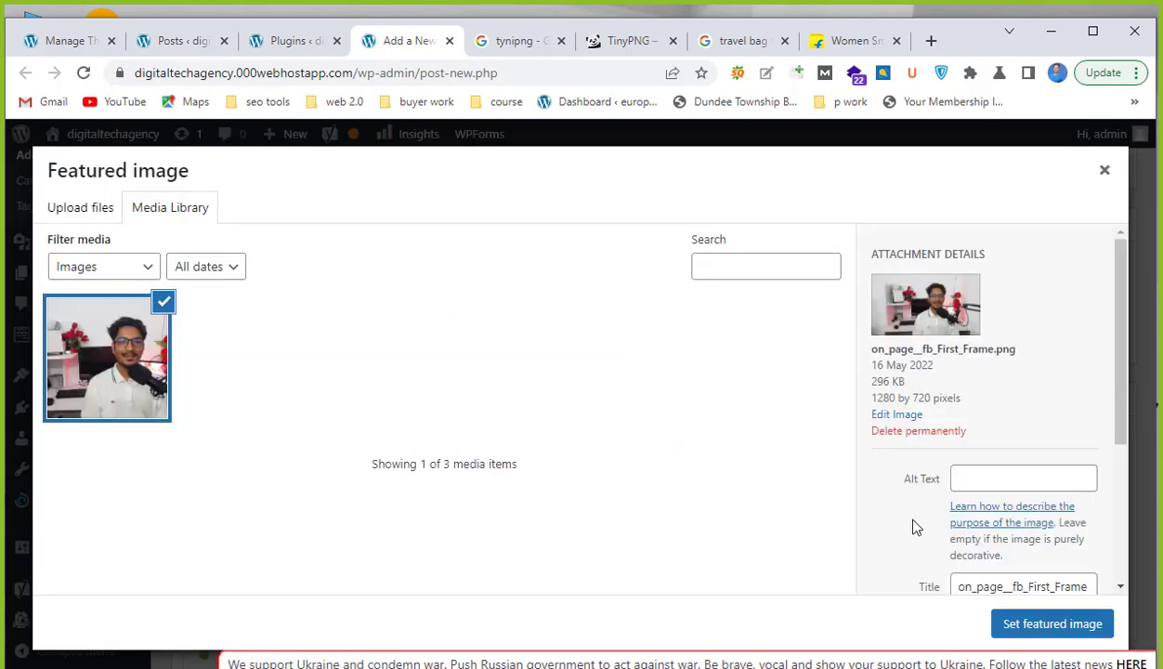
left_click(957, 480)
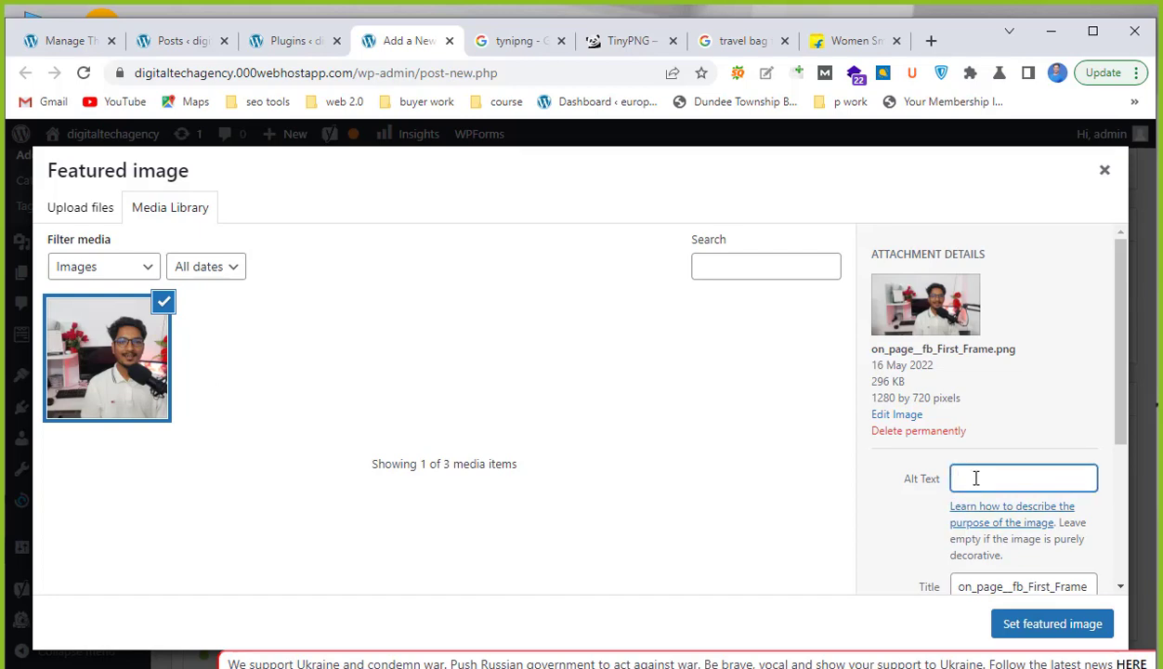
left_click(1104, 170)
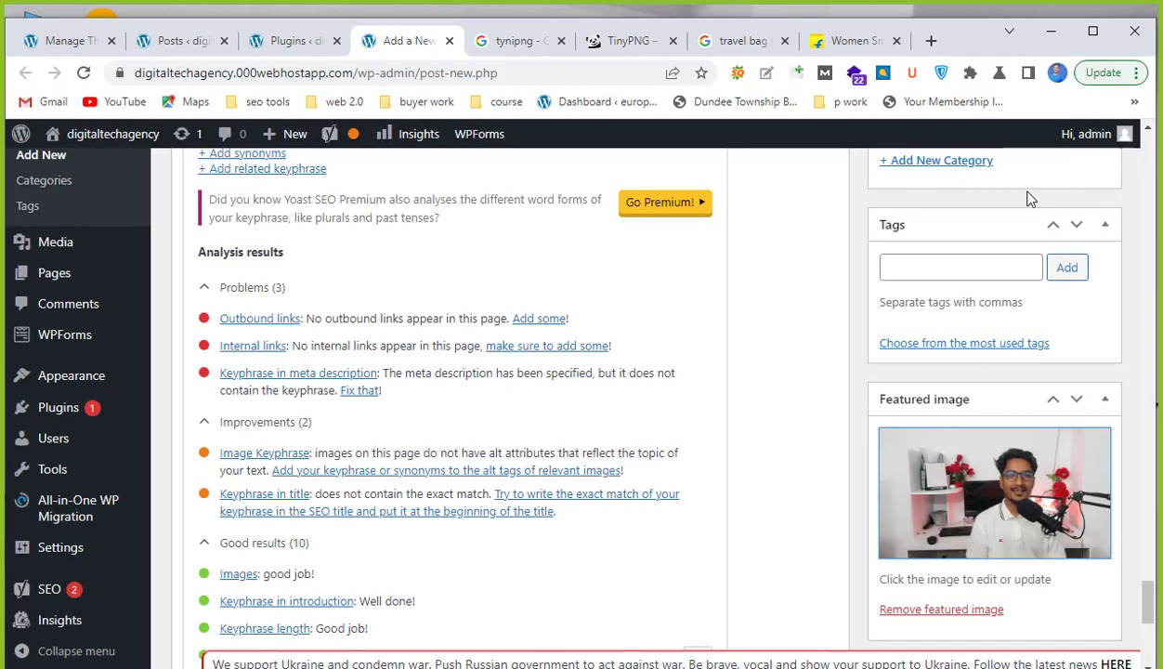
Select the whole Yoast SEO title text, then deselect it
scroll(205, 402, "up", 8)
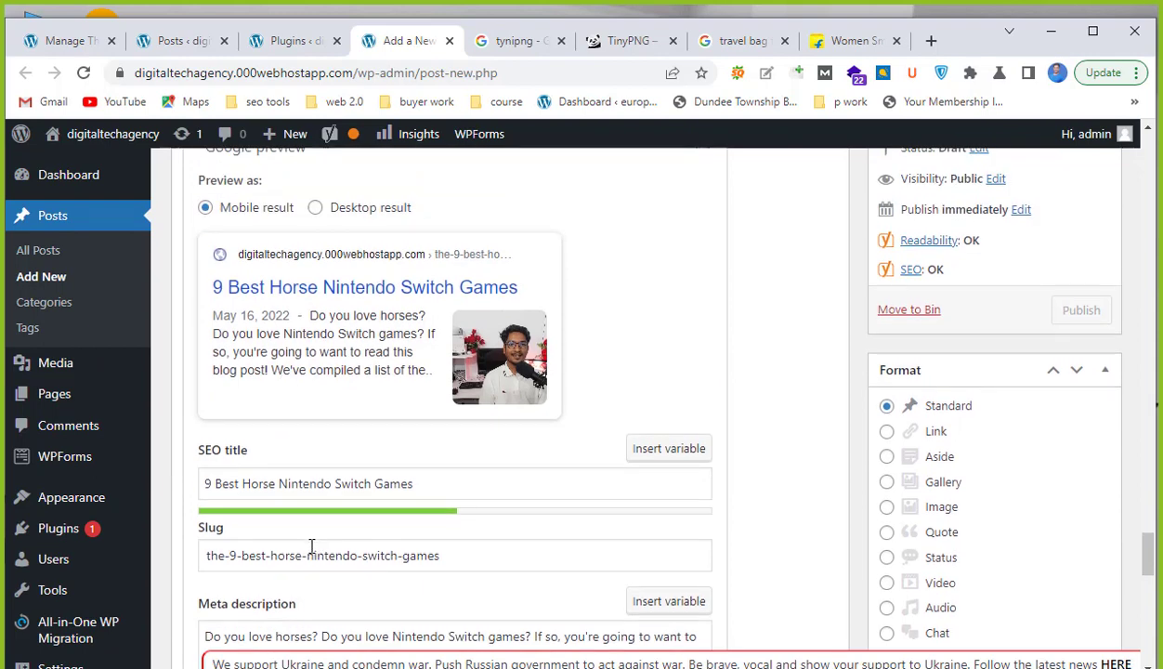
left_click(240, 483)
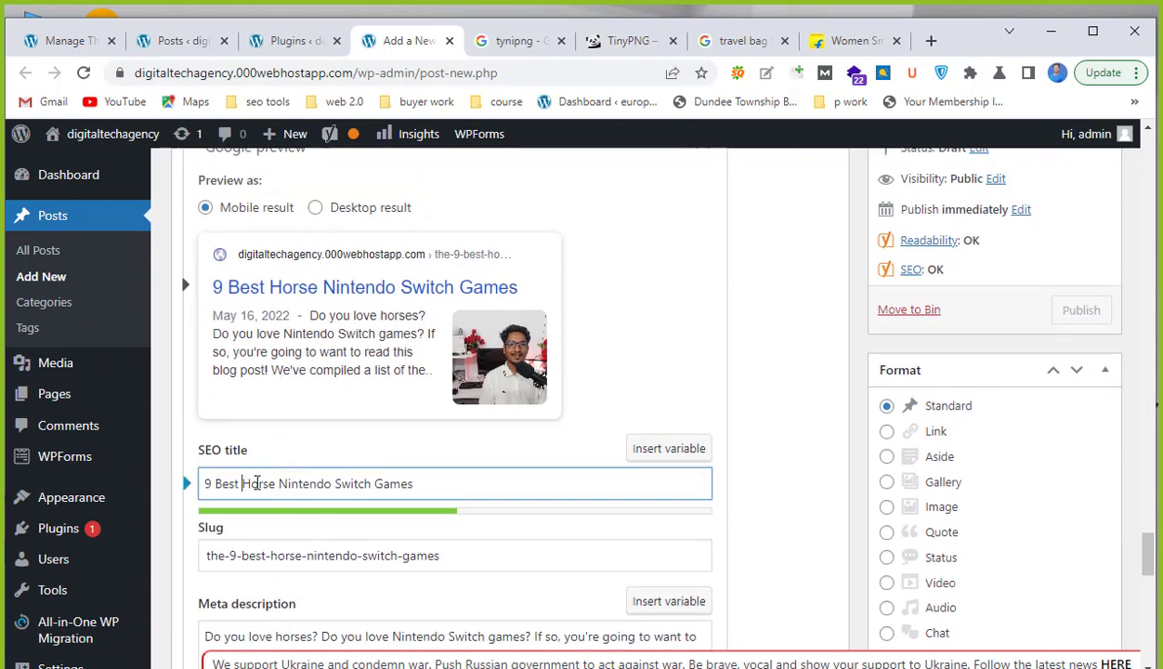
left_click_drag(426, 481, 156, 492)
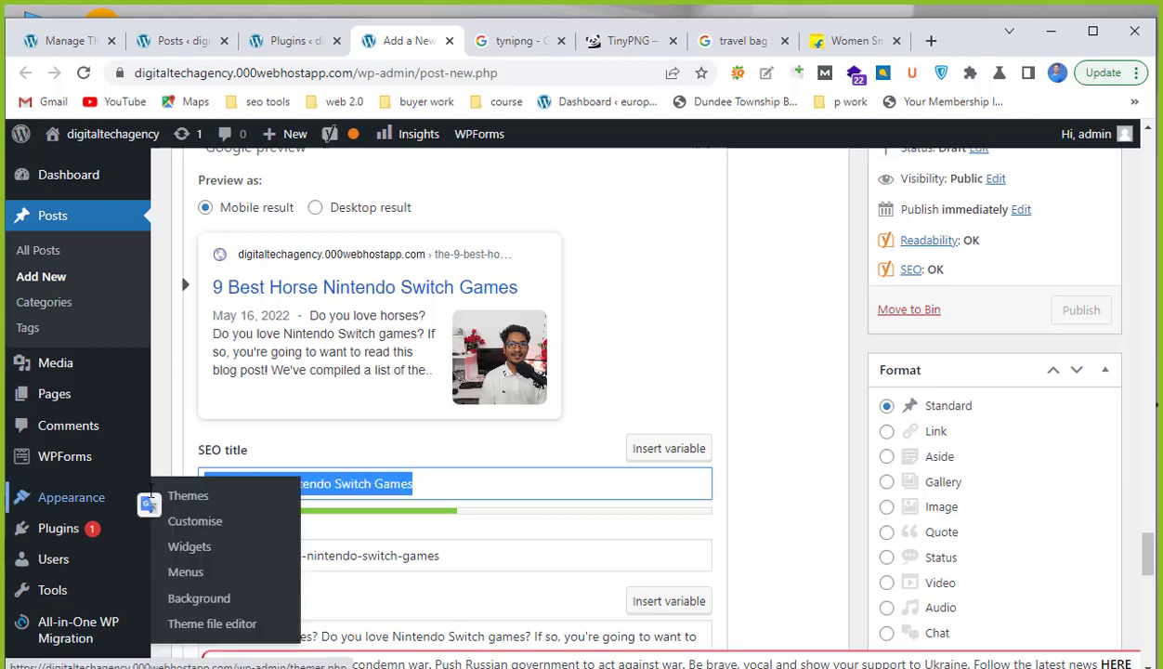
left_click(428, 482)
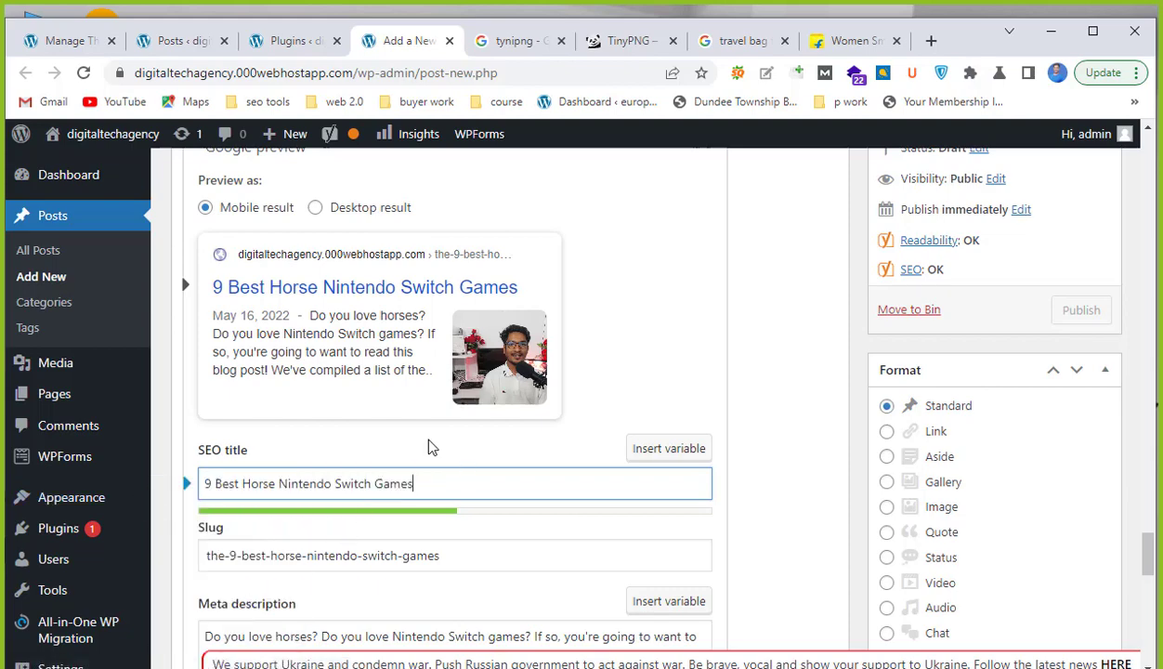
scroll(539, 498, "down", 10)
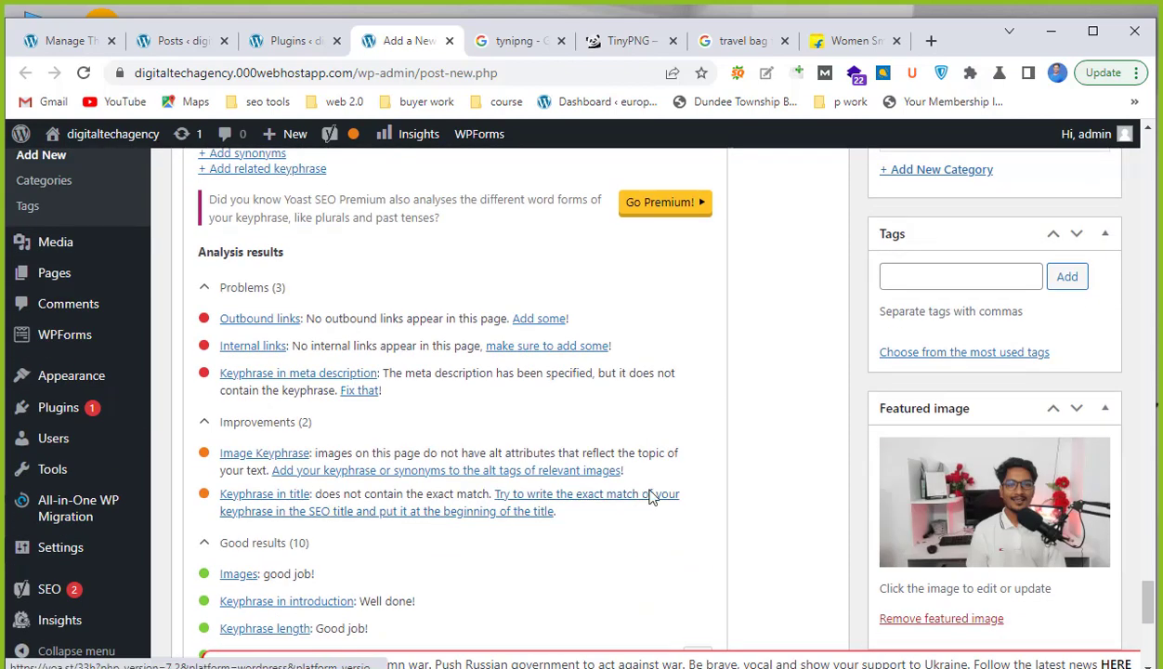
Clear the old on_page__fb_First_Frame title in the featured image details and close them
left_click(973, 499)
scroll(956, 464, "down", 3)
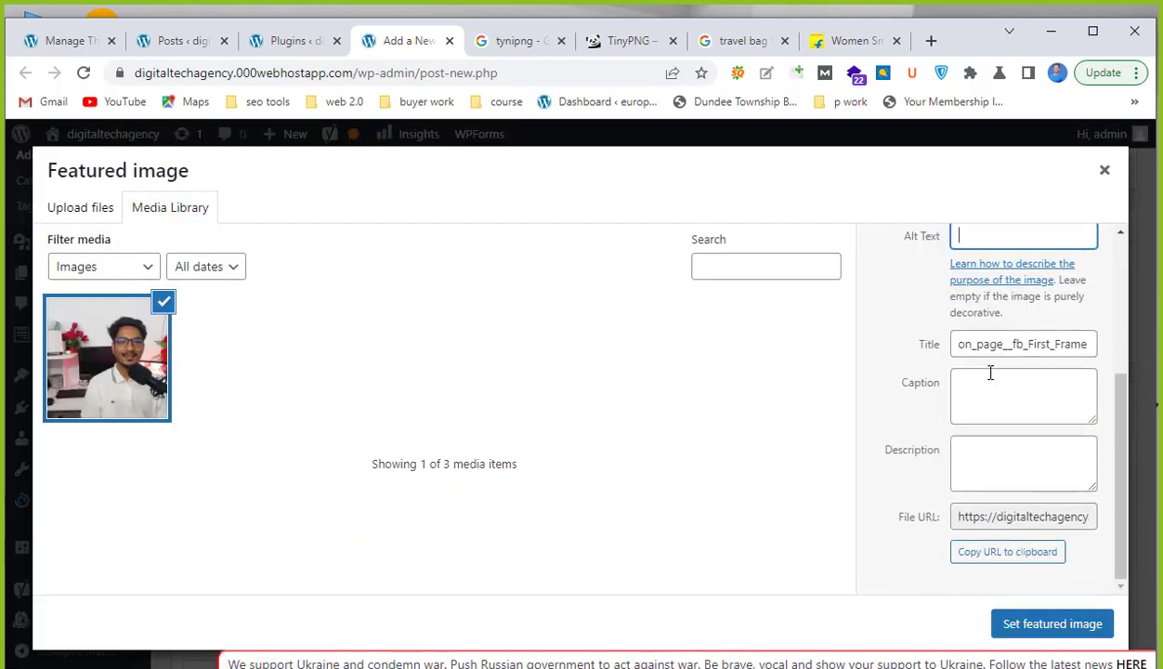
double_click(966, 344)
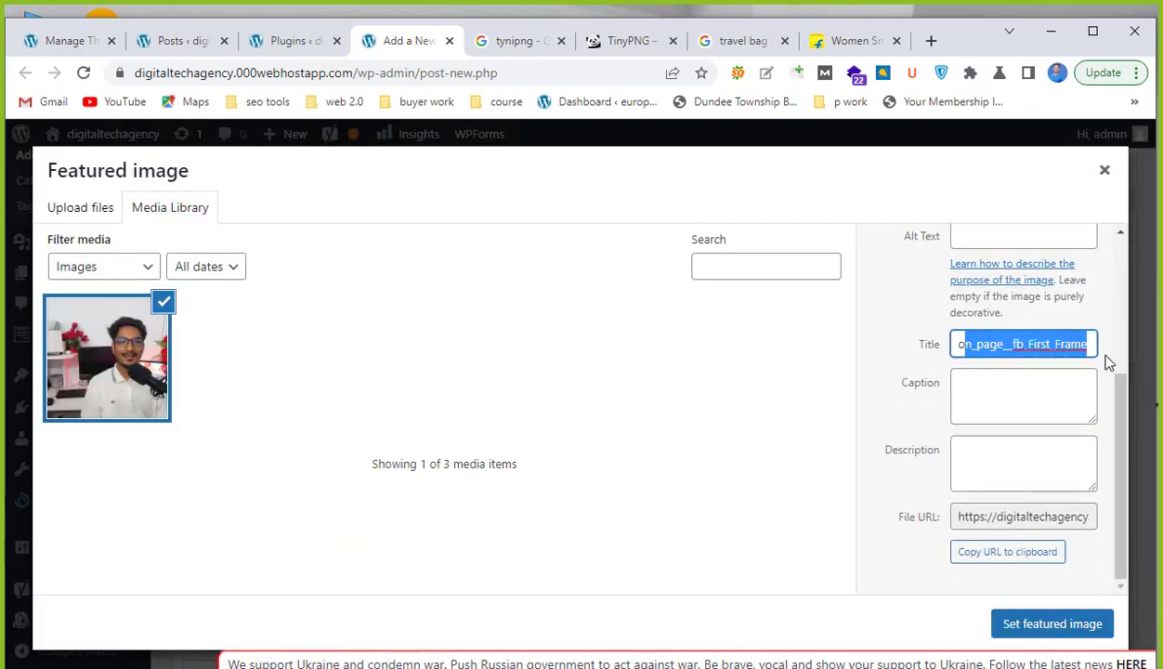
key("BackSpace")
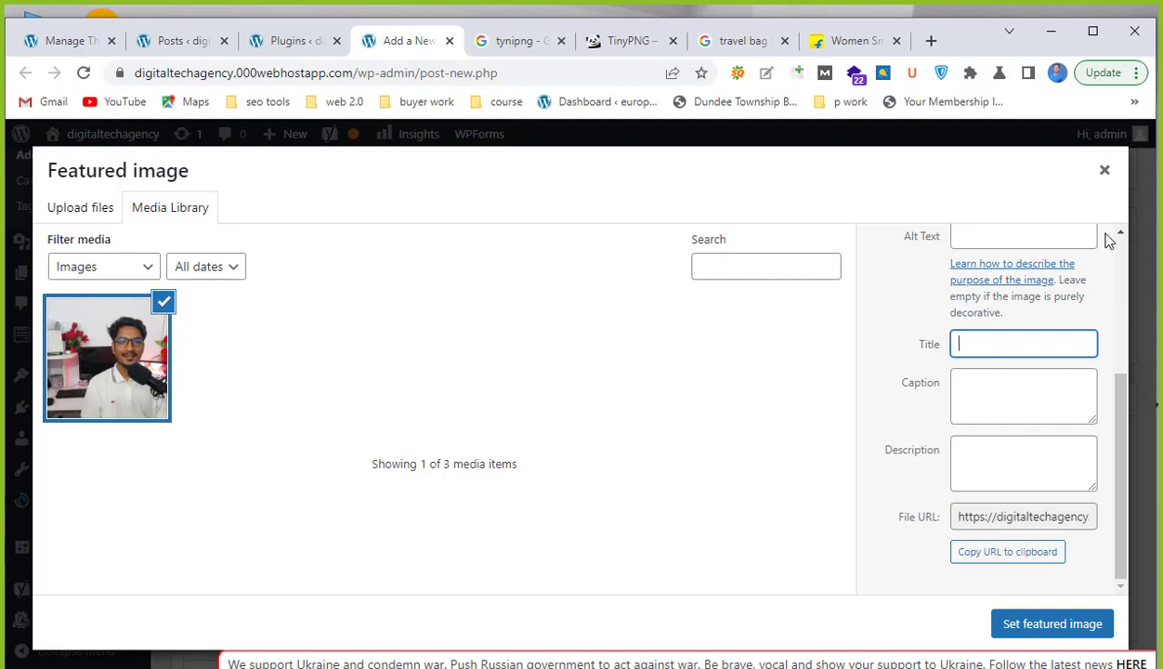
left_click(1104, 170)
Select and copy the entire Yoast SEO title '9 Best Horse Nintendo Switch Games'
scroll(371, 449, "up", 10)
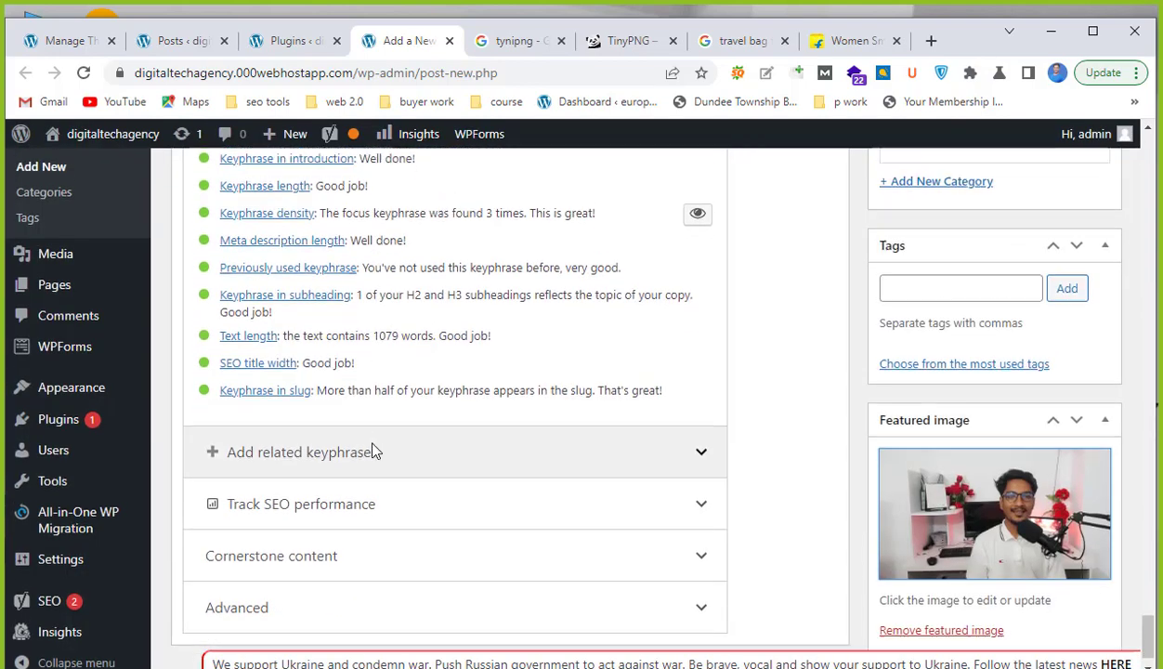
scroll(364, 445, "up", 2)
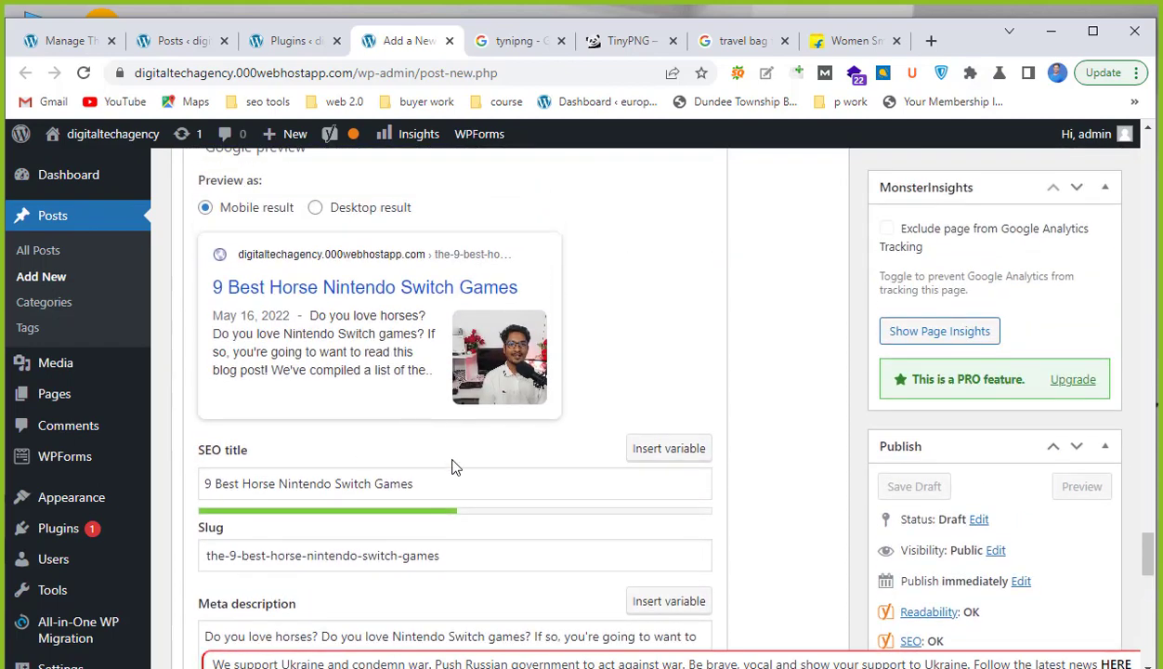
left_click(434, 478)
triple_click(435, 477)
key("ctrl+c")
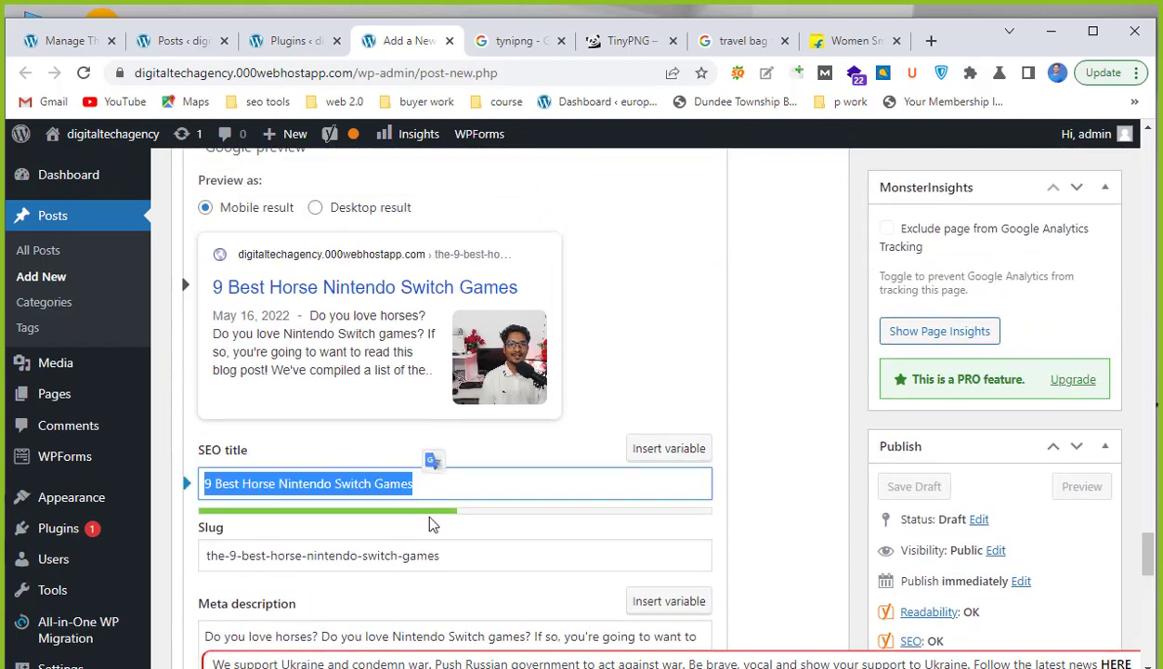
scroll(989, 541, "down", 8)
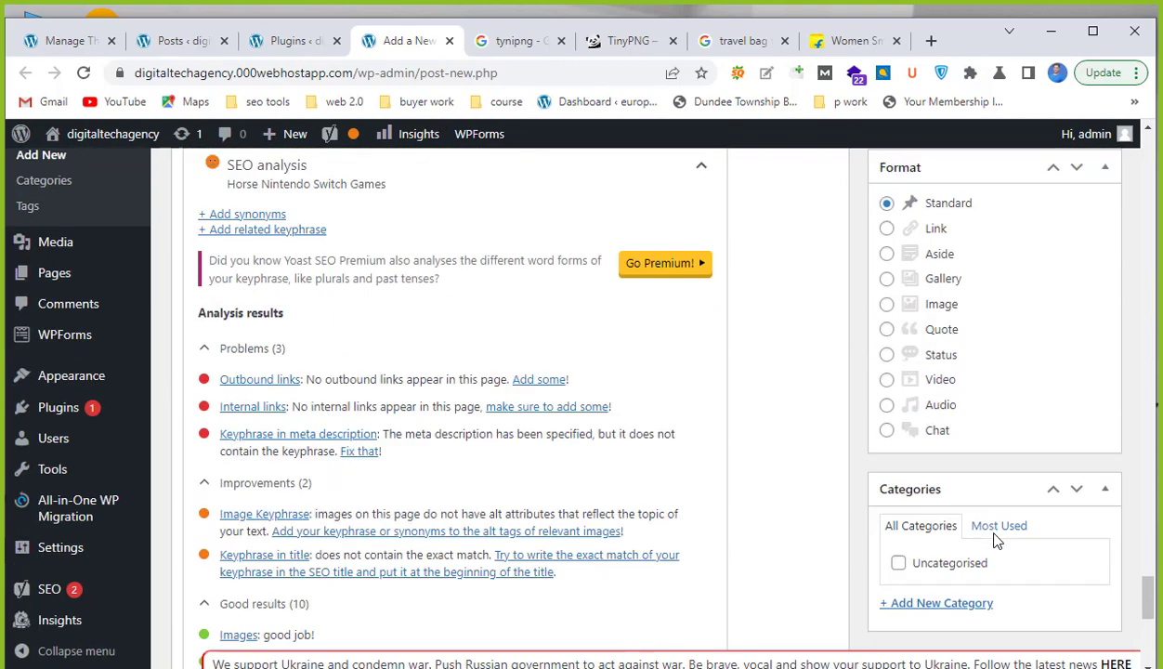
scroll(990, 541, "down", 3)
Paste the SEO title into the featured image's Title field
left_click(956, 471)
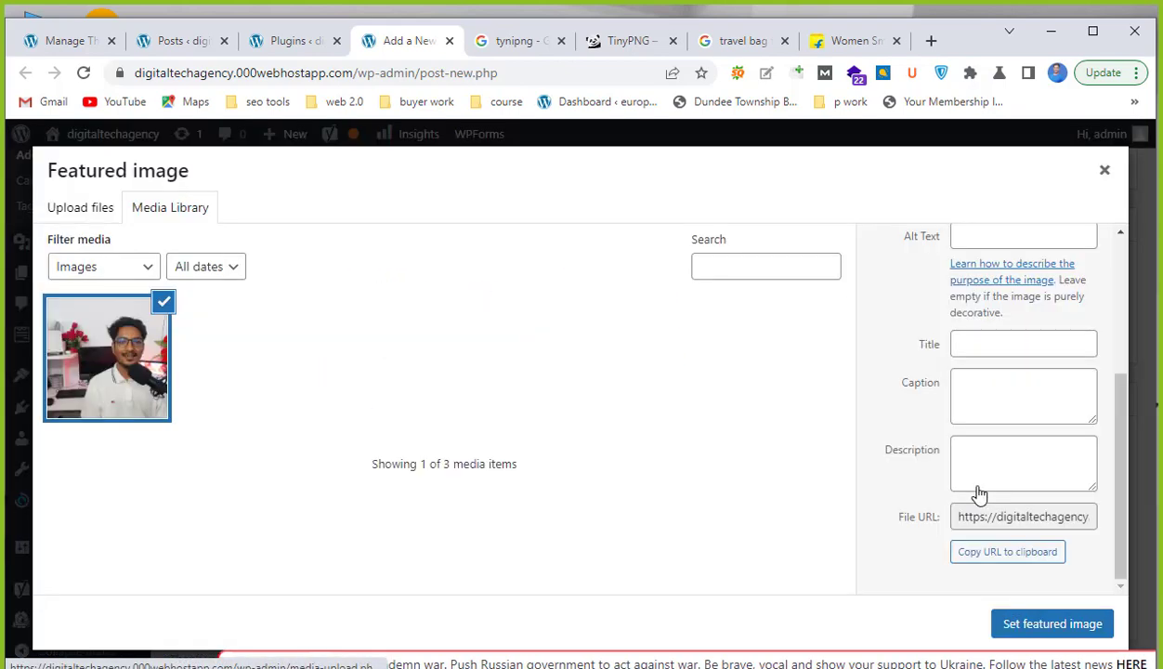
left_click(997, 344)
key("ctrl+v")
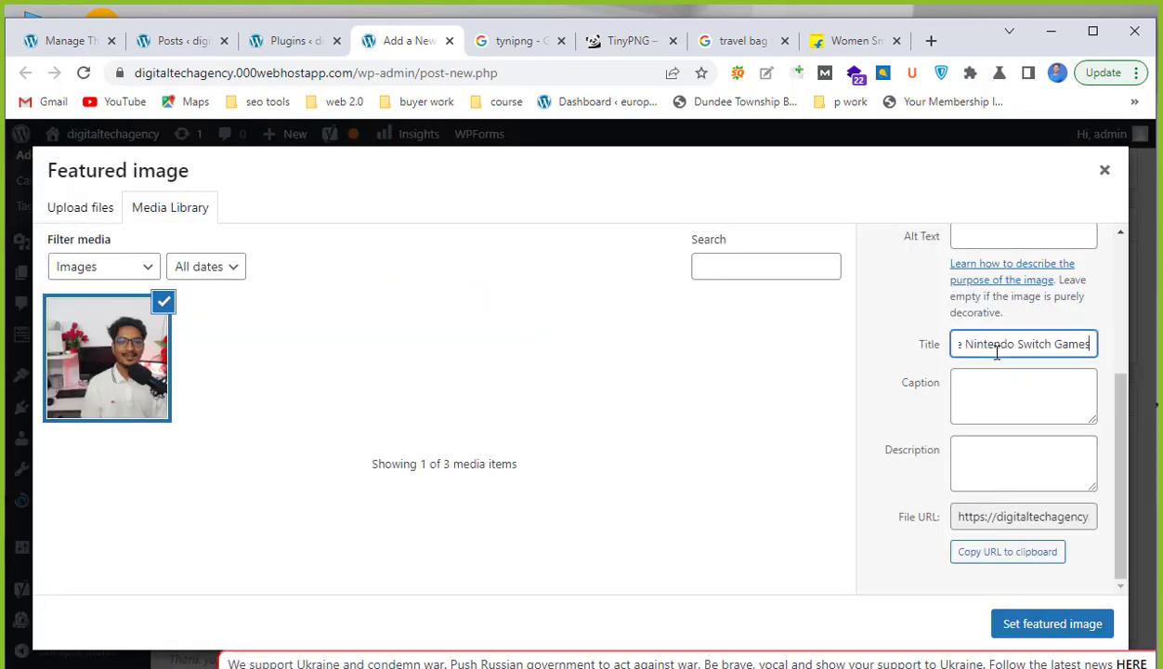
scroll(971, 325, "up", 1)
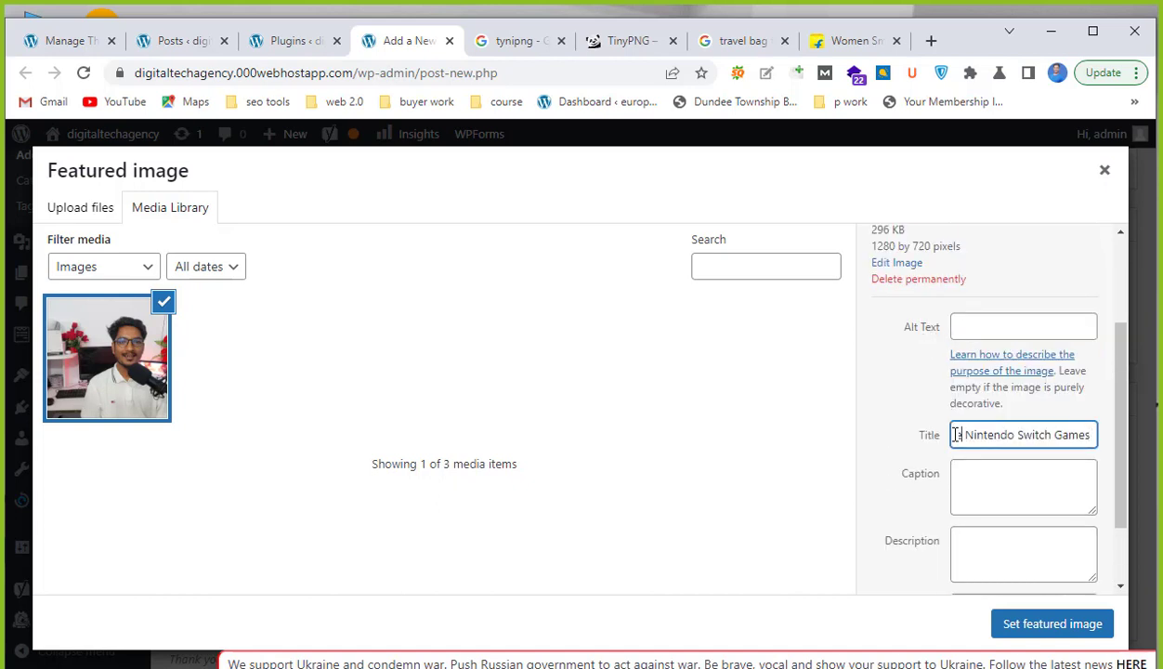
left_click_drag(957, 435, 1128, 435)
left_click(995, 434)
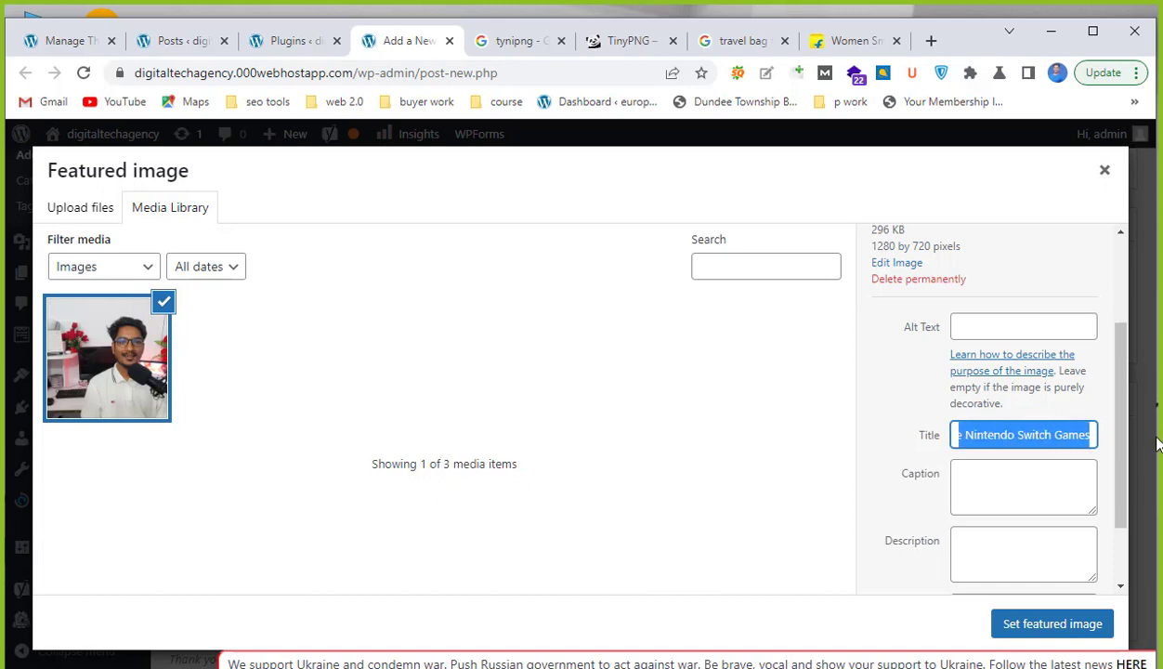
Paste the same text as the image's alt text and confirm the image
left_click(1000, 327)
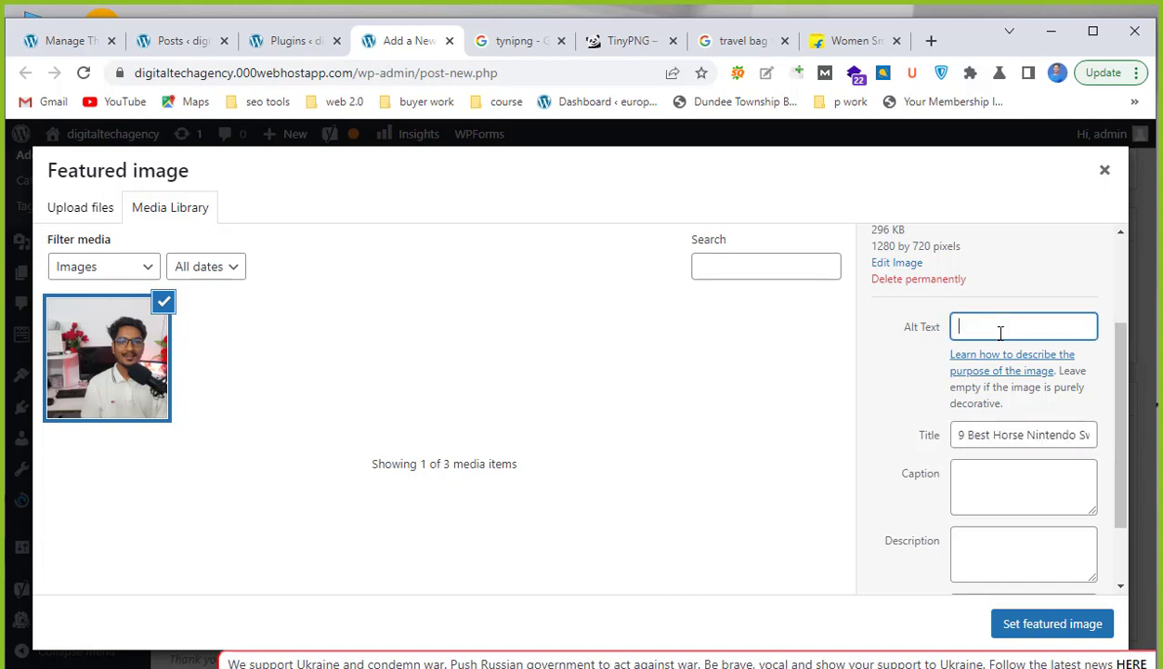
key("ctrl+v")
left_click_drag(993, 335, 894, 346)
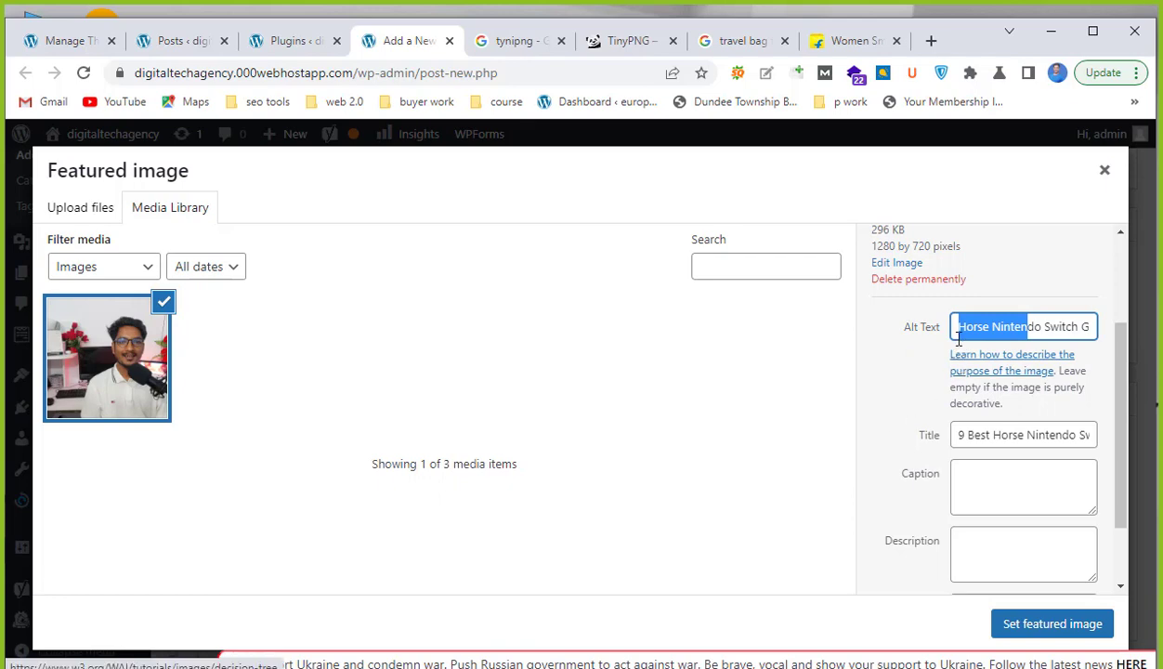
left_click(1011, 630)
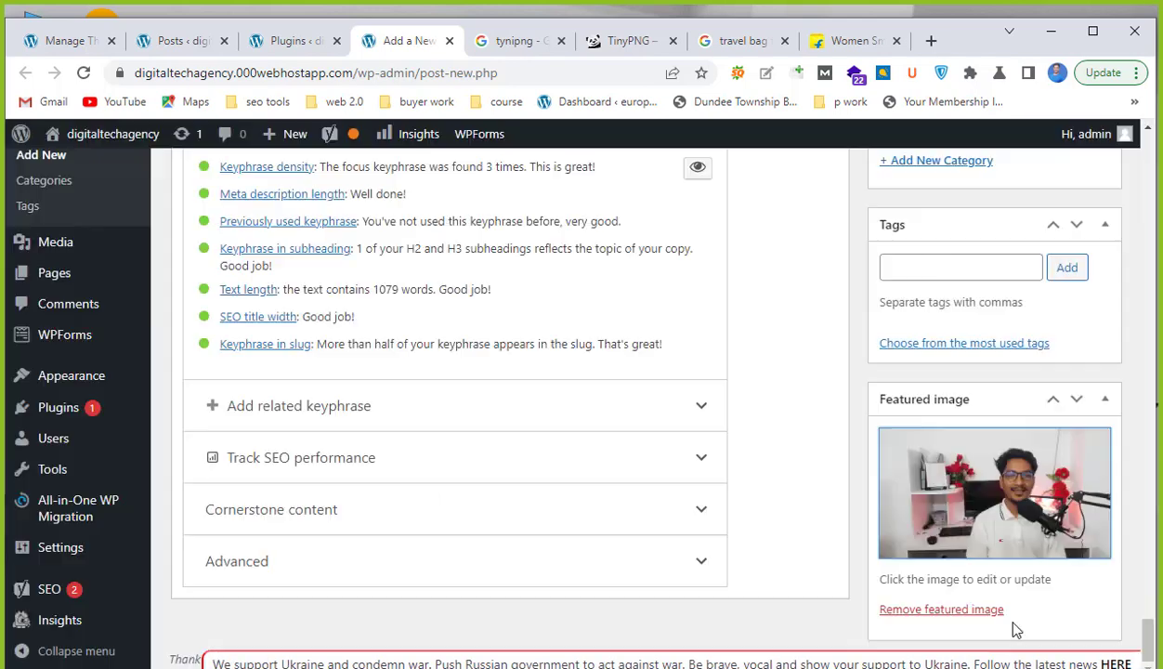
Close the stray blank tab and set on_page__fb_First_Frame.png as the featured image
middle_click(970, 506)
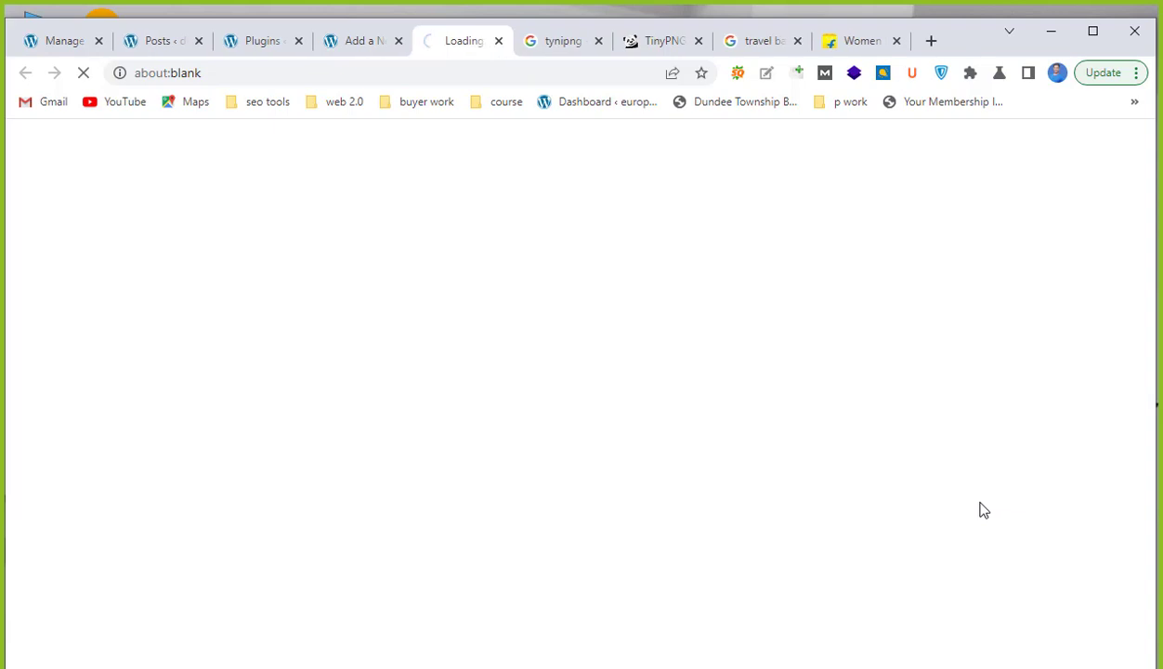
left_click(498, 41)
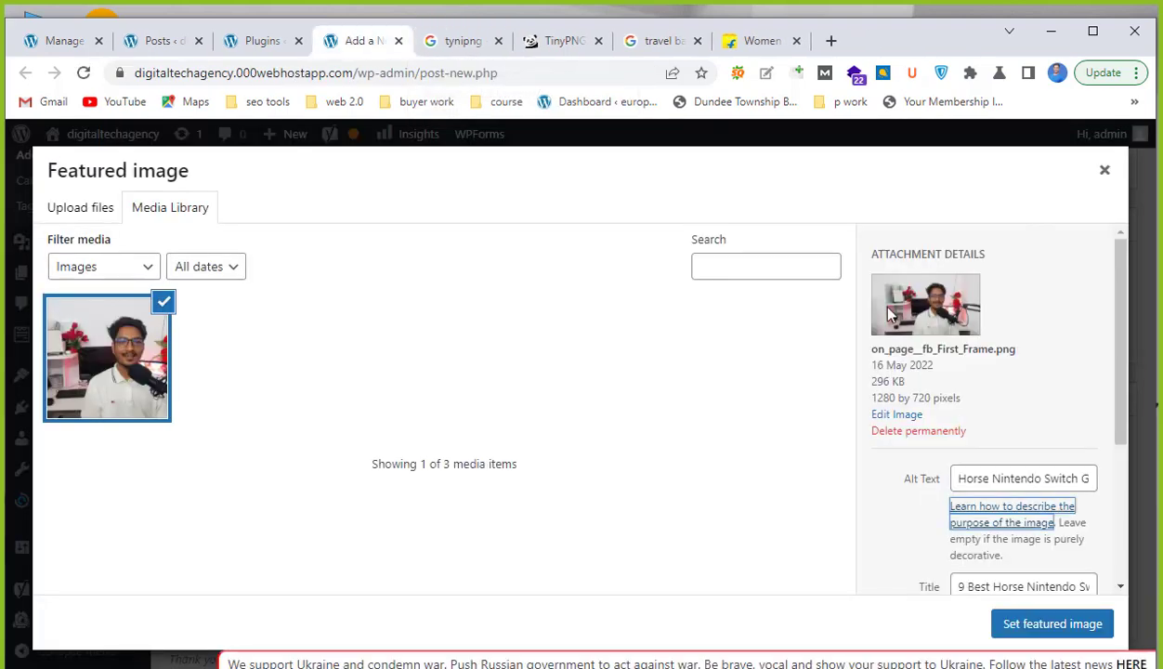
scroll(983, 485, "down", 3)
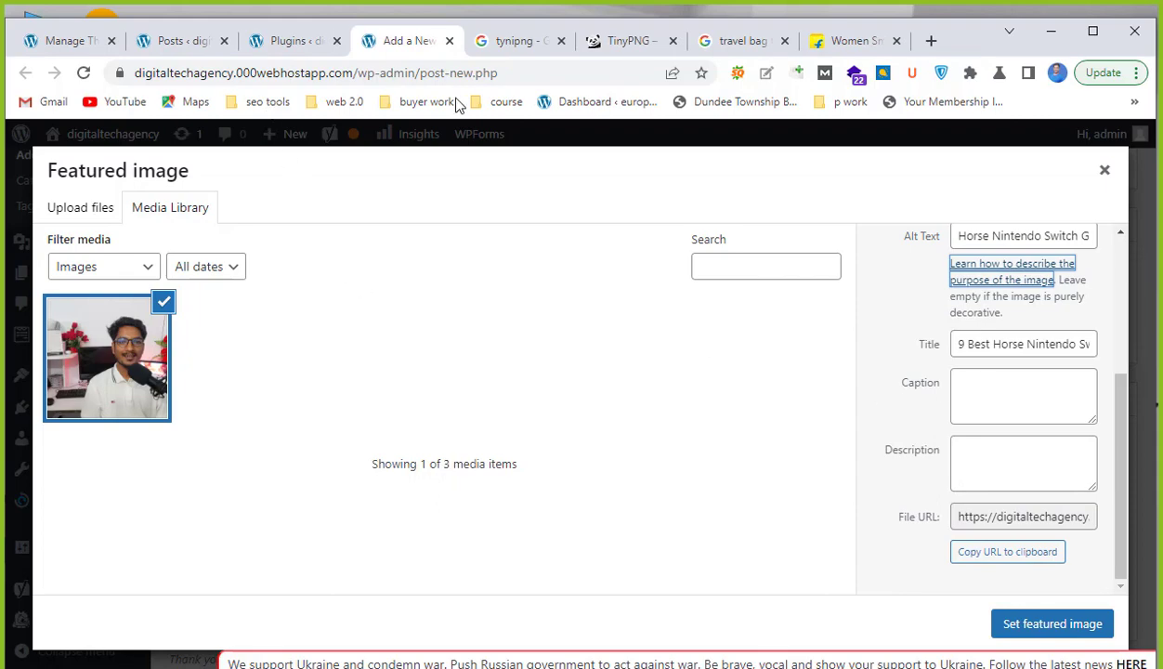
left_click(1031, 632)
Confirm Yoast SEO is among the installed plugins, then return to the post's Yoast analysis
left_click(283, 44)
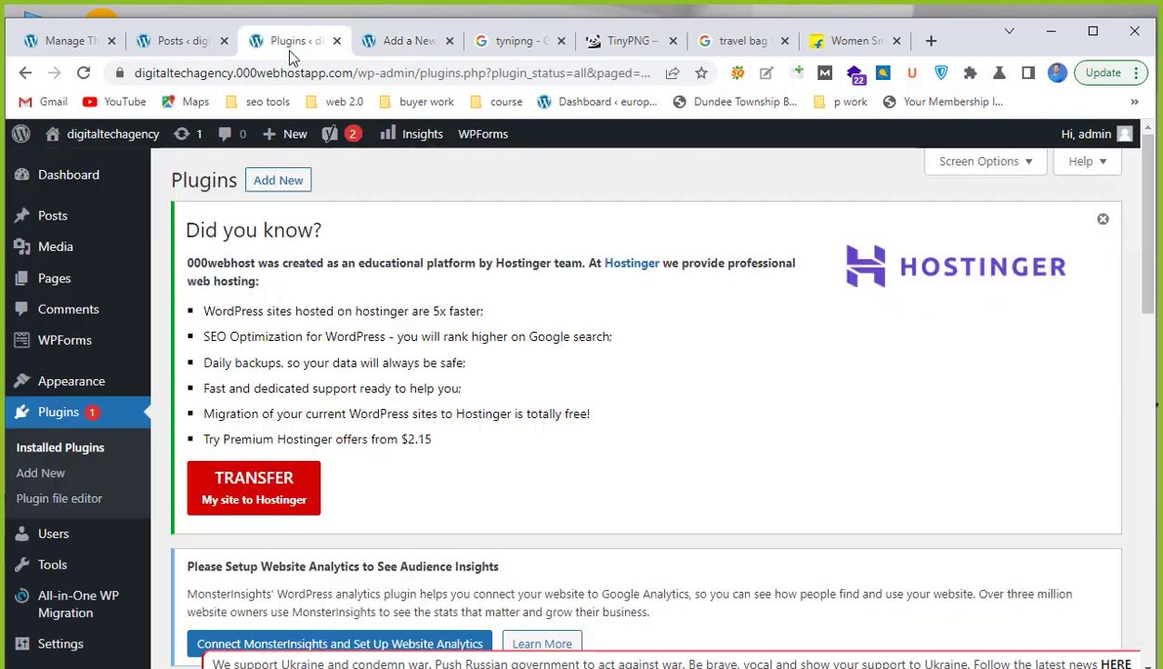
scroll(444, 324, "down", 10)
scroll(444, 324, "up", 4)
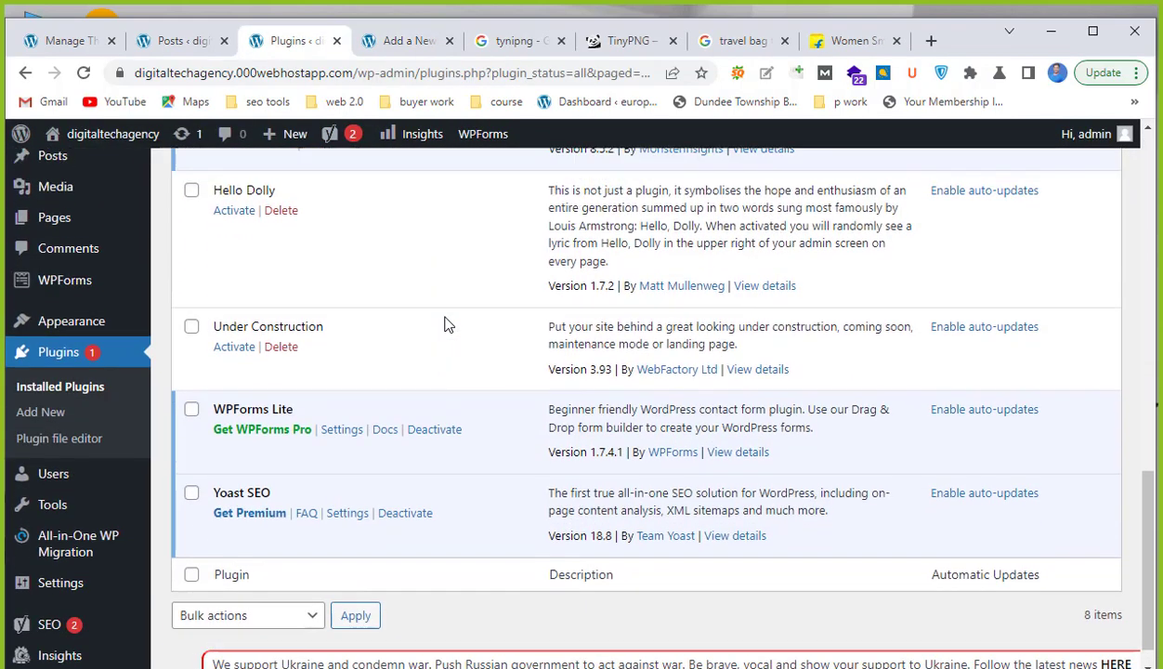
key("ctrl+Tab")
scroll(440, 340, "up", 5)
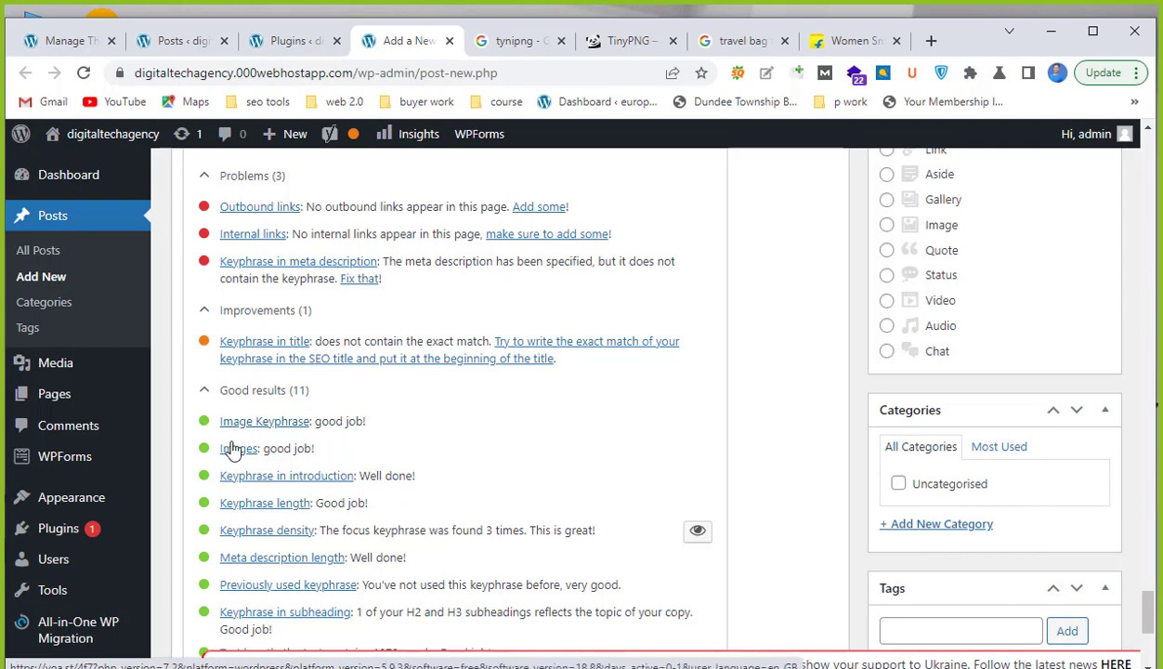
Jump from the keyphrase-in-meta-description problem to the Meta description box and select its text
scroll(212, 372, "up", 3)
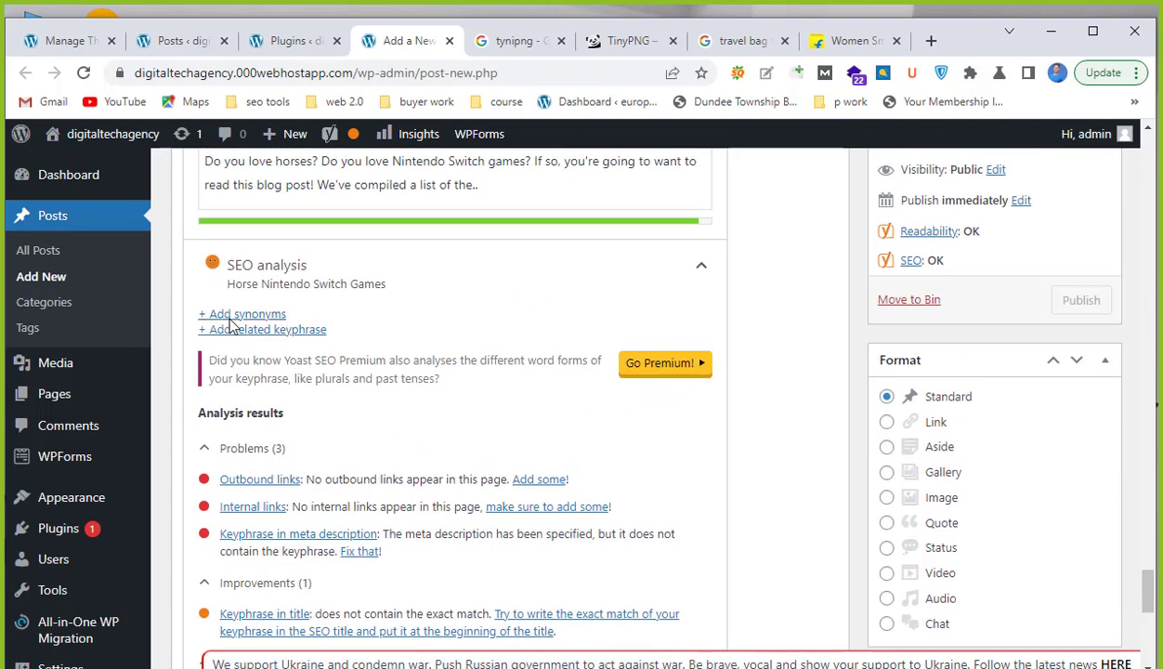
scroll(251, 385, "down", 2)
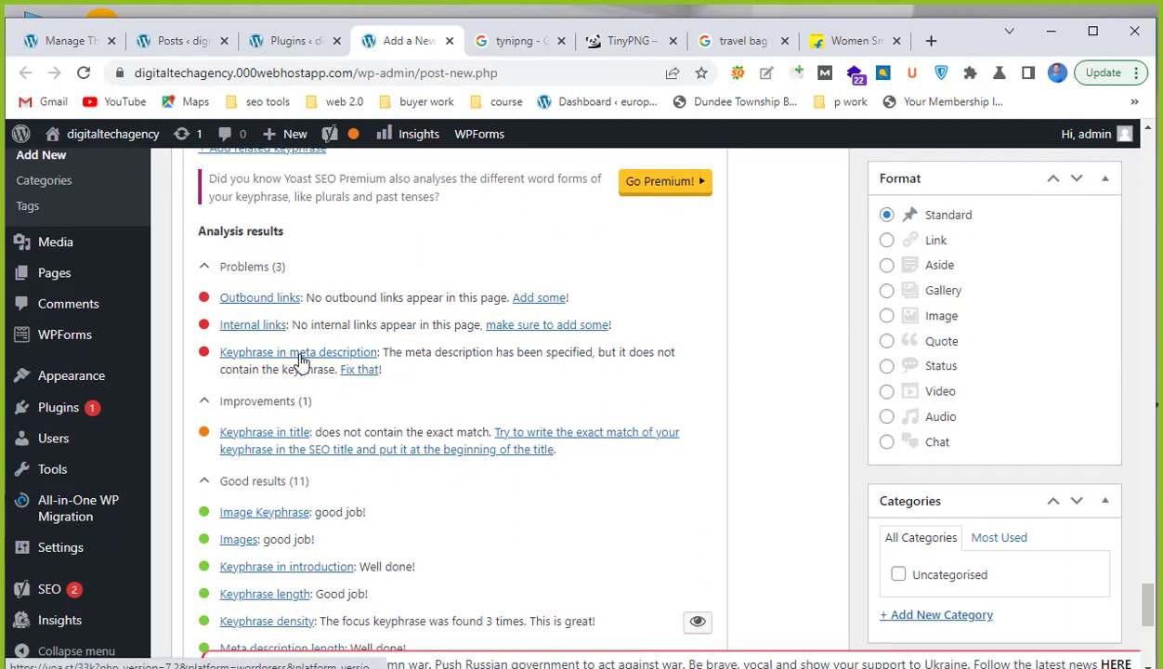
left_click(360, 369)
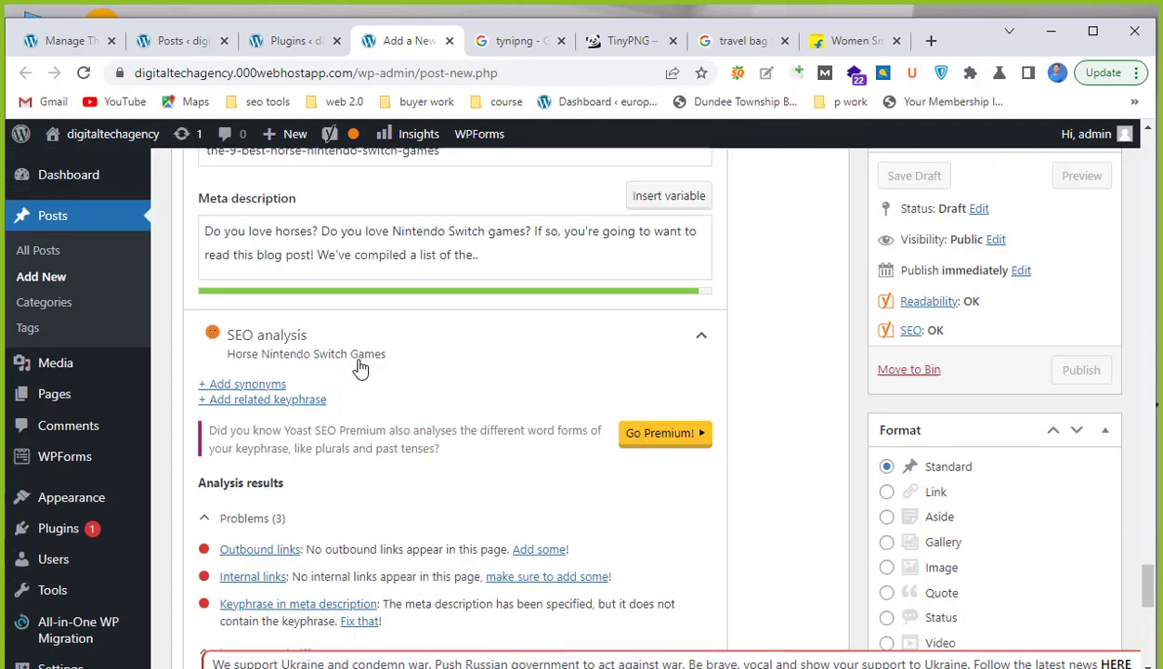
left_click_drag(492, 552, 171, 539)
scroll(362, 526, "up", 6)
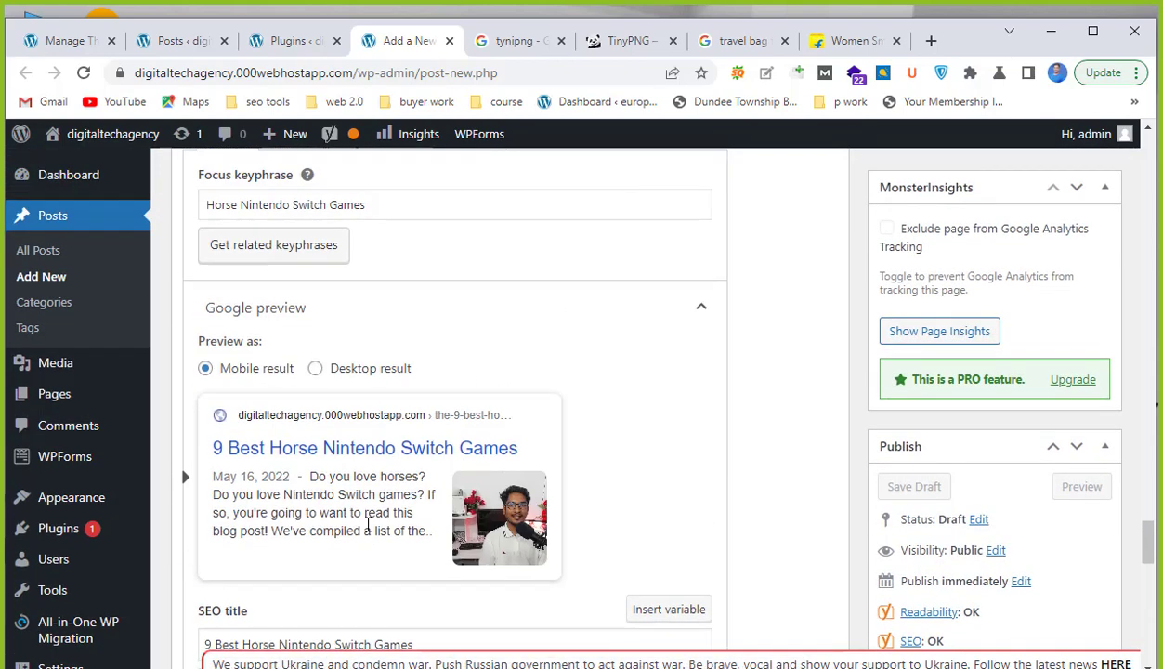
scroll(355, 526, "down", 4)
scroll(355, 526, "down", 3)
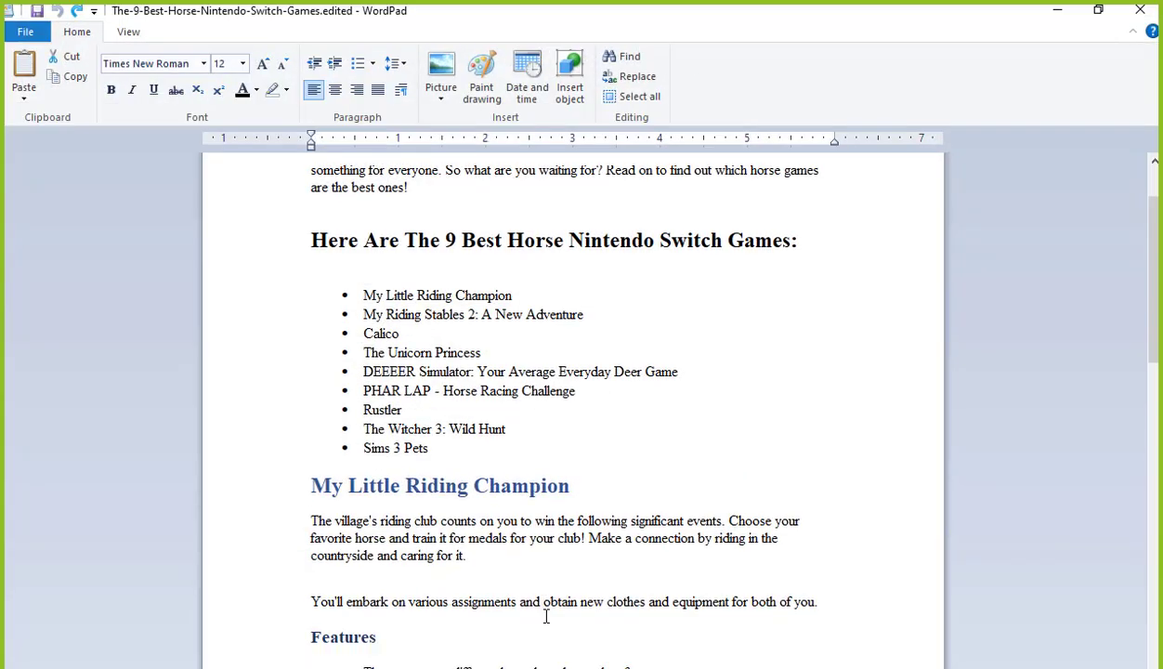
Restore WordPad and select the drafted meta description paragraph
scroll(547, 603, "down", 20)
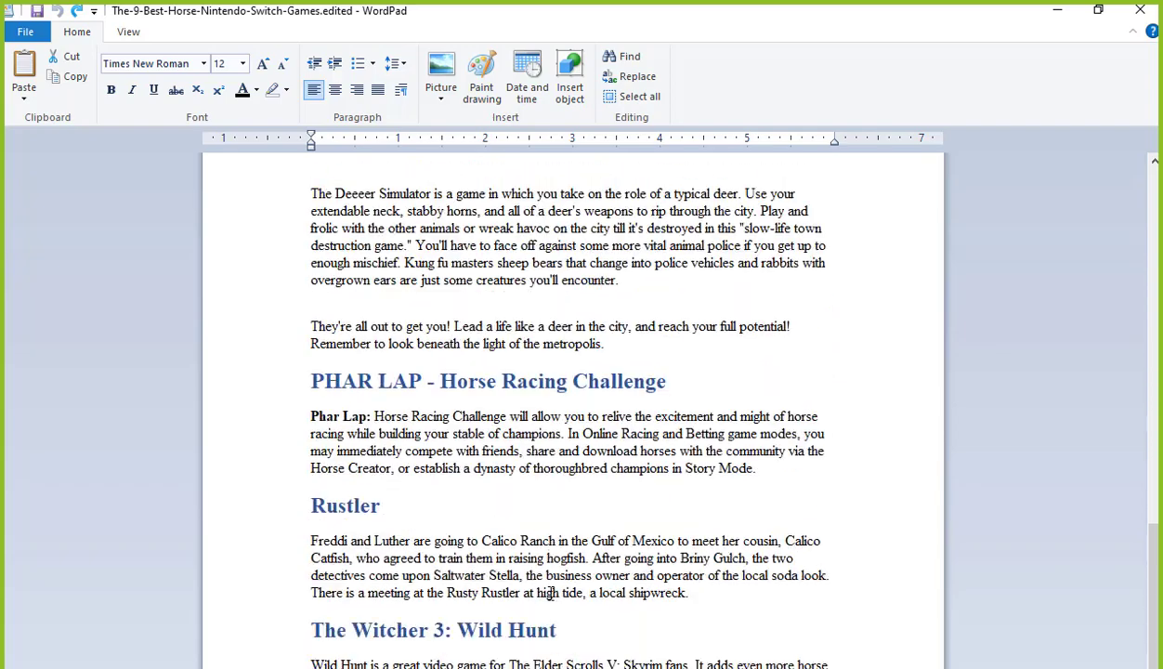
scroll(550, 593, "down", 15)
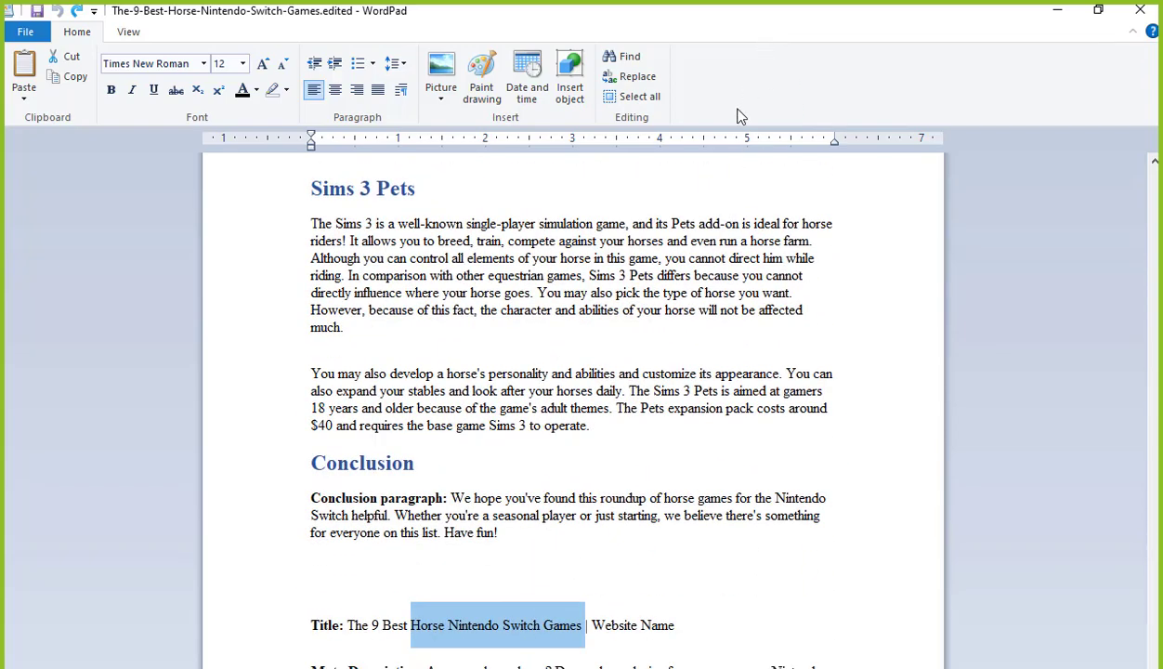
double_click(650, 11)
scroll(614, 271, "down", 5)
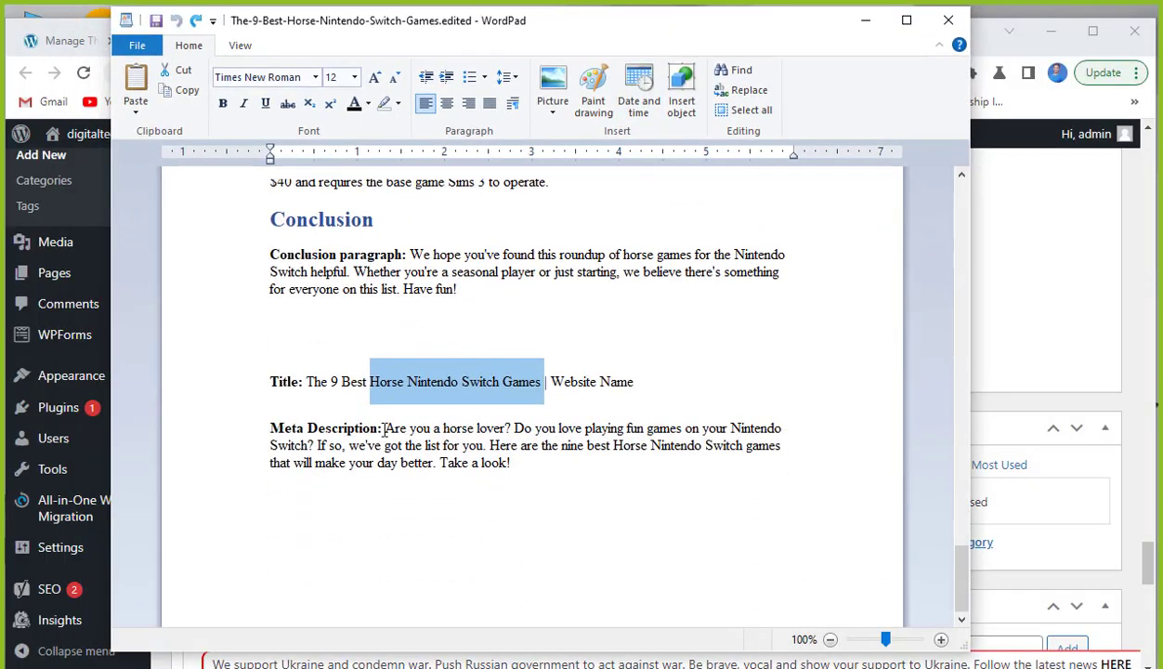
left_click_drag(383, 430, 536, 479)
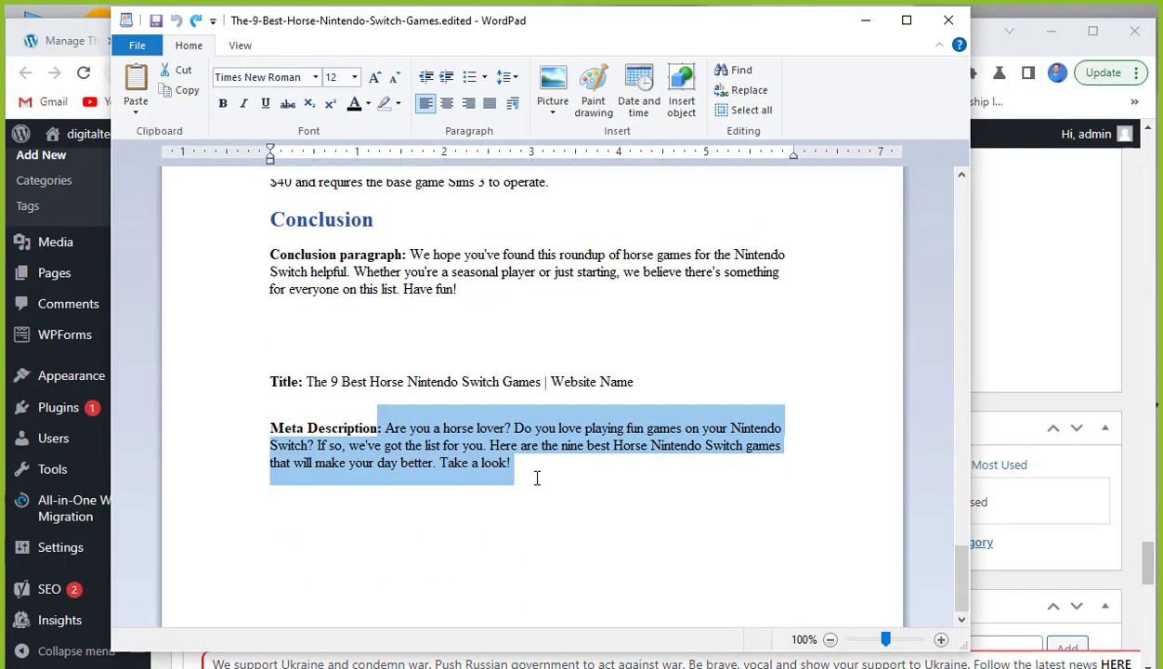
Paste the draft after the old meta description, then delete the appended text again
left_click(865, 20)
scroll(485, 462, "down", 2)
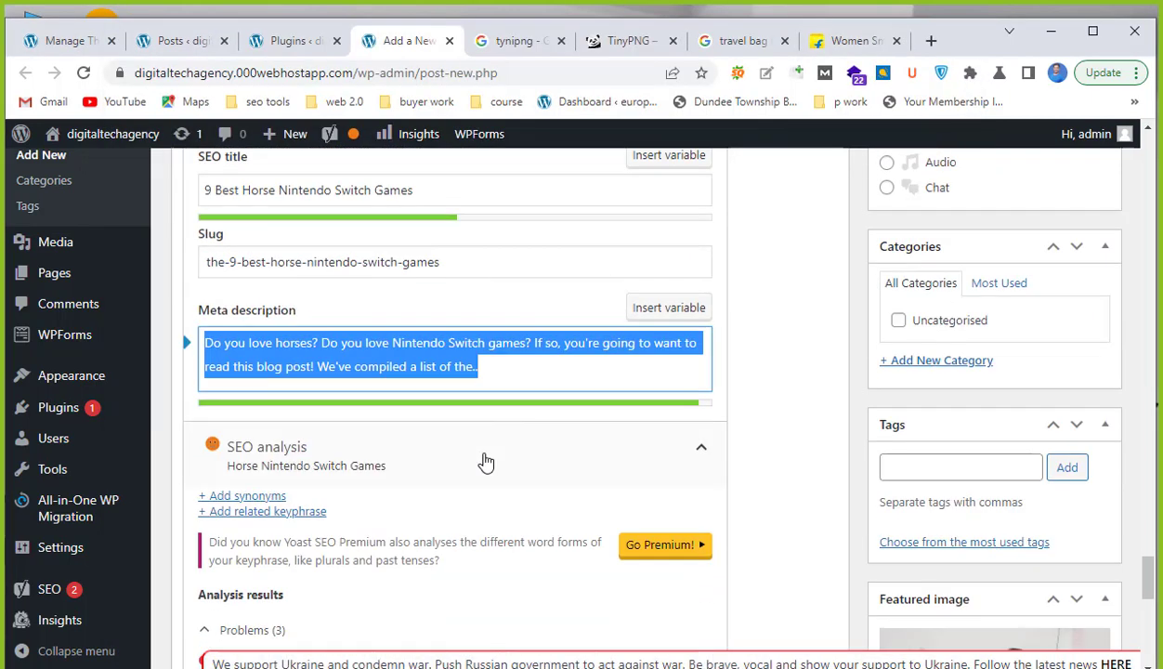
left_click(517, 365)
type(": Are you a horse lover? Do you love playing fun games on your Nintendo Switch? If so, we've got the list for you. Here are the nine best Horse Nintendo Switch games that will make your day better. Take a look!")
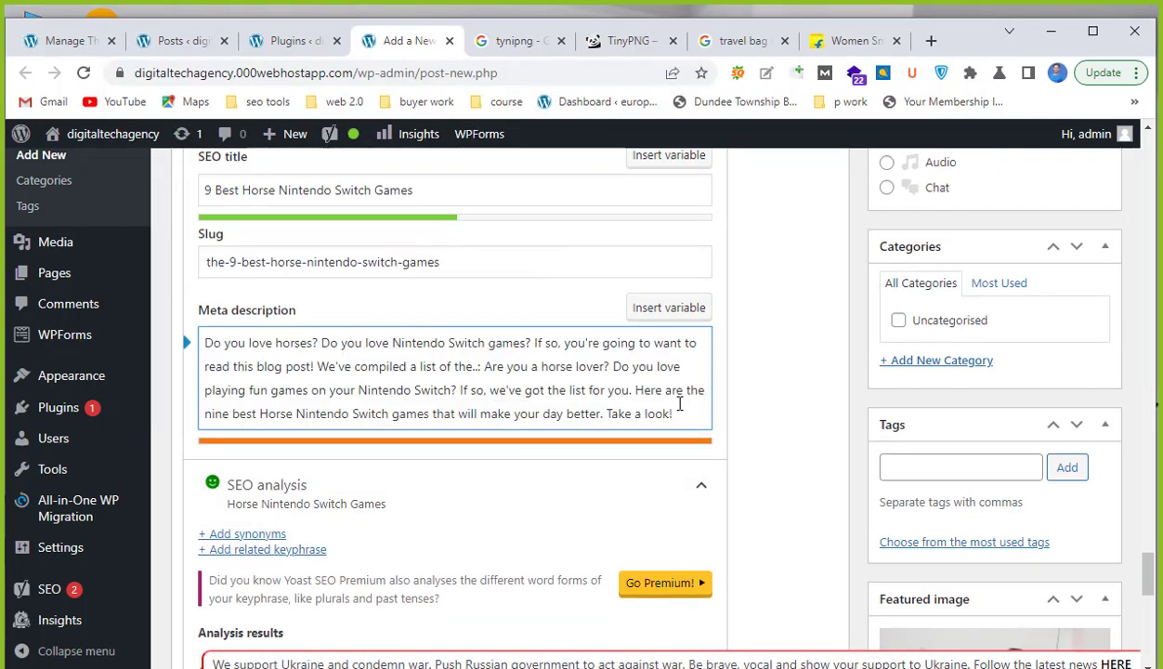
left_click_drag(670, 413, 606, 377)
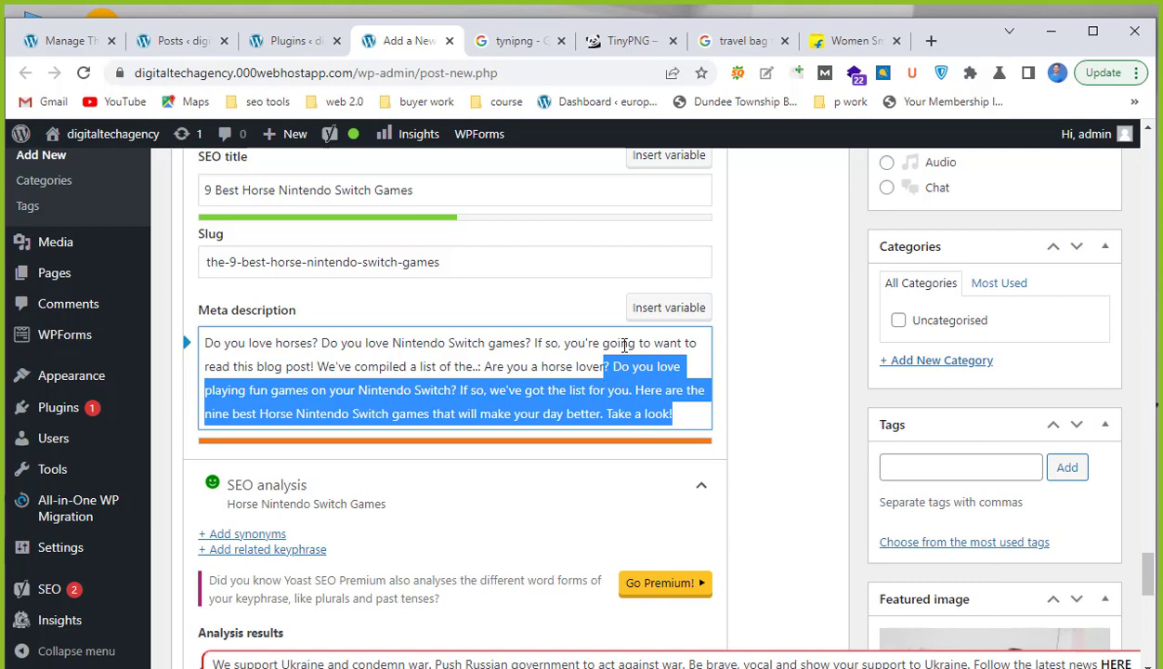
key("BackSpace")
key("BackSpace")
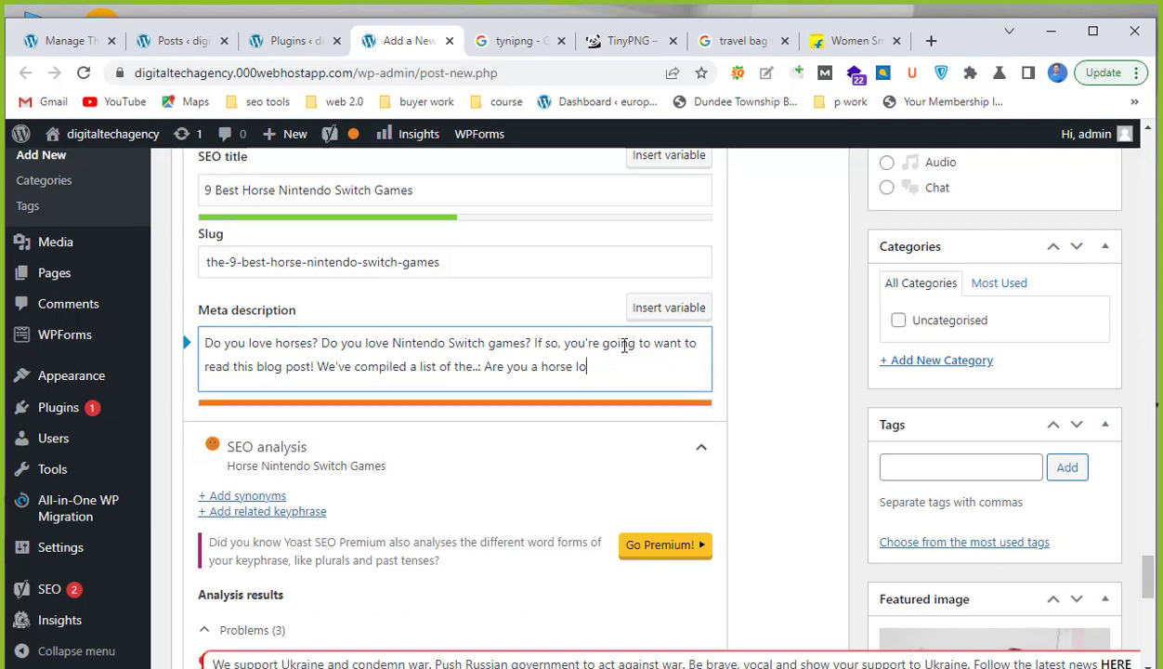
key("BackSpace")
key("BackSpace")
key("BackSpace")
key("BackSpace")
key("BackSpace")
key("BackSpace")
key("BackSpace")
key("BackSpace")
key("BackSpace")
key("BackSpace")
key("BackSpace")
key("BackSpace")
key("BackSpace")
key("BackSpace")
key("BackSpace")
key("BackSpace")
key("BackSpace")
key("BackSpace")
key("BackSpace")
key("BackSpace")
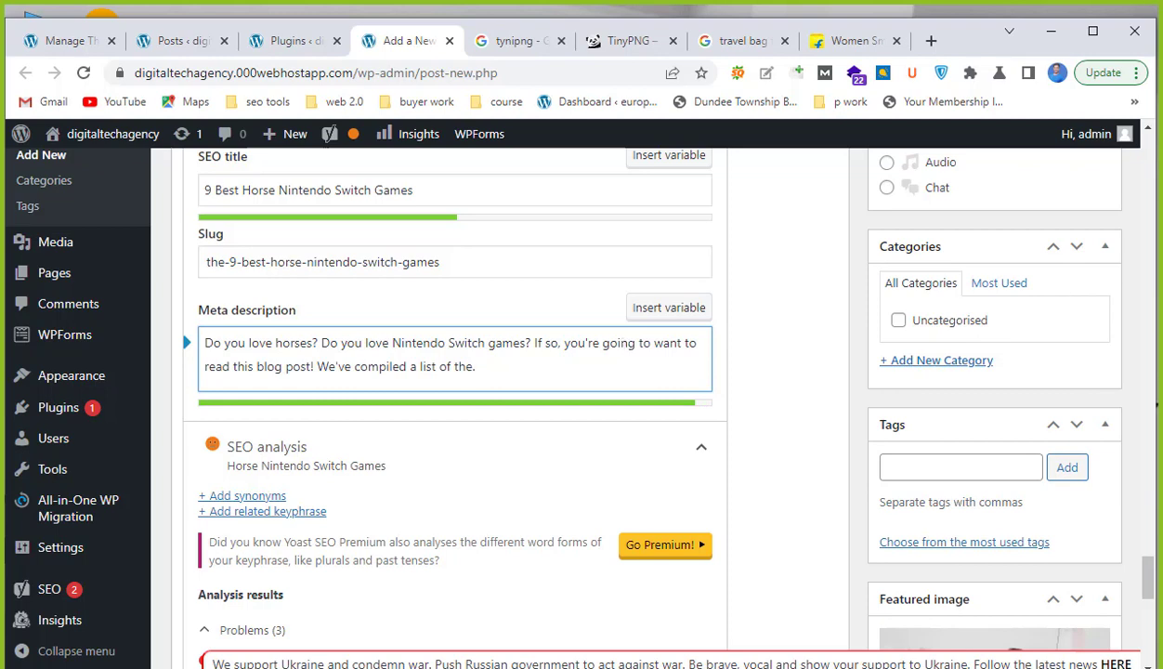
Replace the meta description with the draft, ending at 'nine best Horse Nintendo Switch games'
left_click_drag(476, 367, 185, 346)
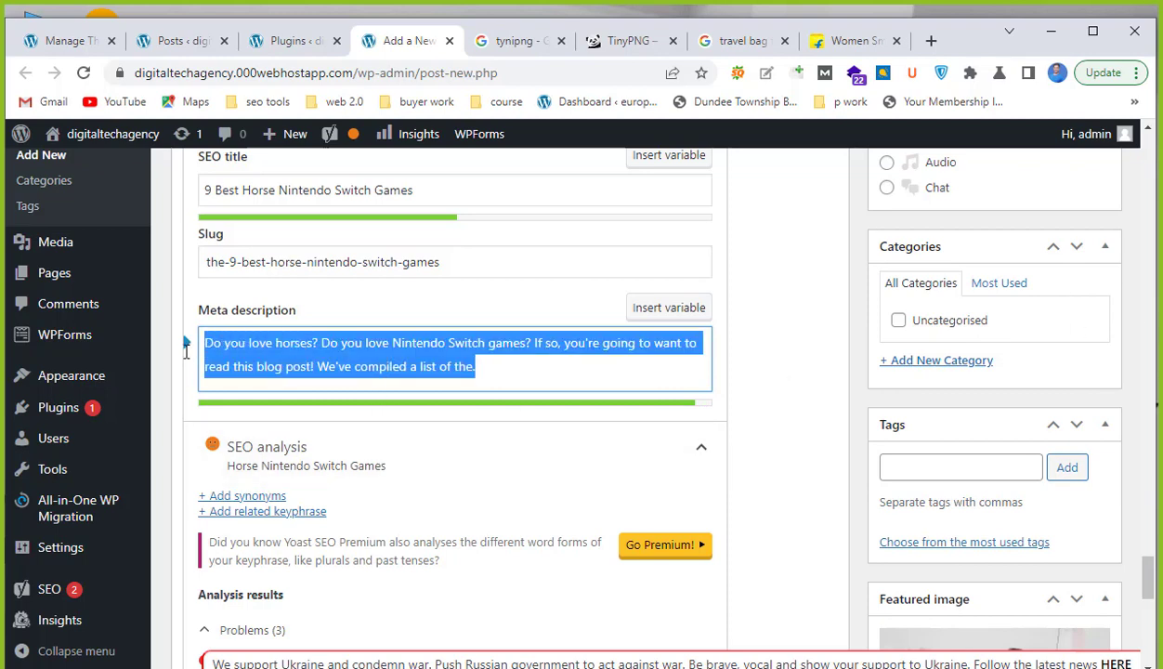
key("BackSpace")
type(": Are you a horse lover? Do you love playing fun games on your Nintendo Switch? If so, we've got the list for you. Here are the nine best Horse Nintendo Switch games that will make your day better. Take a look!")
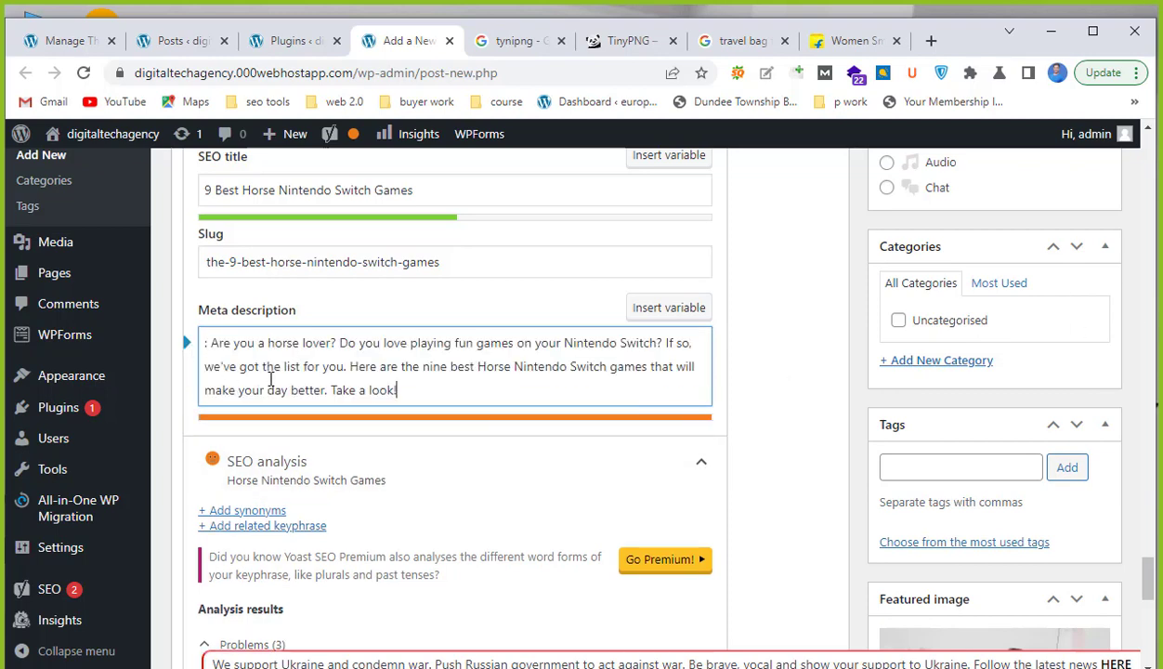
left_click_drag(655, 379, 653, 369)
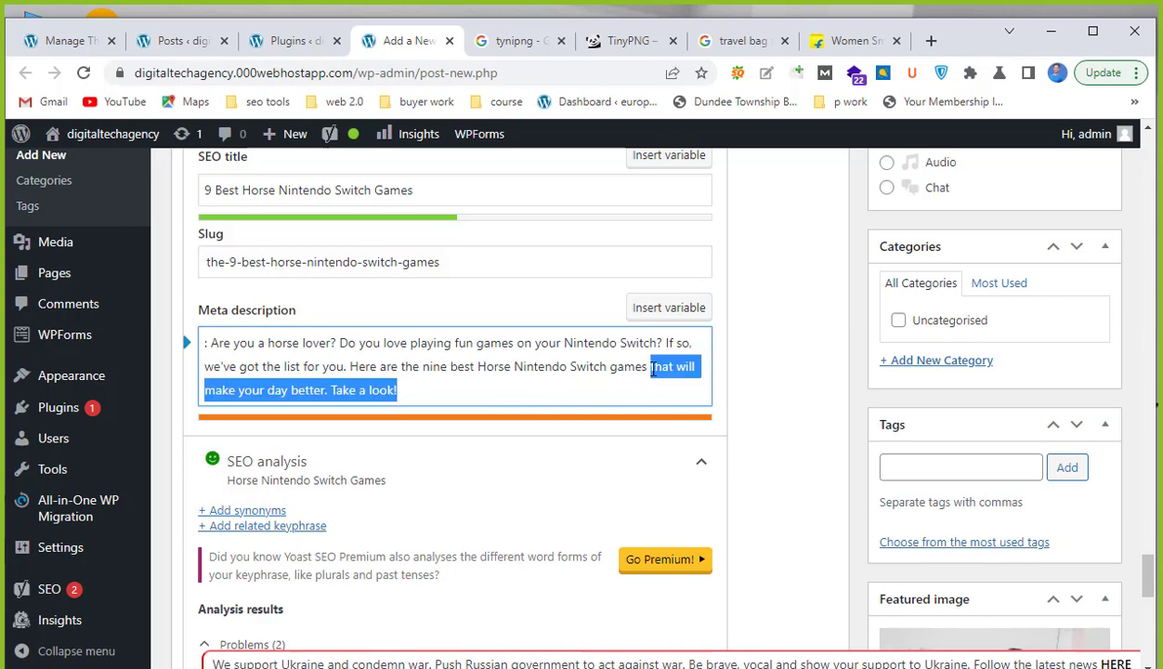
key("BackSpace")
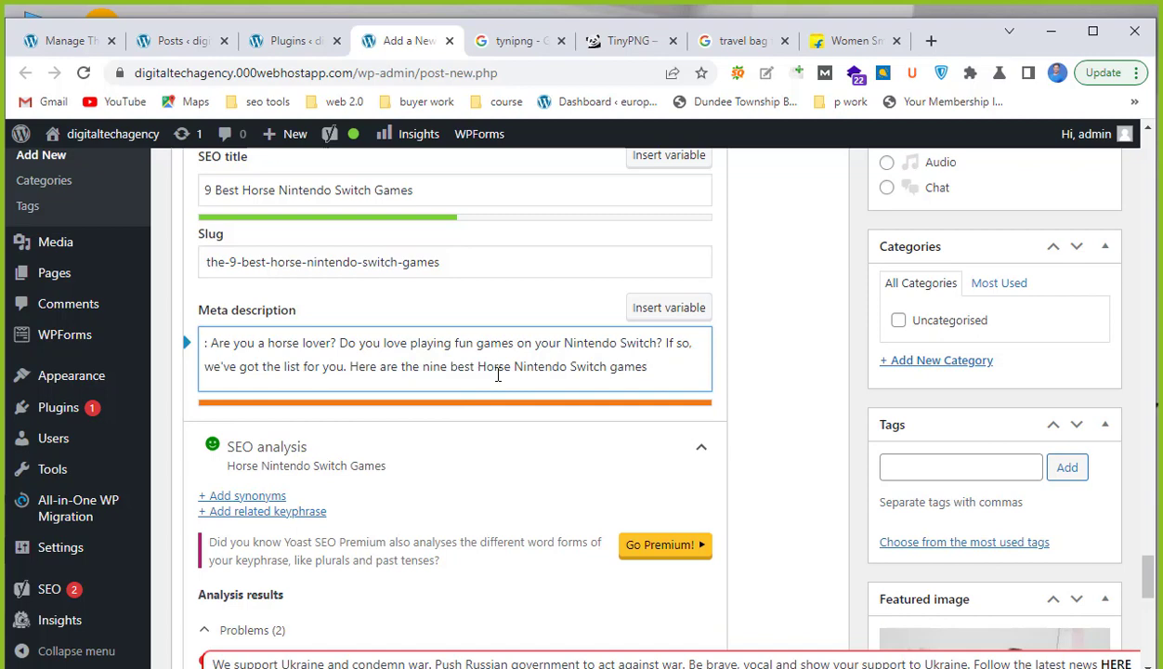
scroll(498, 374, "down", 4)
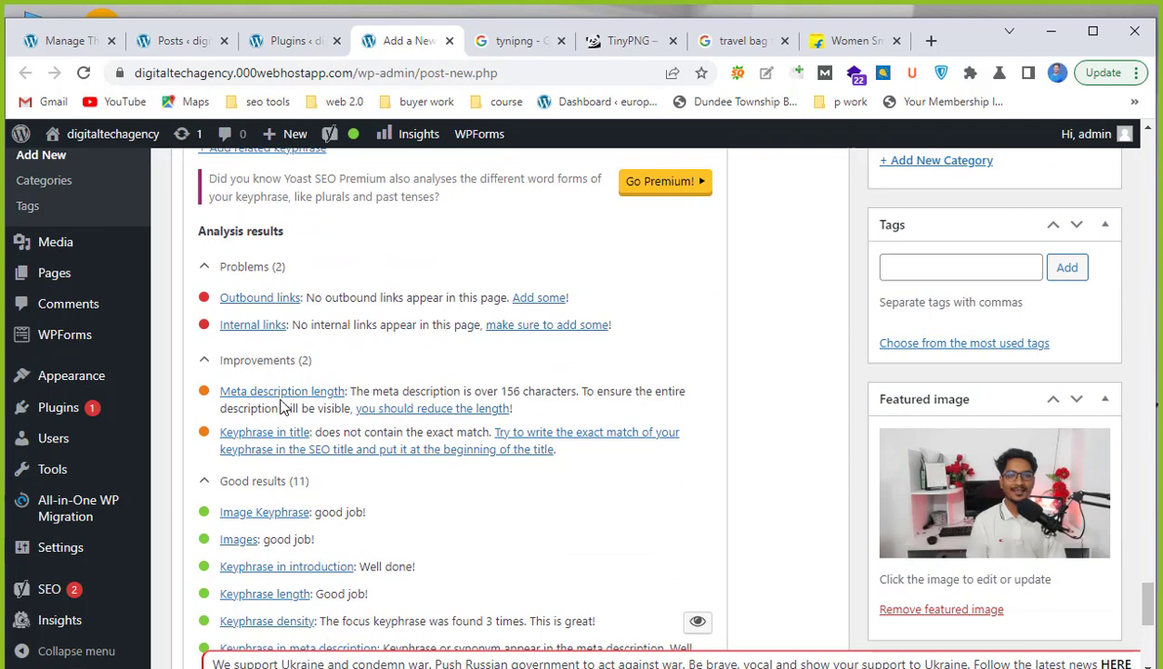
scroll(278, 418, "down", 2)
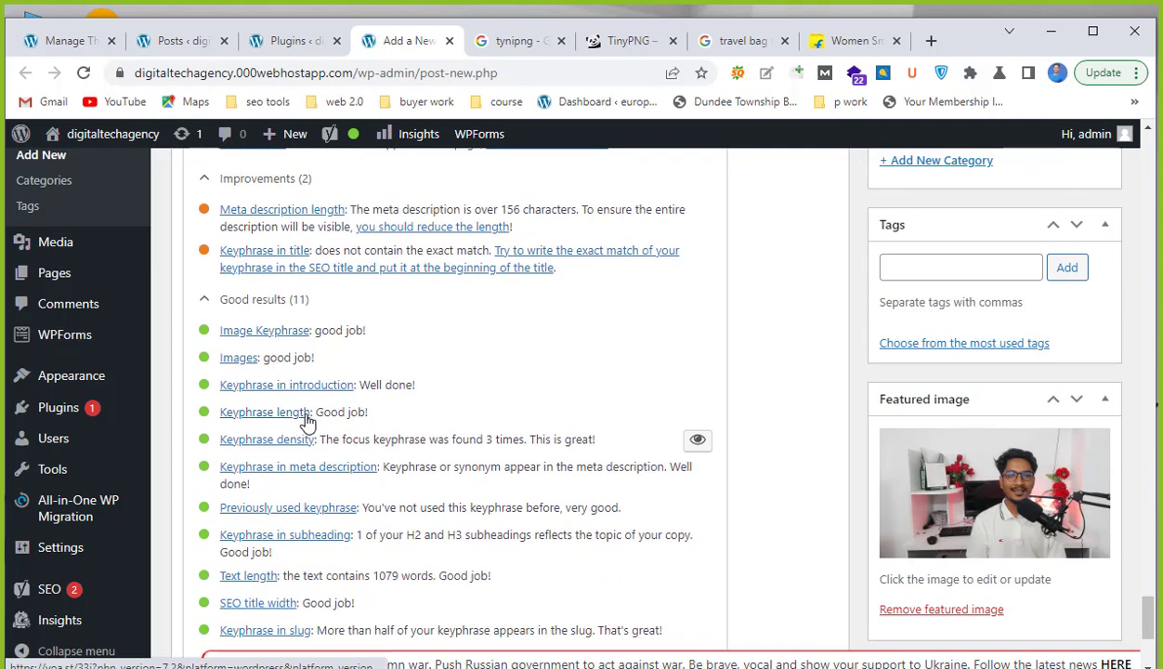
scroll(306, 420, "down", 1)
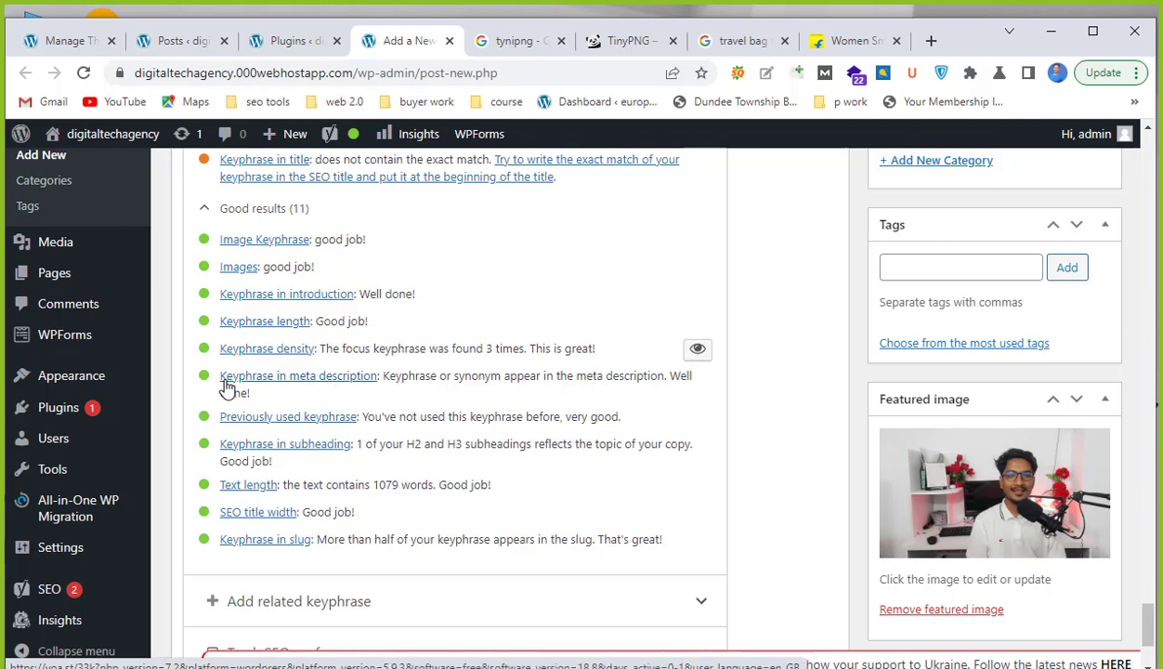
scroll(372, 348, "up", 5)
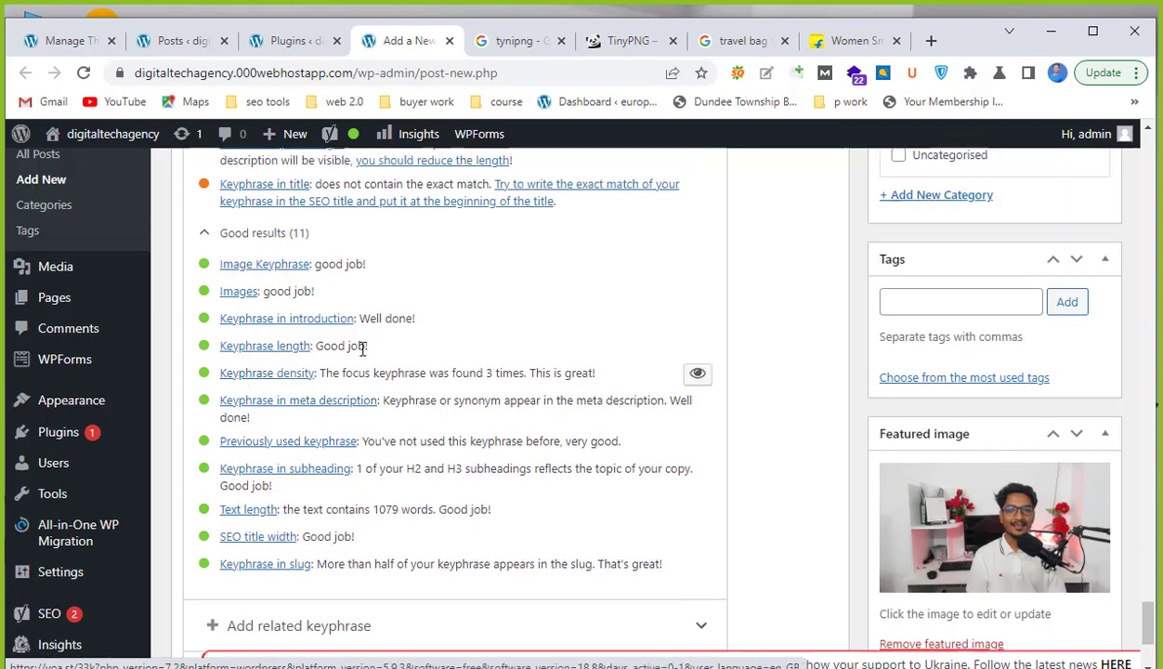
scroll(401, 351, "up", 3)
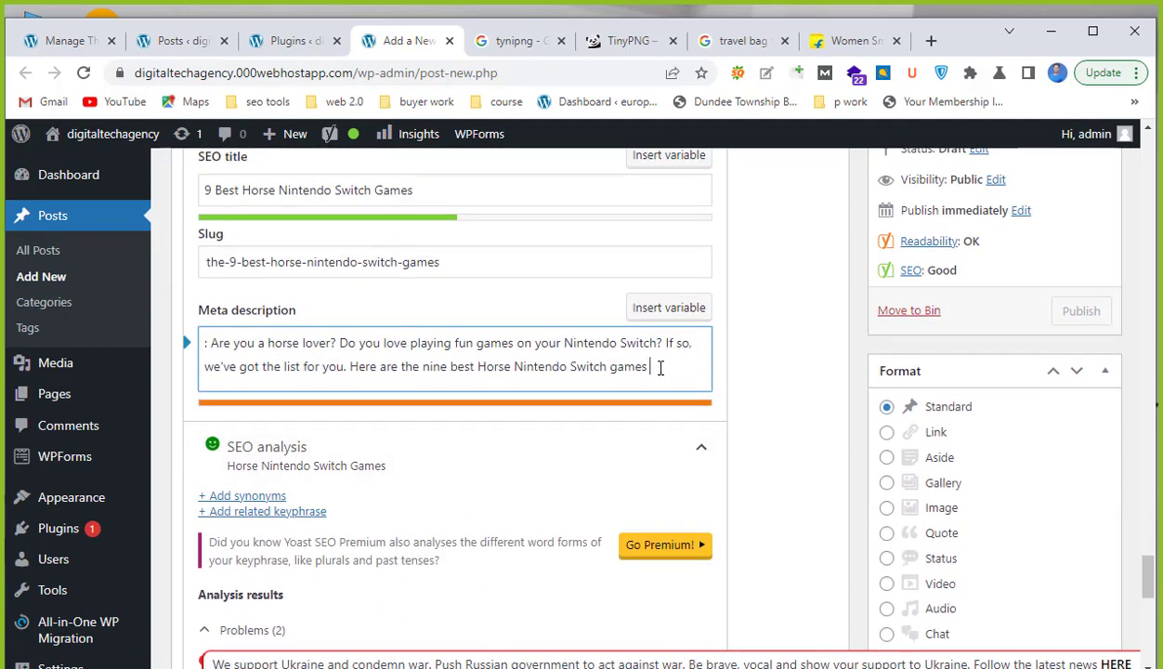
Delete the leading ':' so the meta description starts 'Are you a horse lover?'
left_click_drag(655, 365, 178, 347)
scroll(415, 358, "up", 15)
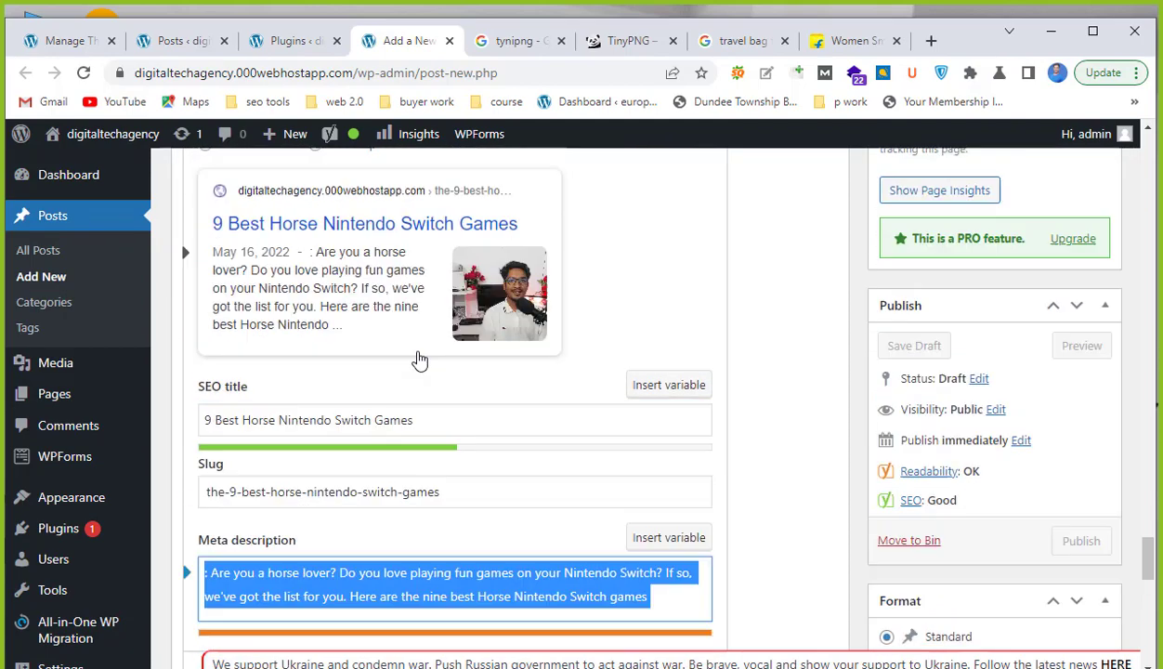
scroll(423, 351, "up", 15)
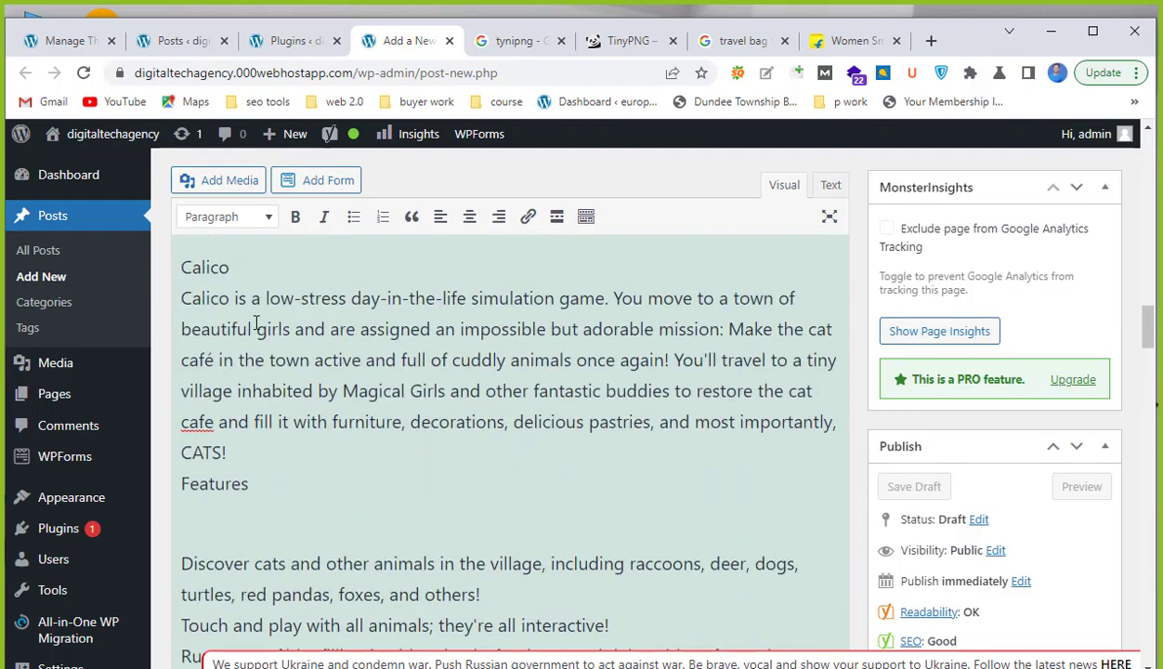
scroll(648, 403, "down", 12)
scroll(648, 403, "down", 15)
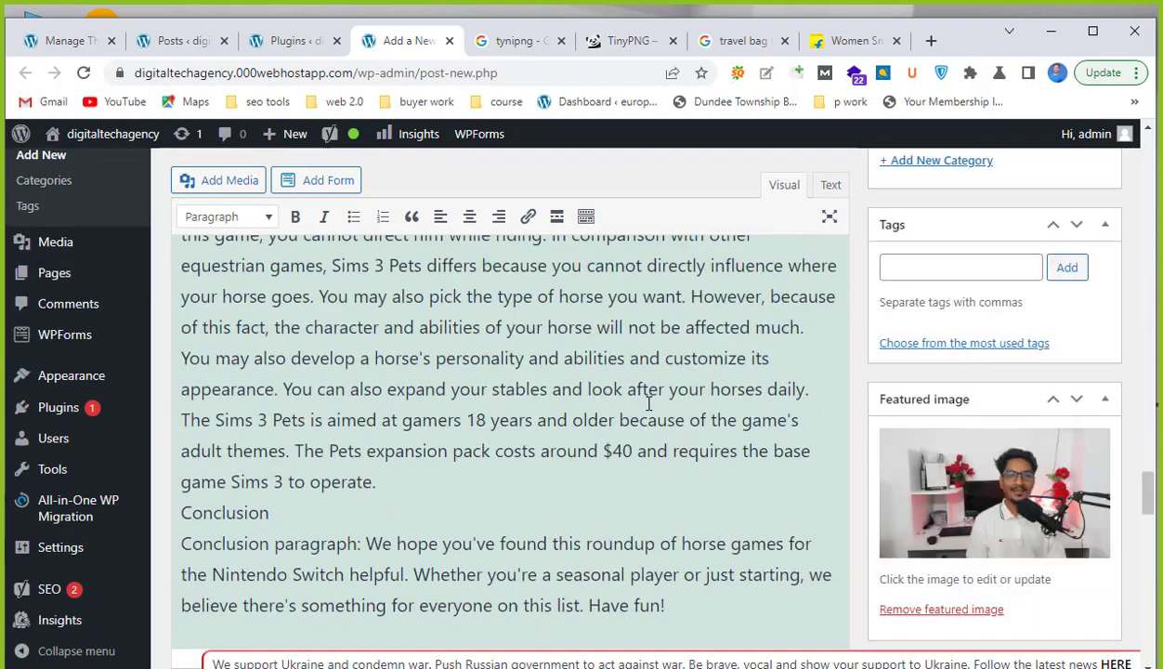
scroll(648, 410, "down", 3)
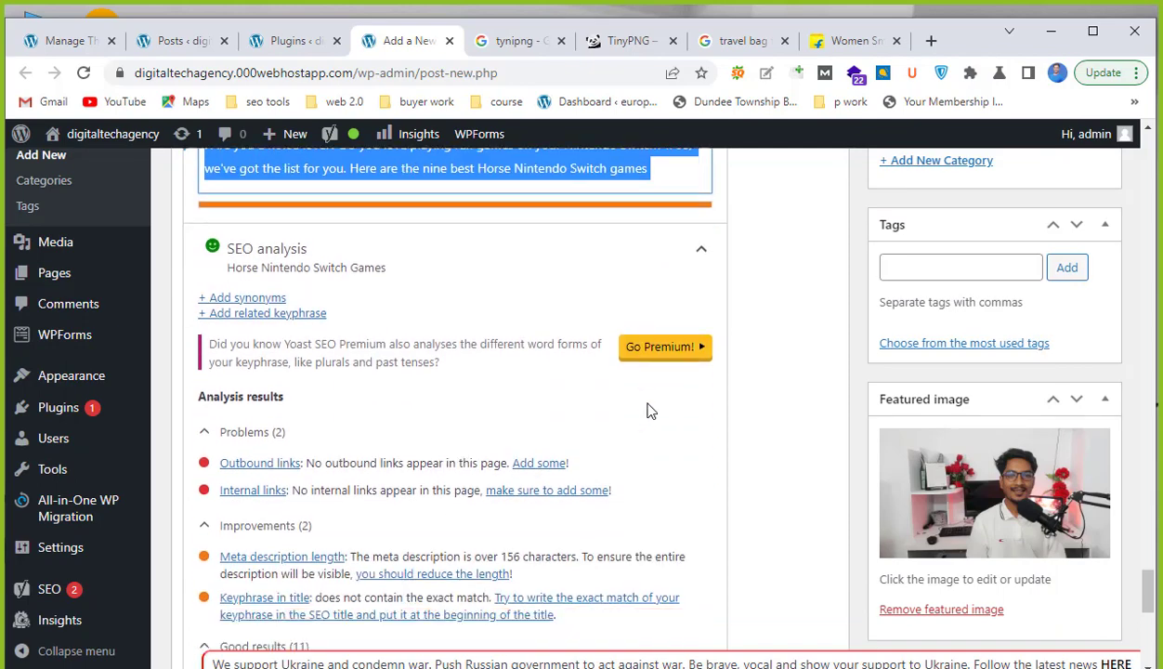
scroll(649, 411, "up", 3)
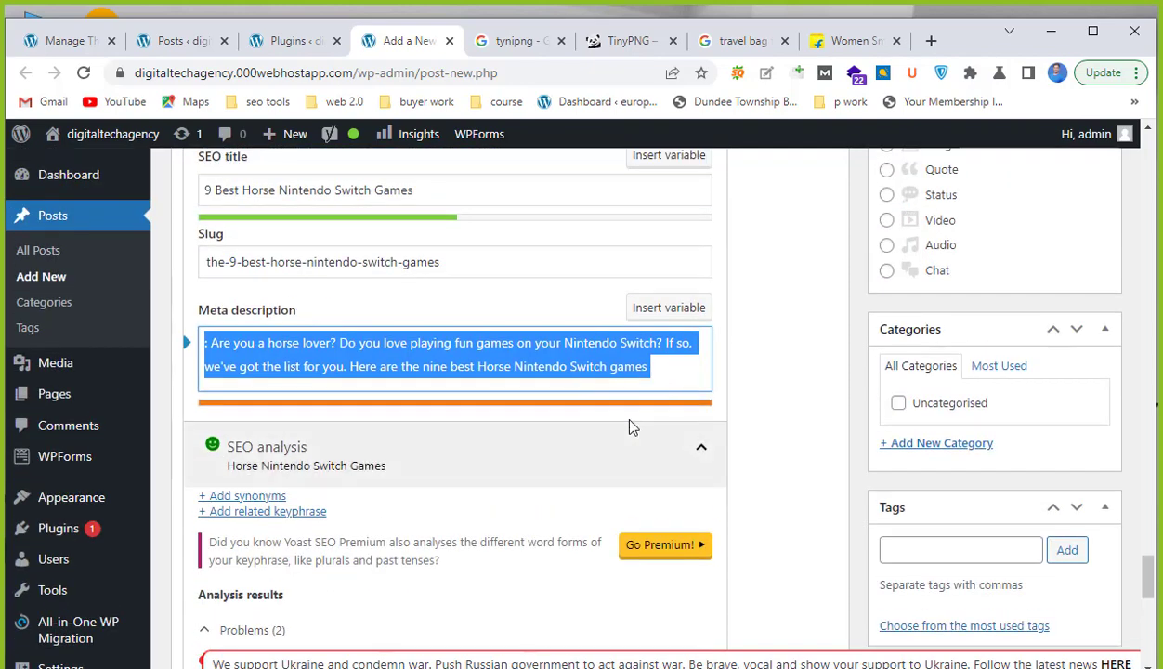
left_click_drag(656, 366, 203, 346)
left_click(220, 344)
key("BackSpace")
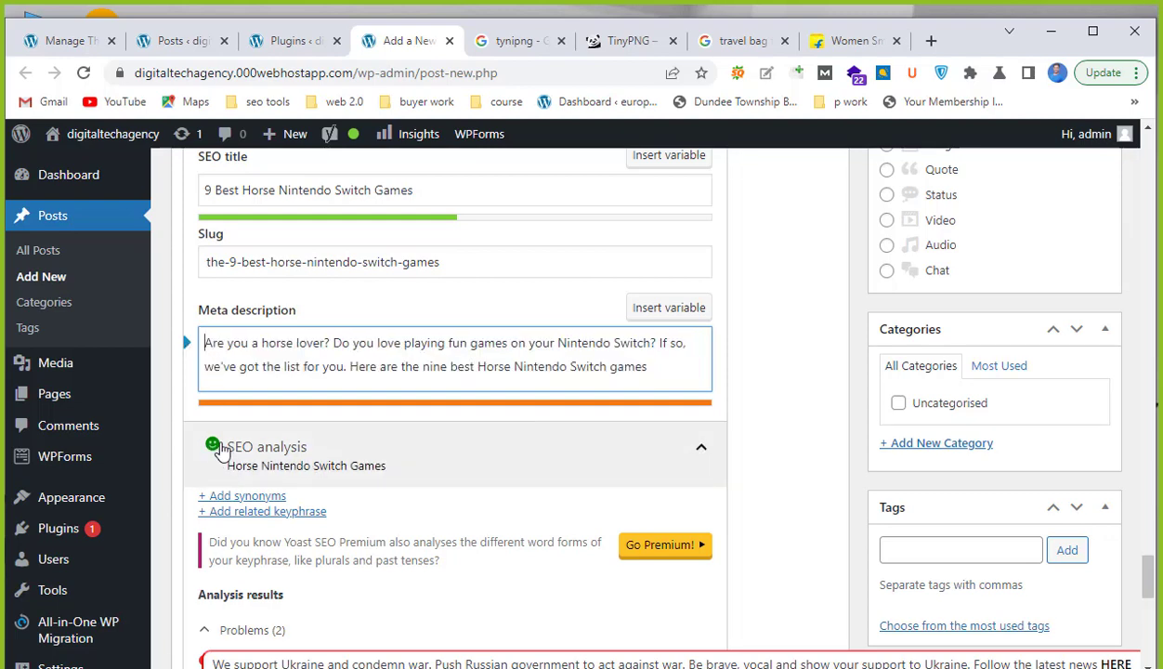
Review the Yoast analysis: two problems, two improvements, eleven good results
scroll(232, 441, "up", 8)
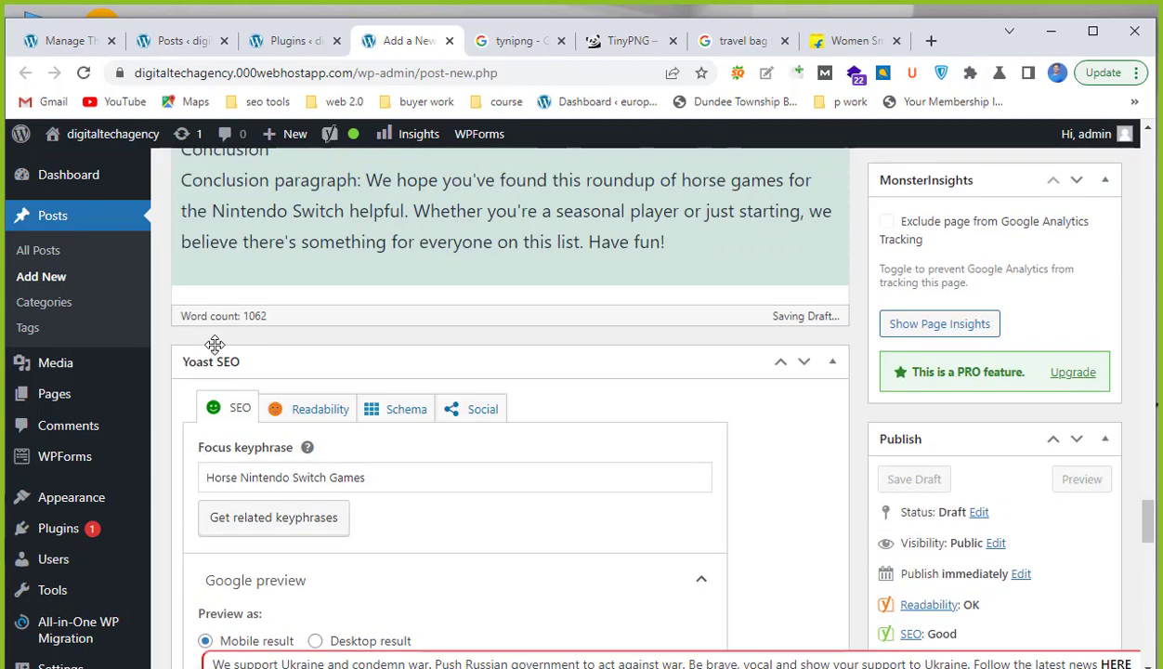
scroll(316, 518, "down", 7)
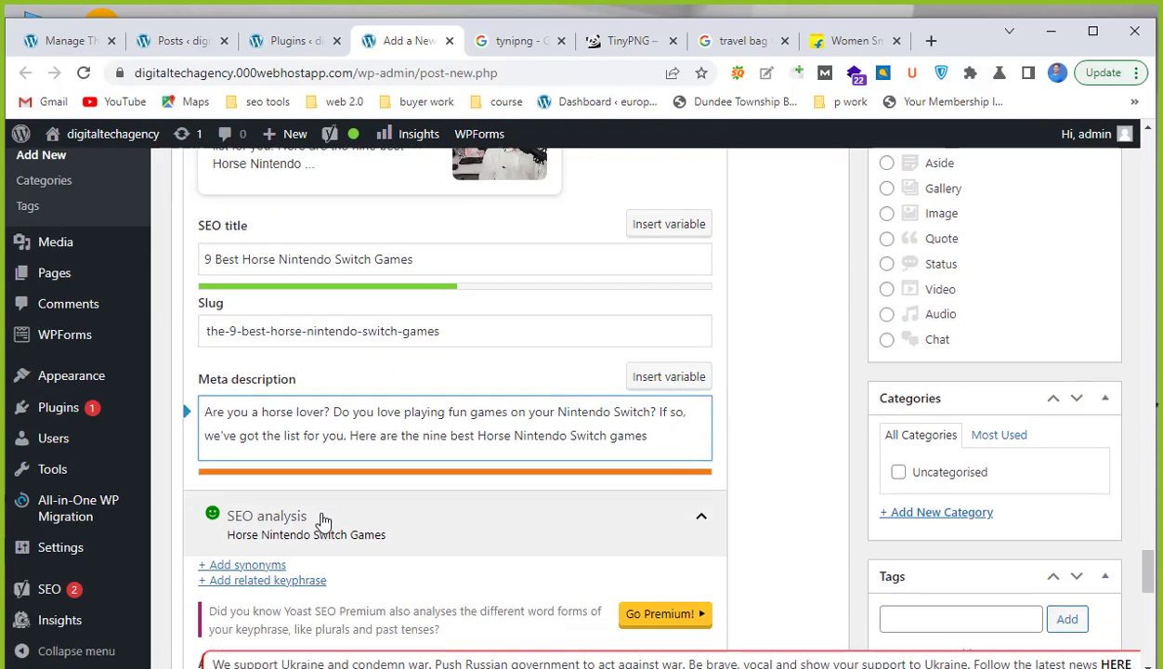
scroll(324, 520, "up", 2)
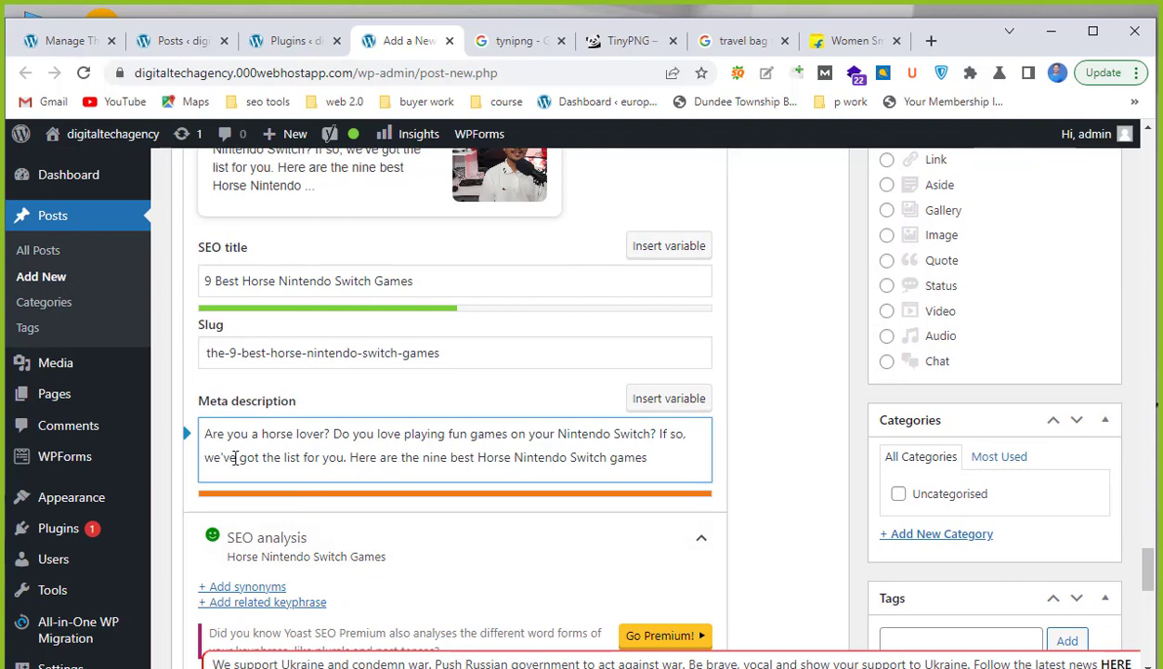
scroll(311, 462, "down", 3)
scroll(311, 469, "down", 2)
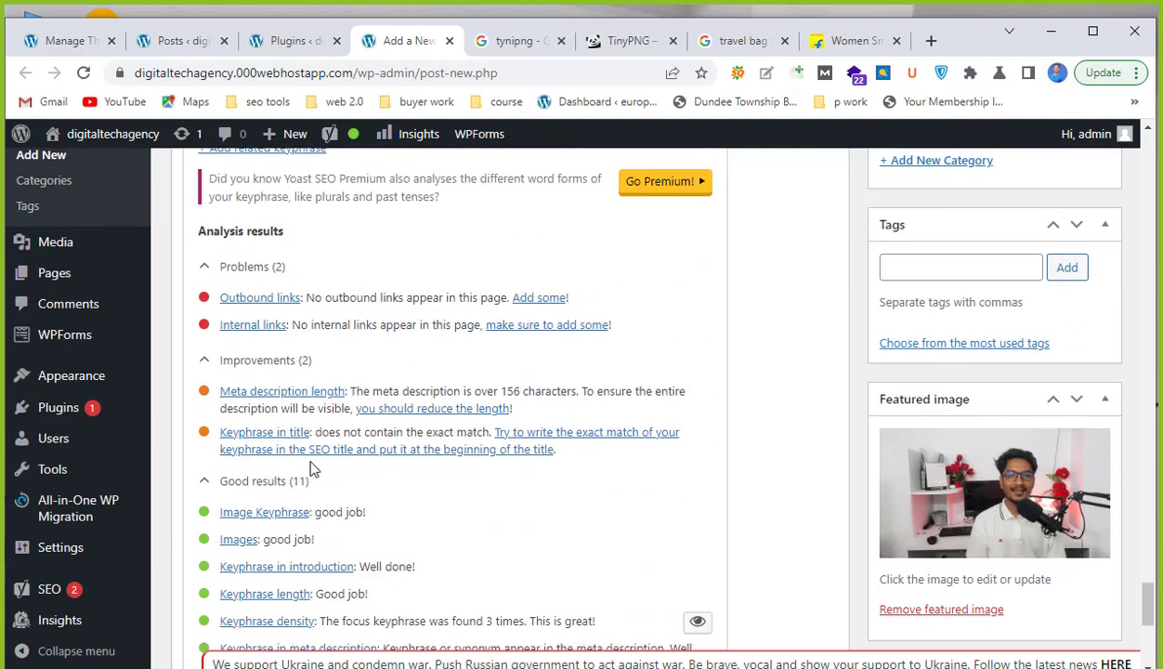
scroll(311, 469, "up", 2)
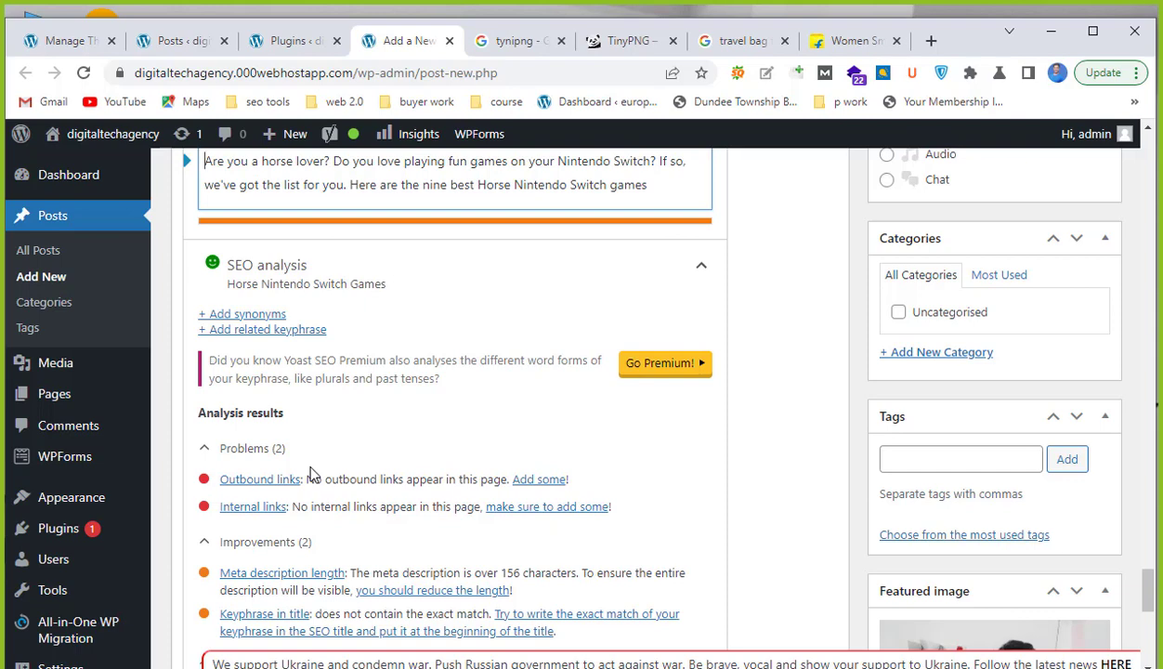
scroll(311, 473, "down", 2)
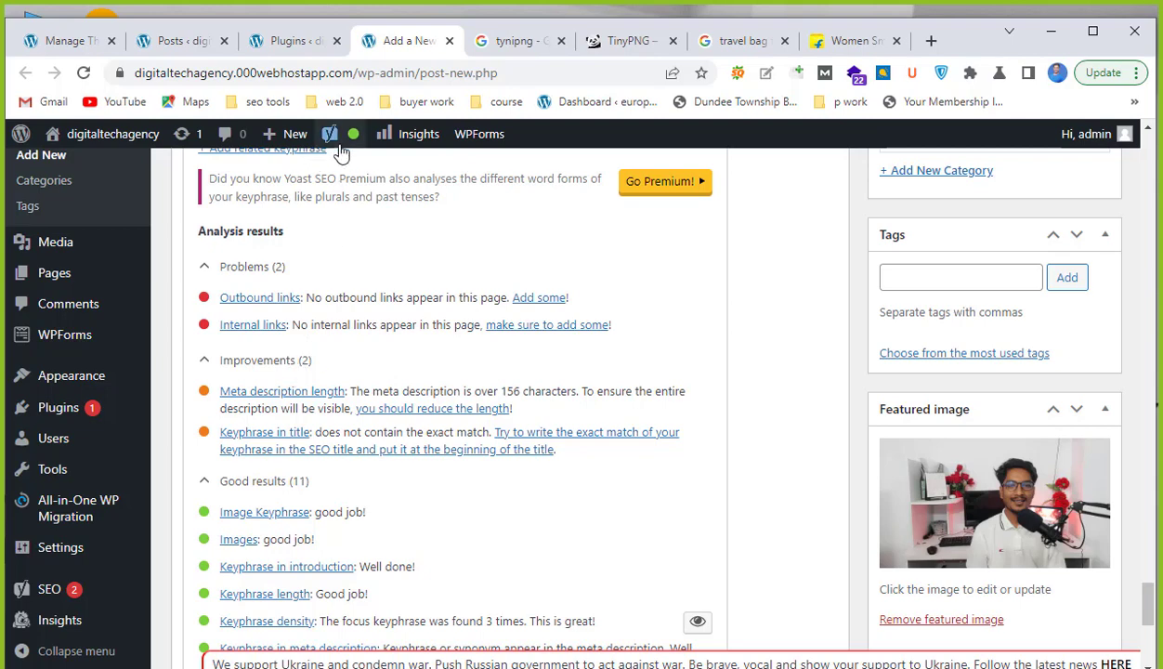
Open the RETLATE travel duffel bag and KRITI FASHION bag from the Flipkart listing in new tabs
mouse_move(356, 148)
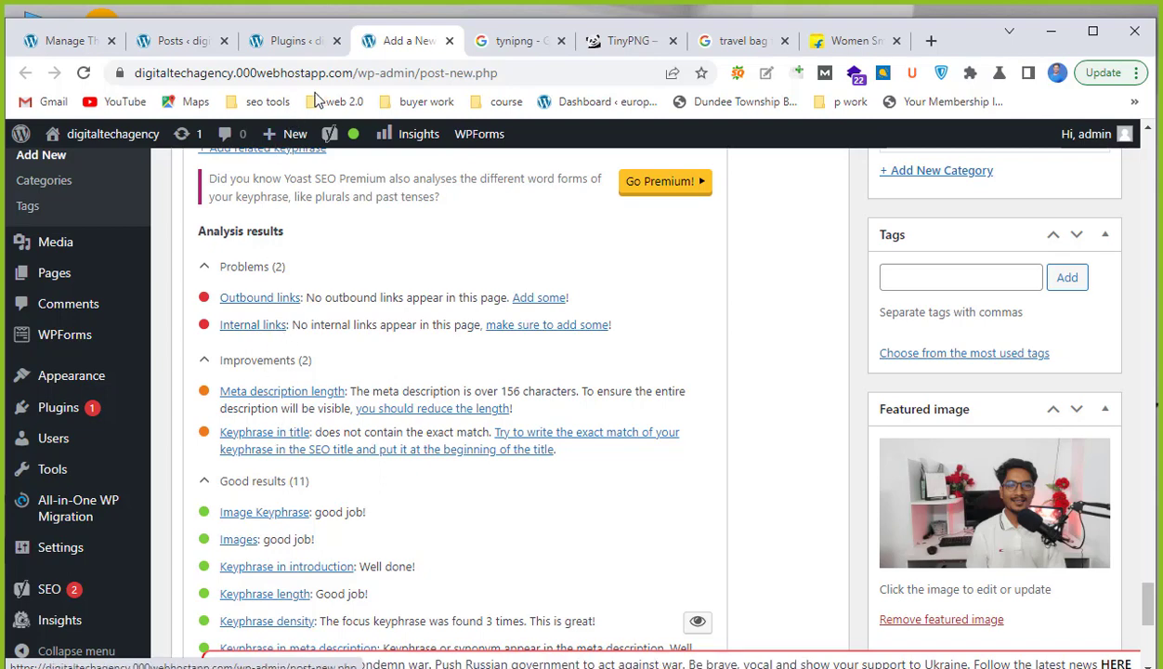
left_click(813, 48)
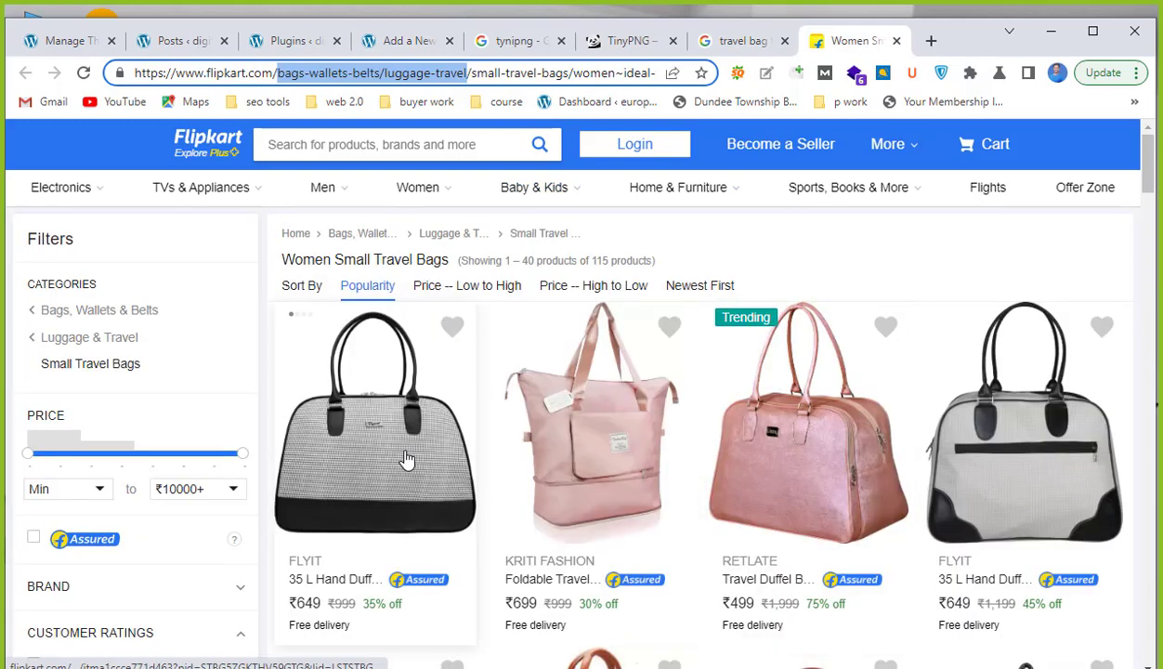
left_click(806, 453)
left_click(624, 462)
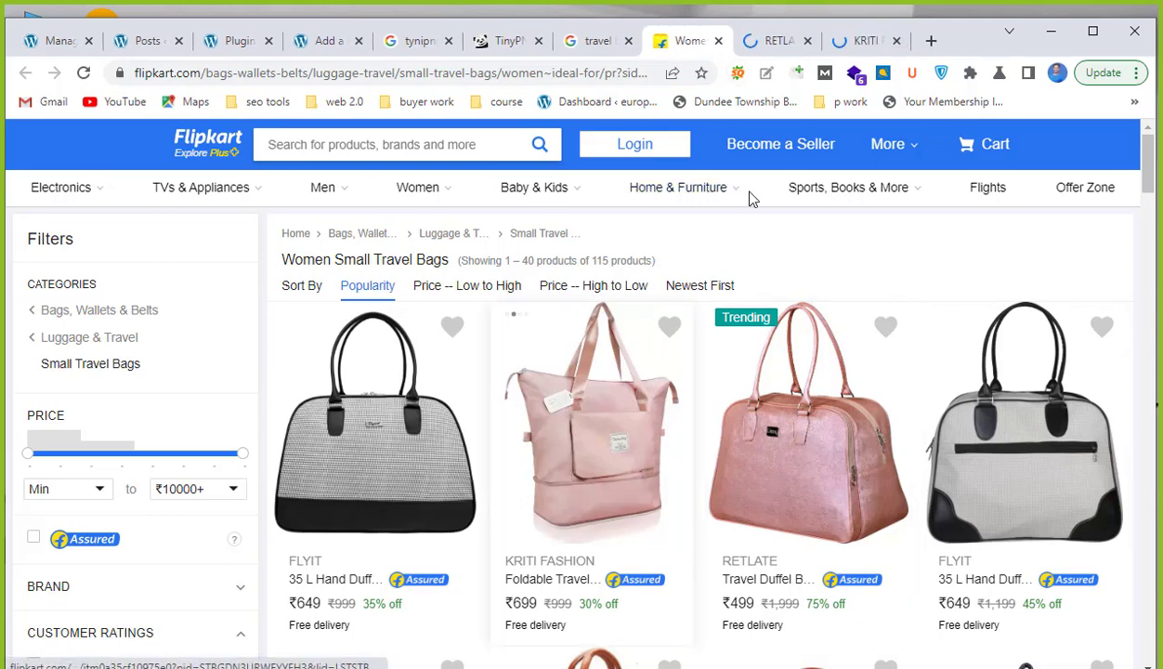
Copy the RETLATE product page URL and return to the WordPress post
left_click(767, 42)
left_click(489, 74)
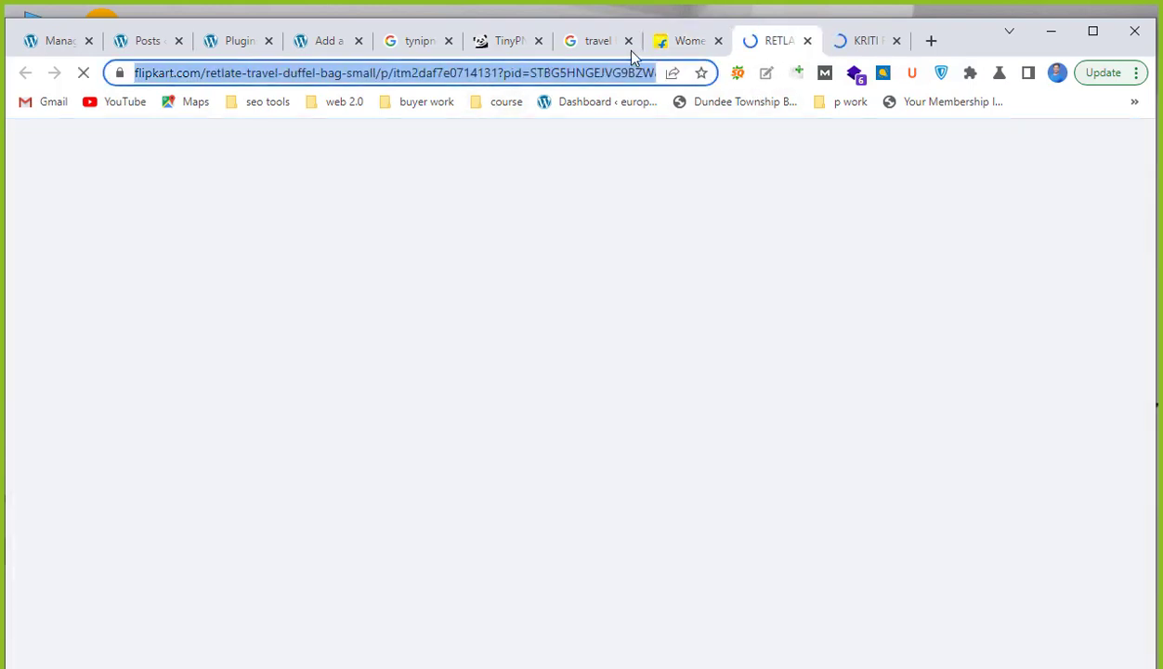
left_click(682, 41)
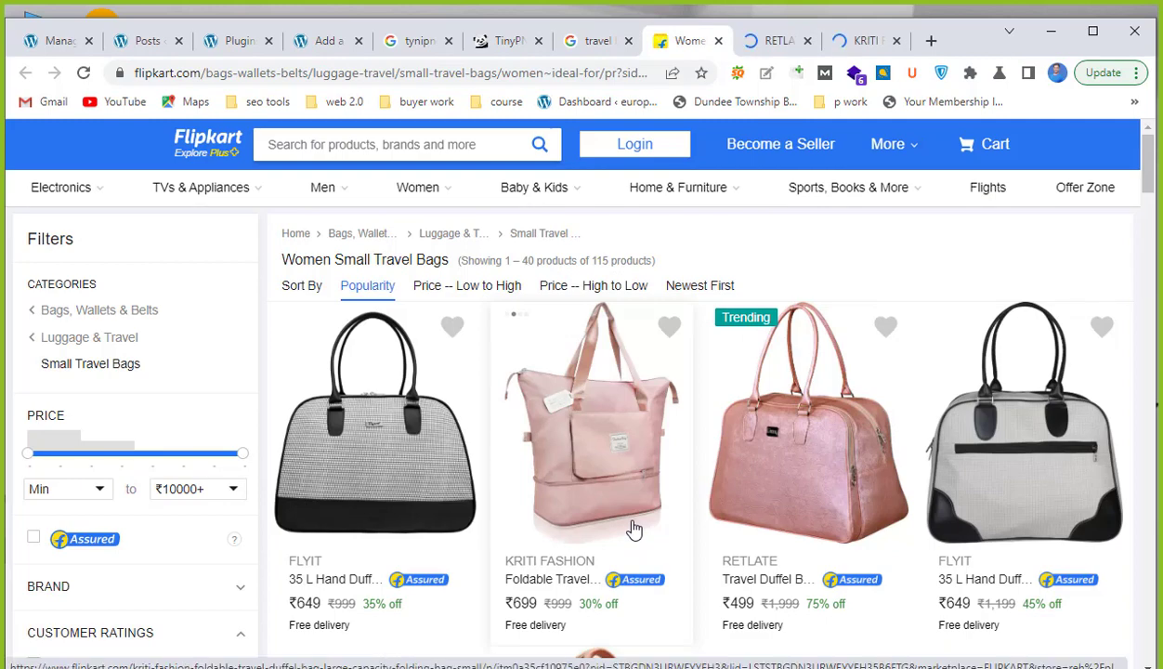
left_click(332, 41)
Link '3 to operate.' in the Sims 3 Pets paragraph to the copied RETLATE Flipkart URL
scroll(346, 281, "up", 15)
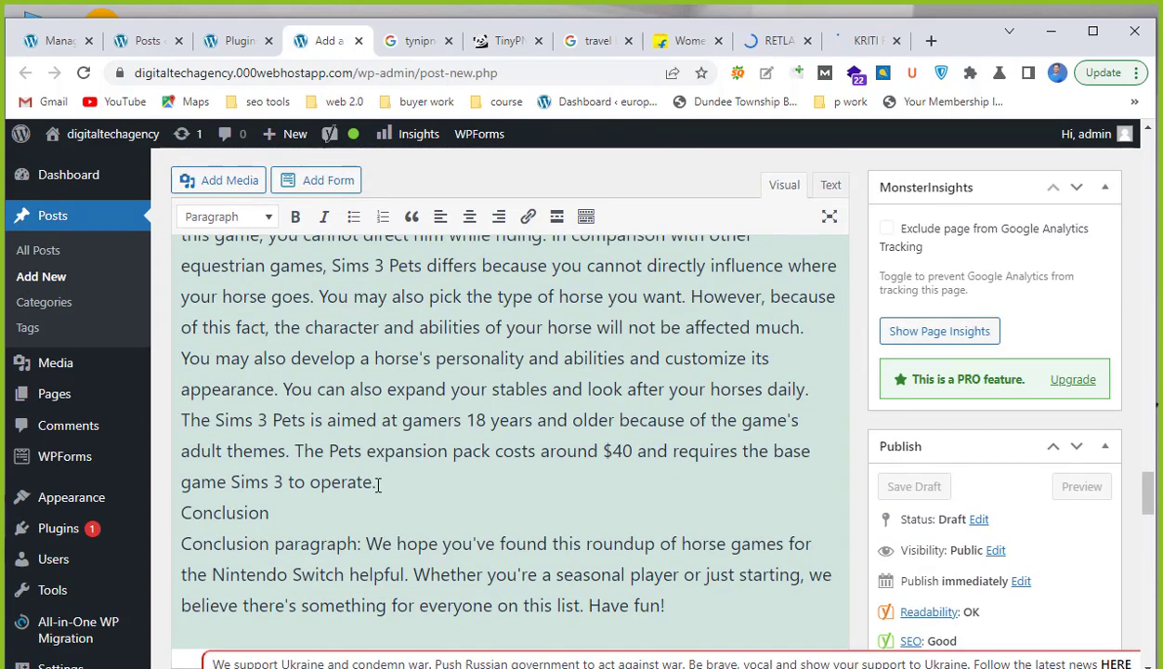
left_click_drag(378, 483, 277, 479)
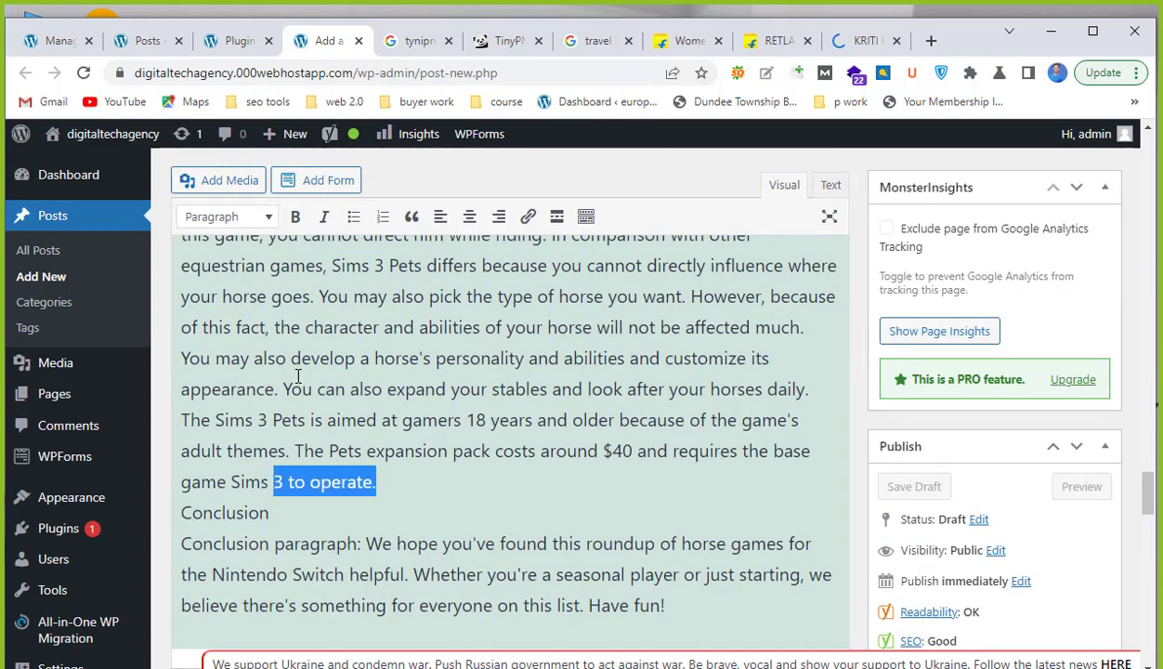
left_click(527, 217)
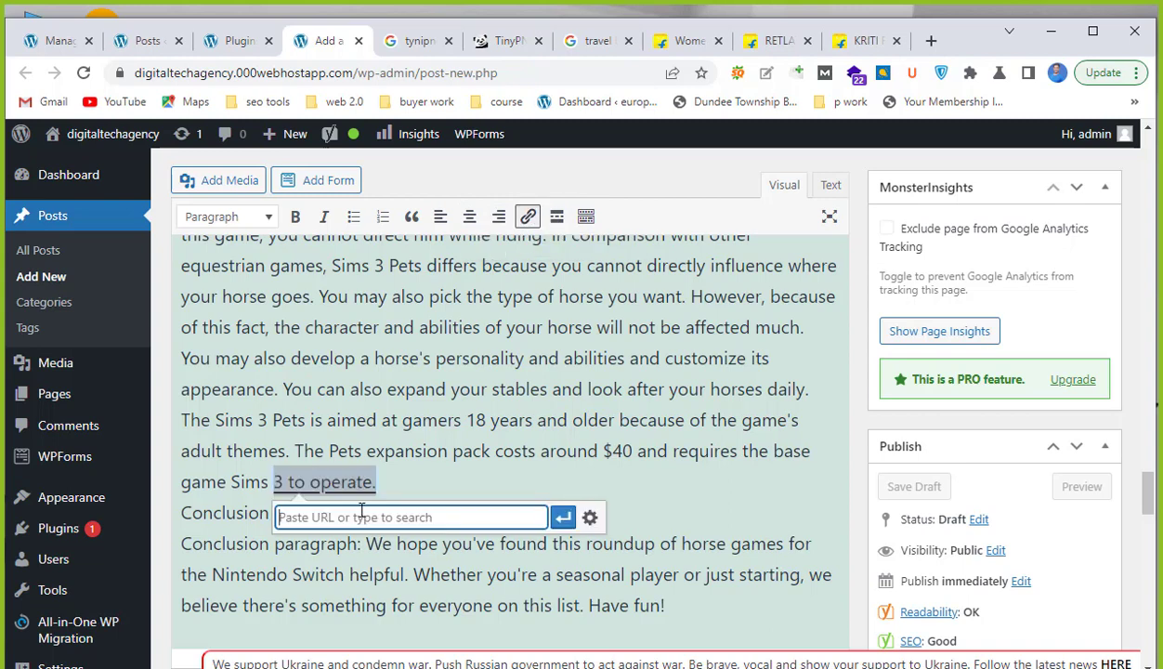
key("ctrl+v")
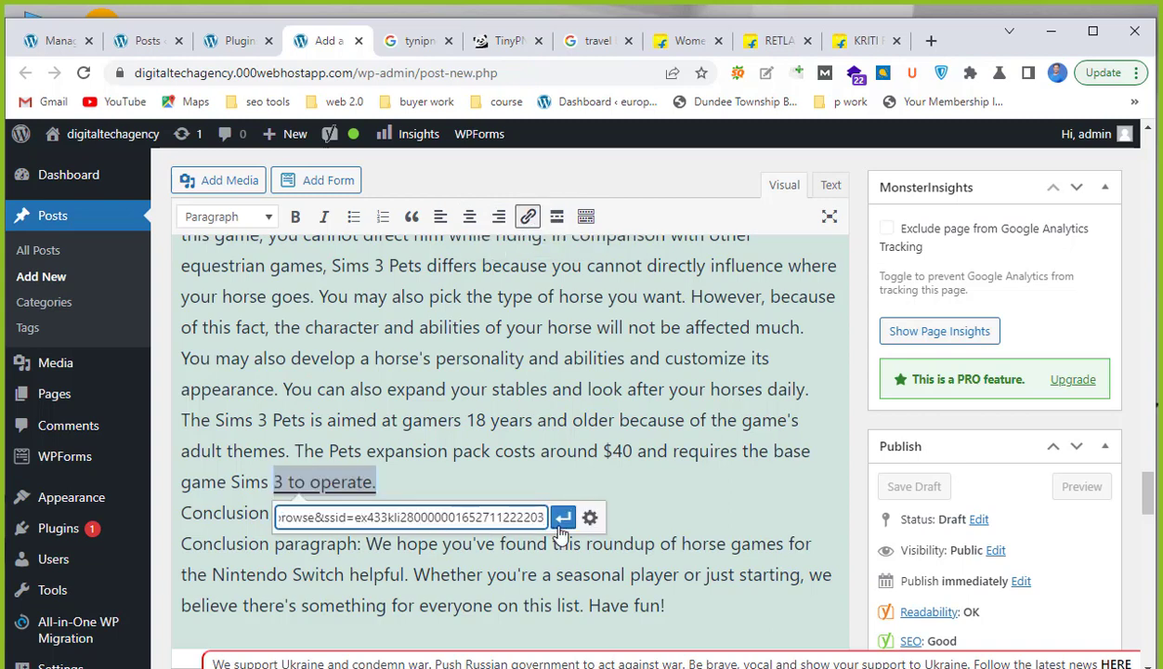
left_click(563, 518)
scroll(422, 475, "down", 10)
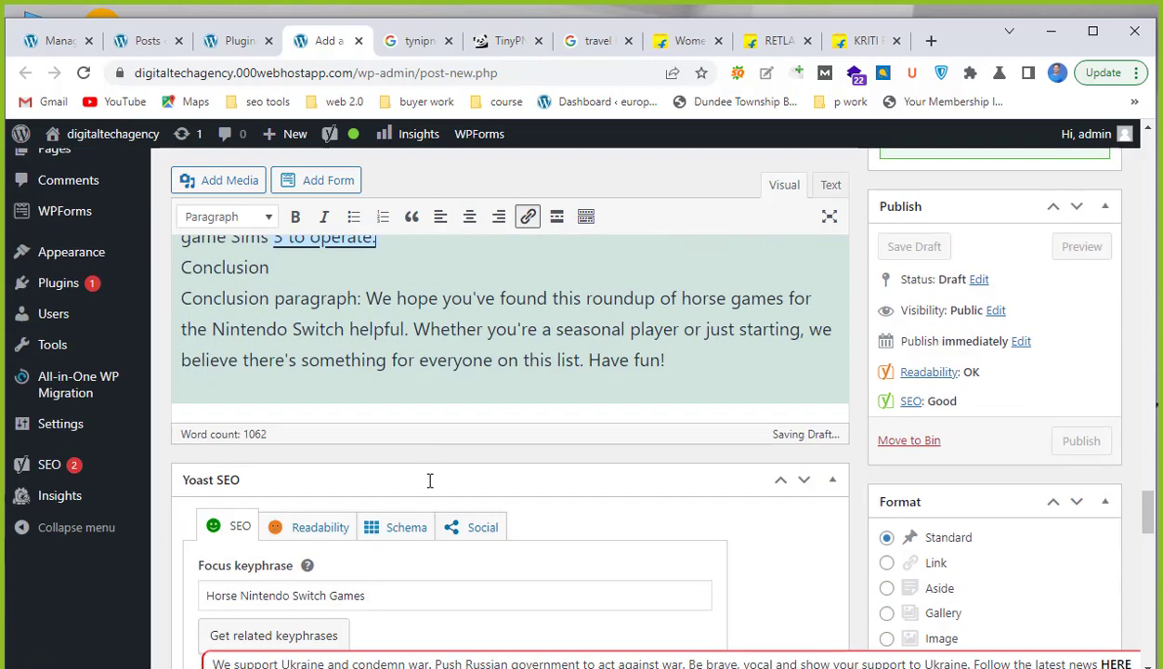
scroll(291, 504, "down", 7)
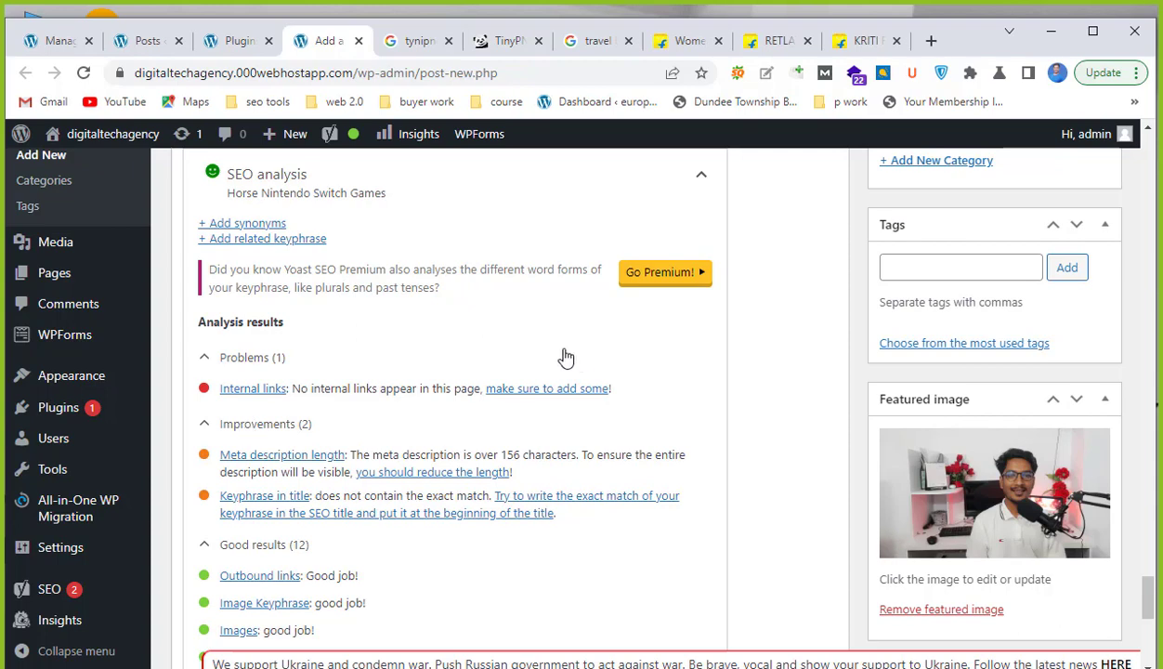
scroll(251, 422, "down", 1)
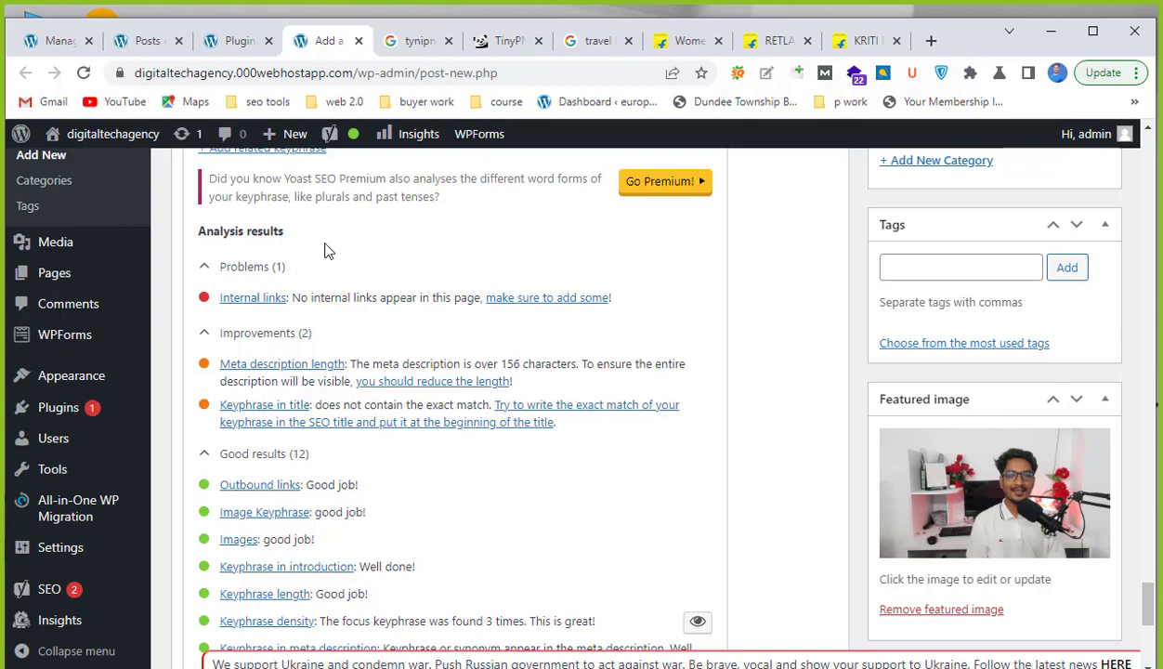
scroll(423, 284, "up", 10)
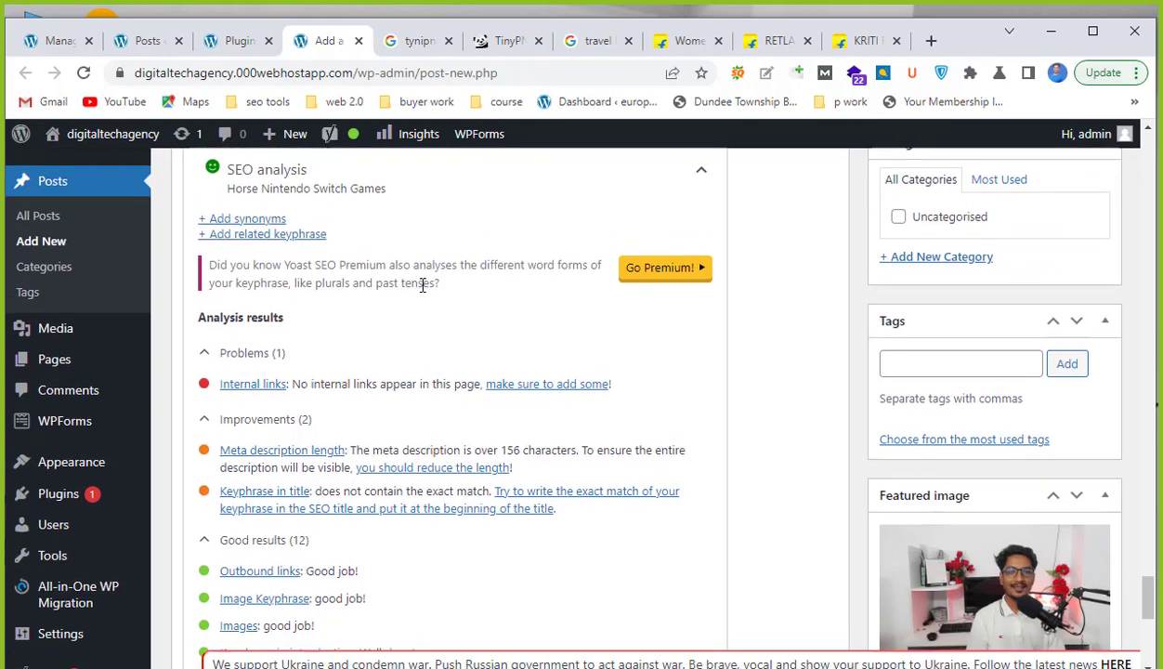
scroll(423, 299, "up", 2)
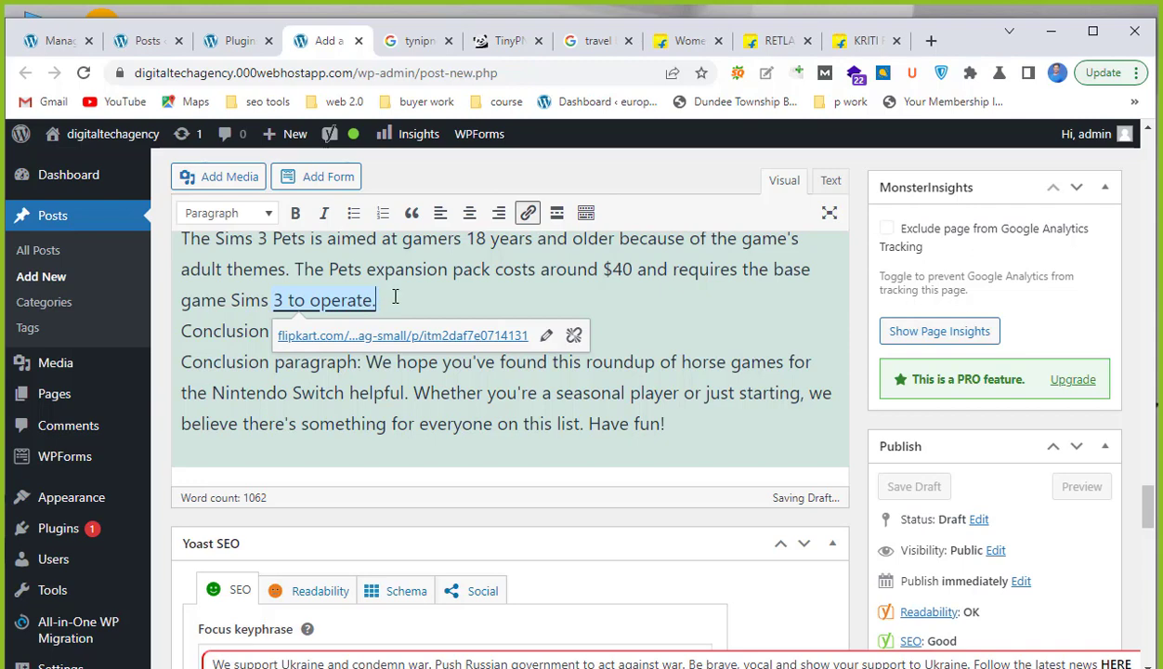
Review the existing link text, then scroll down through the conclusion paragraph
left_click_drag(382, 296, 277, 300)
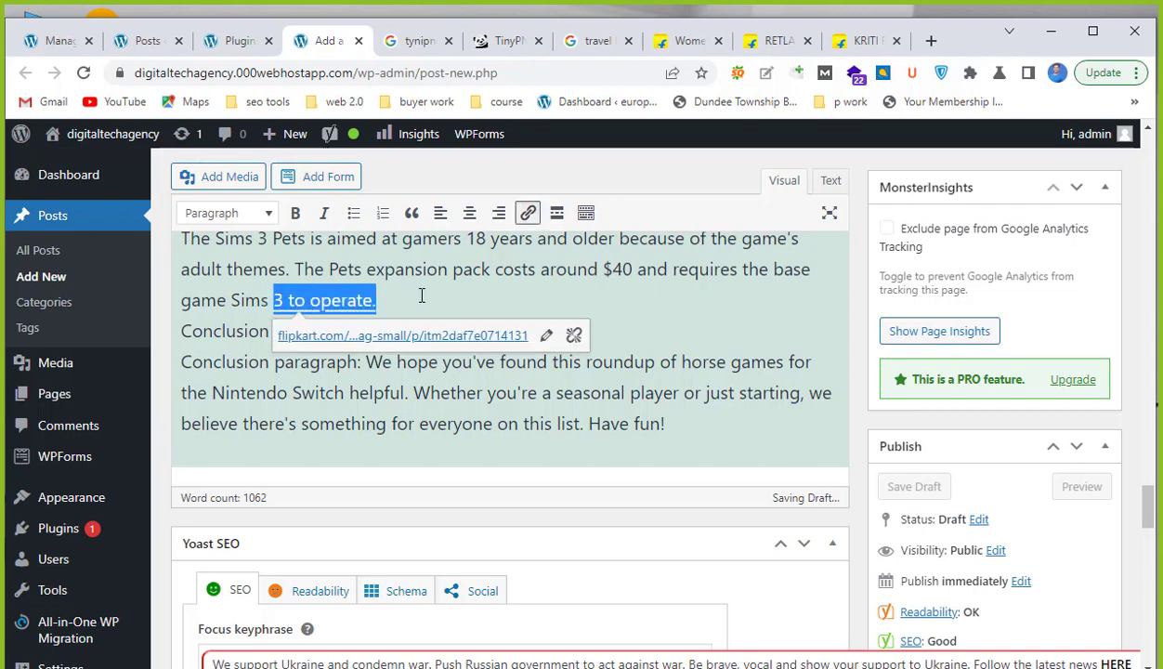
left_click(390, 295)
left_click(415, 394)
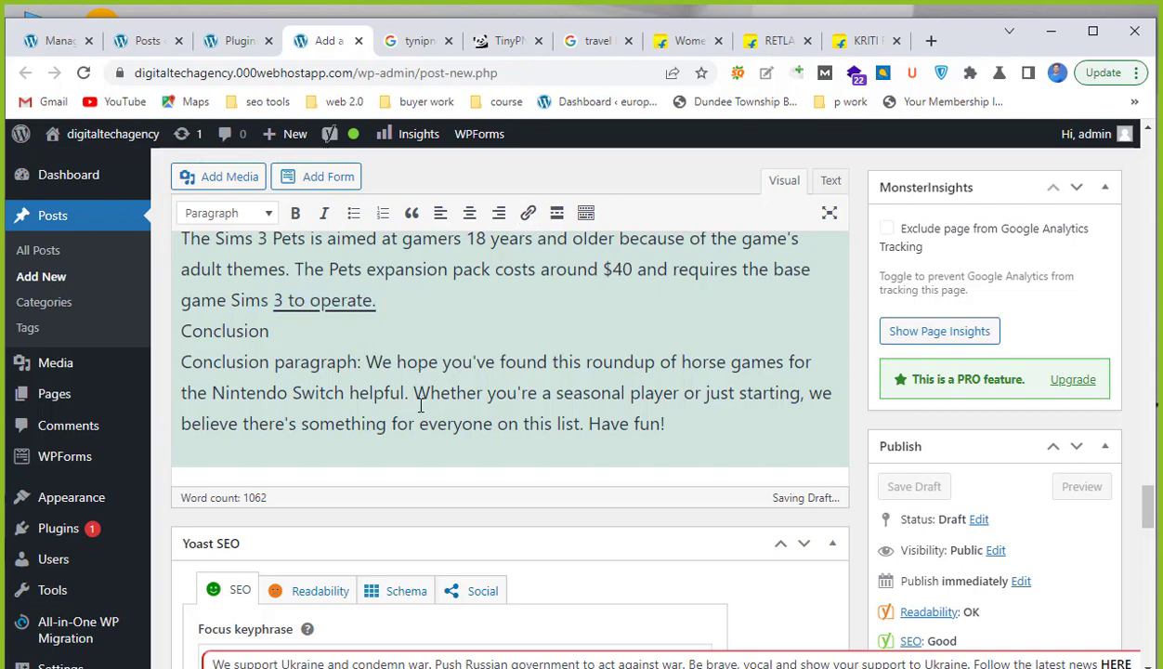
scroll(420, 406, "down", 5)
scroll(423, 410, "down", 1)
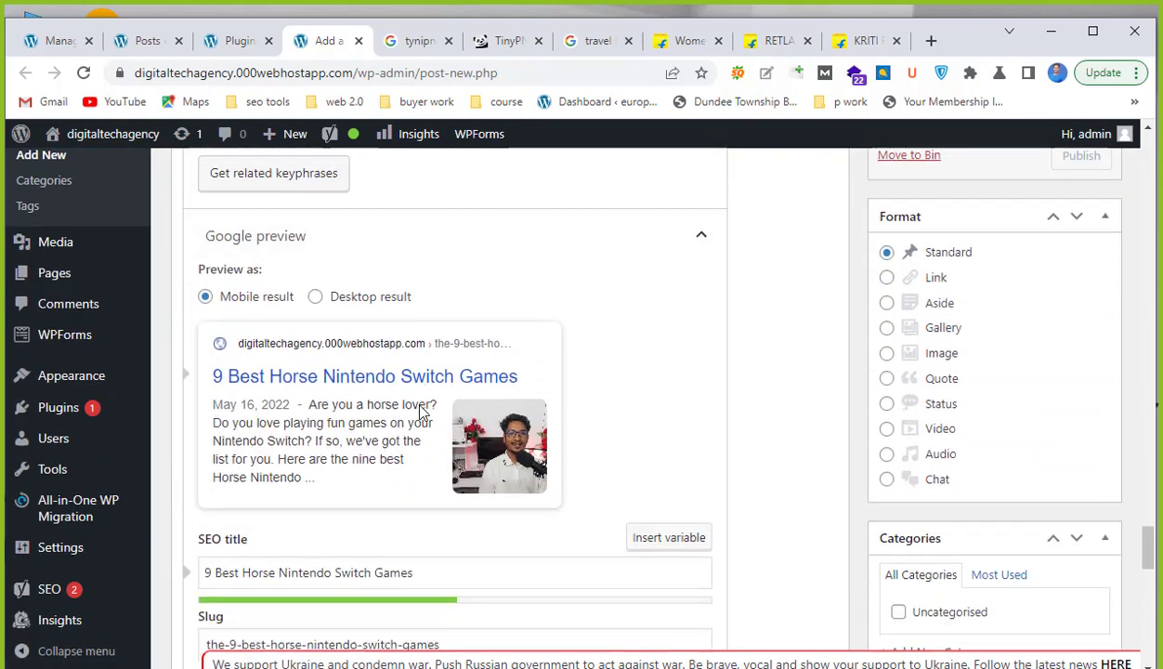
scroll(420, 408, "down", 1)
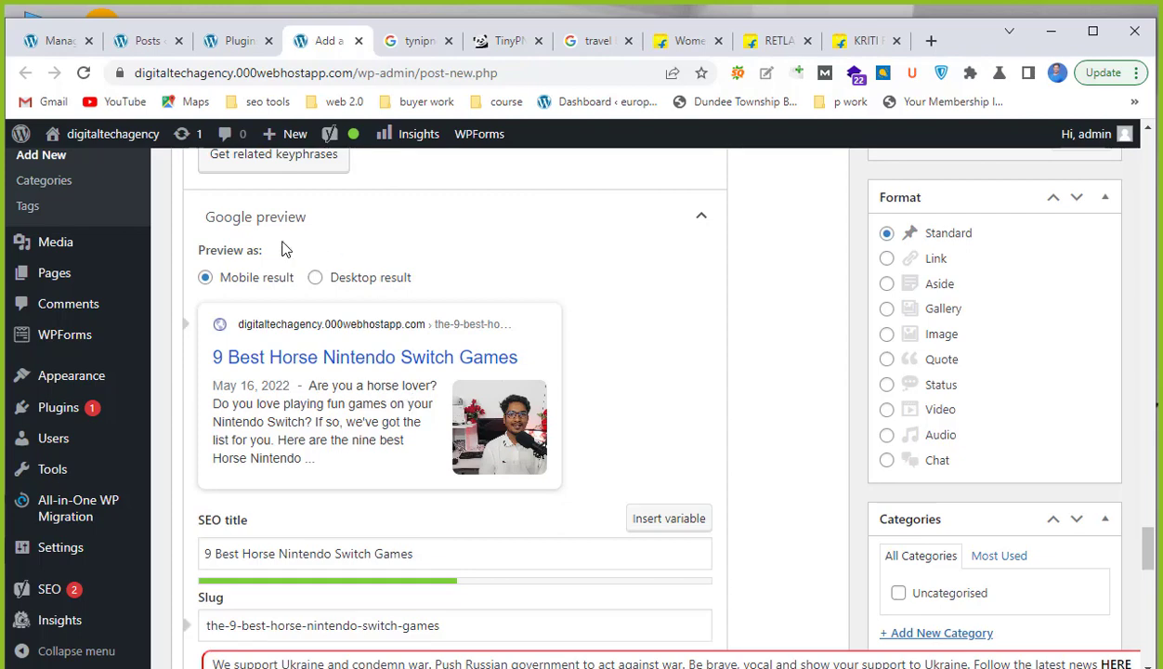
Copy the site address from the All Posts tab and return to the post
left_click(151, 41)
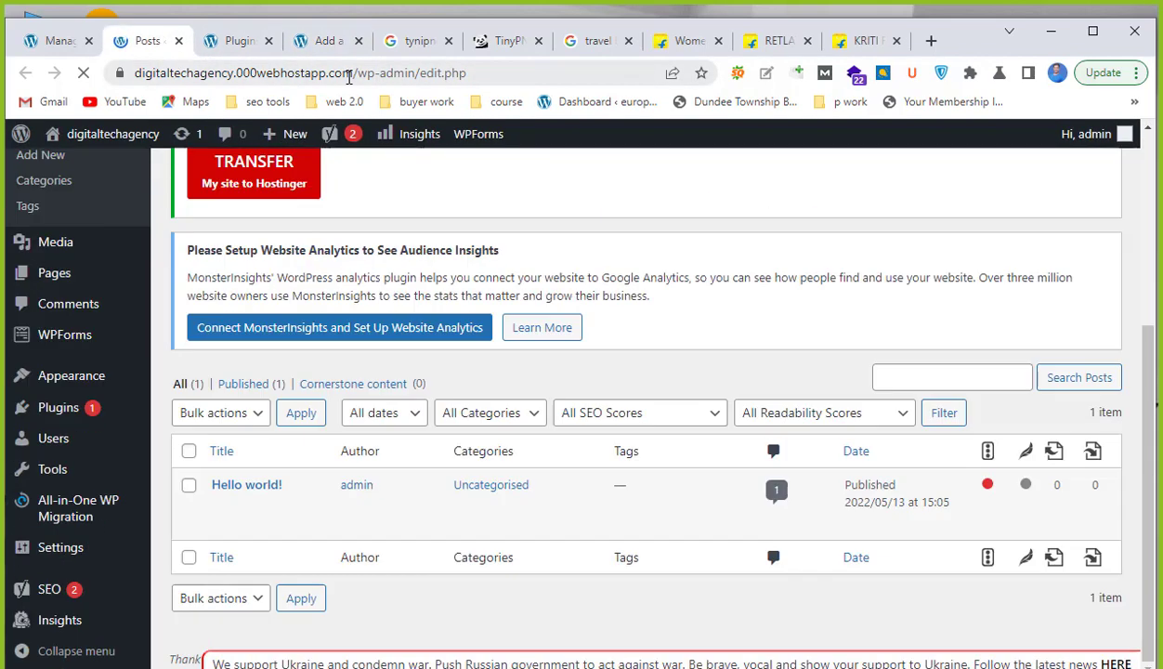
left_click_drag(352, 73, 82, 73)
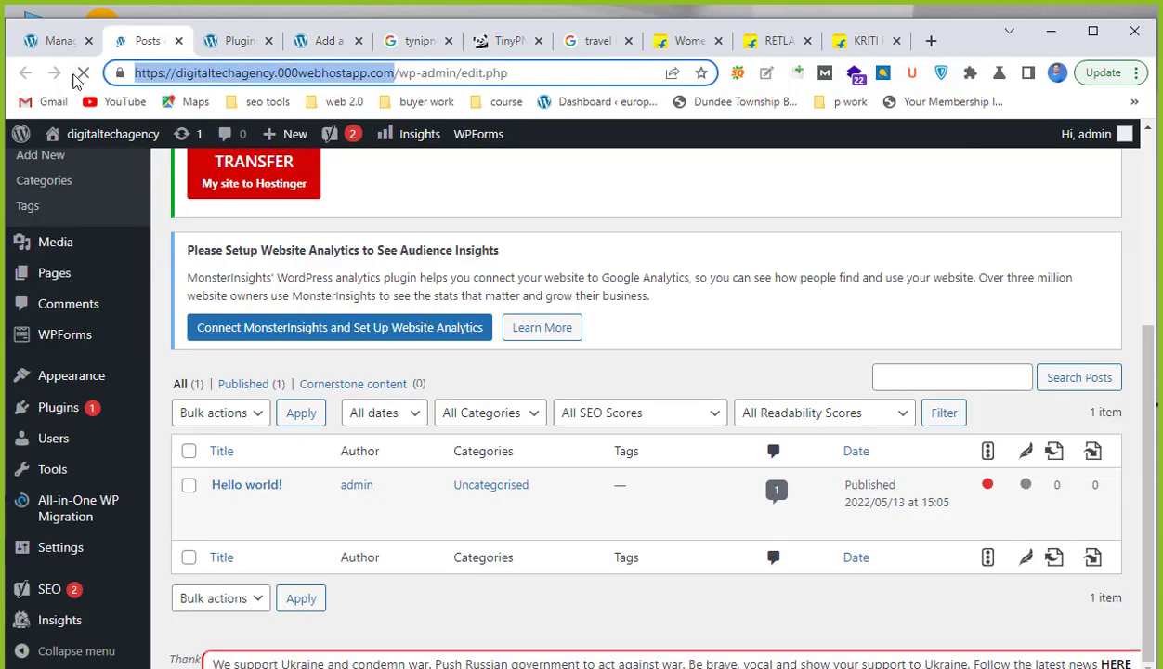
left_click(327, 41)
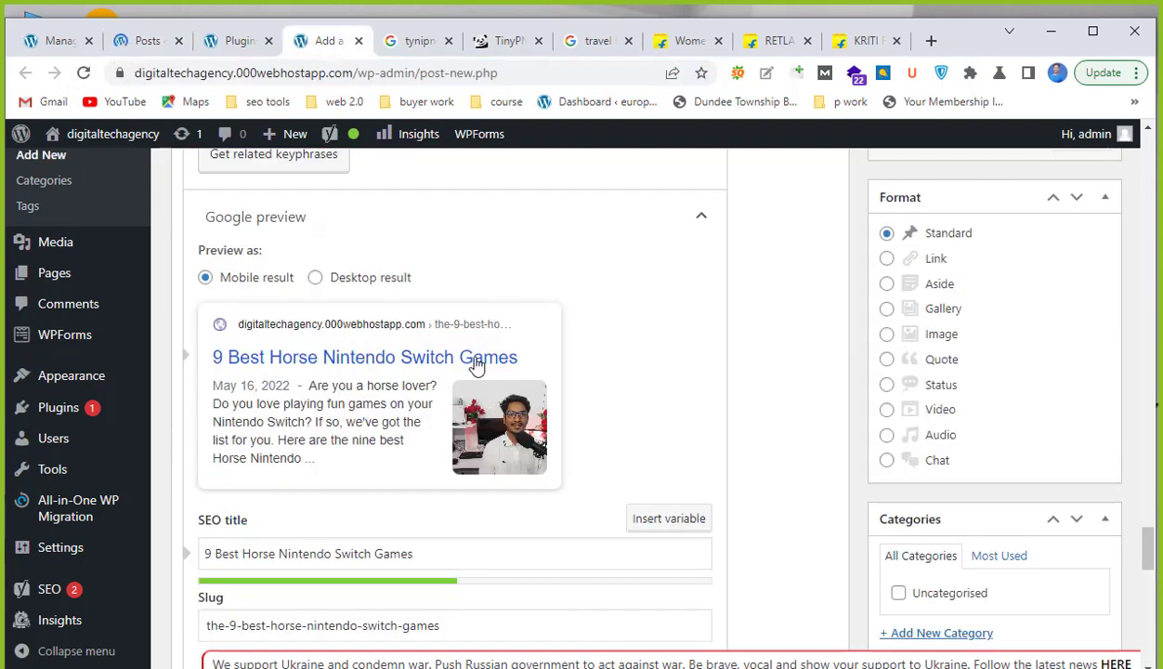
scroll(455, 371, "up", 10)
scroll(442, 385, "up", 4)
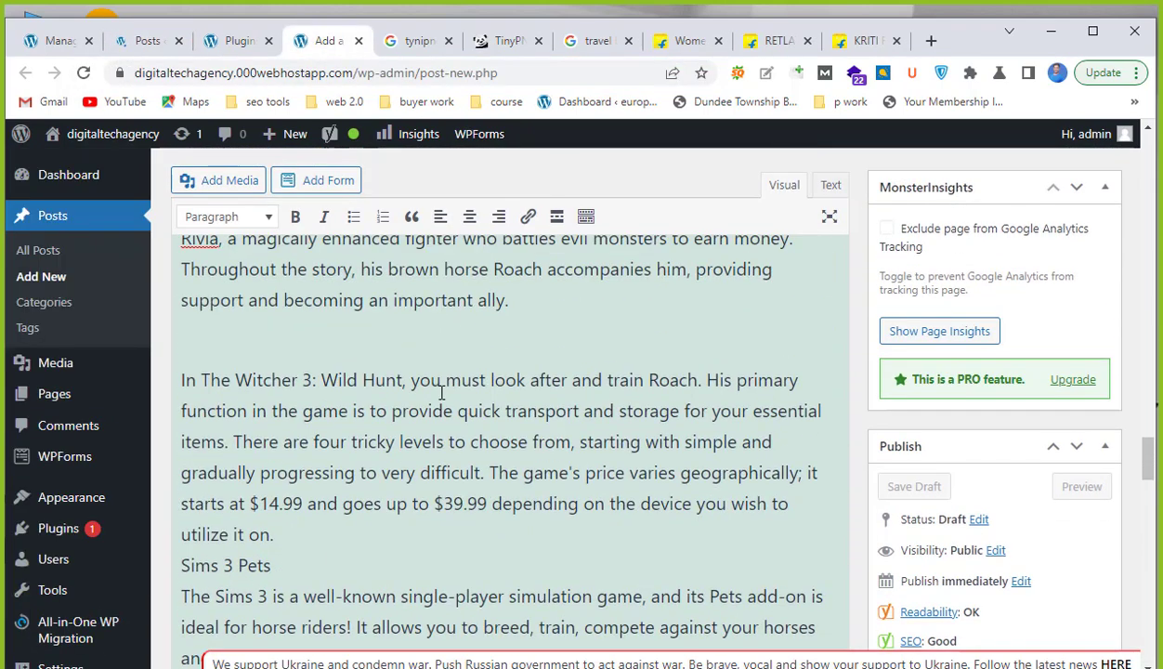
scroll(432, 367, "down", 1)
scroll(428, 356, "up", 1)
Link the words 'you must look' to the pasted site address
left_click_drag(413, 381, 528, 388)
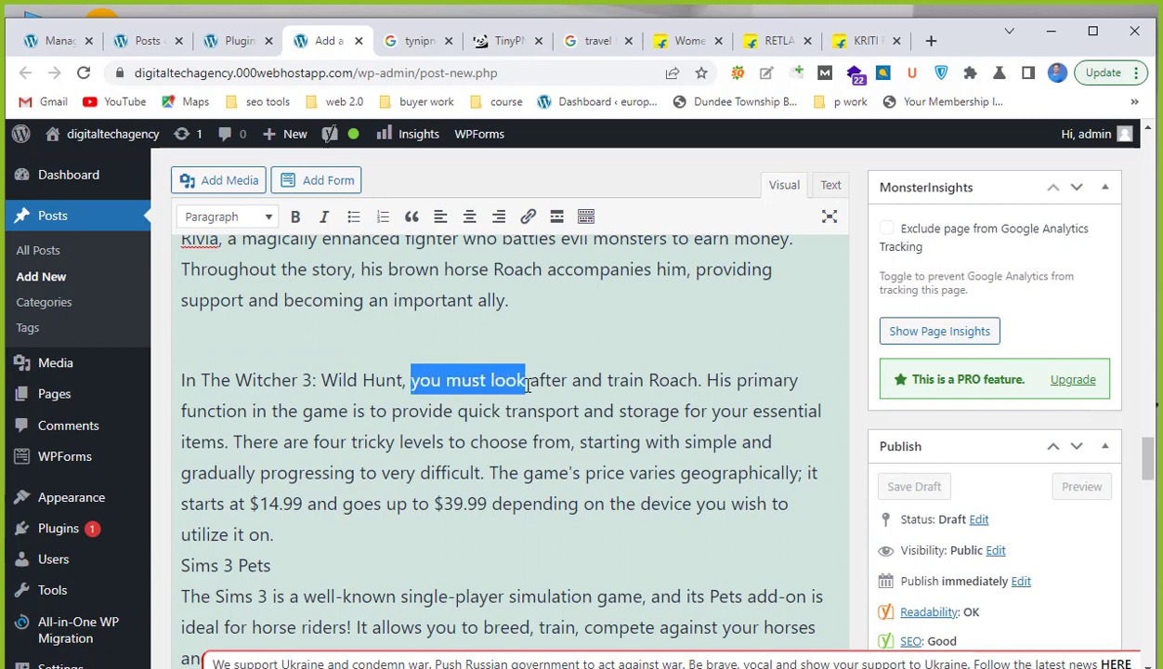
left_click(529, 219)
key("ctrl+v")
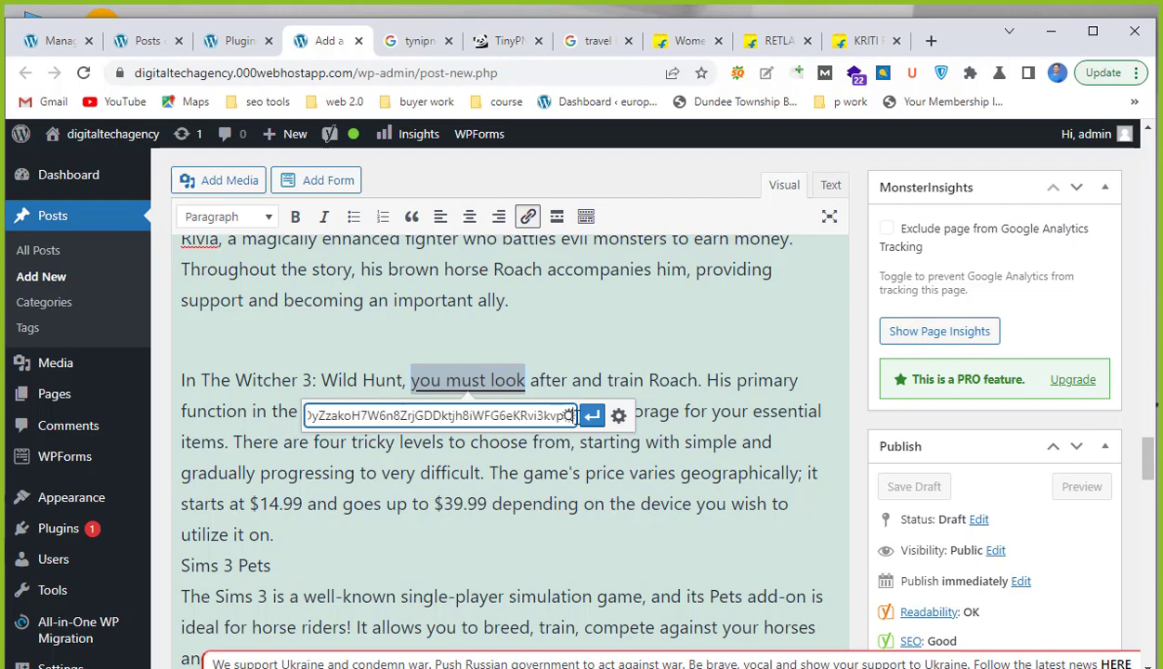
left_click(592, 415)
left_click(566, 357)
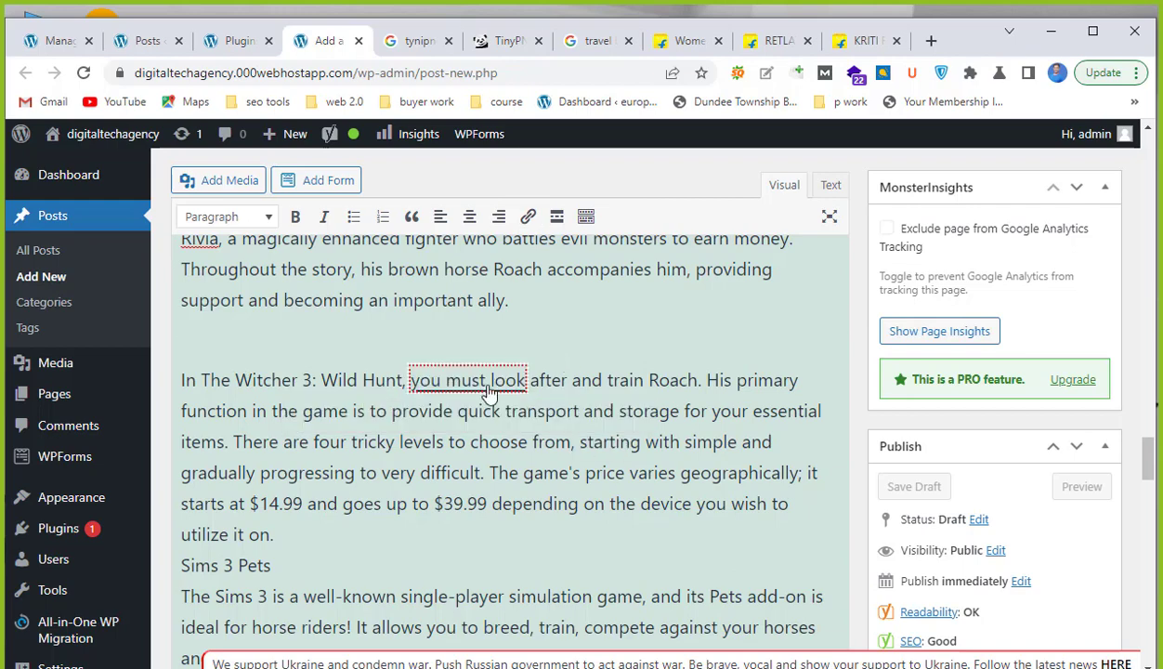
Scroll down and check the new link on 'you must look'
scroll(524, 367, "down", 3)
scroll(523, 352, "down", 3)
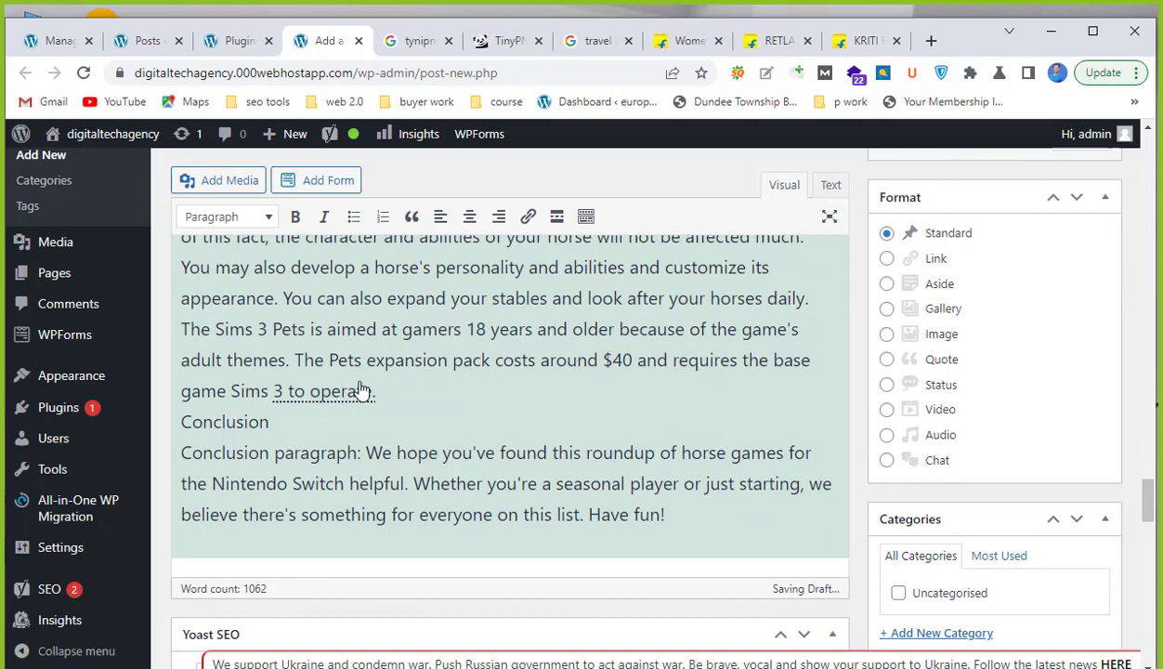
scroll(370, 414, "down", 7)
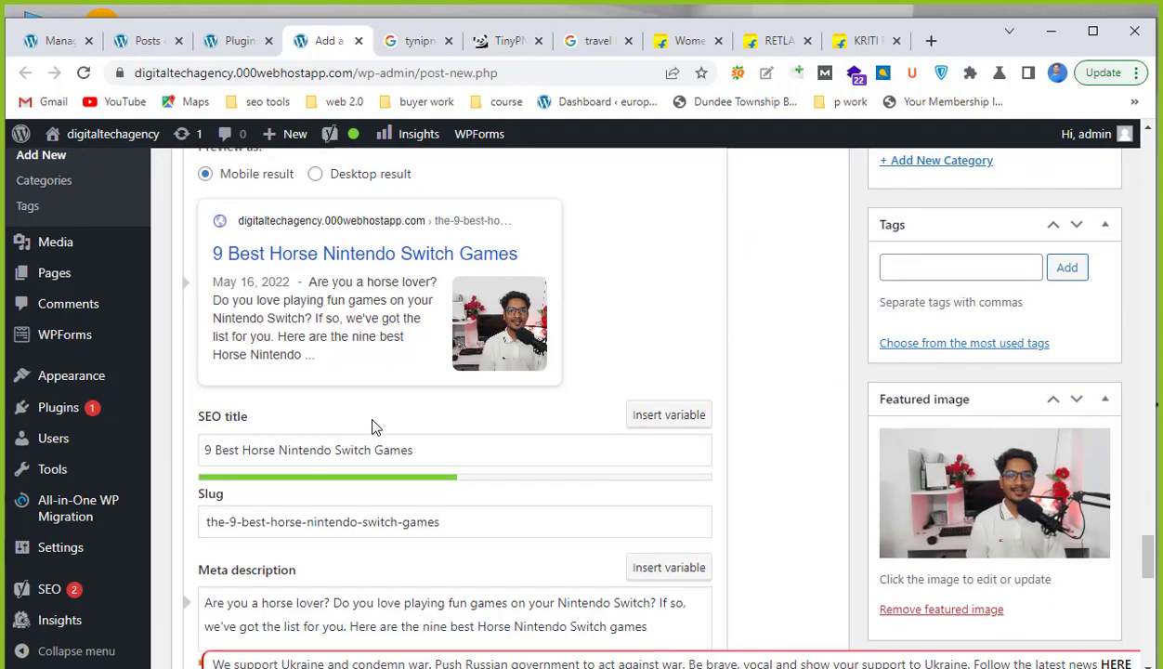
scroll(372, 425, "down", 6)
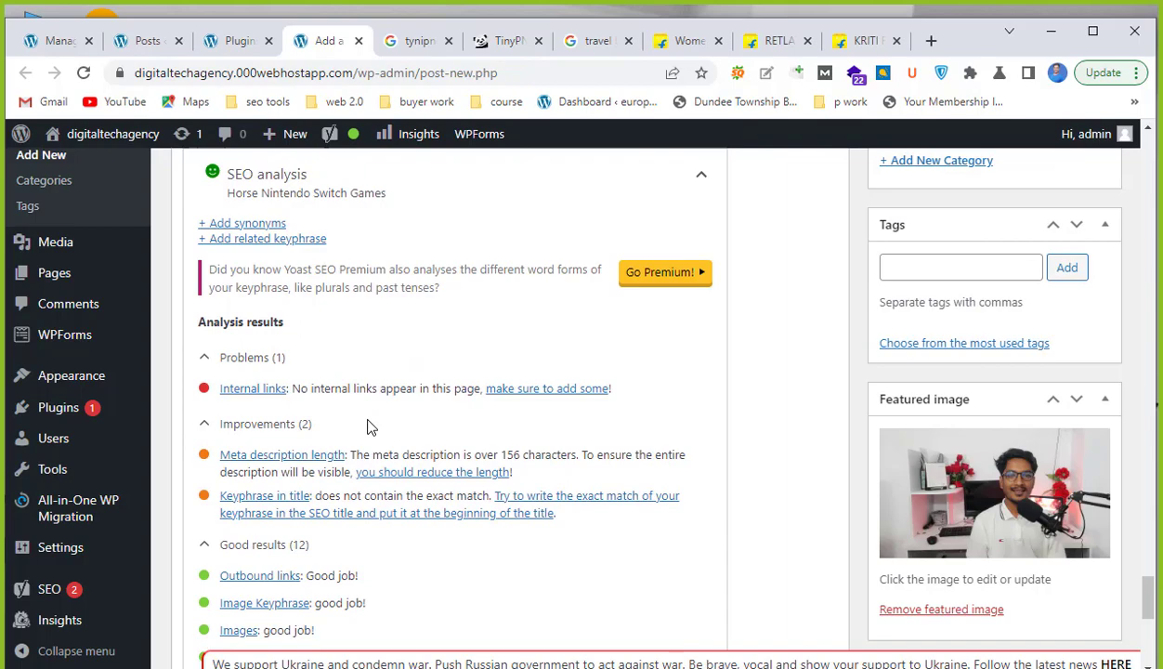
scroll(367, 426, "up", 15)
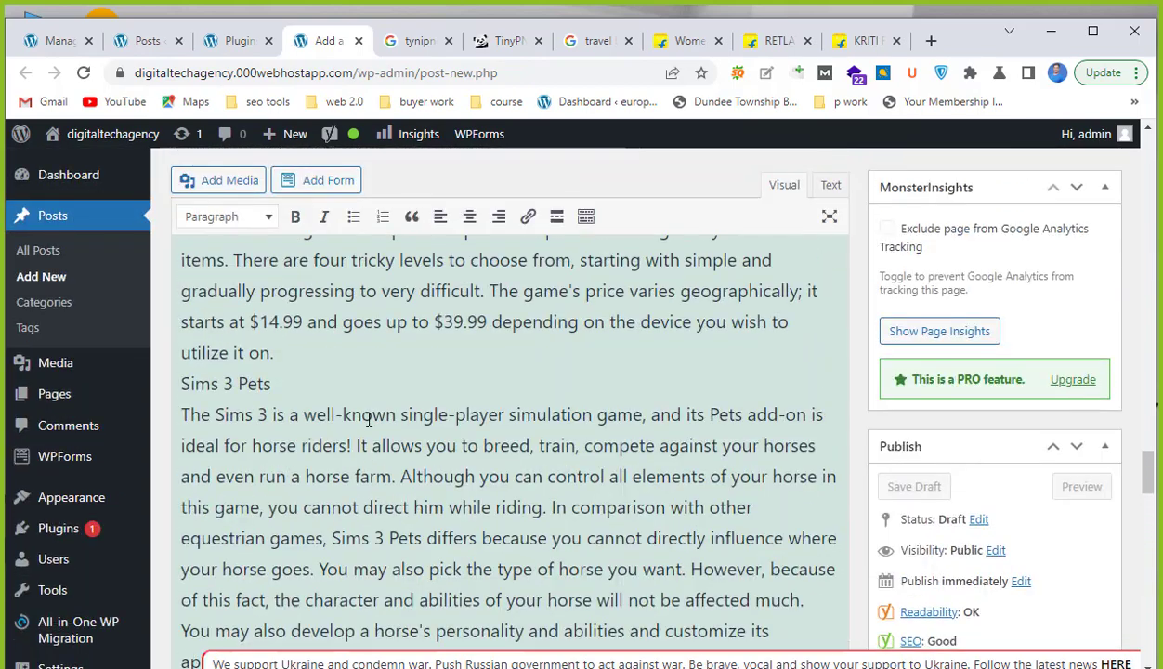
scroll(369, 420, "down", 3)
scroll(372, 423, "up", 7)
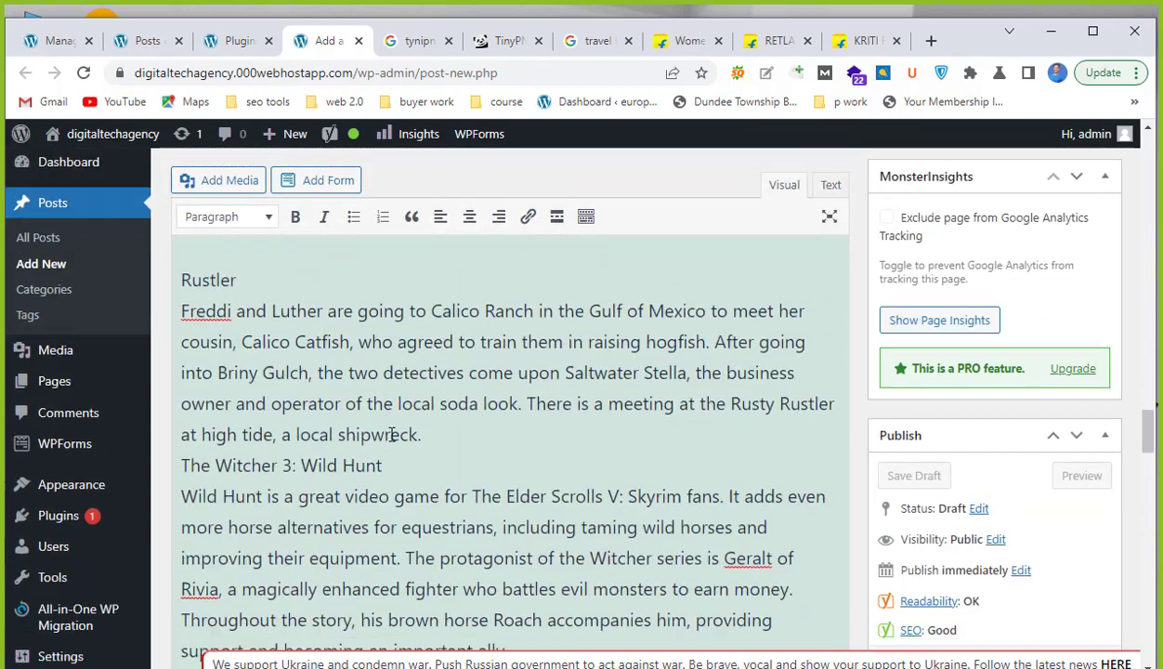
scroll(392, 433, "down", 2)
left_click(479, 574)
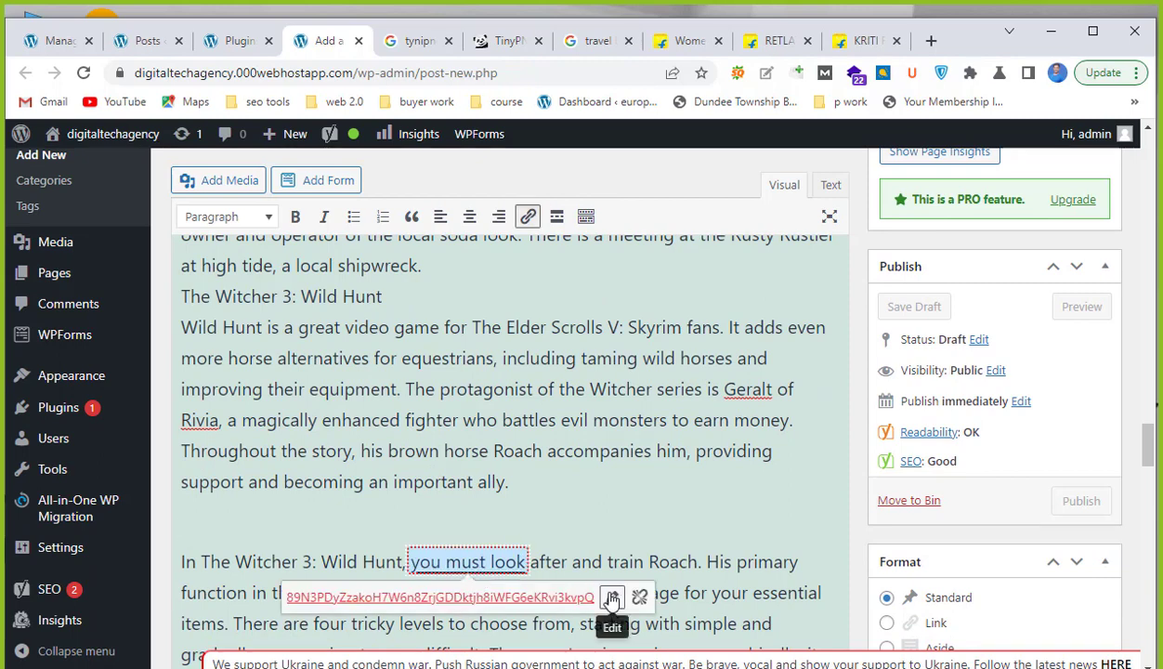
Remove the link from 'you must look' and reselect the words for a new link
left_click(639, 597)
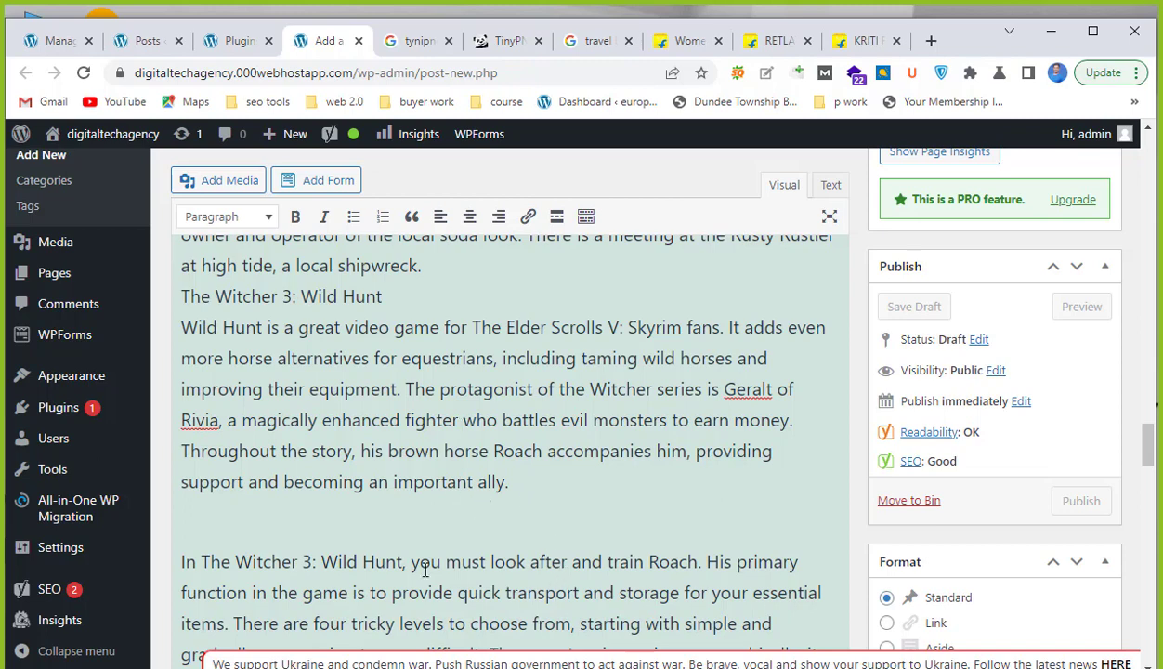
left_click_drag(414, 562, 516, 563)
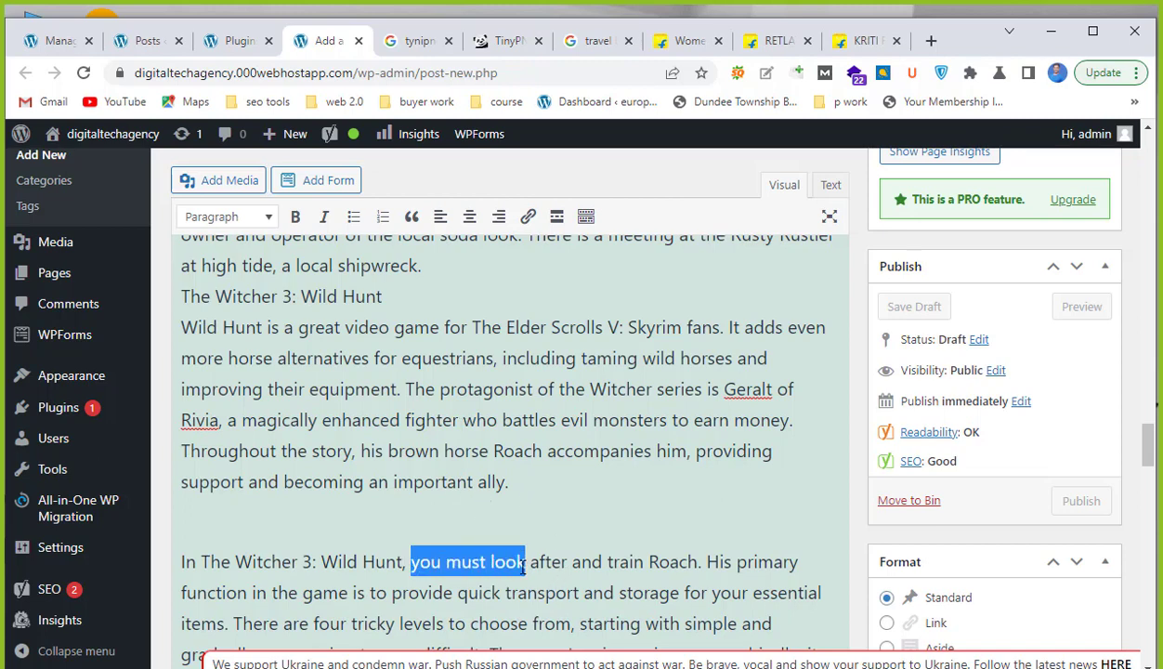
left_click(528, 216)
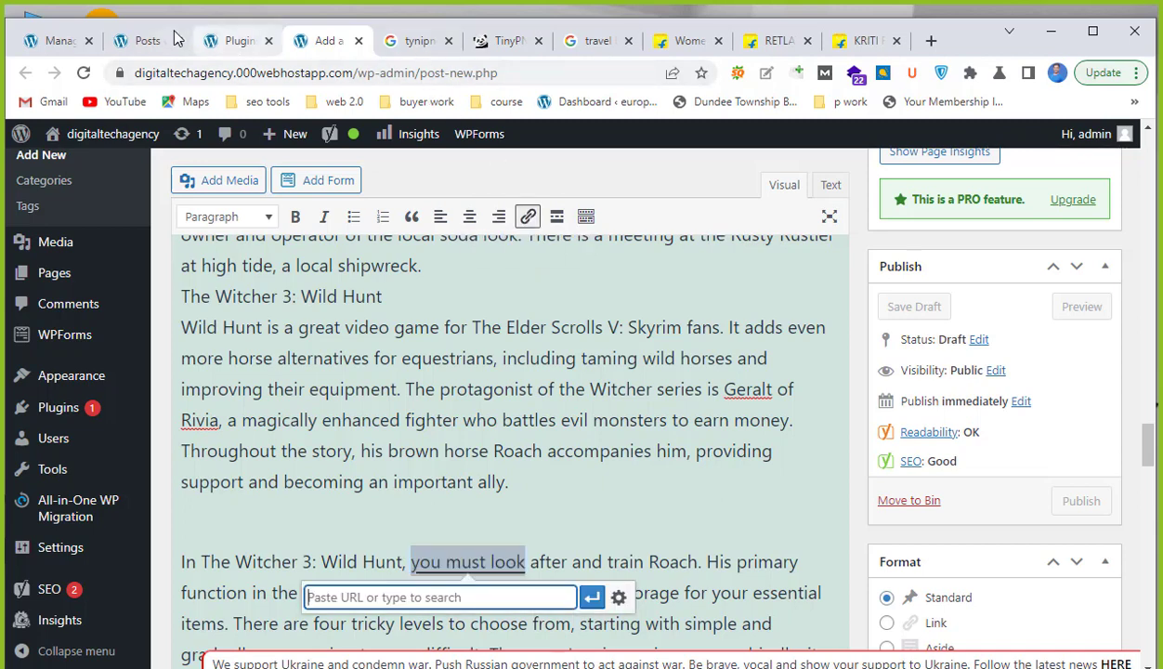
Copy the site address from the Plugins page, clear the notes window, and return to the post
left_click(241, 39)
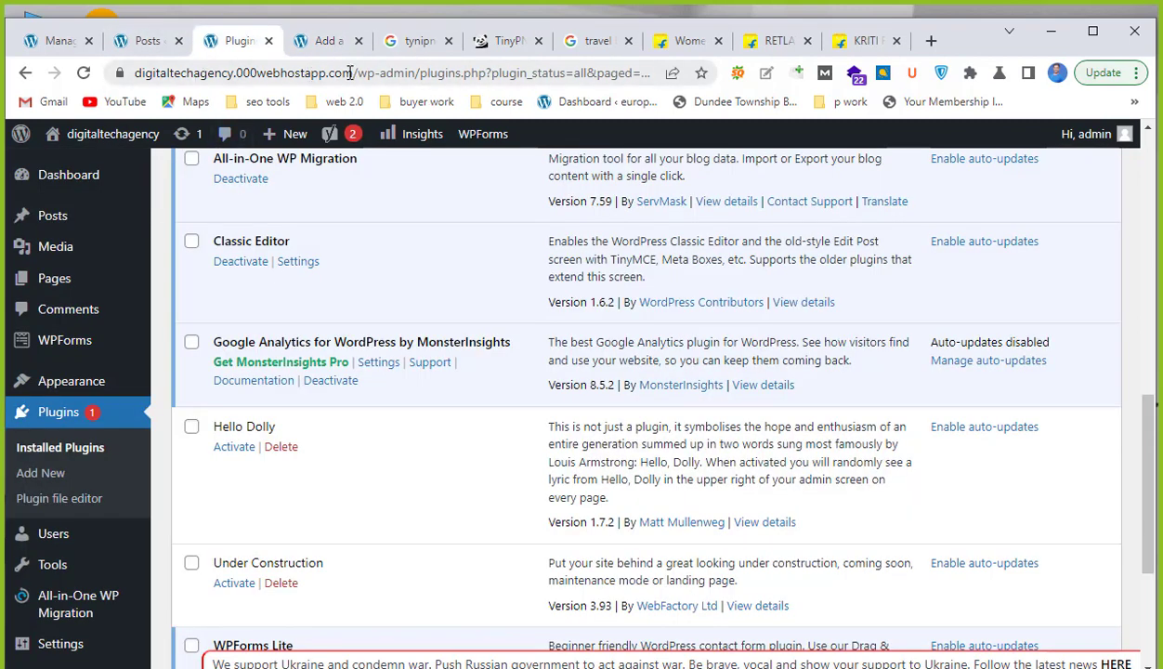
left_click_drag(355, 72, 107, 74)
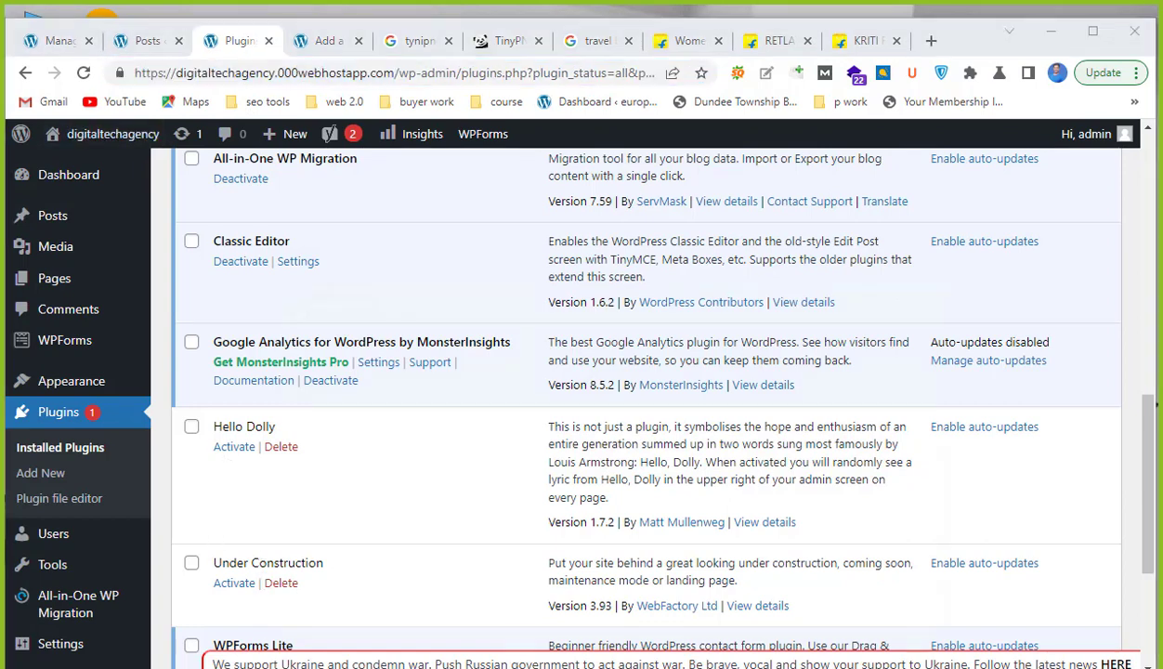
key("alt+Tab")
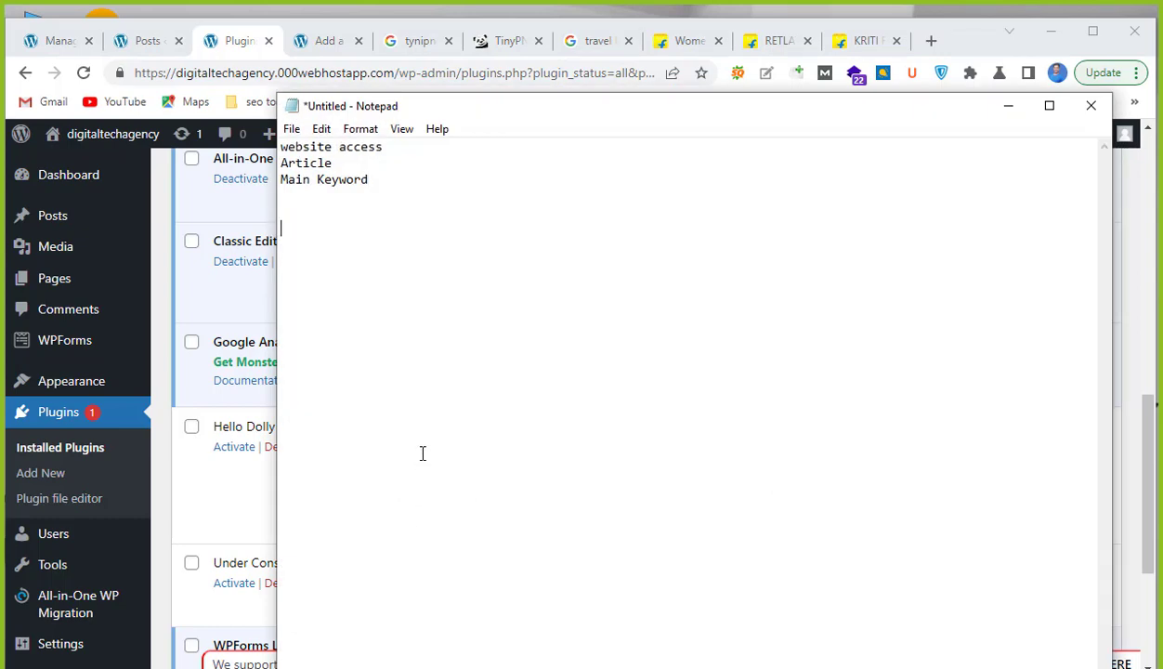
key("Home")
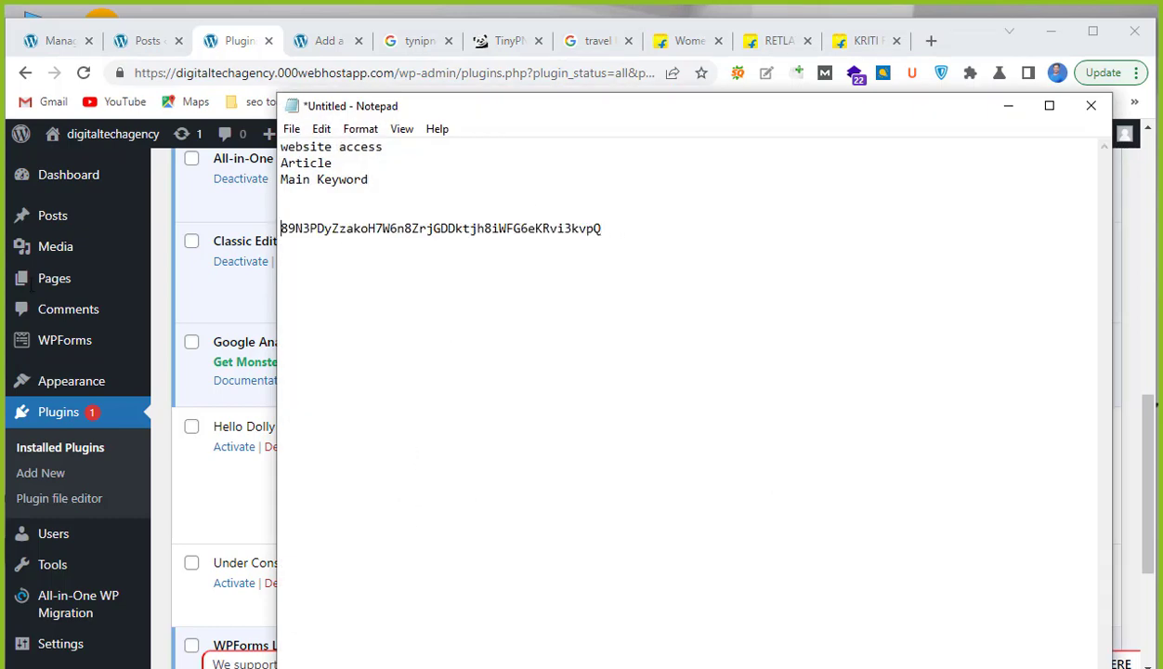
left_click_drag(605, 231, 247, 248)
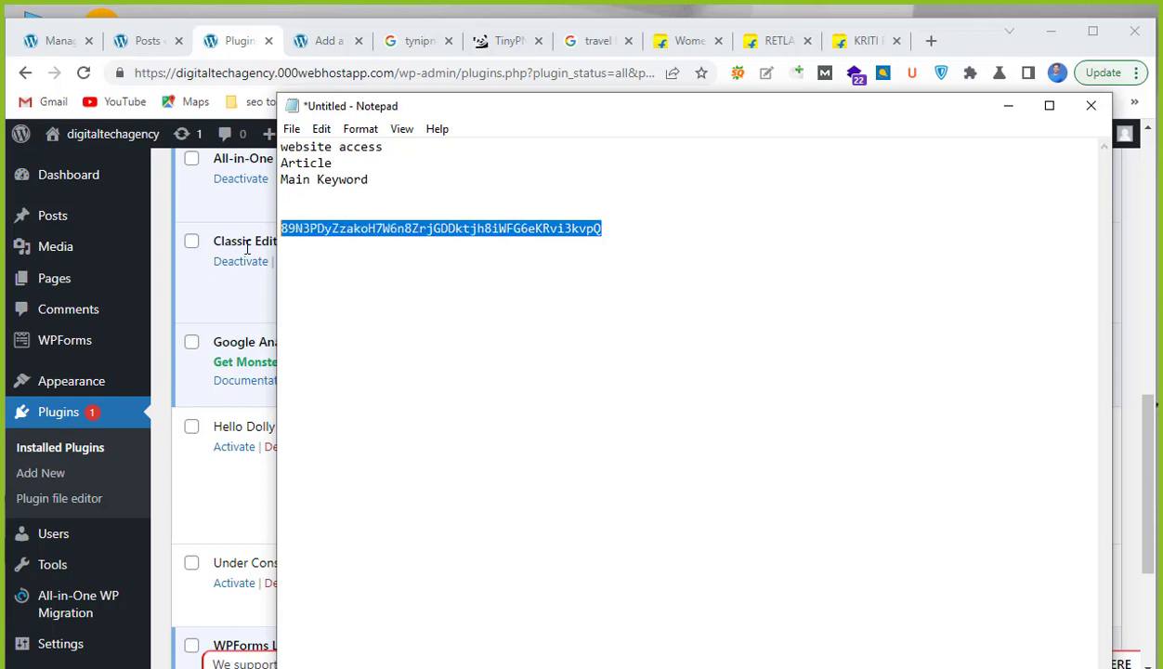
key("ctrl+x")
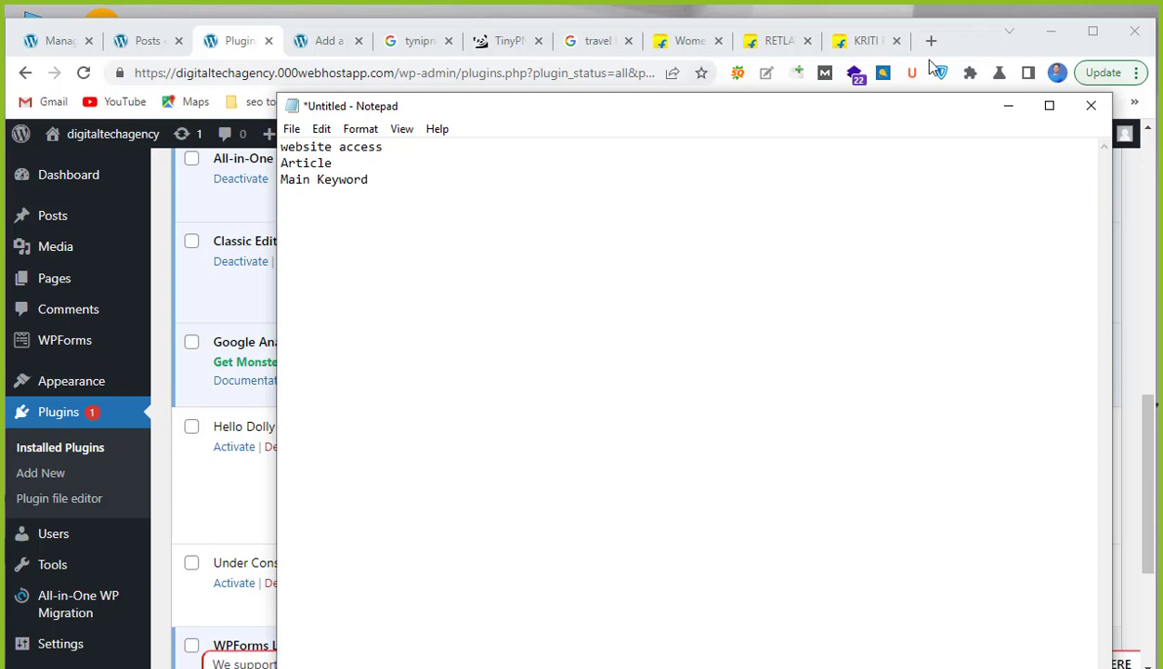
left_click(1007, 106)
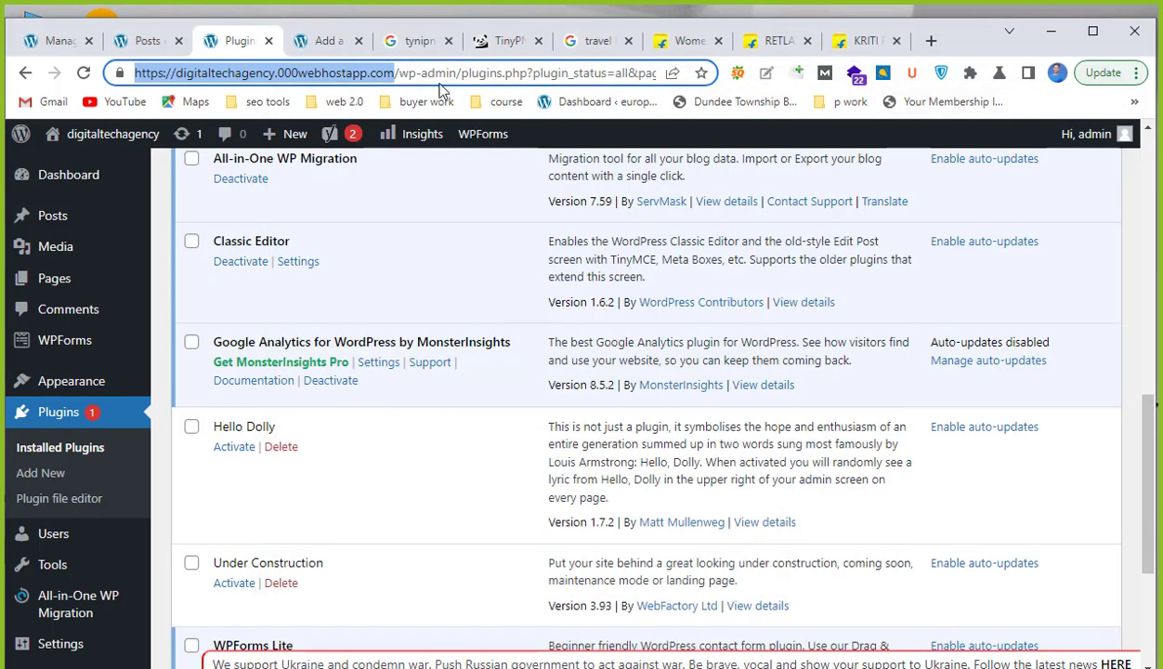
left_click(320, 41)
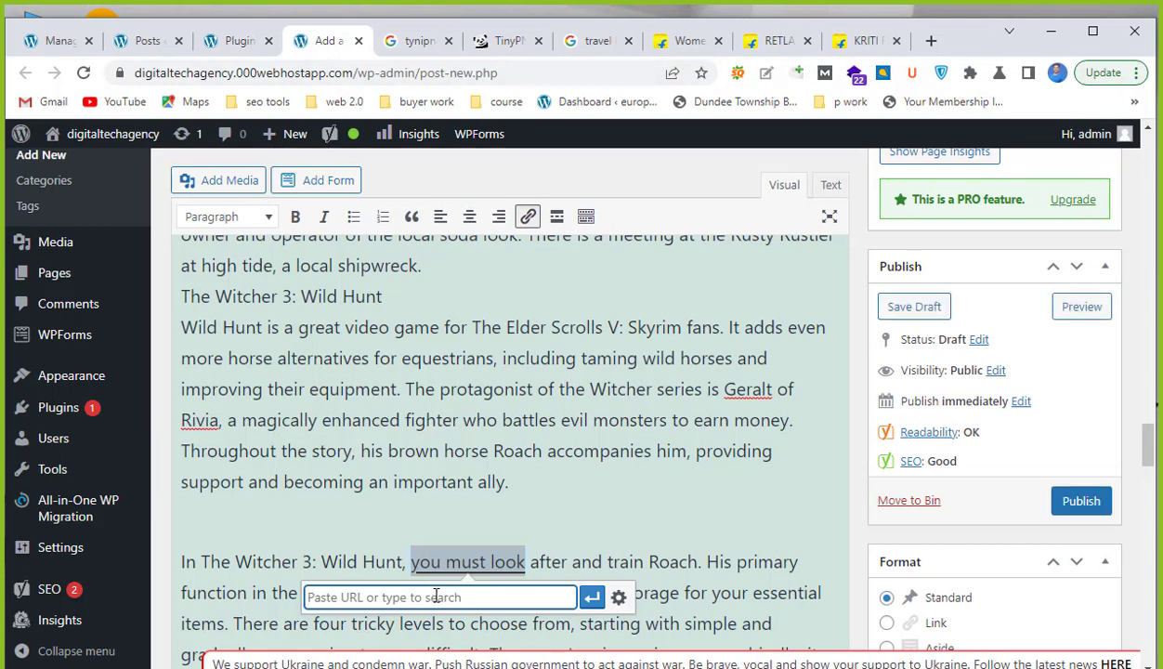
type("www")
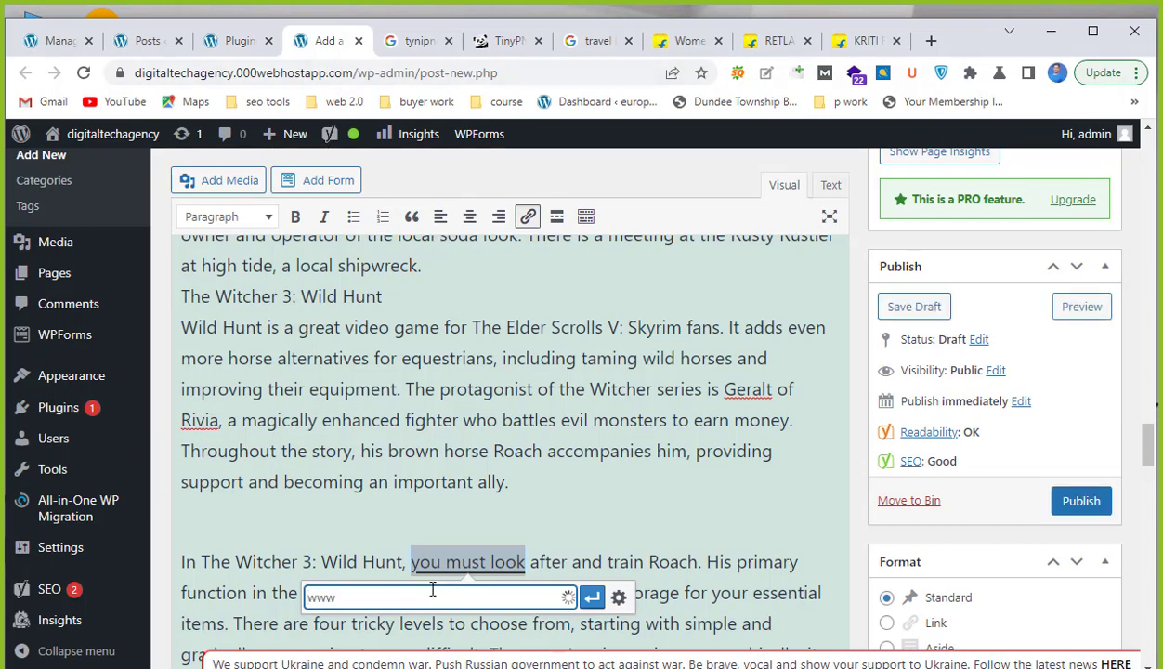
type(".digi")
type("taltechagen")
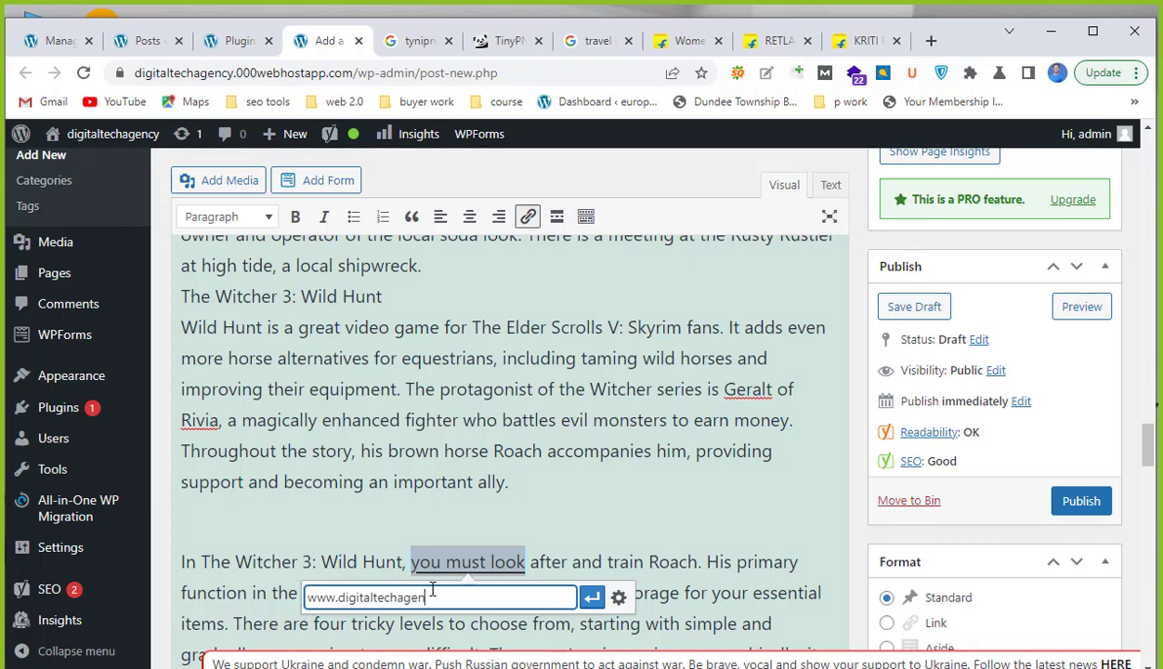
type("cy.00webhostapp.com")
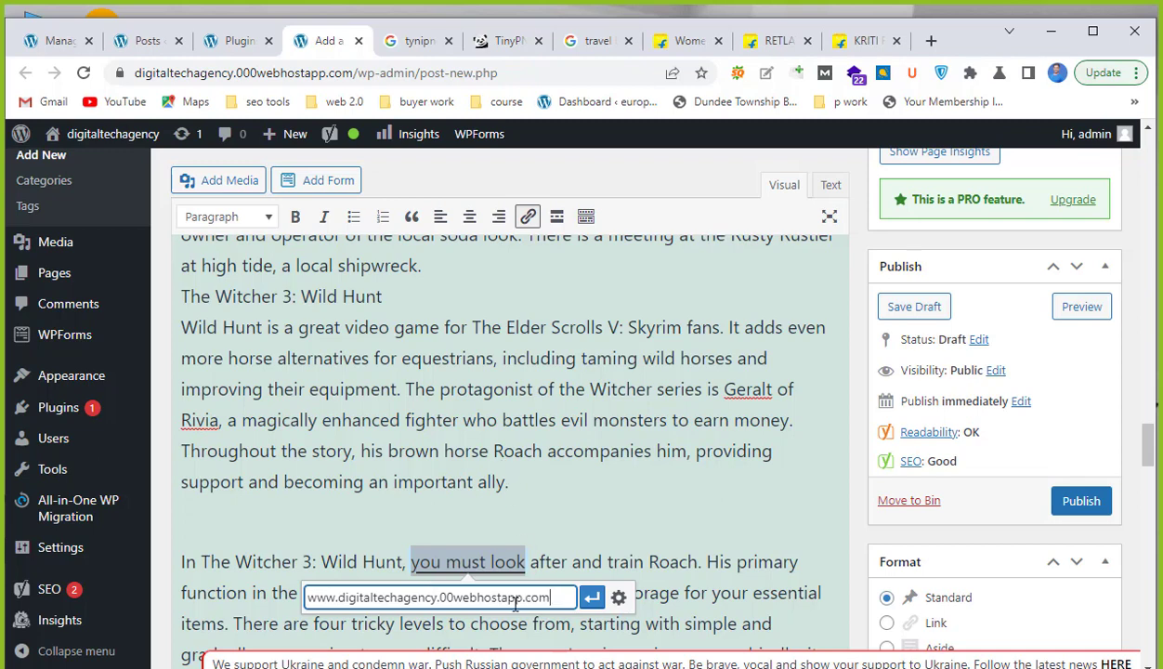
left_click(592, 597)
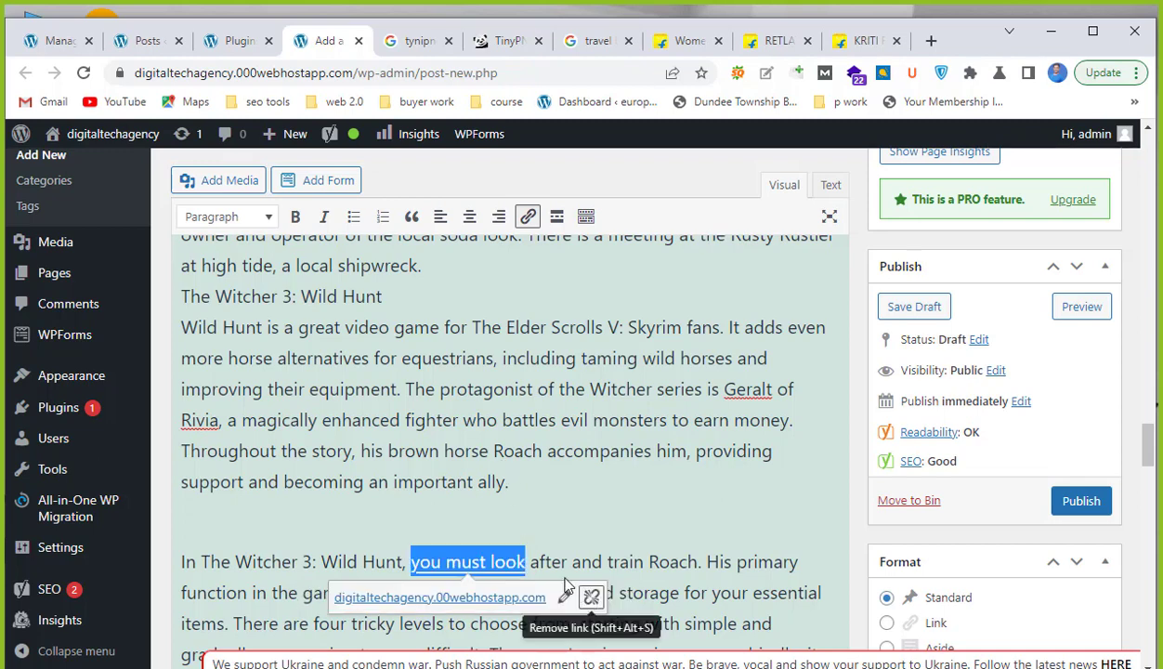
left_click(530, 561)
scroll(530, 561, "down", 15)
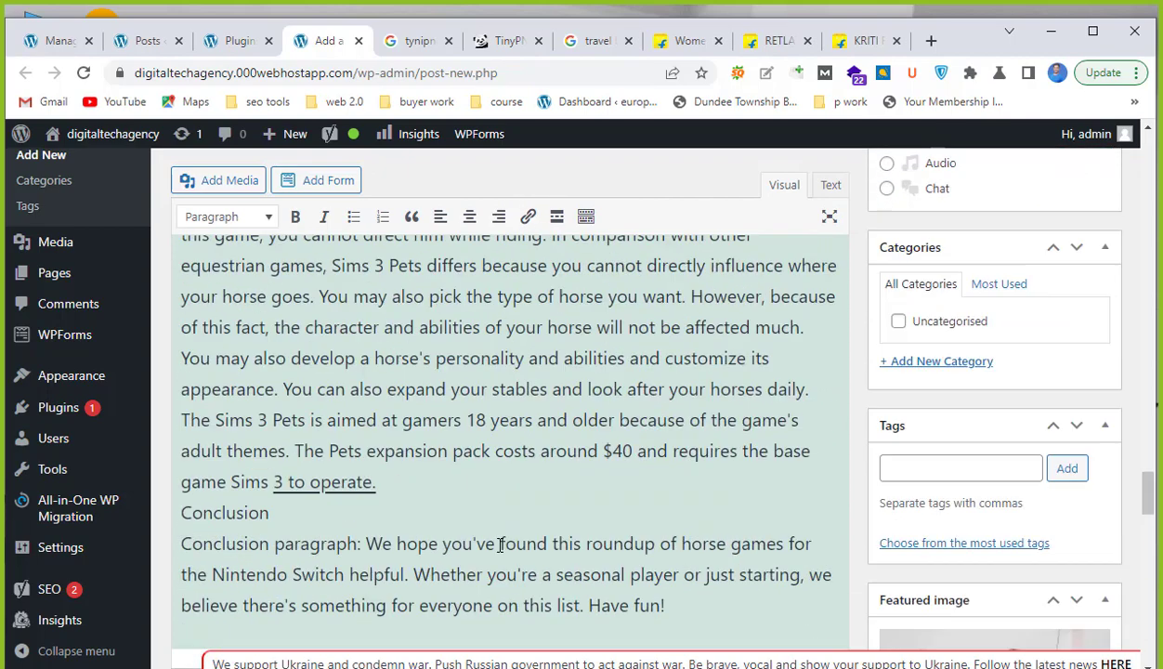
scroll(300, 459, "down", 10)
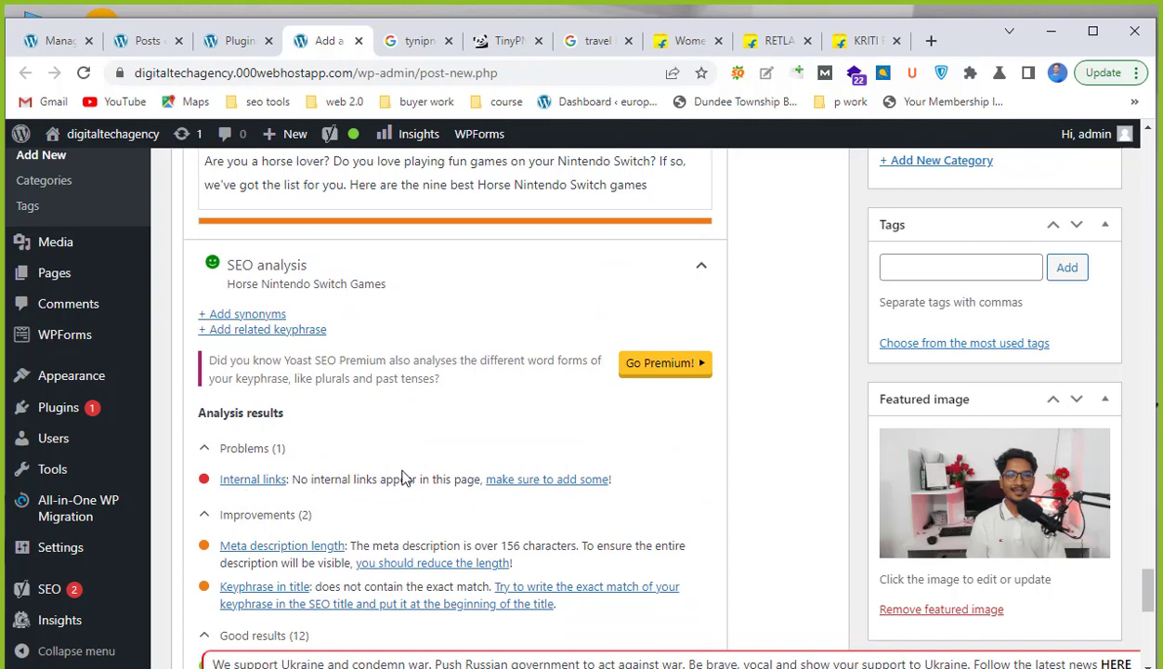
scroll(953, 285, "up", 4)
scroll(1029, 334, "up", 5)
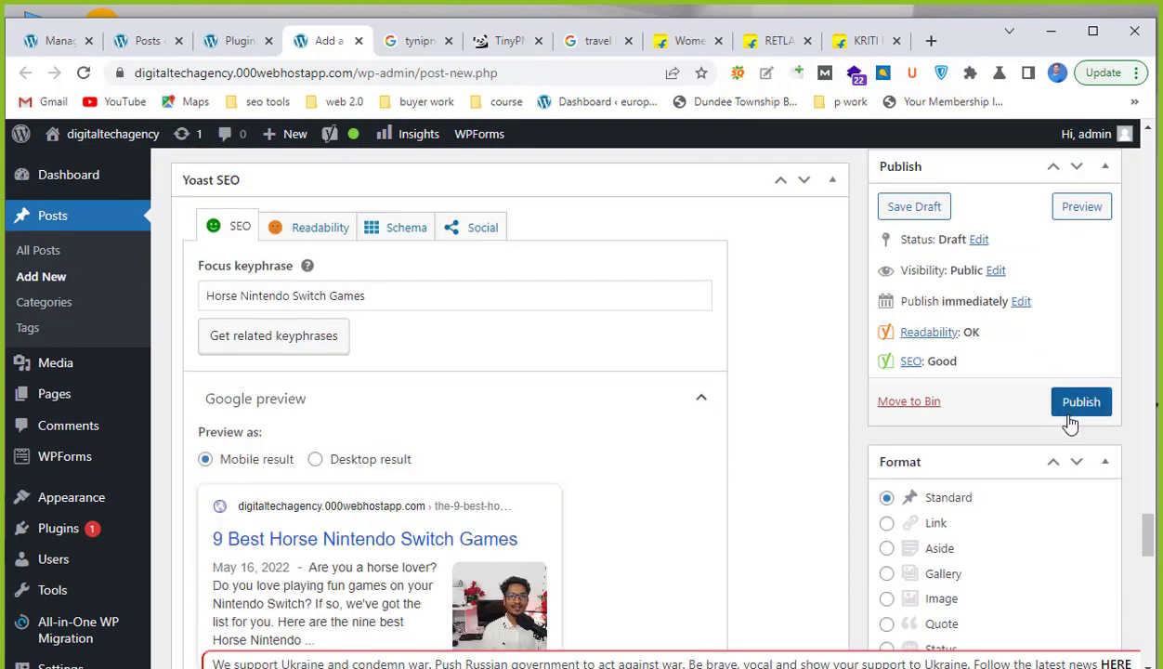
scroll(399, 279, "down", 3)
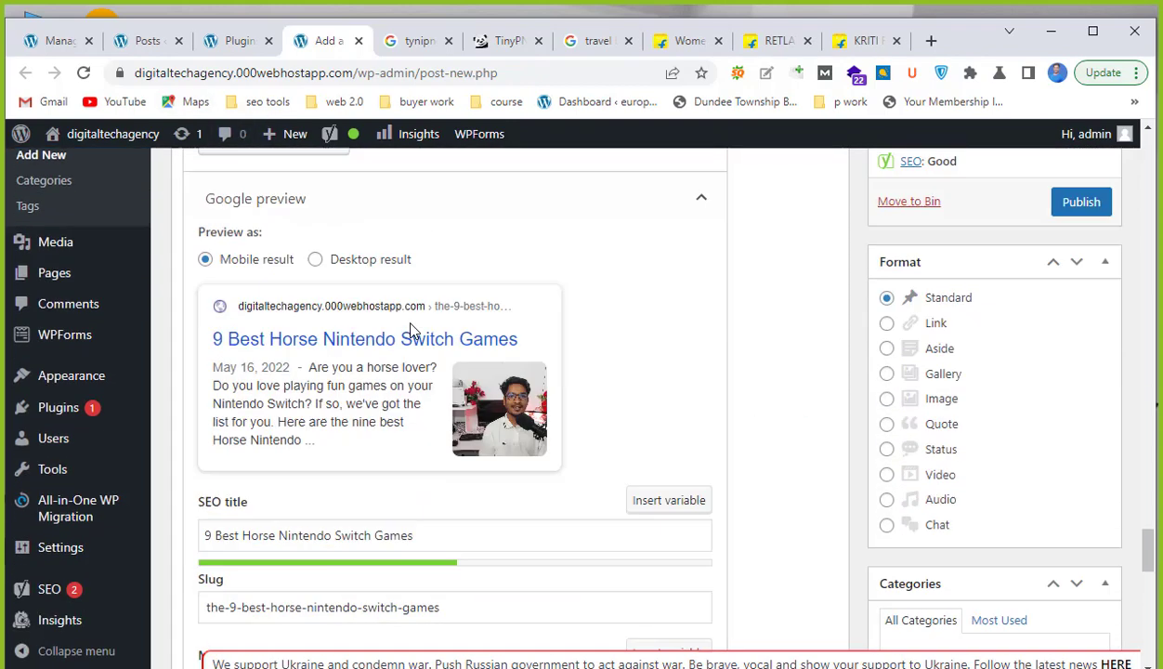
scroll(412, 331, "up", 7)
scroll(412, 332, "up", 5)
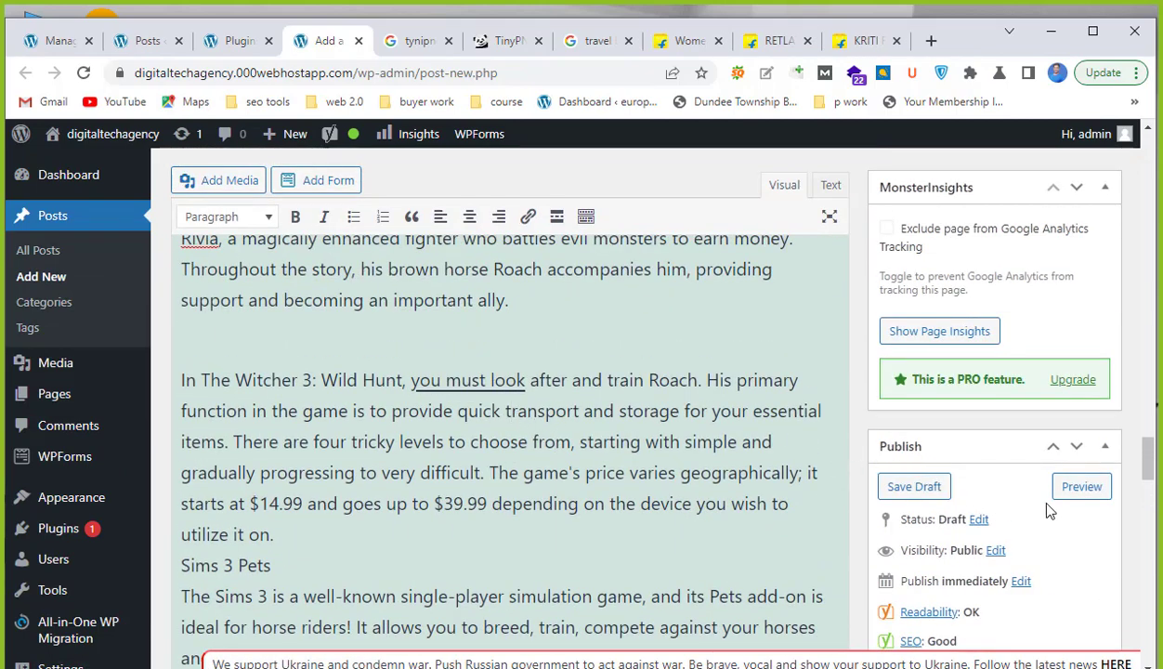
scroll(741, 484, "down", 1)
scroll(744, 487, "down", 2)
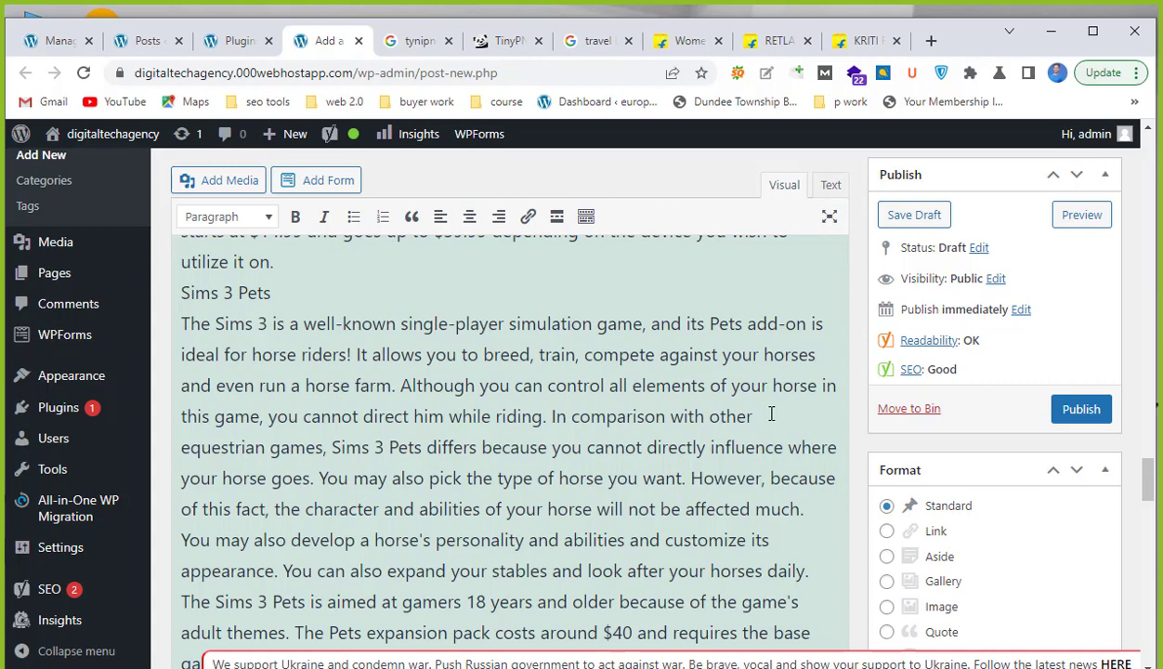
scroll(641, 472, "down", 10)
scroll(620, 470, "down", 10)
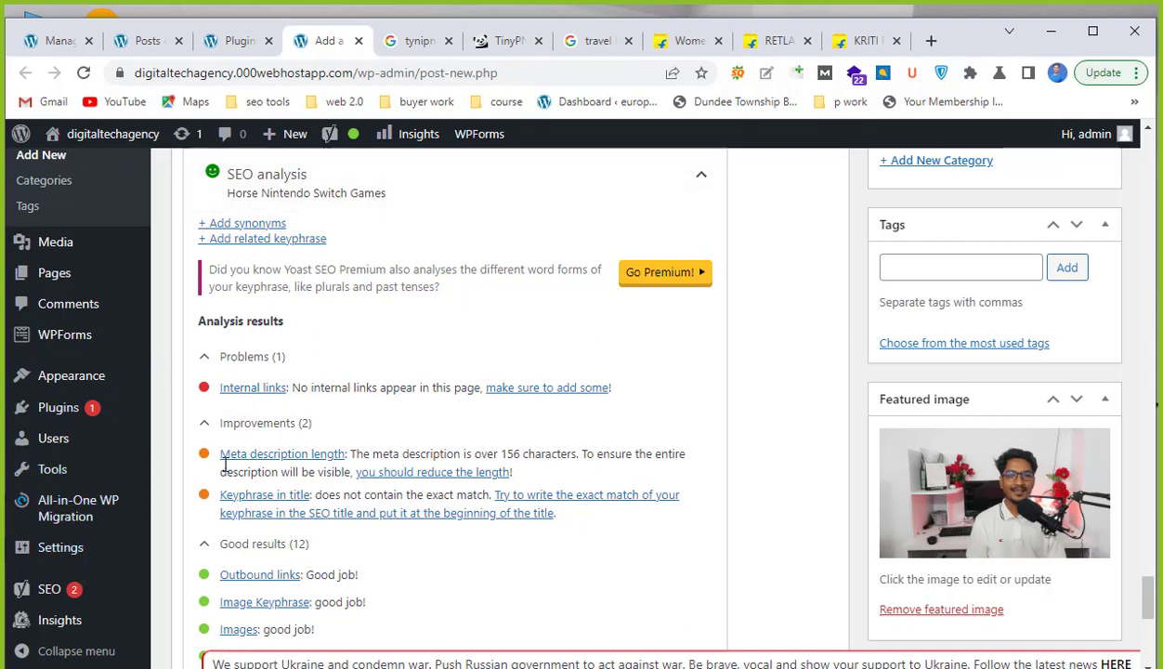
scroll(228, 460, "up", 7)
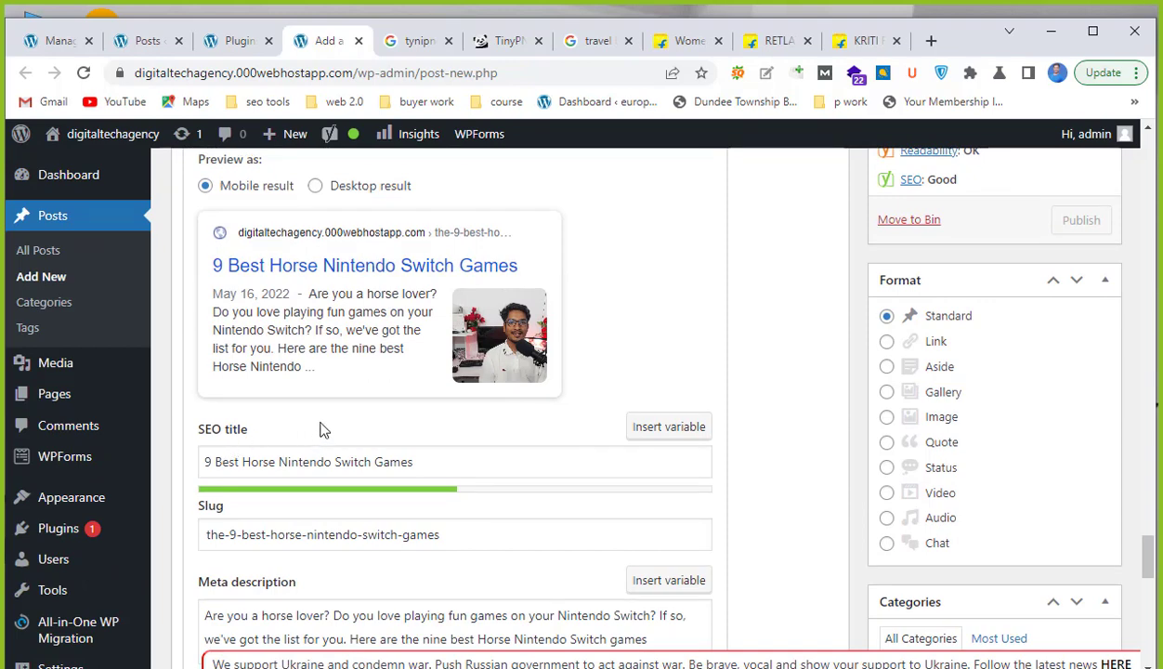
scroll(340, 376, "up", 6)
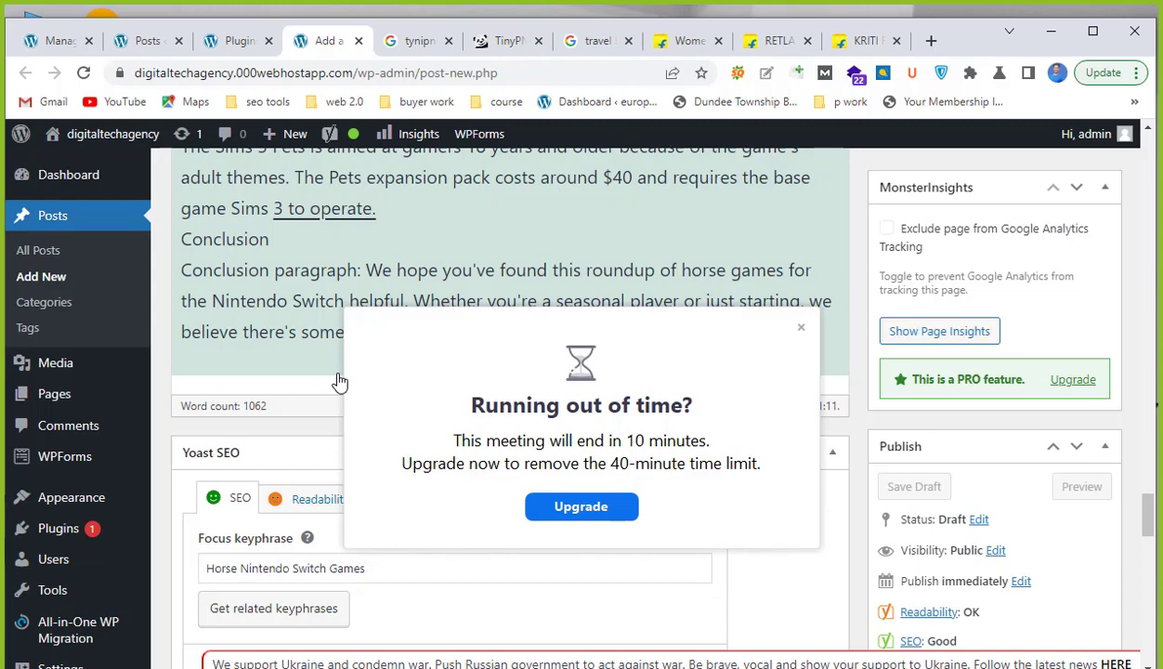
left_click(799, 326)
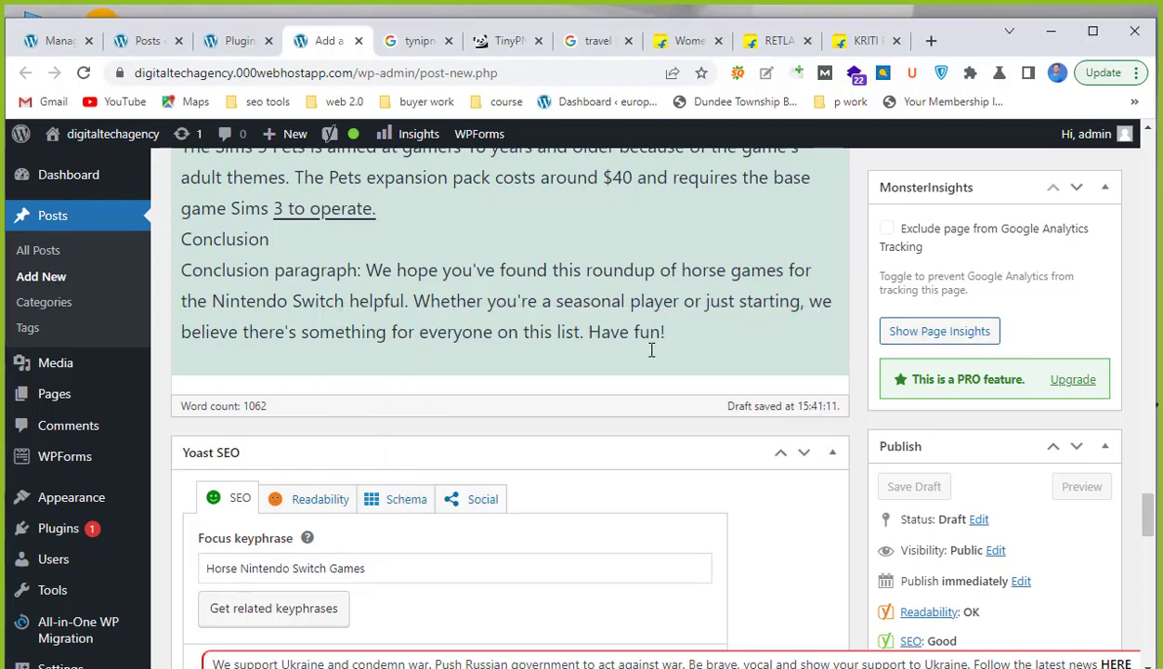
scroll(618, 324, "down", 7)
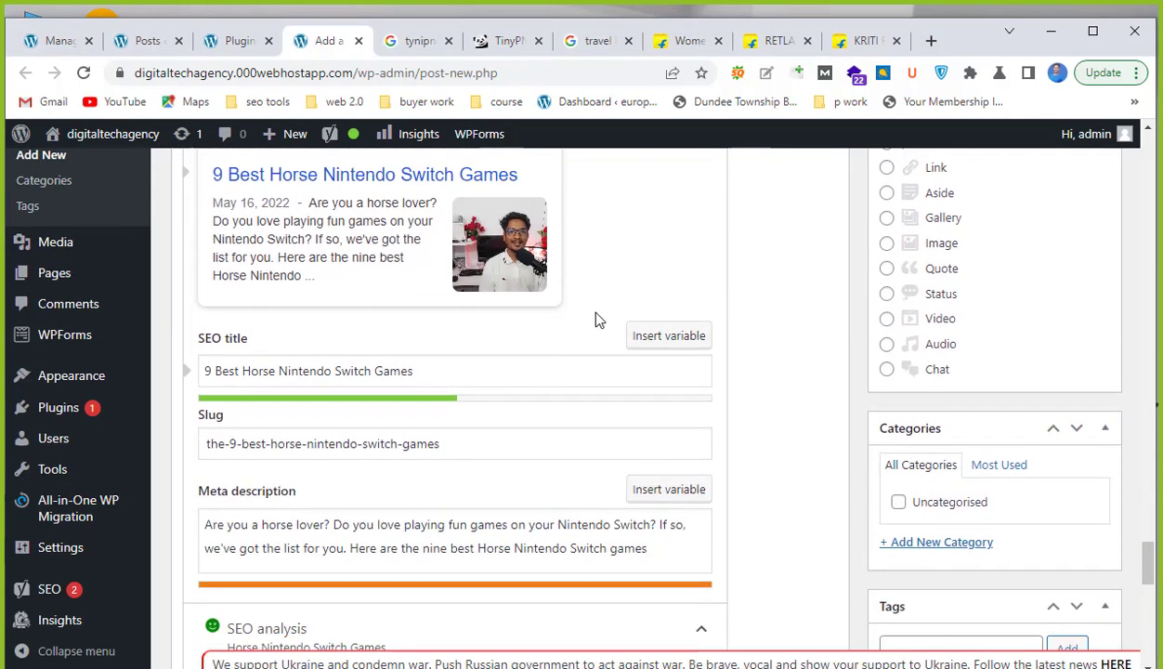
scroll(598, 319, "down", 8)
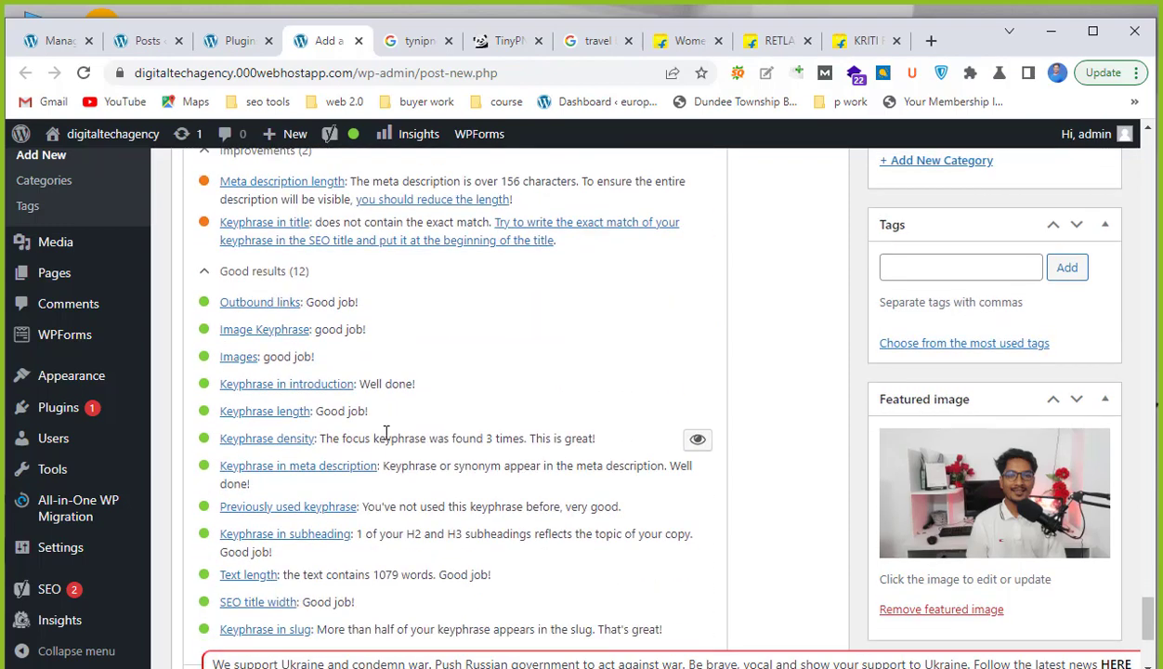
scroll(383, 439, "down", 2)
scroll(399, 437, "up", 5)
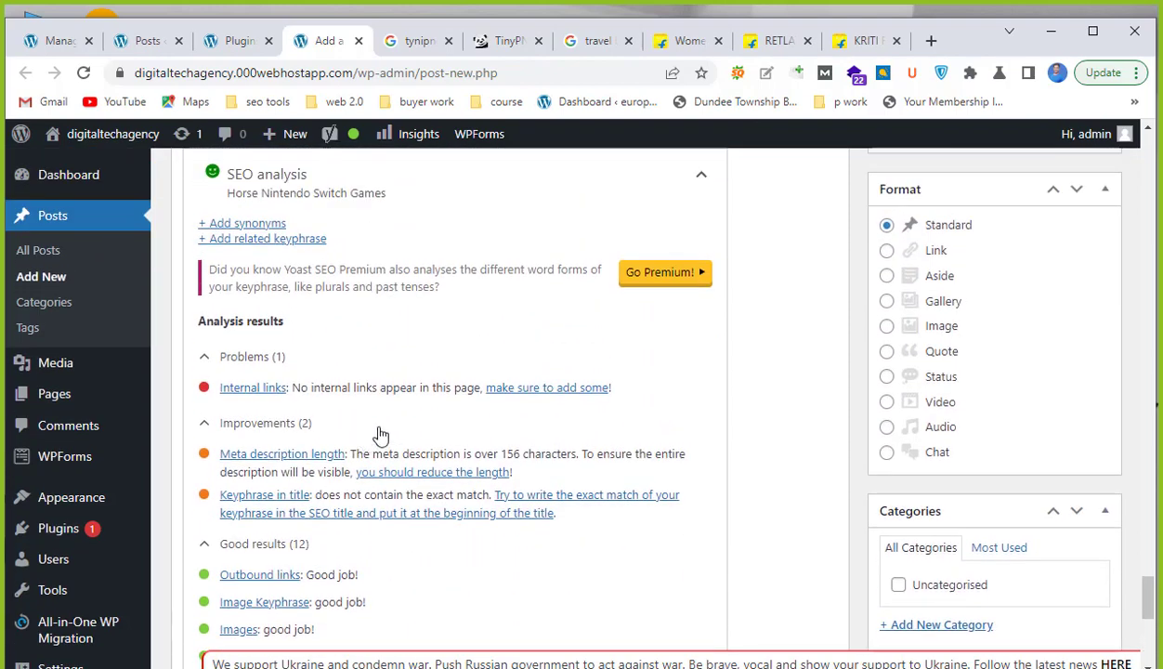
scroll(381, 434, "up", 1)
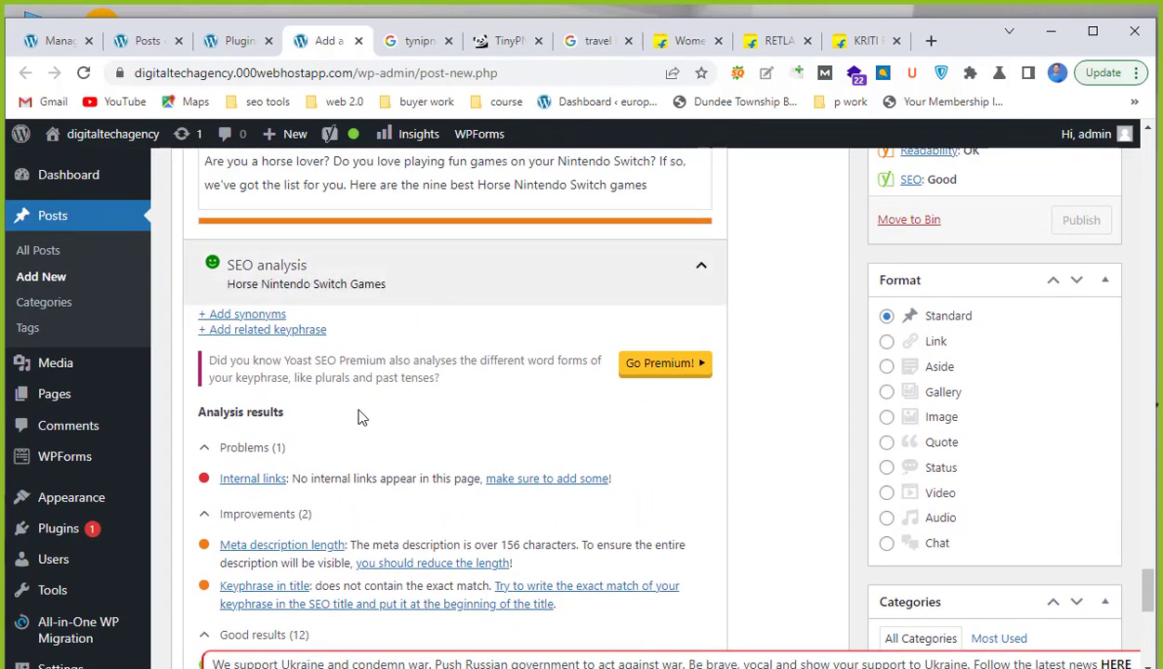
scroll(311, 476, "down", 1)
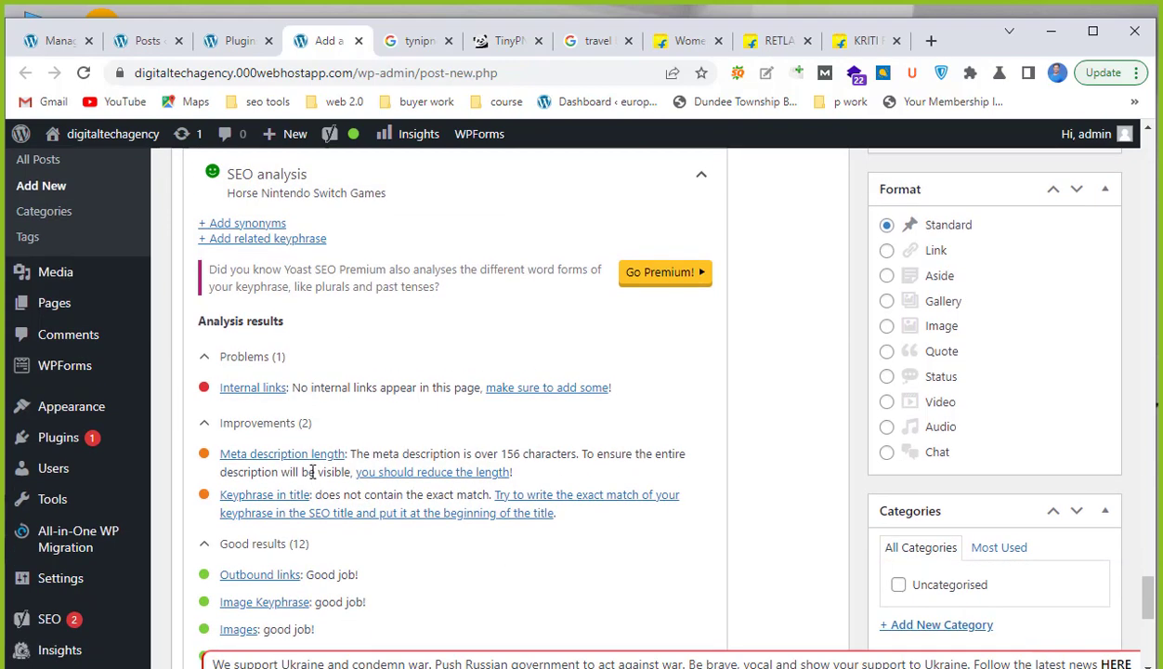
scroll(312, 471, "down", 3)
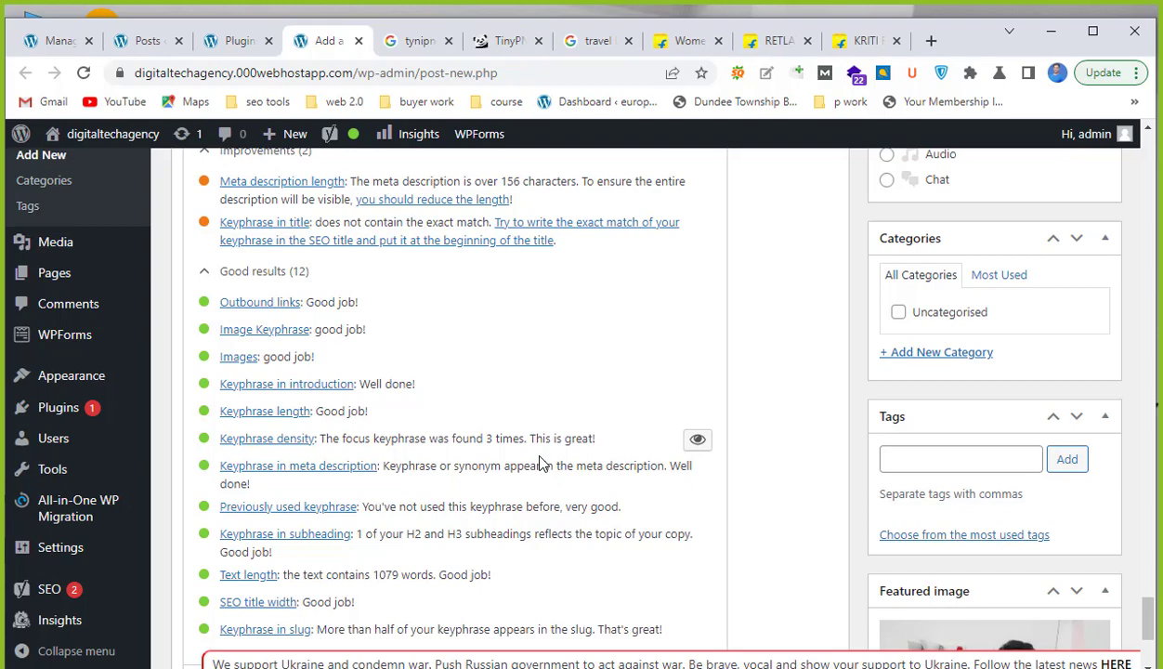
scroll(520, 465, "up", 4)
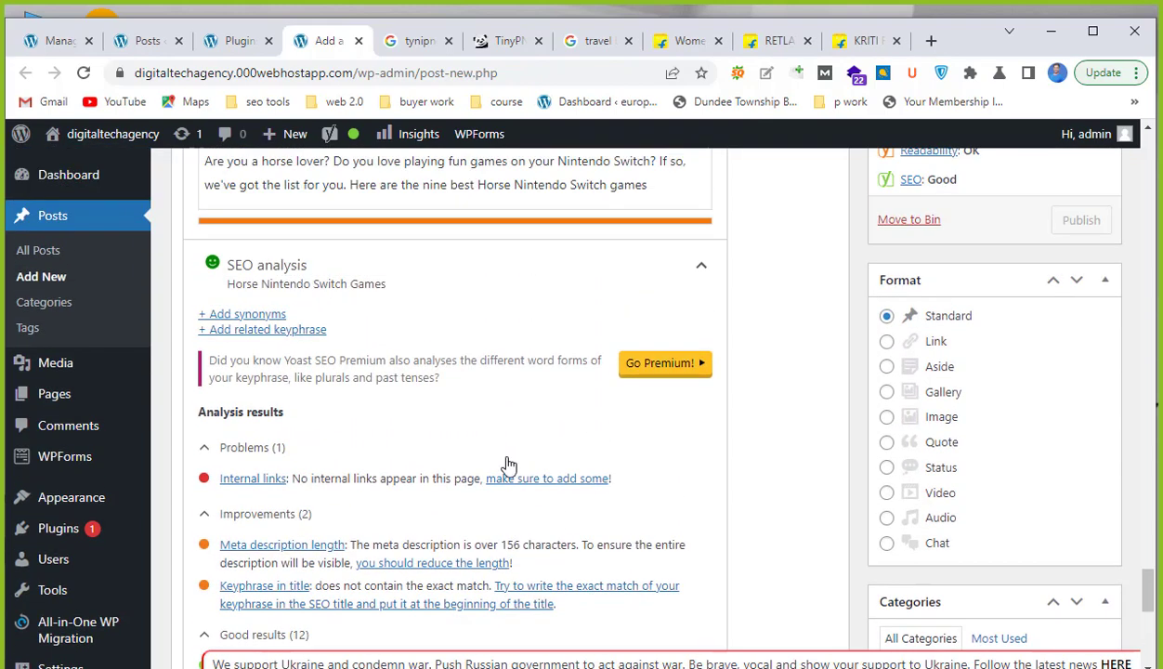
scroll(508, 465, "up", 2)
scroll(483, 468, "down", 2)
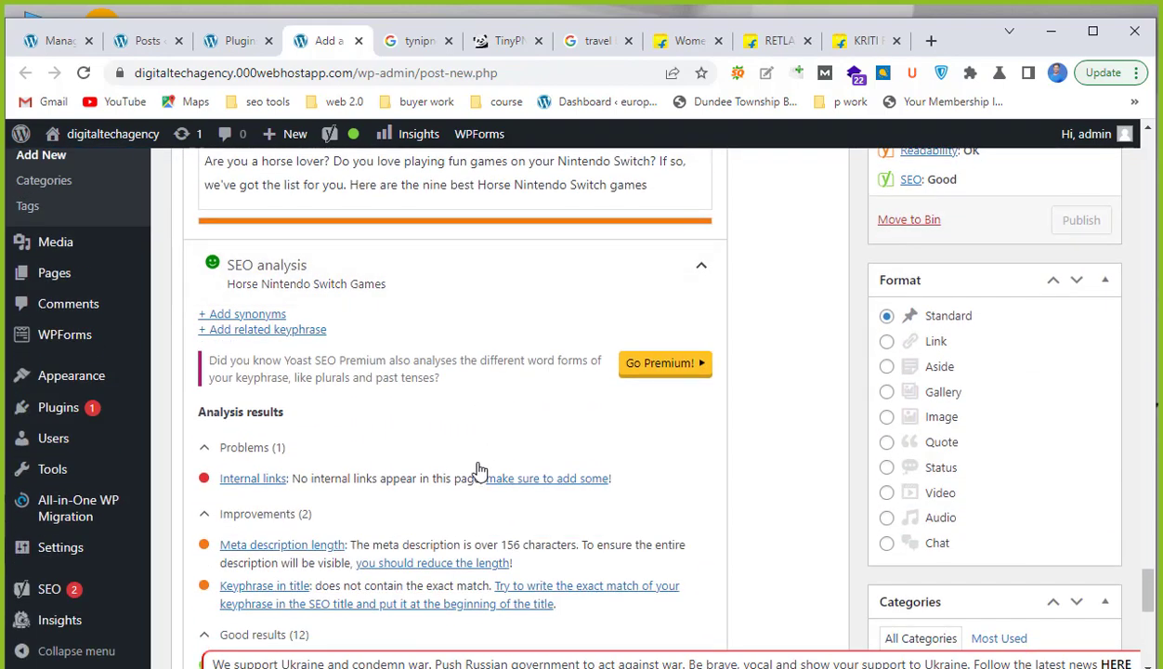
scroll(474, 464, "up", 3)
scroll(466, 465, "up", 2)
scroll(465, 469, "up", 3)
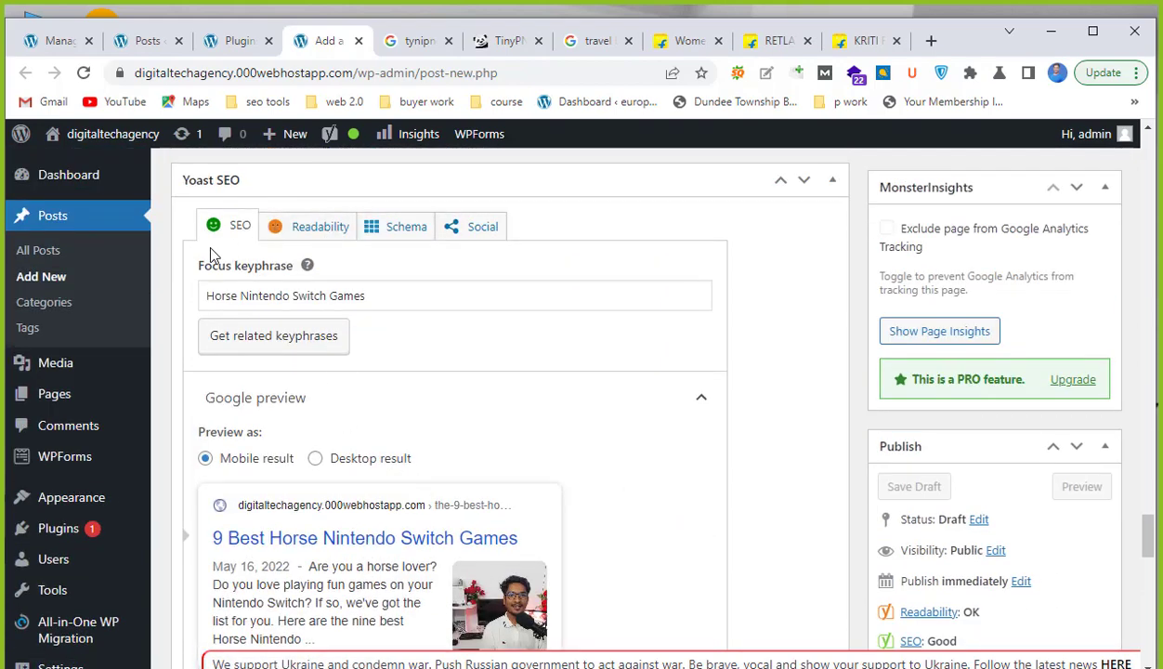
left_click(316, 232)
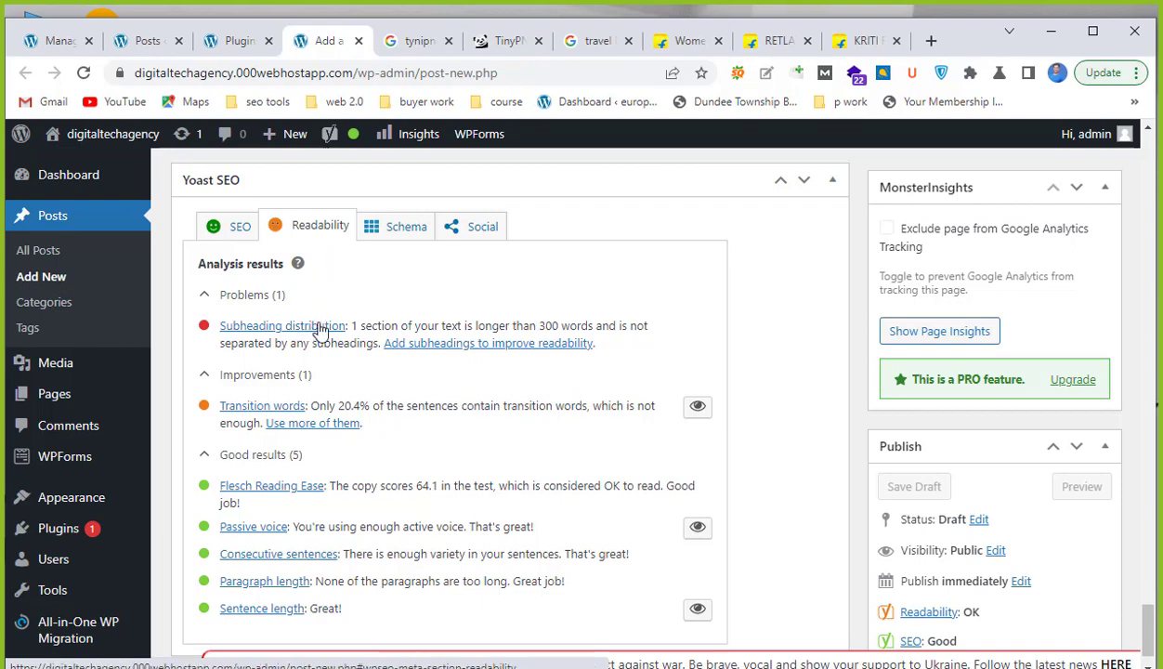
scroll(277, 455, "down", 2)
scroll(277, 455, "up", 1)
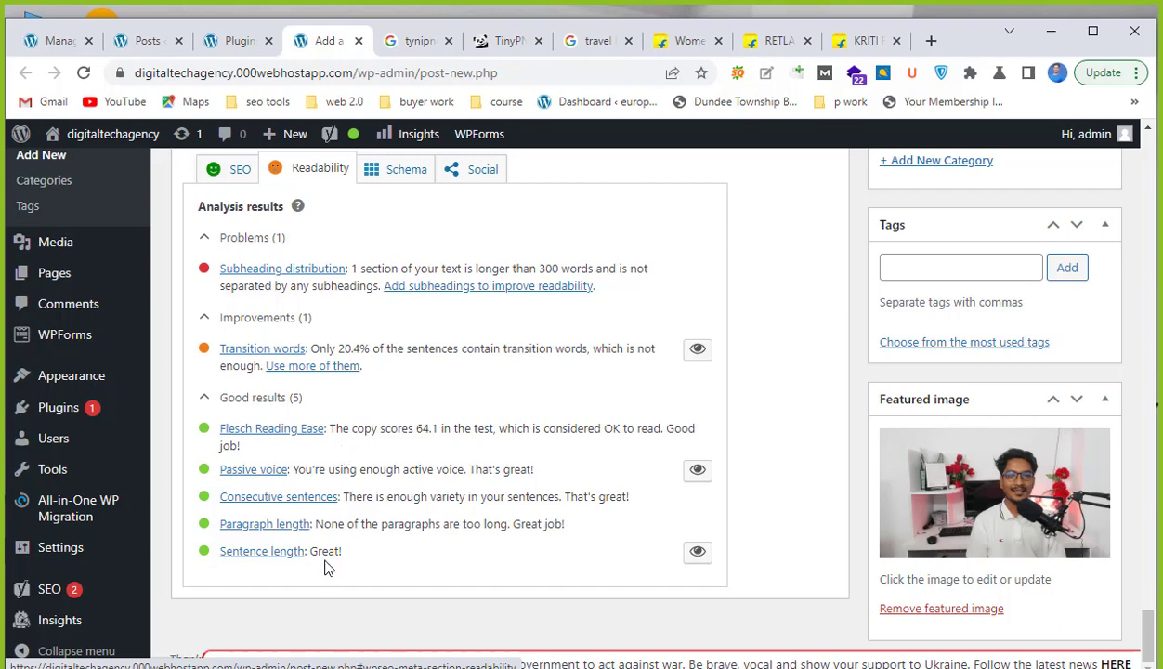
scroll(325, 566, "down", 1)
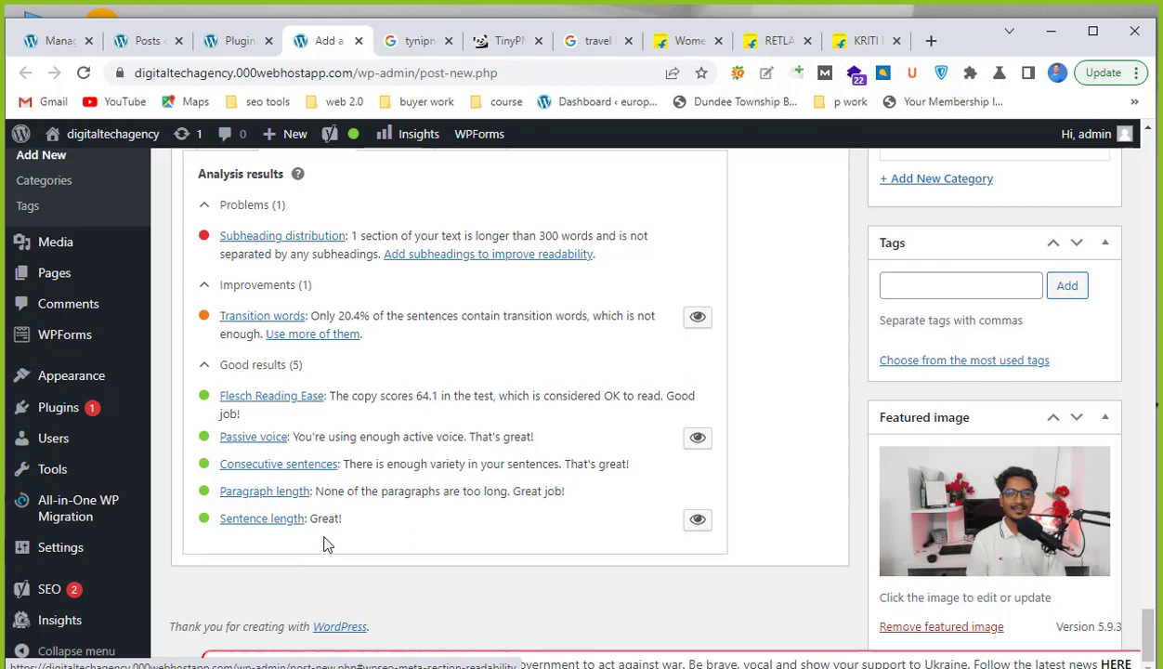
scroll(325, 548, "up", 1)
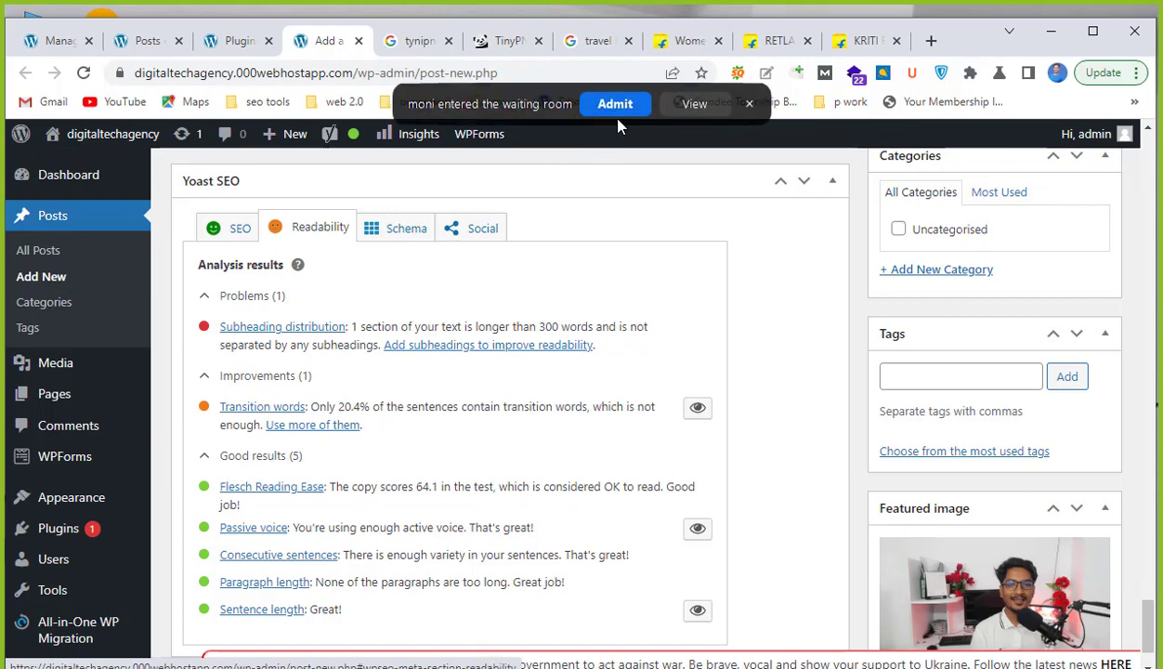
left_click(606, 108)
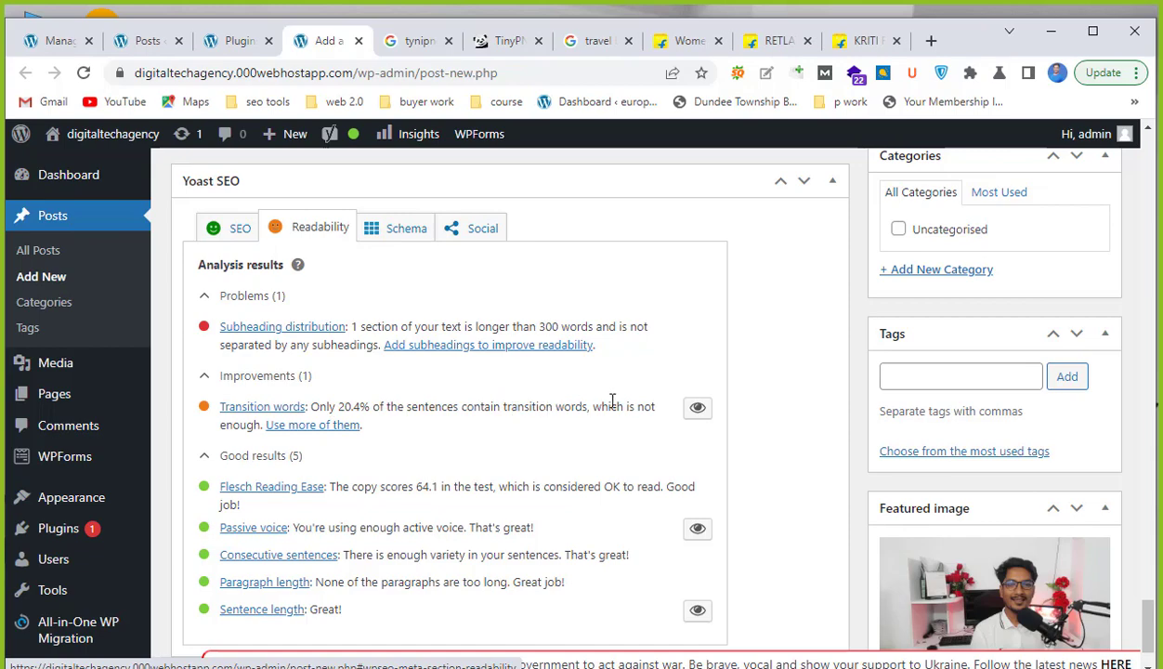
left_click(693, 409)
scroll(690, 415, "up", 7)
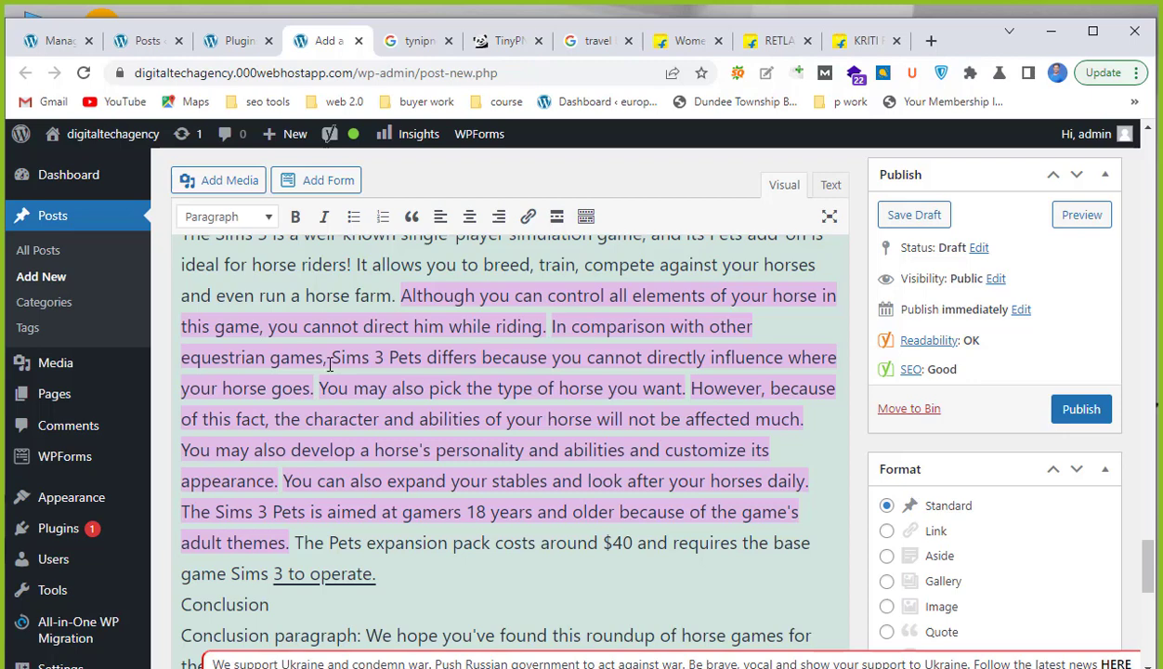
scroll(330, 365, "down", 7)
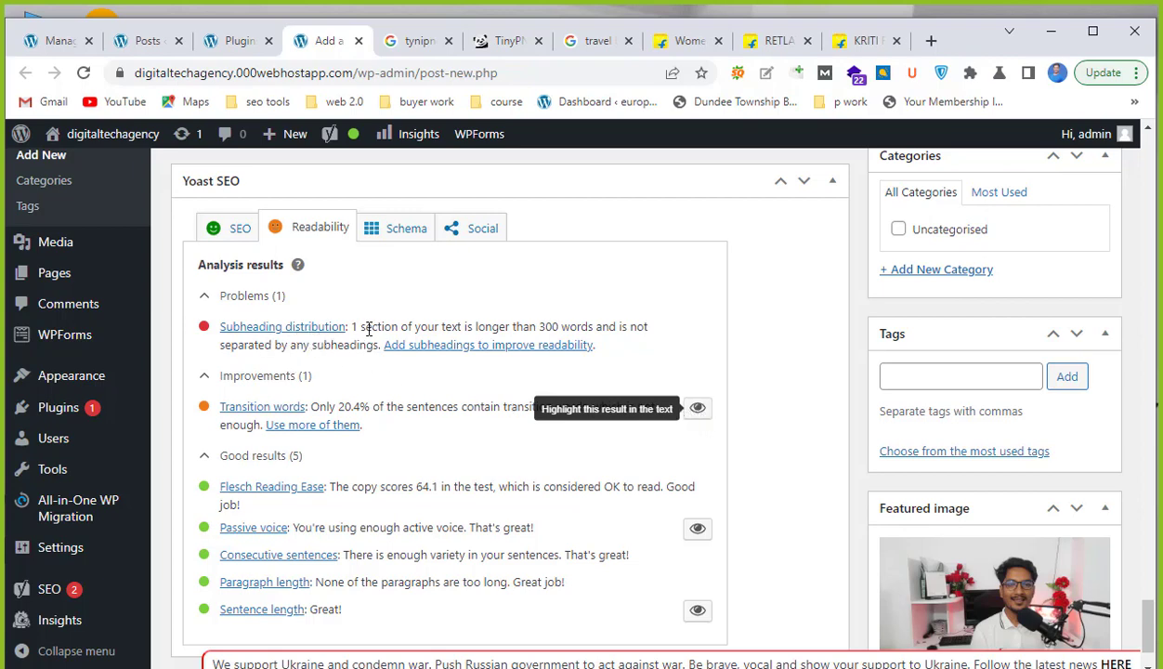
scroll(345, 351, "up", 1)
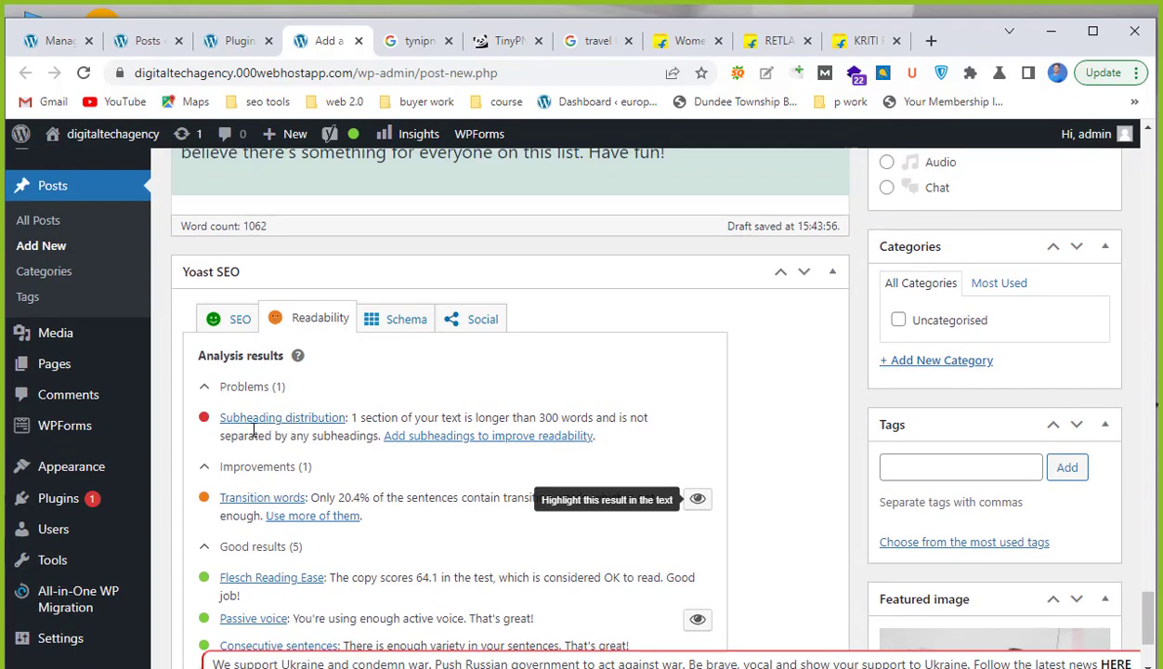
scroll(572, 318, "up", 15)
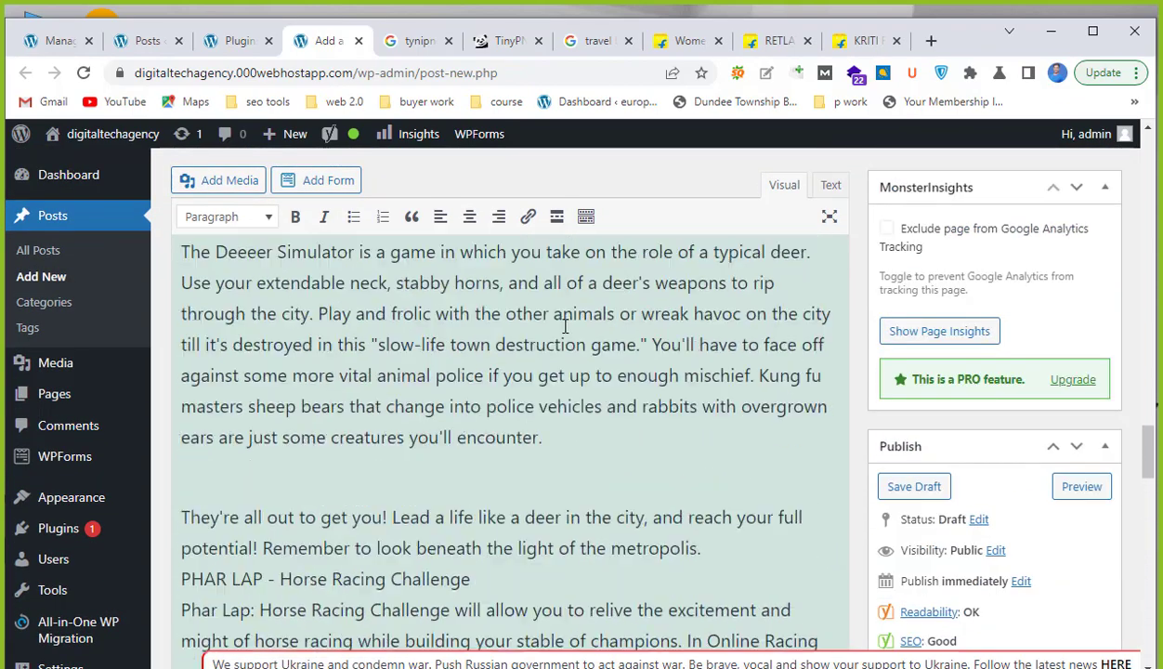
scroll(540, 340, "up", 12)
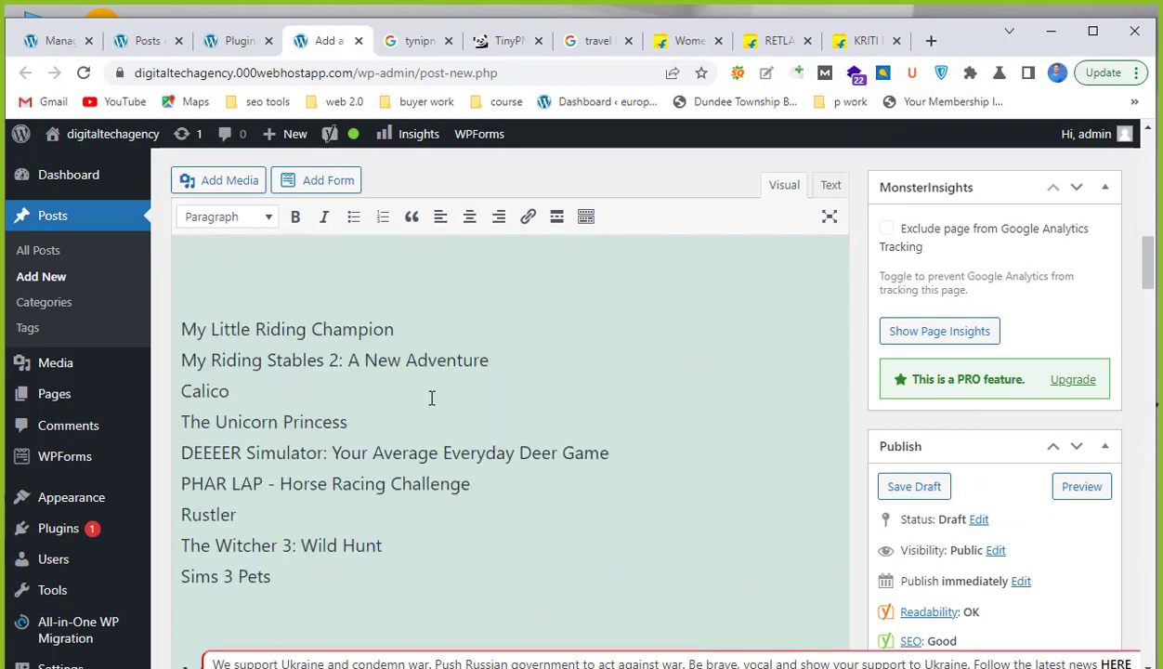
scroll(399, 406, "up", 1)
scroll(392, 410, "down", 8)
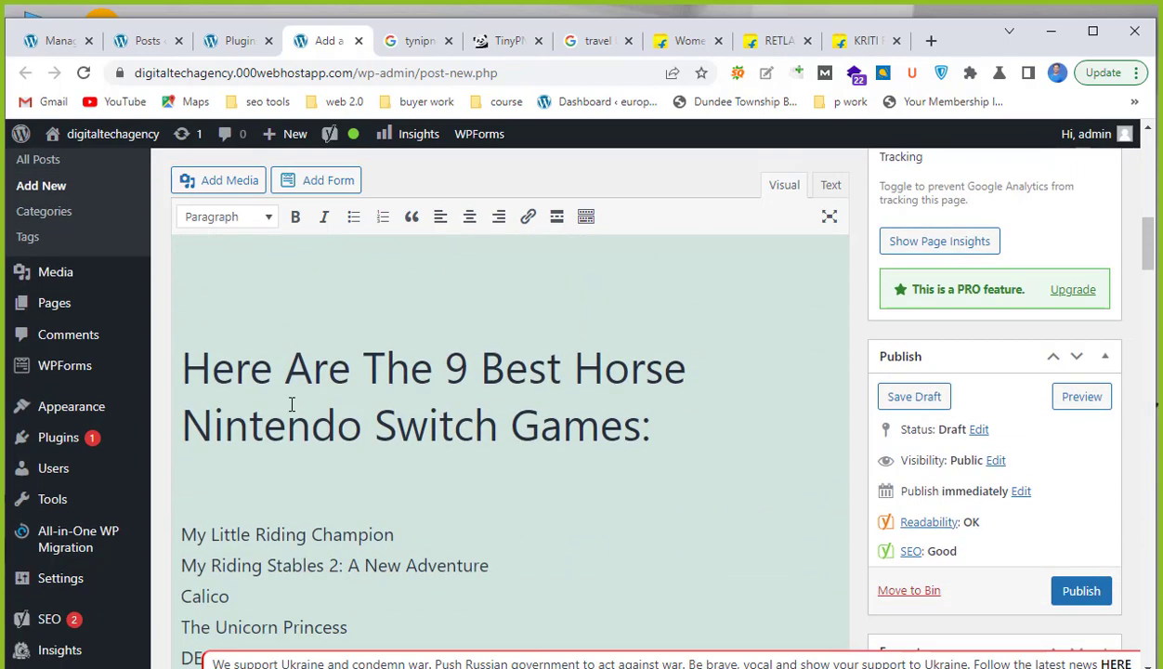
scroll(298, 464, "down", 20)
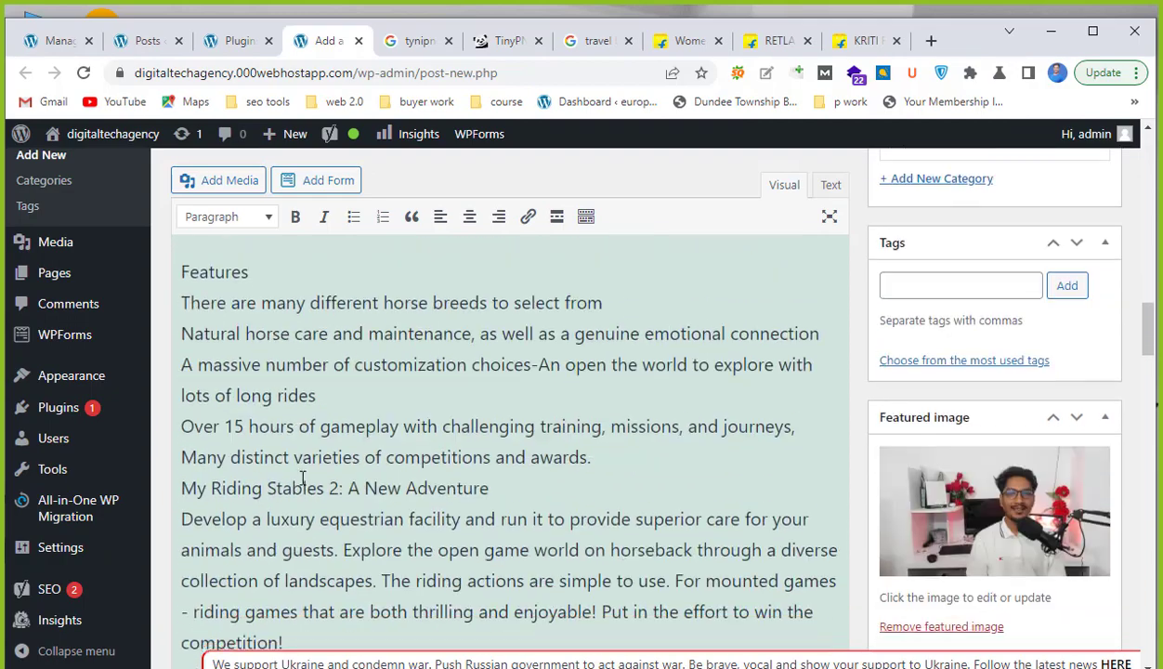
scroll(312, 461, "down", 15)
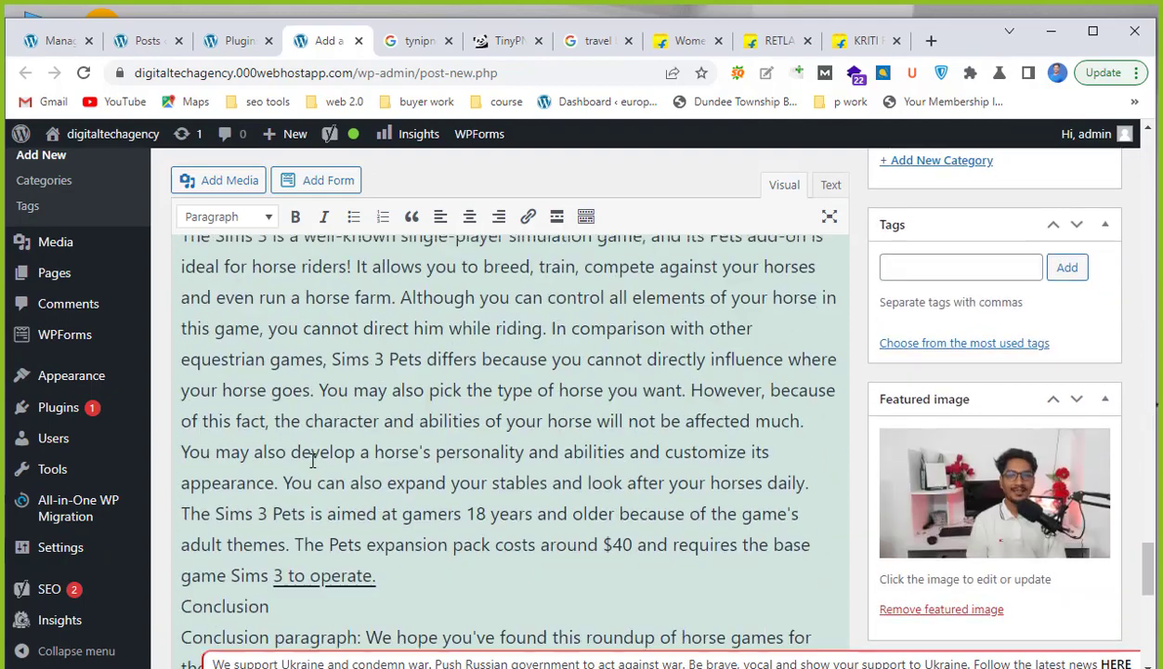
scroll(321, 464, "up", 3)
scroll(320, 465, "down", 3)
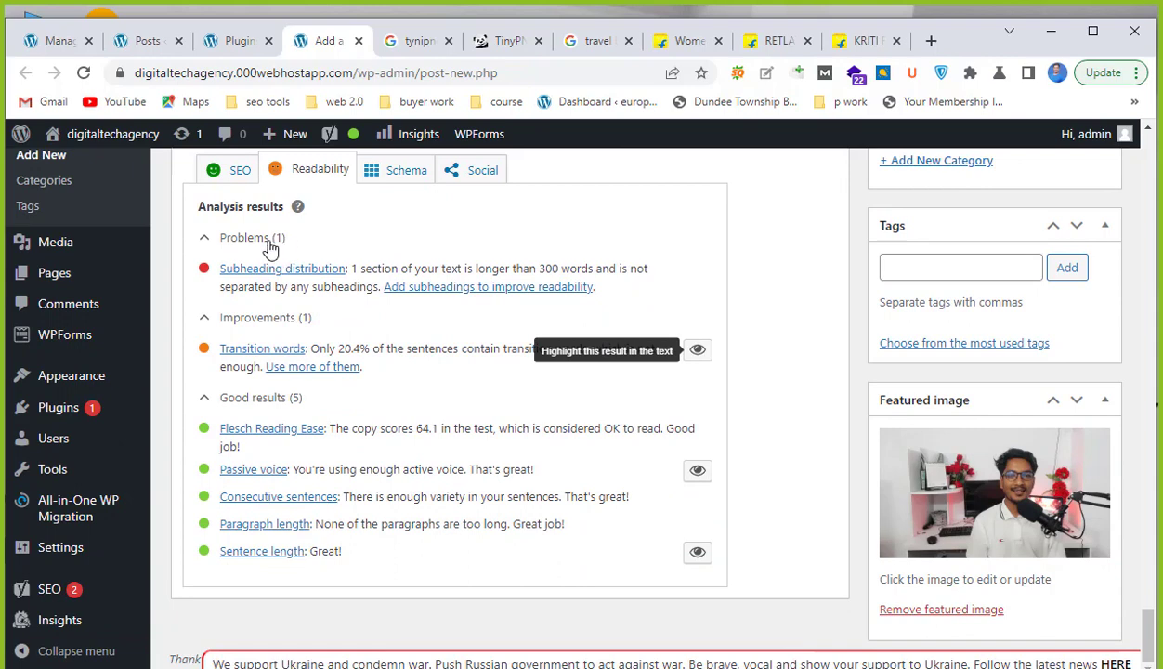
Switch between the Yoast SEO and Readability analyses, ending on the focus keyphrase view
left_click(244, 171)
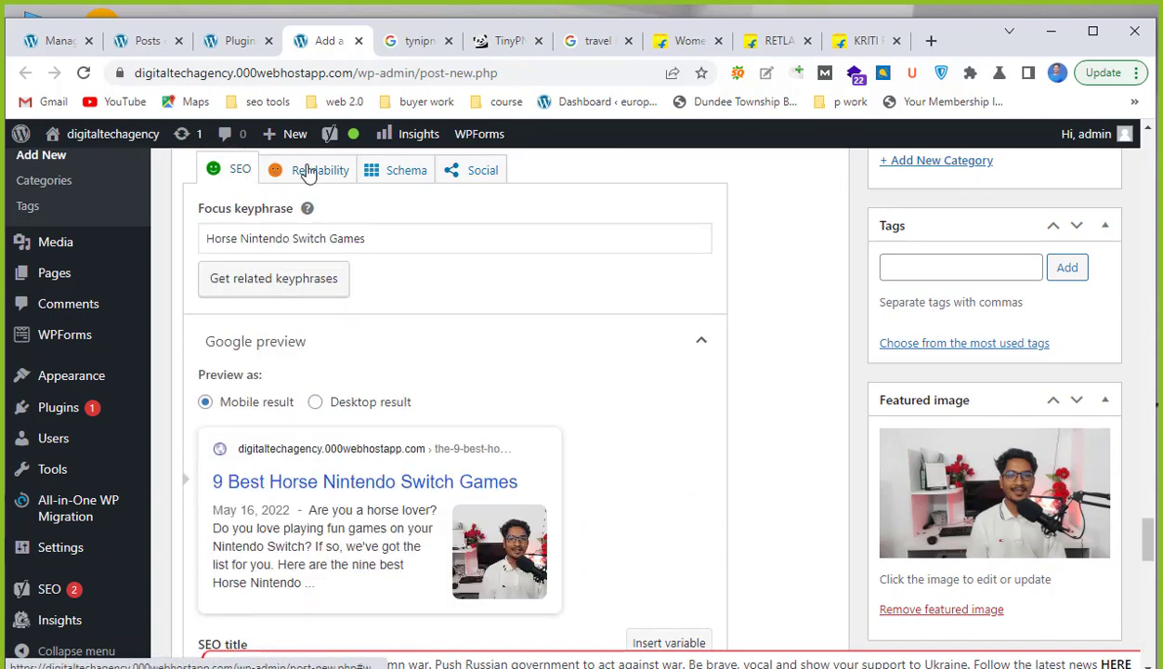
left_click(312, 172)
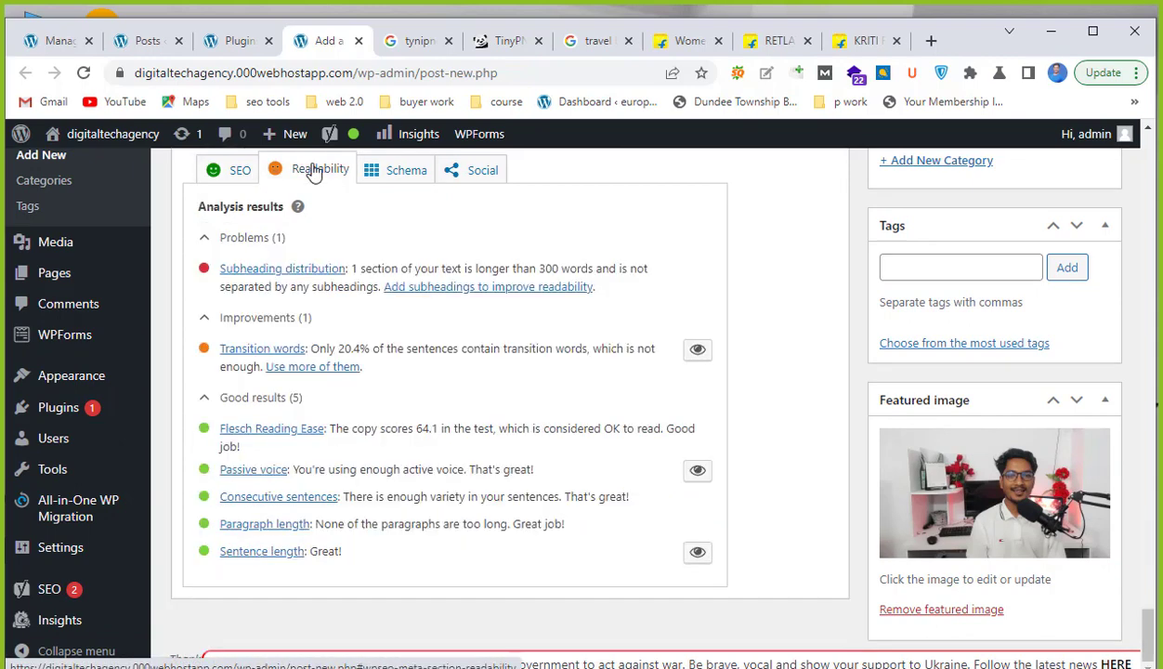
left_click(240, 172)
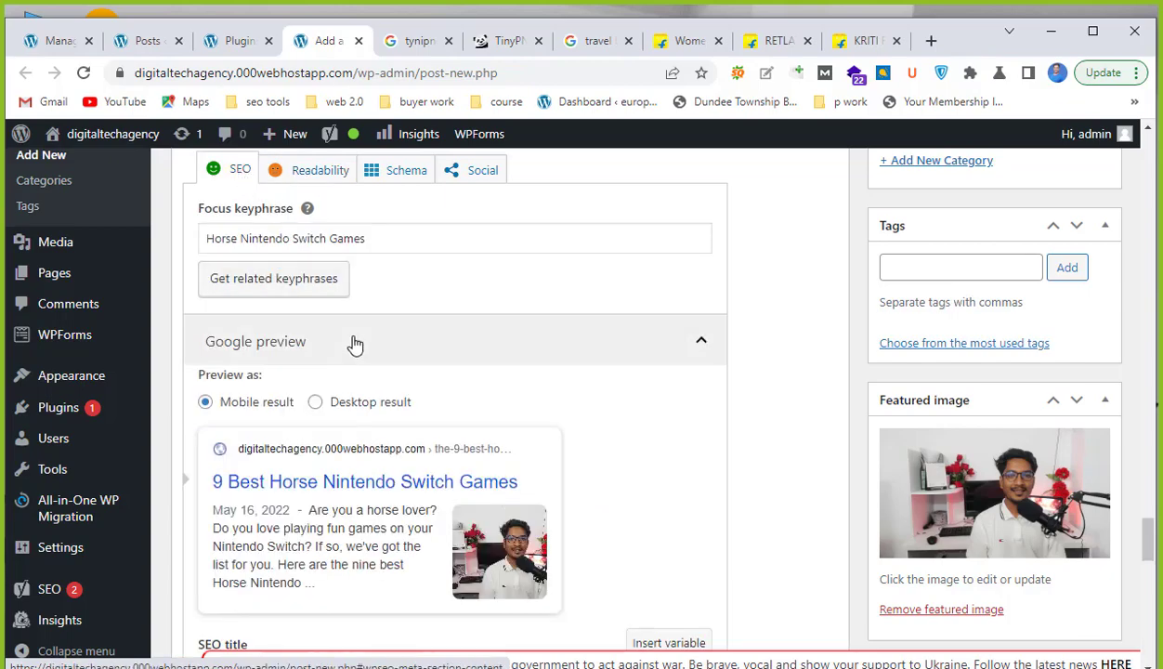
Insert an empty line after Calico in the list of games
scroll(355, 341, "up", 7)
scroll(355, 343, "up", 15)
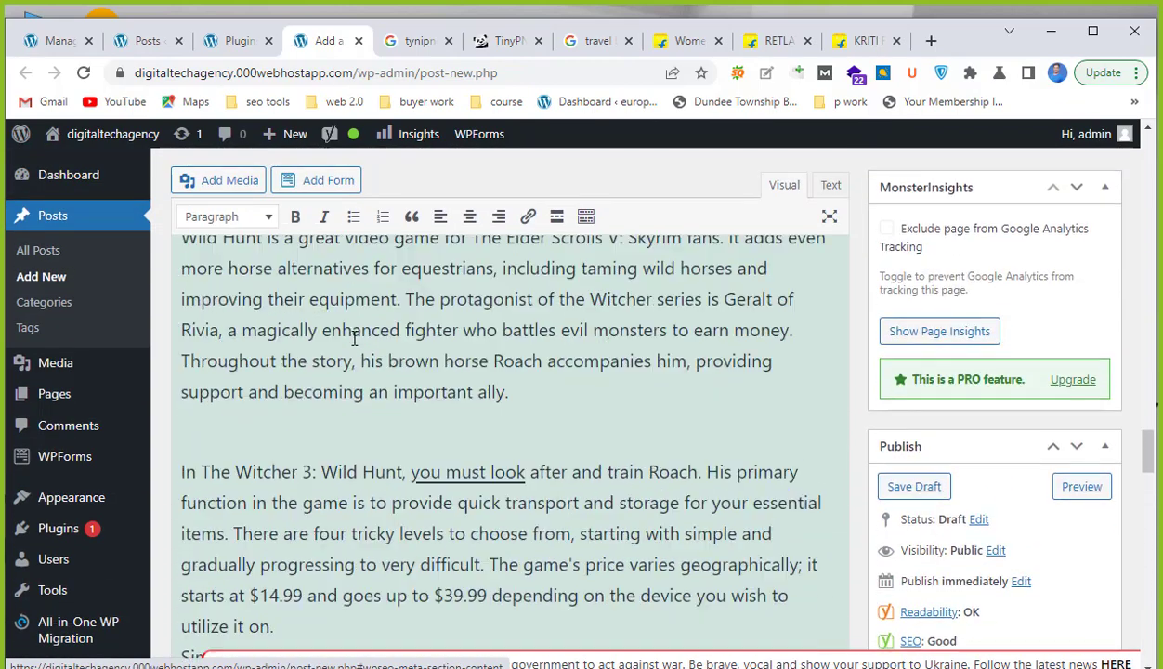
scroll(357, 351, "up", 15)
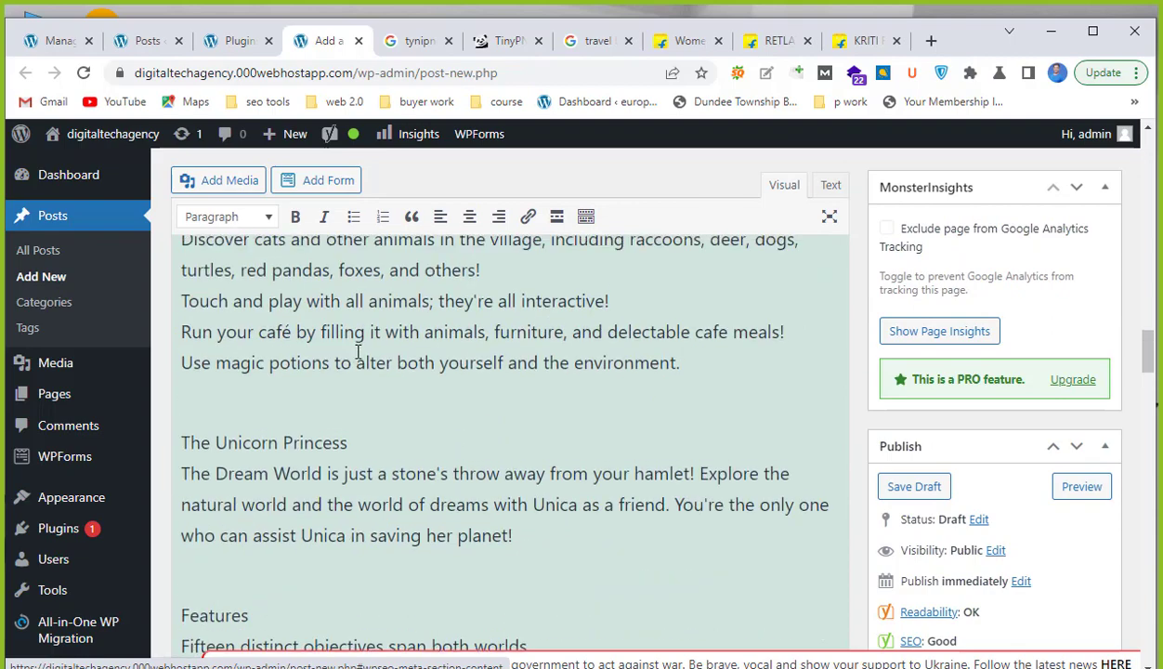
scroll(357, 353, "up", 15)
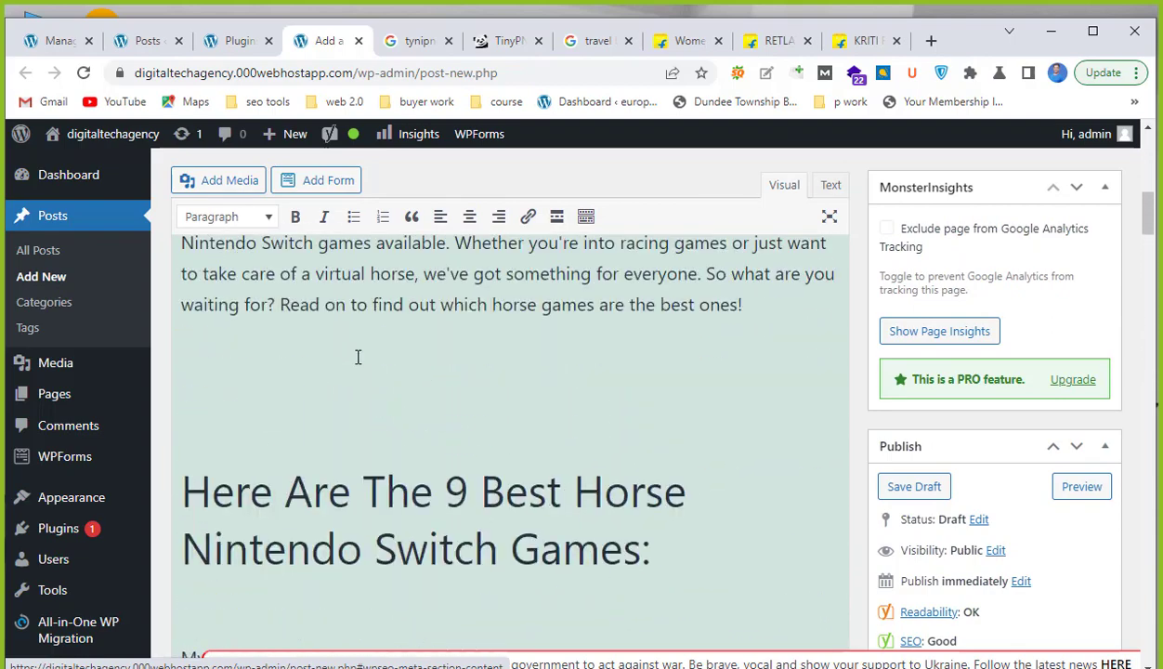
scroll(358, 395, "down", 5)
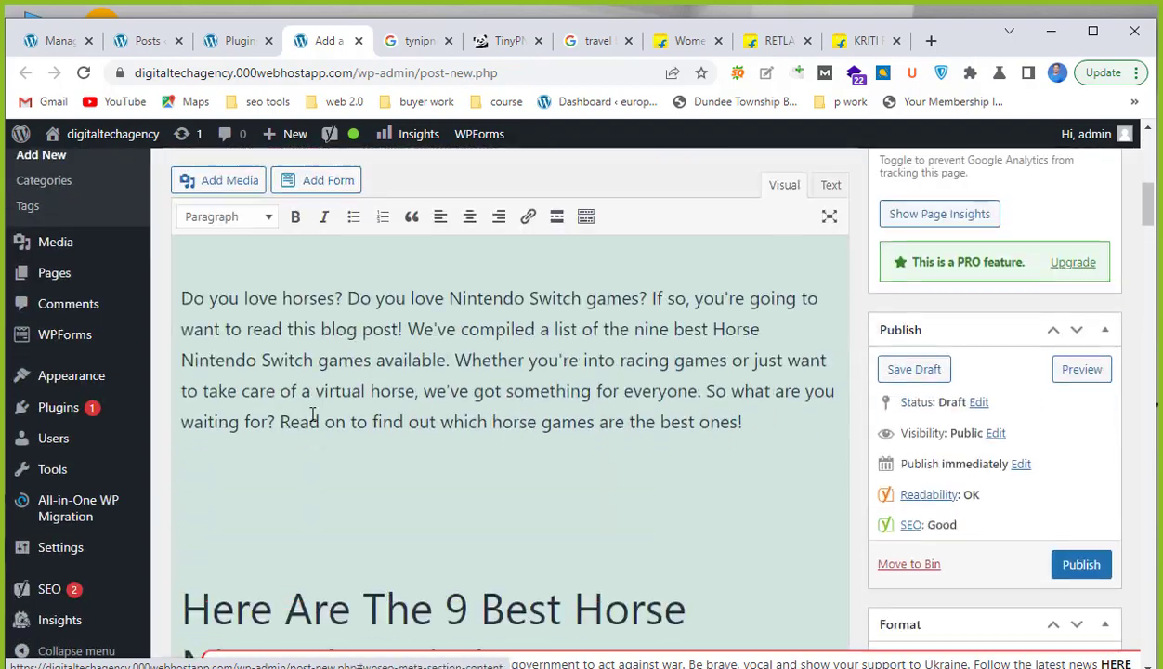
left_click(237, 509)
scroll(235, 505, "down", 3)
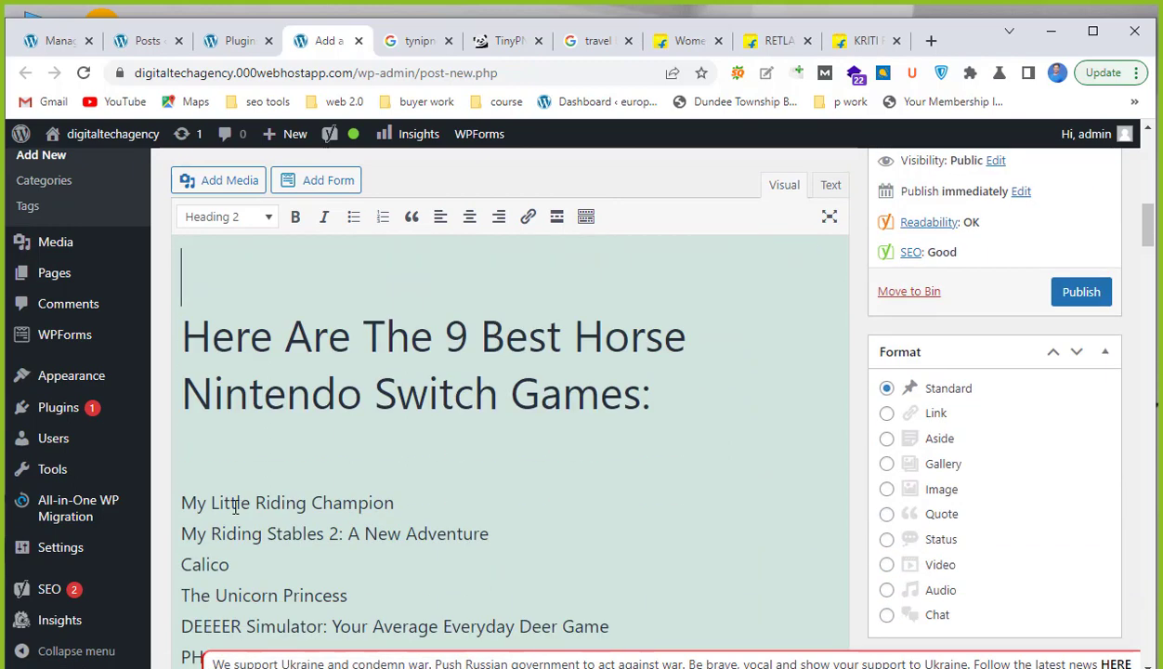
left_click(208, 458)
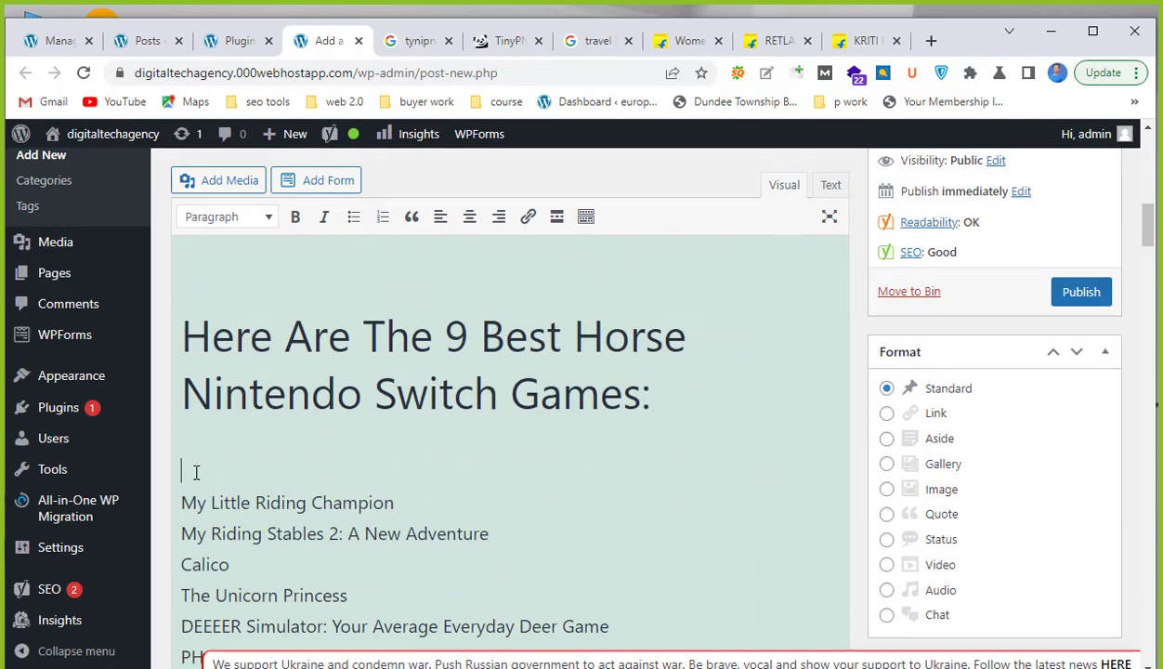
scroll(199, 472, "down", 2)
left_click(247, 384)
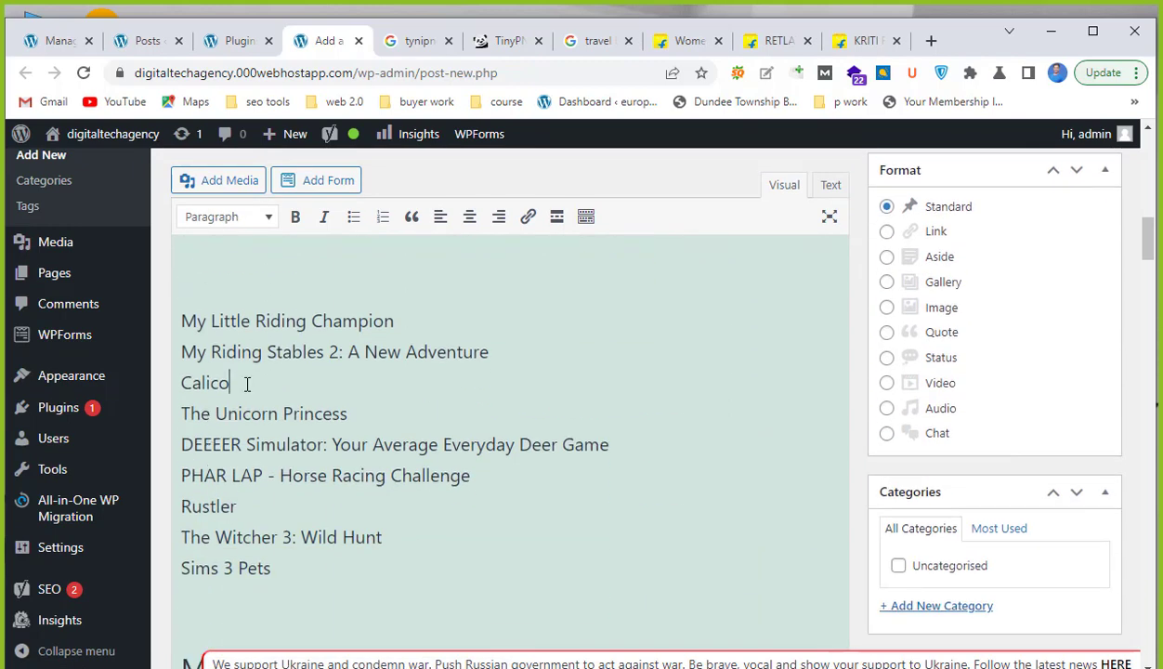
key("Return")
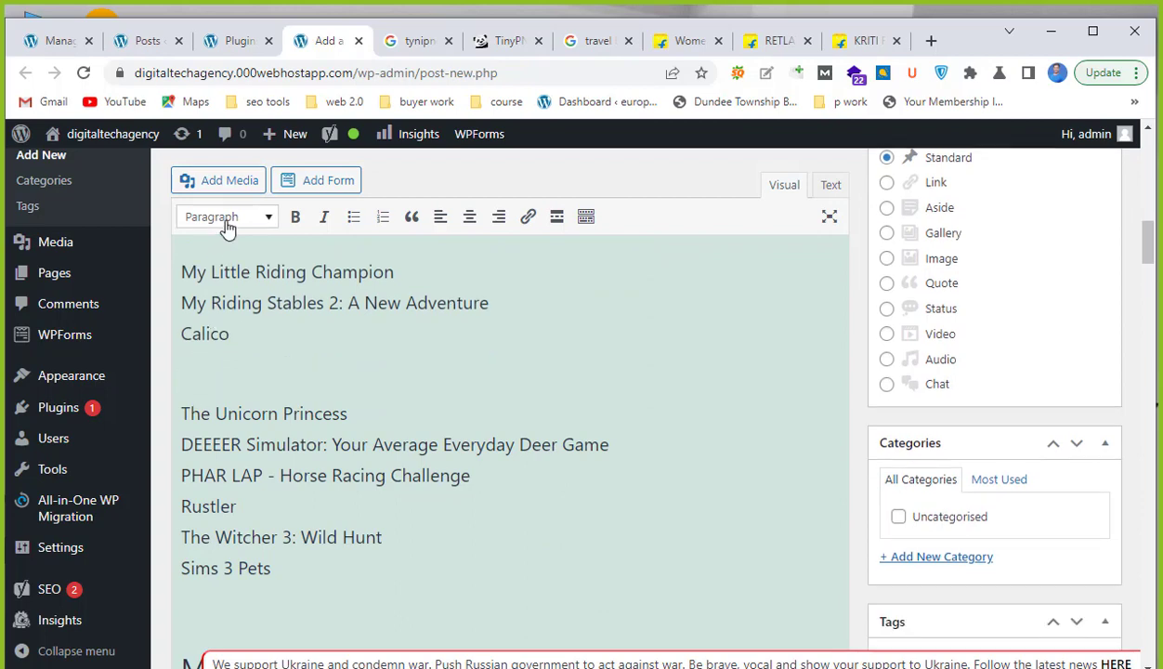
Select the already uploaded photo in the Media Library for insertion
left_click(226, 182)
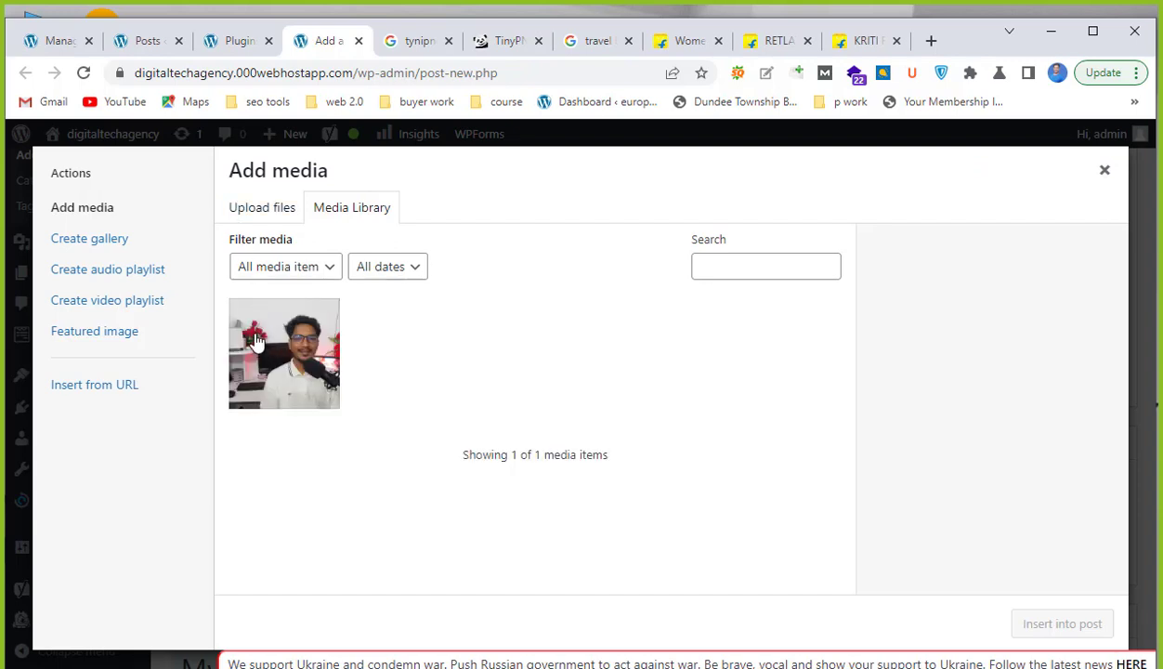
left_click(264, 219)
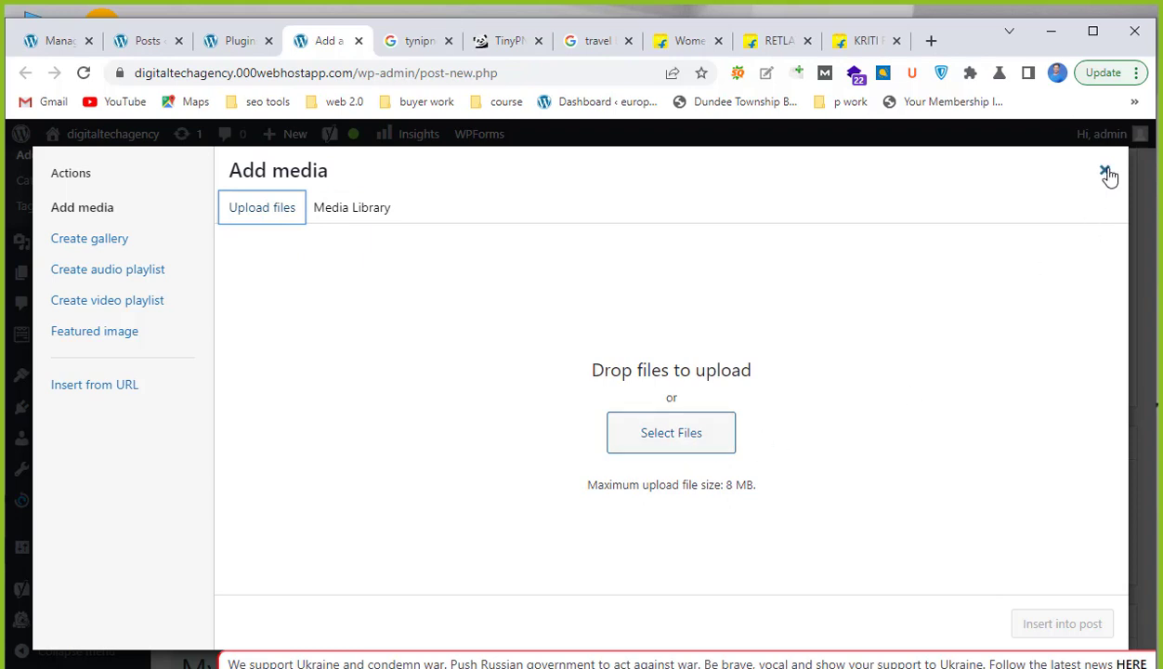
left_click(356, 213)
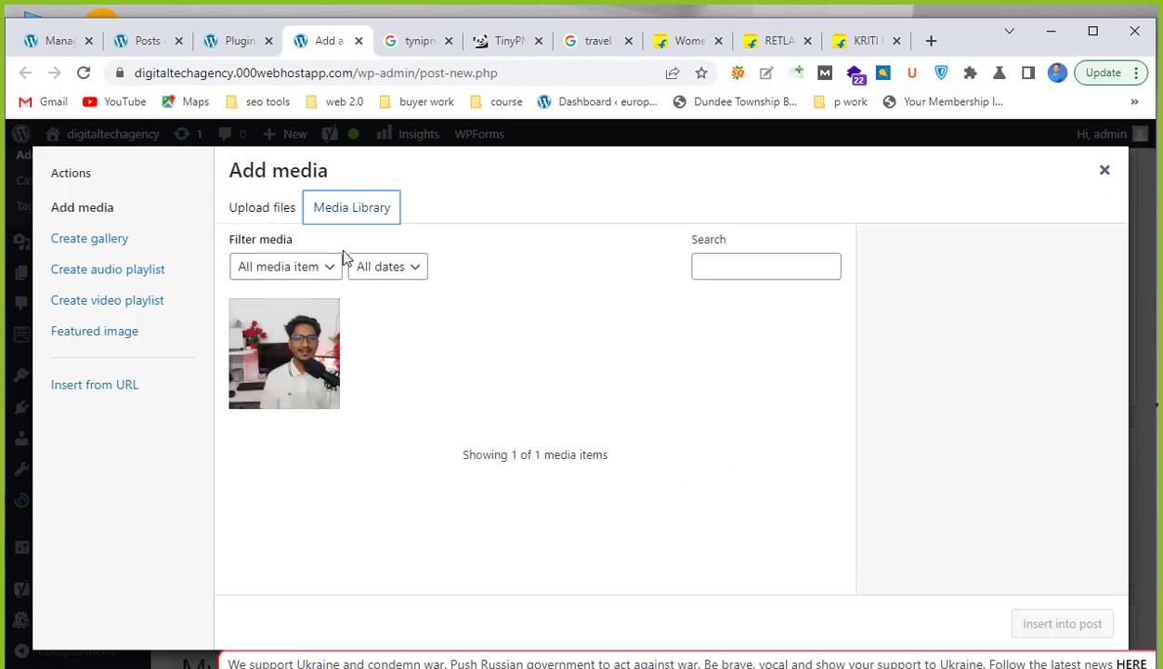
left_click(291, 362)
left_click(1055, 625)
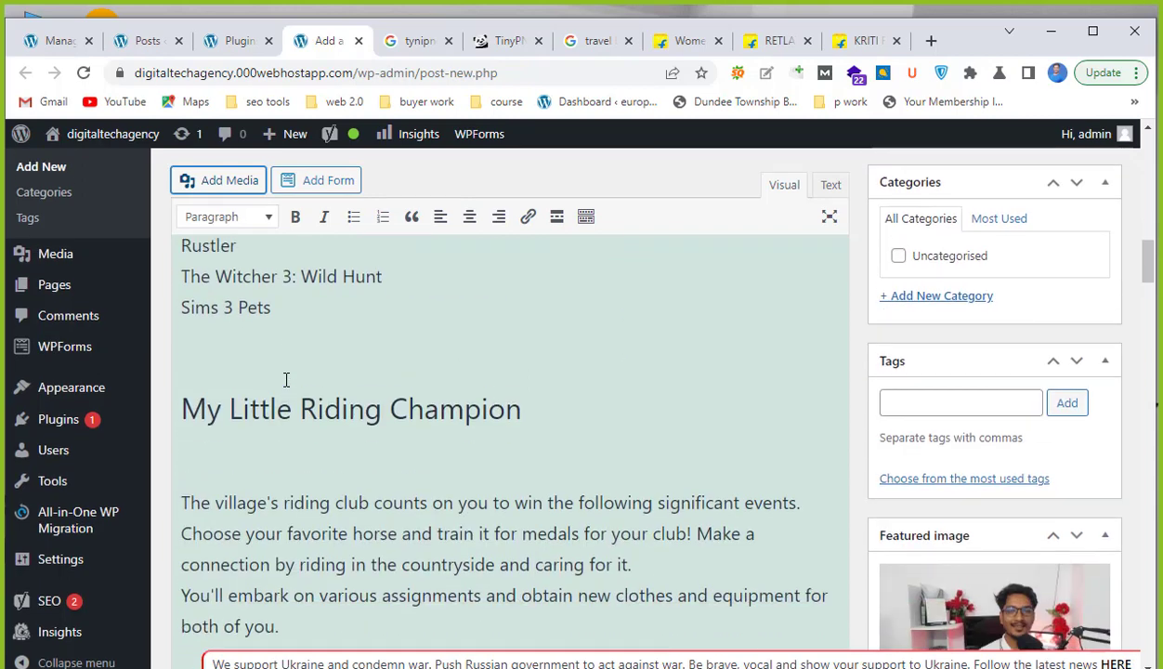
Put the caret on the empty line, pick the photo in Add Media, then close the window
left_click(286, 380)
key("ctrl+shift+End")
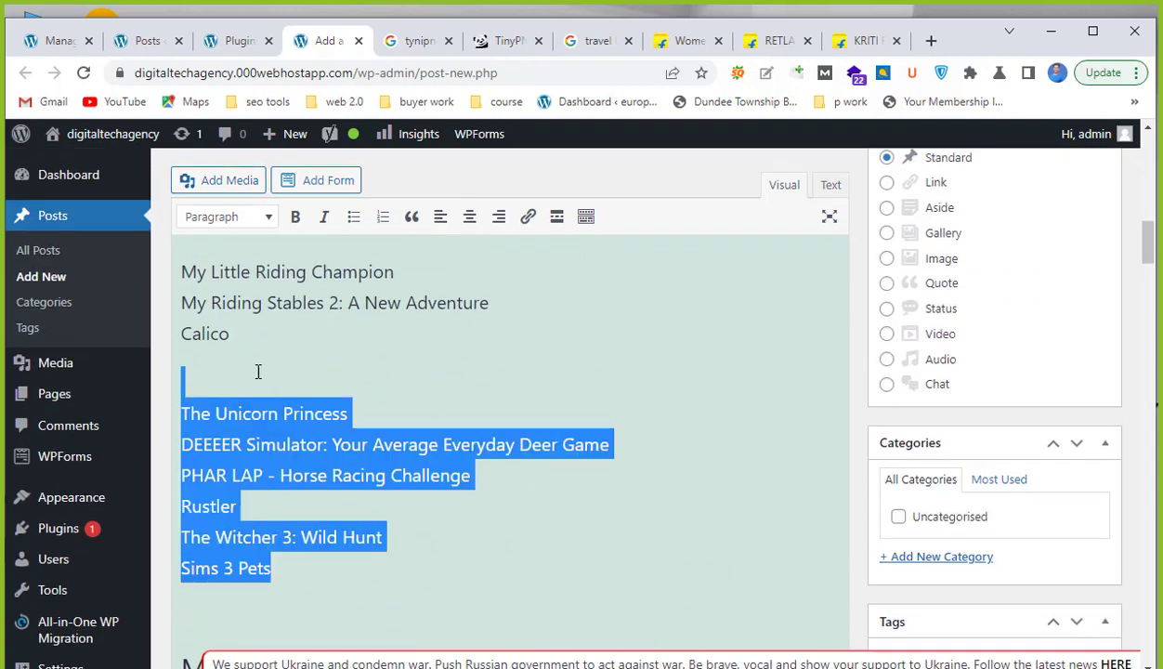
left_click(253, 363)
left_click(229, 181)
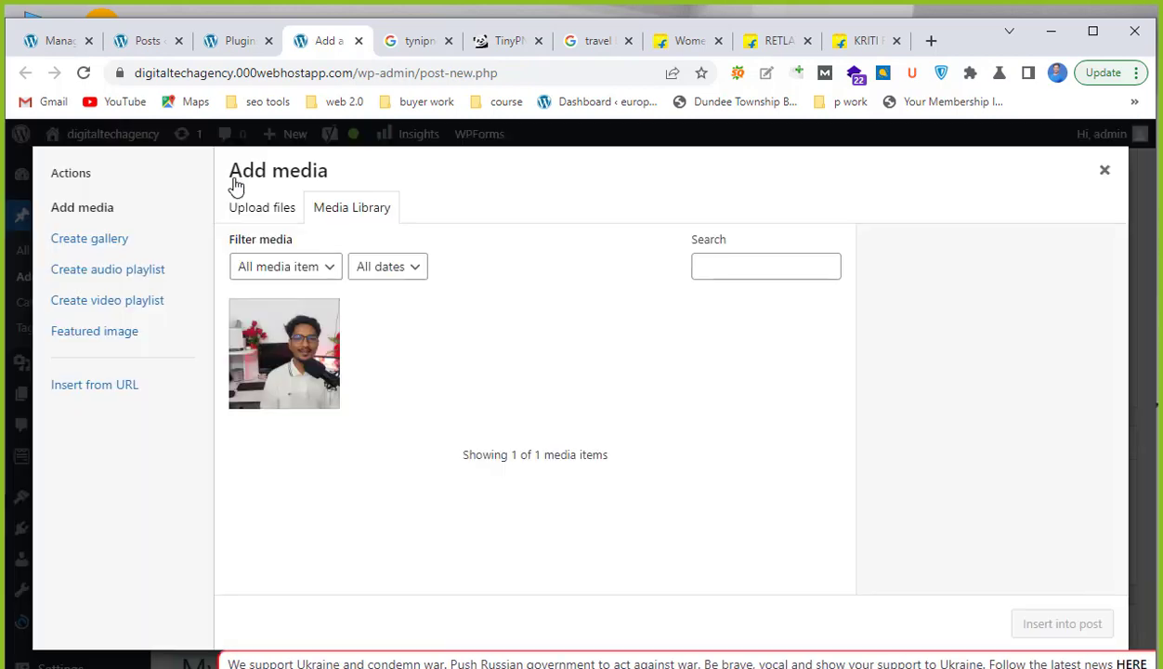
left_click(294, 353)
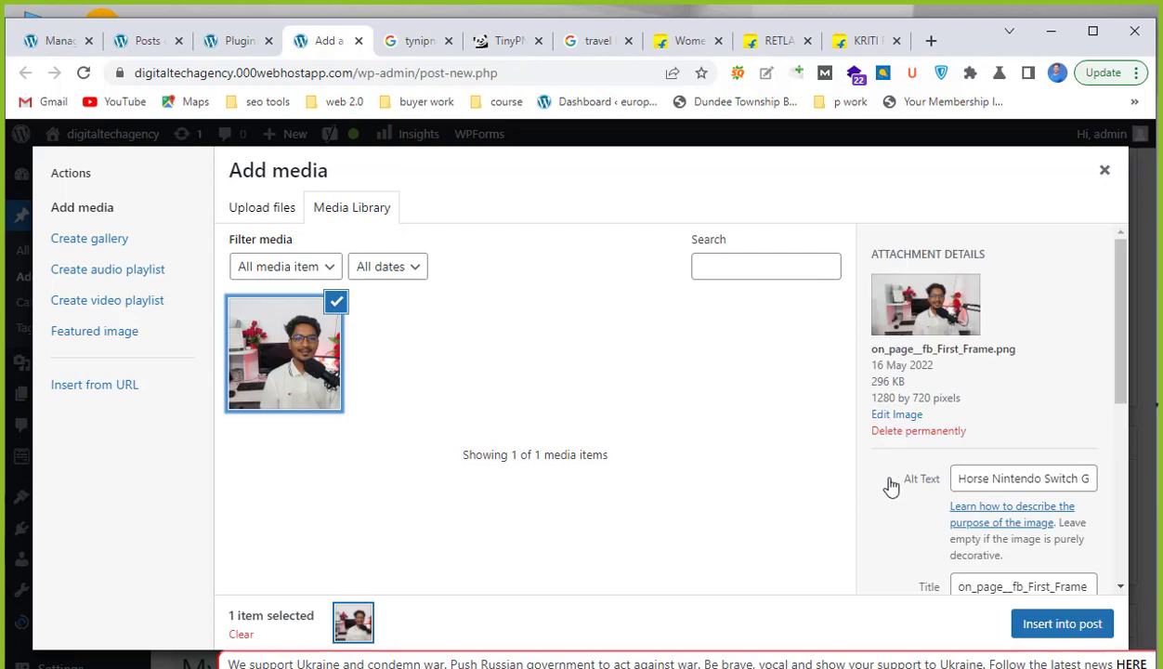
left_click(1049, 640)
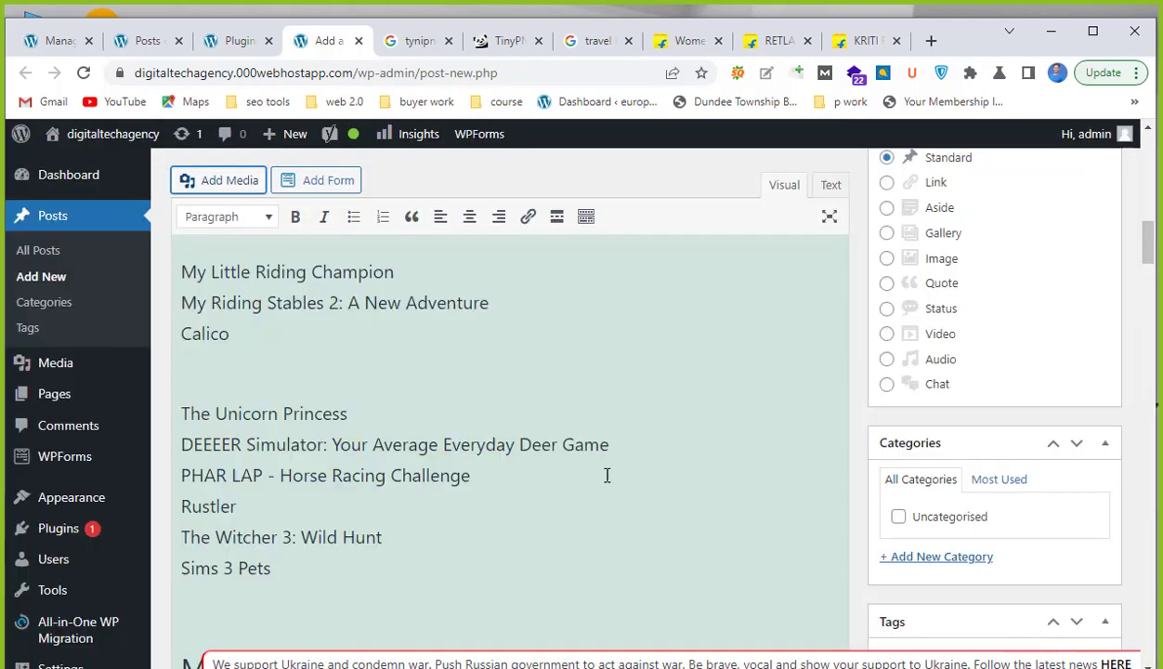
Reopen Add Media on Upload files to choose a file from the computer
left_click(210, 178)
left_click(278, 209)
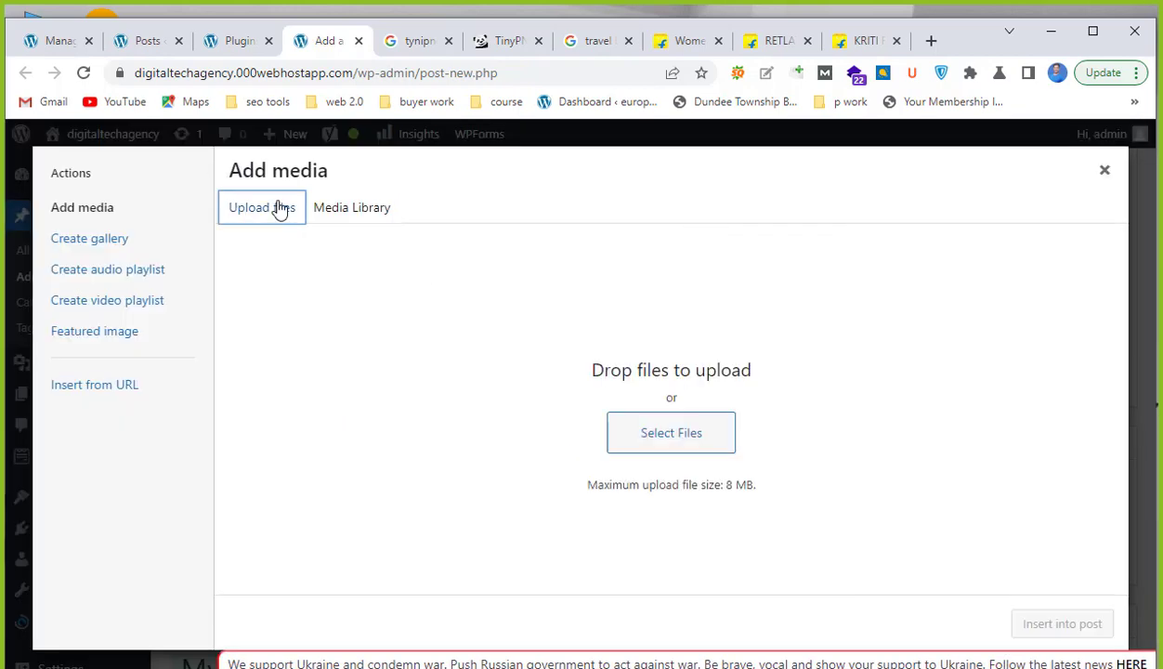
left_click(677, 429)
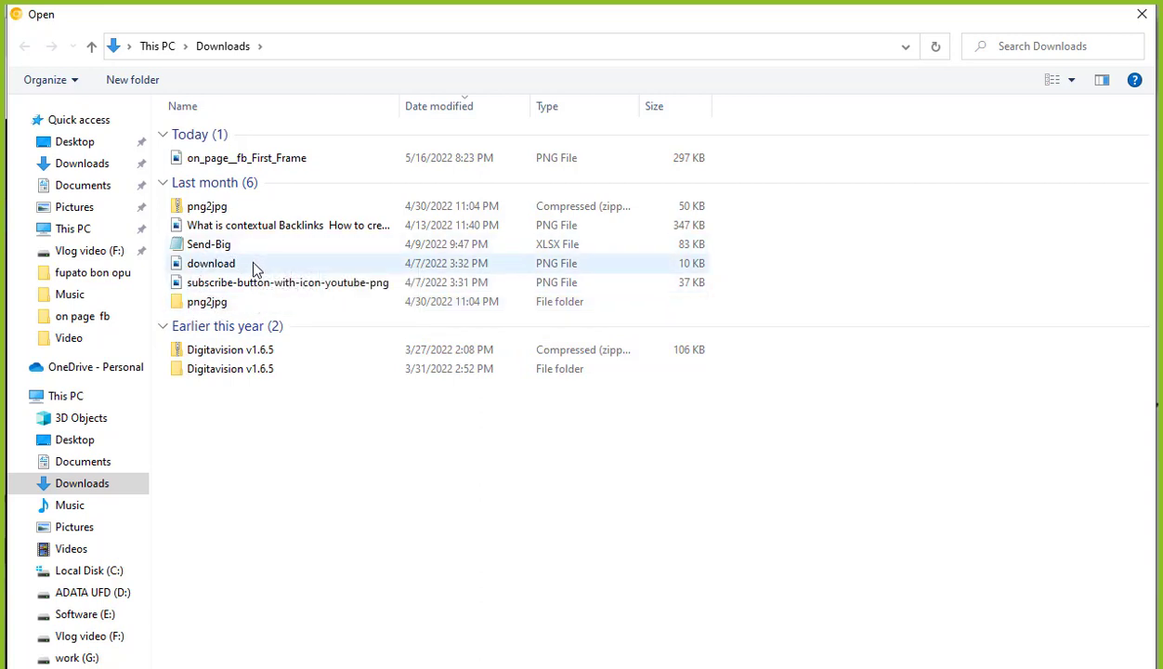
Upload download.png from the Downloads folder into the media library
double_click(252, 265)
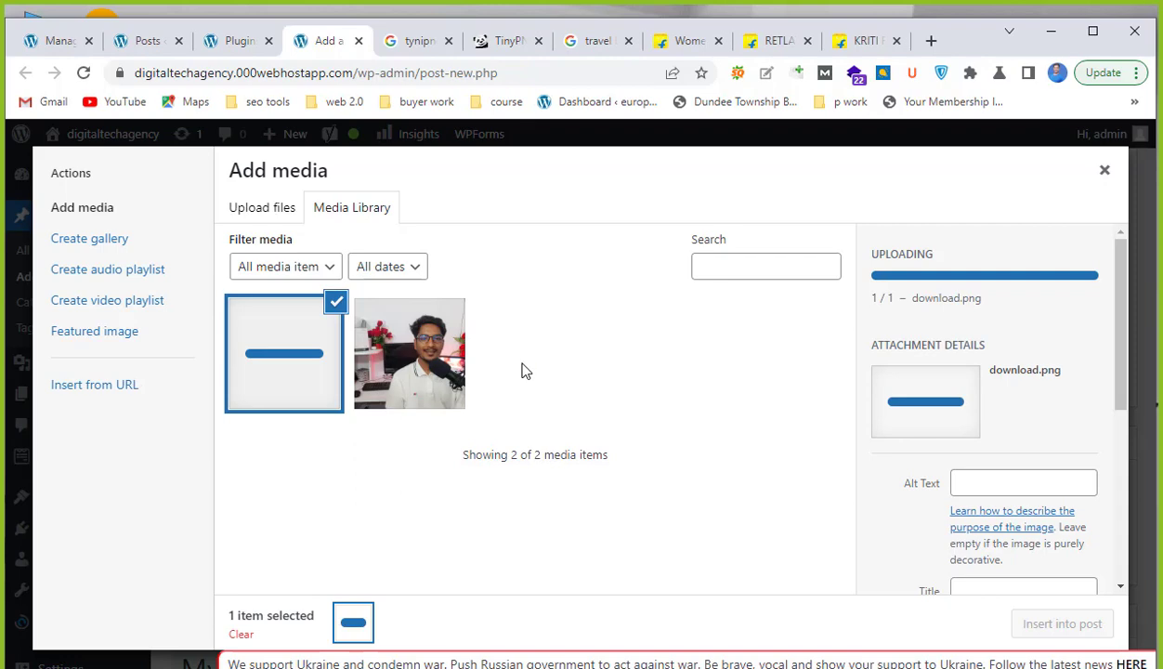
left_click(419, 374)
left_click(344, 376)
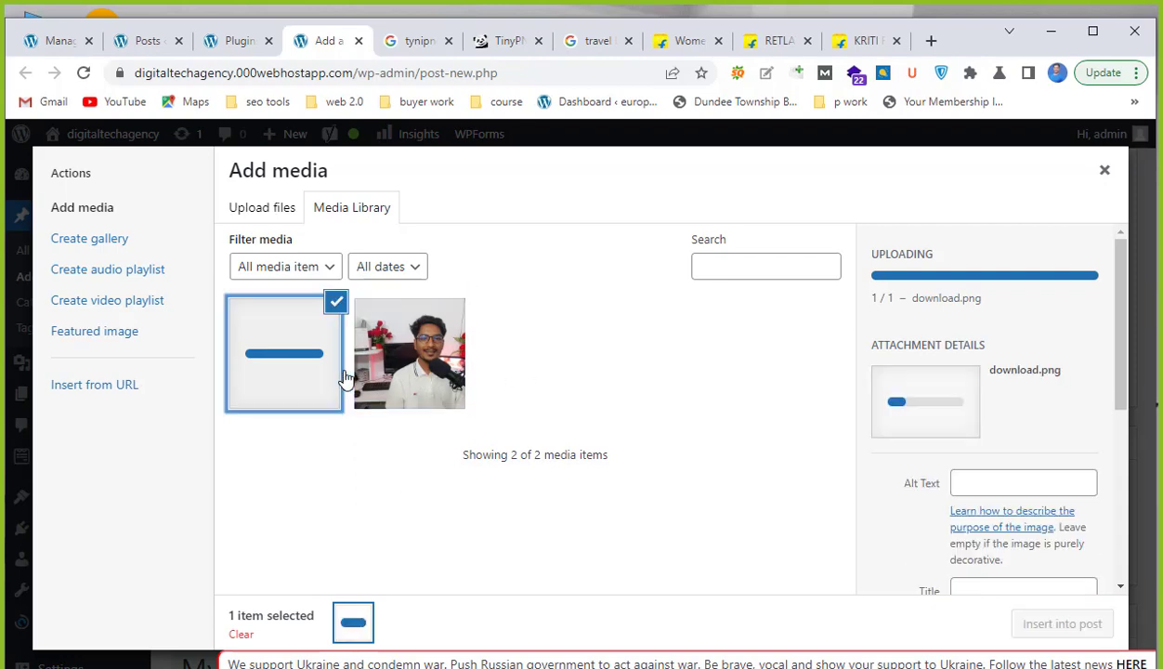
left_click(242, 43)
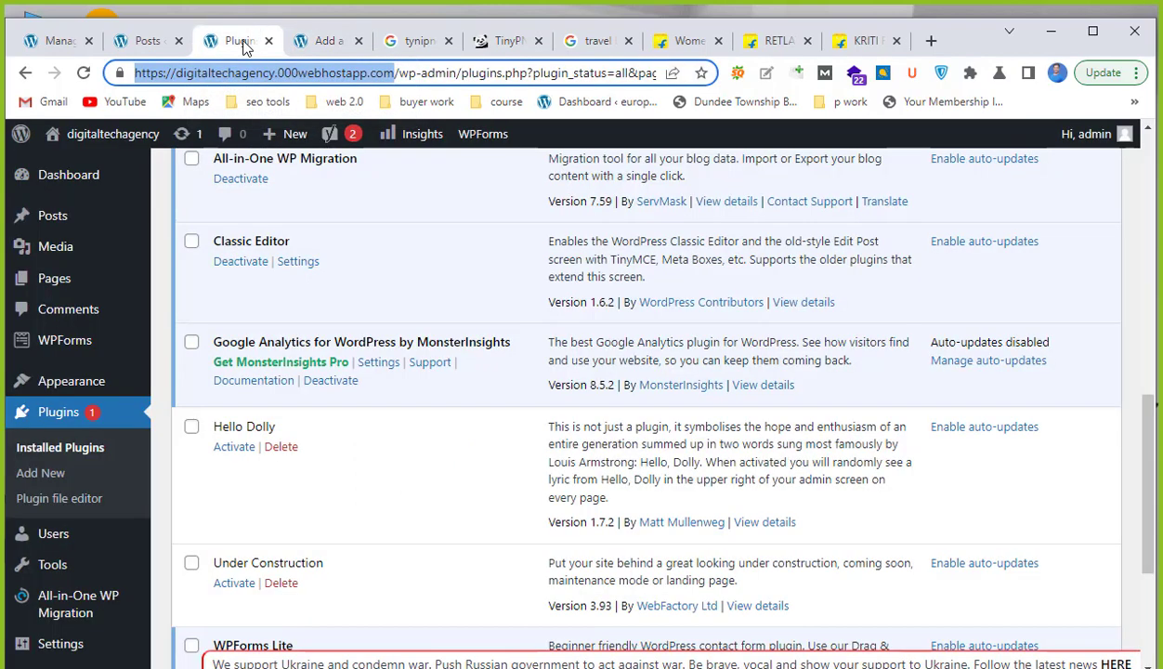
left_click(323, 41)
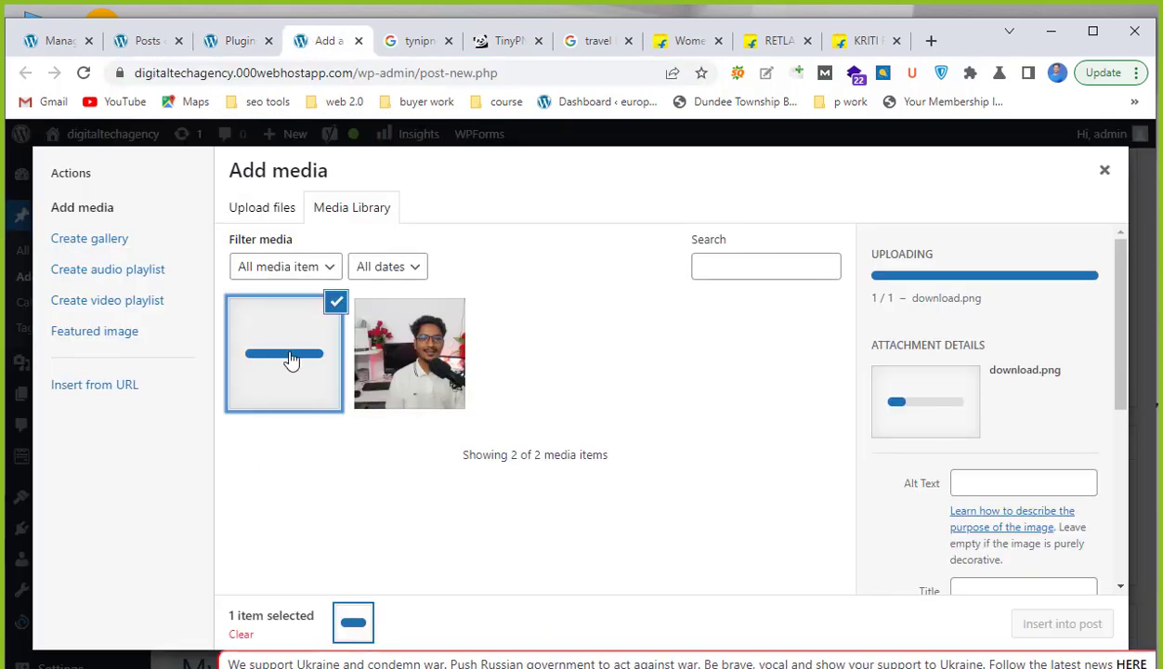
left_click(238, 43)
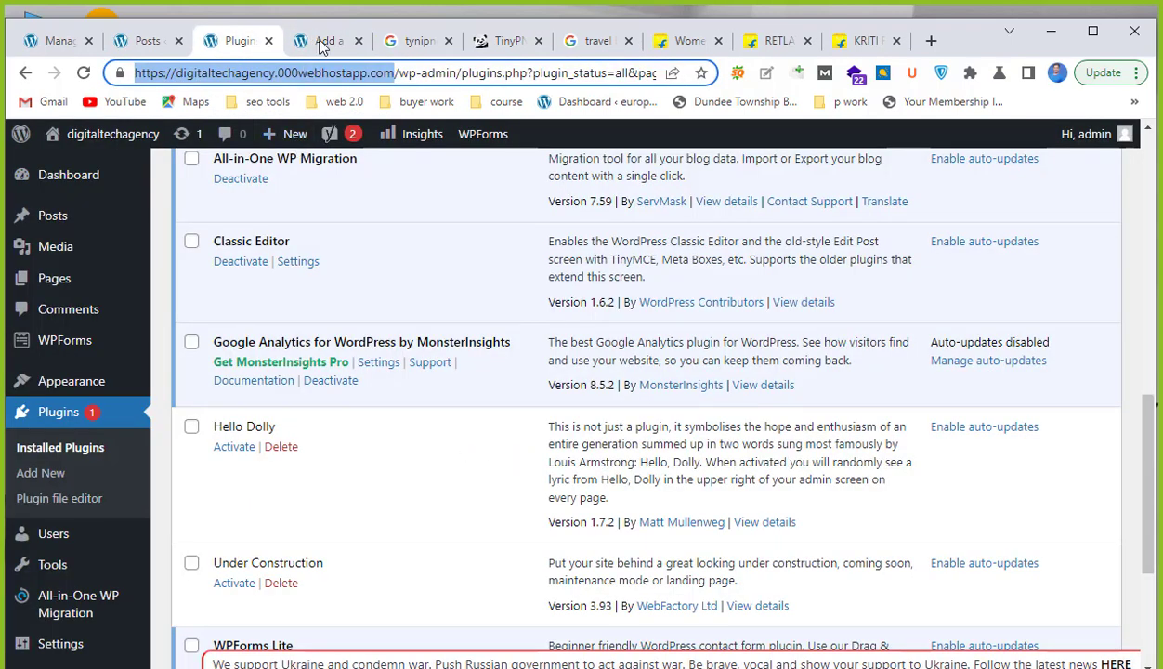
left_click(323, 41)
Select the on_page__fb_First_Frame.png photo and insert it into the post
left_click(391, 364)
left_click(313, 371)
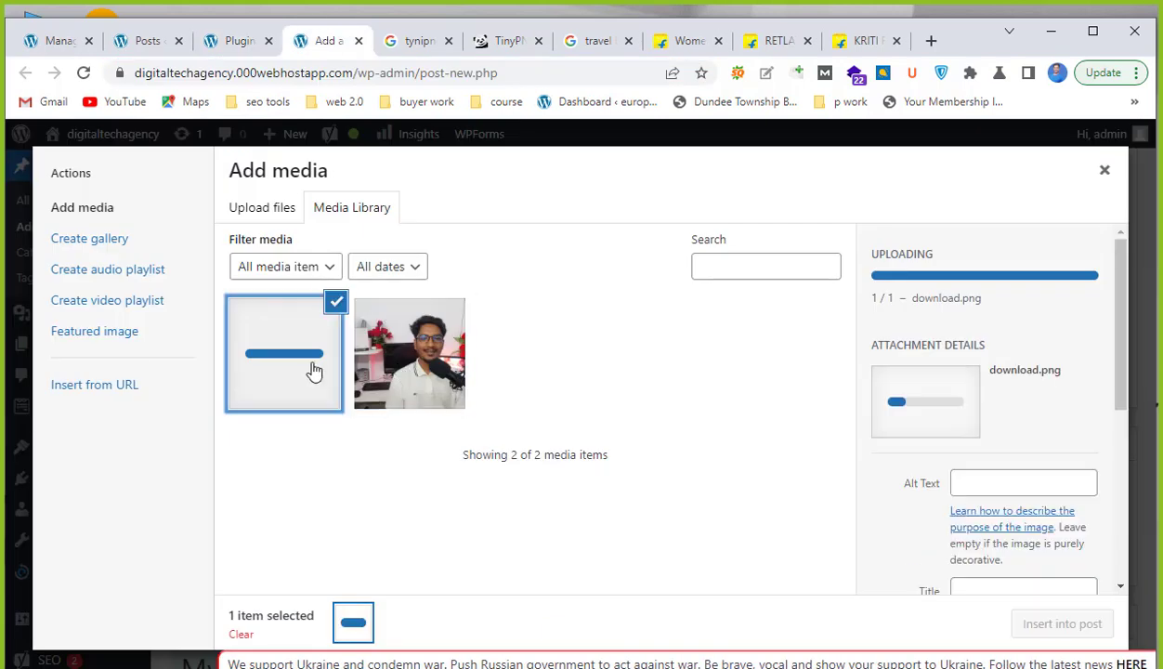
left_click(415, 358)
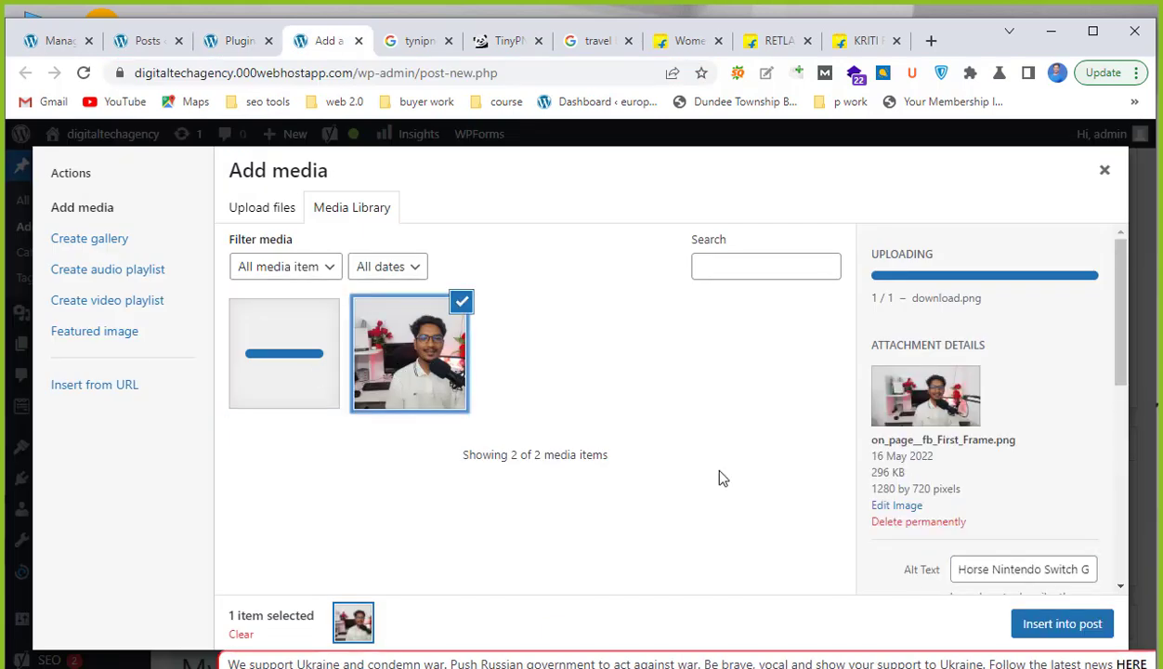
left_click(1031, 622)
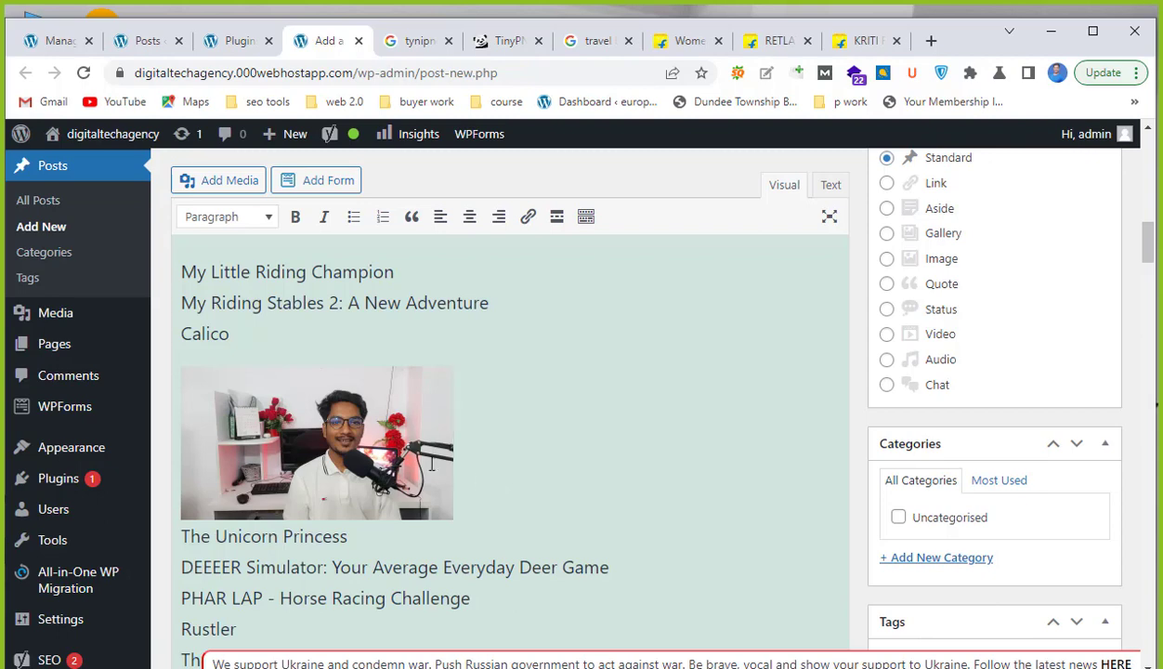
Add a new paragraph after Calico and insert the photo a second time
left_click(317, 442)
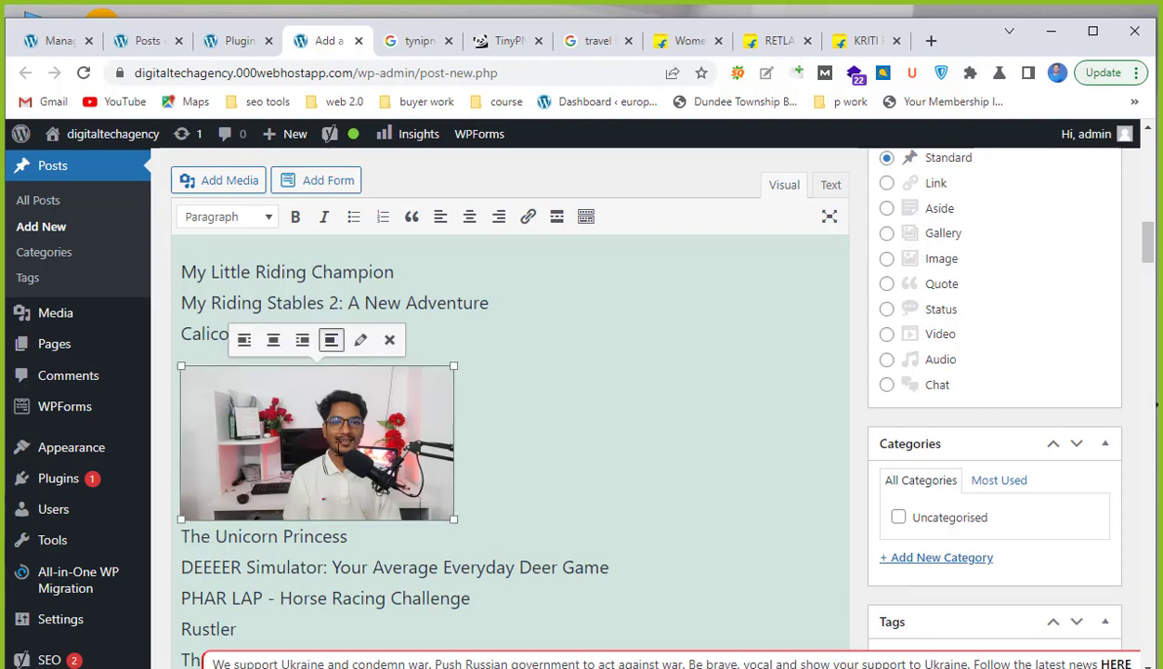
left_click(493, 303)
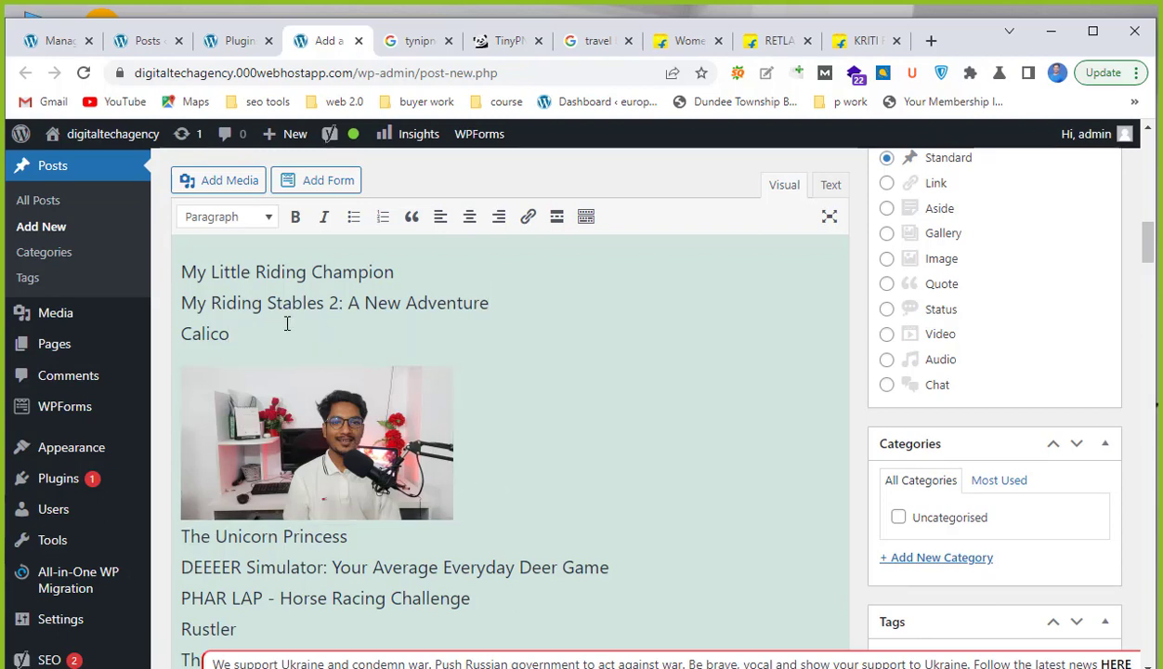
left_click(278, 332)
key("Return")
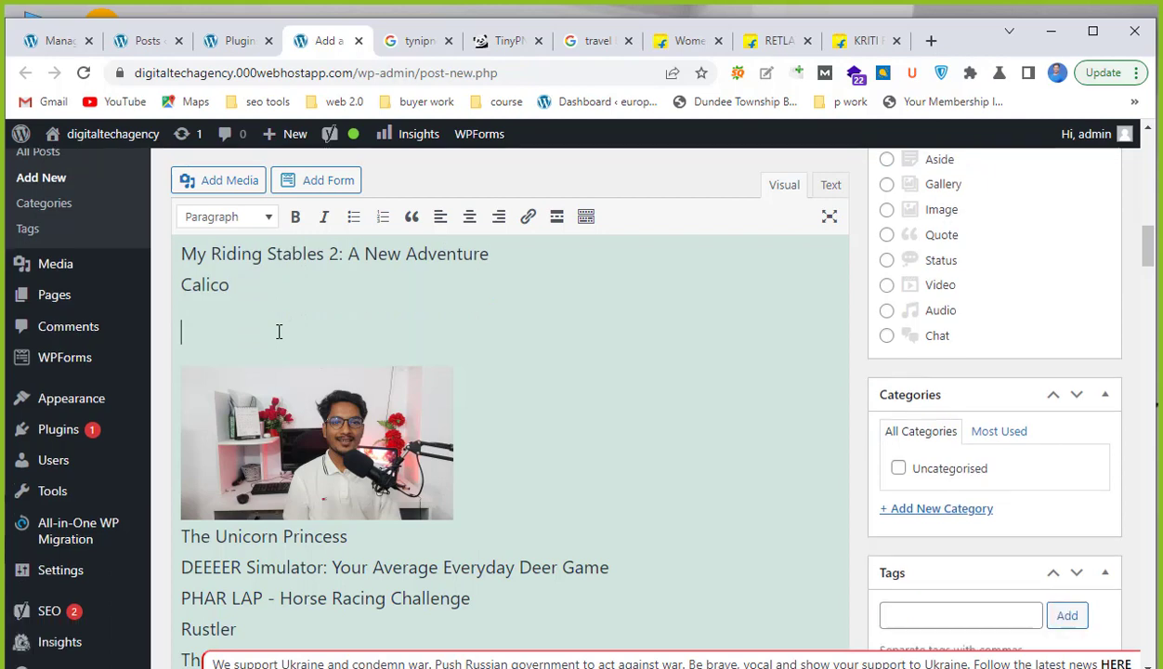
left_click(229, 183)
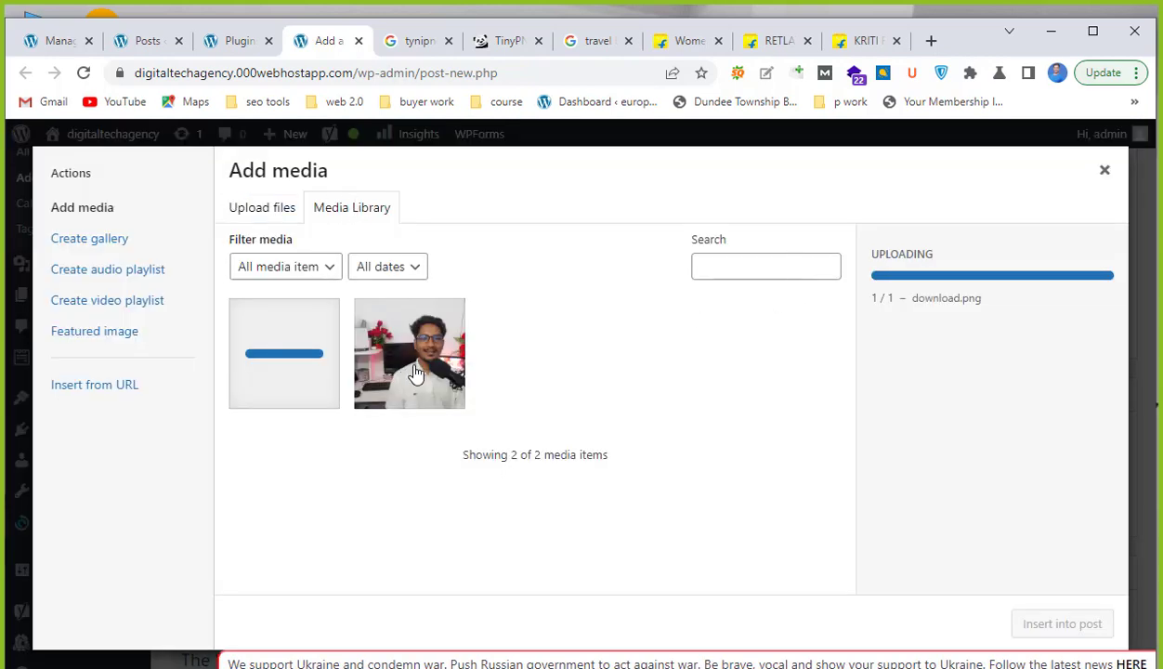
left_click(1021, 626)
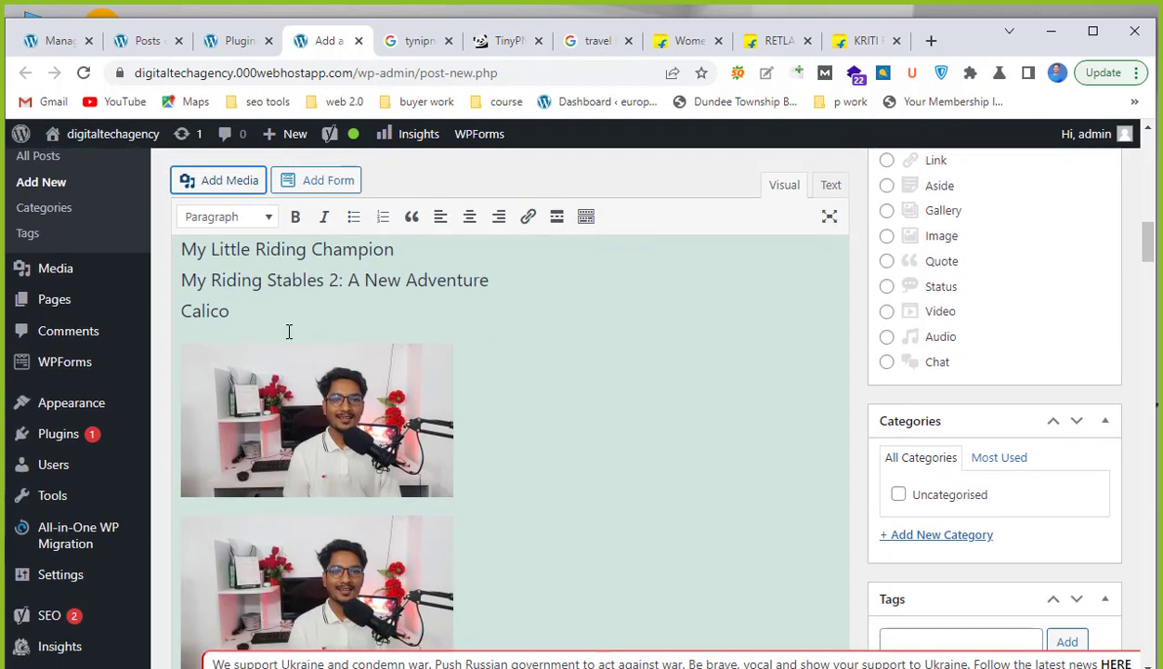
Delete the duplicate photo and select the remaining image
left_click(319, 473)
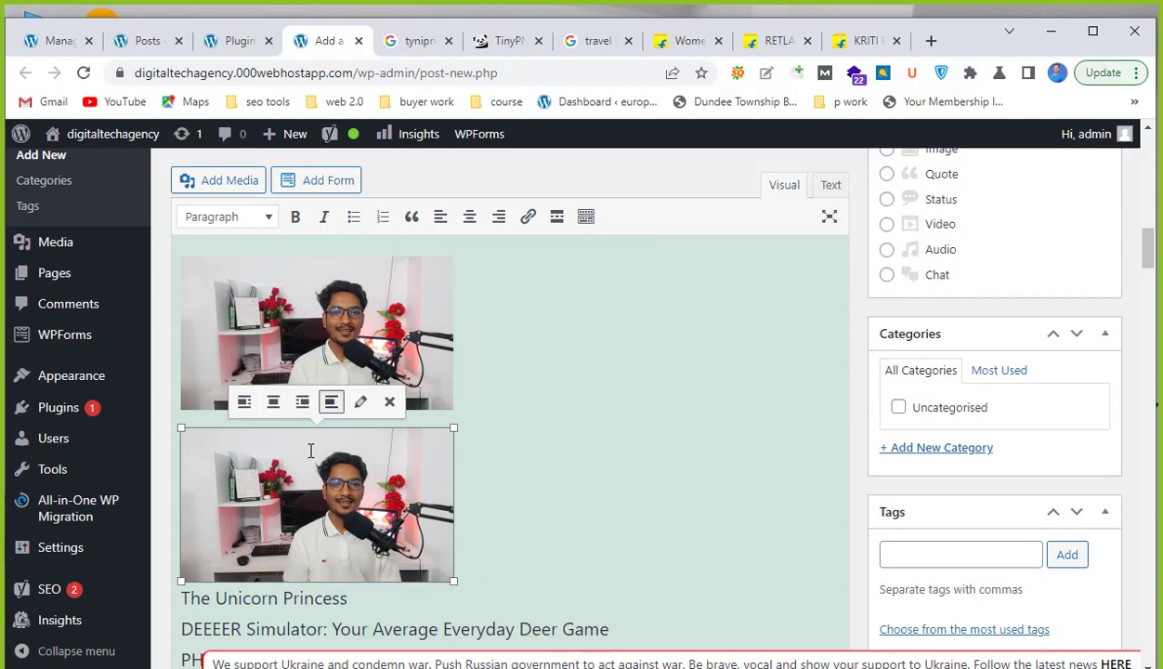
key("Delete")
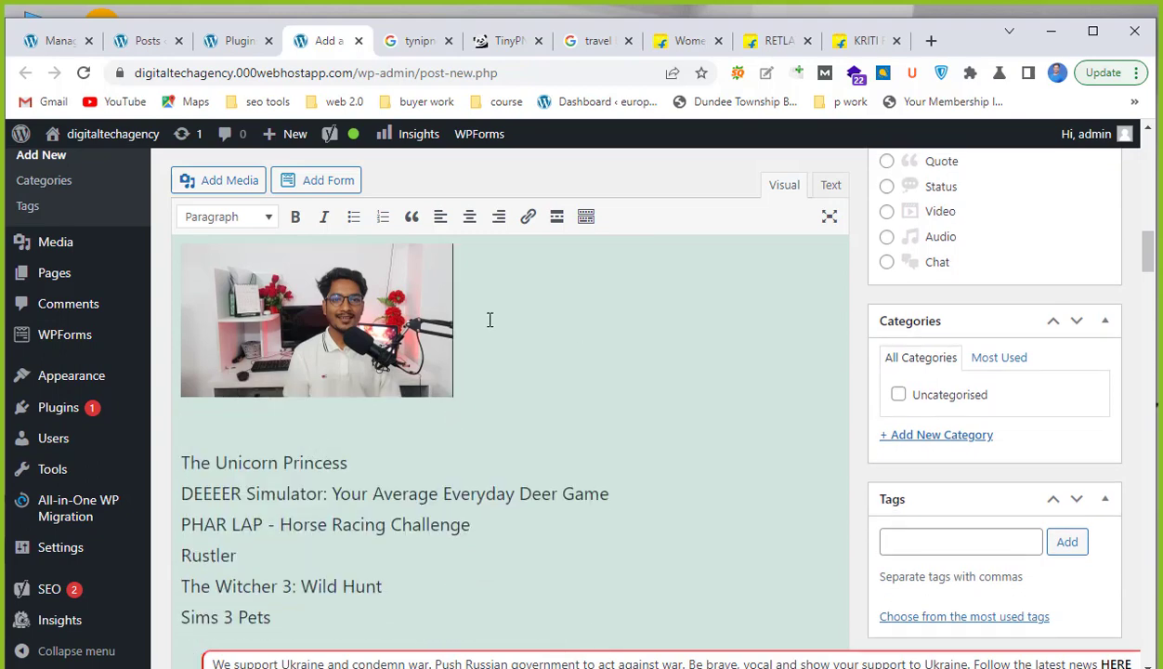
left_click(229, 181)
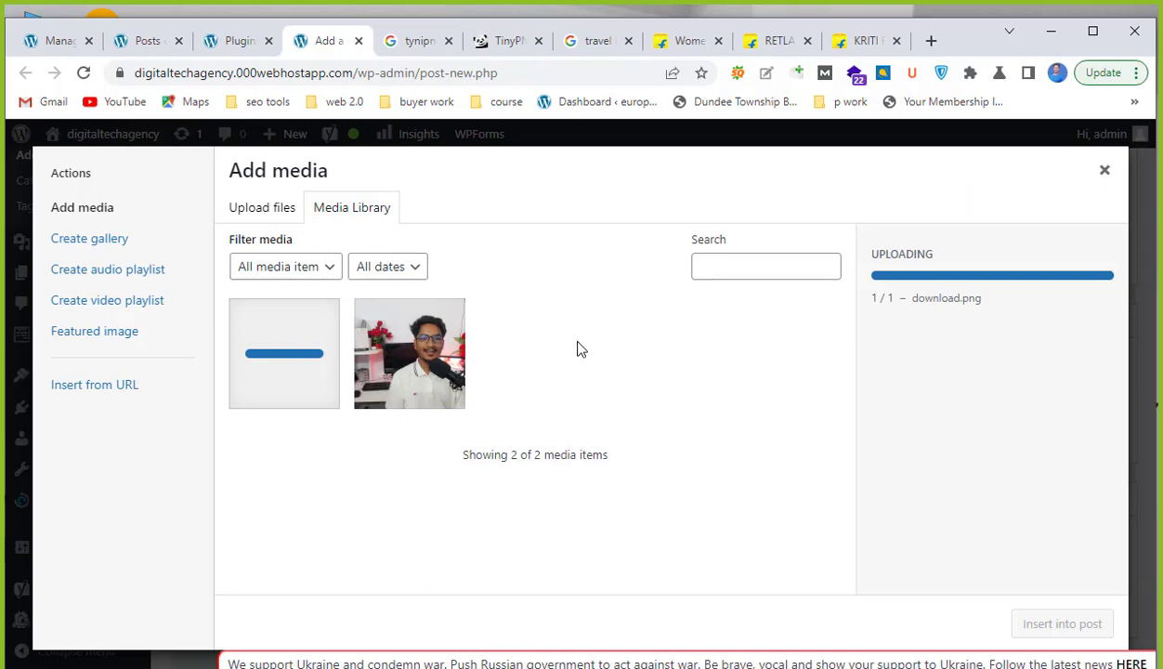
left_click(1105, 170)
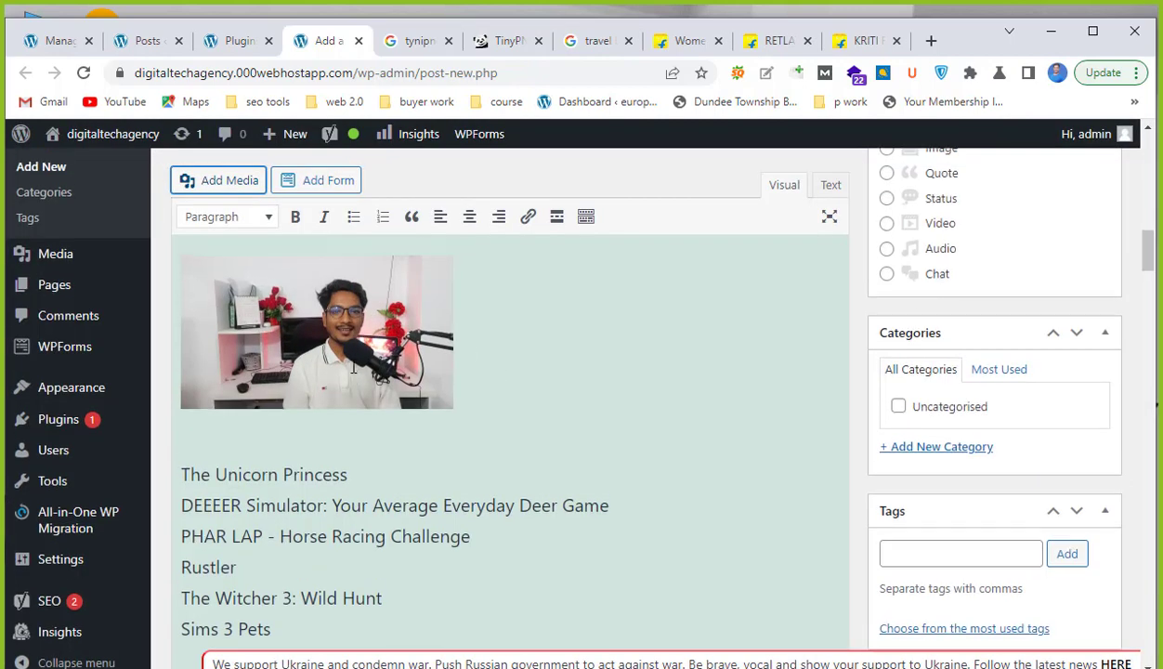
scroll(352, 418, "up", 2)
left_click(343, 483)
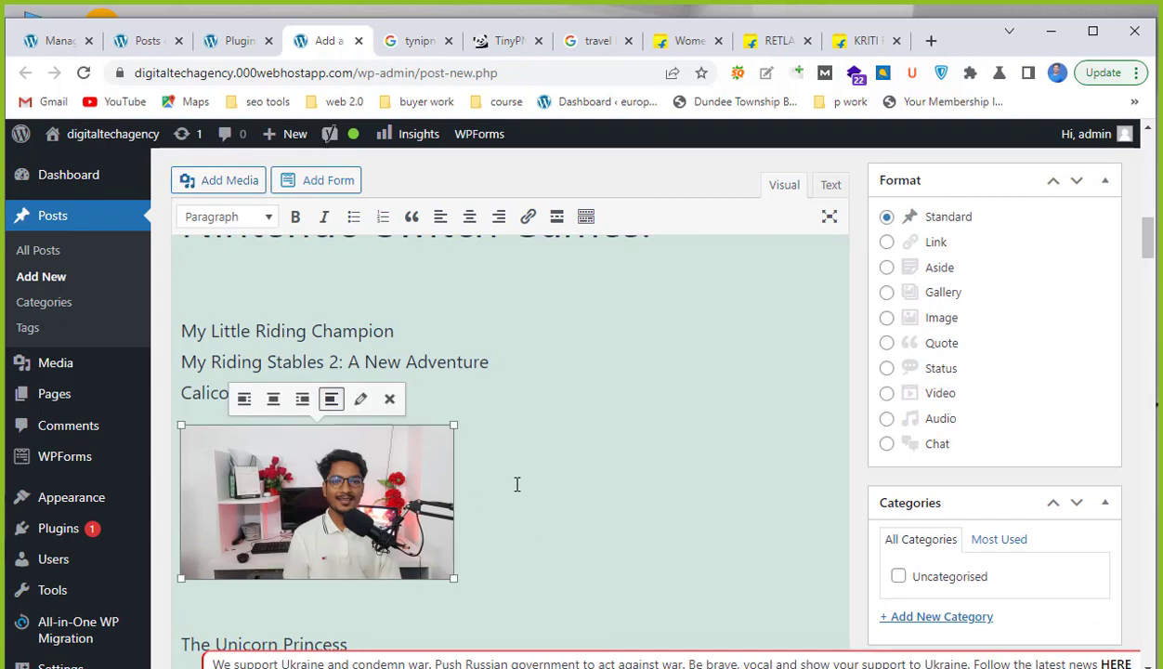
Try centre, right, none, left and centre alignment on the photo
left_click(272, 402)
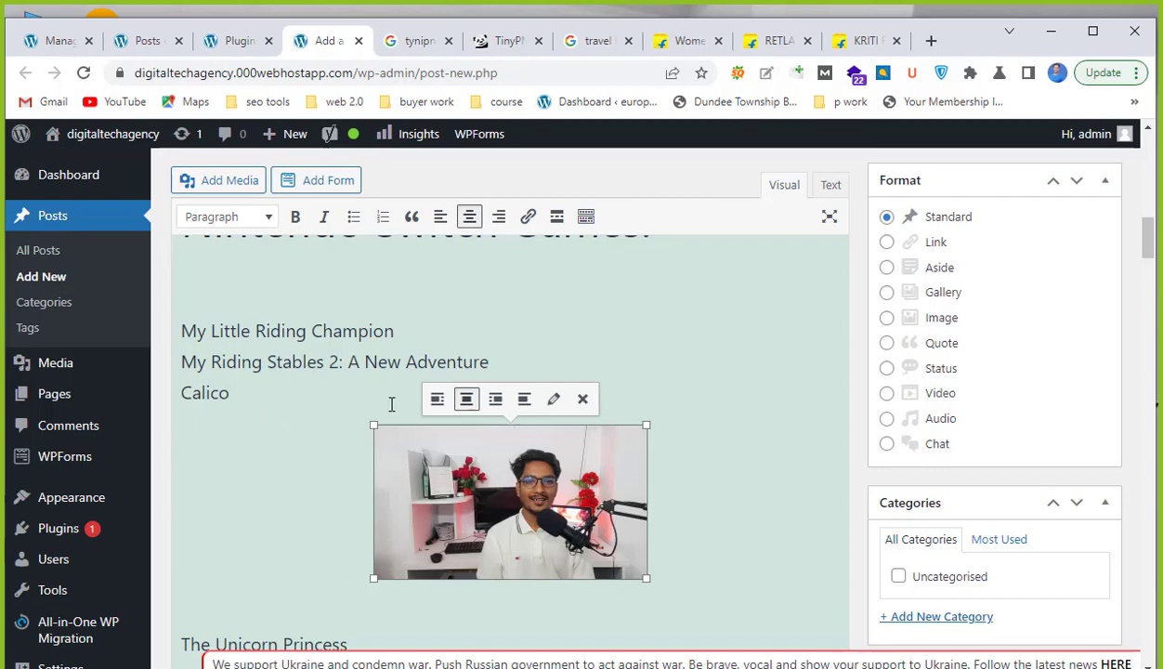
left_click(495, 398)
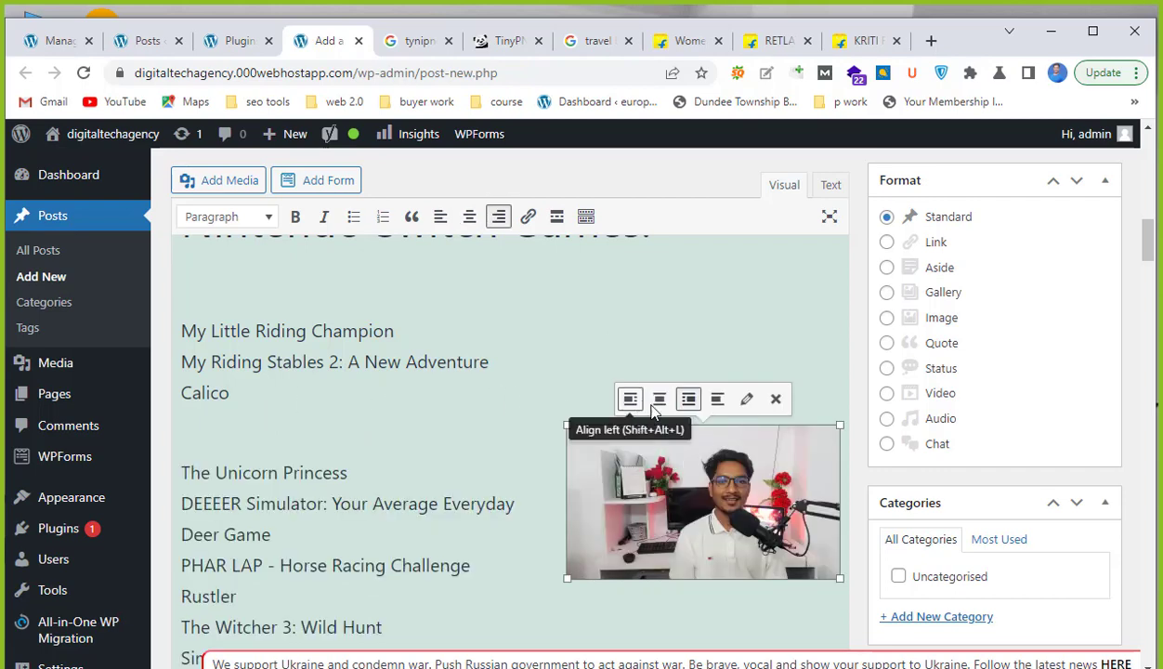
left_click(717, 399)
scroll(433, 497, "down", 2)
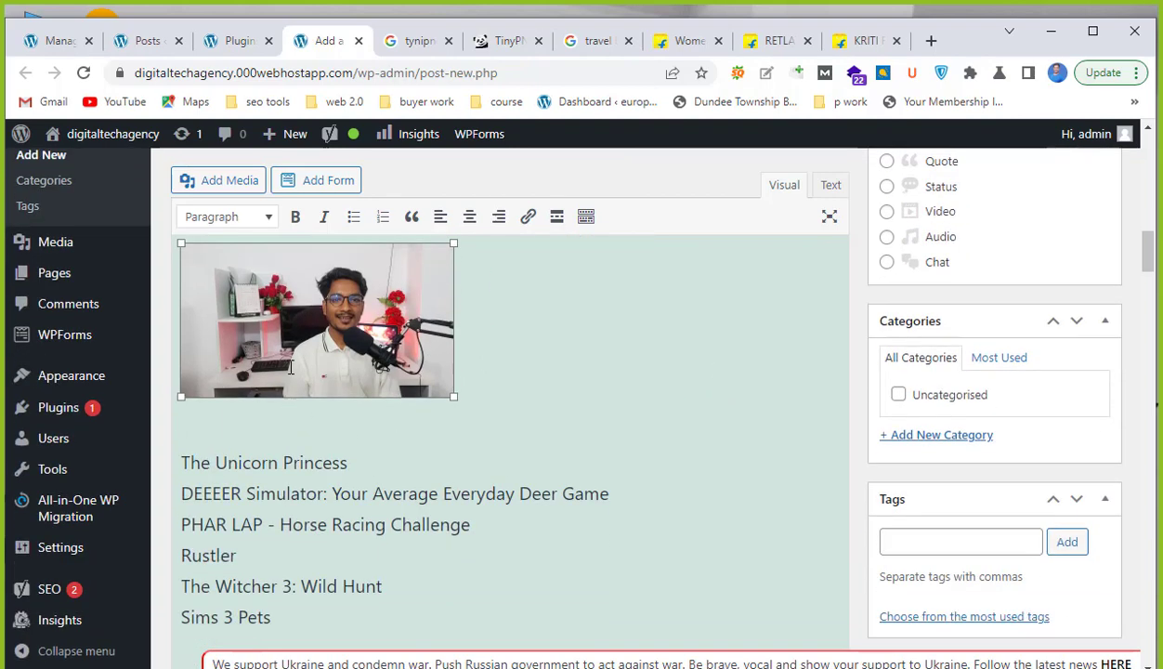
scroll(433, 497, "up", 1)
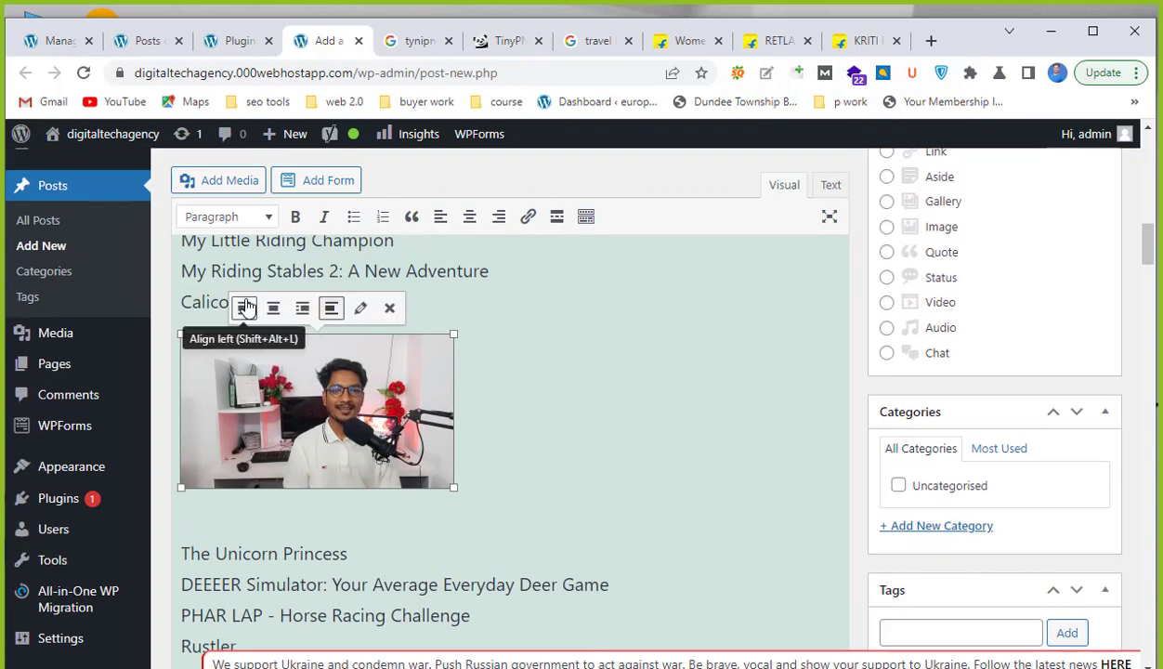
left_click(245, 308)
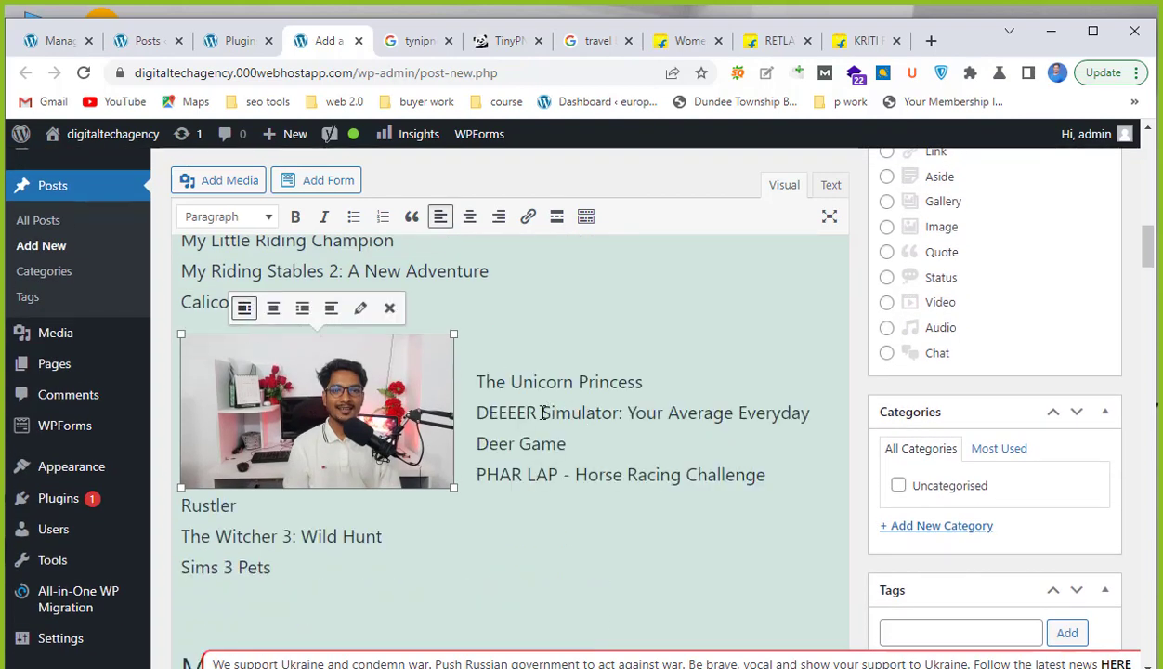
left_click(273, 307)
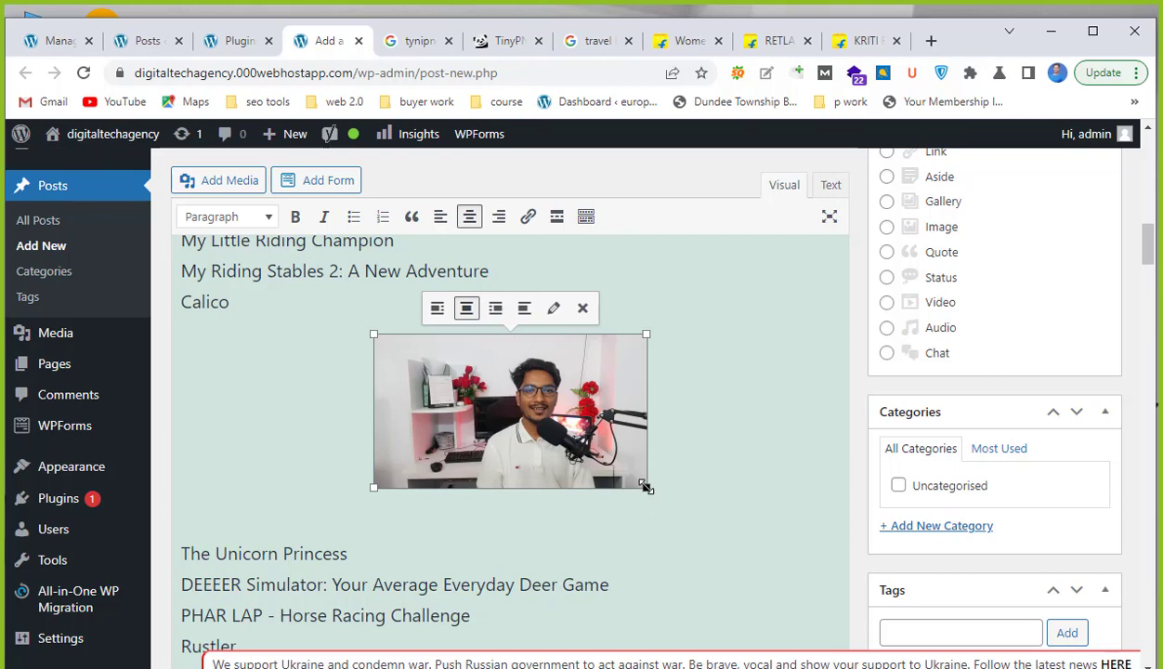
Enlarge the image to 614 × 346 using its bottom-right corner handle
left_click_drag(645, 486, 847, 577)
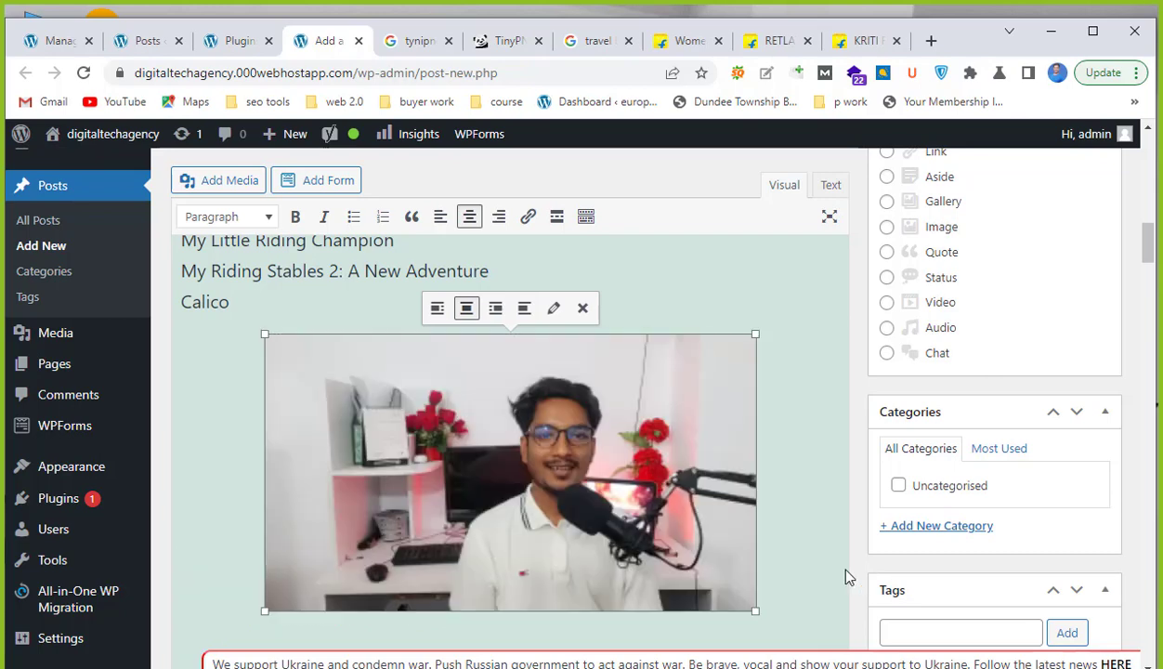
scroll(737, 590, "down", 1)
left_click_drag(754, 519, 842, 577)
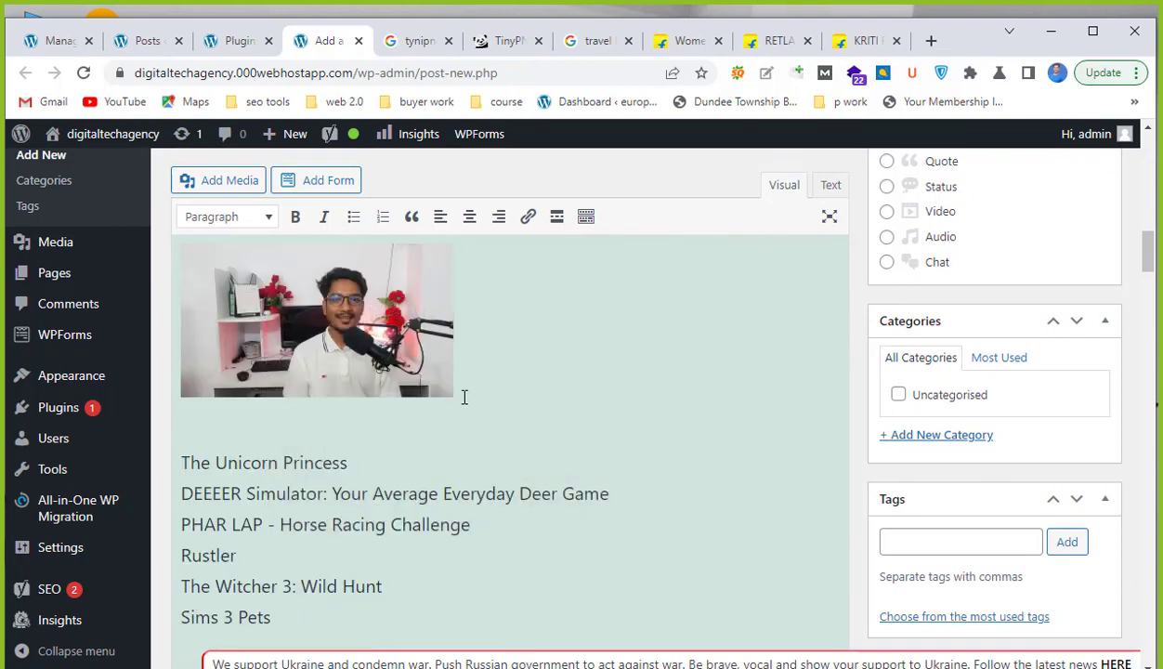
left_click(453, 395)
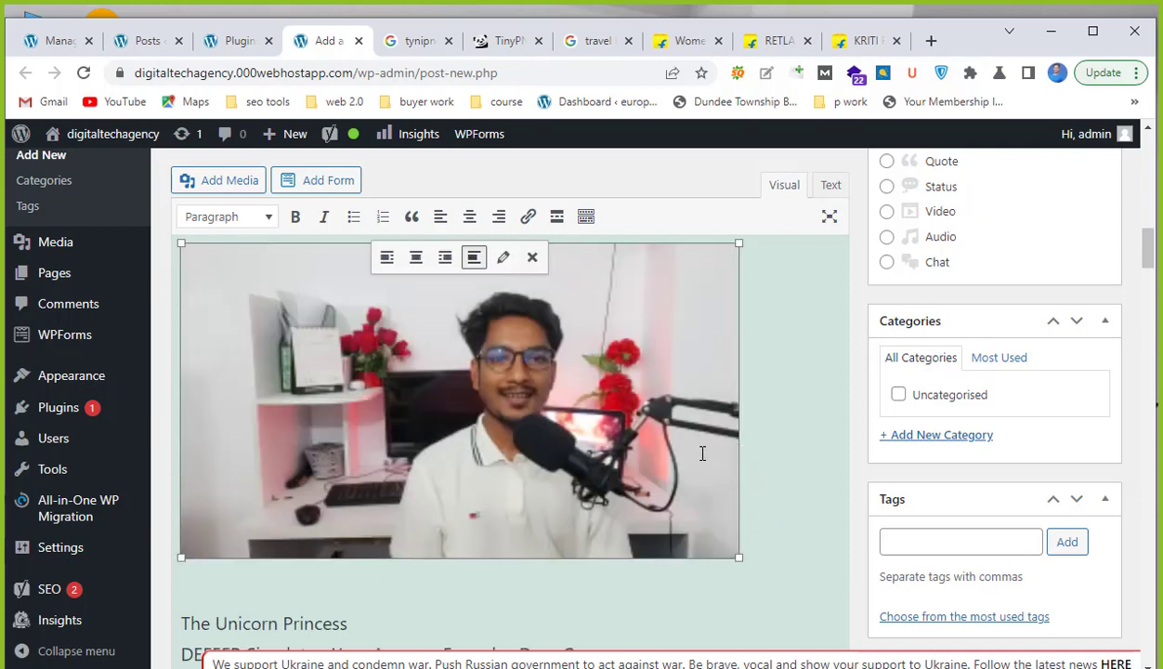
scroll(465, 432, "up", 1)
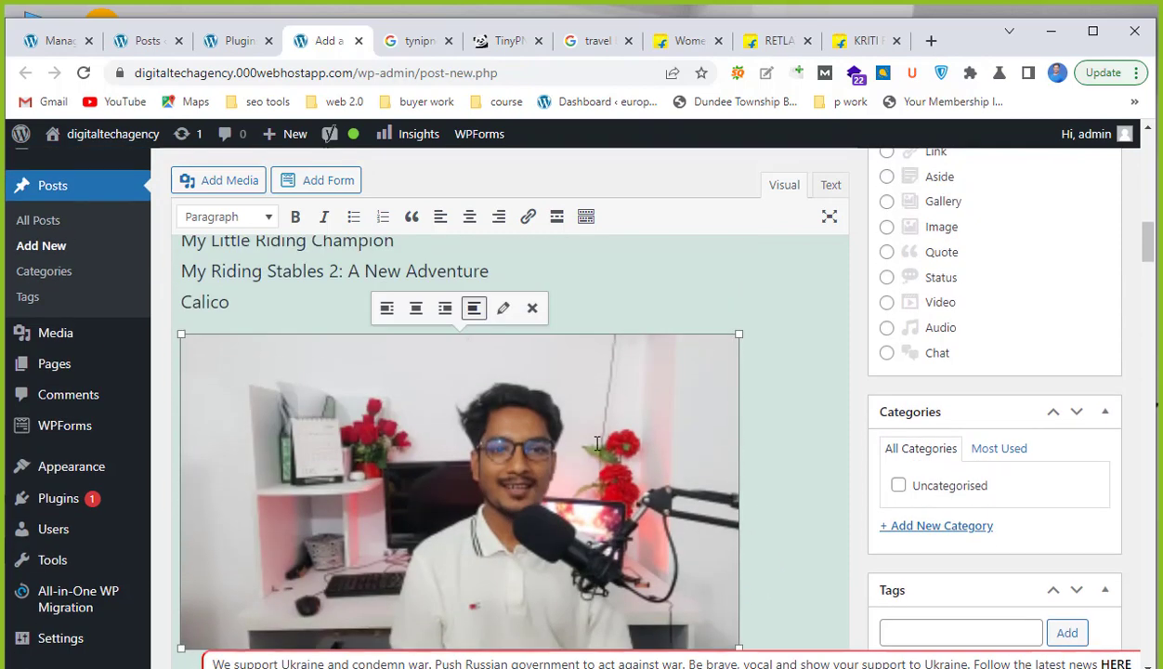
scroll(614, 471, "up", 4)
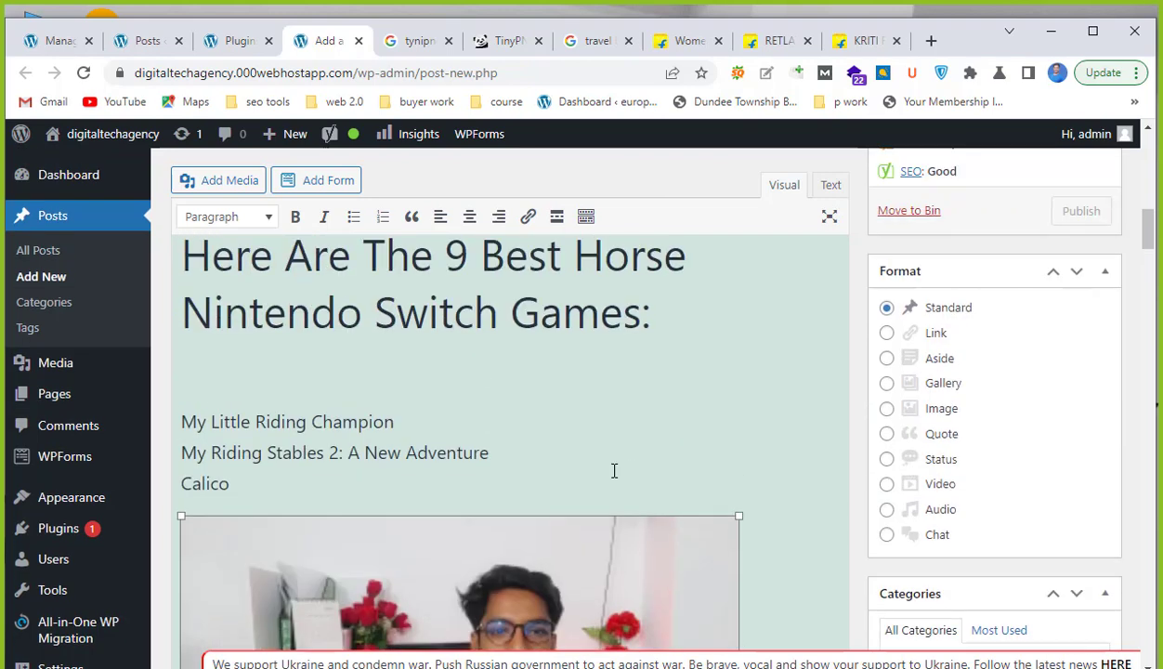
Open YouTube in a new browser tab
left_click(930, 42)
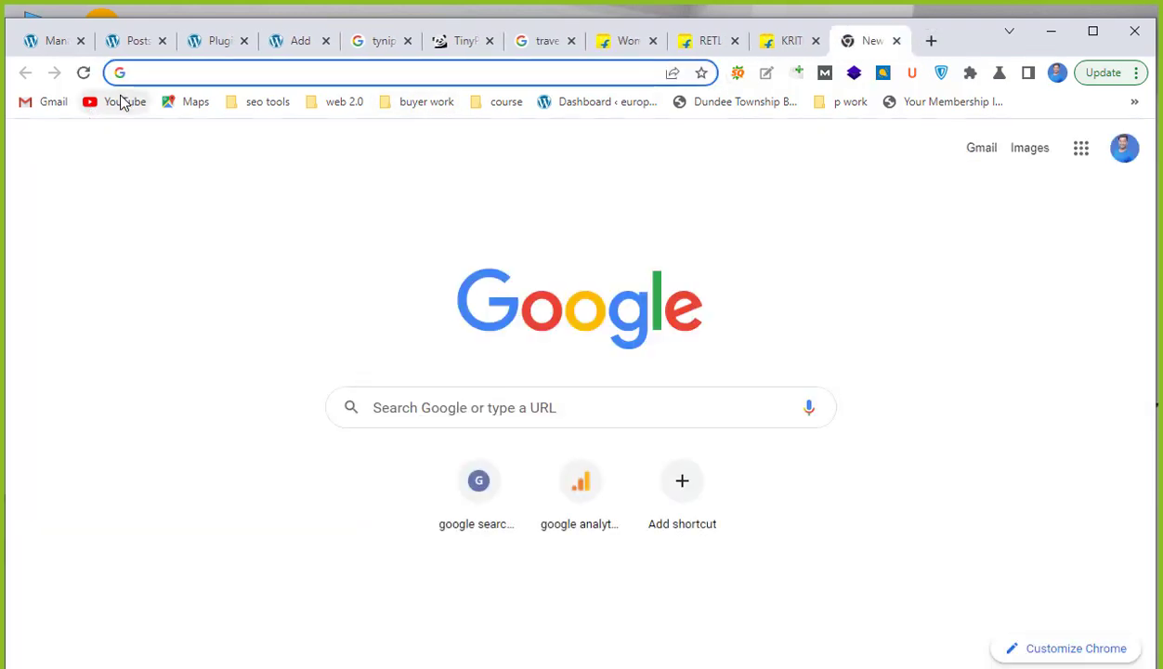
left_click(122, 101)
left_click(279, 40)
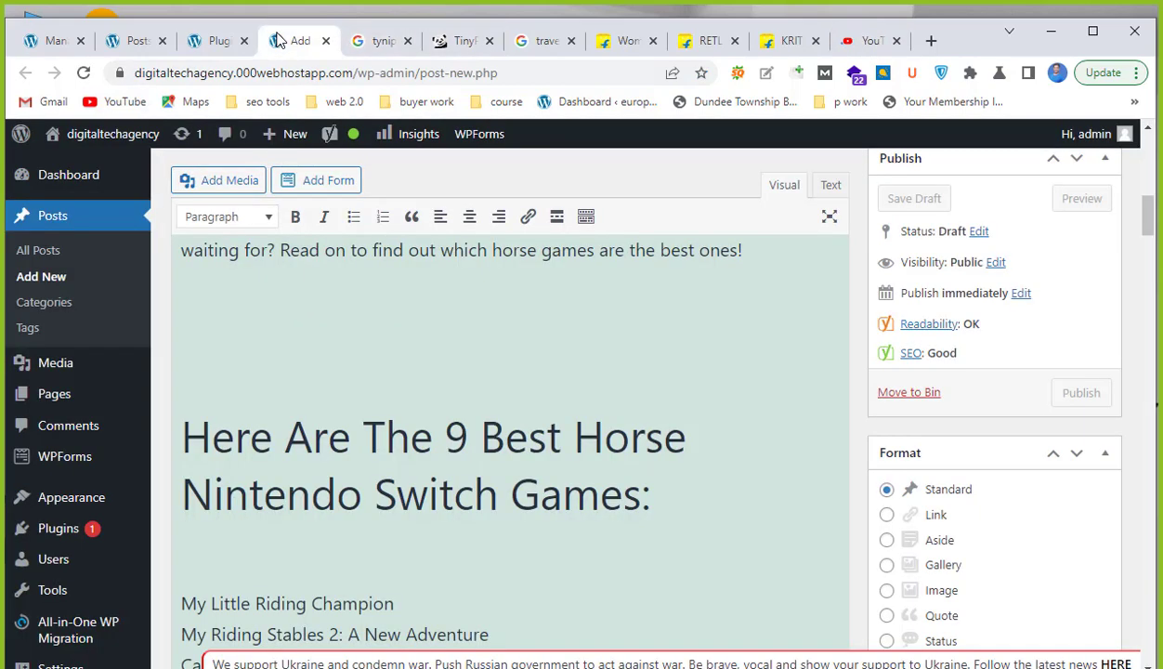
scroll(667, 274, "up", 2)
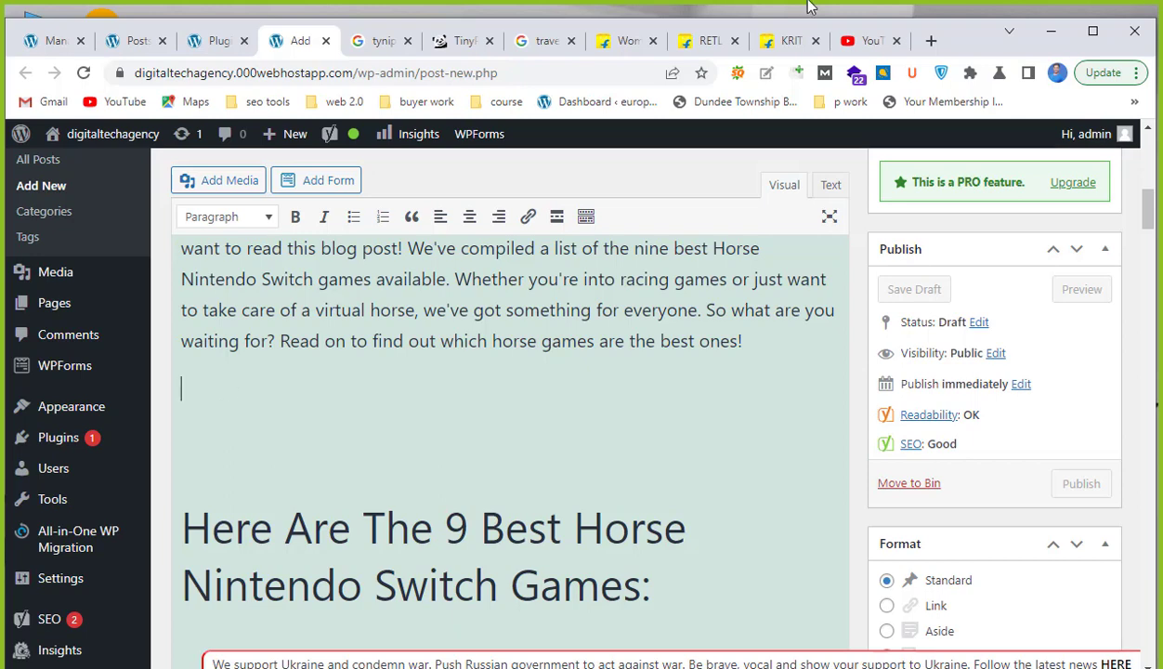
left_click(864, 42)
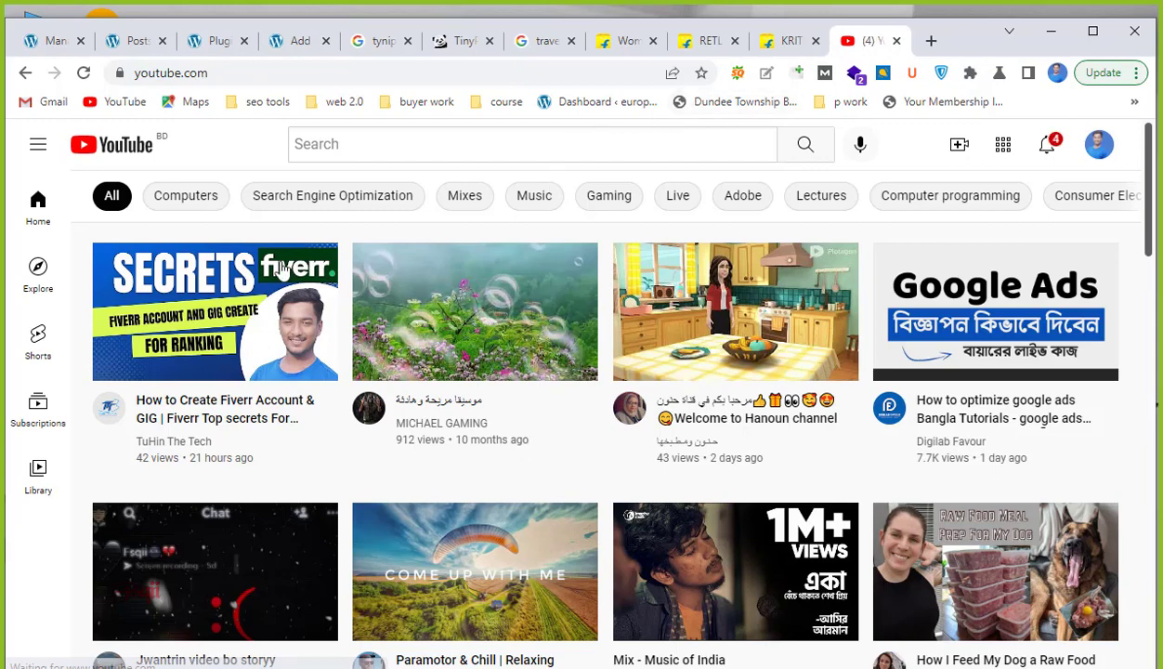
Open the Fiverr account tutorial video, skip the ad and copy its embed code
left_click(269, 306)
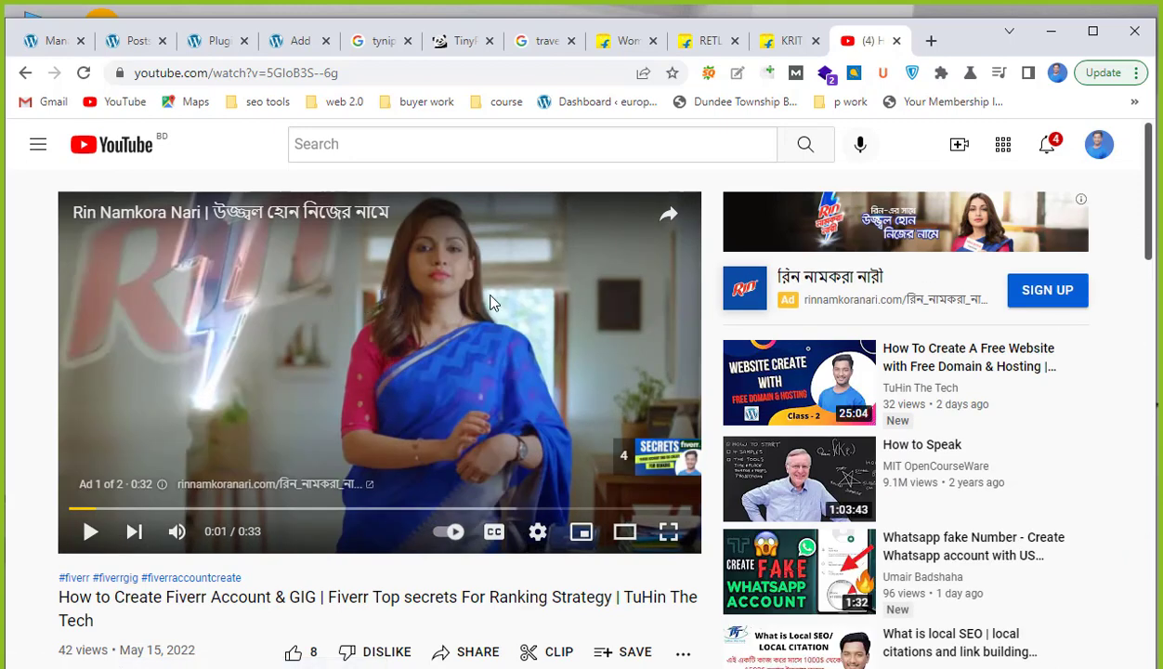
left_click(470, 330)
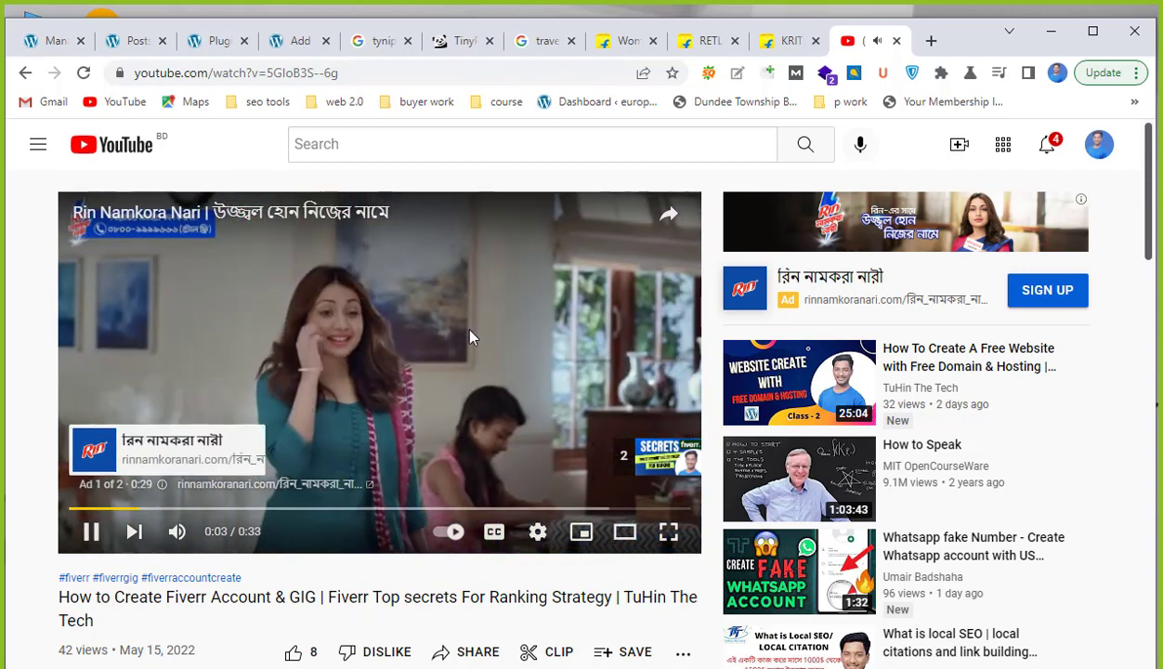
left_click(470, 335)
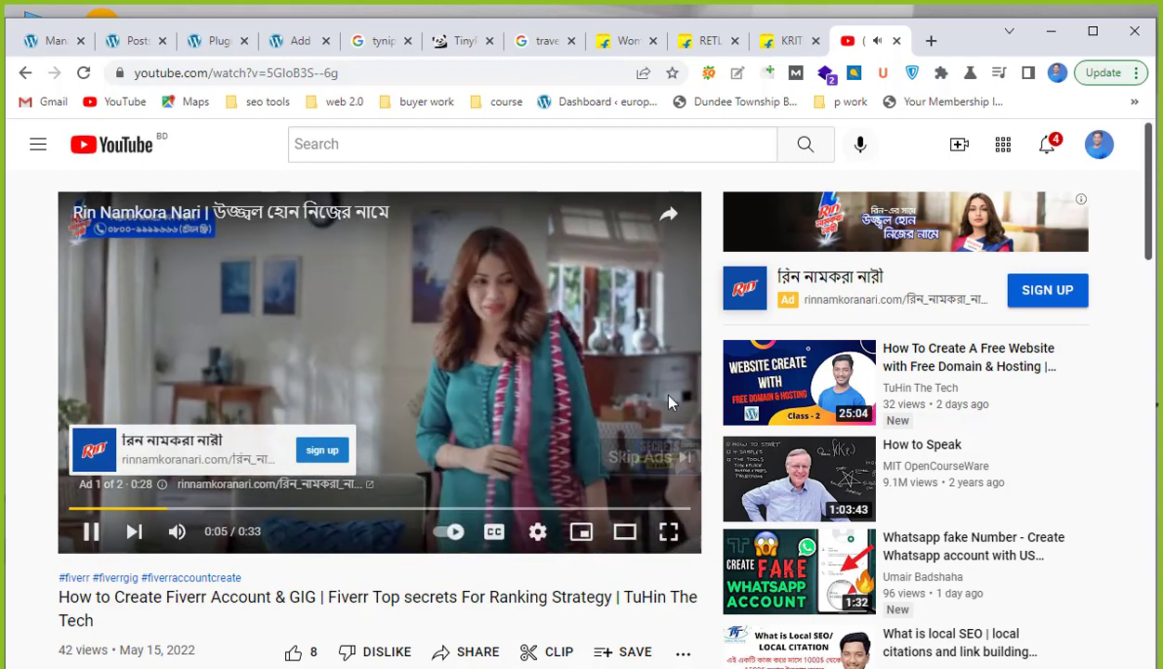
left_click(648, 455)
left_click(472, 436)
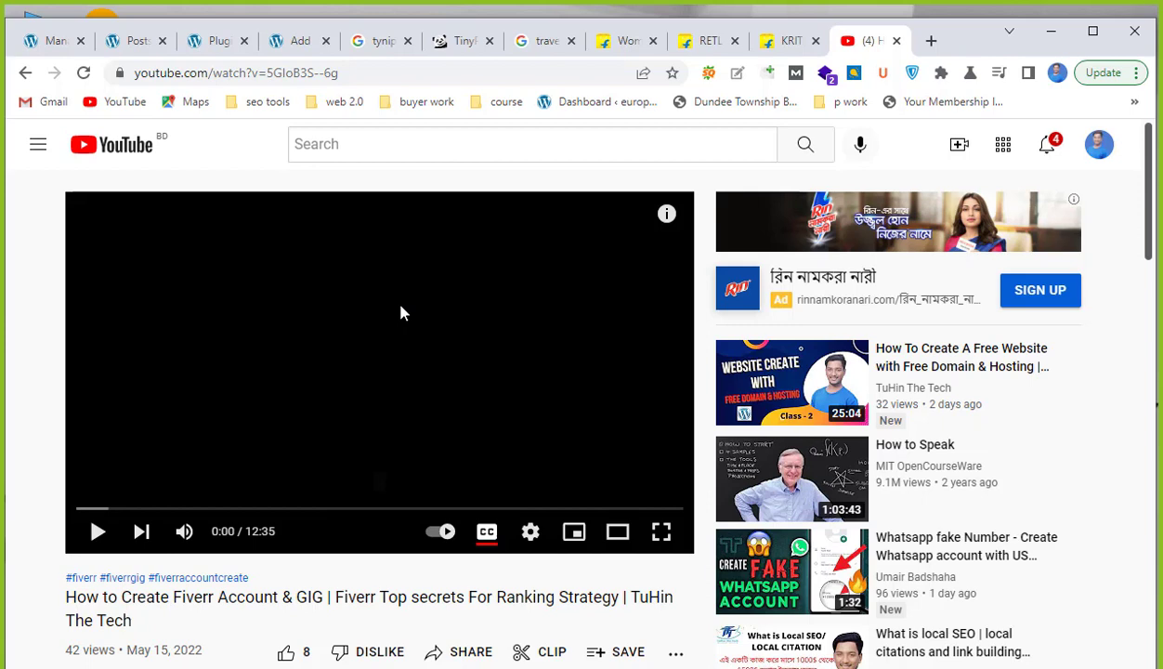
right_click(402, 313)
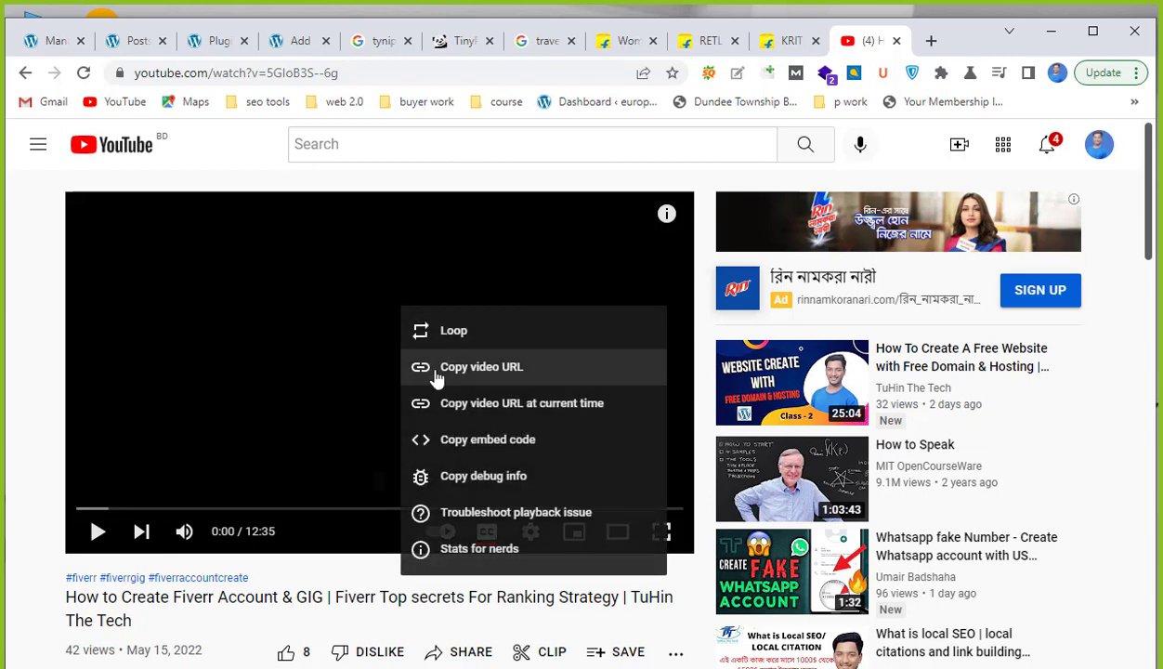
left_click(509, 446)
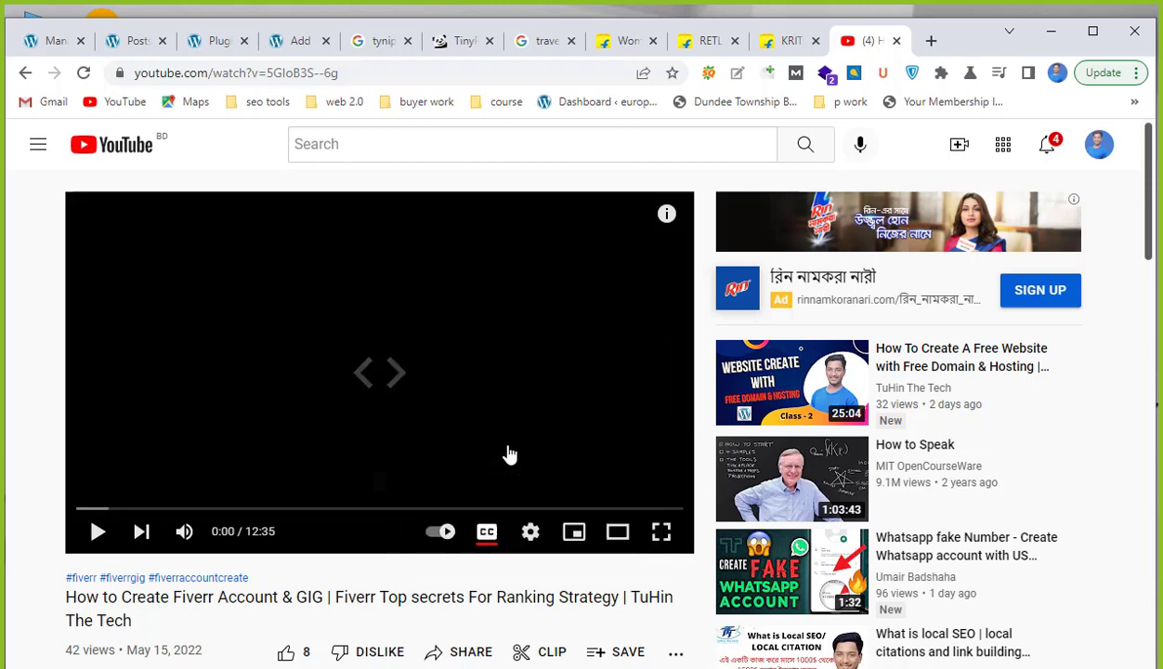
left_click(311, 41)
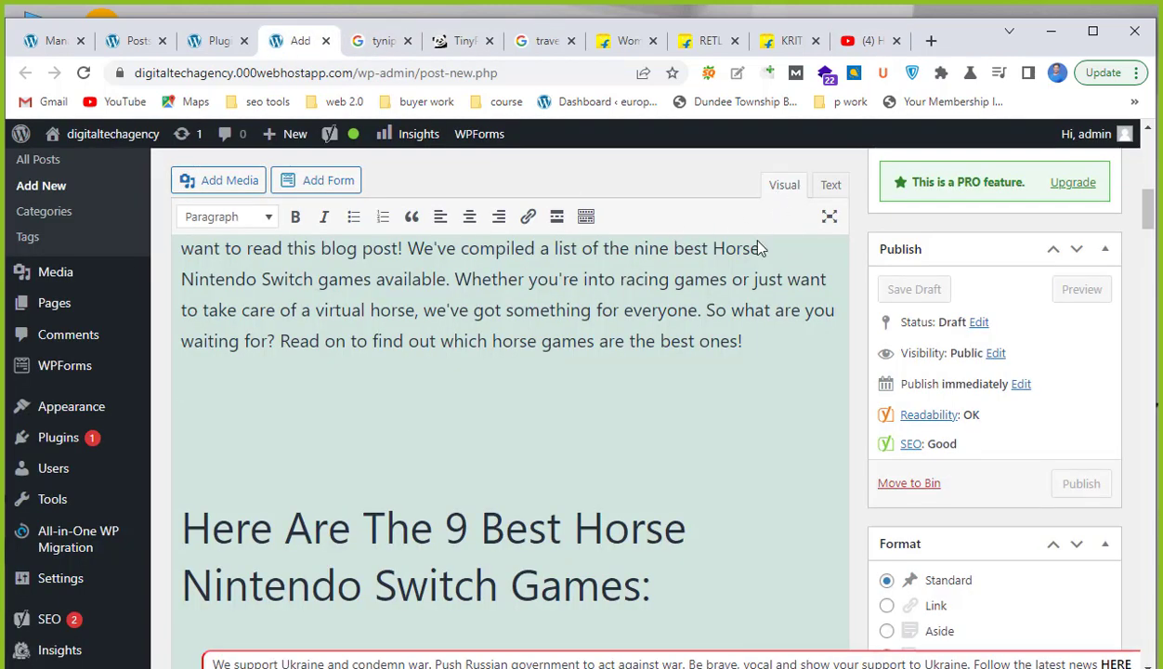
Paste the YouTube iframe code above the 'Here Are The 9 Best Horse Nintendo Switch Games:' heading
left_click(226, 413)
left_click(830, 186)
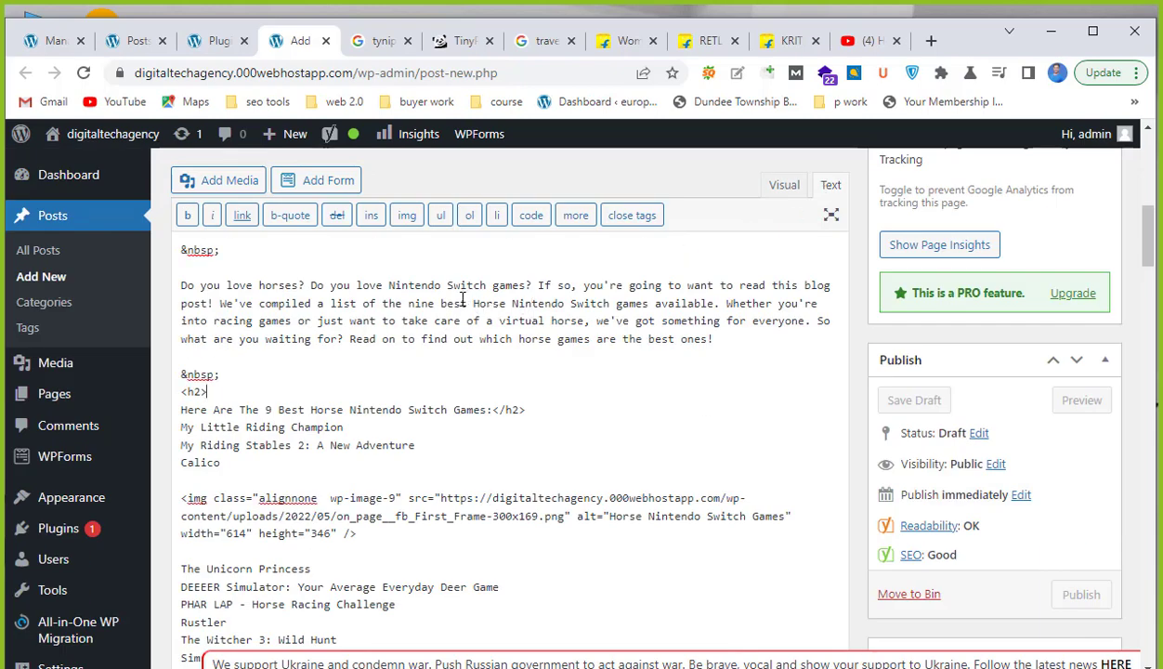
key("ctrl+v")
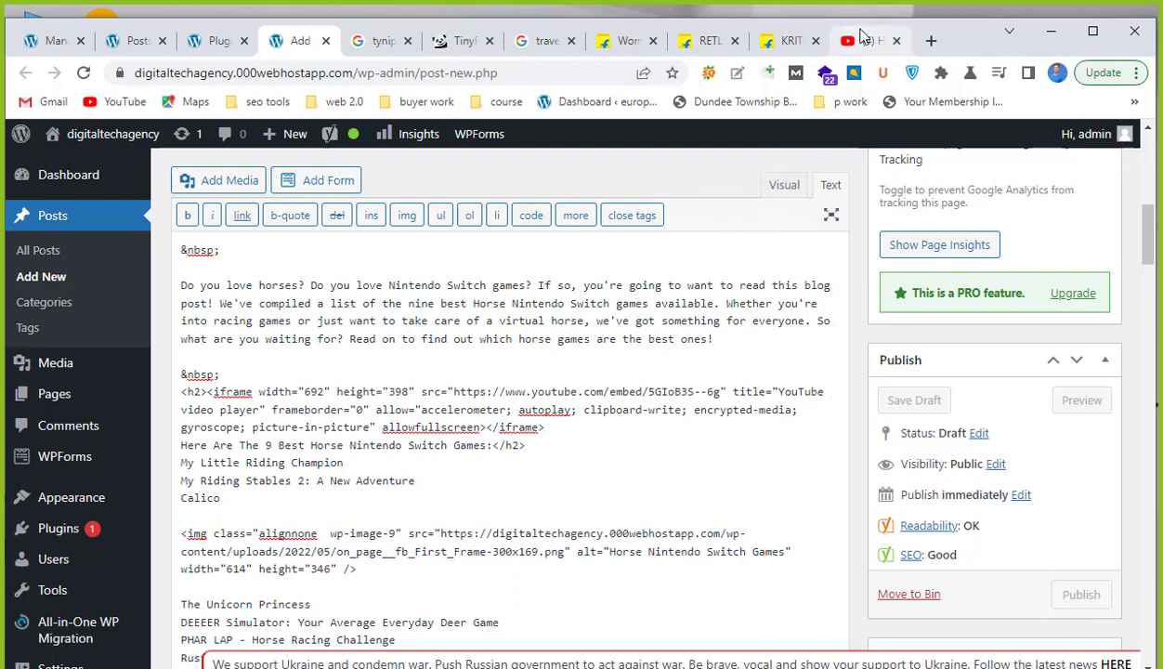
left_click(859, 41)
right_click(529, 288)
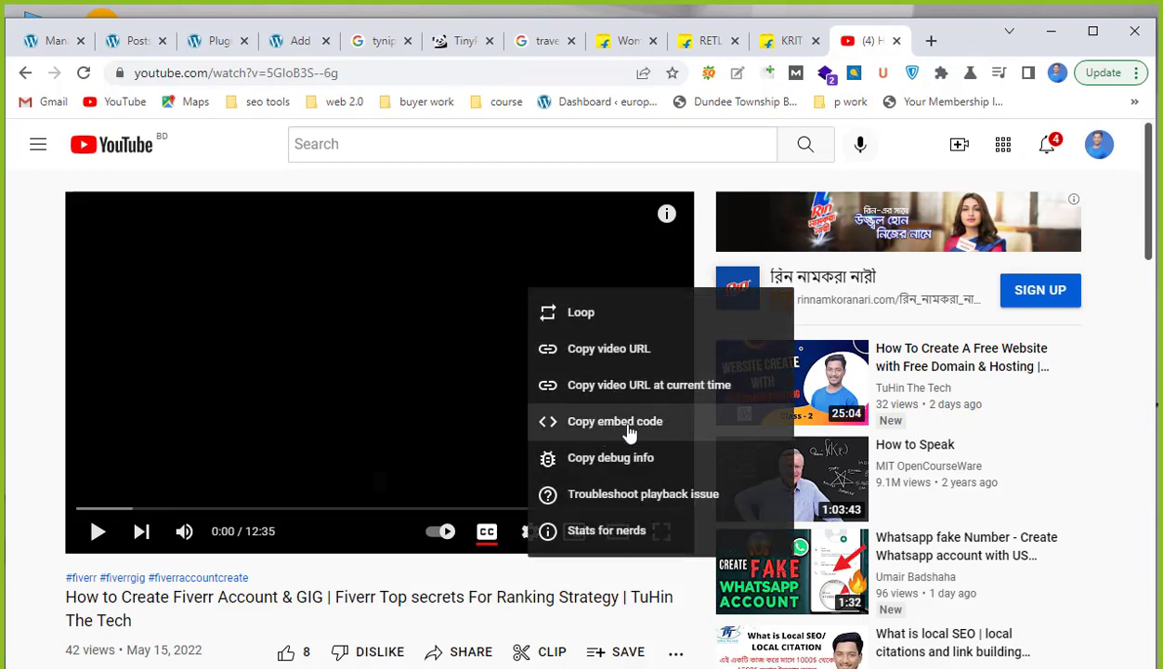
left_click(303, 41)
left_click(778, 190)
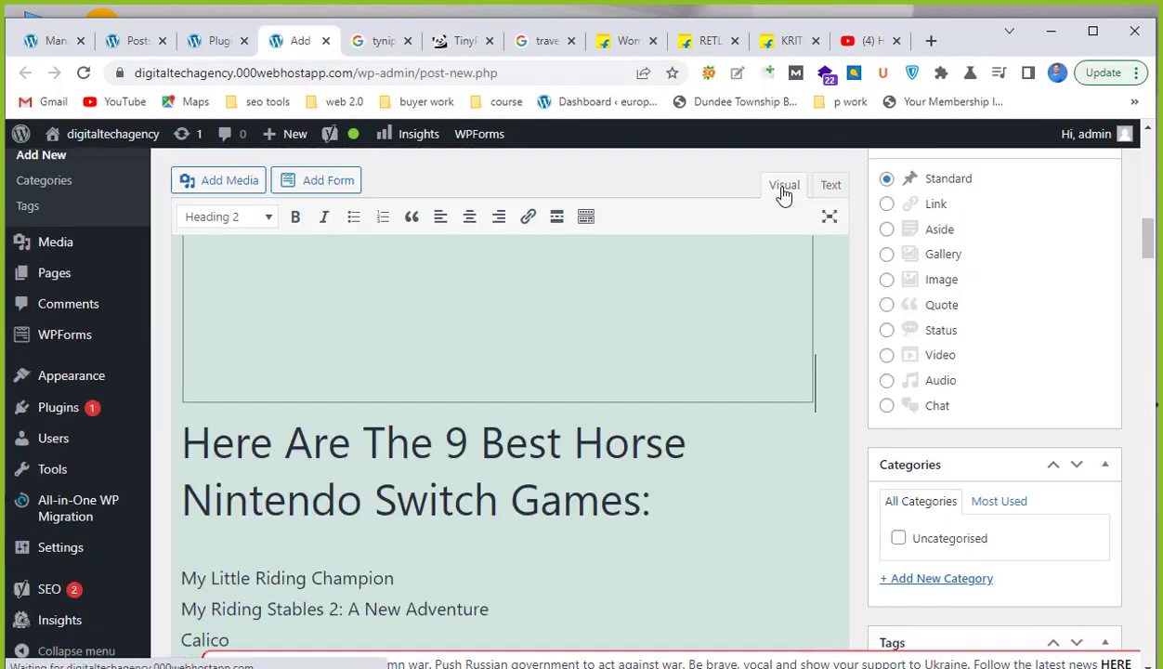